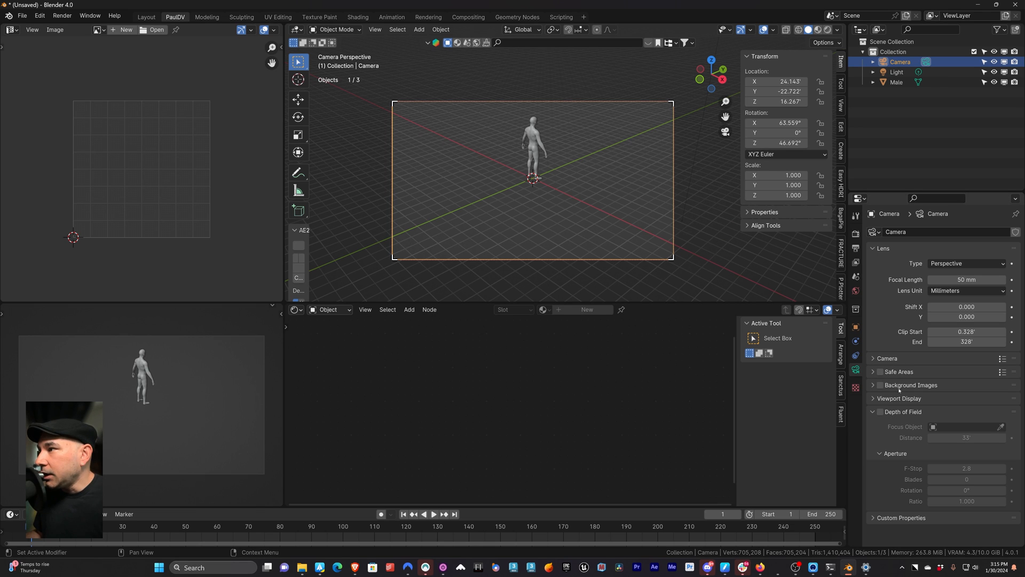
Enable background images for the camera and add an entry that uses Movie Clip as its source.
click(880, 385)
click(874, 385)
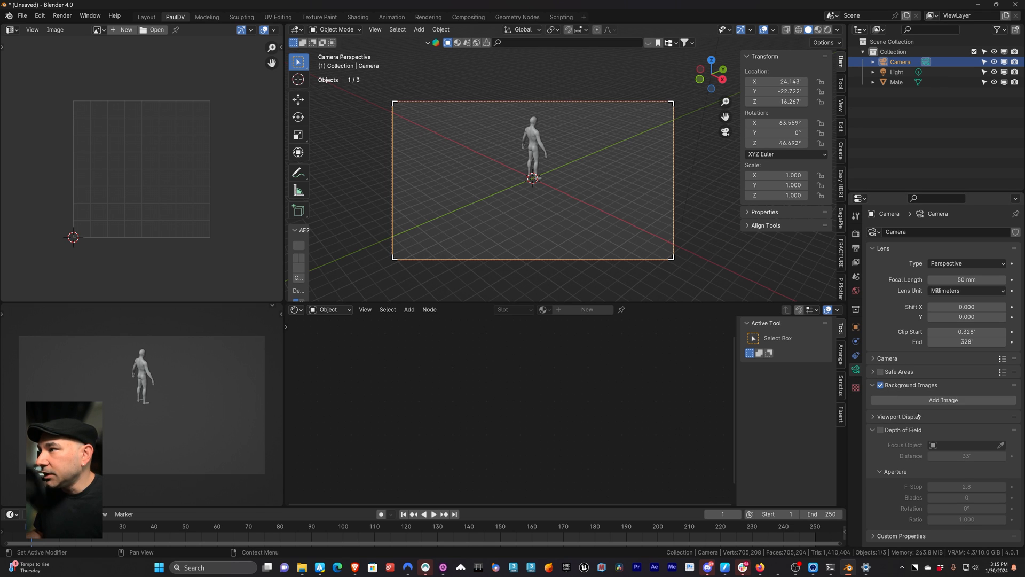
click(943, 400)
click(992, 430)
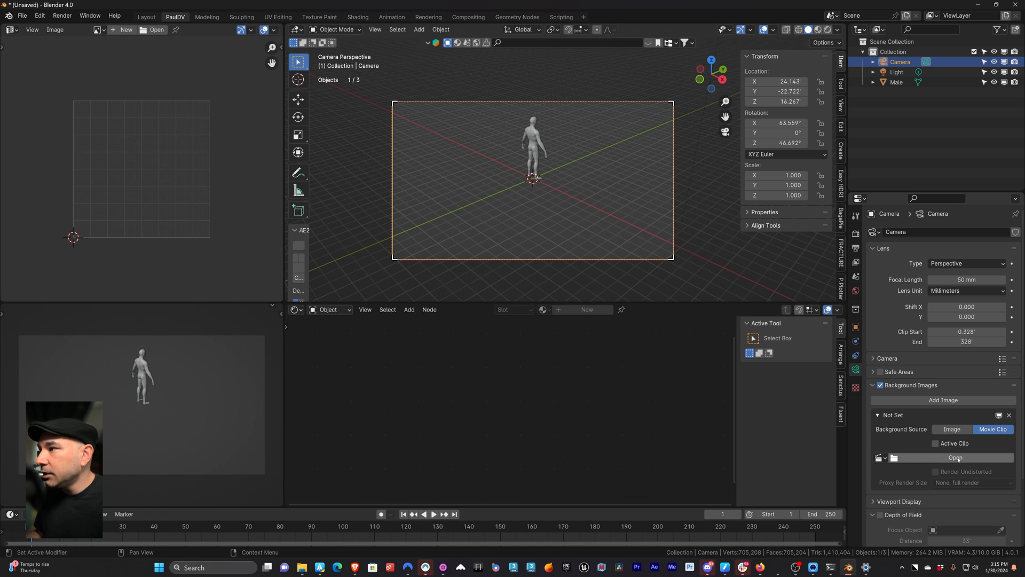
Load V1-0023_C0208_PRORES1080p.mov as the camera's background movie clip.
click(956, 457)
double_click(397, 218)
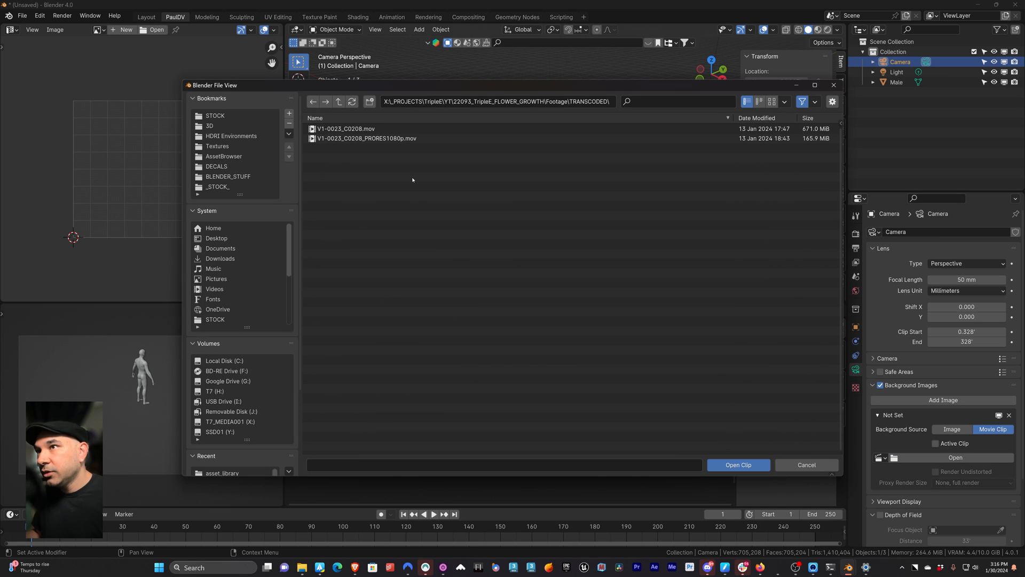
click(390, 128)
click(393, 138)
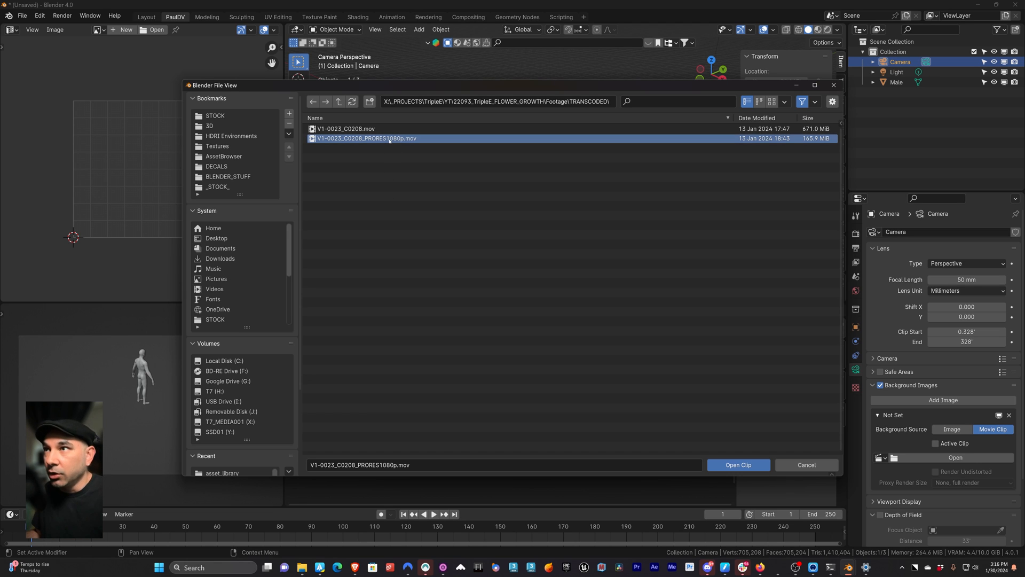
click(739, 465)
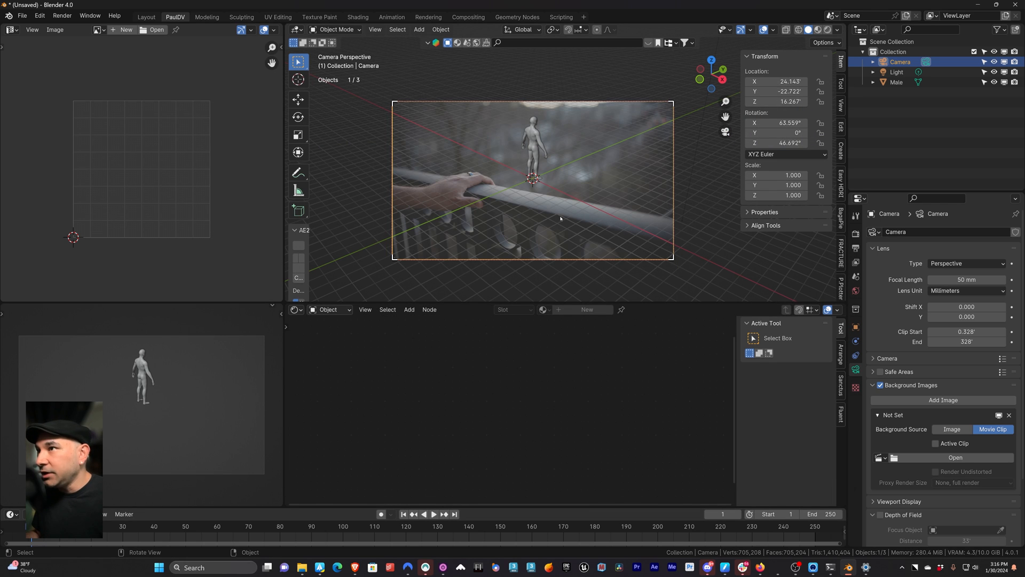
Return to the camera view and turn on Lock Camera to View.
middle_drag(591, 227, 583, 224)
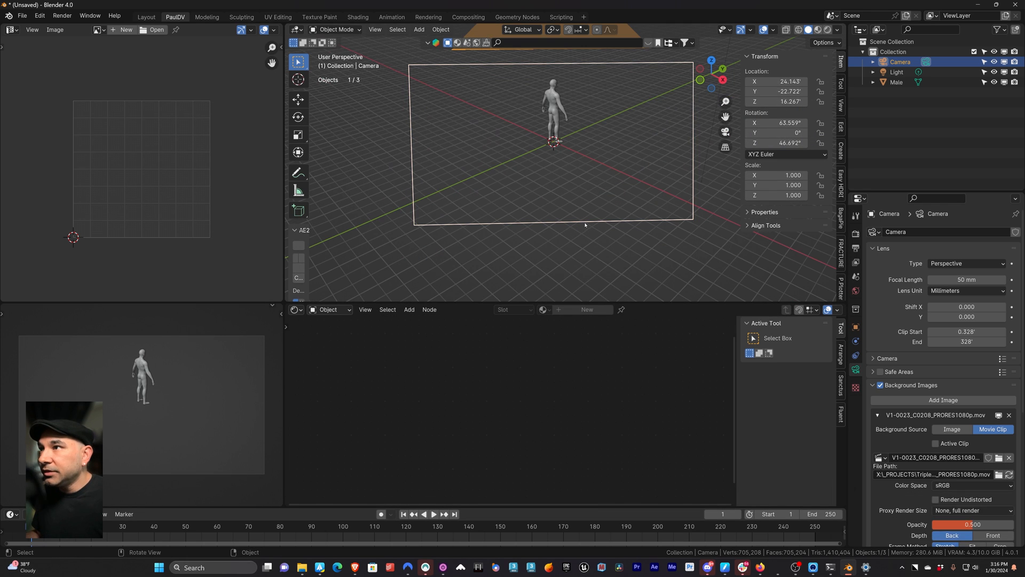
key(KP_0)
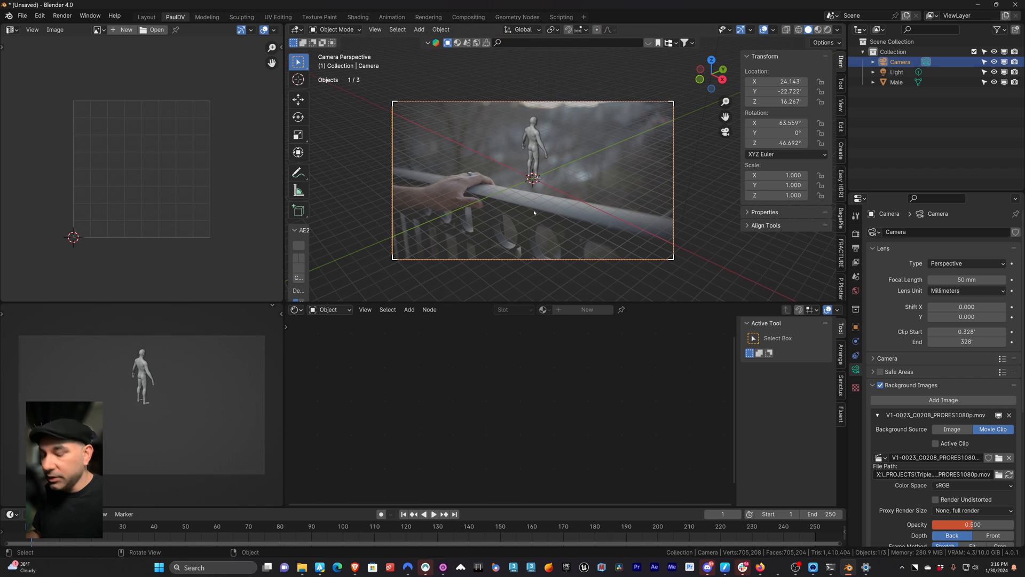
key(q)
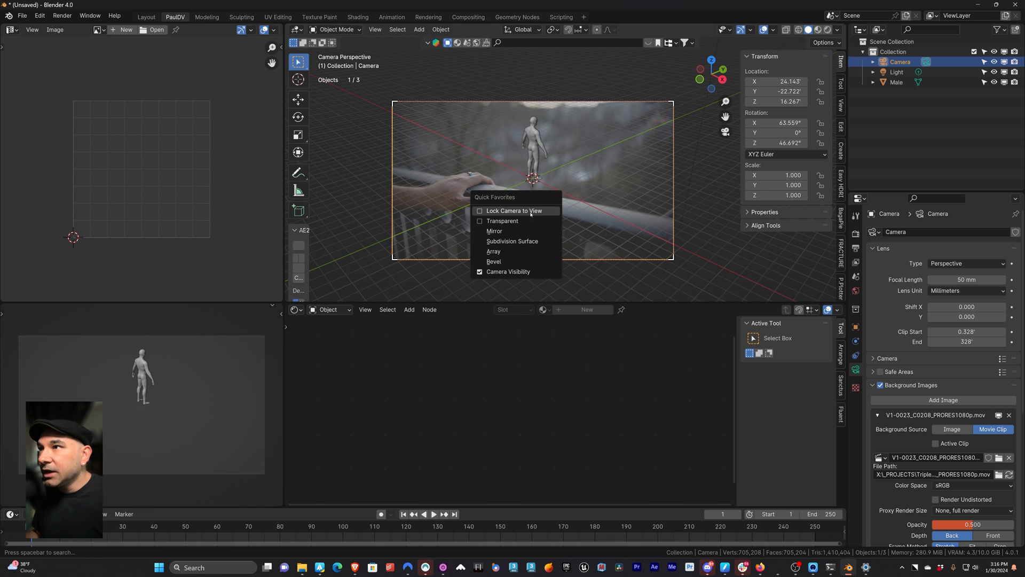
click(841, 105)
click(785, 182)
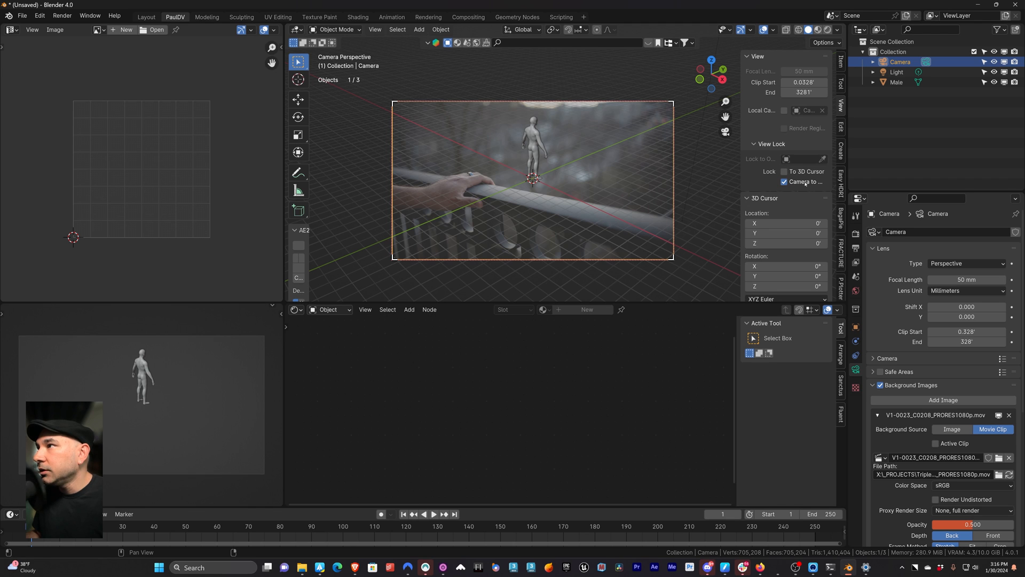
key(q)
click(534, 212)
key(q)
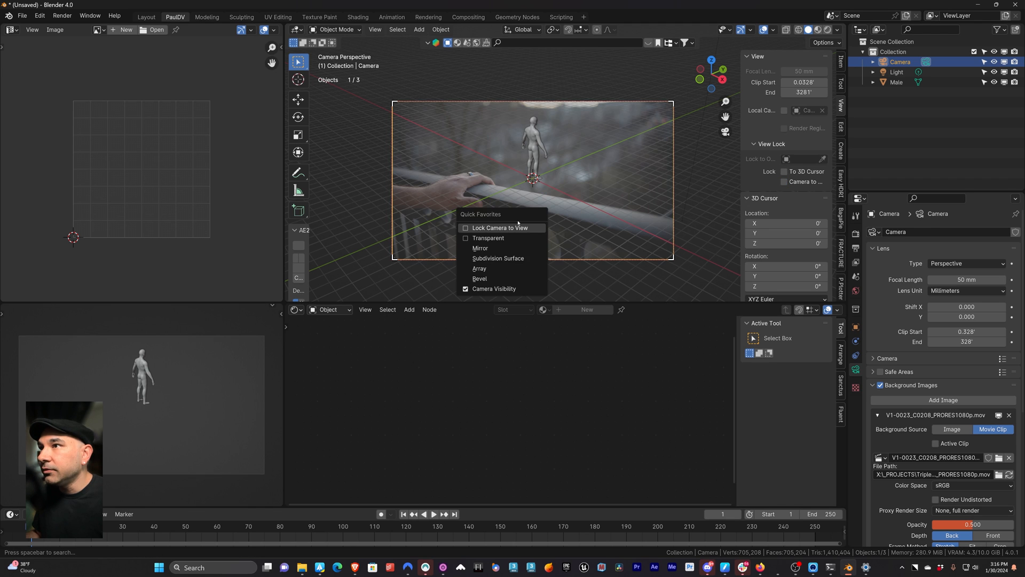
click(519, 228)
Select the male figure and orbit the locked camera around it within the camera view.
click(533, 171)
middle_drag(553, 225, 592, 175)
key(q)
click(553, 215)
key(KP_0)
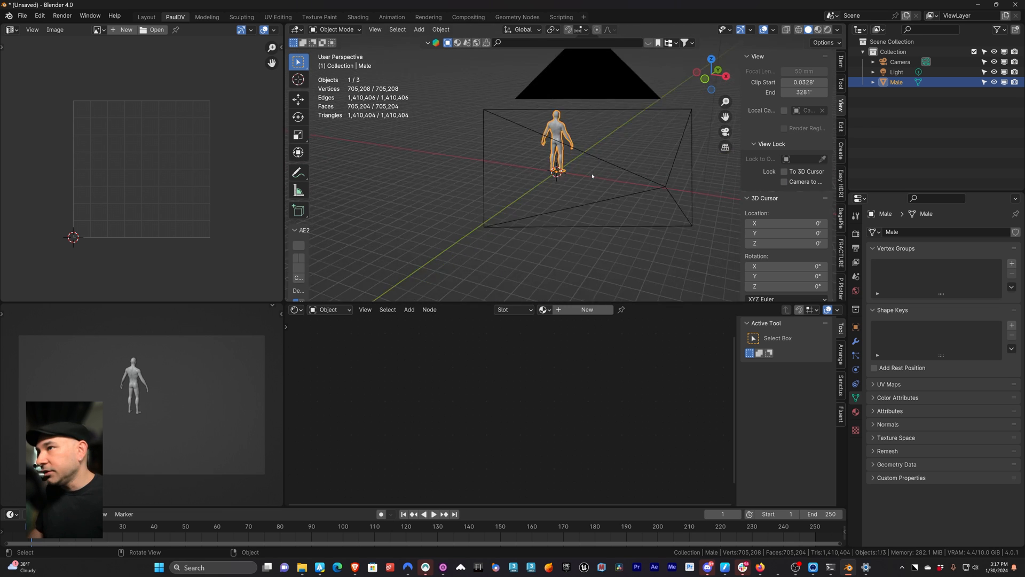
key(q)
click(540, 183)
middle_drag(565, 229, 520, 223)
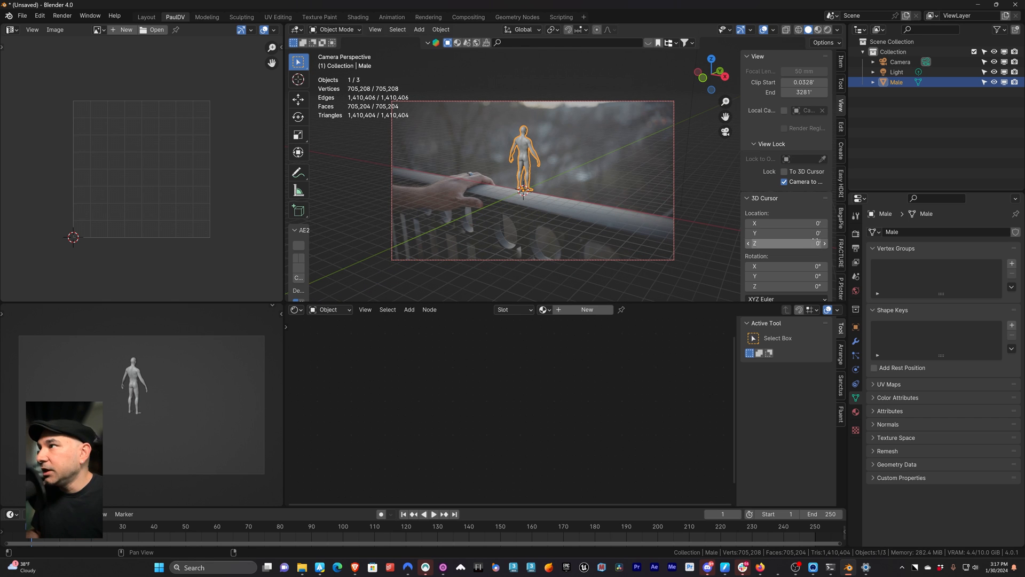
With nothing selected, start plotting the perspective with Perspective Plotter and turn off Lock Camera to View.
scroll(842, 203, down, 3)
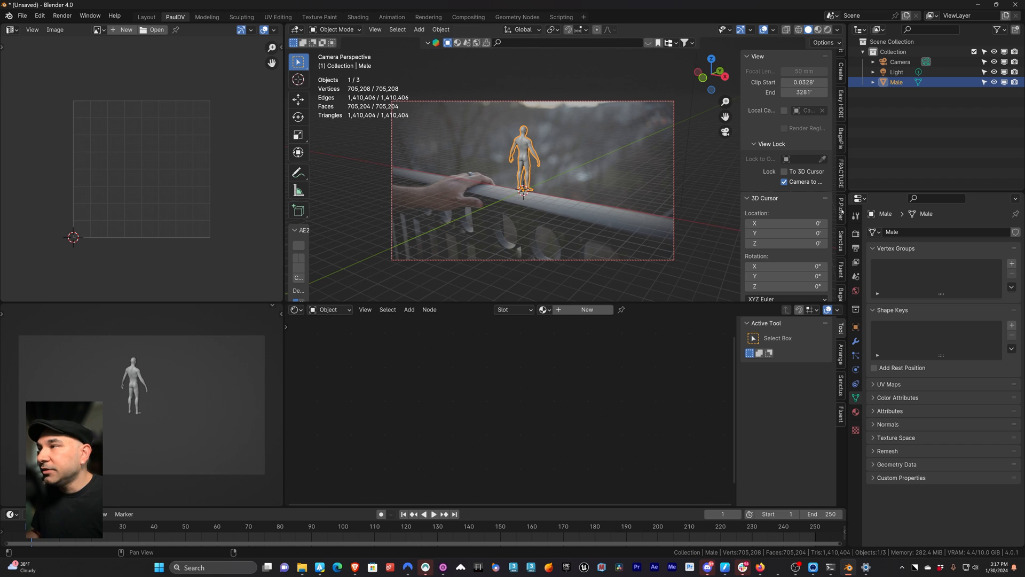
key(alt+a)
click(842, 210)
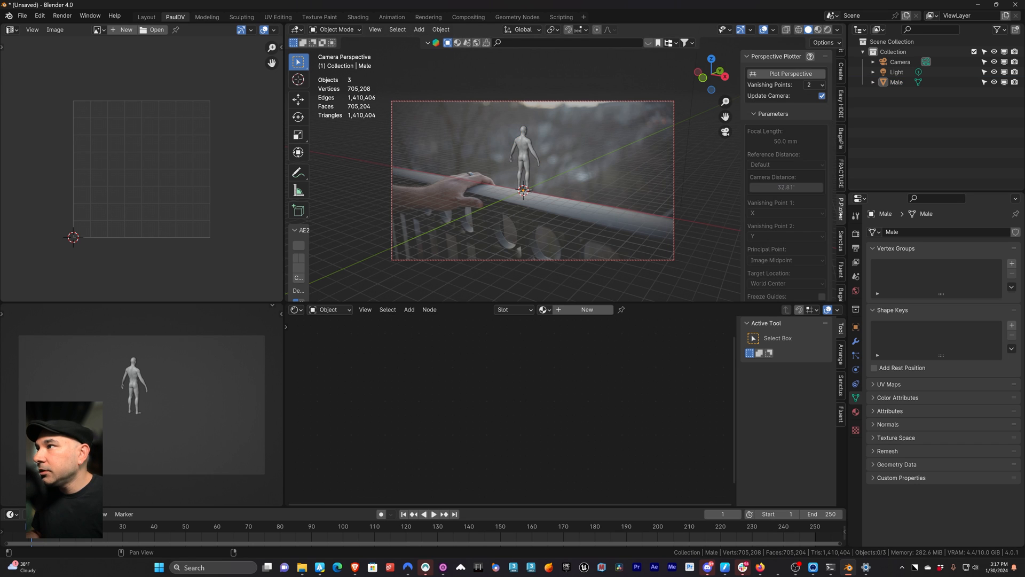
click(789, 74)
key(q)
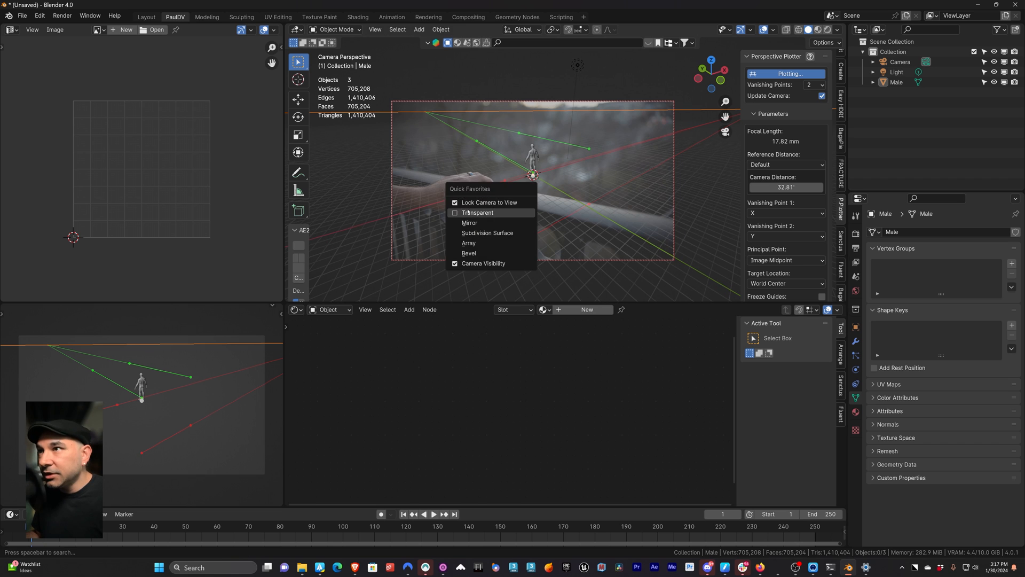
click(496, 207)
Reposition the lower green guide line near the railing so it runs steeply down toward the balusters.
scroll(510, 211, up, 10)
scroll(510, 211, down, 11)
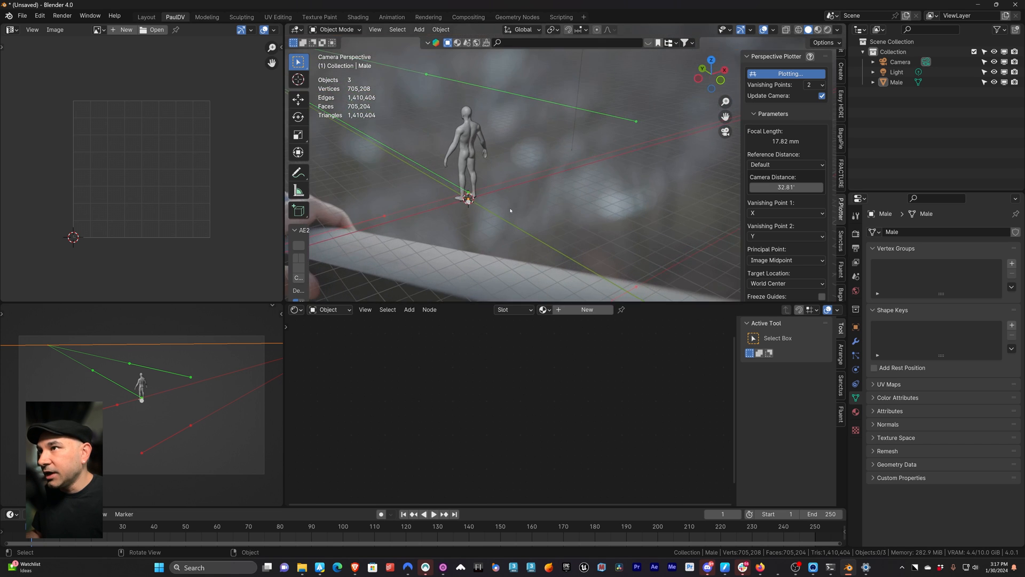
scroll(510, 211, up, 6)
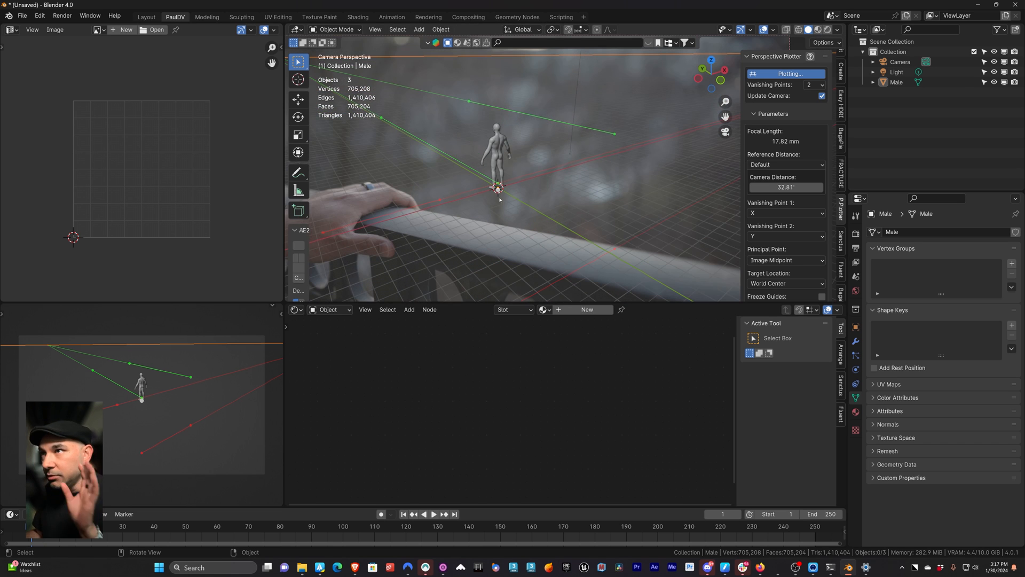
scroll(497, 203, down, 5)
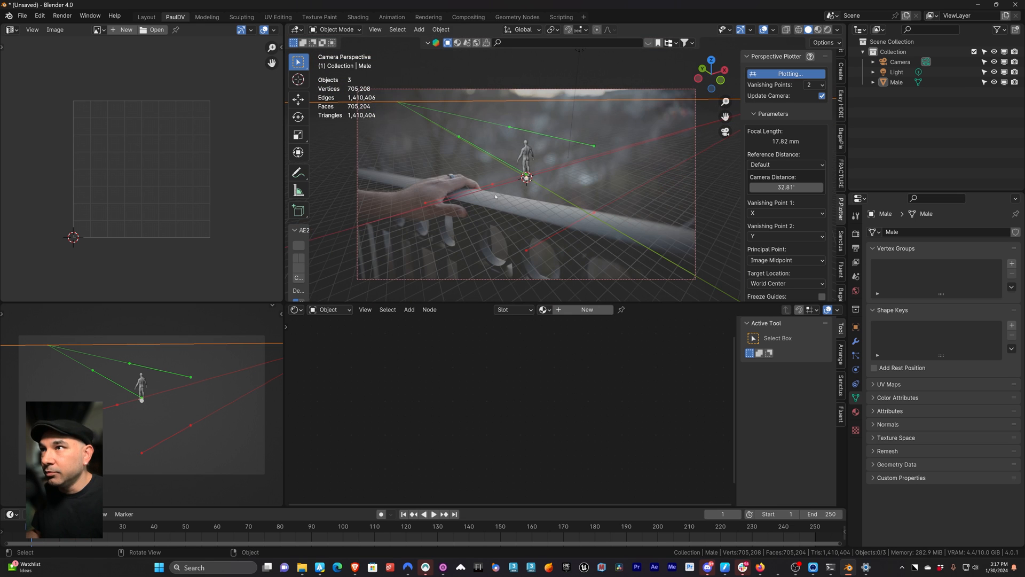
scroll(497, 192, up, 5)
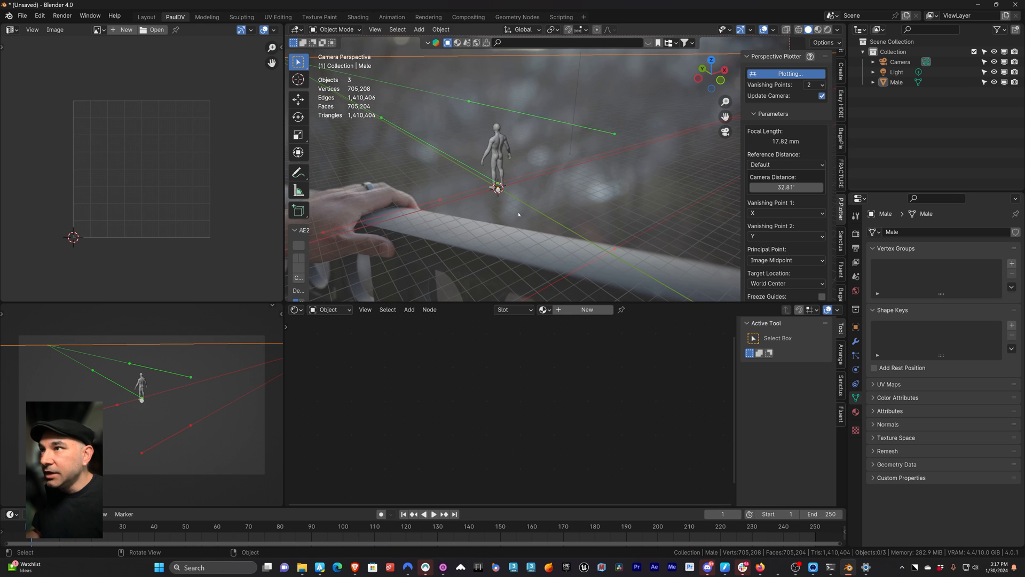
scroll(519, 214, down, 4)
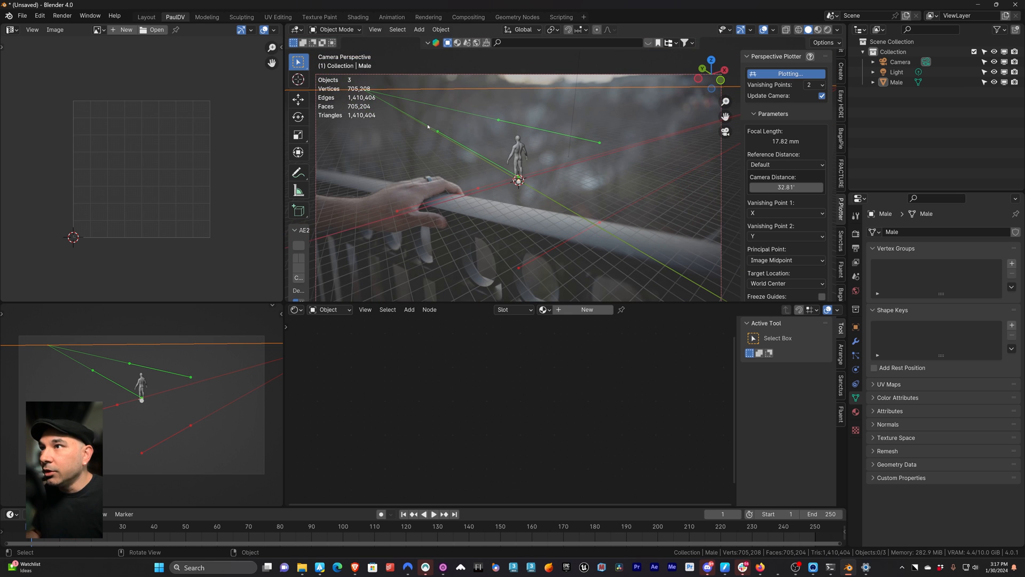
drag(435, 133, 397, 210)
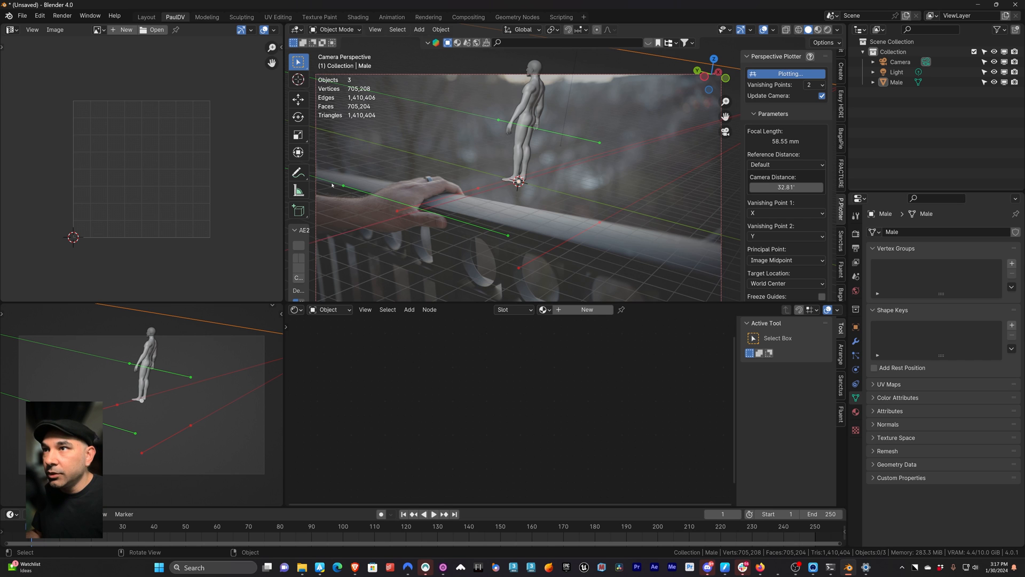
drag(343, 185, 481, 178)
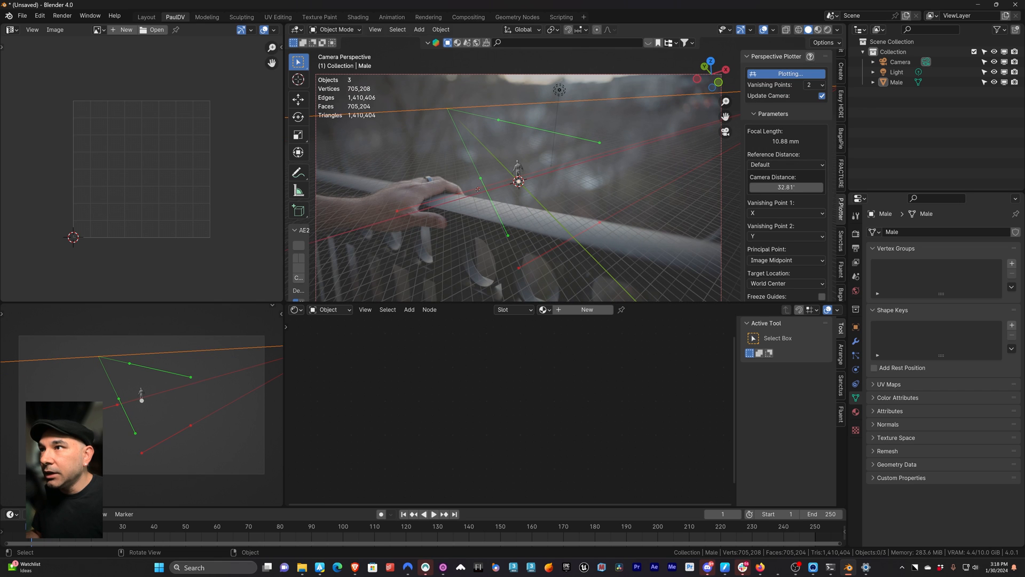
Align the two red guide lines with the upper and lower edges of the railing in the footage.
drag(397, 208, 373, 179)
drag(477, 188, 587, 217)
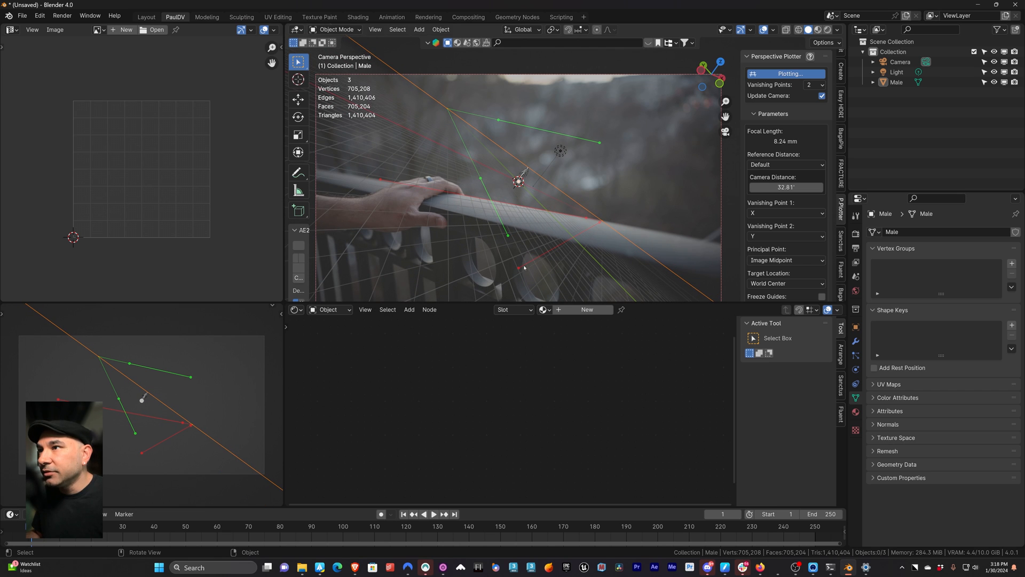
drag(517, 267, 429, 205)
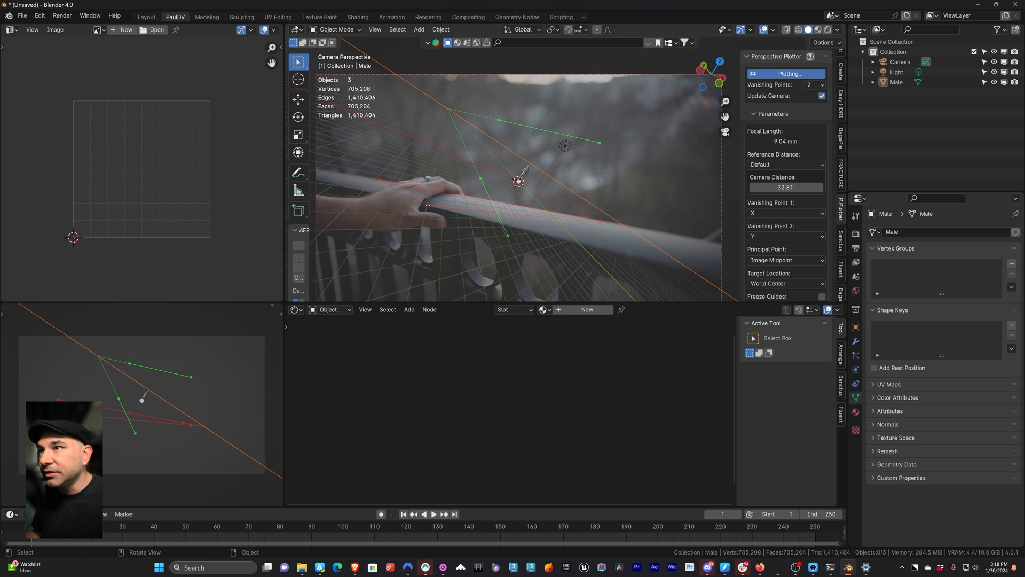
drag(598, 221, 633, 256)
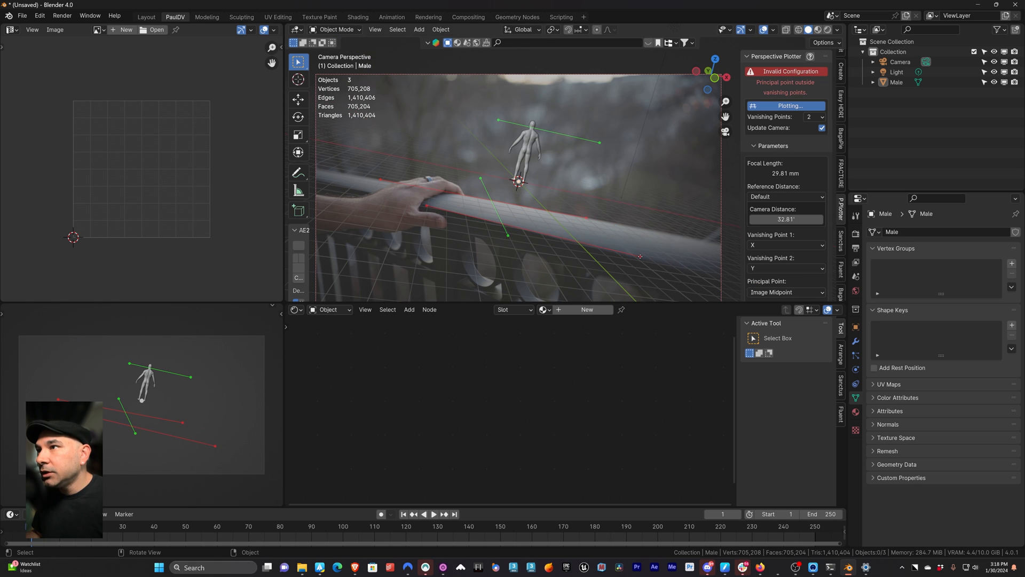
drag(641, 257, 643, 259)
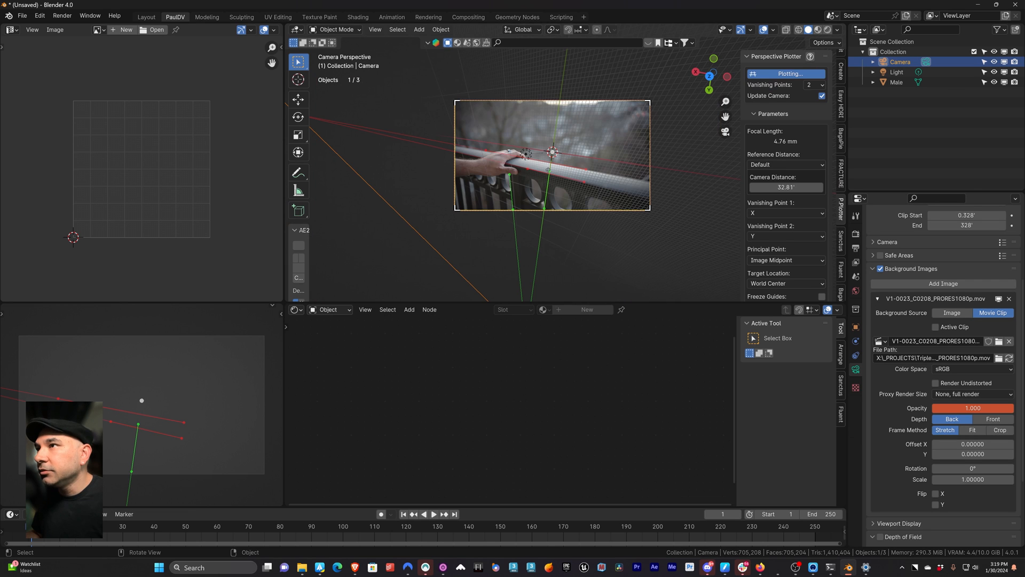
Adjust the end of the upright green guide on the fence and set Vanishing Point 2 to Z.
drag(548, 169, 544, 182)
click(765, 237)
click(769, 270)
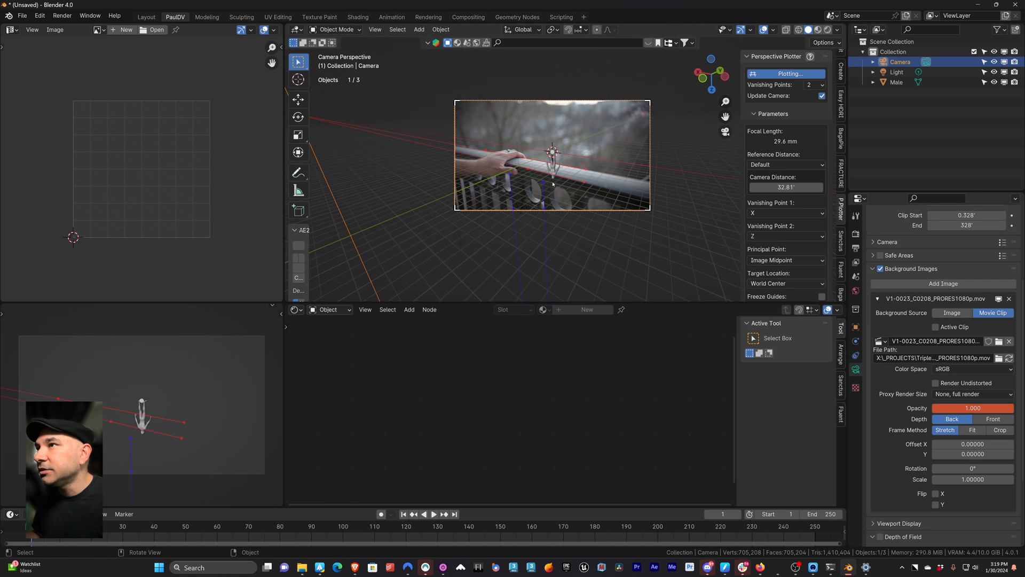
Fine-tune the blue vertical guide lines against the upright fence posts below the railing.
scroll(548, 205, up, 4)
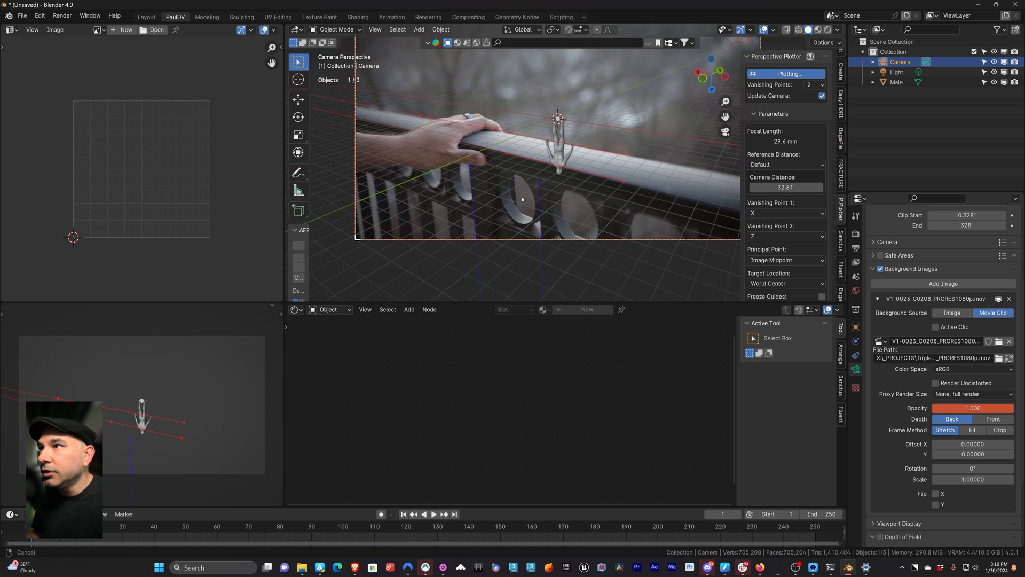
shift+middle_drag(526, 206, 523, 154)
drag(535, 218, 534, 210)
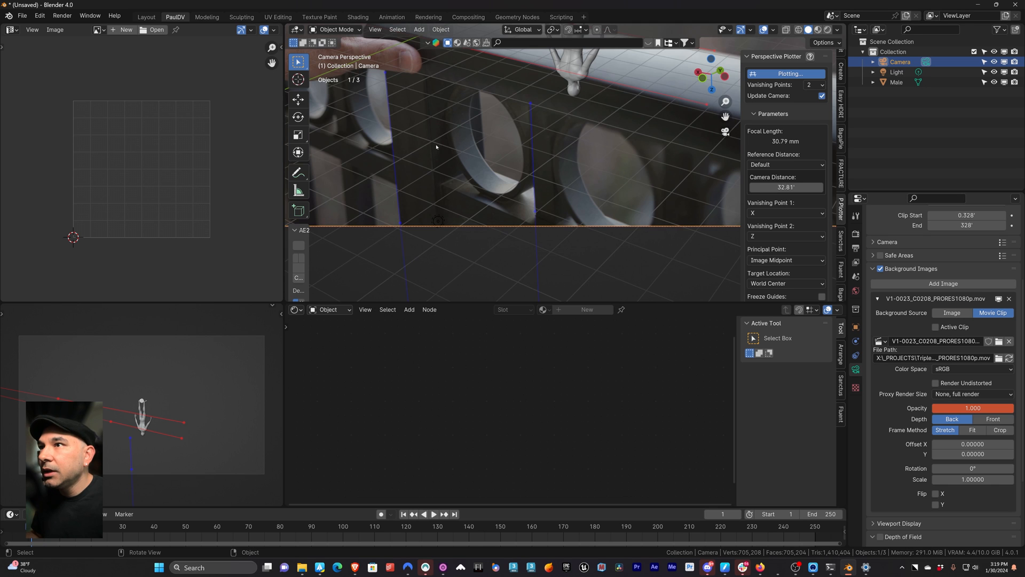
scroll(348, 184, up, 2)
scroll(400, 194, down, 3)
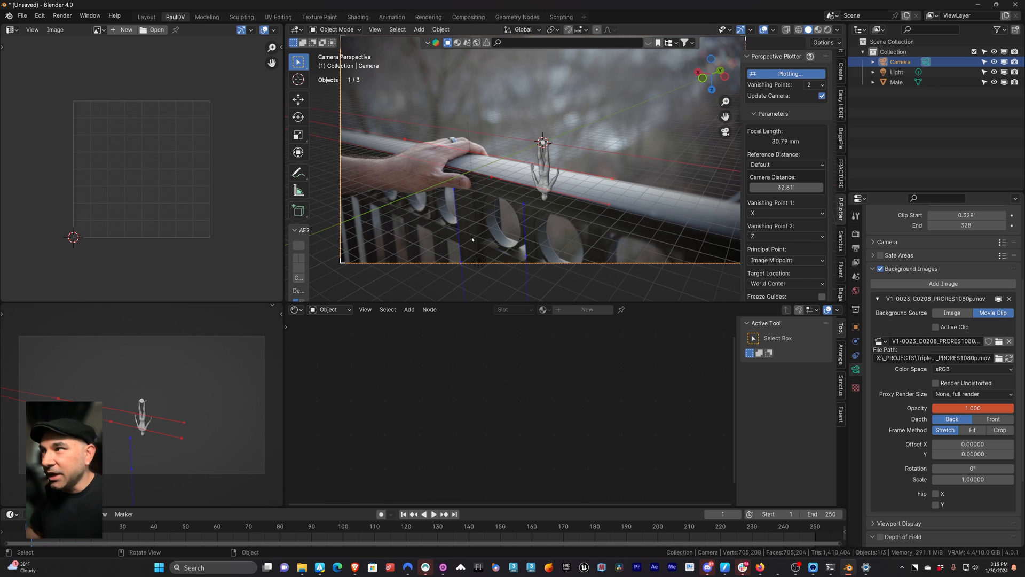
scroll(667, 235, up, 2)
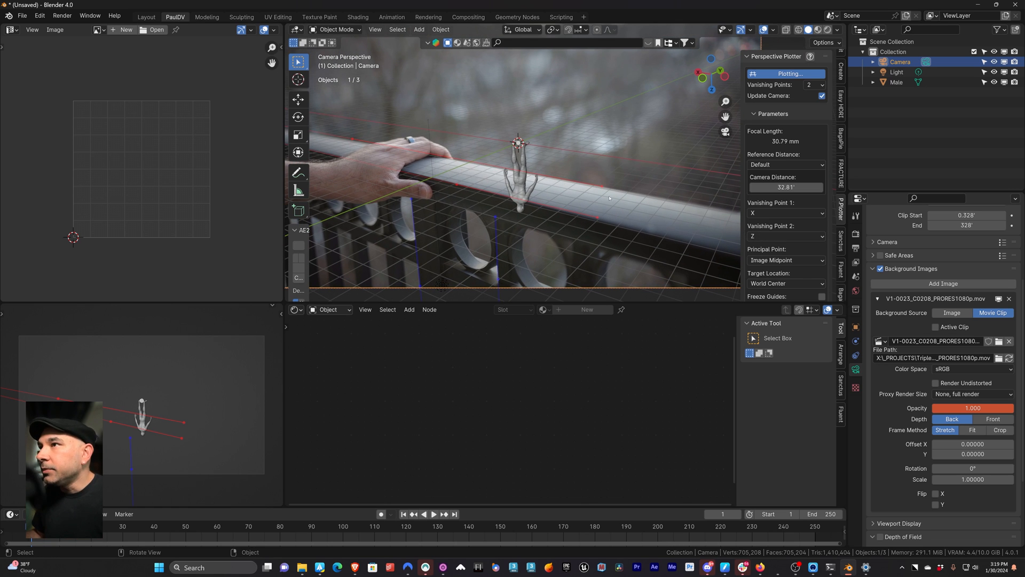
Set Vanishing Point 2 to -Z and reduce the Camera Distance to 2.225'.
click(769, 237)
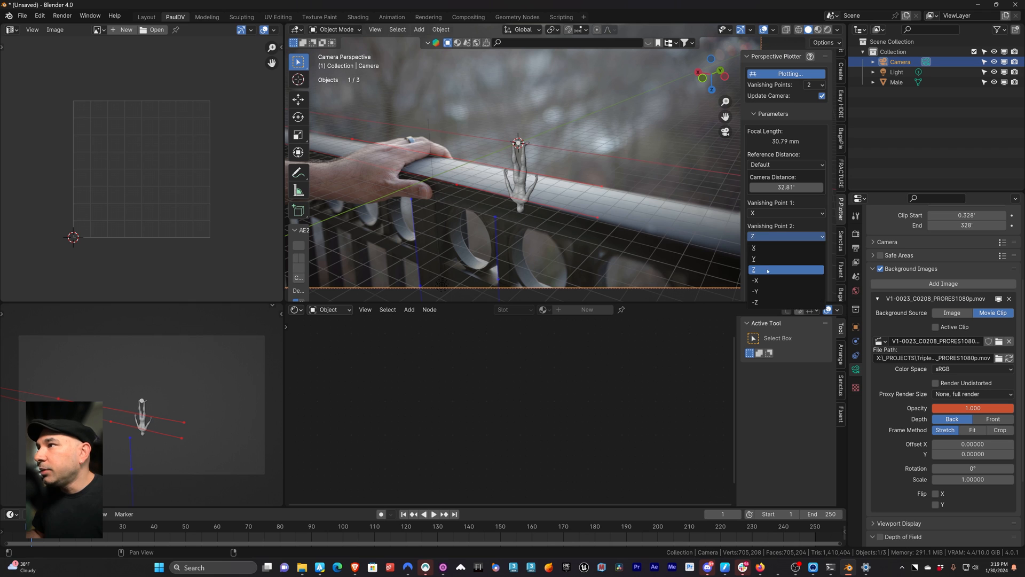
click(763, 302)
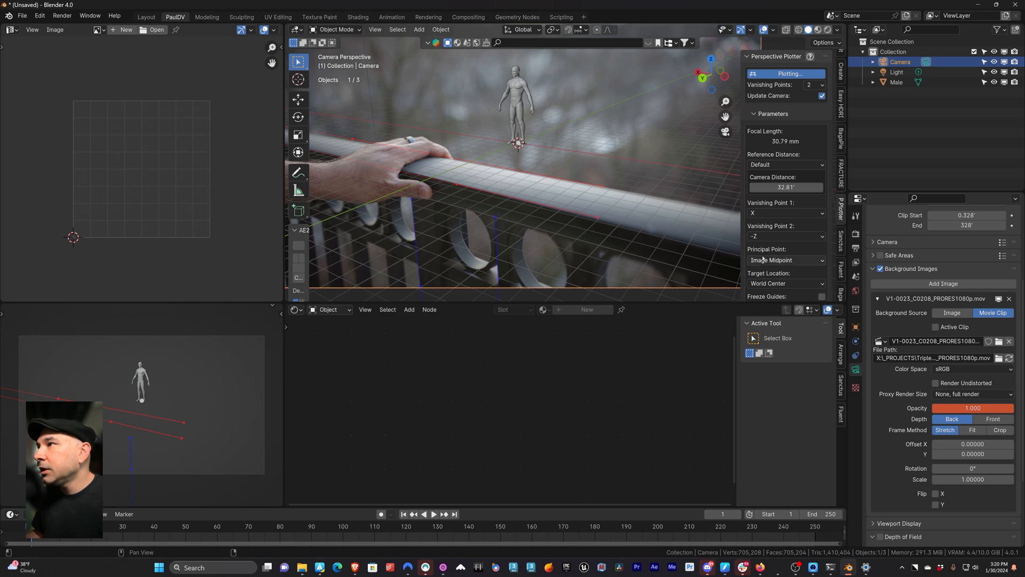
drag(769, 187, 690, 197)
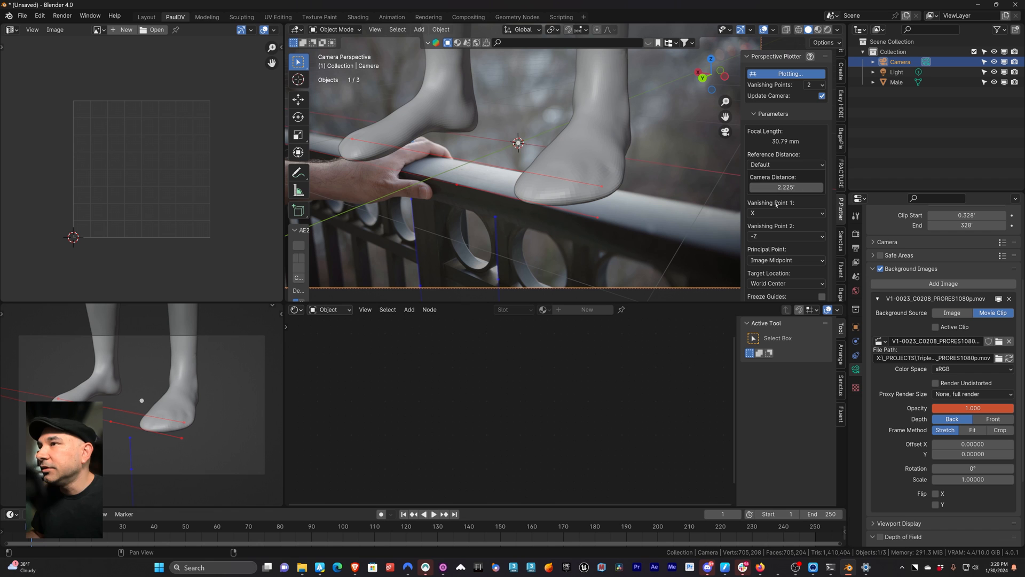
Select the male figure and inspect its transform dimensions.
click(580, 131)
scroll(589, 112, down, 1)
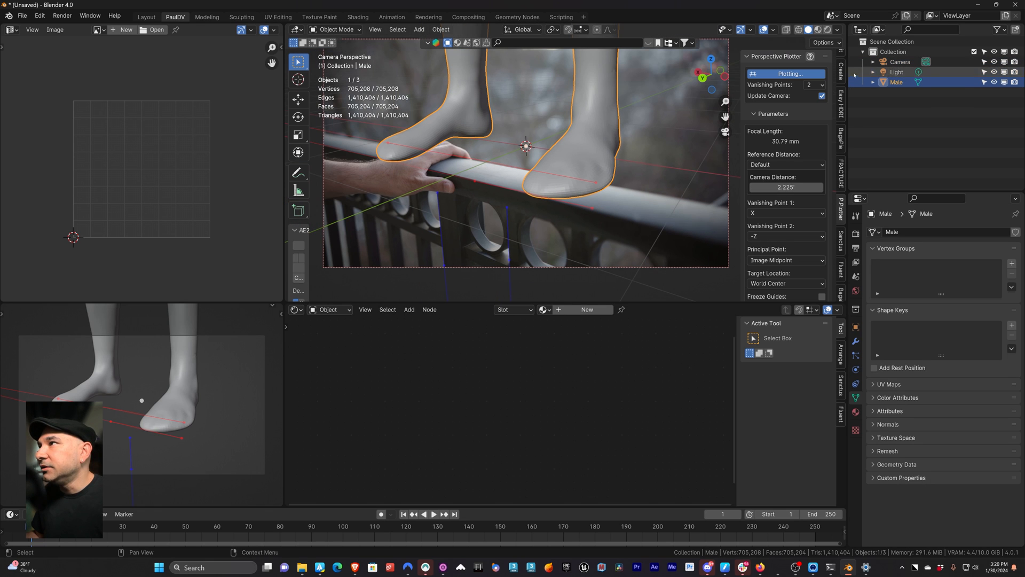
scroll(841, 133, up, 3)
click(841, 105)
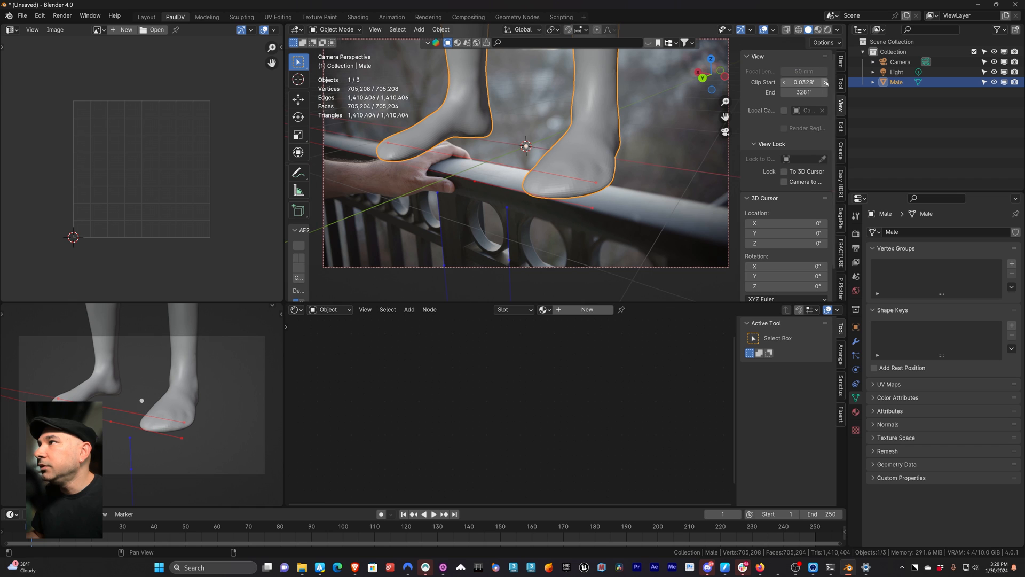
click(841, 61)
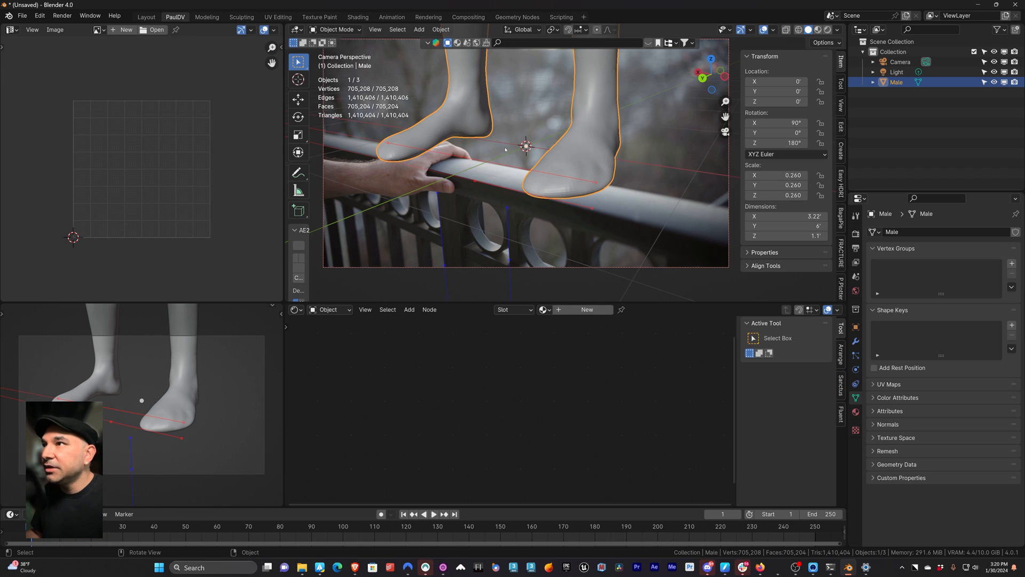
scroll(517, 172, up, 1)
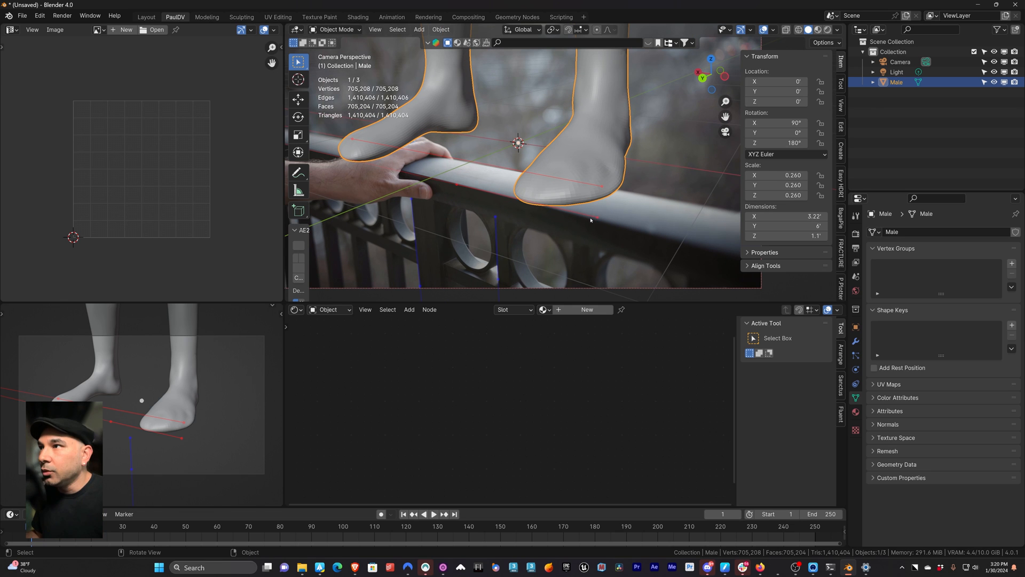
Fine-tune the red guide line ends along the railing's edges and move the perspective origin onto the top rail beside the hand.
drag(597, 217, 599, 219)
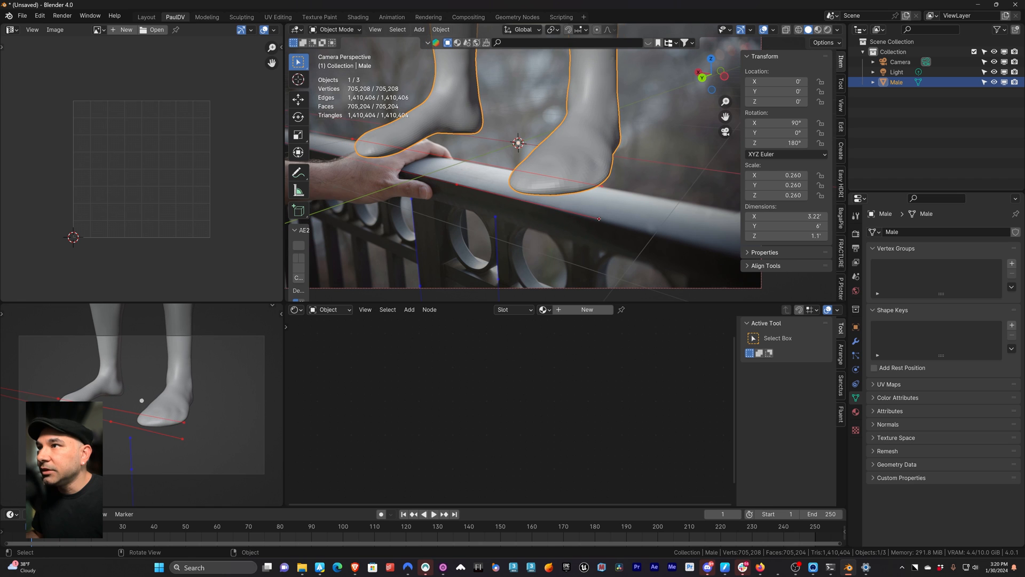
drag(353, 139, 349, 140)
scroll(531, 203, up, 1)
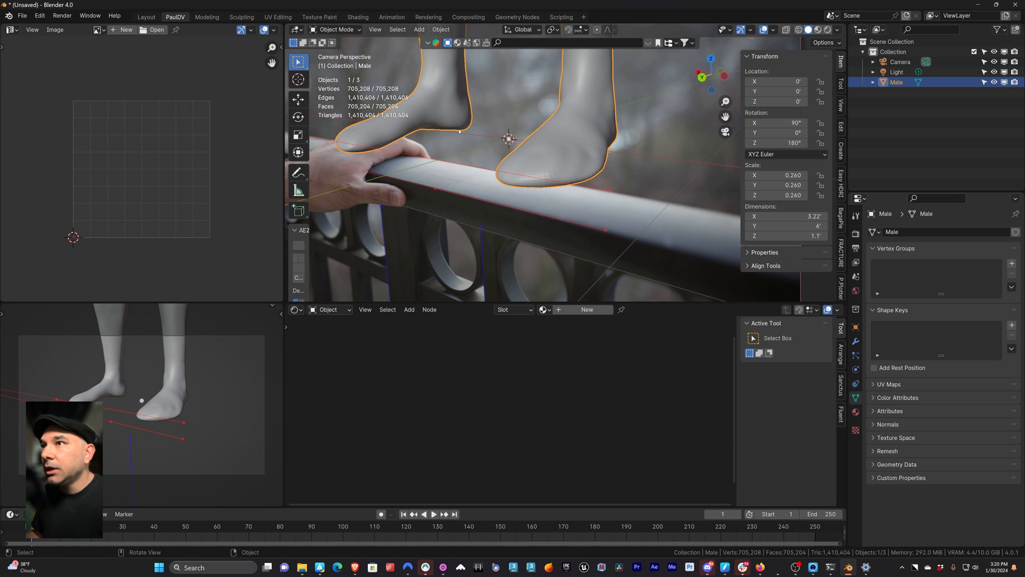
drag(509, 140, 418, 167)
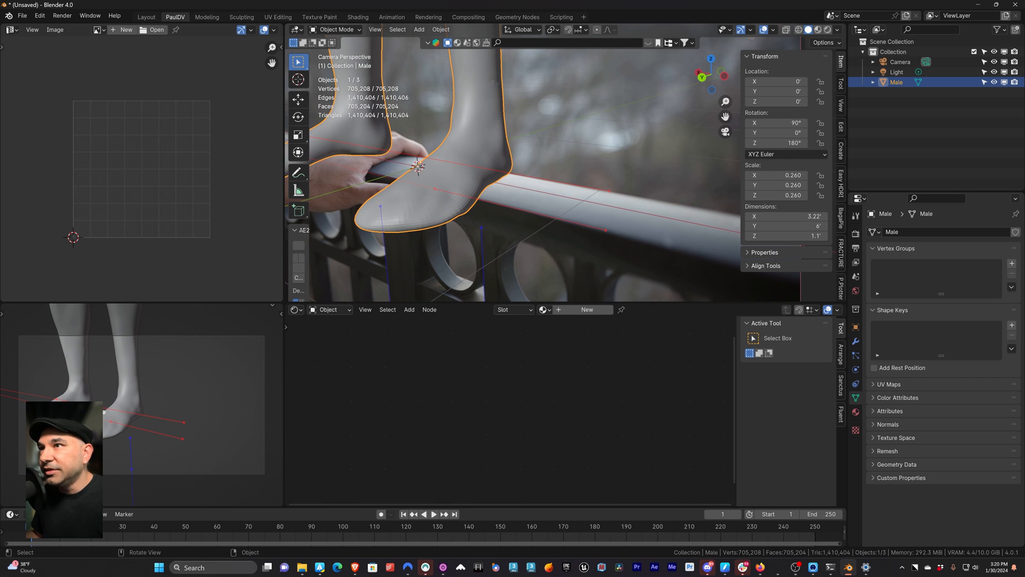
Delete the male figure from the scene.
key(alt+a)
click(469, 125)
key(Delete)
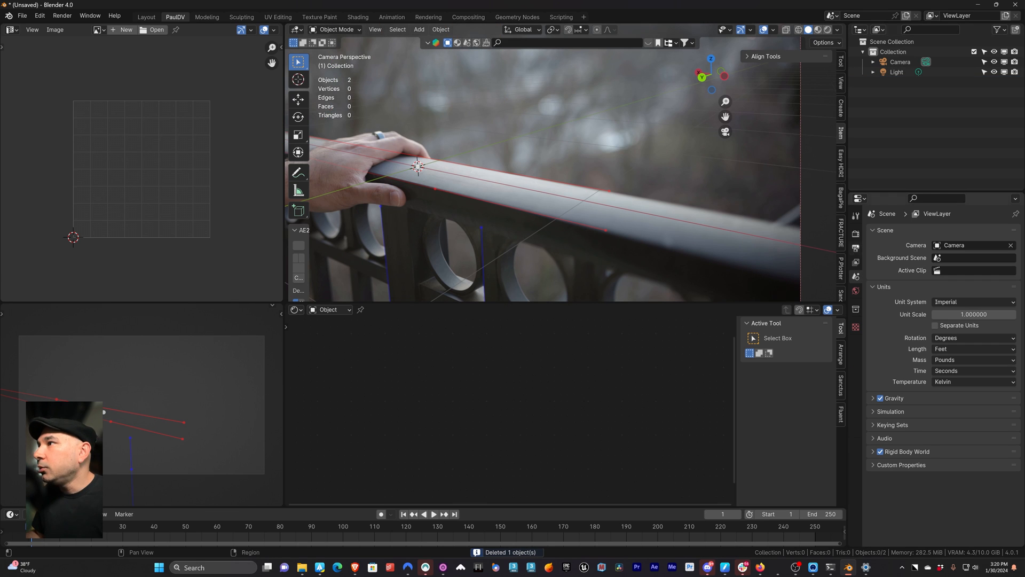
Stop perspective plotting and lock the camera's location, rotation and scale on all axes.
click(841, 270)
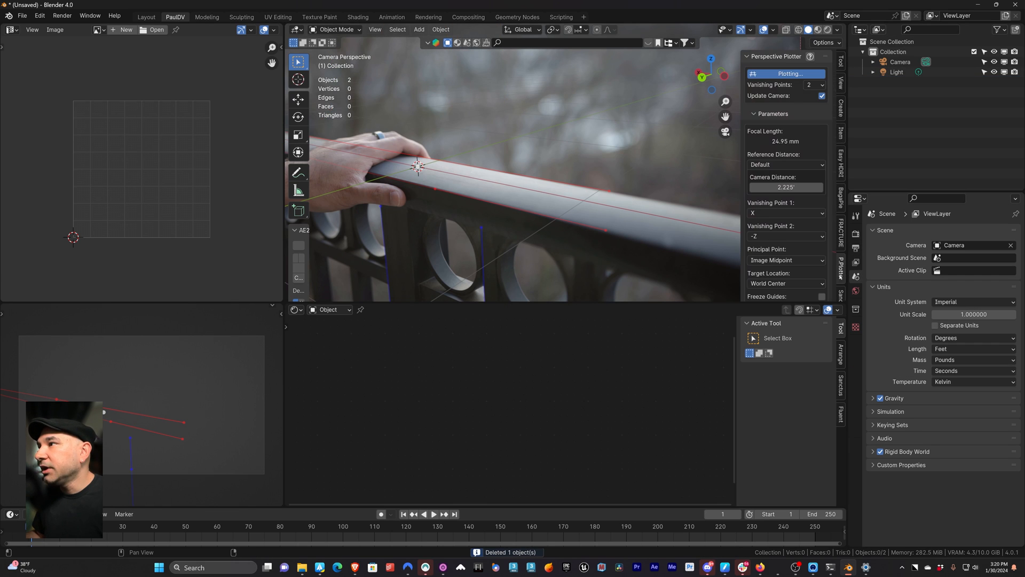
click(784, 74)
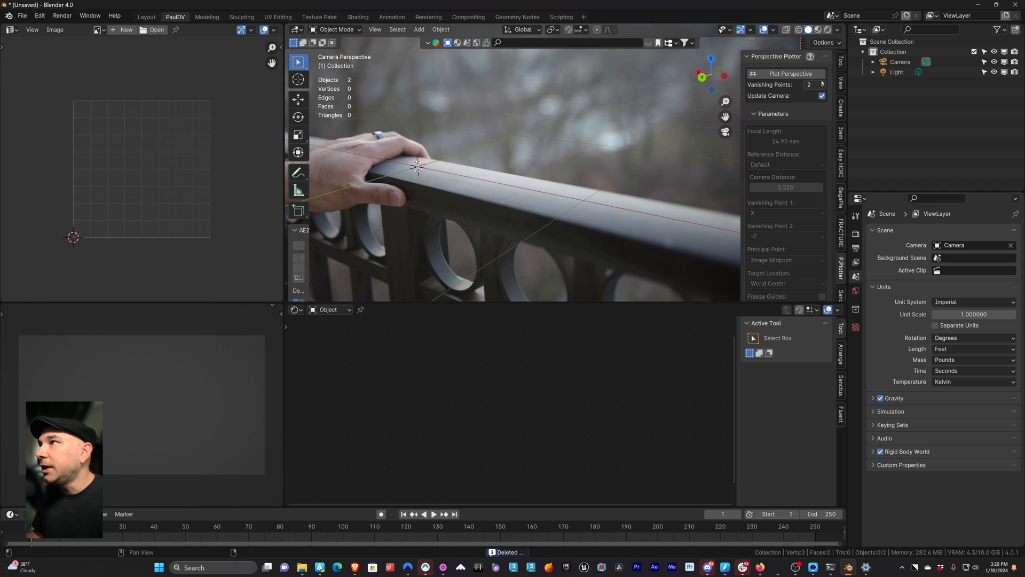
click(901, 63)
click(841, 62)
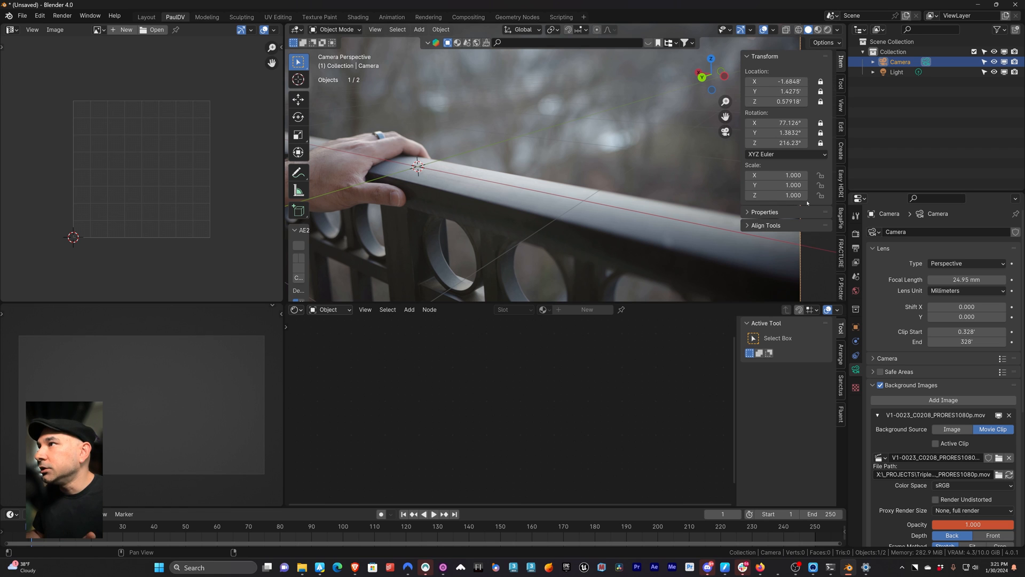
drag(821, 176, 820, 196)
click(899, 164)
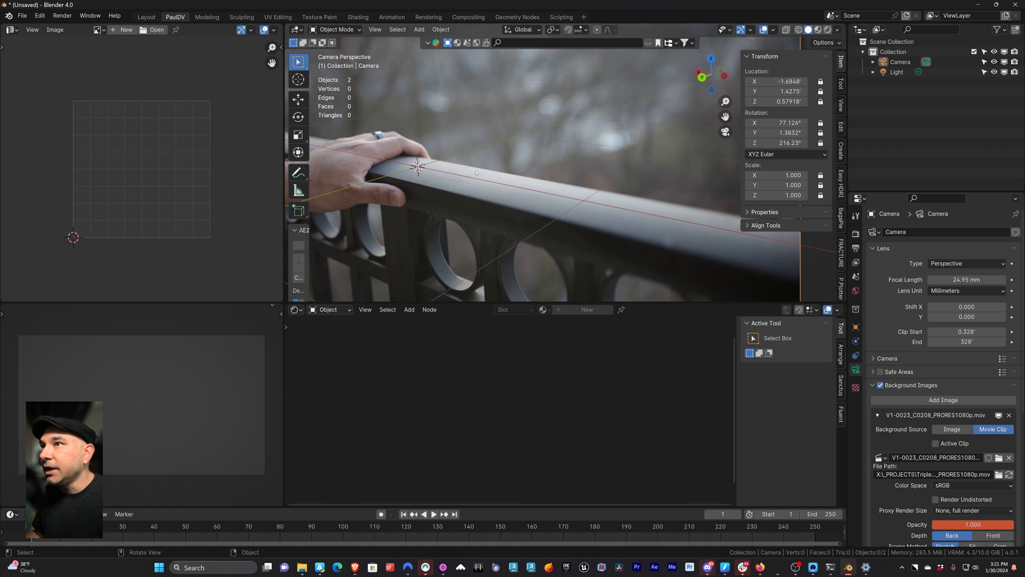
scroll(479, 180, down, 4)
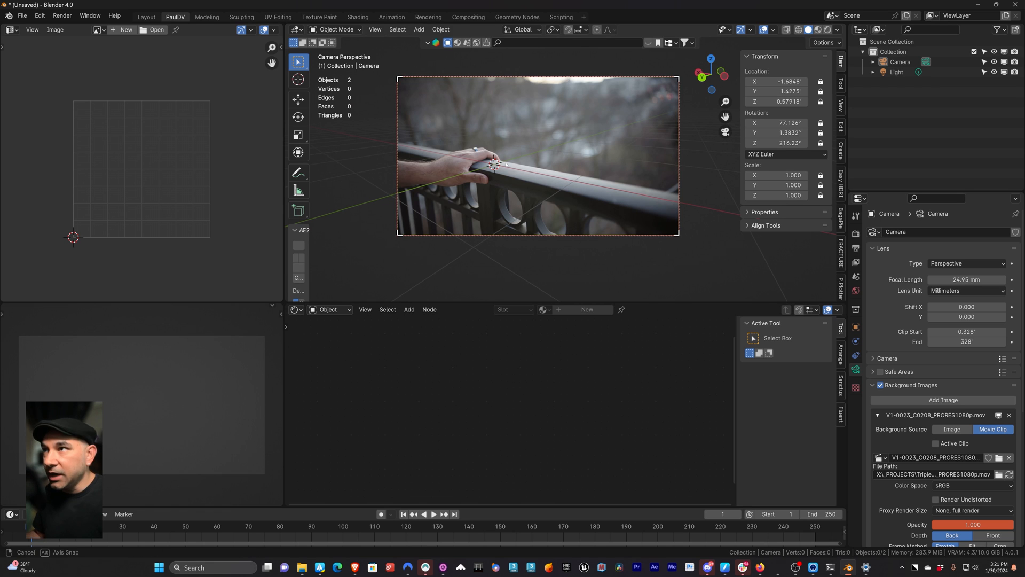
key(q)
click(525, 173)
scroll(512, 175, up, 2)
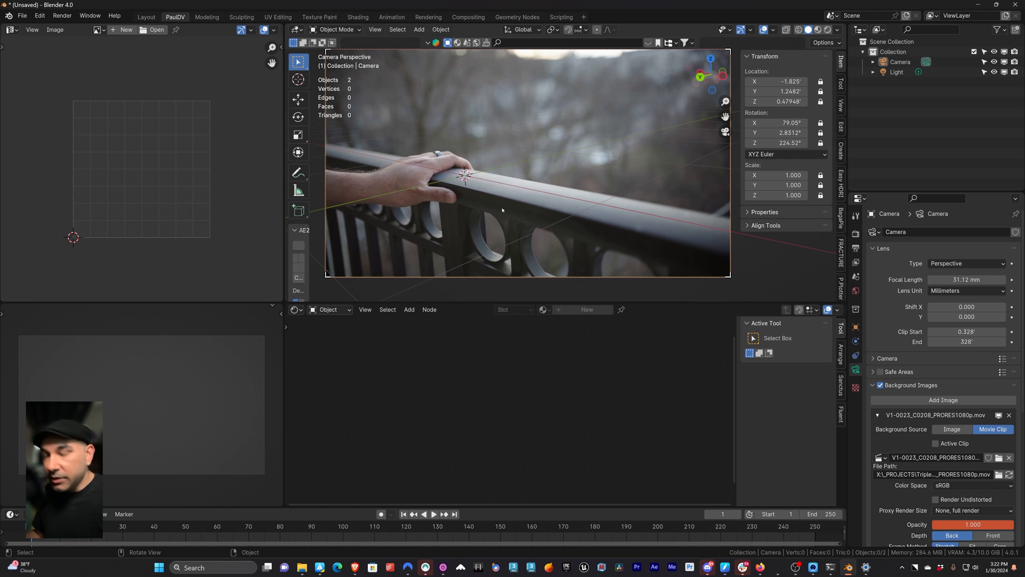
Add a cube at the 3D cursor on the railing and scale it down uniformly to about 0.084.
key(shift+a)
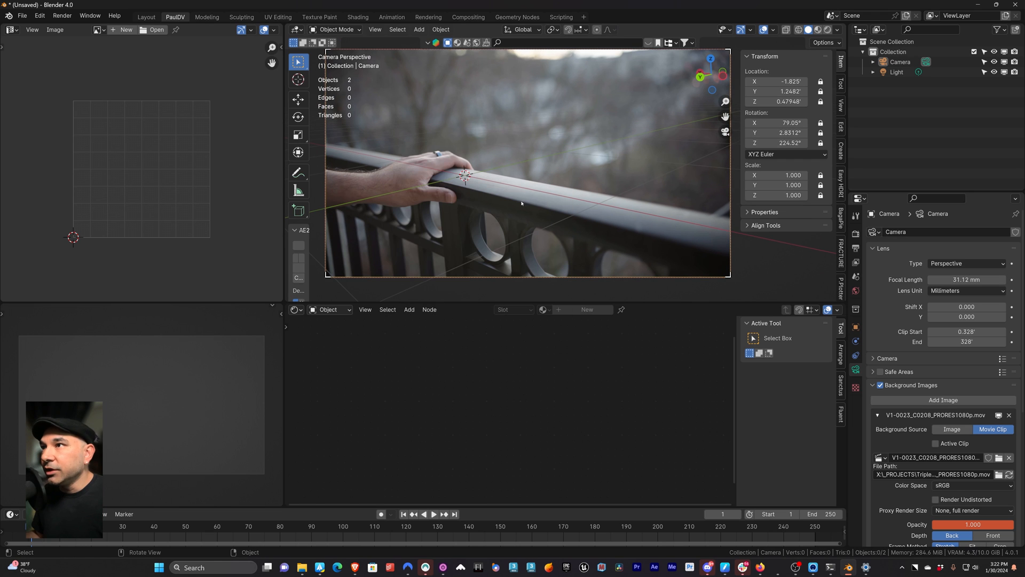
key(shift+a)
mouse_move(470, 190)
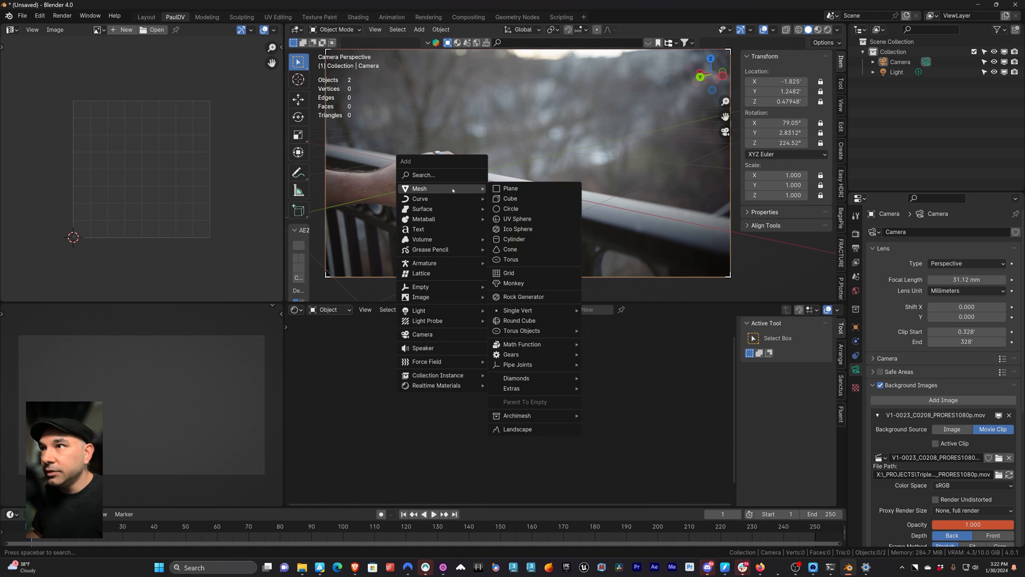
click(518, 201)
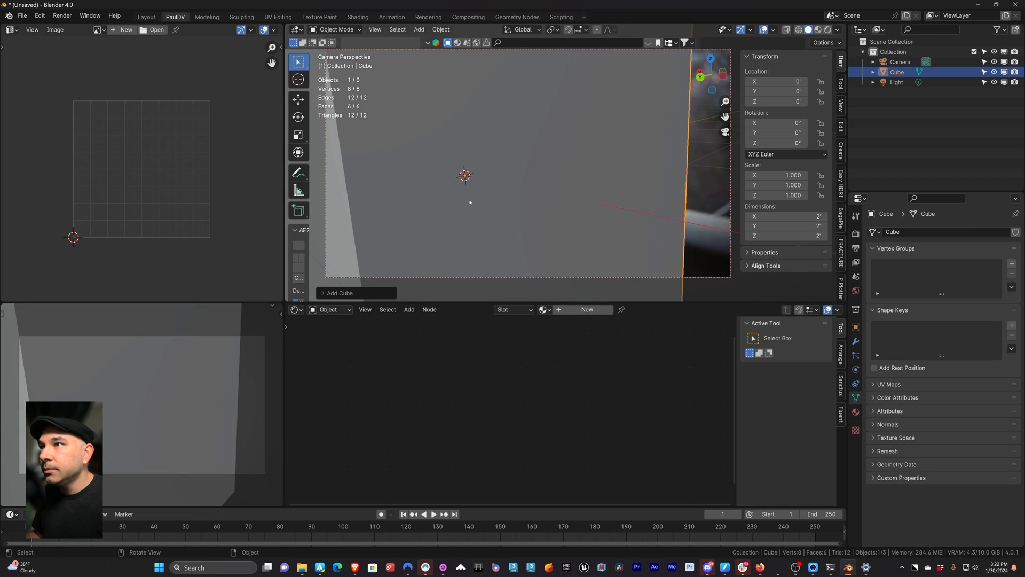
key(s)
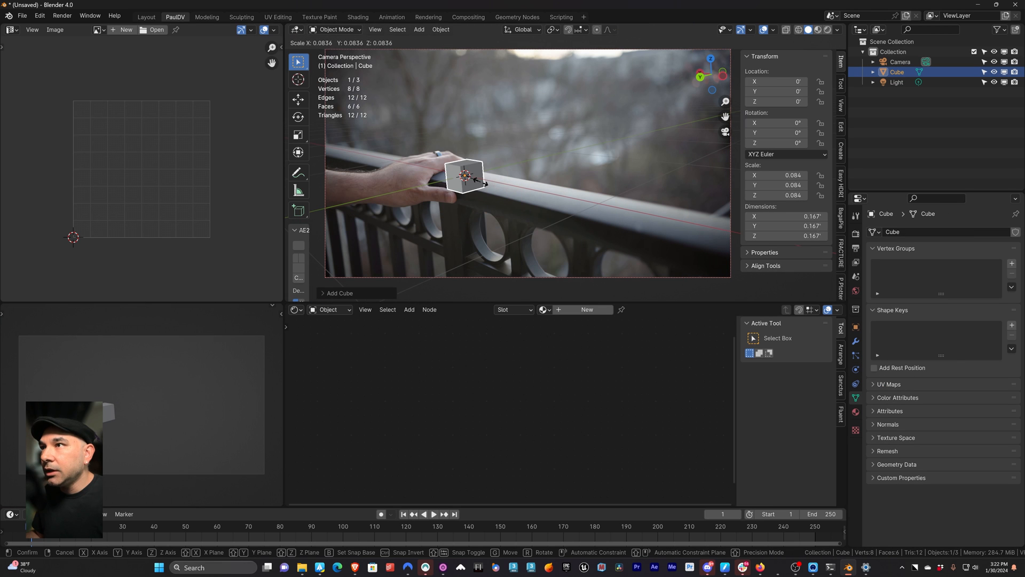
click(481, 184)
Scale the cube along the X axis in the railing's direction to an X scale of about 0.481.
key(s)
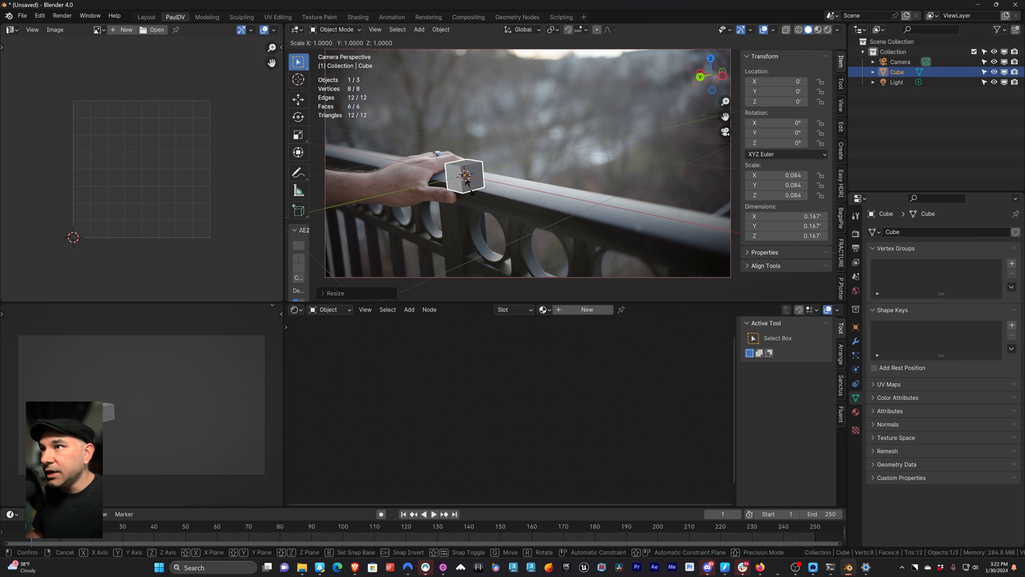
key(x)
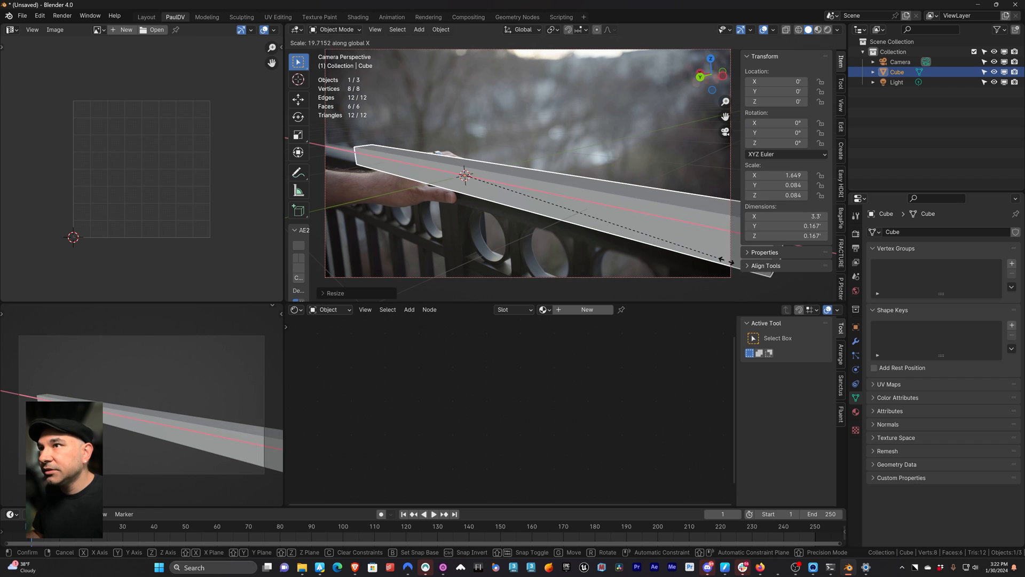
click(670, 200)
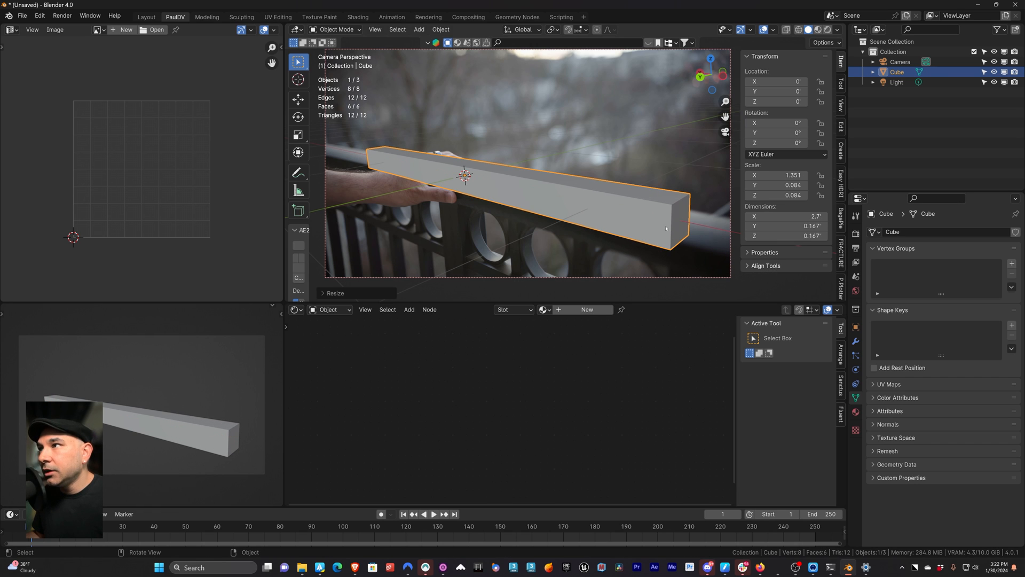
key(s)
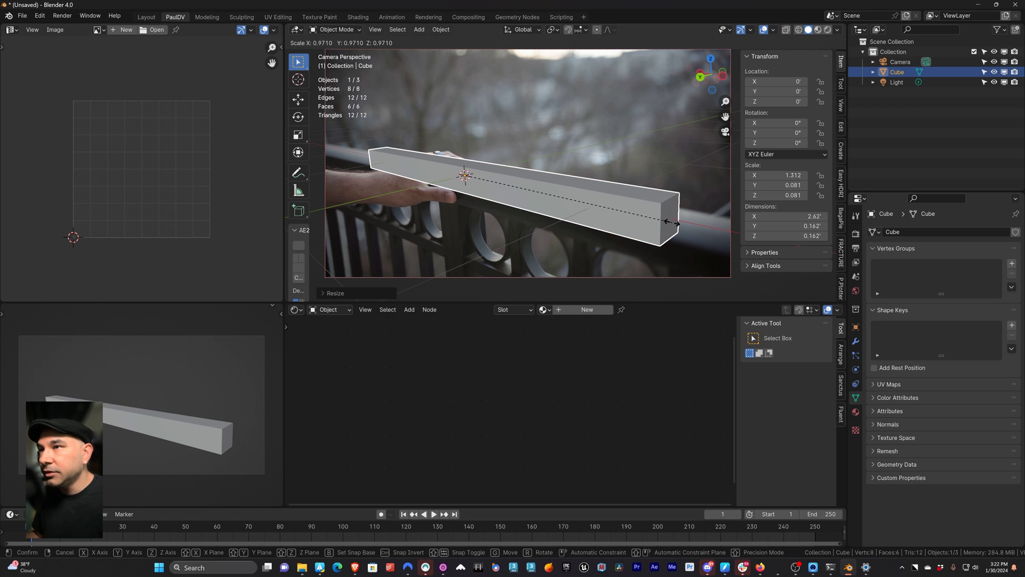
key(x)
click(533, 214)
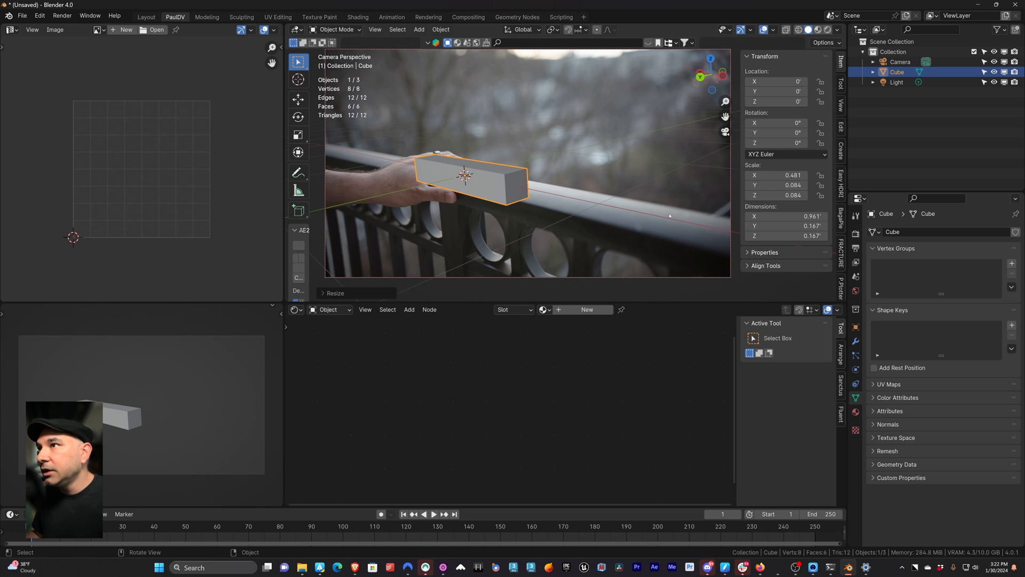
Lower the box along the Z axis to about -0.065' so its upper face meets the rail's top.
key(g)
key(z)
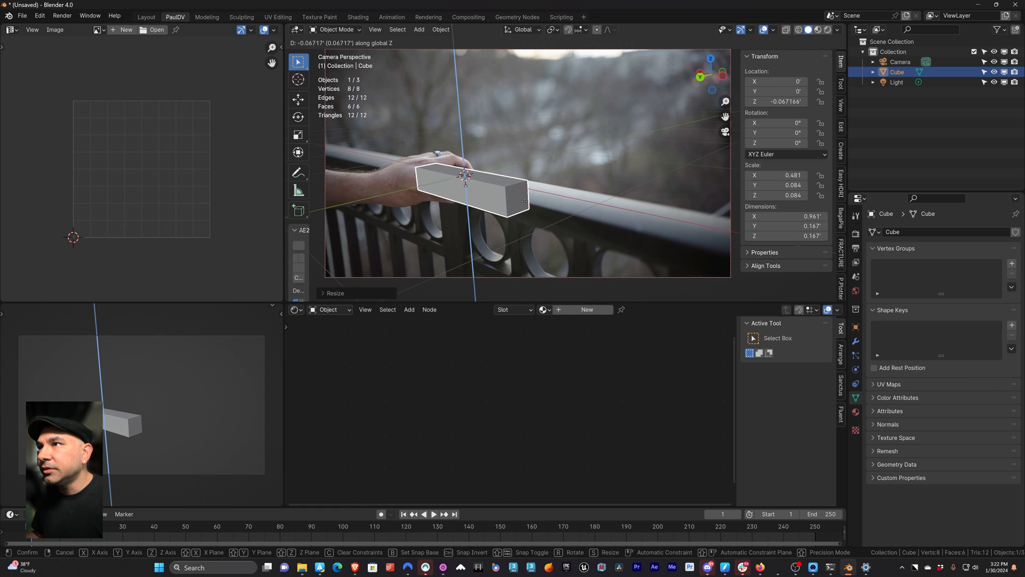
click(525, 203)
Try different box lengths along X against the railing, ending at an X scale of about 1.115.
key(s)
key(x)
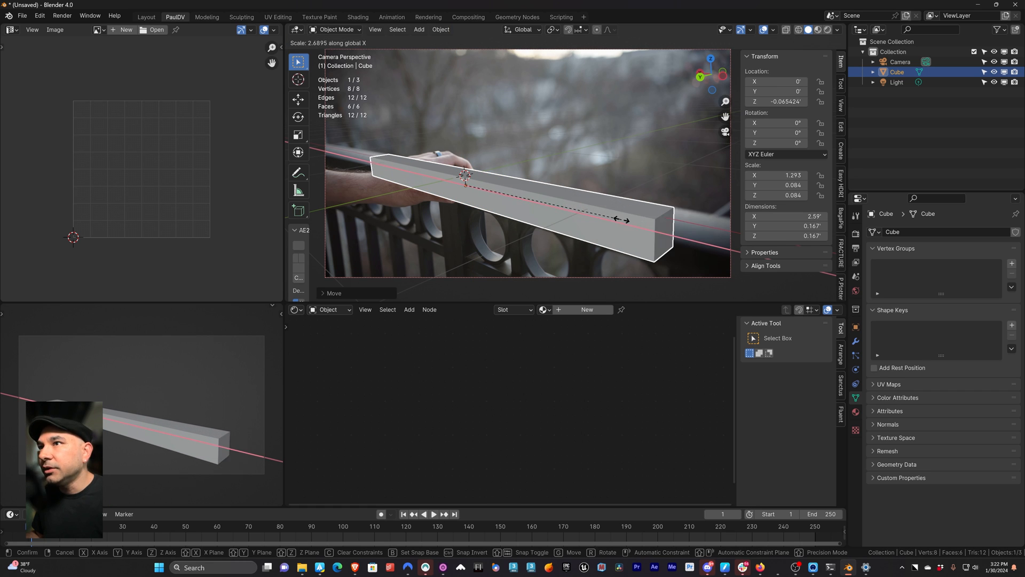
click(605, 210)
scroll(606, 210, up, 2)
scroll(605, 211, up, 2)
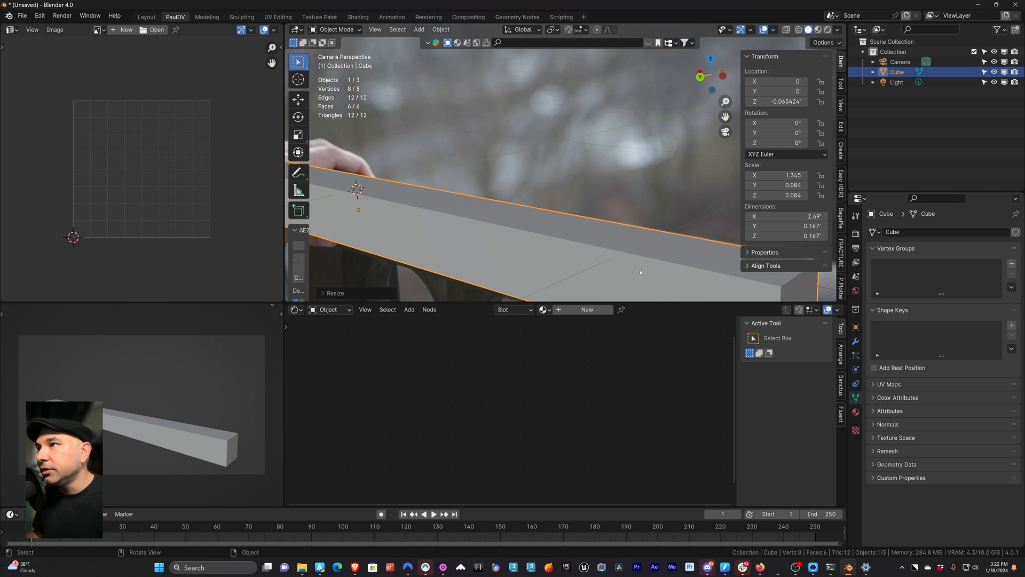
key(s)
key(x)
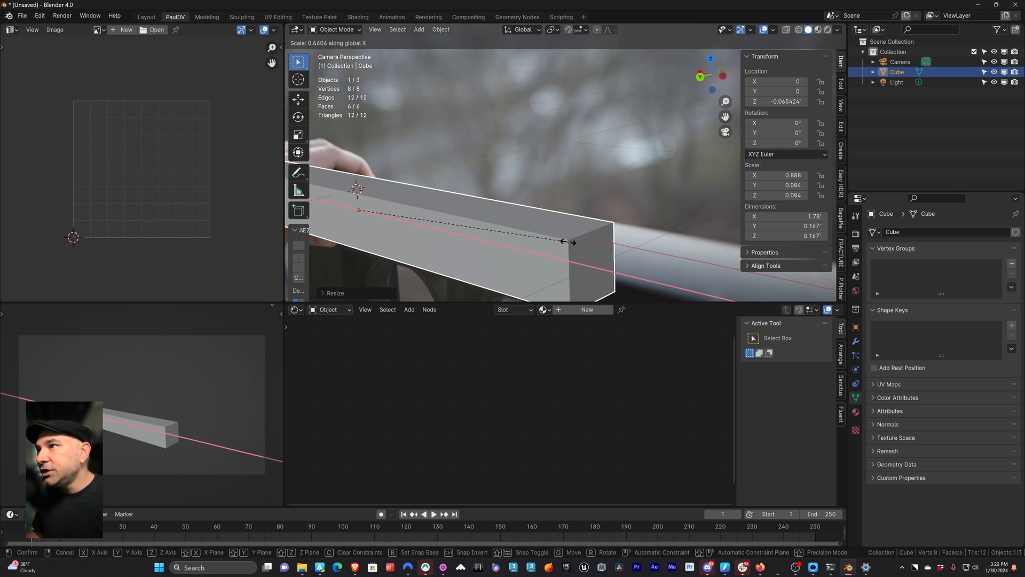
click(534, 232)
scroll(562, 229, up, 2)
key(s)
key(x)
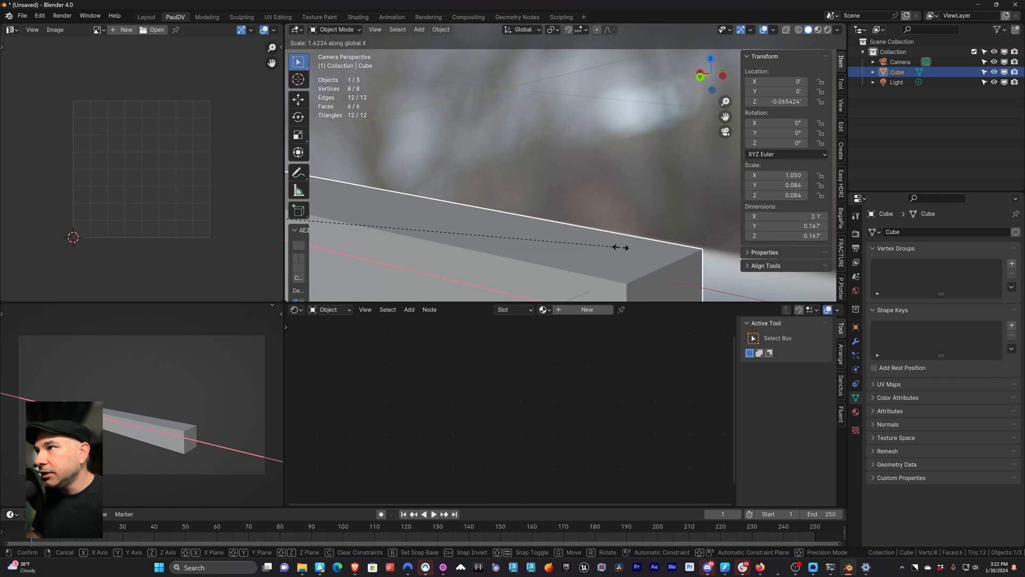
click(648, 252)
Lengthen the box along the X axis past the footage frame to an X scale of about 2.078.
scroll(587, 224, down, 3)
key(s)
key(x)
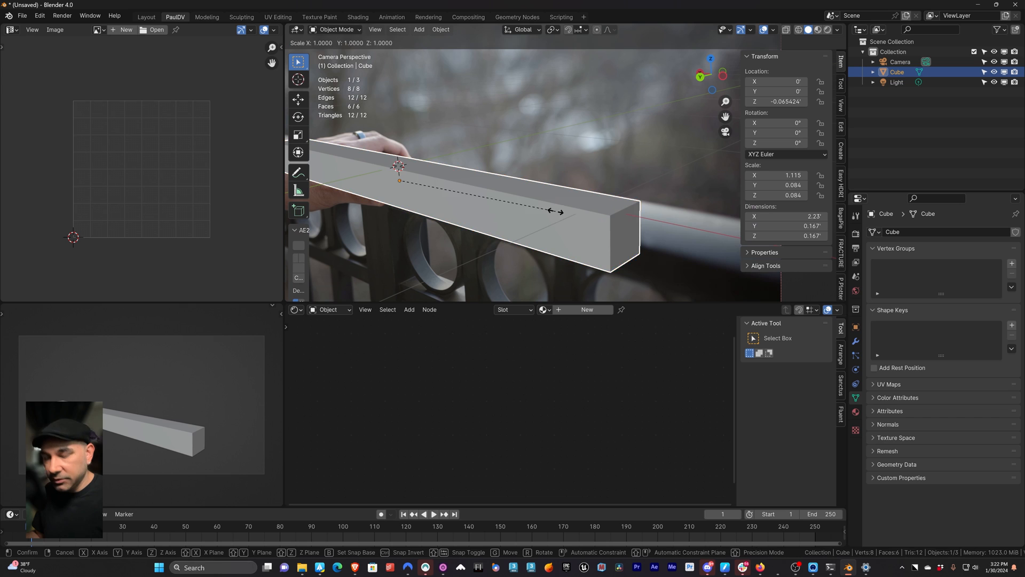
click(629, 229)
scroll(550, 209, down, 2)
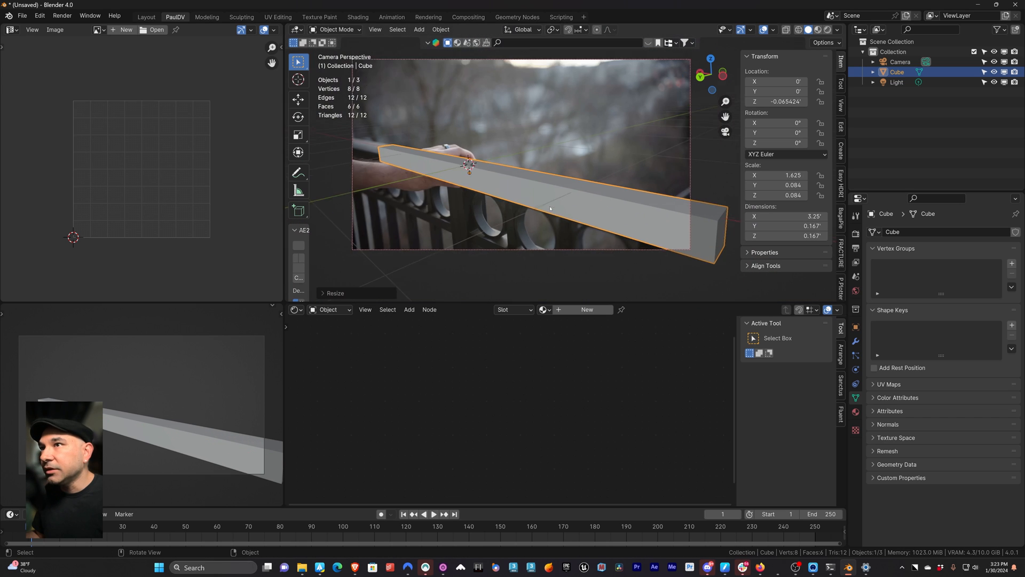
scroll(531, 205, down, 1)
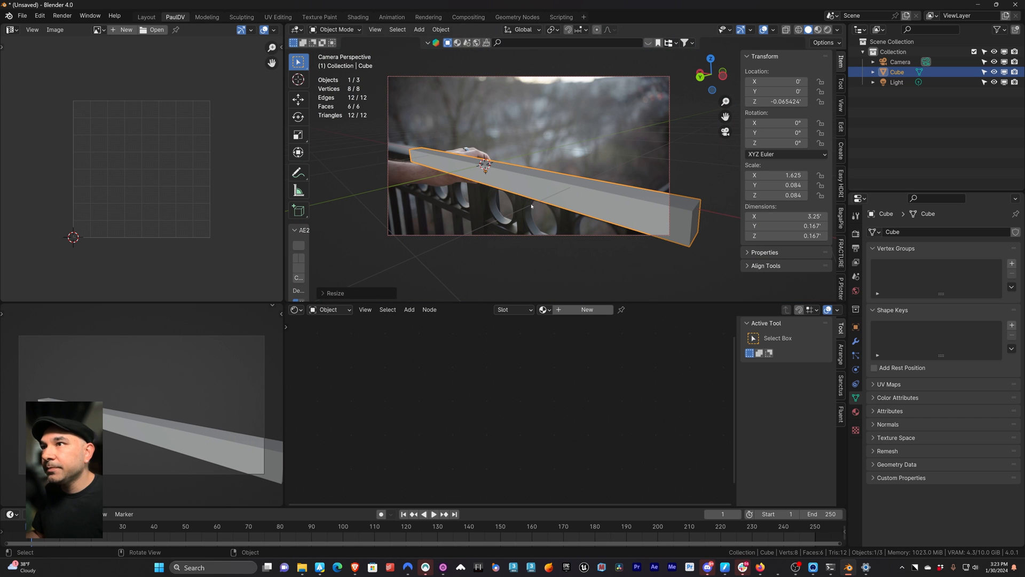
key(s)
key(x)
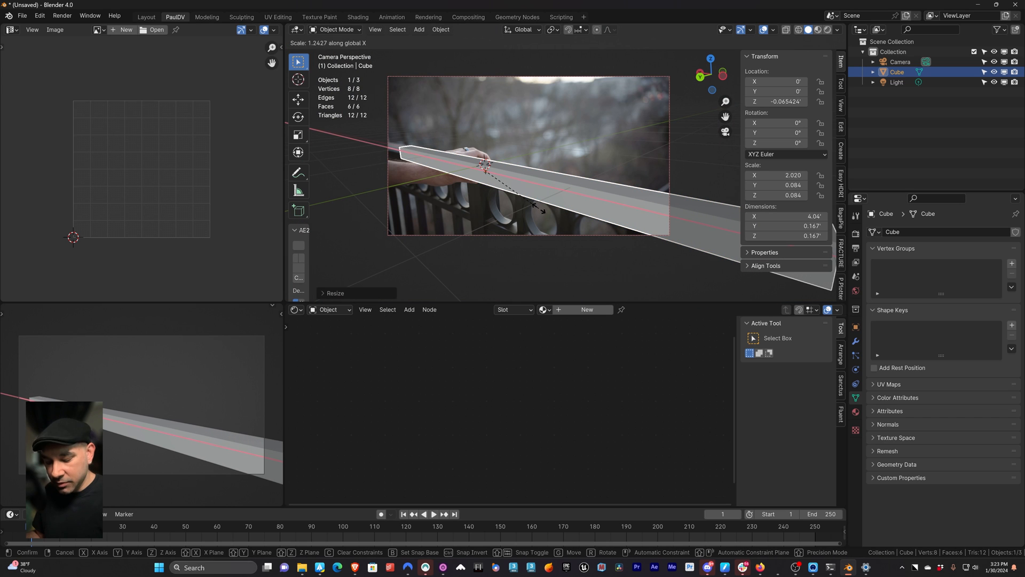
click(540, 212)
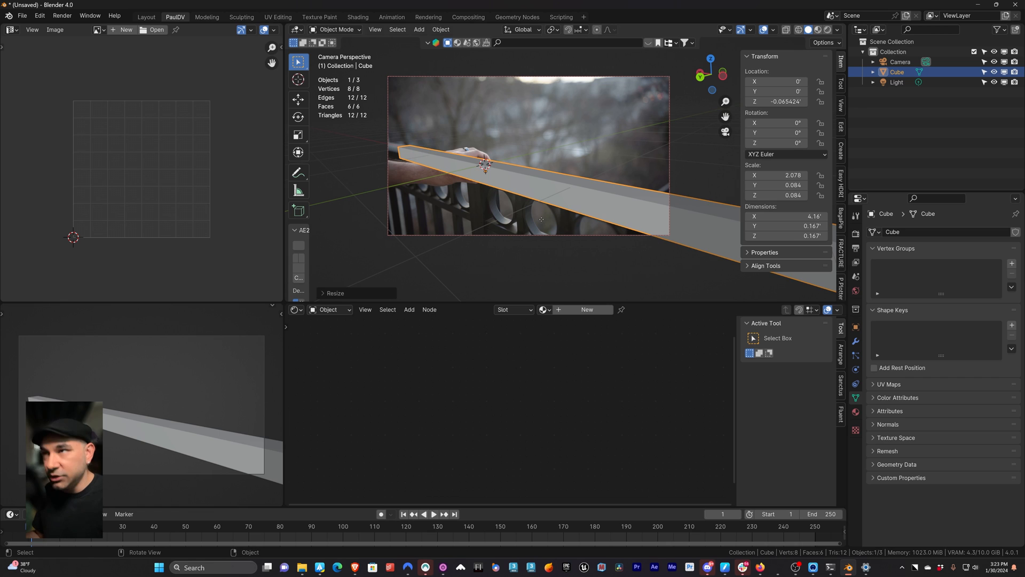
Move the box along the X axis to about 0.6' so it spans the railing within the camera frame.
key(g)
key(x)
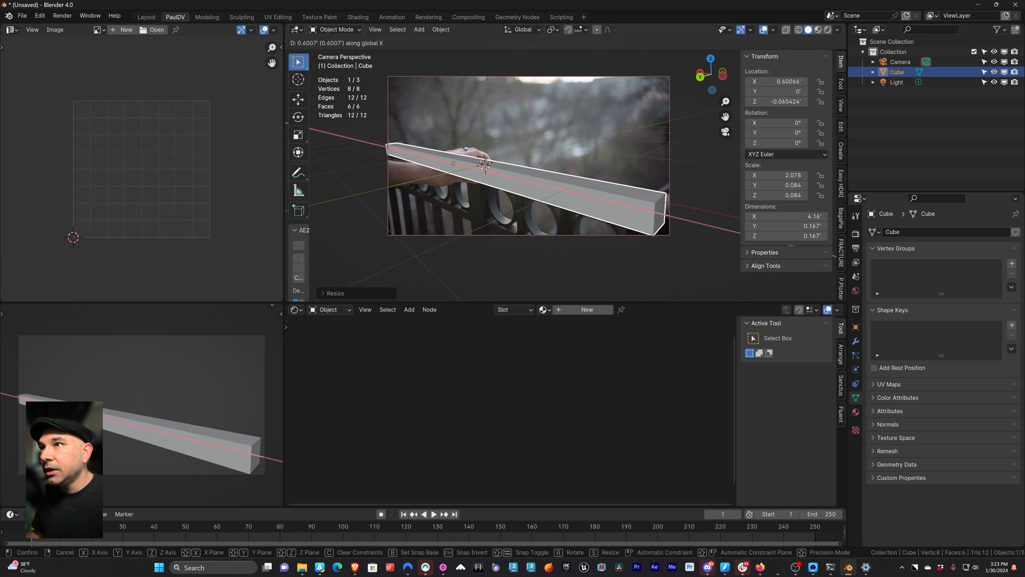
click(506, 213)
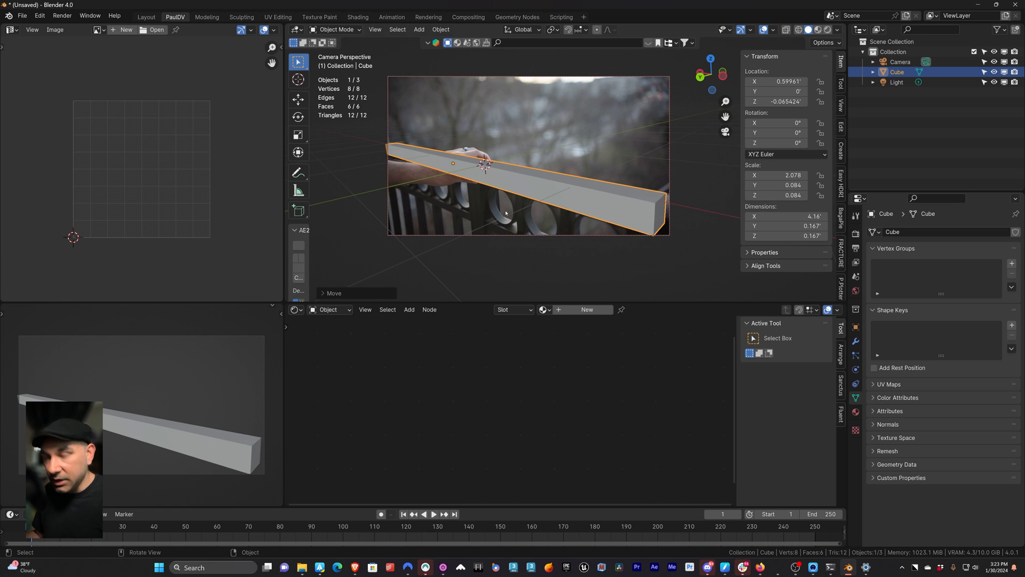
Lengthen the box along the X axis to a scale of about 2.516 and move it along X to about 0.79'.
key(s)
key(x)
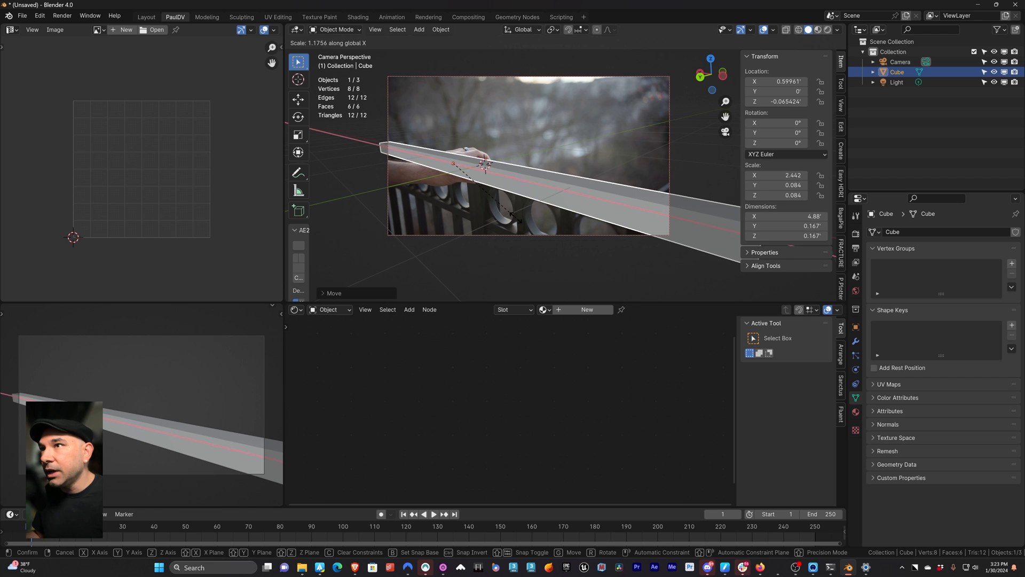
click(517, 218)
key(g)
key(x)
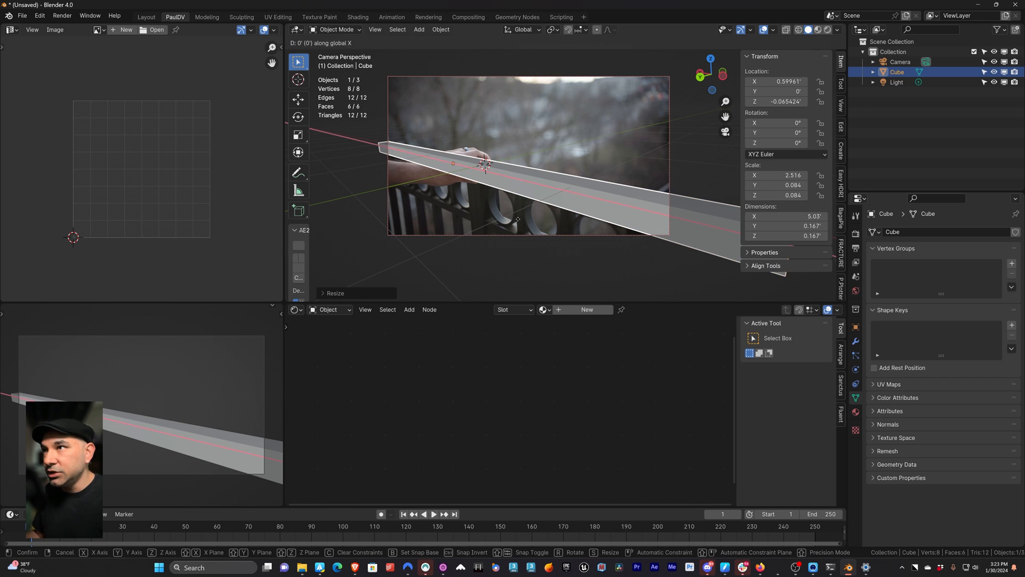
click(520, 212)
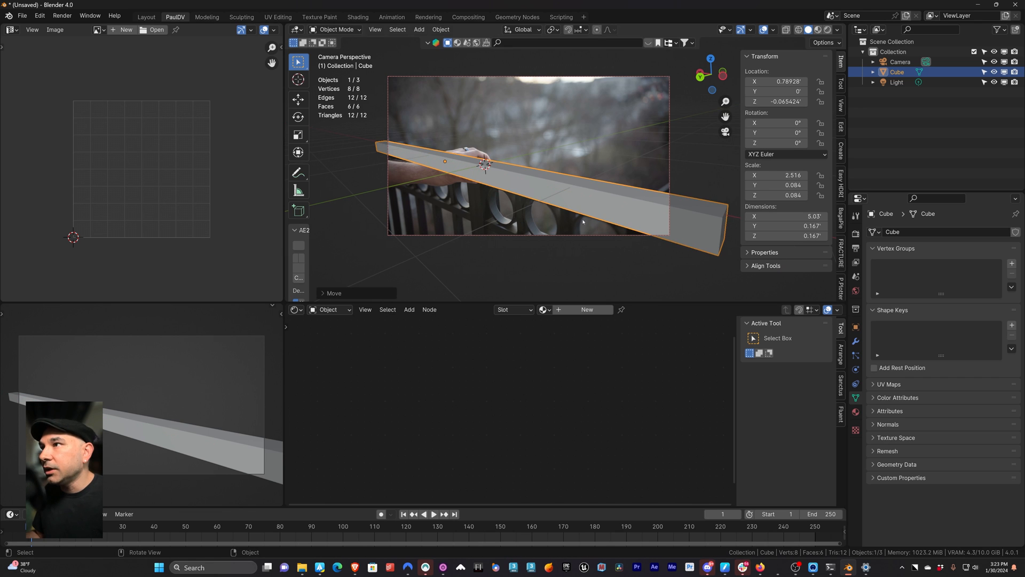
Examine the box's fit over the rail from another angle and through X-ray in the camera view, hiding and revealing it for comparison.
scroll(538, 208, up, 2)
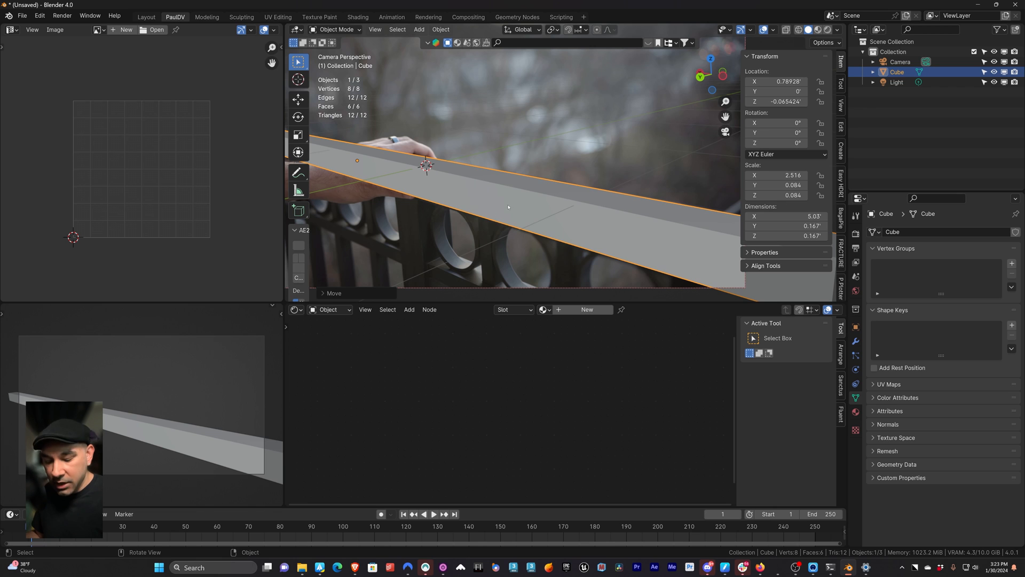
scroll(518, 207, up, 3)
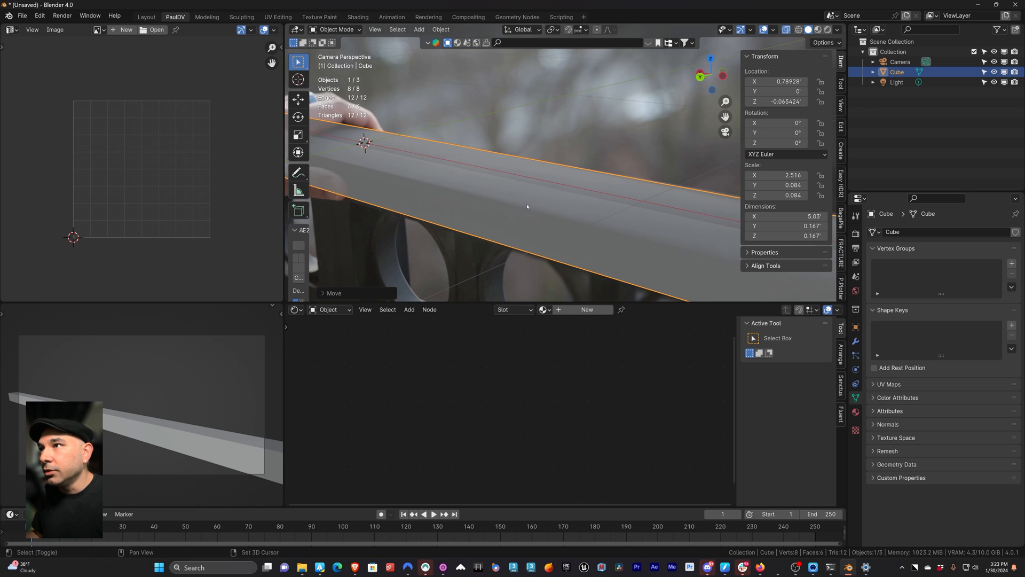
key(Tab)
key(Tab)
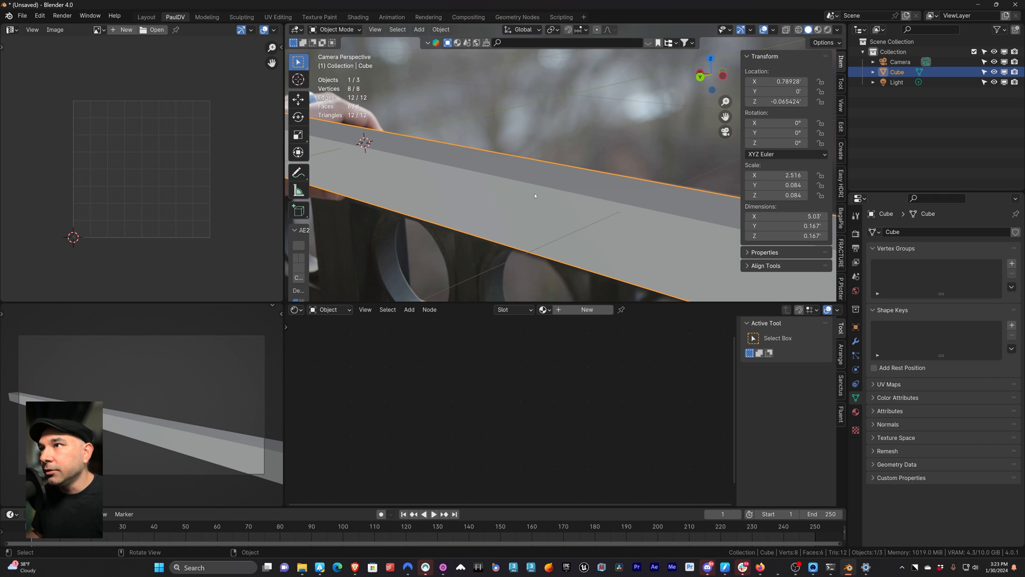
middle_drag(537, 197, 478, 213)
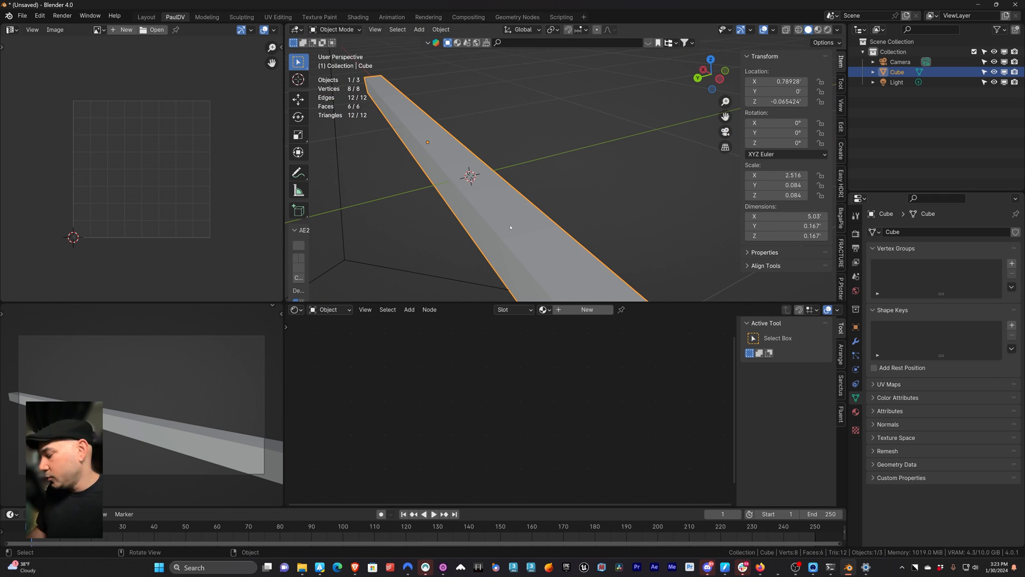
key(KP_0)
key(alt+z)
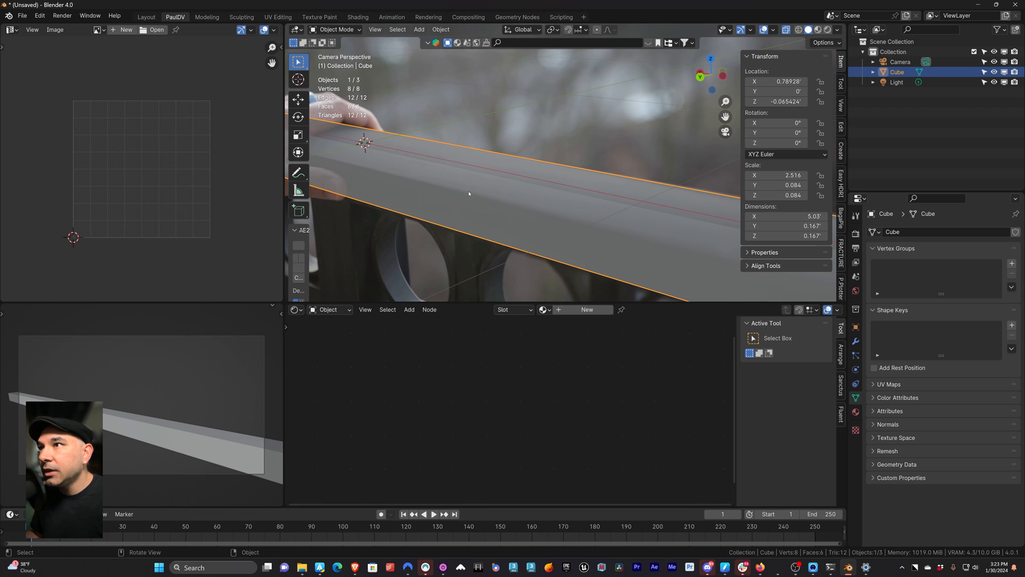
key(h)
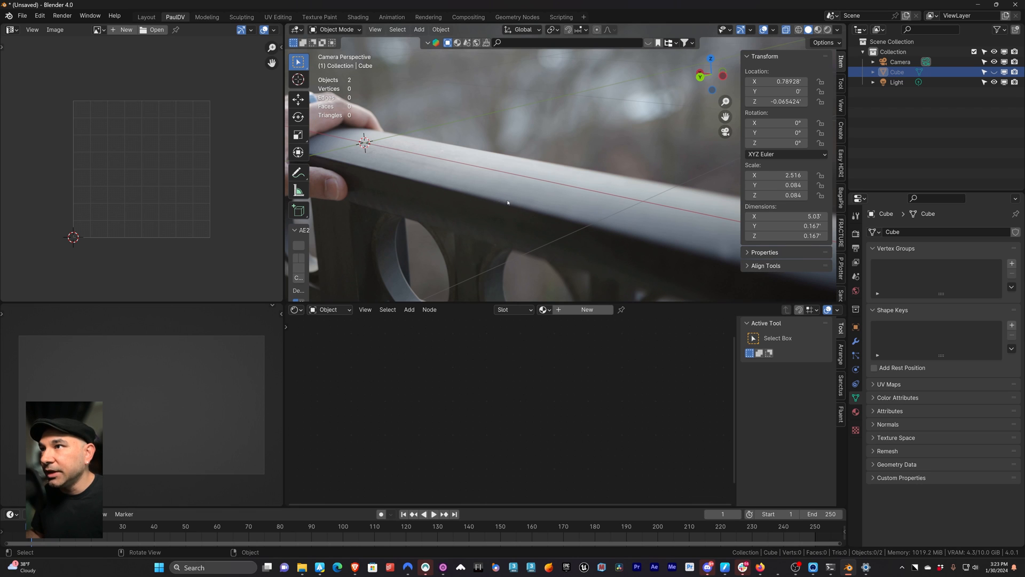
key(alt+h)
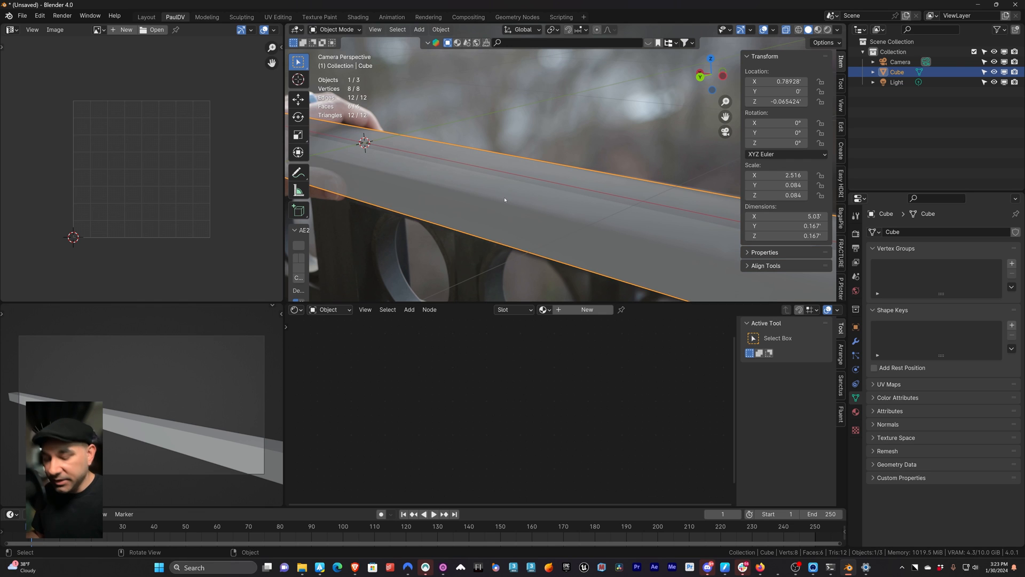
Widen the box along the Y axis to a scale of about 0.145 and move it along Y to about 0.065'.
key(s)
key(y)
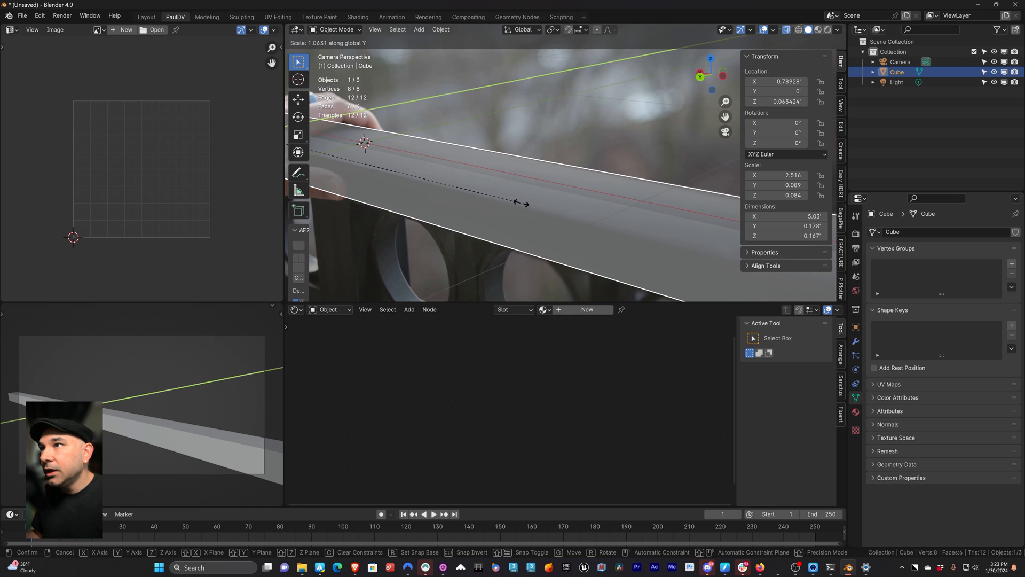
click(703, 204)
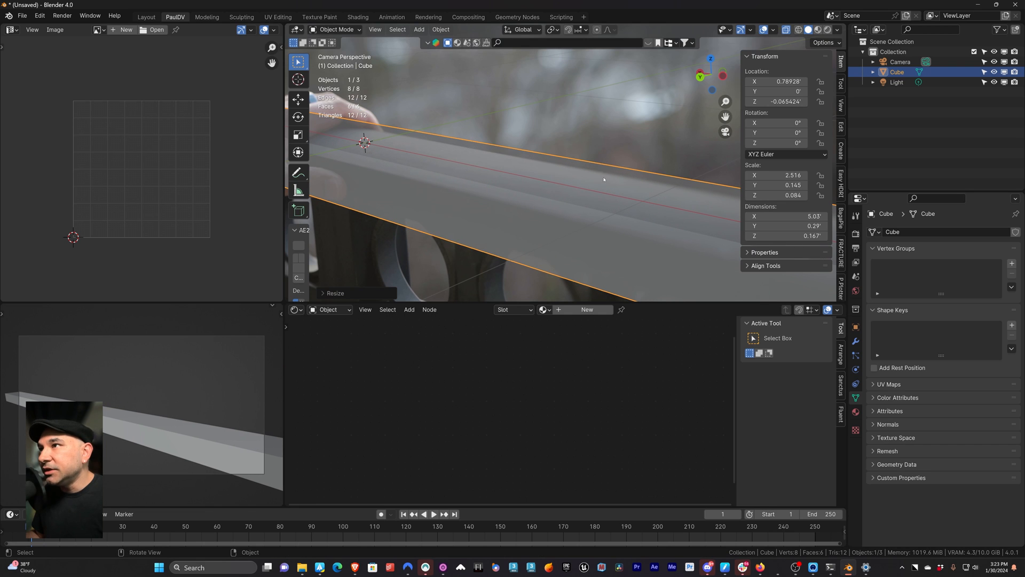
key(g)
key(y)
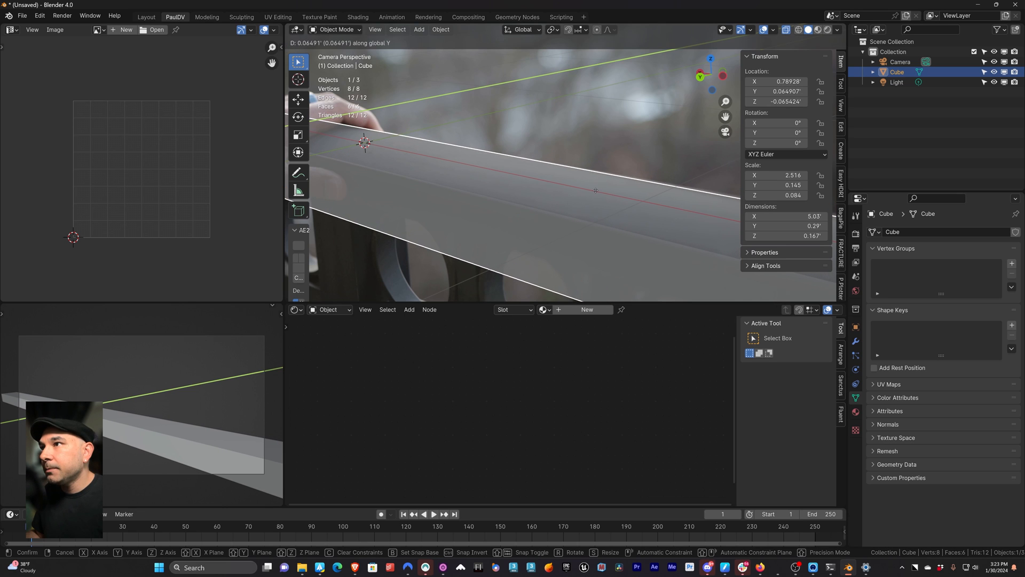
click(596, 191)
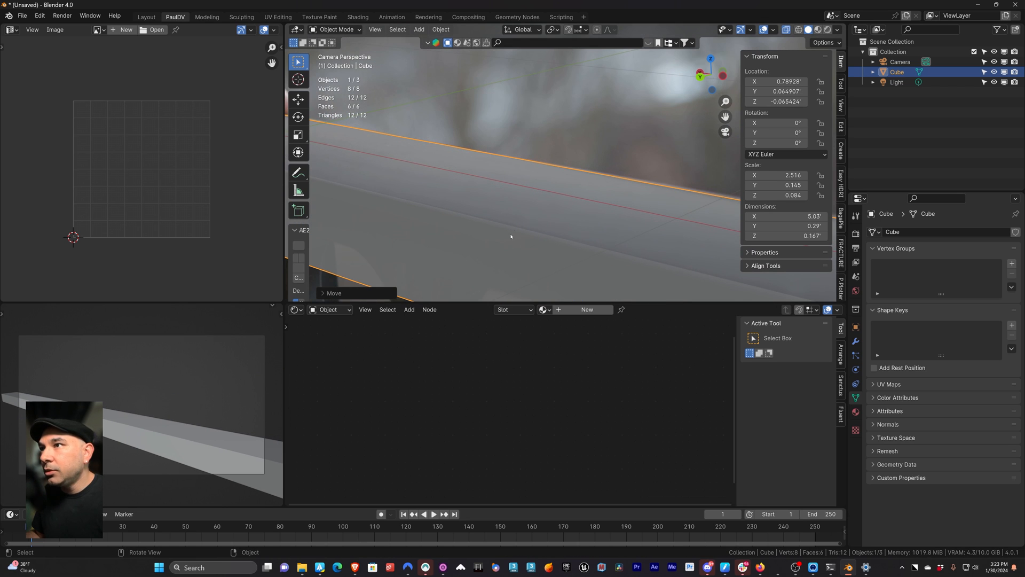
Refine the box's fit to the rail along the Y axis, with a scale of about 0.150 and a location of about 0.069'.
key(s)
key(y)
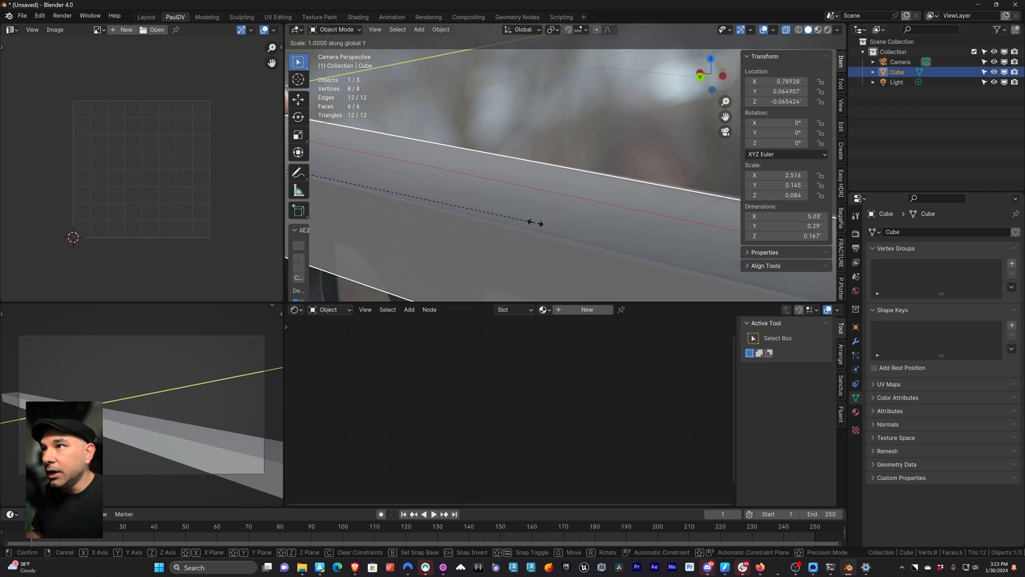
click(541, 223)
key(g)
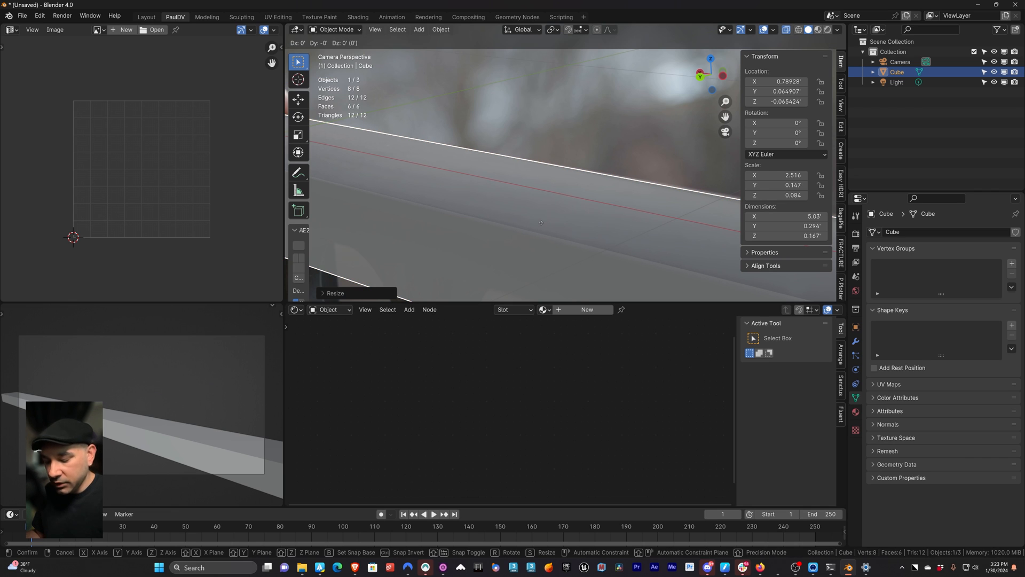
key(y)
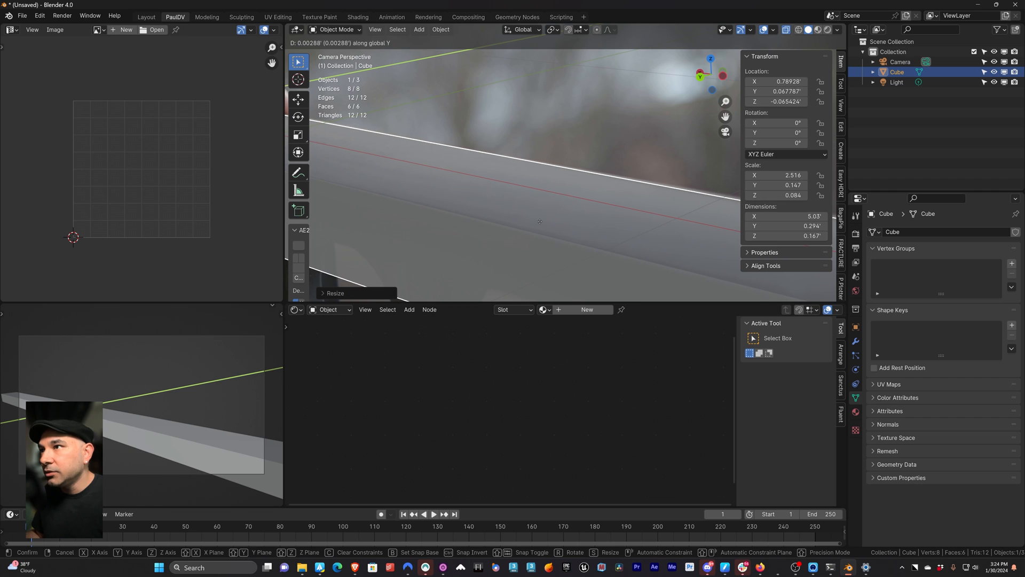
click(539, 222)
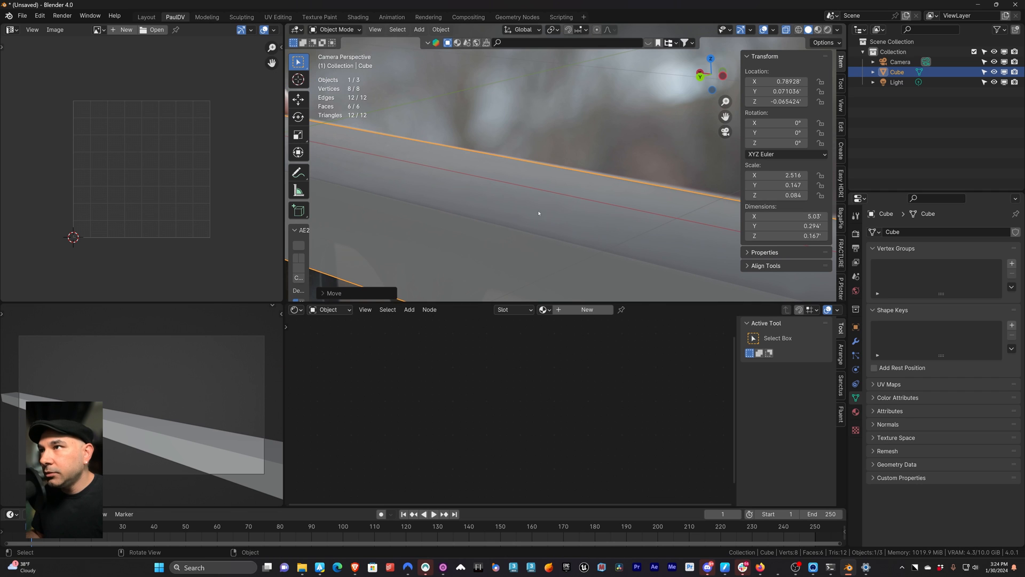
key(s)
key(y)
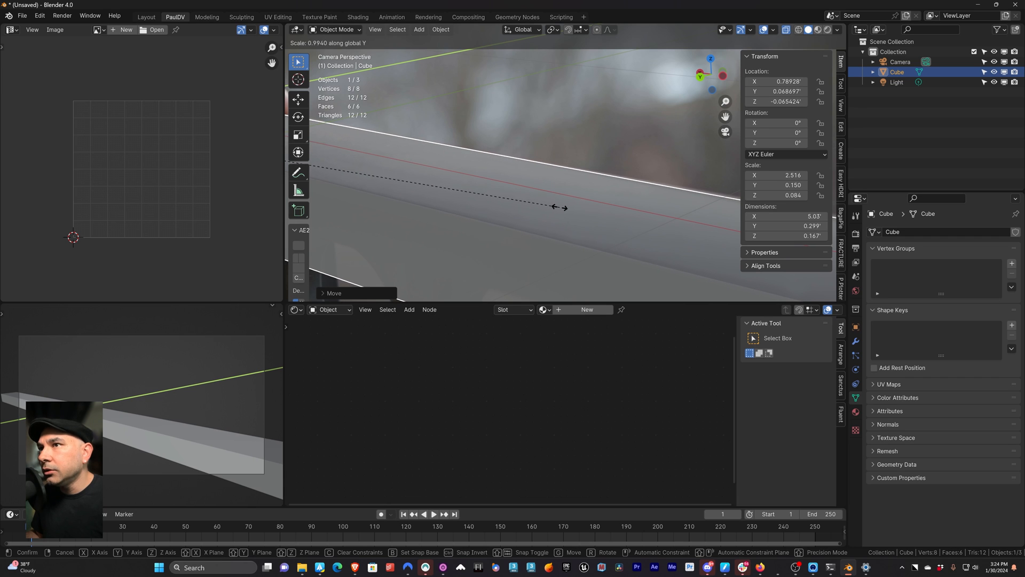
click(560, 207)
Compare the box's edges with the rail in Edit Mode, switching between X-ray and solid display.
key(Tab)
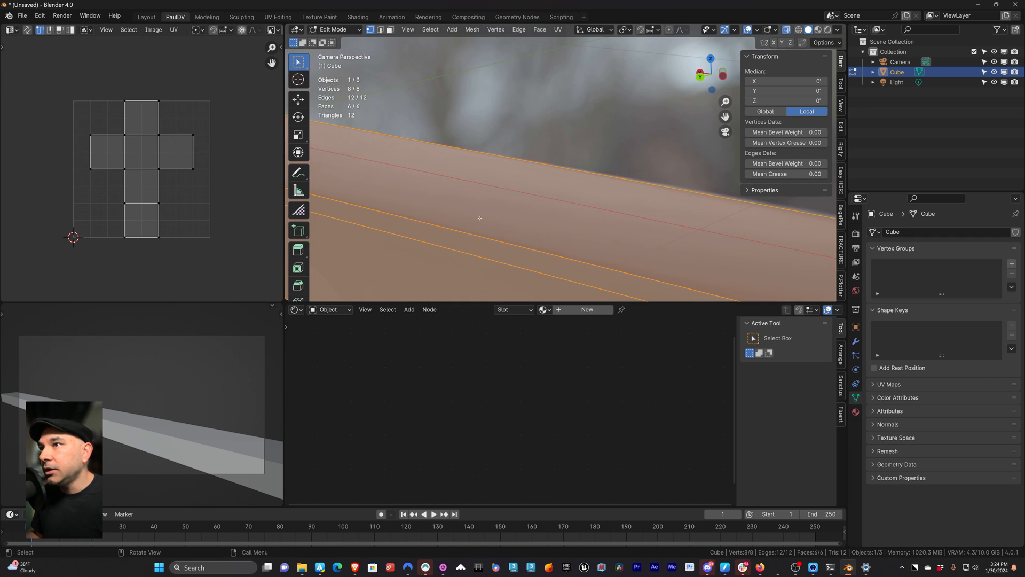
scroll(479, 214, down, 4)
scroll(476, 207, down, 1)
scroll(475, 206, up, 1)
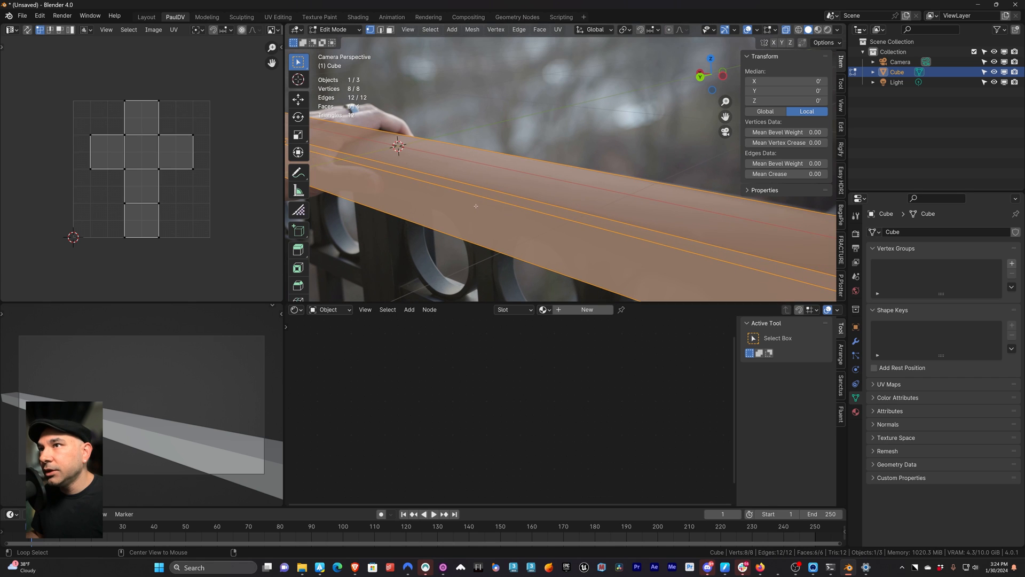
key(alt+z)
key(alt+z)
key(alt+z)
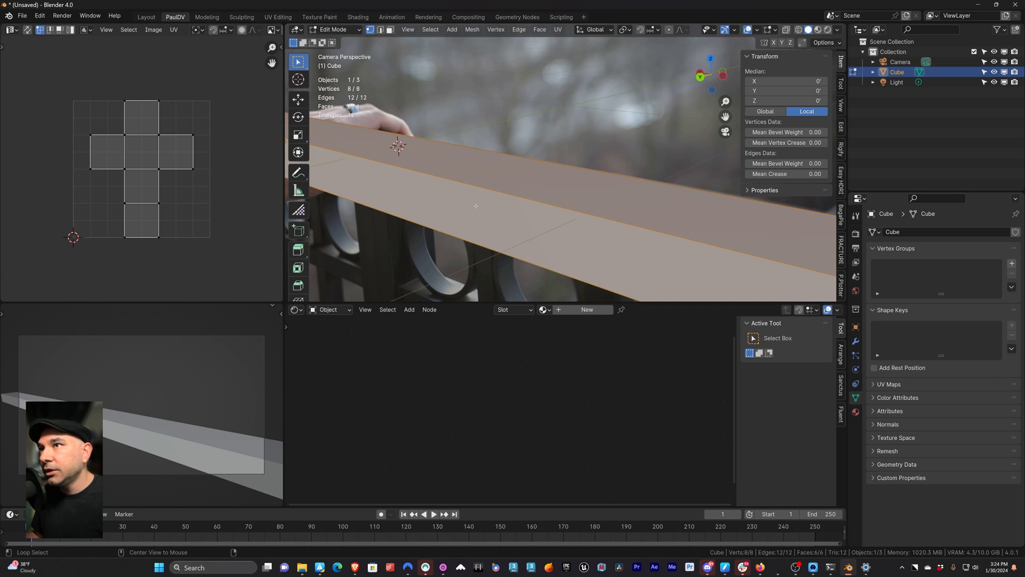
key(Tab)
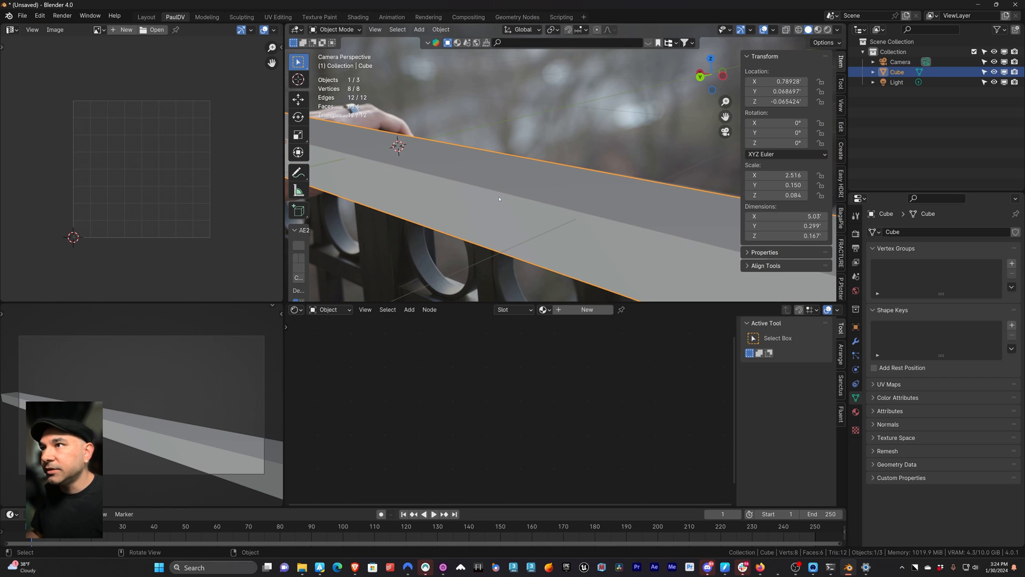
Bevel all edges of the box with 3 segments and a width of about 0.044', using the exposed rail's rounded edge as reference.
key(Tab)
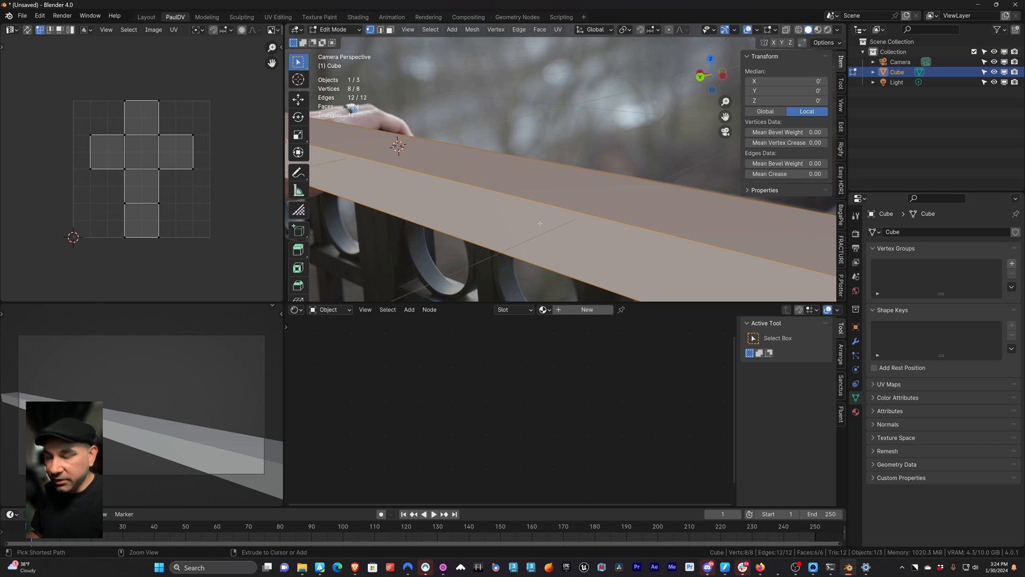
ctrl+middle_drag(542, 218, 502, 220)
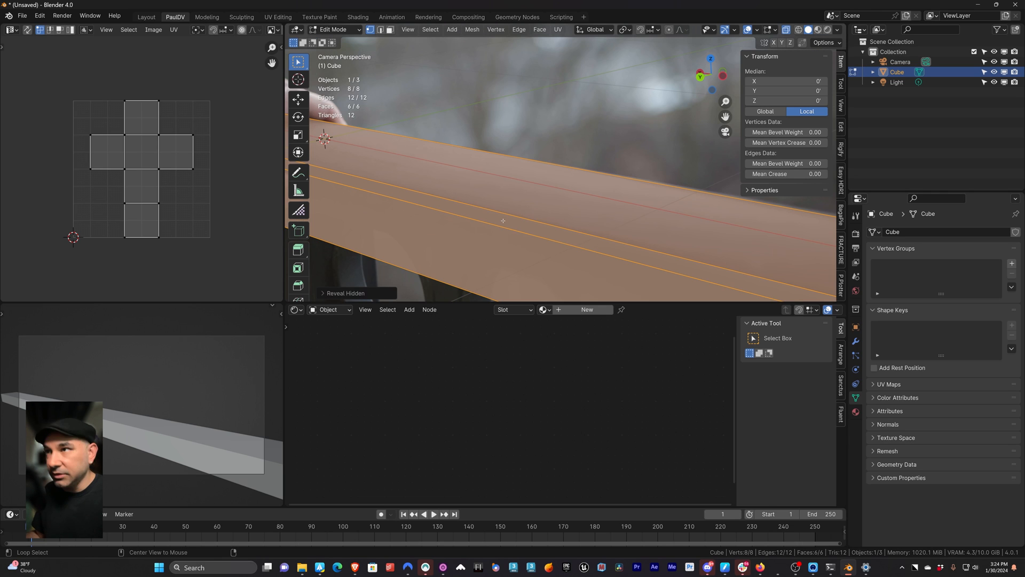
key(h)
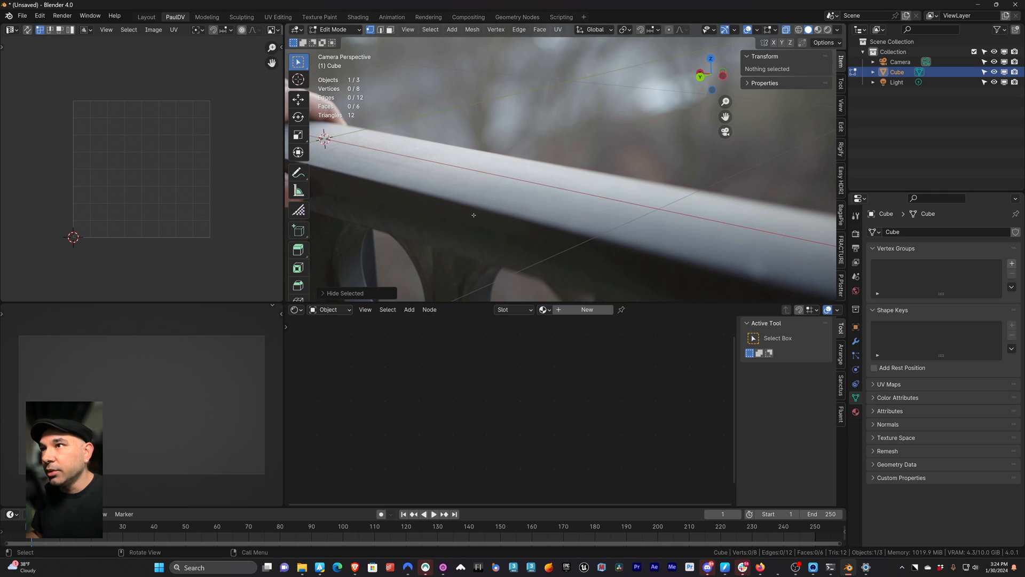
key(alt+h)
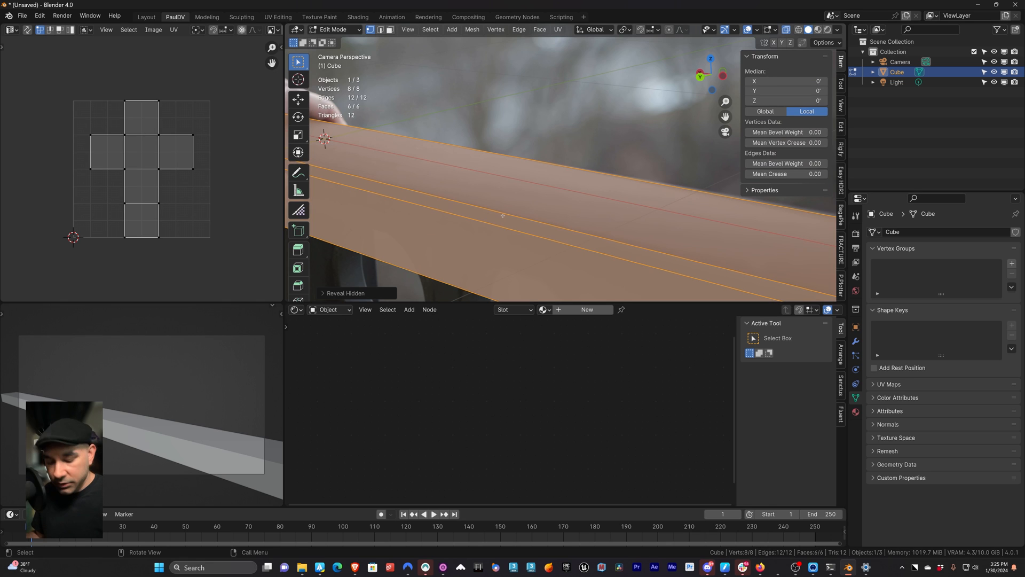
key(ctrl+b)
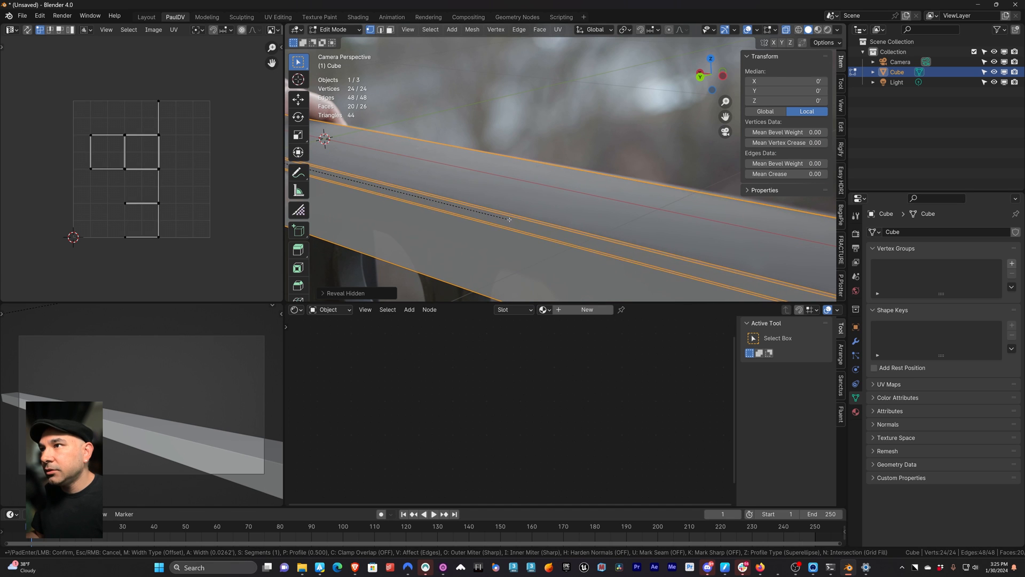
scroll(515, 225, up, 2)
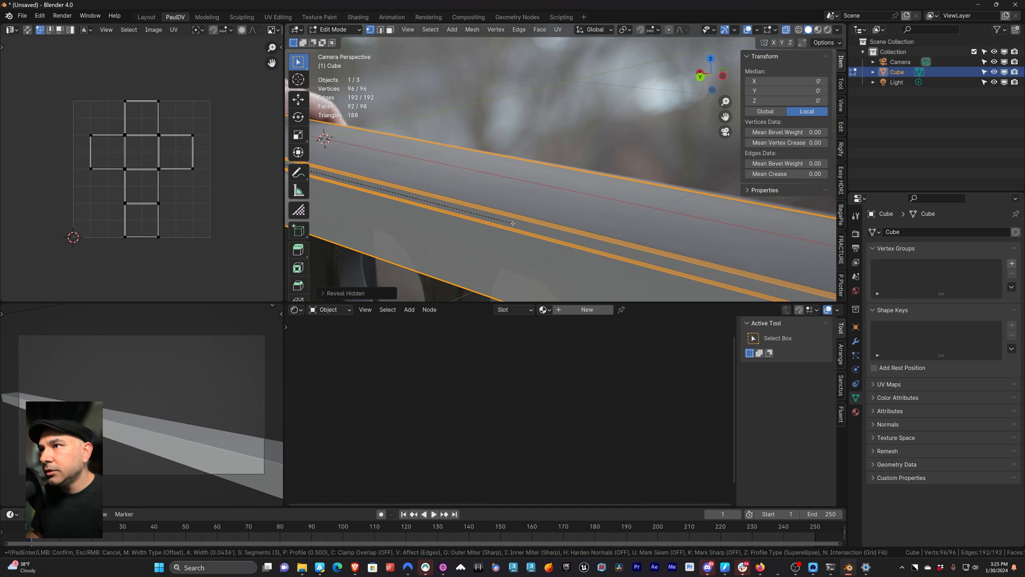
click(513, 223)
key(Tab)
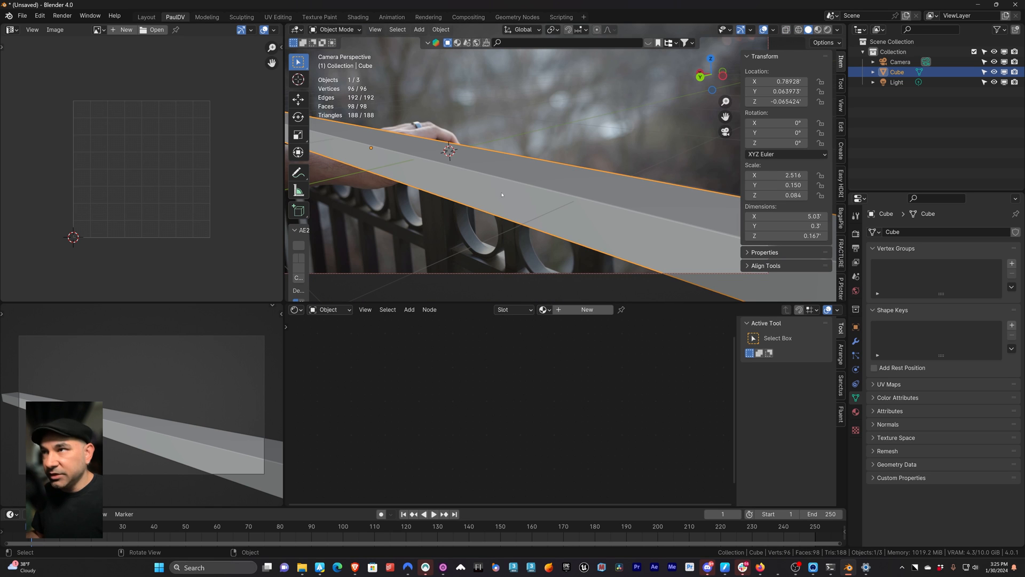
Add 26 evenly spaced loop cuts across the box's length in Edit Mode, leaving them without any slide.
key(Tab)
scroll(489, 198, down, 4)
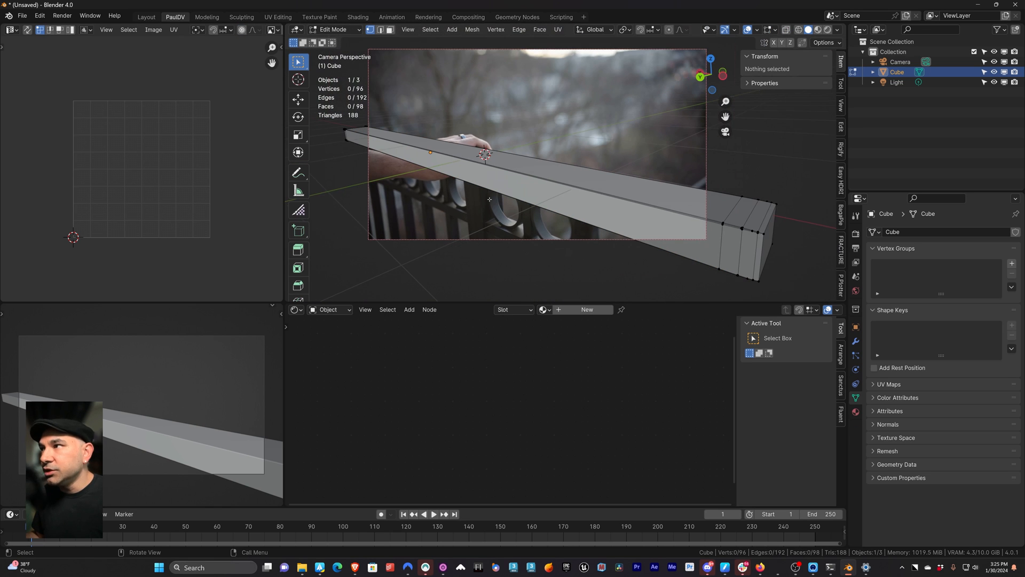
key(ctrl+r)
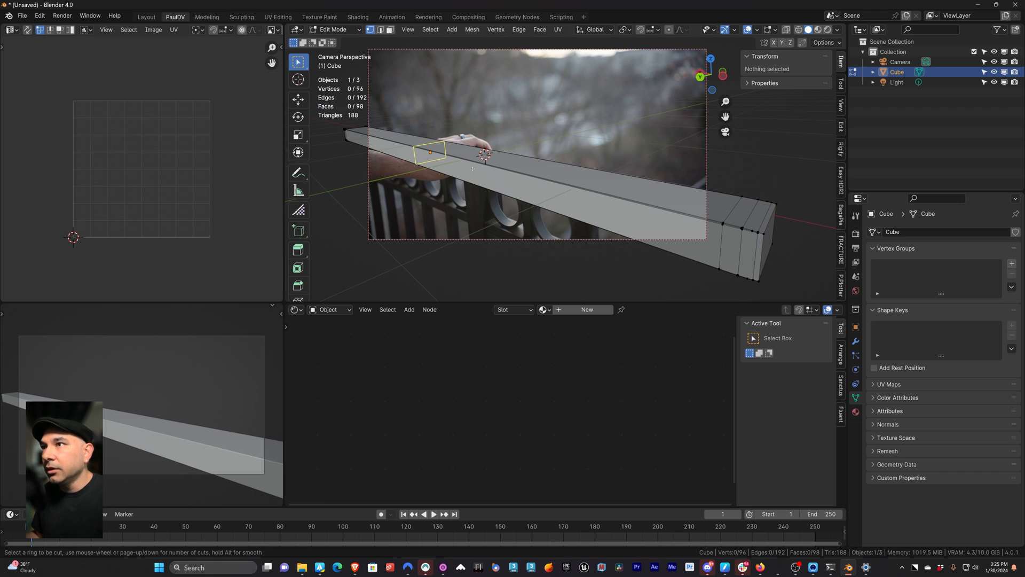
scroll(431, 160, up, 20)
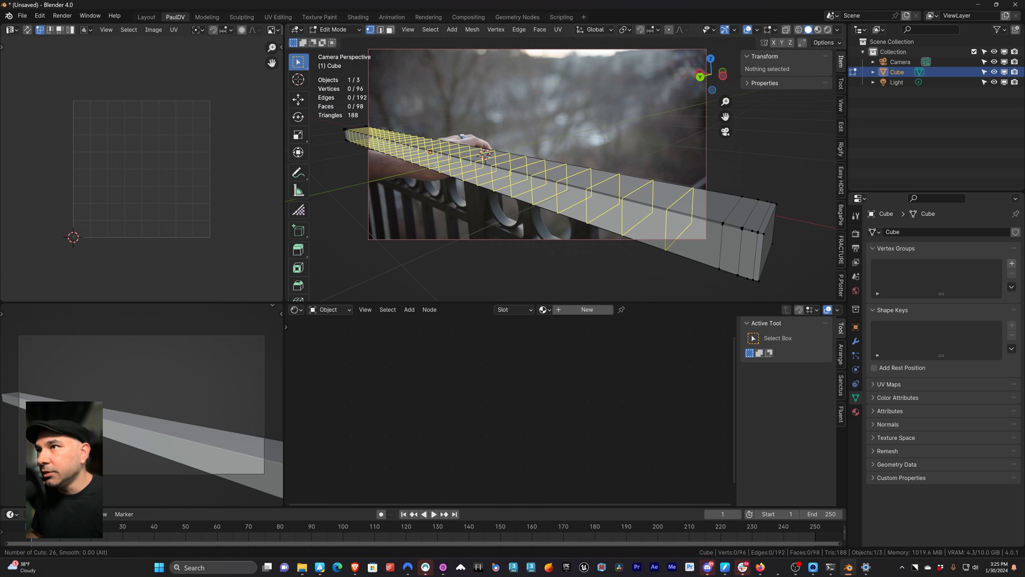
click(436, 166)
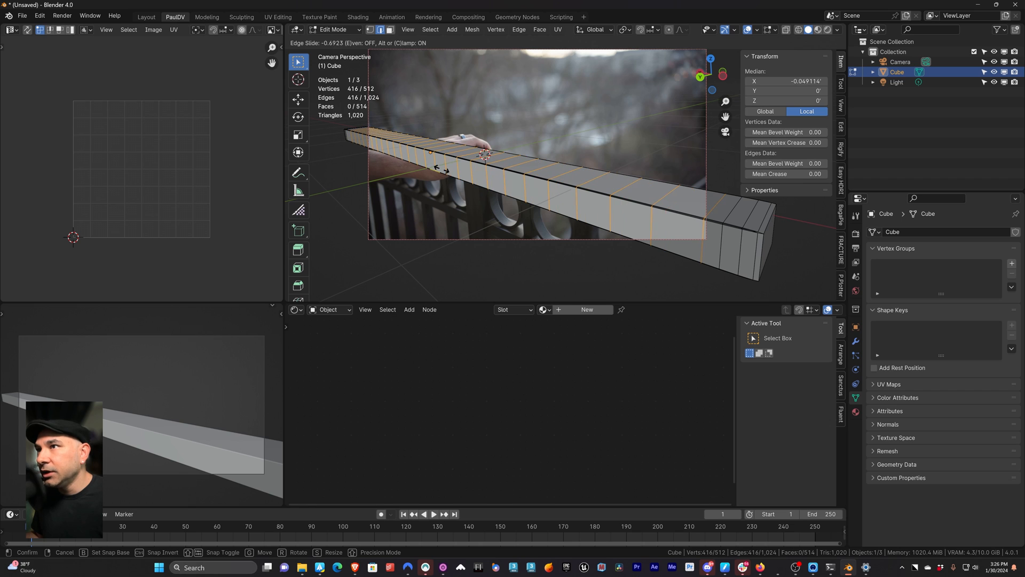
right_click(441, 166)
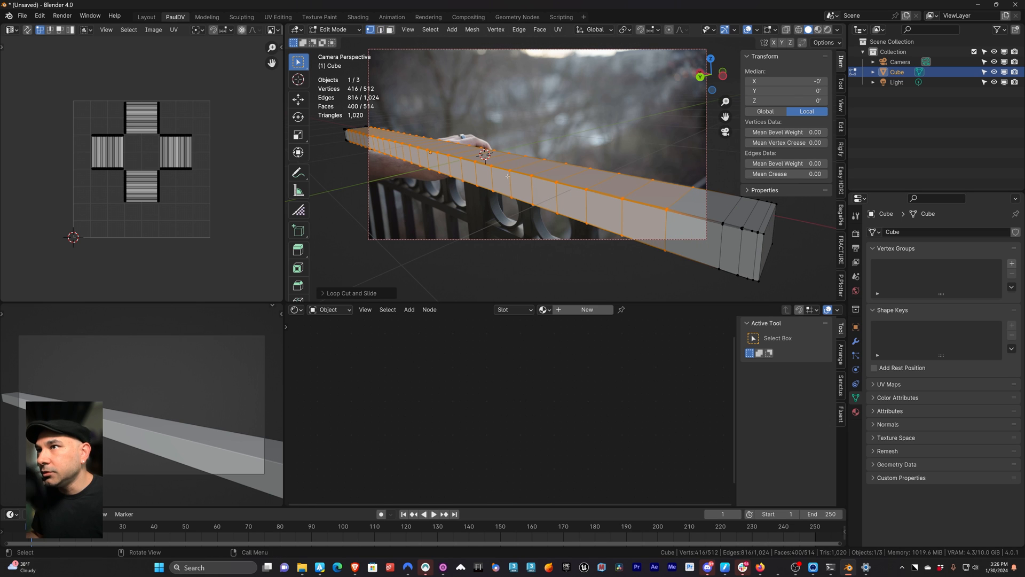
Return to Object Mode and add a Hair particle system to the box.
key(Tab)
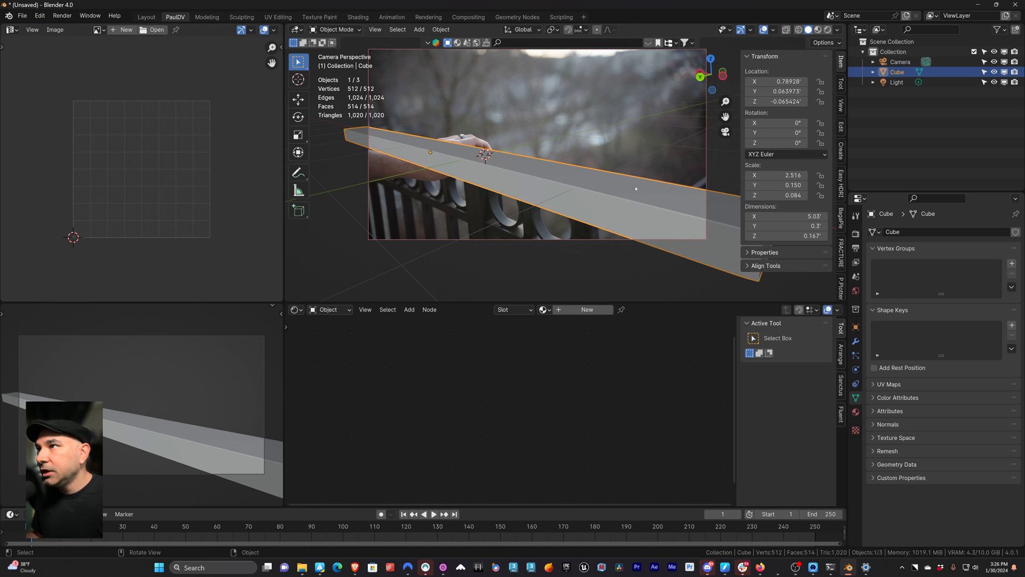
scroll(486, 187, up, 2)
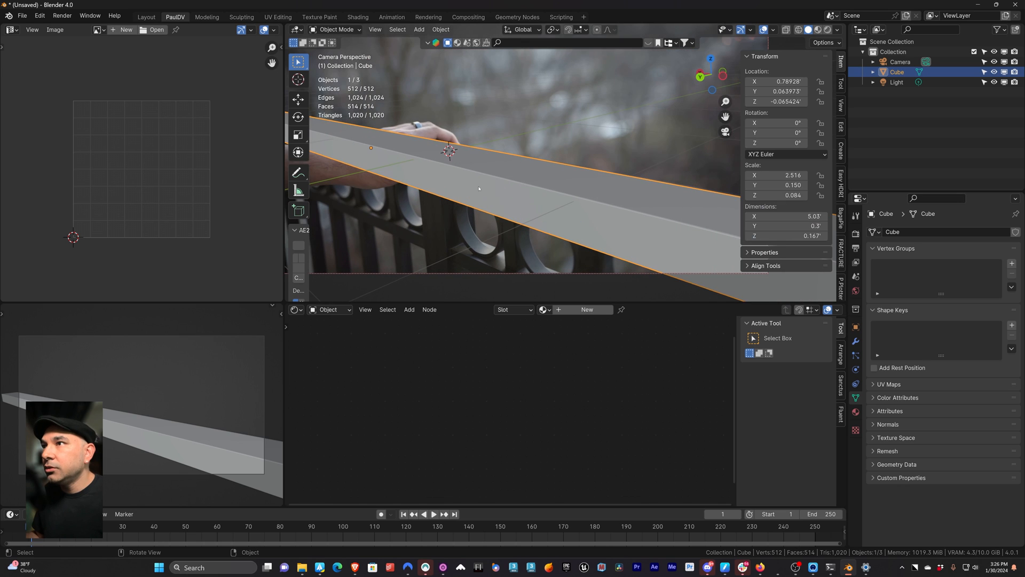
middle_drag(478, 187, 539, 200)
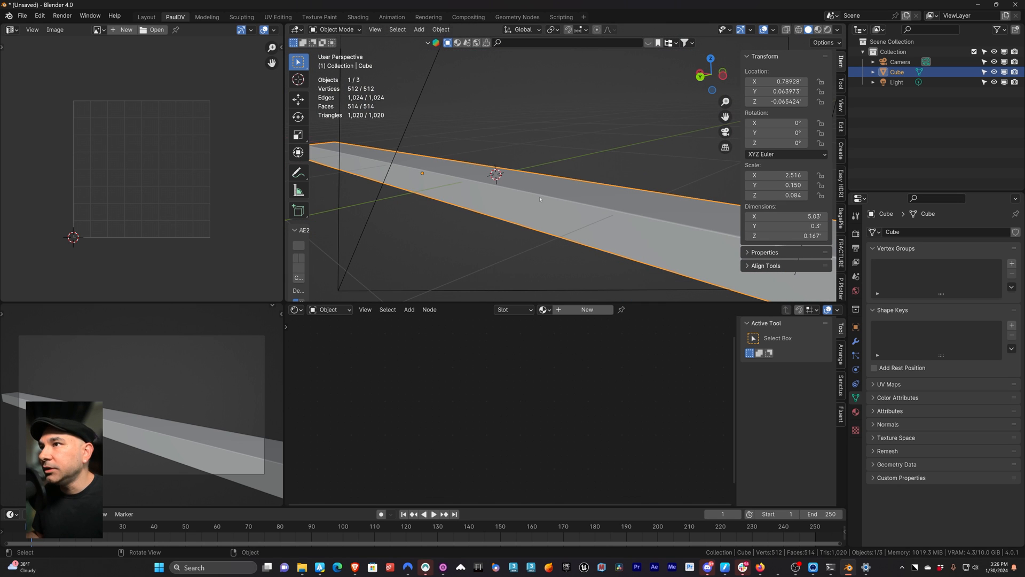
click(855, 356)
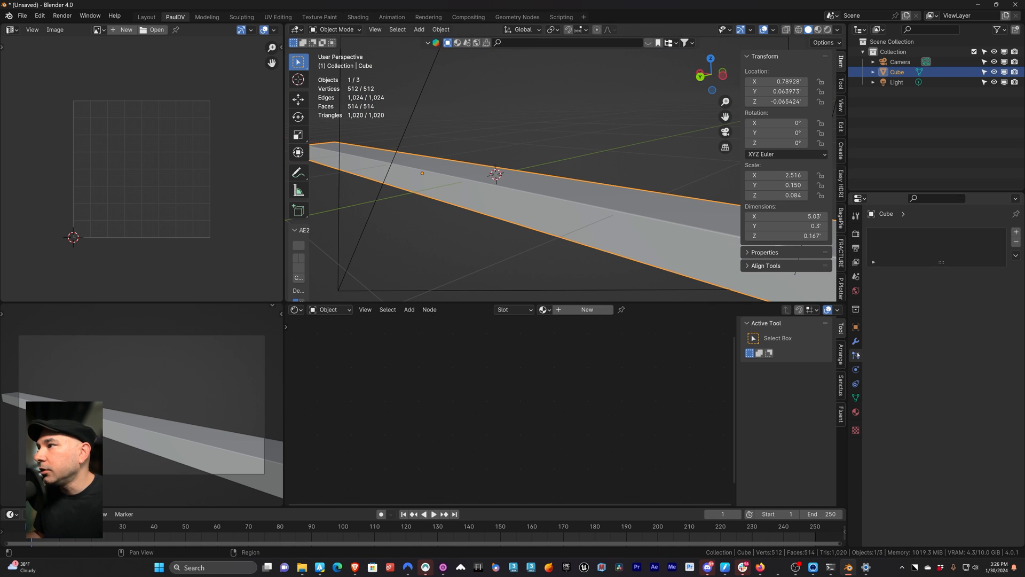
click(1016, 232)
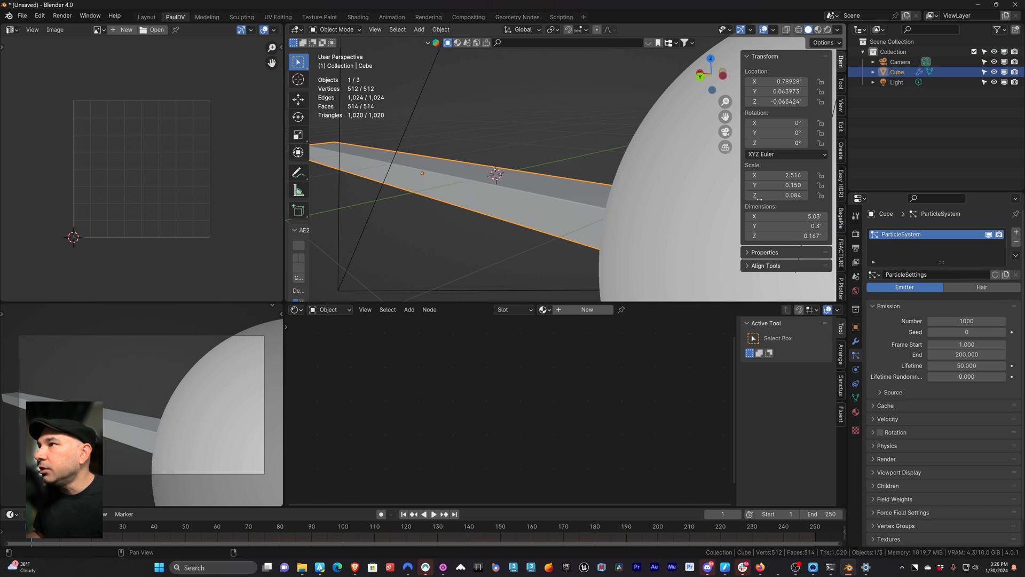
scroll(667, 230, down, 2)
click(982, 286)
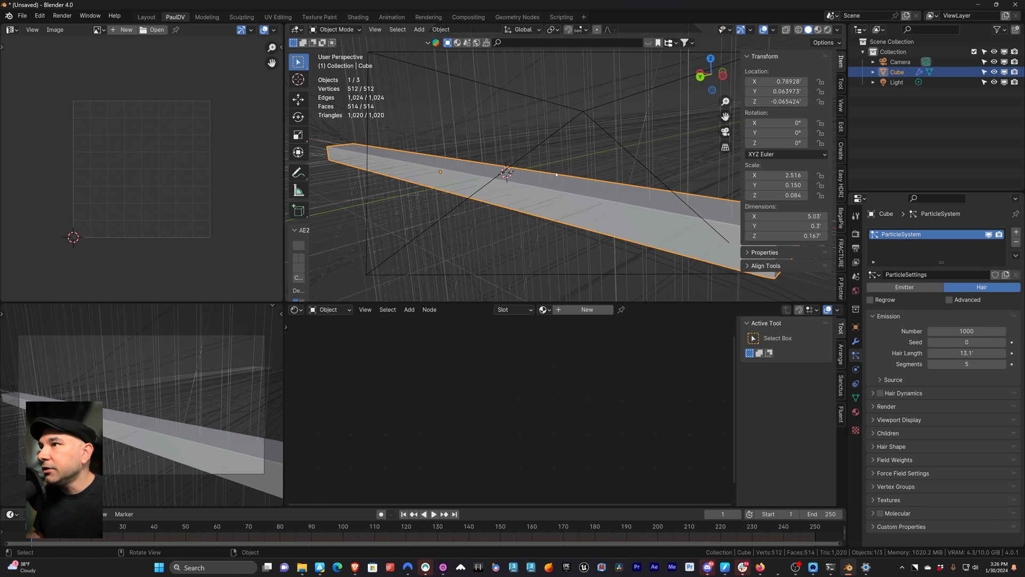
Enable the hair system's Advanced options and turn off its display in the viewport.
click(949, 300)
click(884, 420)
click(873, 421)
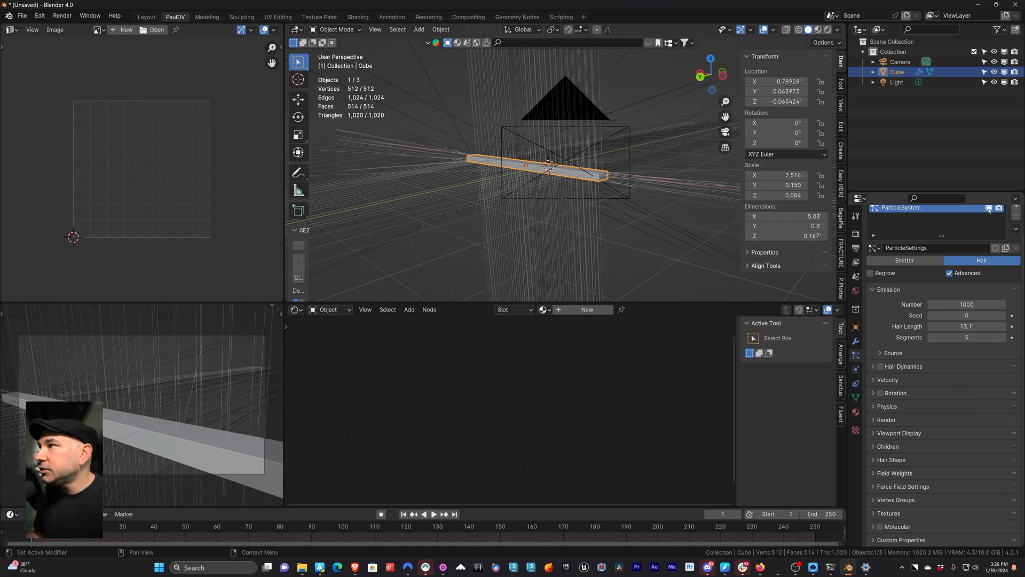
click(989, 208)
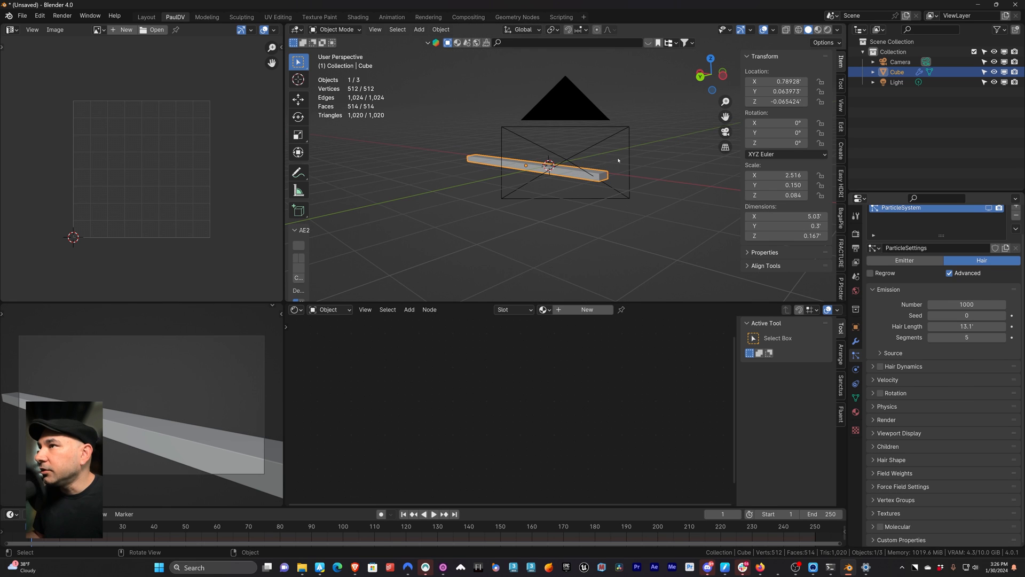
middle_drag(420, 249, 320, 171)
Replace the UV Editor with the Asset Browser and show the Flower catalog of the BagaPie Modifier library.
click(12, 30)
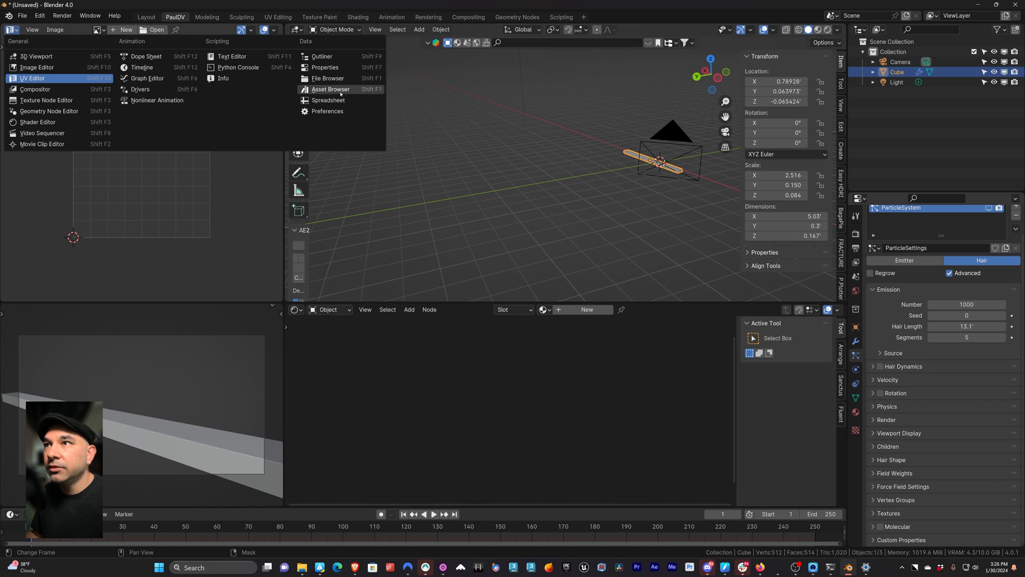
click(321, 83)
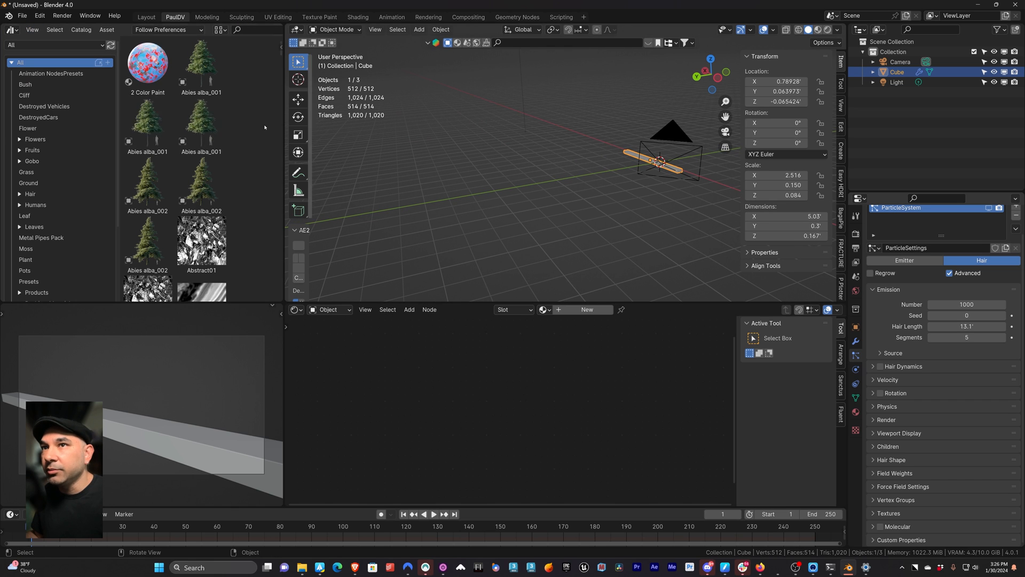
click(33, 45)
click(33, 145)
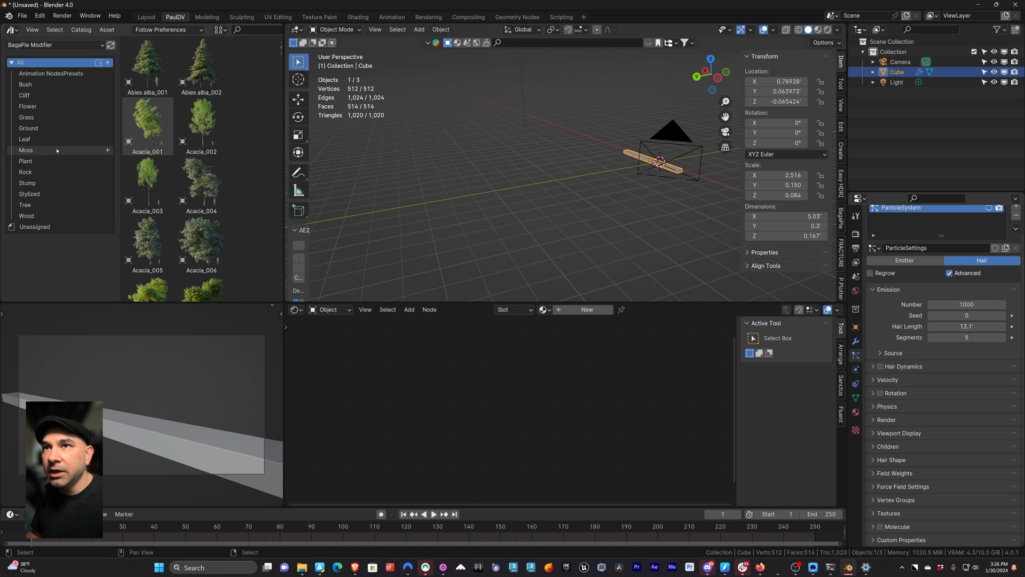
click(28, 106)
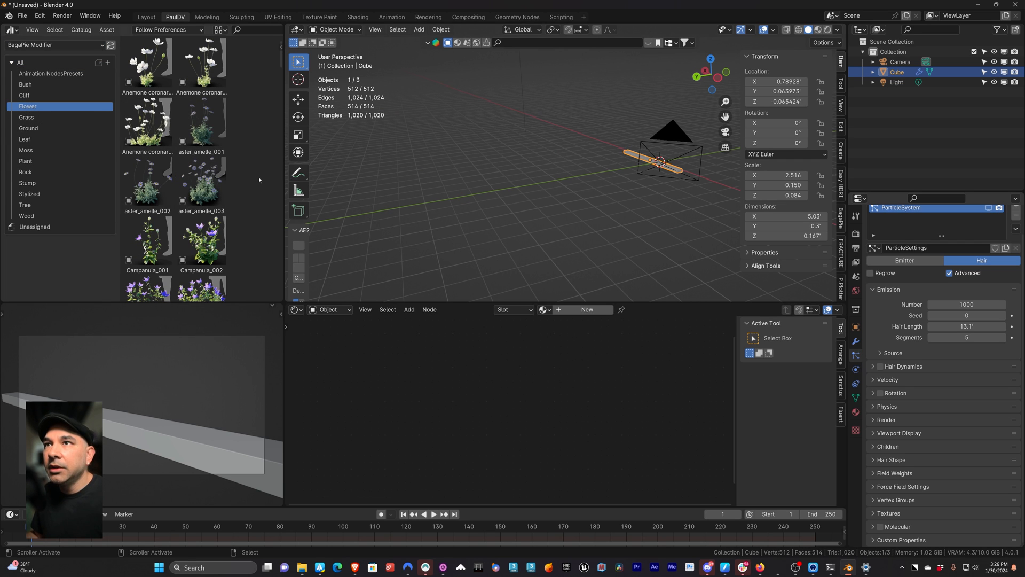
Browse the Flower catalog and place the cerastium_tomentosum_003 plant in the scene, well away from the box near the Y axis.
scroll(270, 186, down, 1)
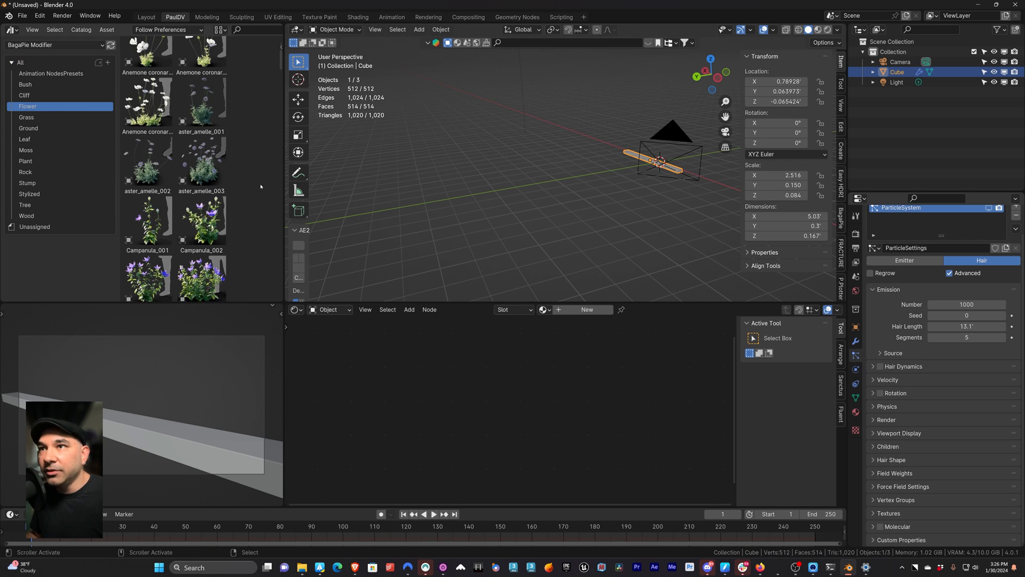
click(200, 122)
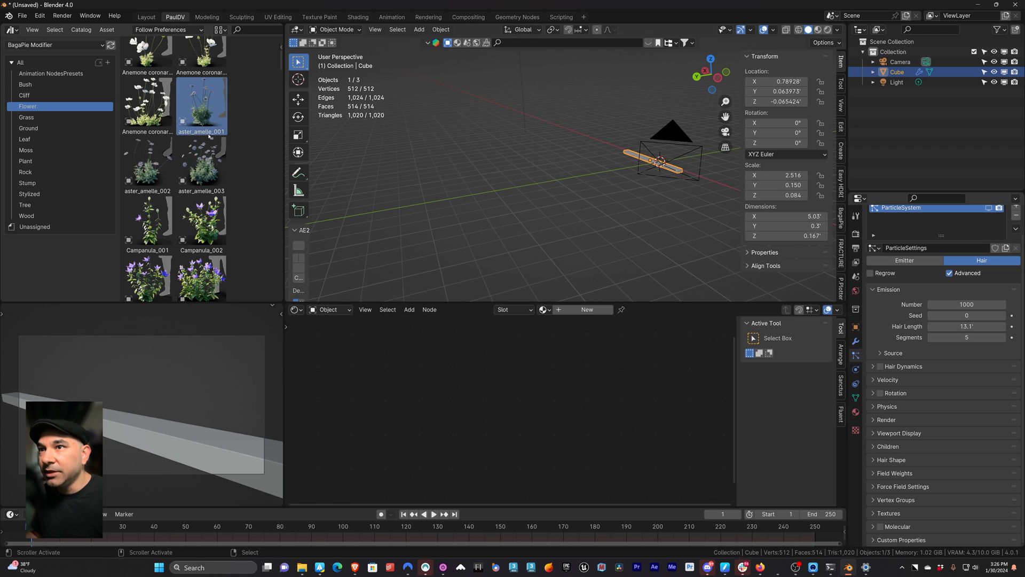
scroll(208, 139, down, 1)
scroll(183, 184, down, 2)
click(149, 118)
scroll(181, 160, down, 1)
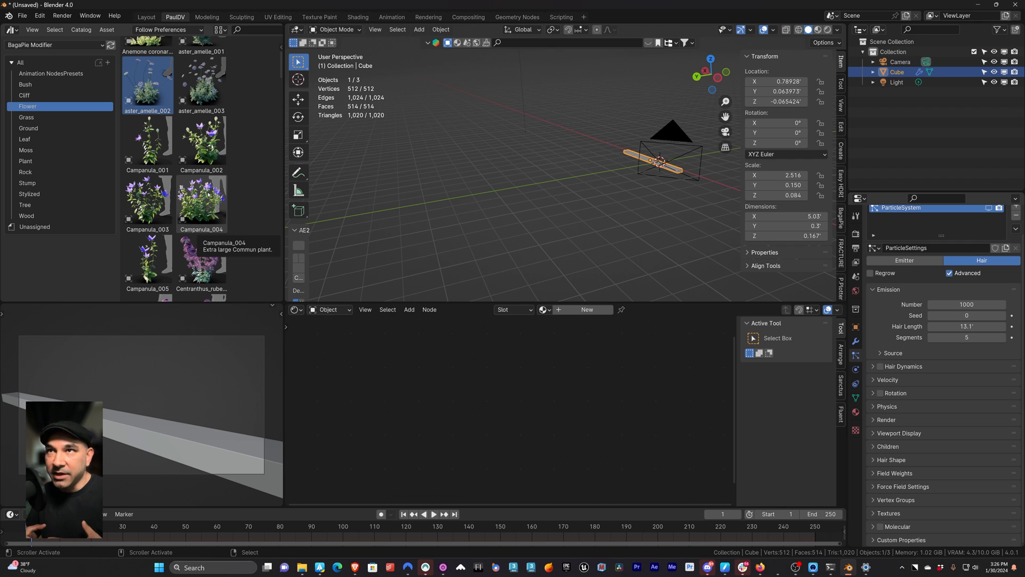
click(255, 162)
scroll(256, 161, down, 1)
scroll(256, 165, down, 9)
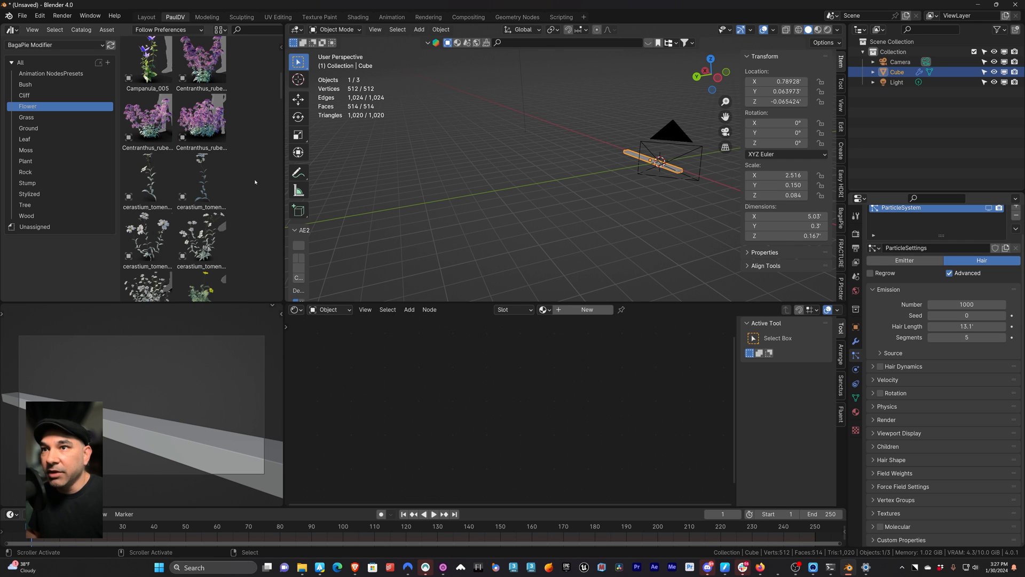
scroll(246, 169, down, 4)
scroll(233, 214, down, 2)
click(162, 139)
drag(161, 139, 390, 209)
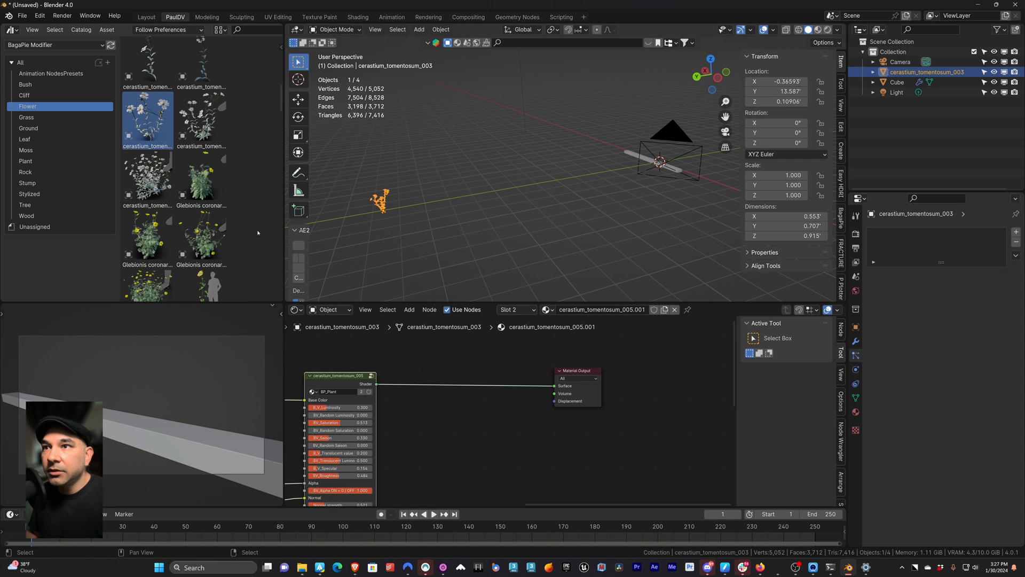
Place muscari_neglectum_003 and Narcissus_003 from the Flower catalog beside the cerastium, in a row toward the box.
scroll(214, 225, down, 10)
click(159, 205)
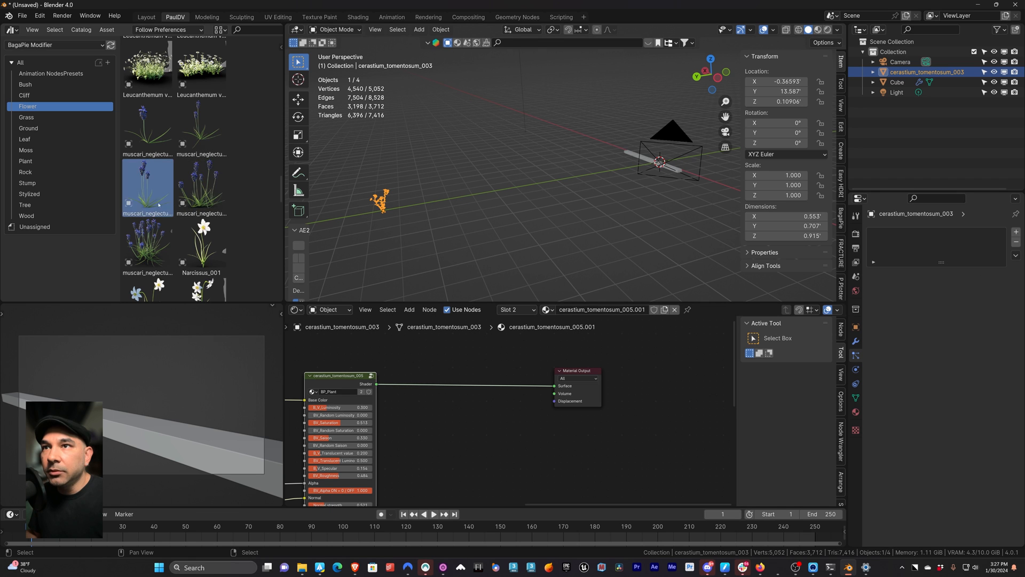
drag(143, 205, 415, 203)
drag(425, 207, 424, 206)
scroll(198, 218, down, 3)
drag(202, 225, 467, 201)
Continue the row of plants with Ranunculus repens_002 and Spathiphylle de Wallis_003 from the Flower catalog.
scroll(155, 208, down, 10)
drag(147, 196, 499, 192)
scroll(214, 240, down, 5)
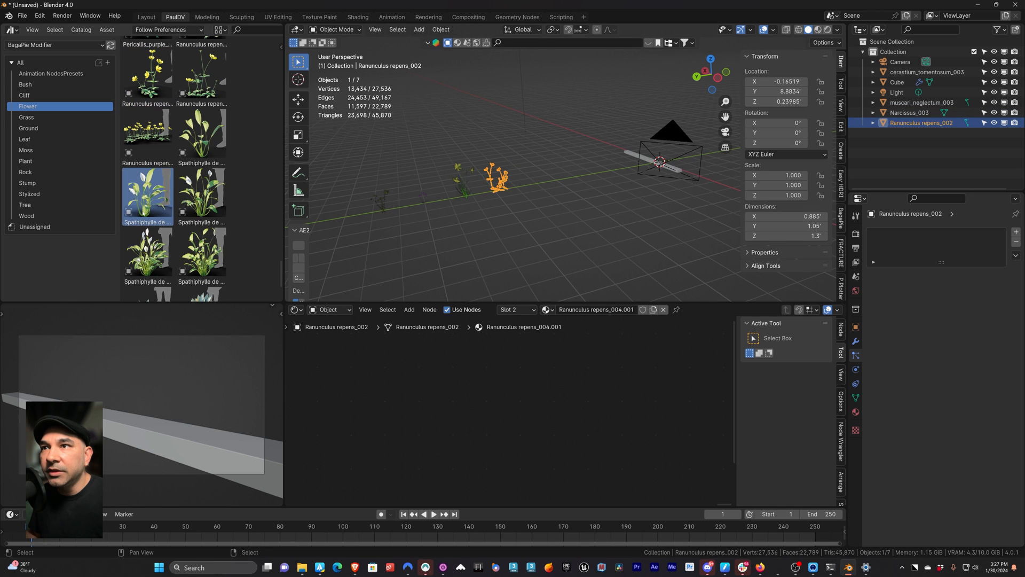
drag(201, 195, 544, 184)
scroll(568, 220, down, 2)
Move all five plants farther from the box along the Y axis, with the Spathiphylle at about 20.8'.
drag(573, 151, 460, 208)
key(g)
key(y)
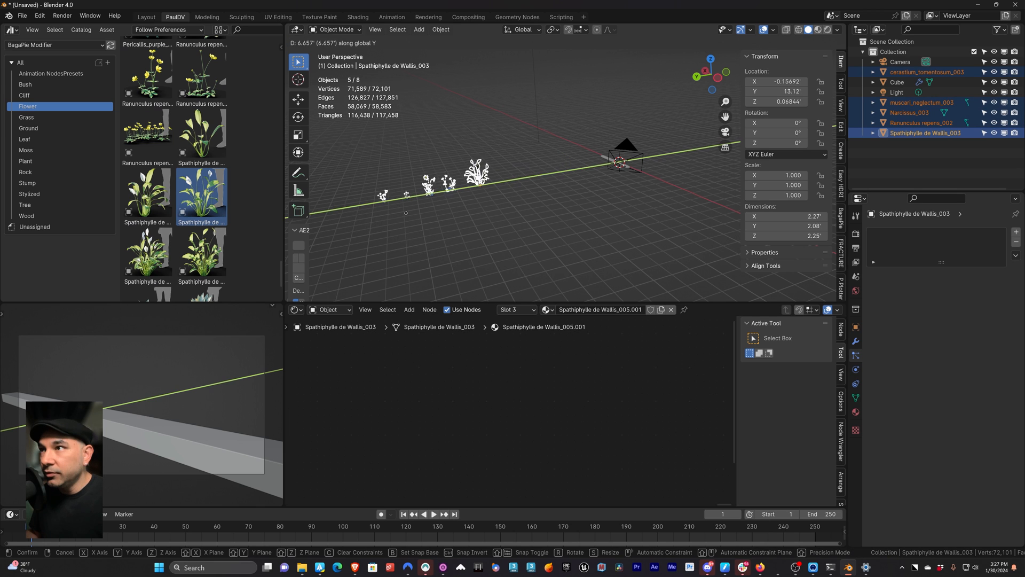
click(401, 228)
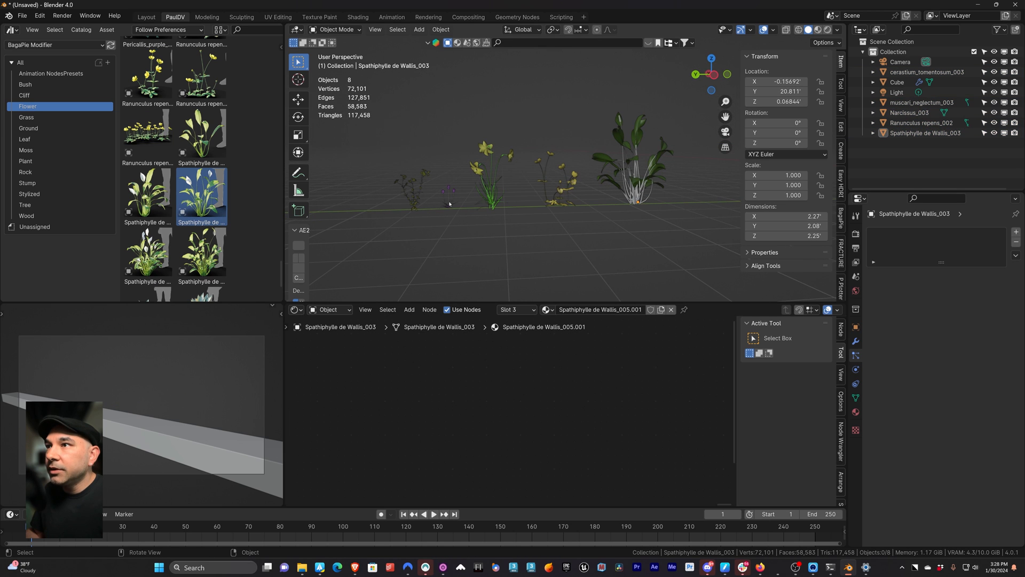
Scale the small muscari plant up uniformly to a height of about 1.17'.
click(449, 204)
key(s)
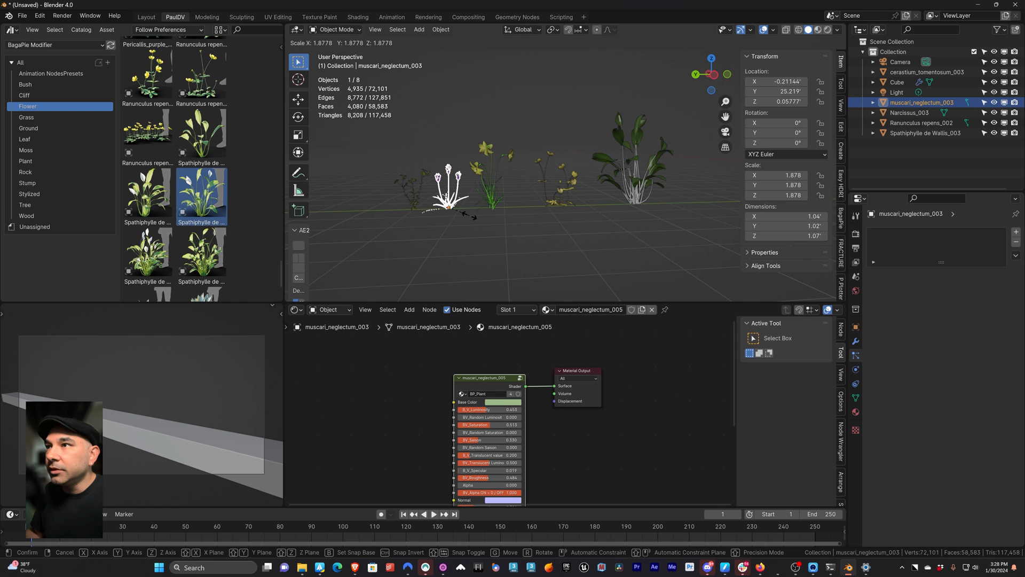
click(427, 196)
Scale the cerastium plant up uniformly to about 1.158.
click(414, 212)
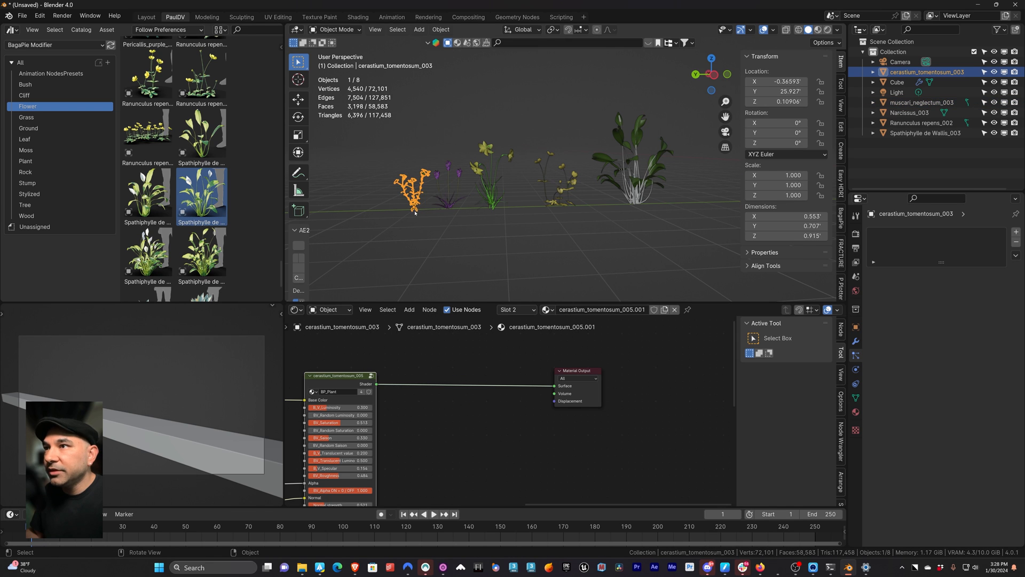
key(s)
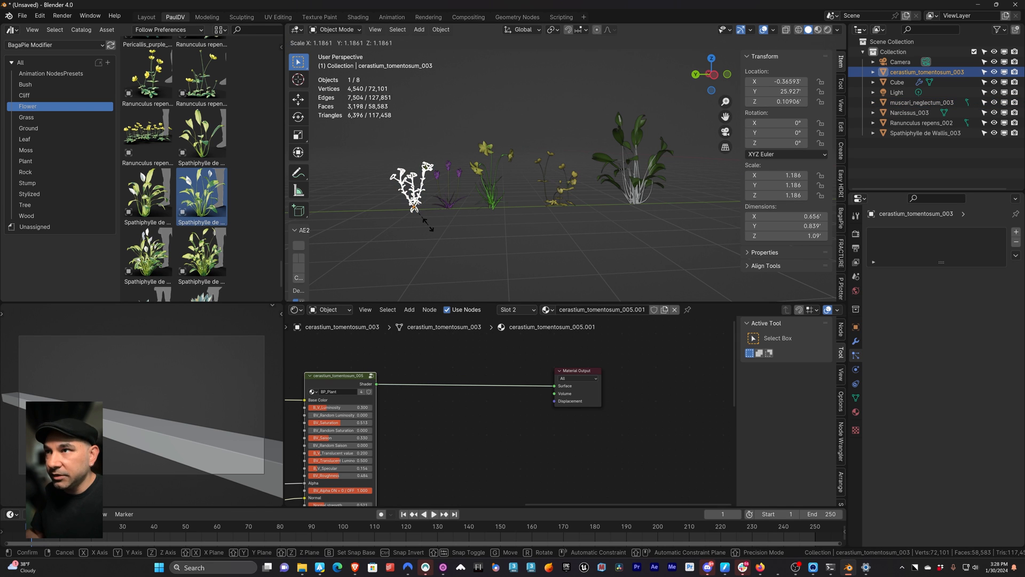
click(481, 229)
click(481, 228)
scroll(481, 229, up, 1)
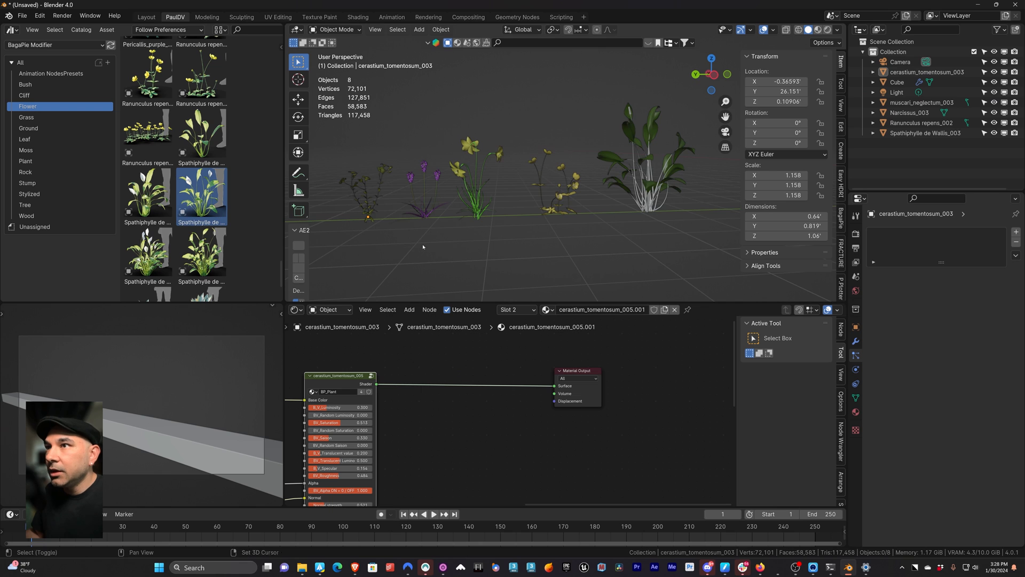
scroll(422, 239, up, 2)
Apply the transforms of the cerastium, Ranunculus and Spathiphylle plants one after another.
click(404, 221)
mouse_move(426, 261)
middle_down()
mouse_move(412, 263)
mouse_move(418, 246)
middle_up()
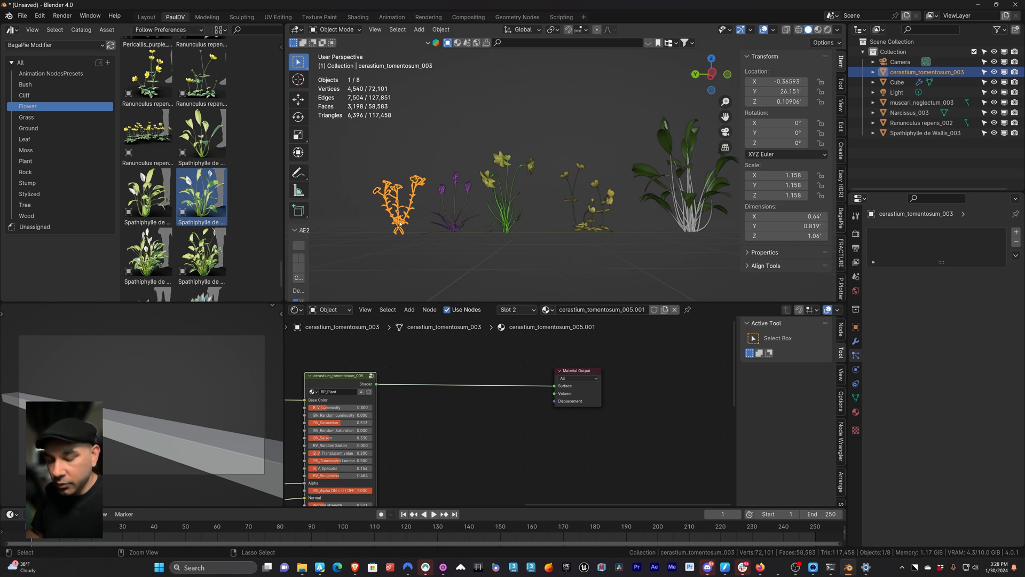
key(ctrl+a)
click(388, 232)
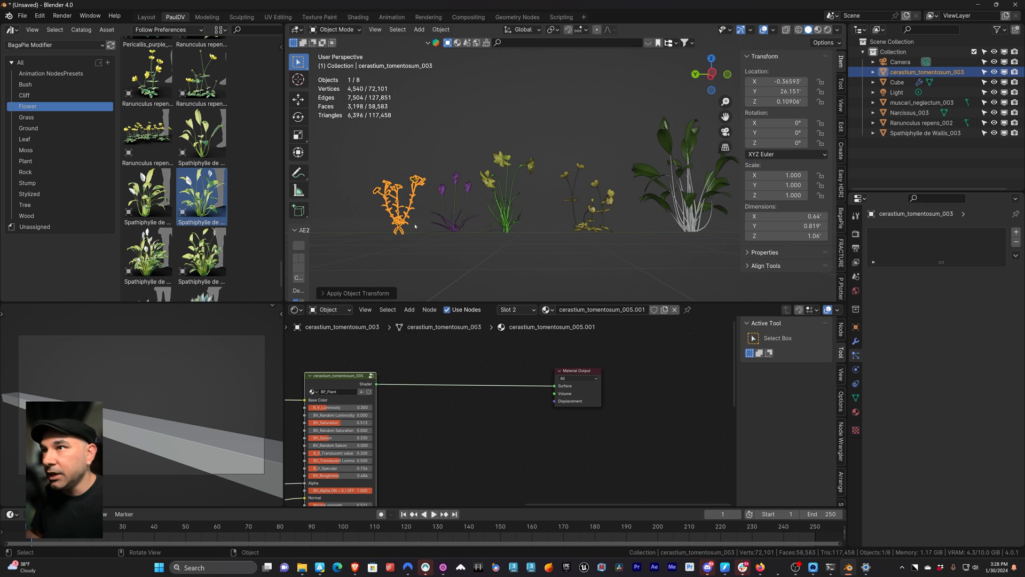
click(457, 226)
click(506, 225)
click(581, 224)
key(ctrl+a)
click(540, 219)
click(688, 223)
key(ctrl+a)
click(657, 225)
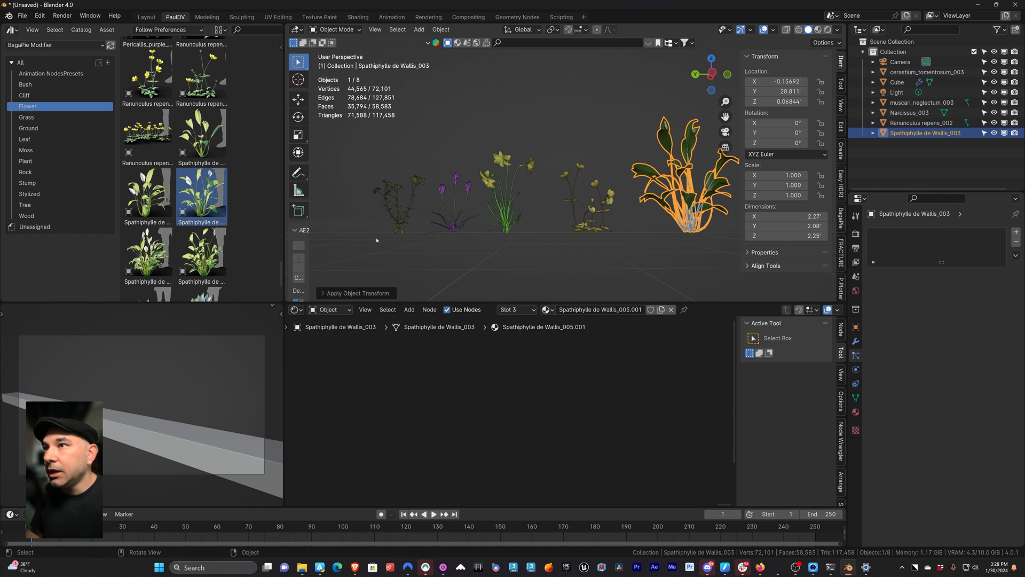
Apply the scale of the cerastium, muscari, Narcissus and Spathiphylle plants individually.
click(382, 218)
key(ctrl+a)
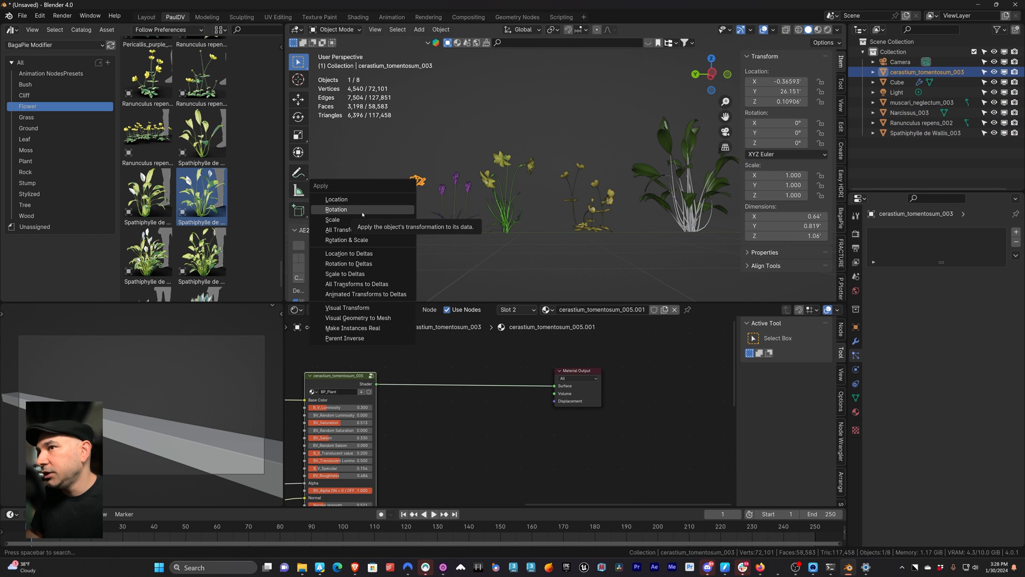
click(357, 220)
click(460, 227)
key(ctrl+a)
click(480, 233)
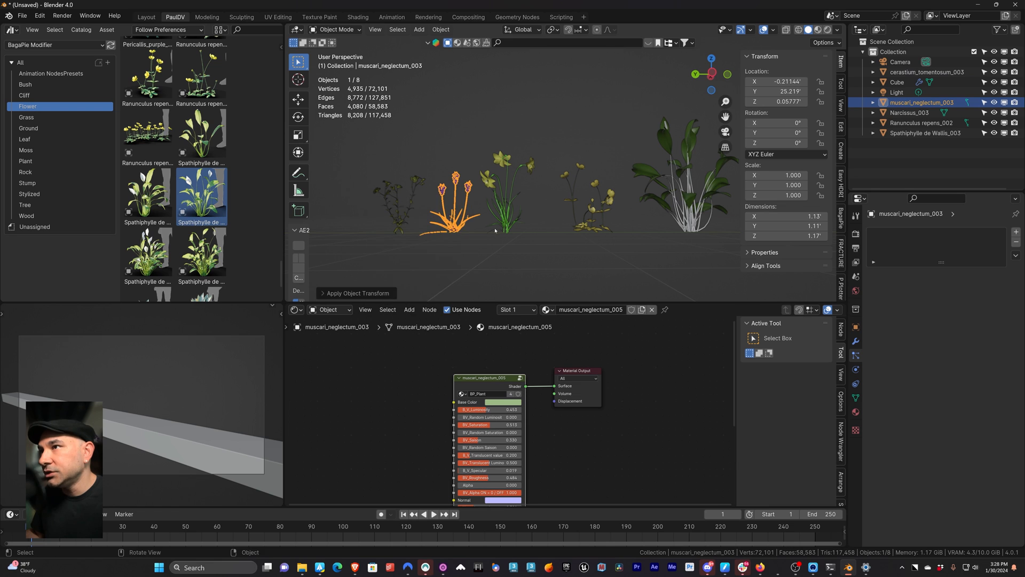
key(ctrl+a)
click(497, 234)
click(665, 219)
key(ctrl+a)
click(665, 225)
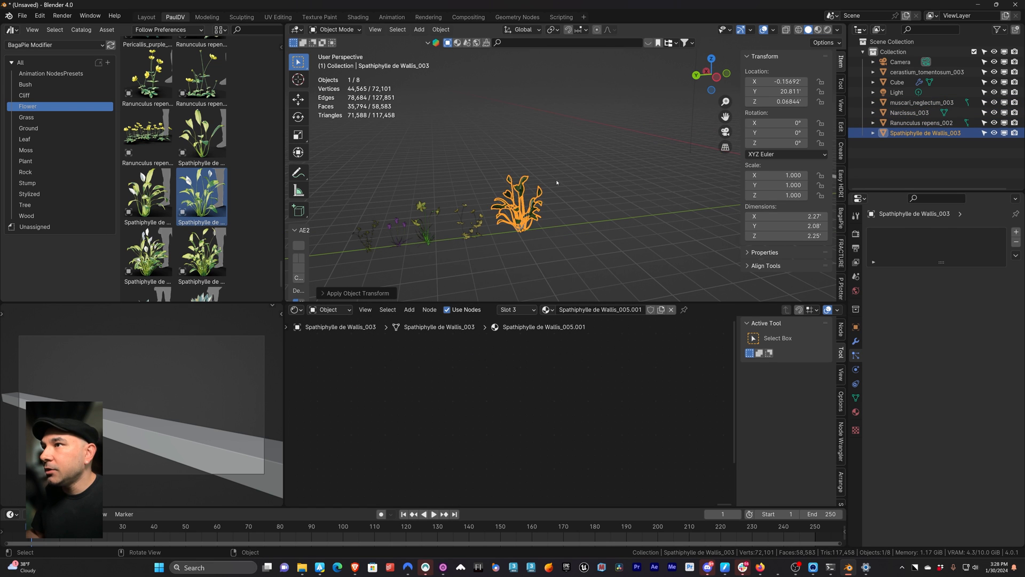
Move all five plants into a new collection named PLANTS.
drag(567, 164, 345, 284)
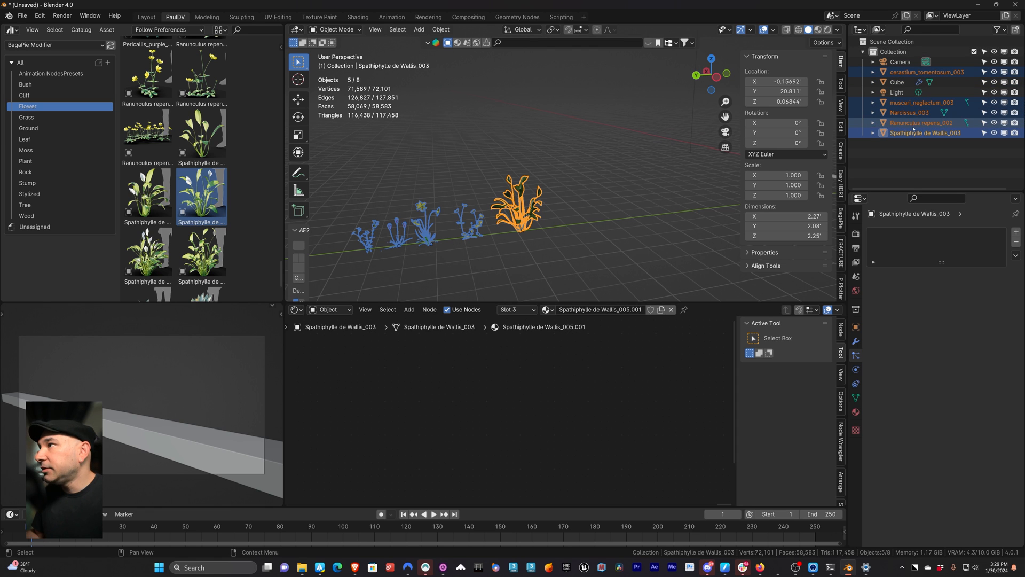
key(m)
click(894, 130)
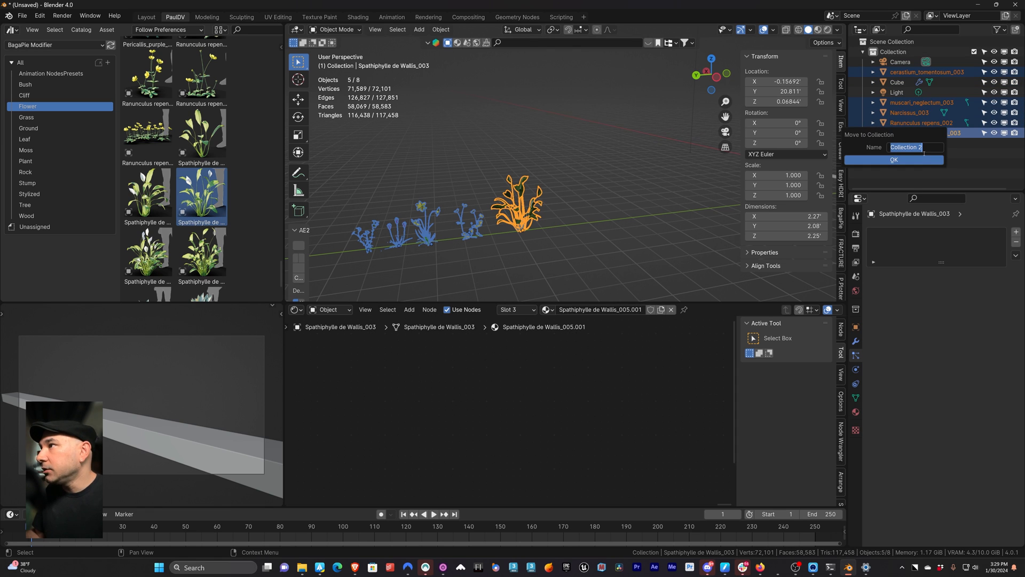
text(PLANTS)
key(Return)
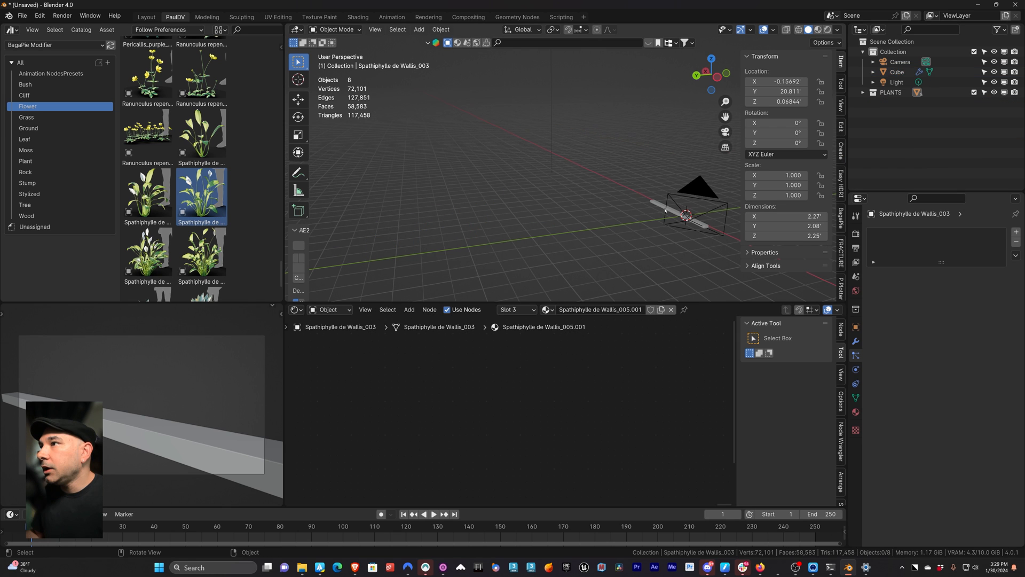
shift+middle_drag(661, 253, 585, 244)
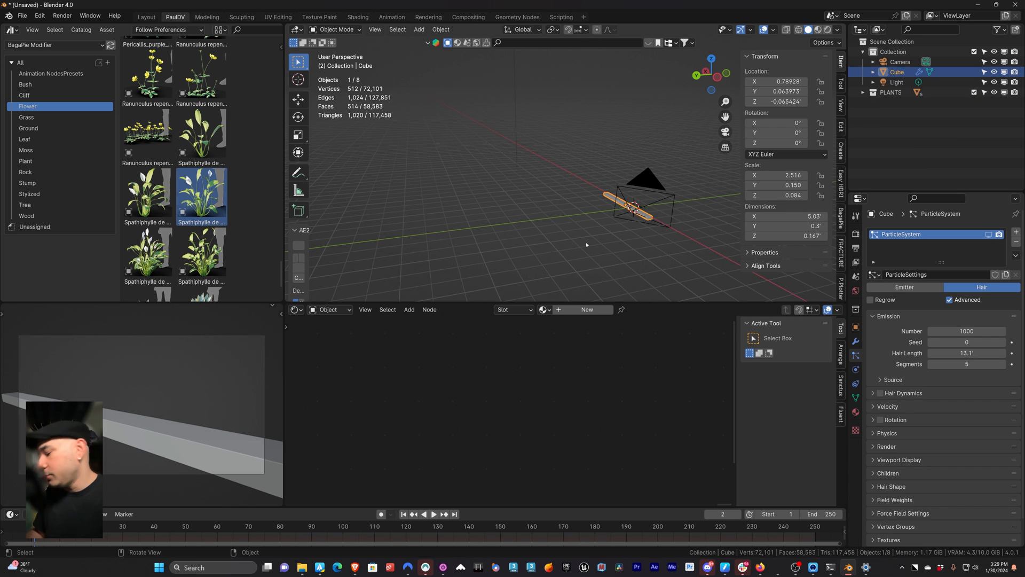
From the camera view, render the railing cube's hair particles as a collection, using PLANTS as the instance collection.
key(KP_0)
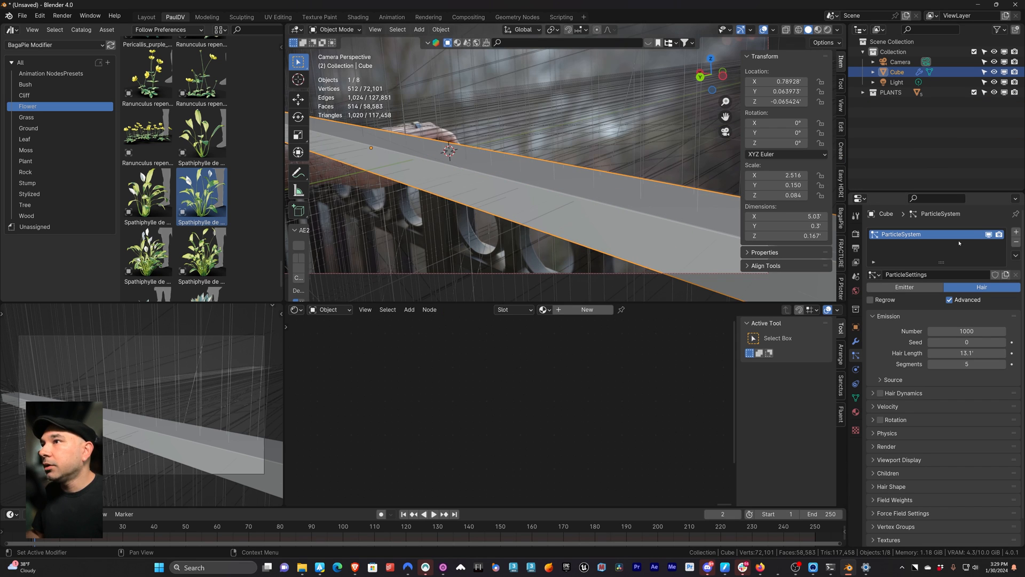
scroll(886, 299, down, 1)
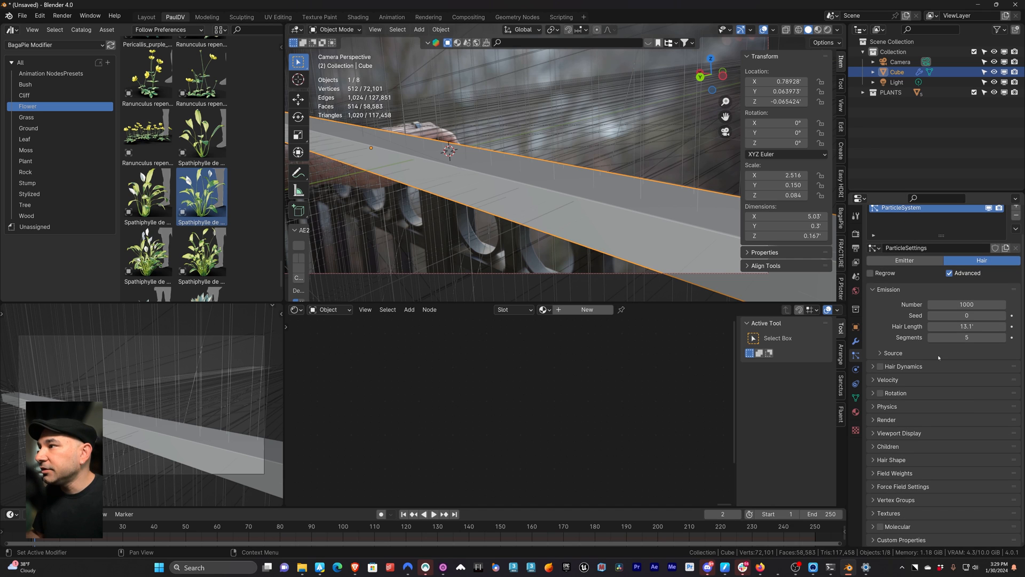
click(887, 422)
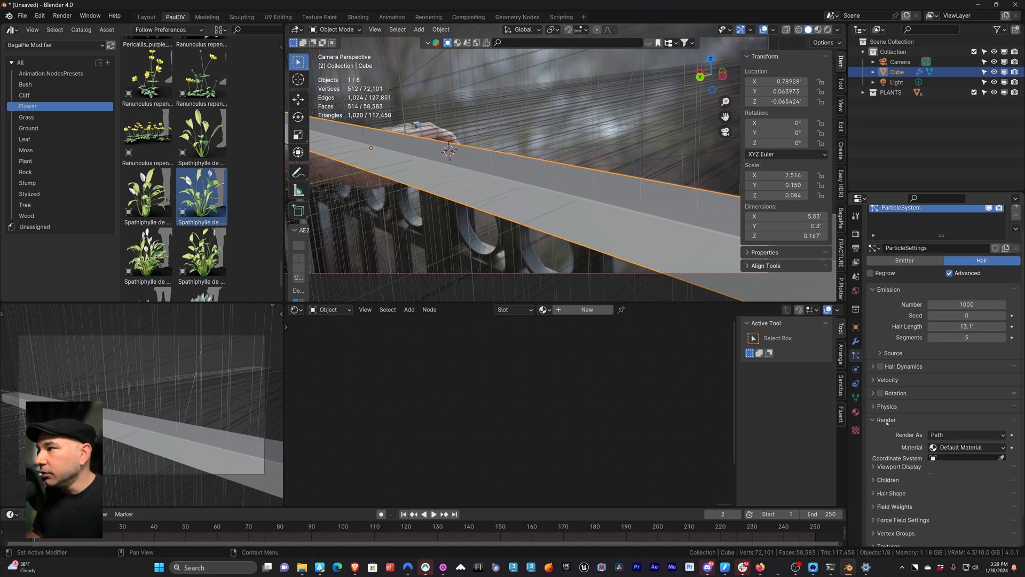
click(949, 435)
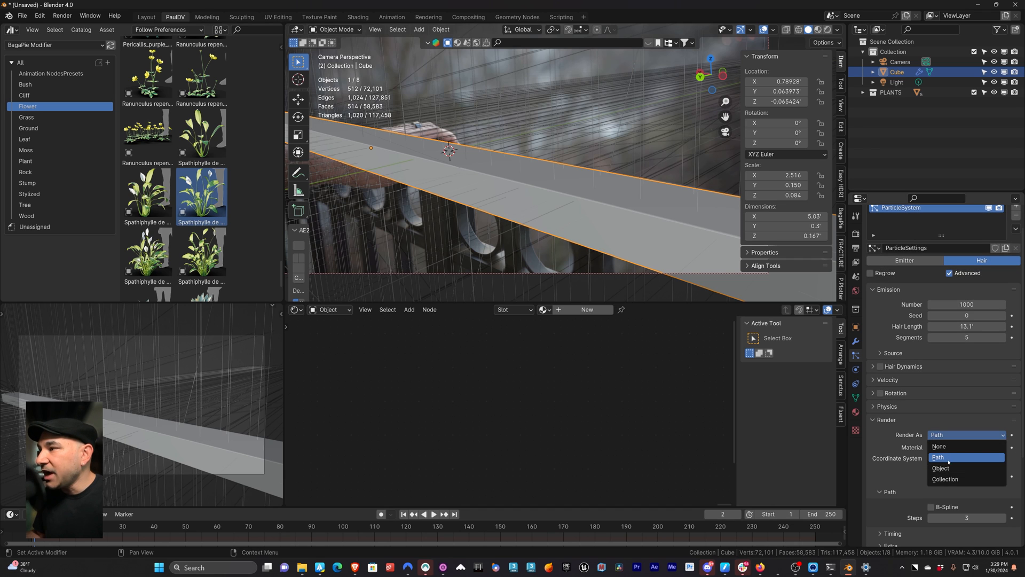
click(945, 479)
scroll(932, 465, down, 4)
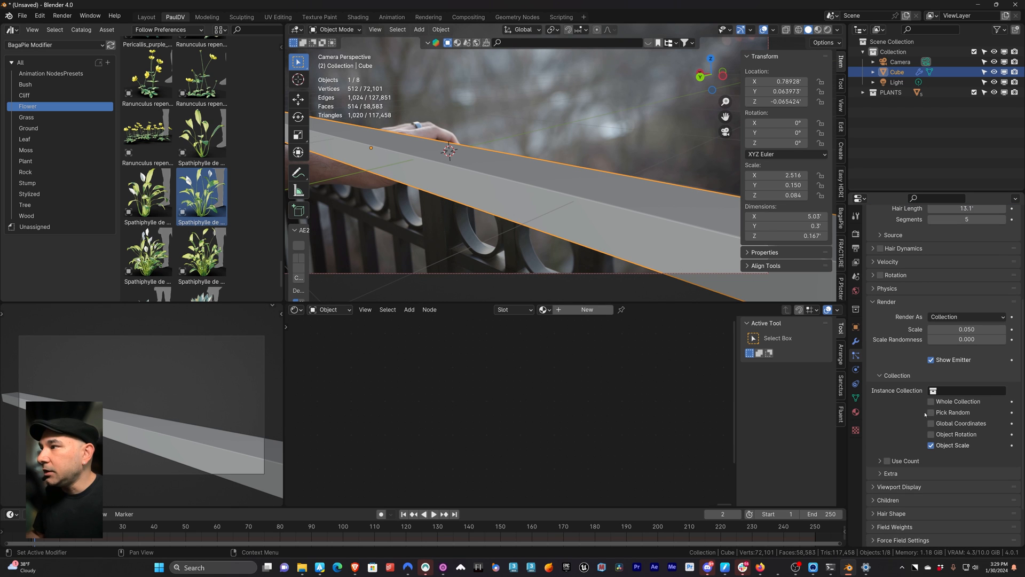
click(934, 391)
click(935, 416)
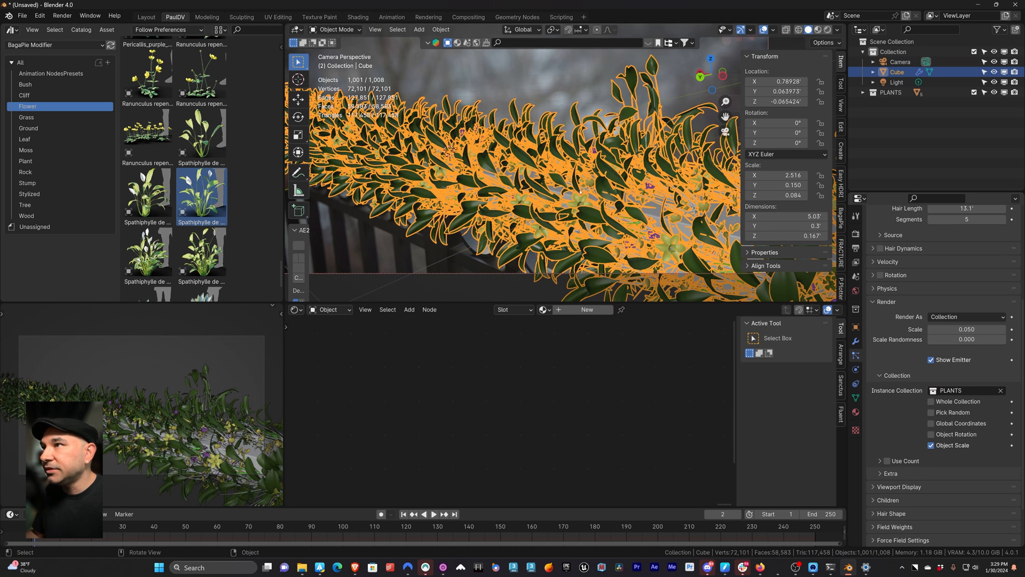
scroll(492, 202, down, 4)
scroll(523, 196, up, 2)
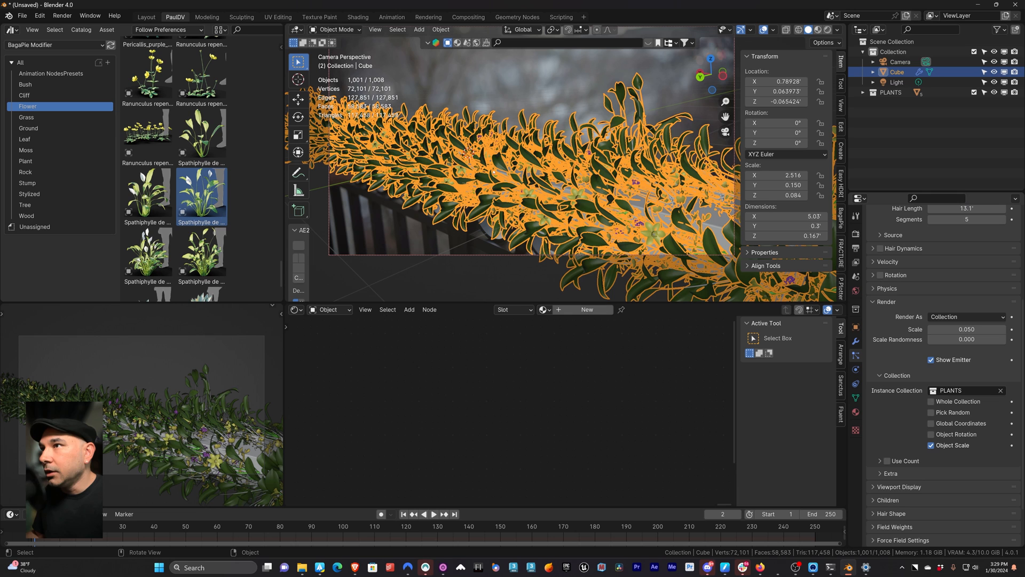
click(526, 278)
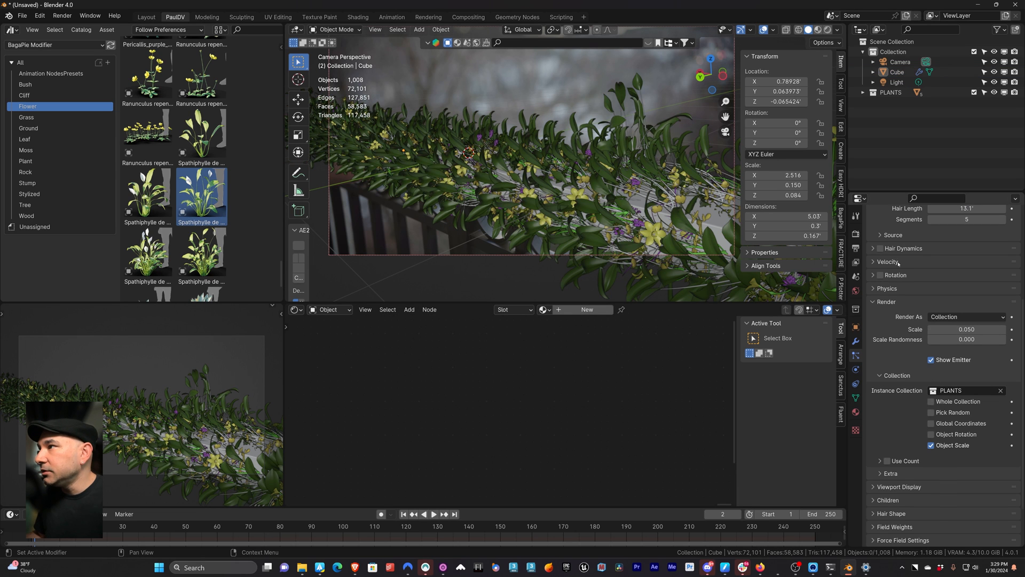
Enable rotation for the hair particles and set the orientation axis to Normal.
scroll(897, 261, up, 4)
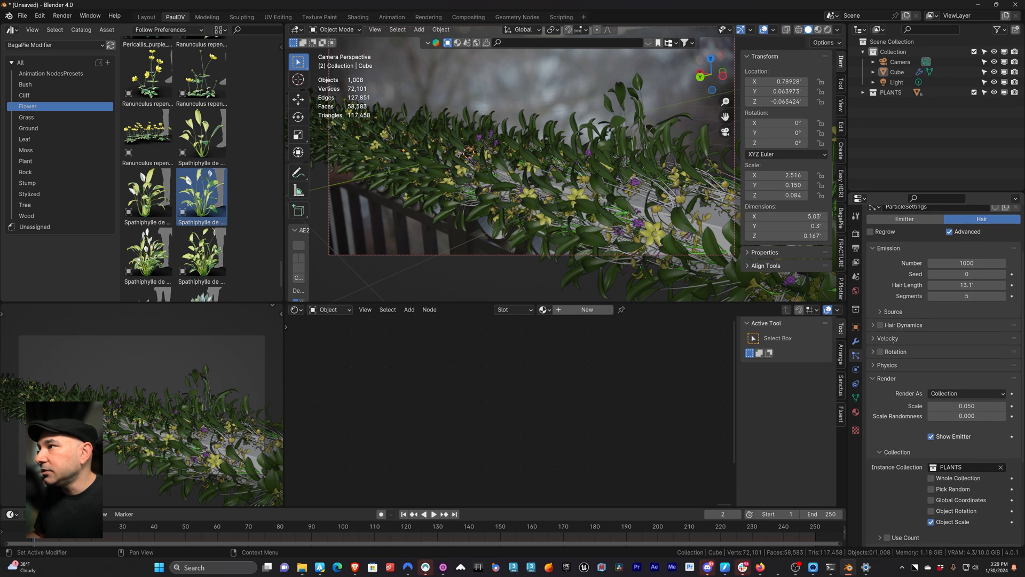
click(873, 354)
click(967, 368)
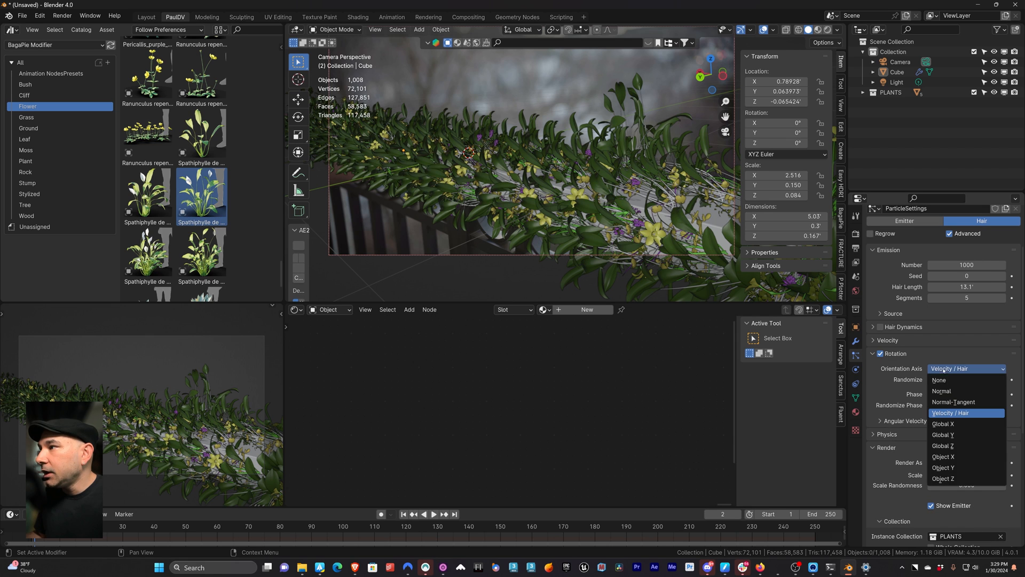
click(967, 383)
click(960, 368)
click(941, 390)
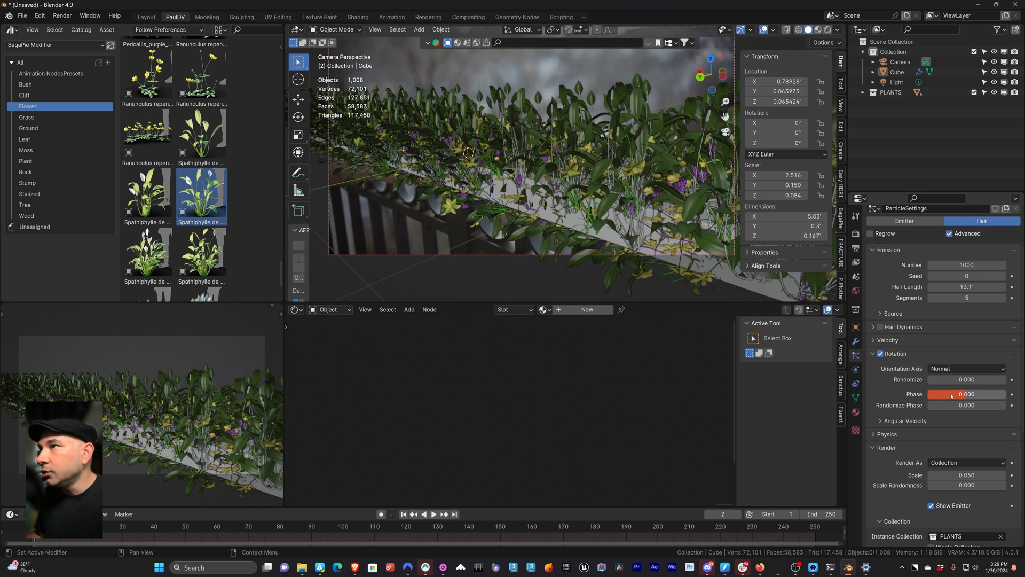
Hide the particle system in the viewport and turn on the face orientation overlay to examine the railing cube's normals.
scroll(983, 240, up, 3)
click(988, 234)
click(449, 185)
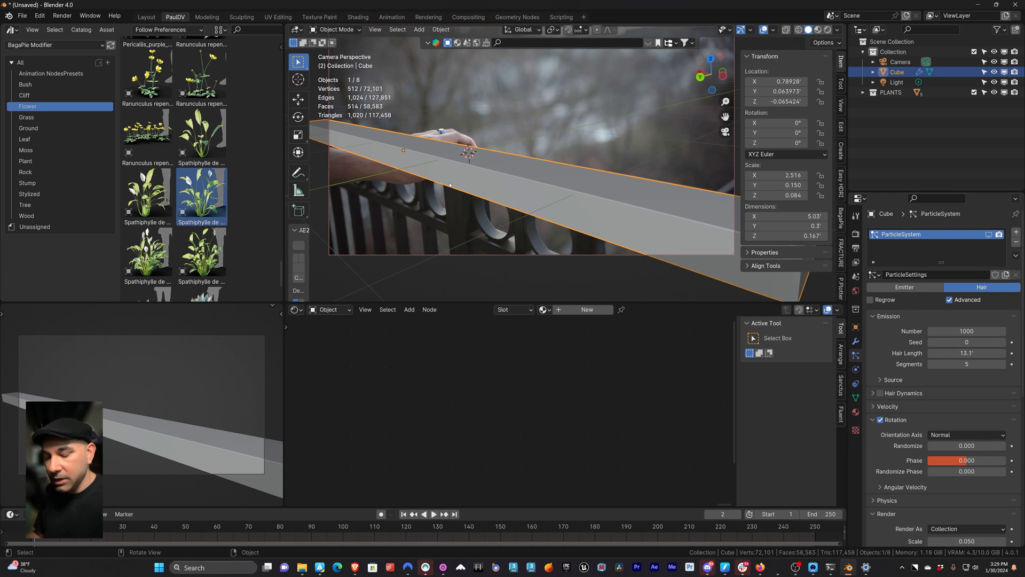
click(773, 30)
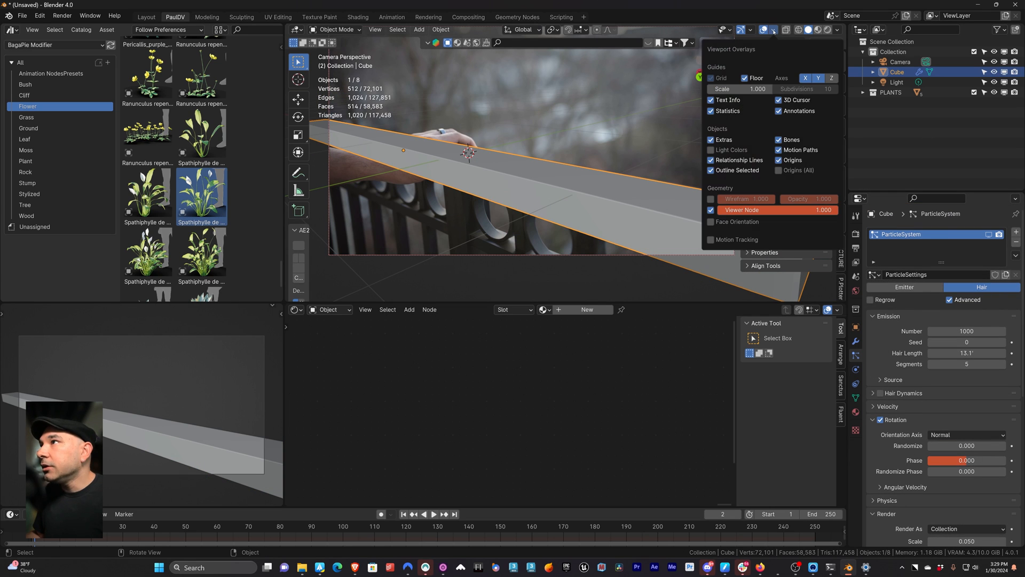
click(746, 222)
middle_drag(481, 198, 452, 208)
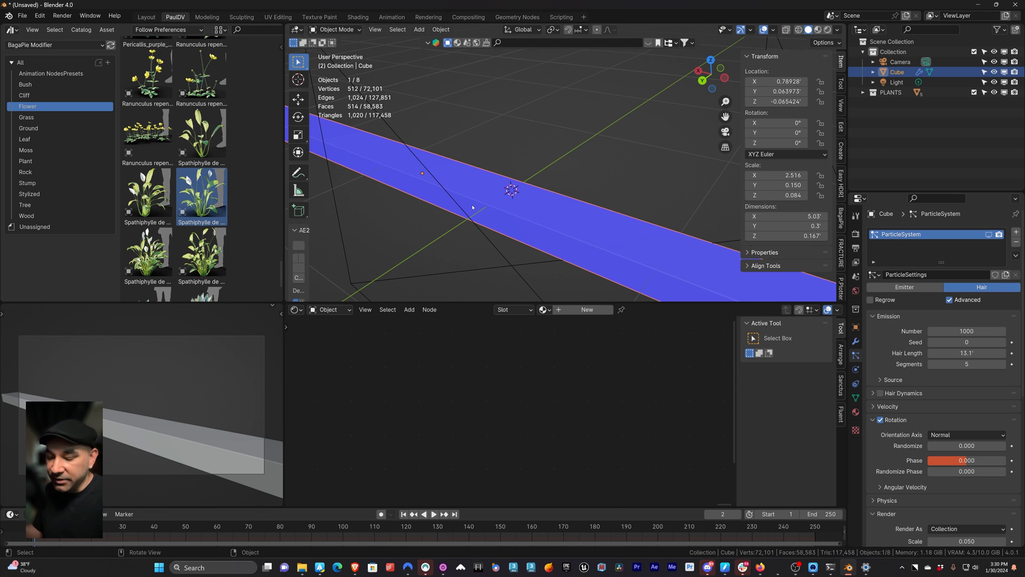
middle_drag(467, 214, 488, 183)
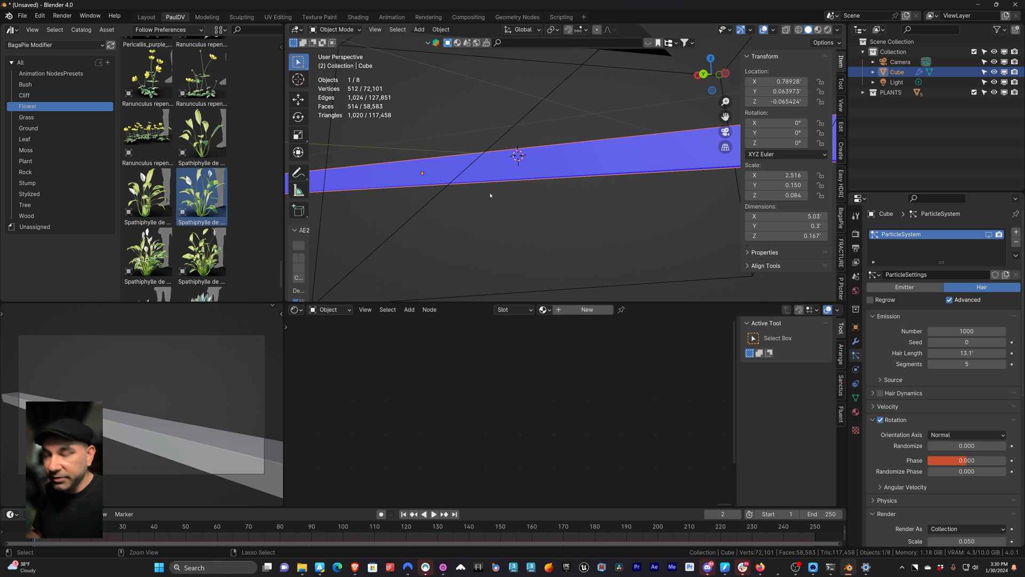
Save the project as BLOOM_TUTORIAL_B_V02, and restore the camera view with particles shown and face orientation off.
key(ctrl+s)
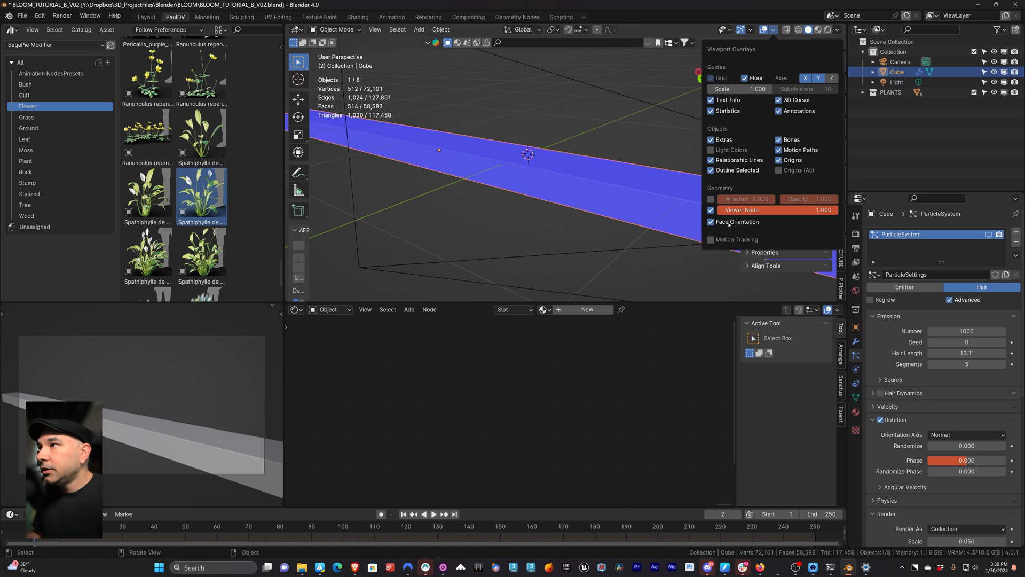
click(728, 223)
key(KP_0)
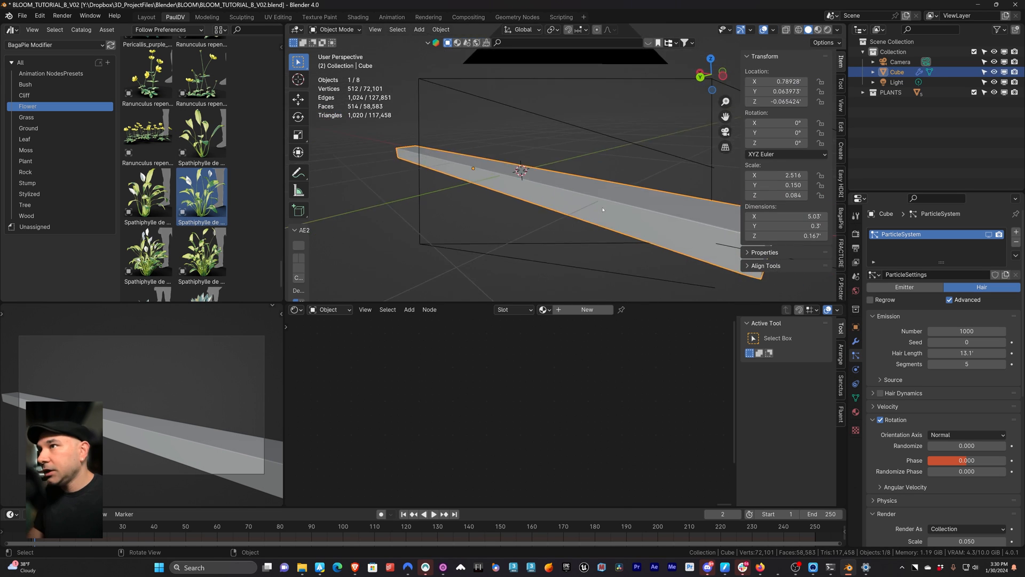
click(989, 234)
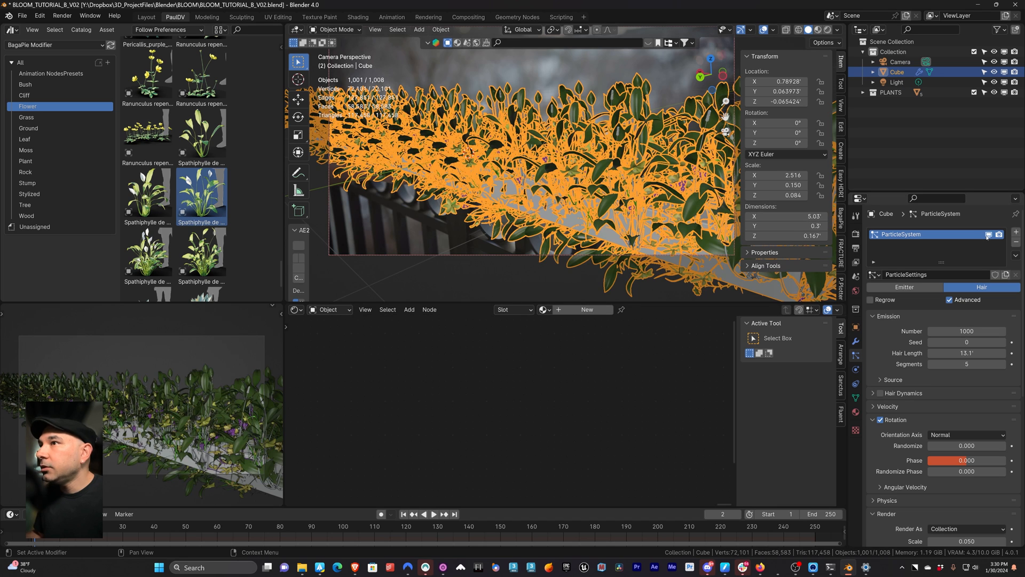
Examine the plants scattered over the railing from several angles and against the footage in the camera view.
scroll(522, 197, down, 1)
click(483, 237)
middle_drag(483, 237, 513, 188)
middle_drag(653, 288, 525, 200)
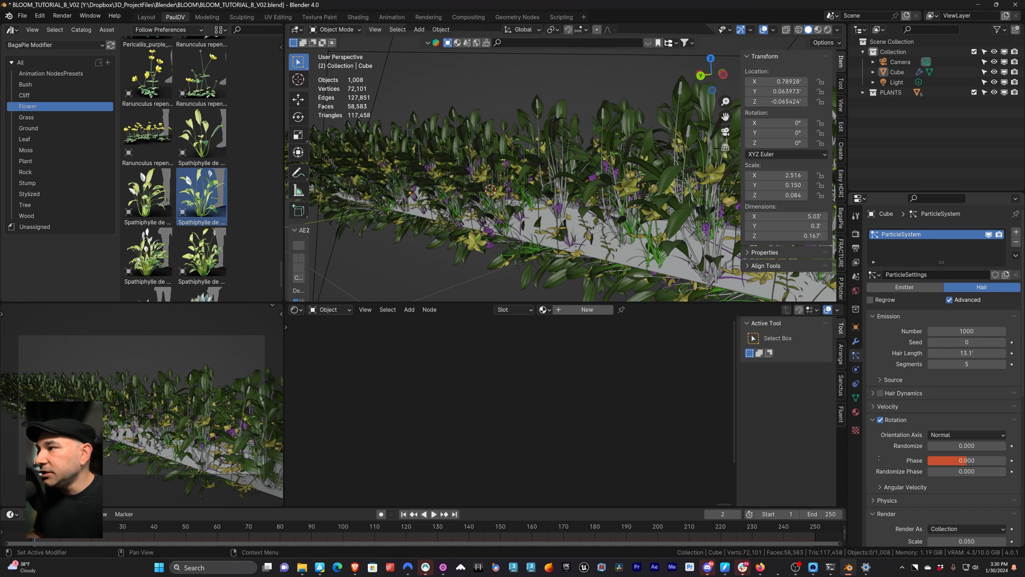
scroll(879, 460, down, 3)
scroll(893, 450, down, 3)
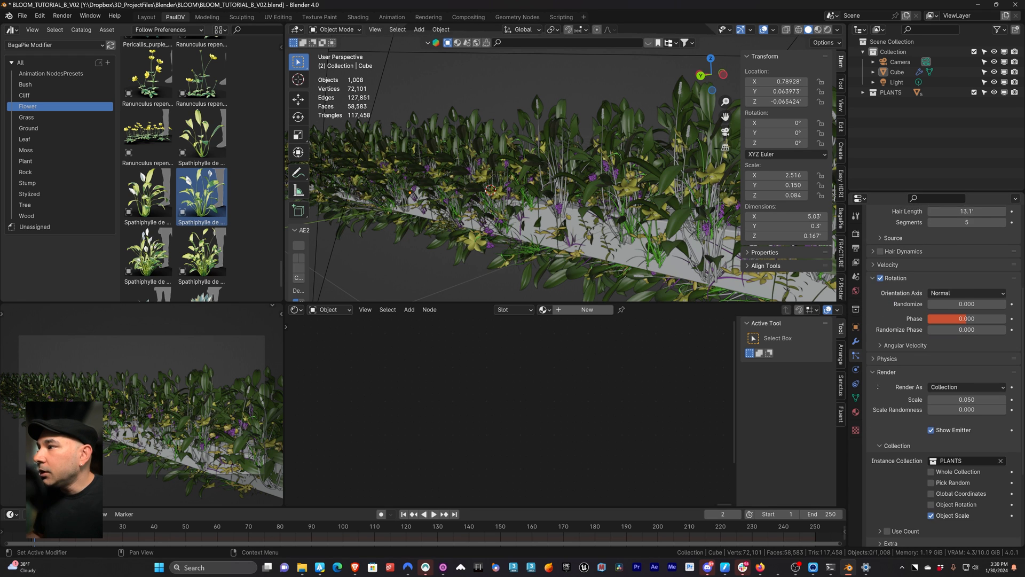
mouse_move(534, 203)
middle_down()
mouse_move(556, 216)
mouse_move(547, 212)
middle_up()
key(KP_0)
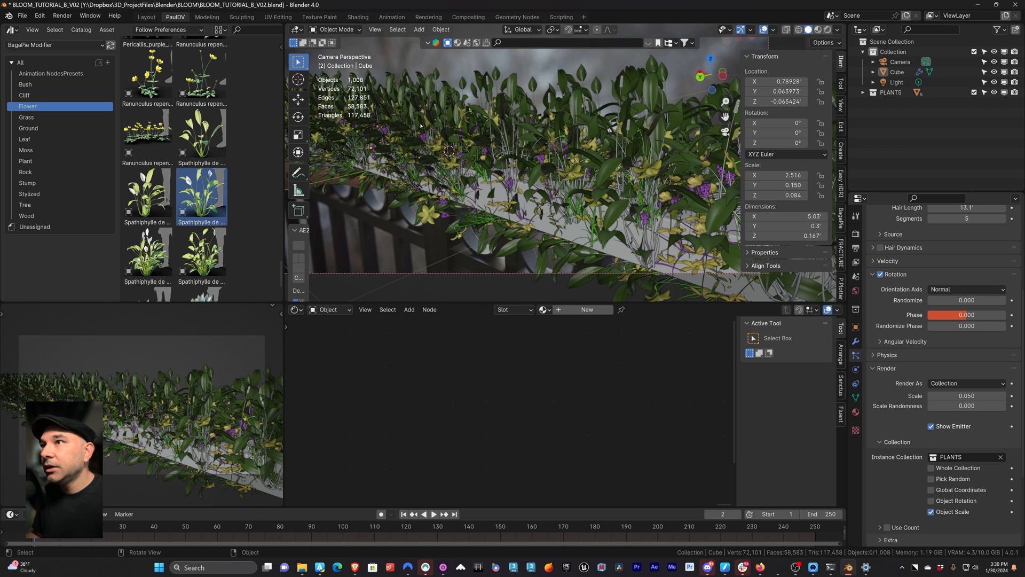
scroll(513, 139, down, 1)
shift+middle_drag(521, 140, 511, 177)
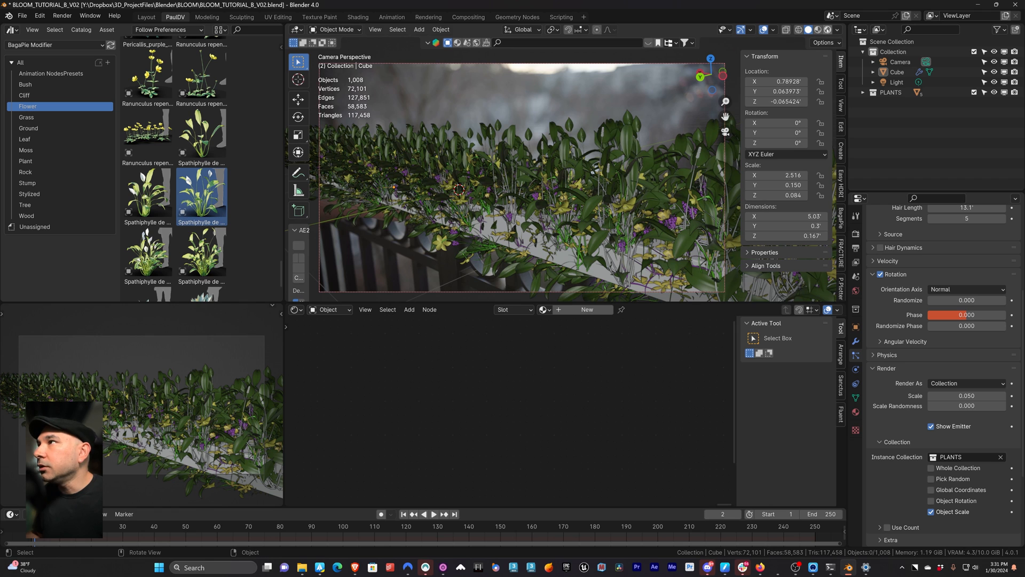
Show the viewport in rendered shading and enable the transparent film so the footage appears behind the plants.
click(827, 29)
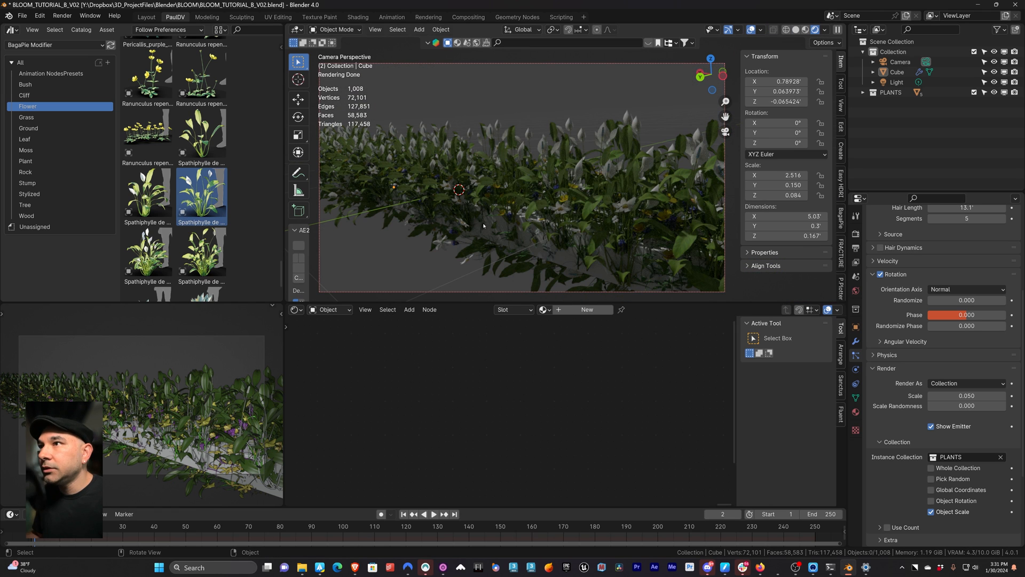
key(q)
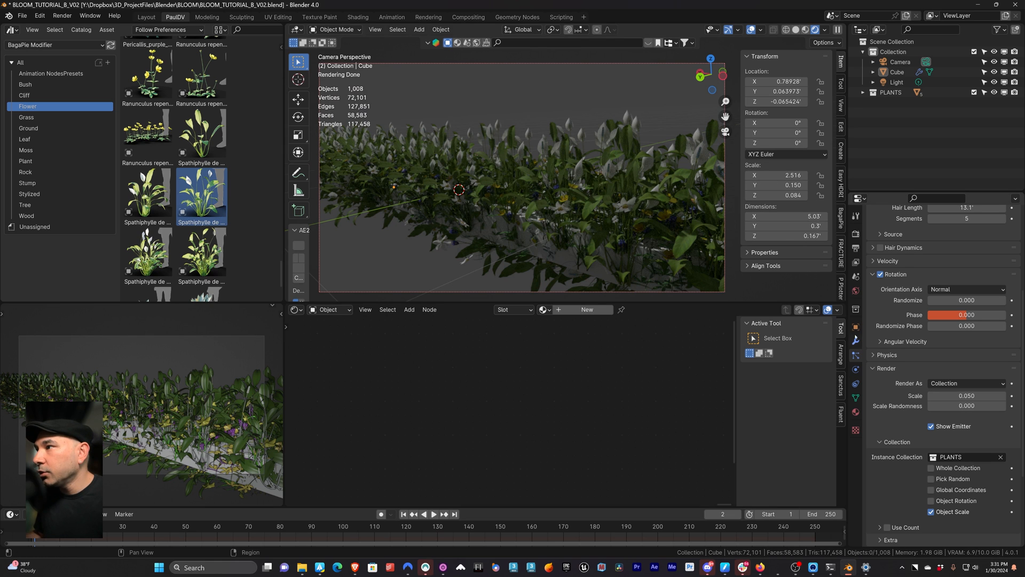
click(856, 234)
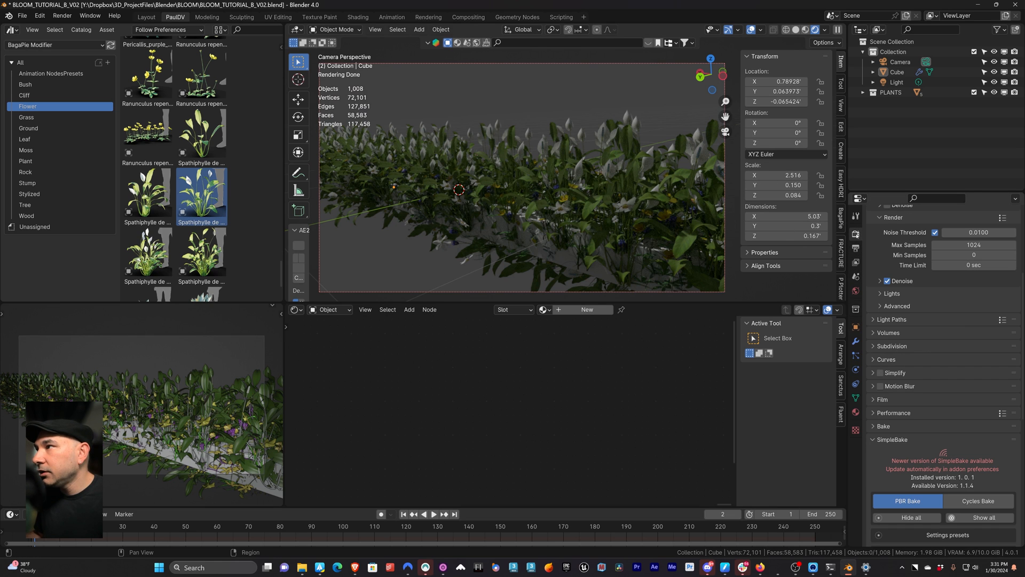
click(883, 400)
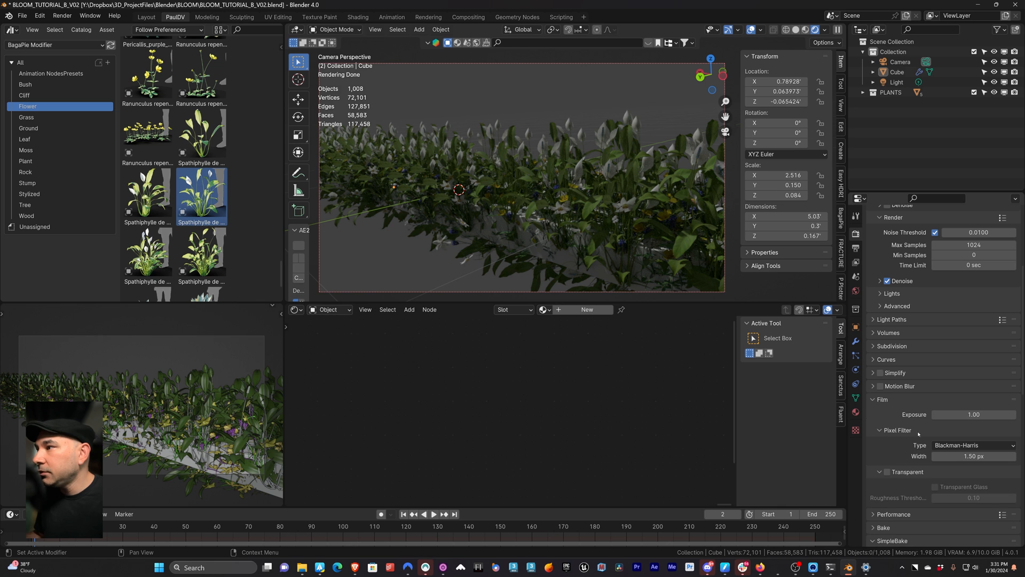
click(887, 472)
click(881, 472)
scroll(428, 209, up, 1)
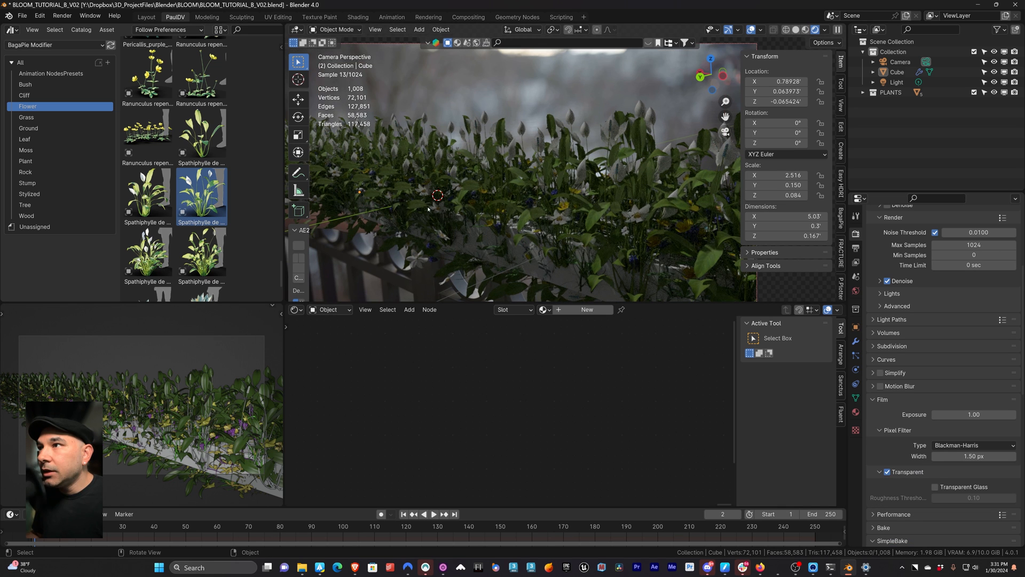
scroll(423, 219, down, 1)
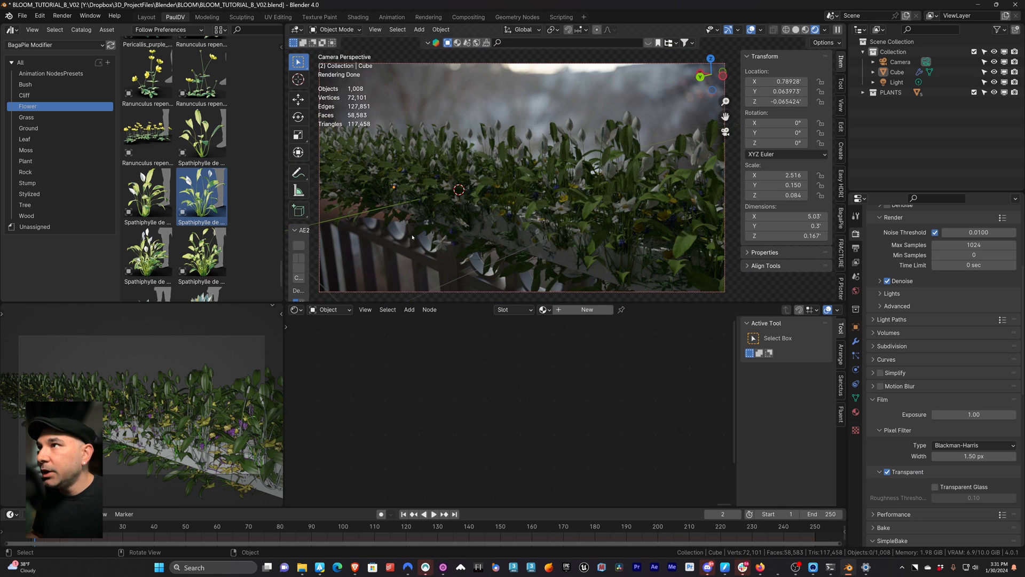
Set the render scale of the railing cube's particle plants to 0.04.
key(a)
middle_drag(891, 417, 902, 323)
click(856, 355)
scroll(902, 300, up, 1)
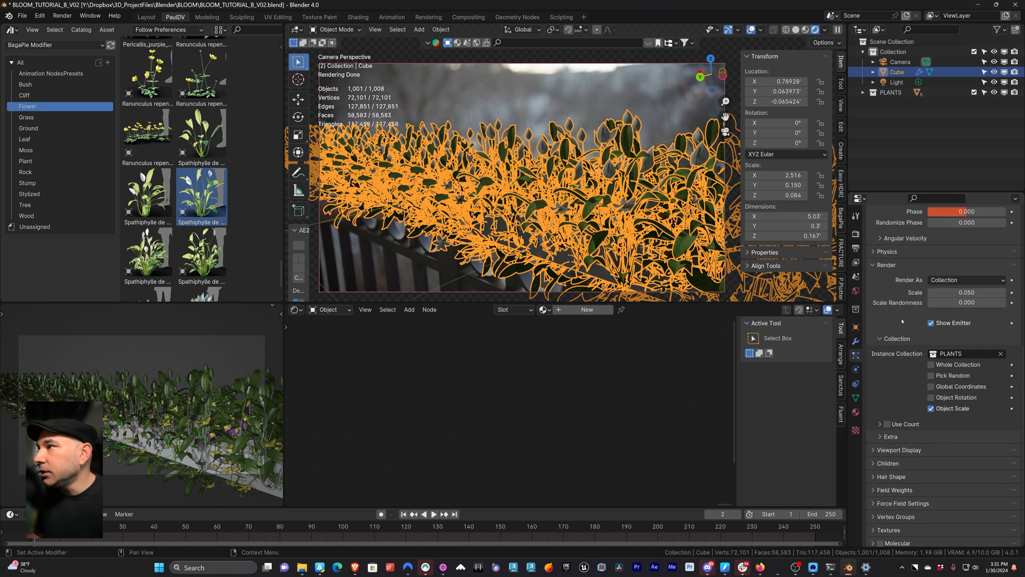
click(952, 292)
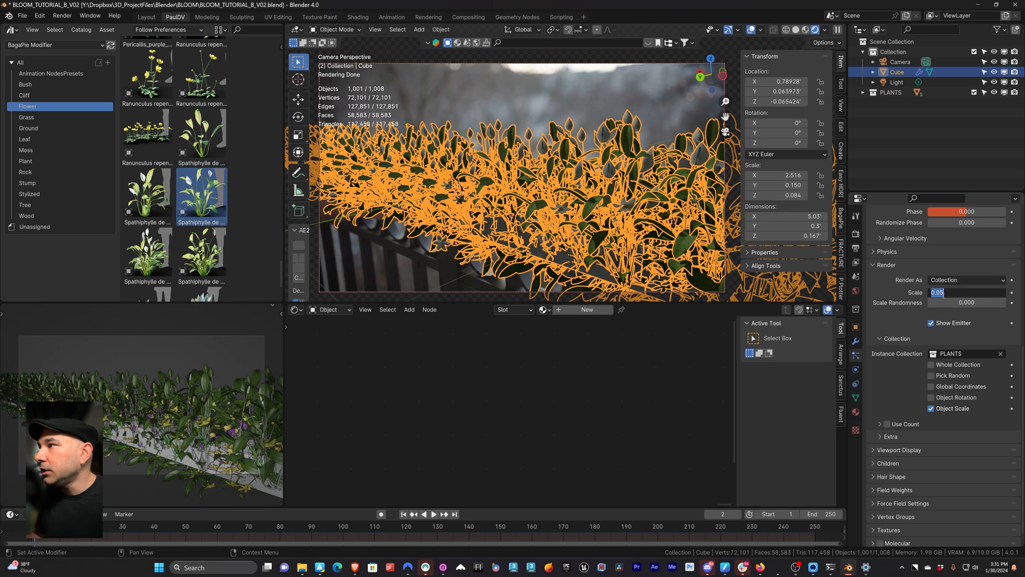
key(BackSpace)
text(.04)
key(Return)
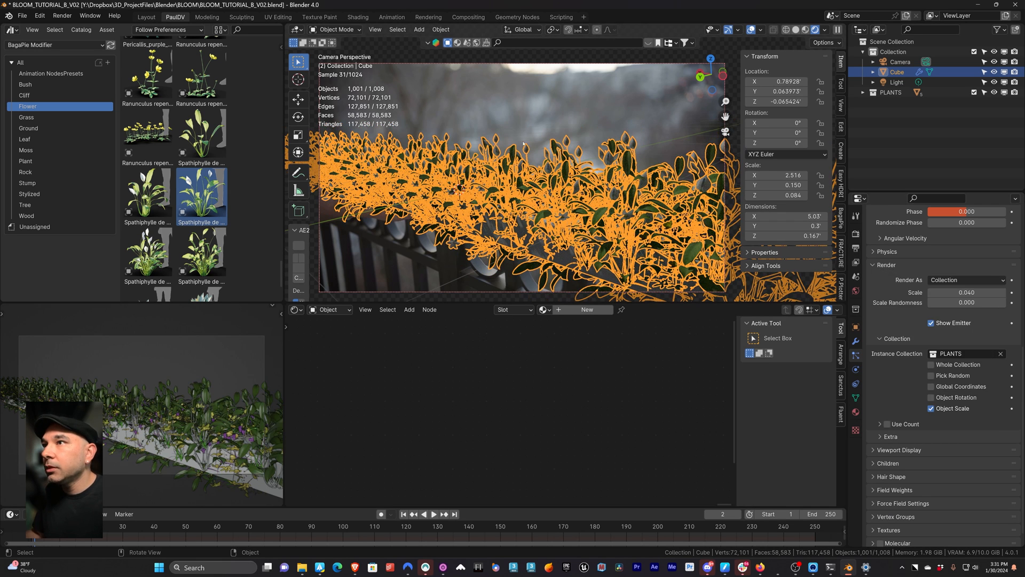
Set the particle plants' render scale to 0.042.
click(432, 241)
scroll(426, 206, up, 2)
click(956, 292)
text(0.042)
key(Return)
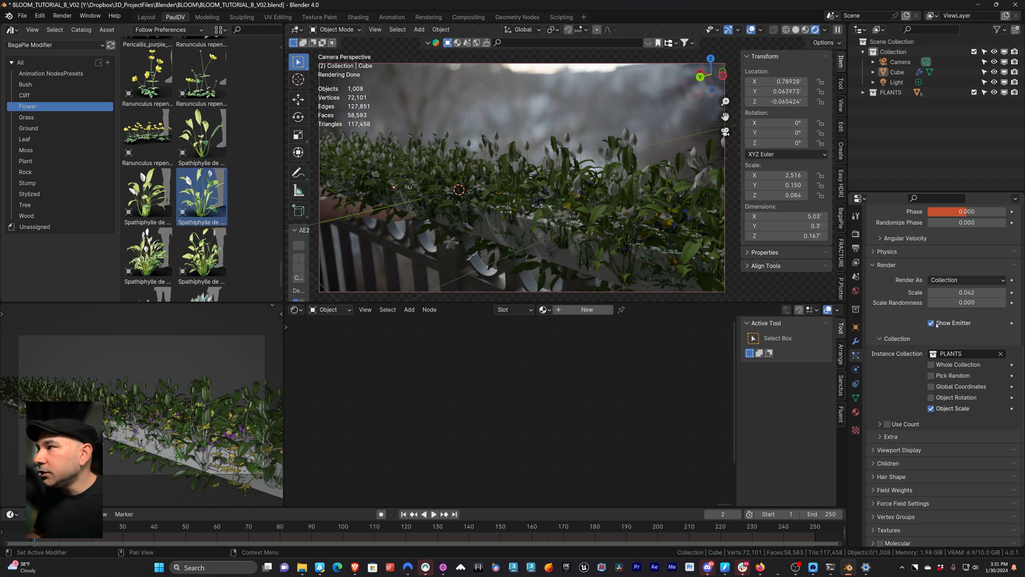
click(546, 284)
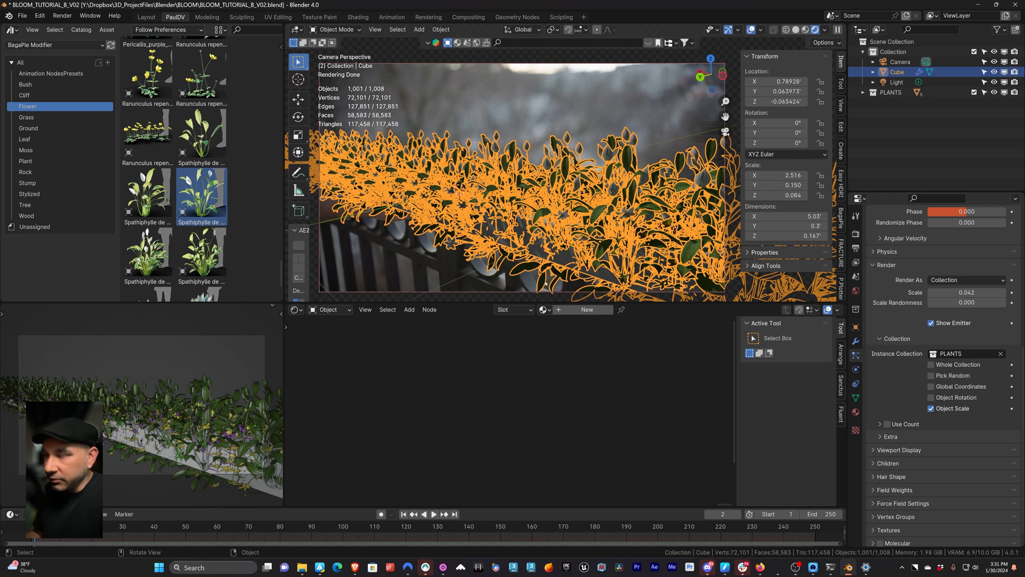
Run a test render of the frame and turn off Show Emitter for the railing cube's particle system.
key(F12)
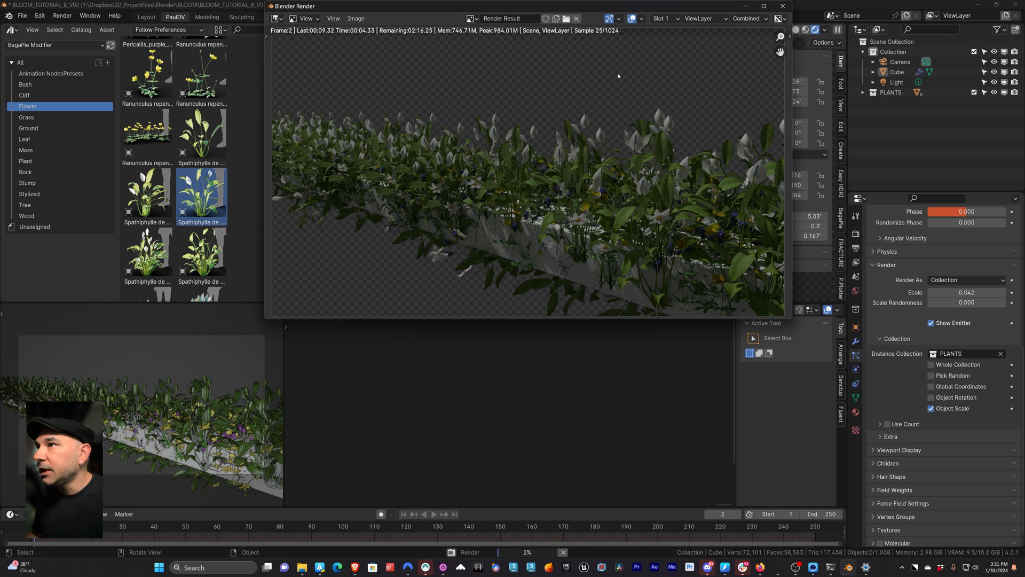
key(Escape)
drag(678, 7, 638, 18)
click(931, 323)
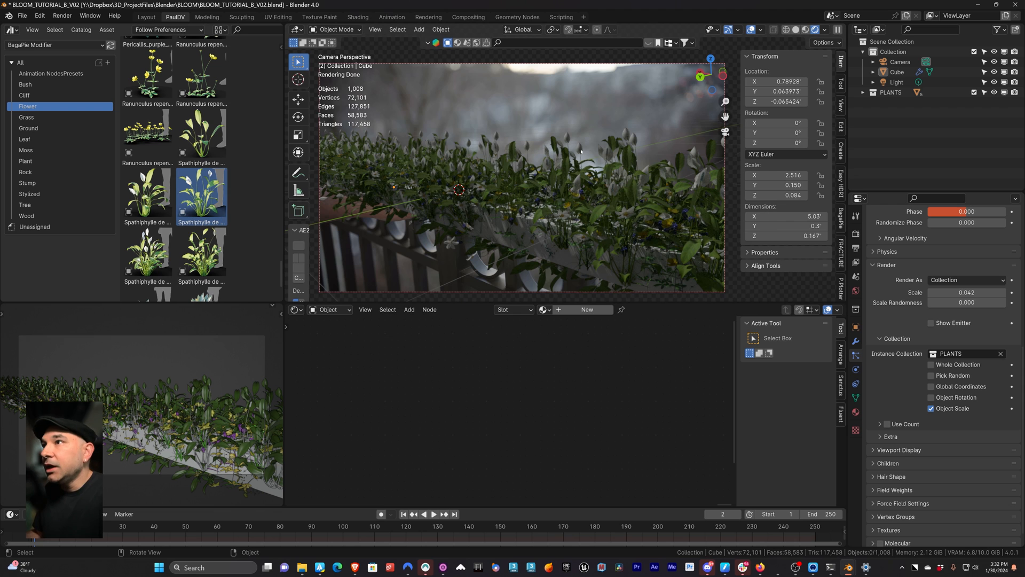
Run a test render of the current frame, stop it, and check the railing cube's plants against the footage in the camera view.
key(F12)
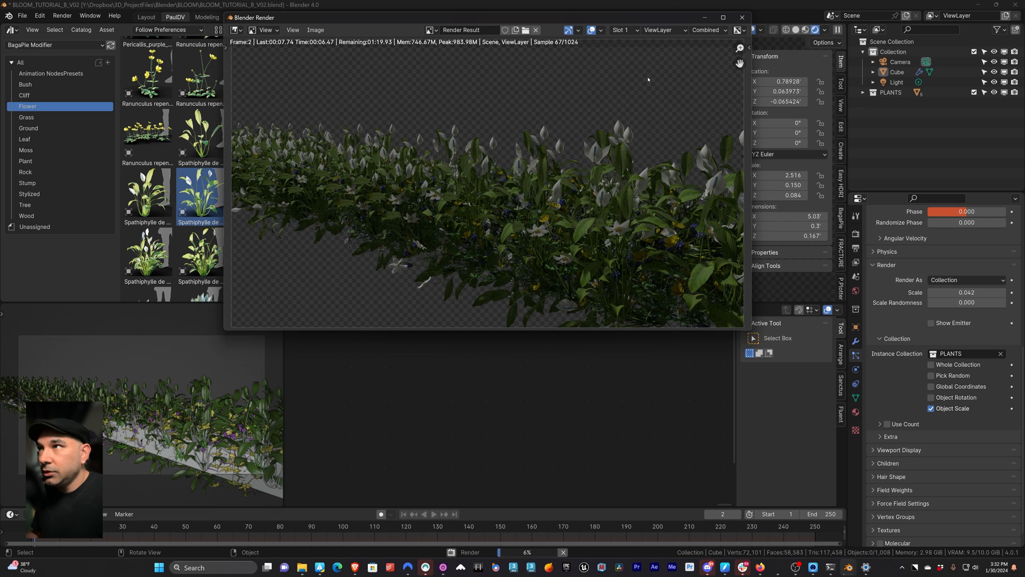
key(Escape)
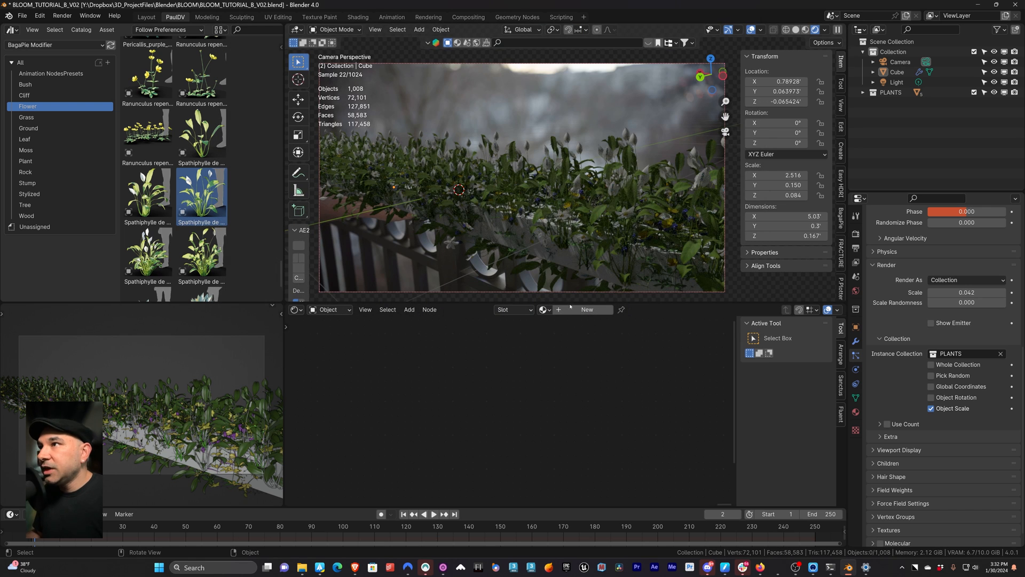
click(497, 229)
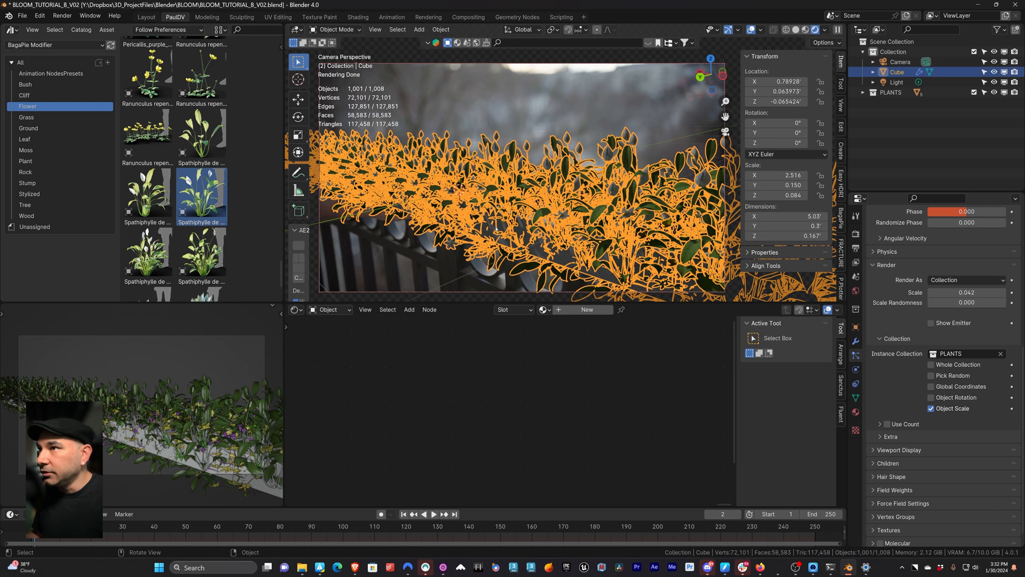
click(526, 126)
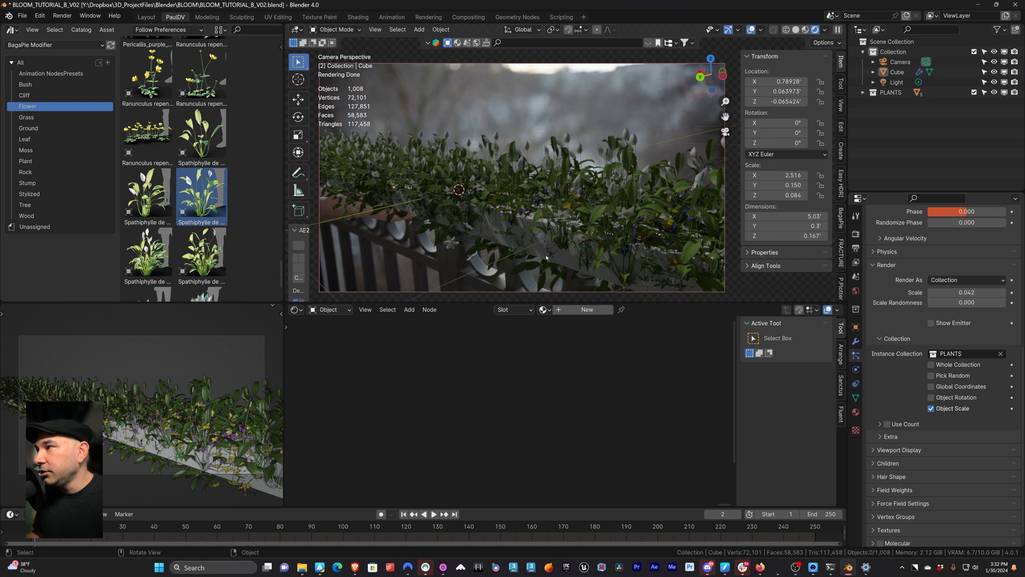
click(509, 242)
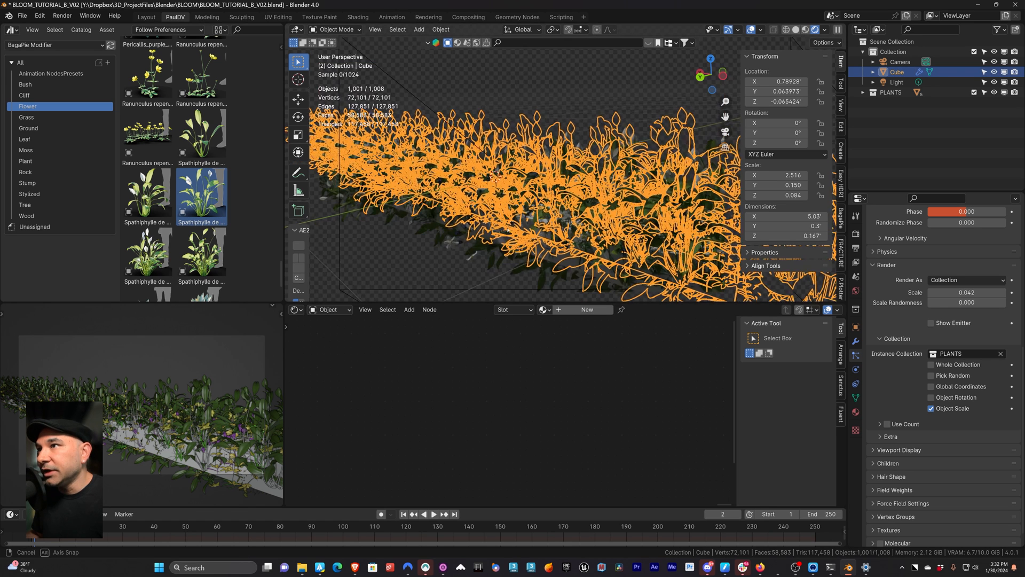
Clear the selection and expand the PLANTS collection to list its five plants.
click(889, 171)
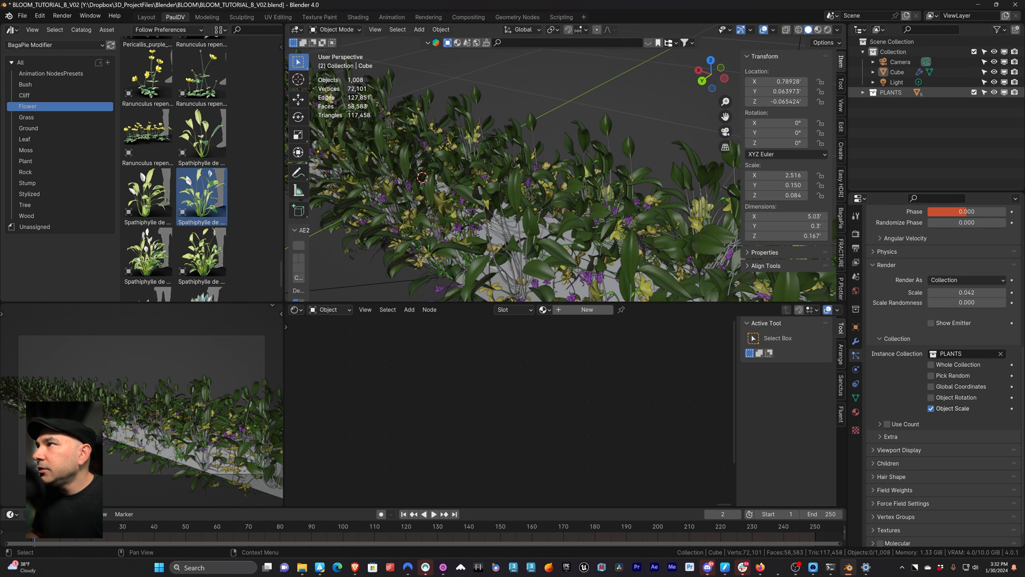
click(864, 92)
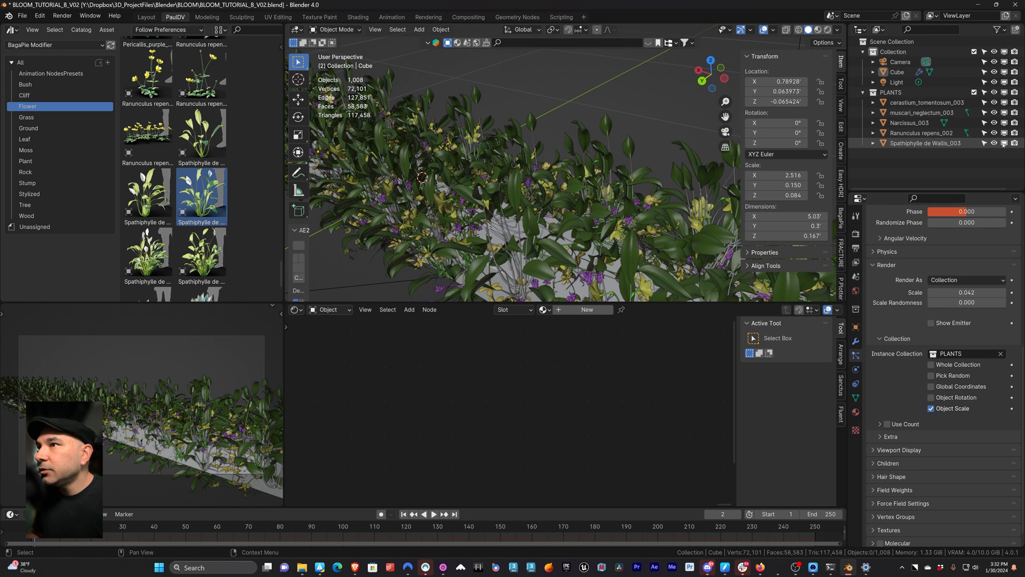
click(1003, 143)
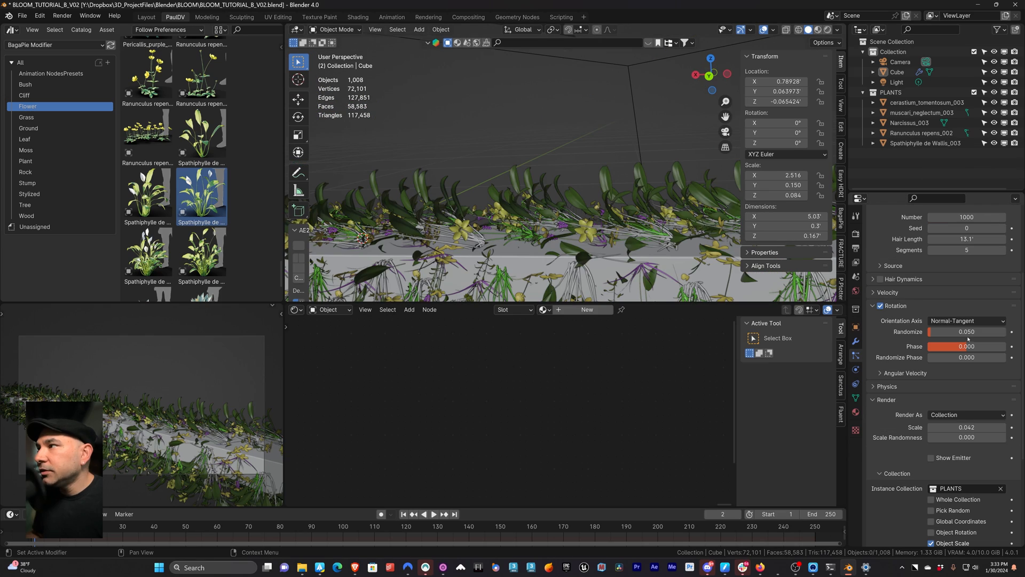
Try Global Y as the orientation axis for the rotation of the railing cube's particles.
click(961, 320)
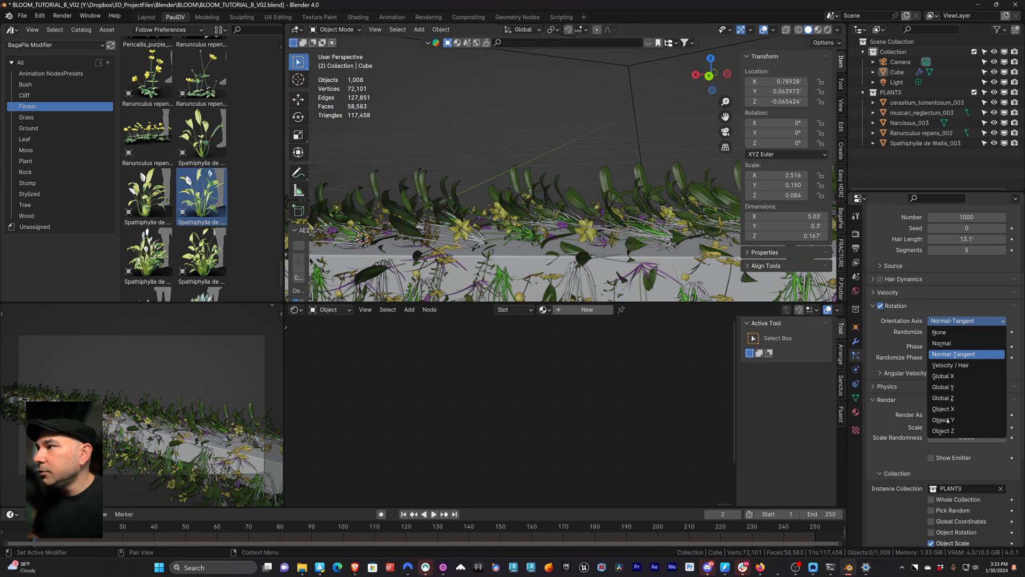
click(952, 386)
middle_drag(534, 256, 510, 248)
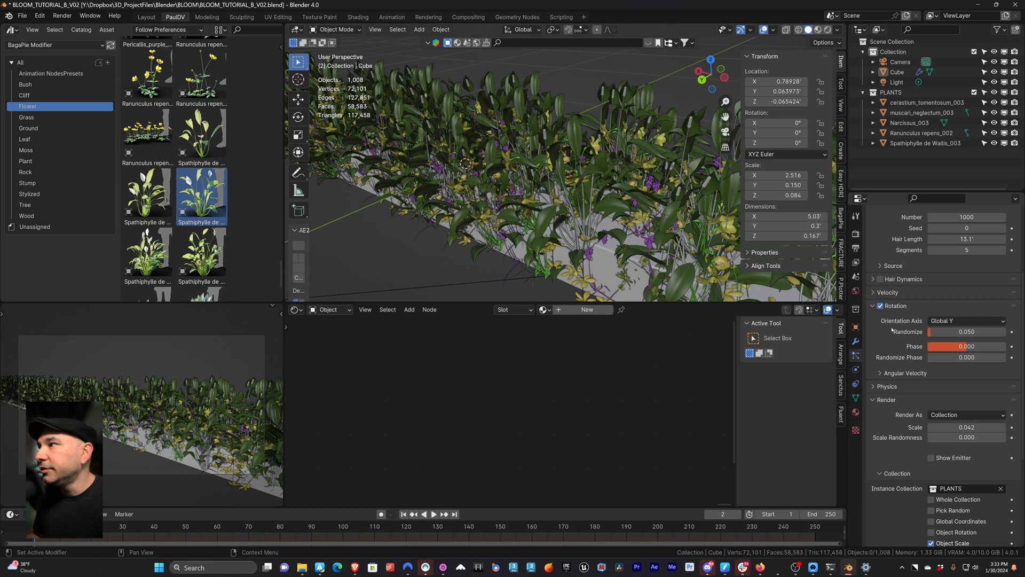
Set the particle rotation's orientation axis to Normal and inspect how the plants sit on the railing cube.
click(961, 320)
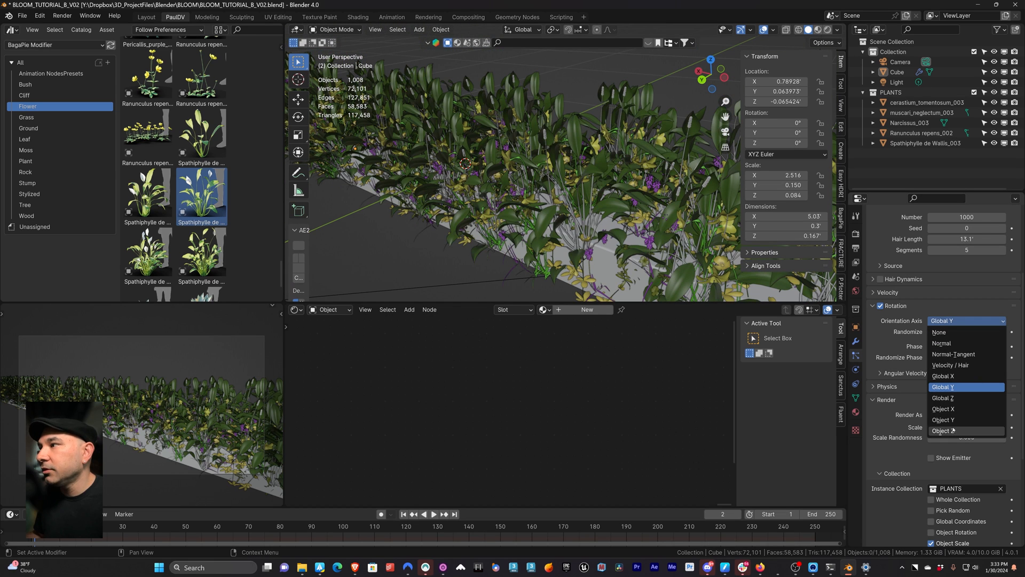
click(954, 354)
click(941, 342)
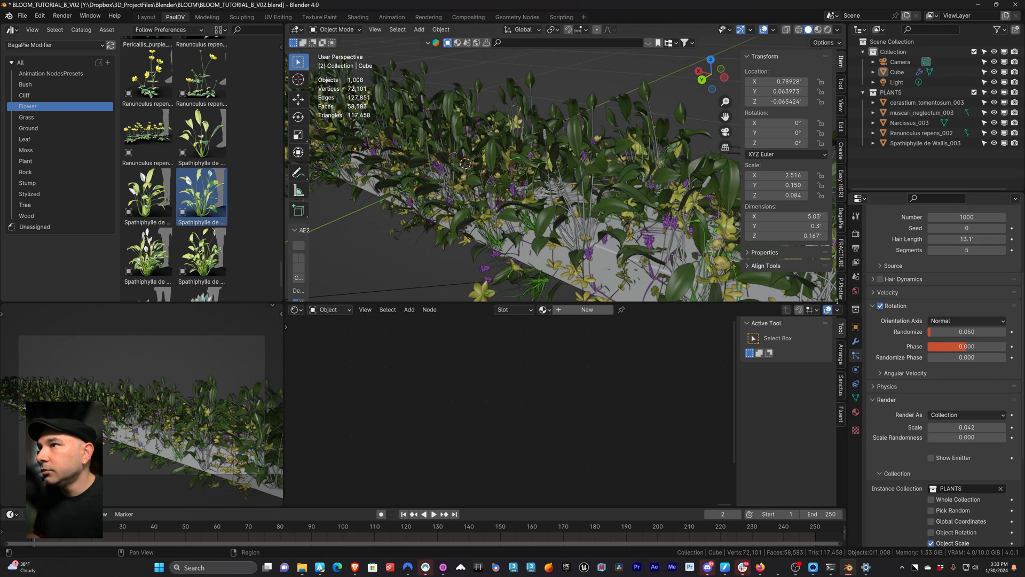
scroll(557, 224, up, 6)
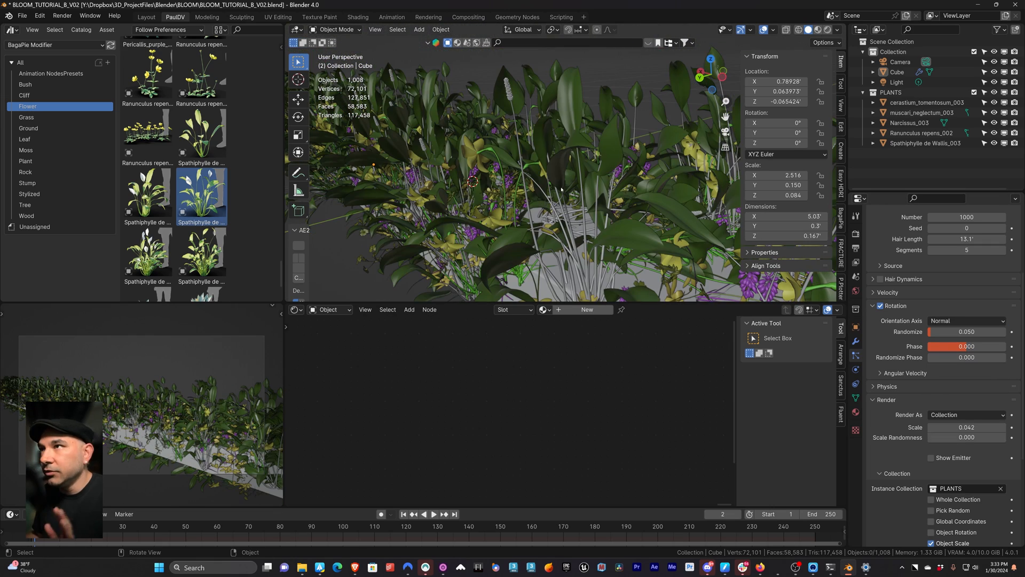
middle_drag(556, 212, 594, 236)
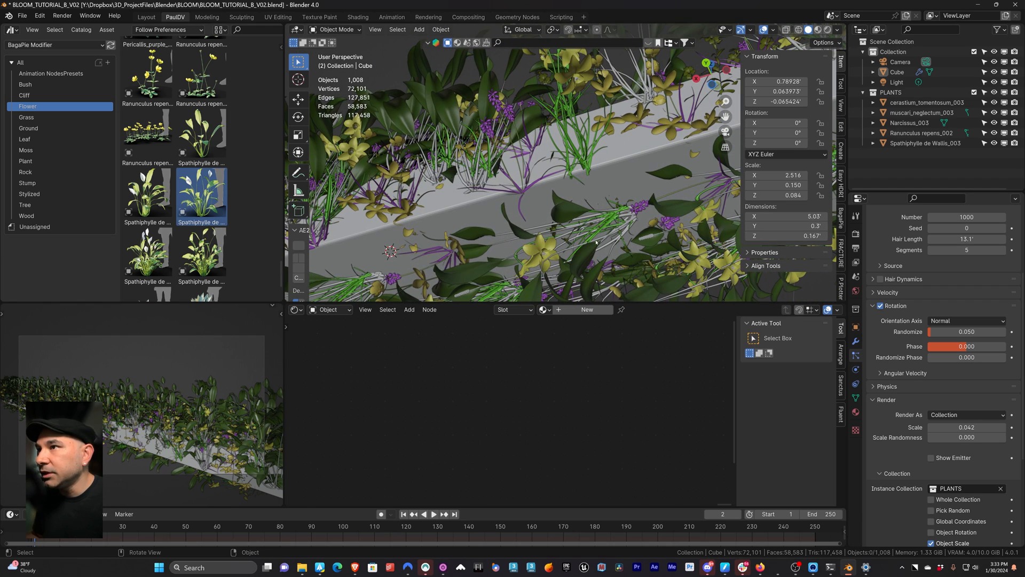
Apply the scale of the railing cube that carries the particle plants, and deselect it.
click(994, 143)
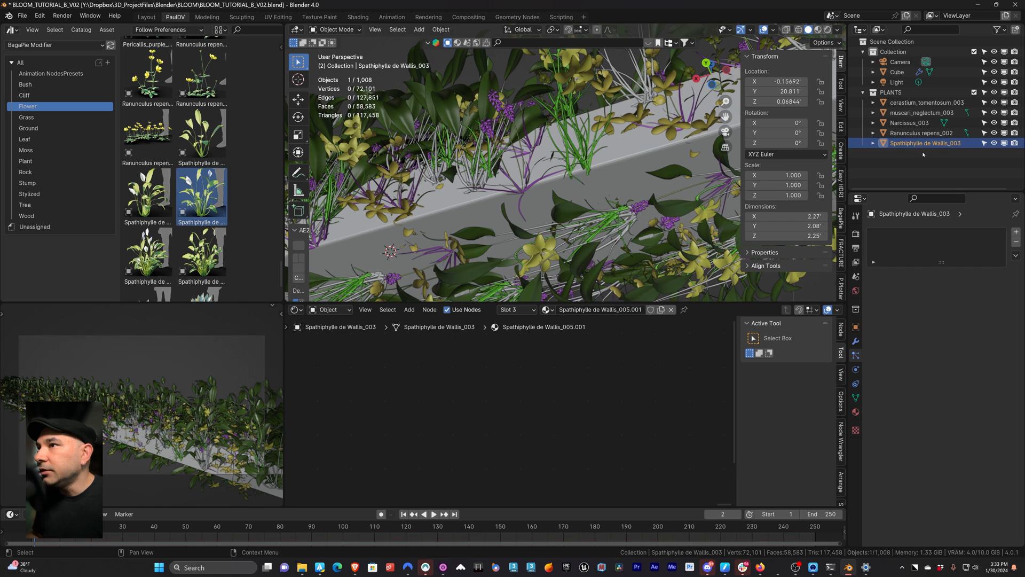
middle_drag(571, 181, 582, 196)
click(582, 196)
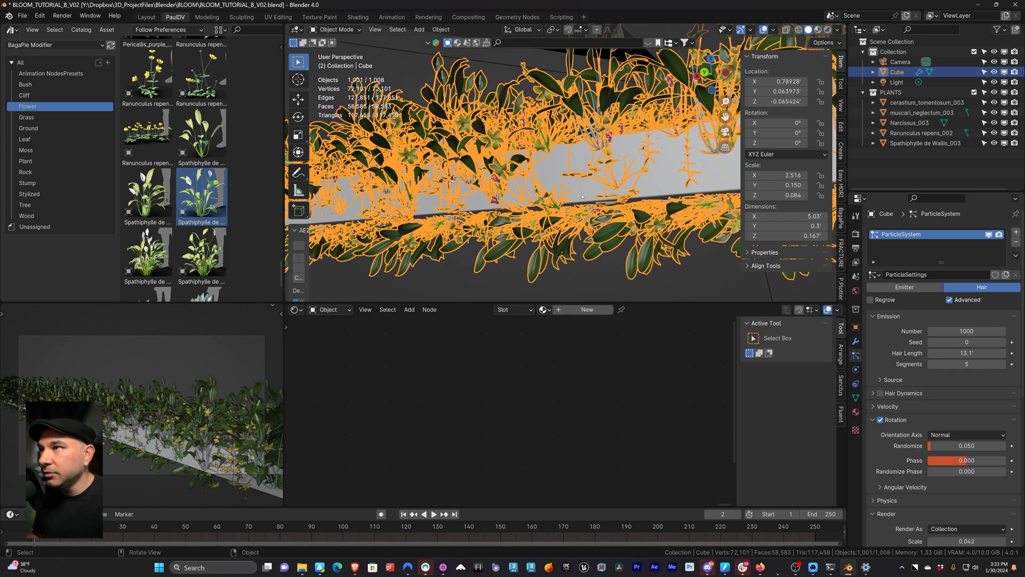
key(ctrl+a)
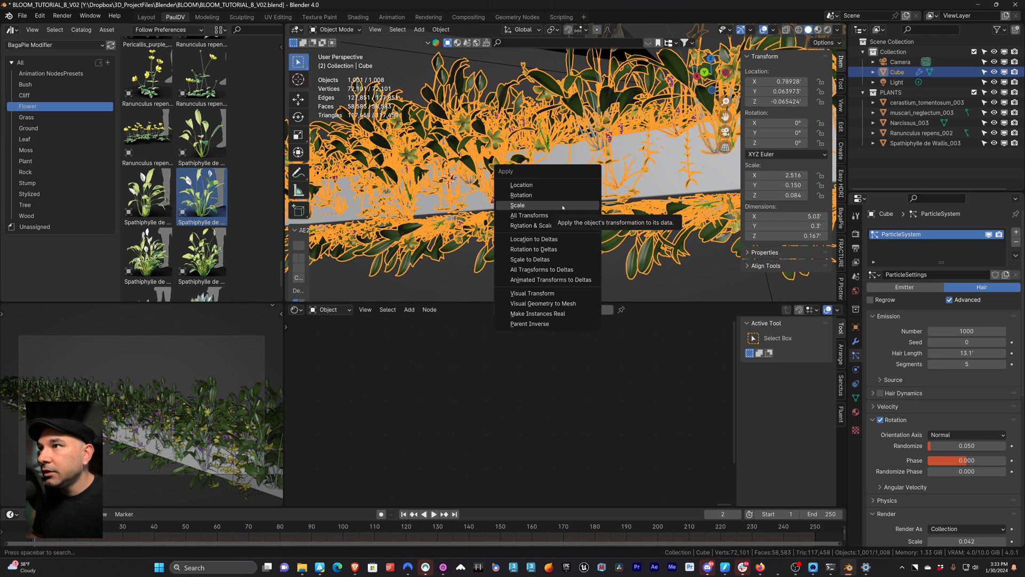
click(563, 206)
key(alt+a)
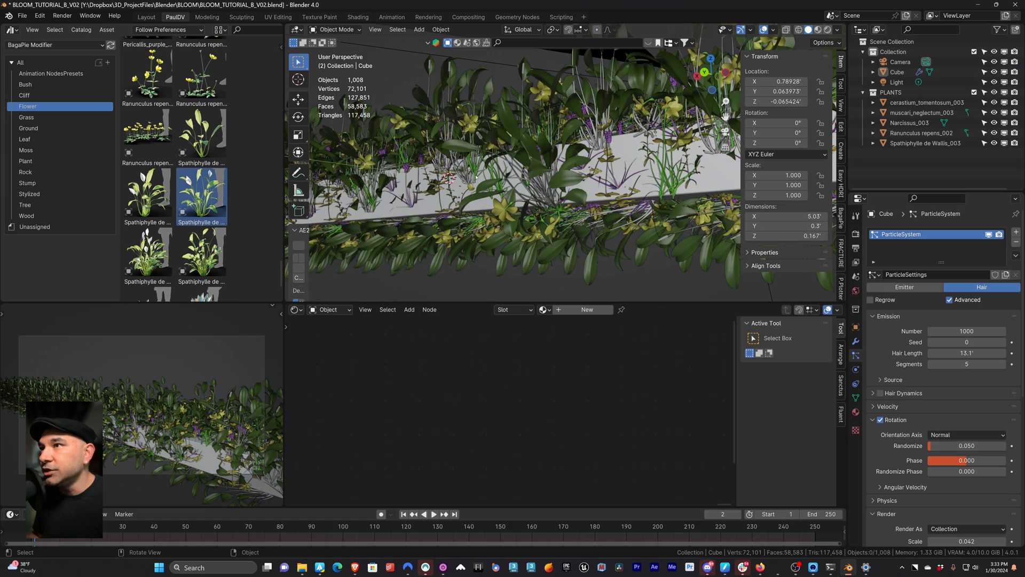
Select the Ranunculus repens_002 source plant and focus on it to examine its base and origin point.
middle_drag(566, 224, 695, 153)
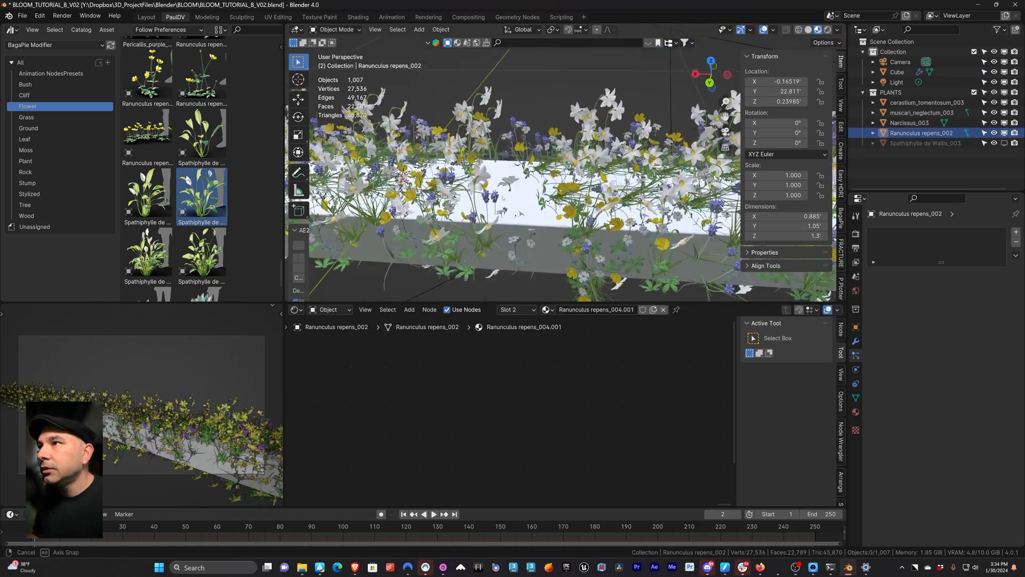
scroll(579, 235, down, 1)
scroll(579, 235, down, 4)
middle_drag(579, 235, 396, 156)
click(396, 156)
key(KP_Decimal)
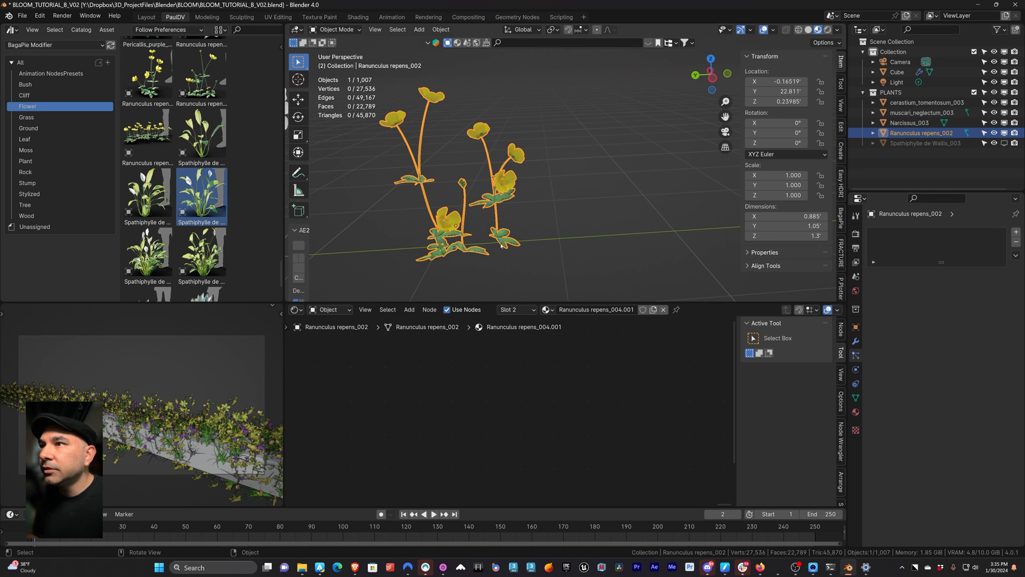
middle_drag(476, 260, 387, 233)
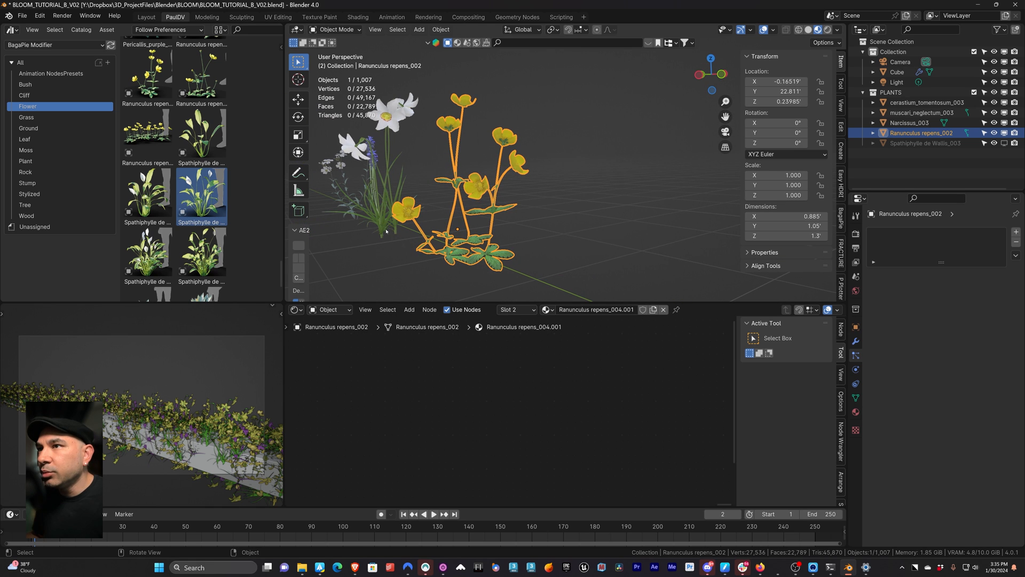
Place the 3D cursor at the base of the Ranunculus repens_002 plant and set the plant's origin to it.
key(KP_3)
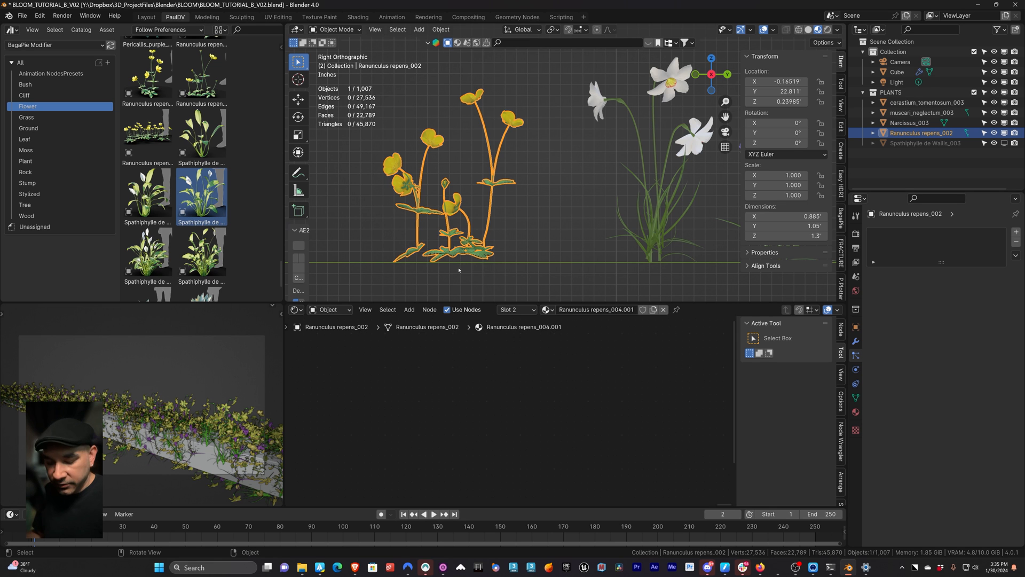
click(453, 263)
mouse_move(462, 273)
middle_down()
mouse_move(554, 301)
mouse_move(470, 256)
middle_up()
click(449, 246)
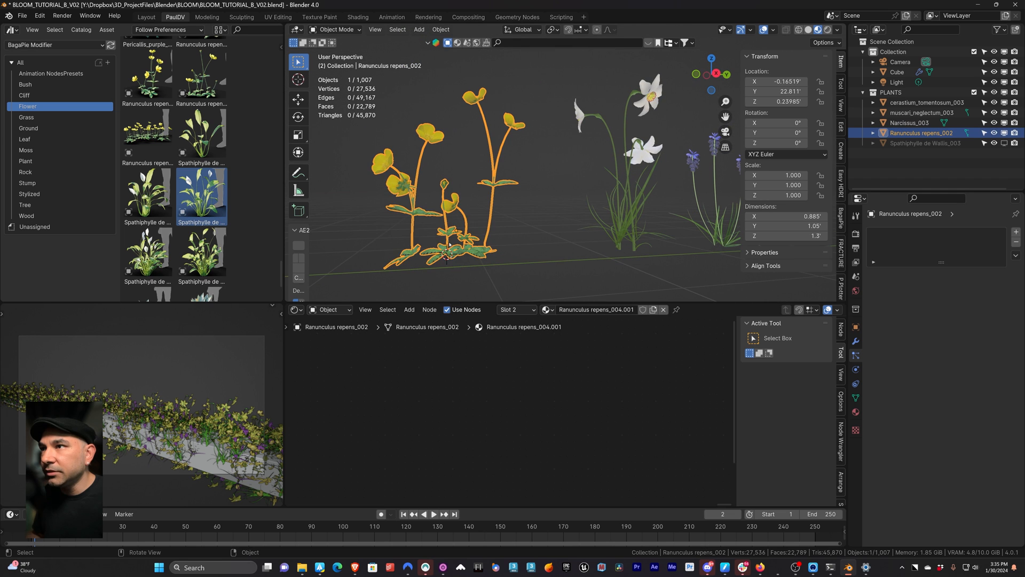
right_click(448, 246)
mouse_move(405, 236)
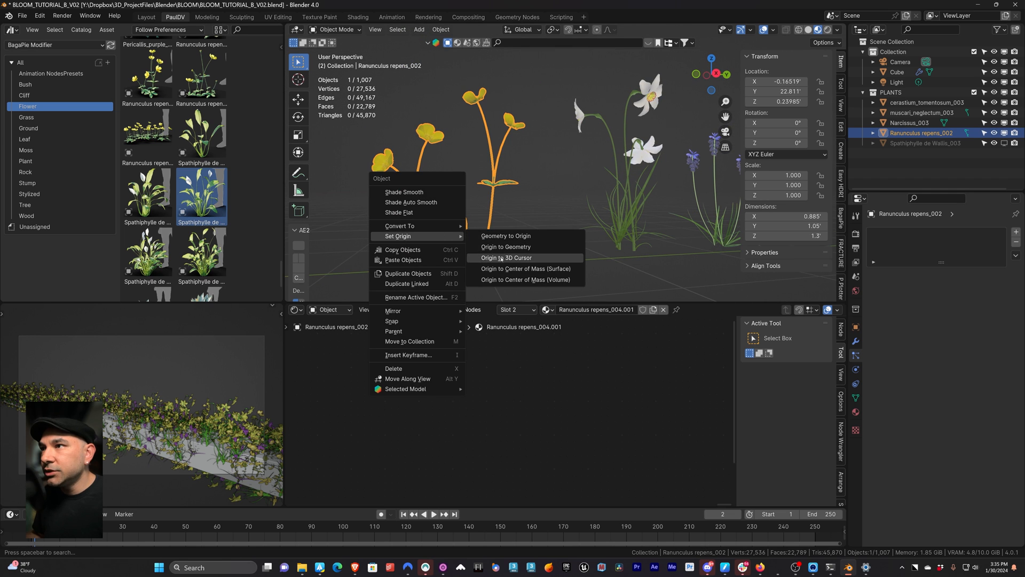
click(505, 257)
Apply the scale of the Ranunculus repens_002 plant.
key(ctrl+a)
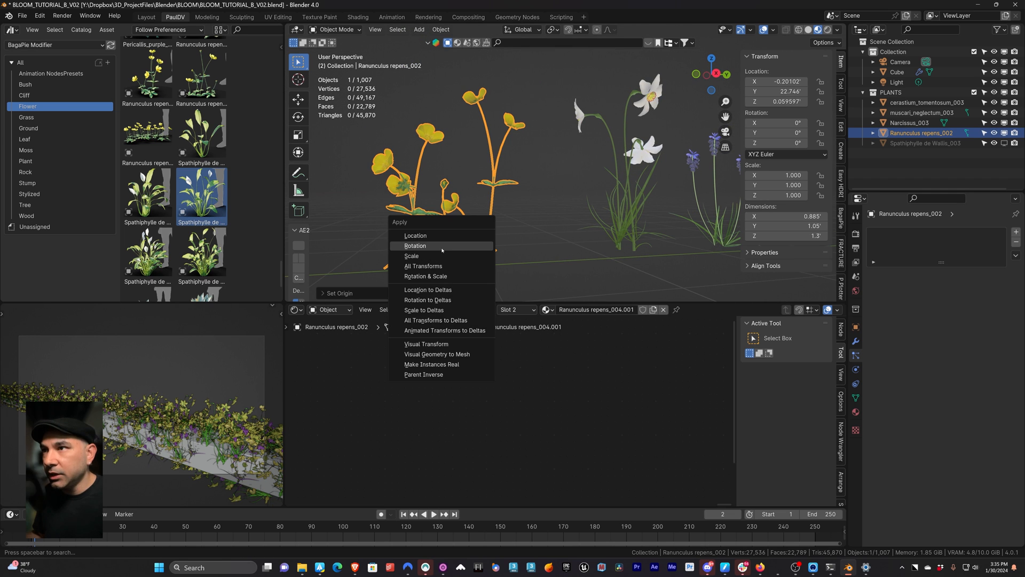
click(411, 258)
key(ctrl+a)
click(418, 259)
Select the railing cube and examine its scattered flowers through the camera and from above.
scroll(453, 214, down, 5)
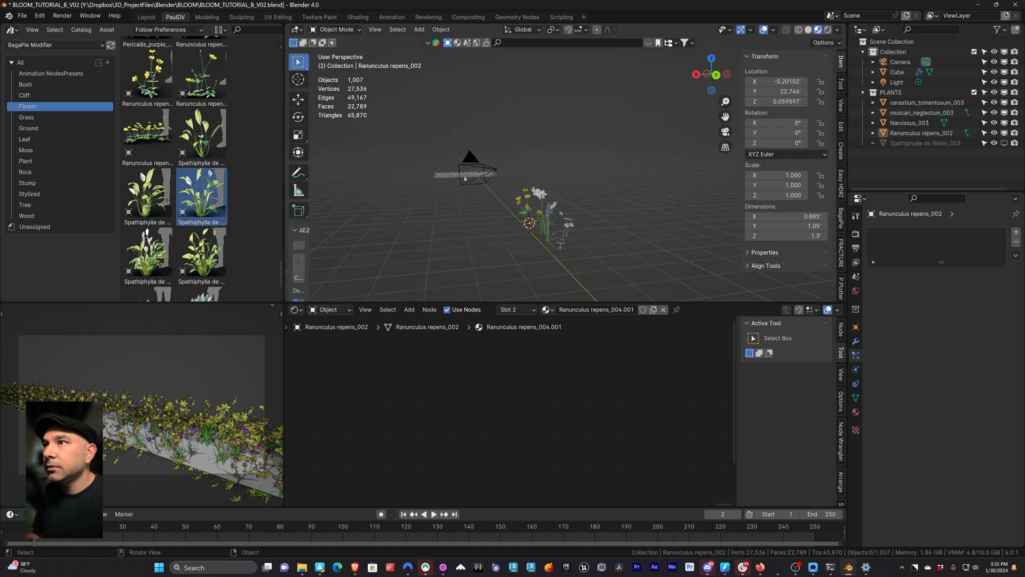
click(455, 178)
key(KP_0)
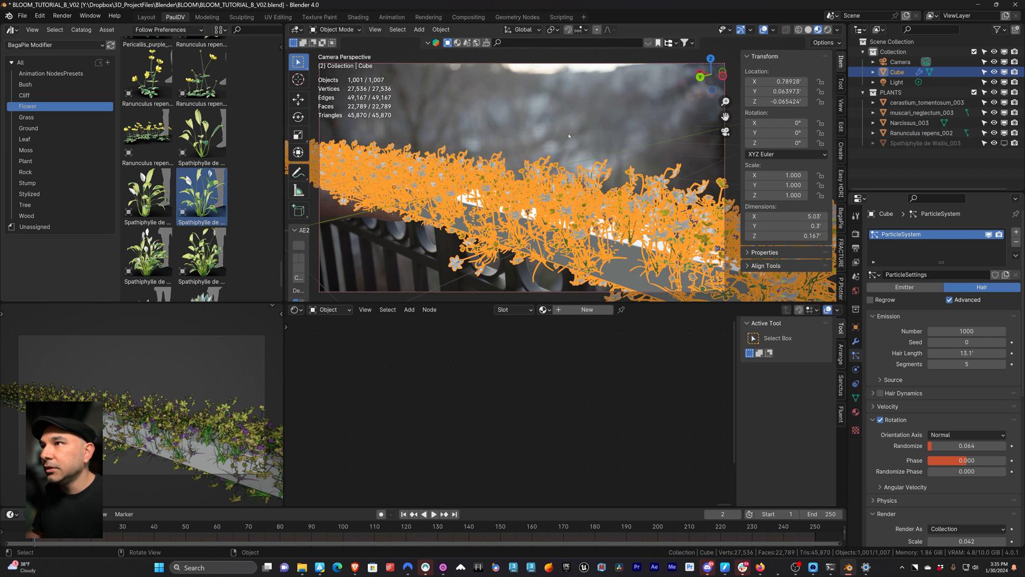
click(569, 136)
scroll(569, 136, up, 4)
middle_drag(566, 141, 528, 194)
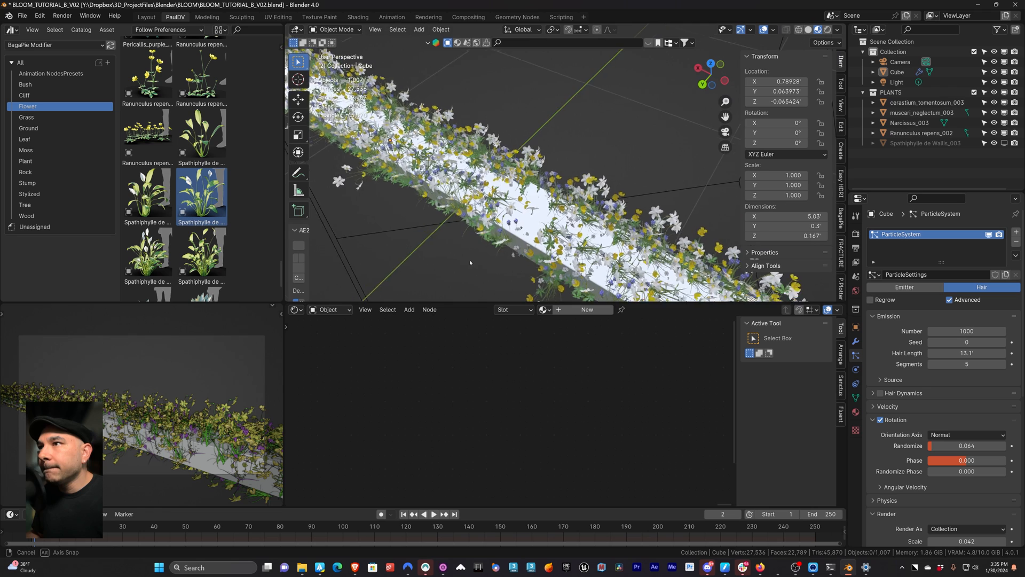
Try to add a loop cut to the railing cube's mesh in Edit Mode, with all its geometry selected.
key(Tab)
scroll(528, 194, down, 2)
key(a)
key(ctrl+r)
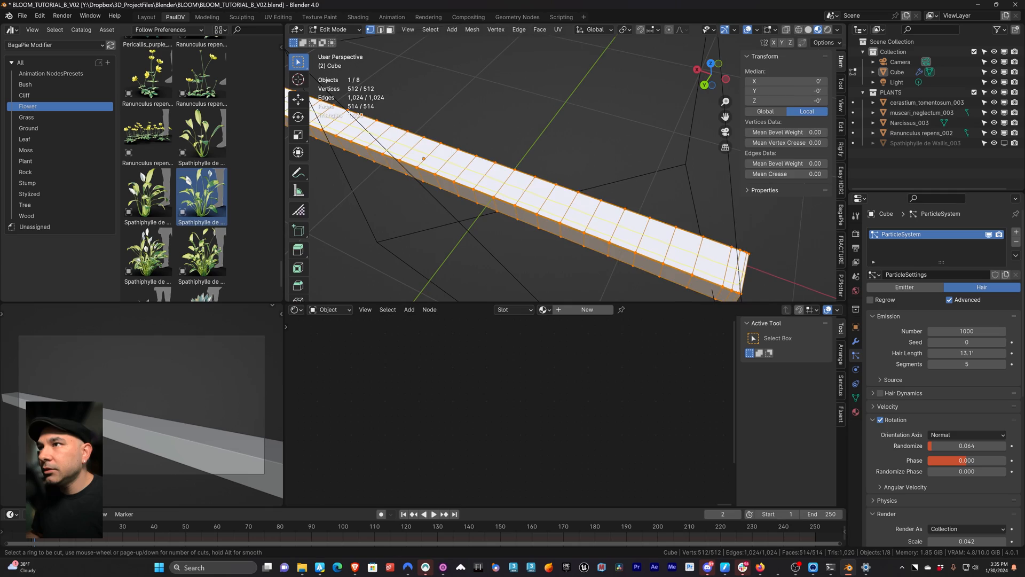
key(Escape)
key(Tab)
Set the seed of the railing cube's particle system to 27.
scroll(467, 235, up, 4)
mouse_move(466, 248)
middle_down()
mouse_move(468, 208)
mouse_move(472, 248)
middle_up()
drag(964, 342, 978, 343)
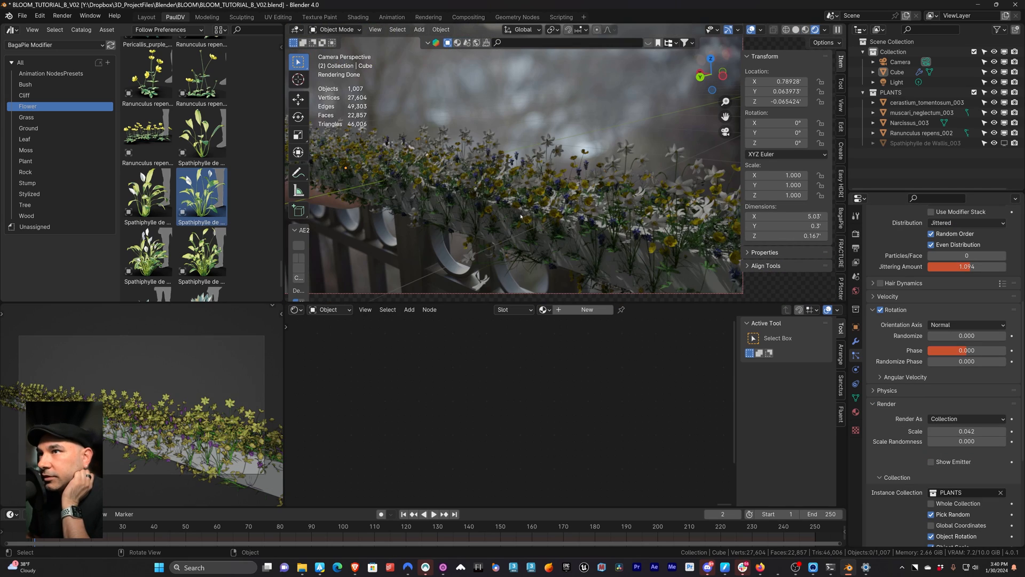
Try one step more Particles/Face in the jittered particle distribution and return the value to 0.
scroll(521, 216, up, 1)
scroll(521, 216, down, 1)
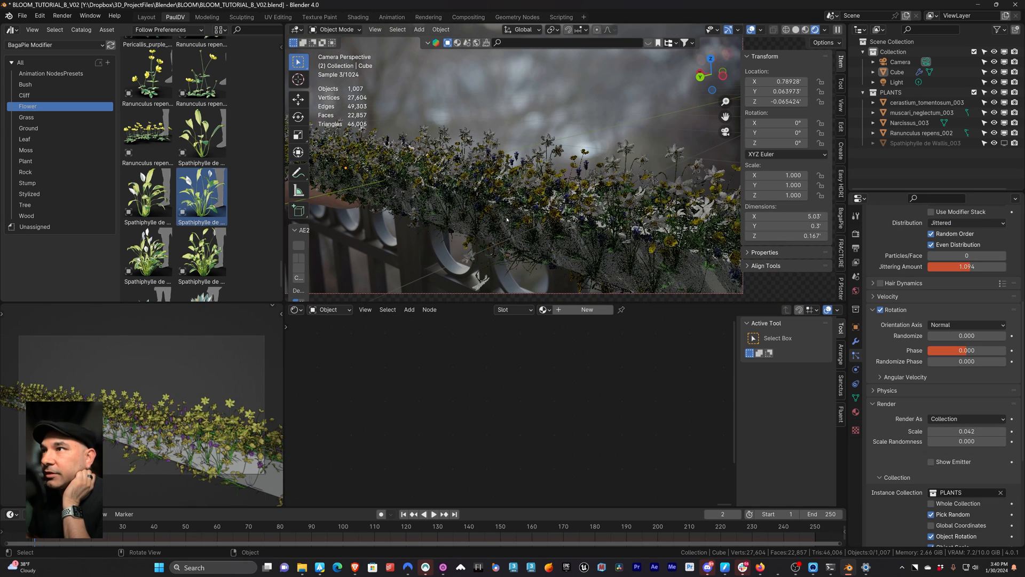
scroll(889, 242, up, 2)
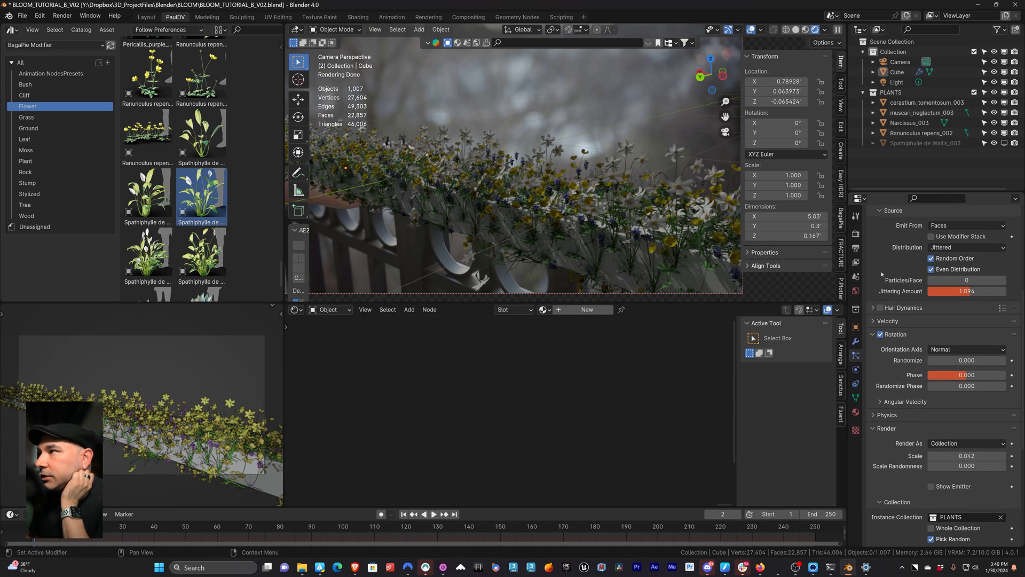
scroll(882, 274, up, 2)
click(1003, 310)
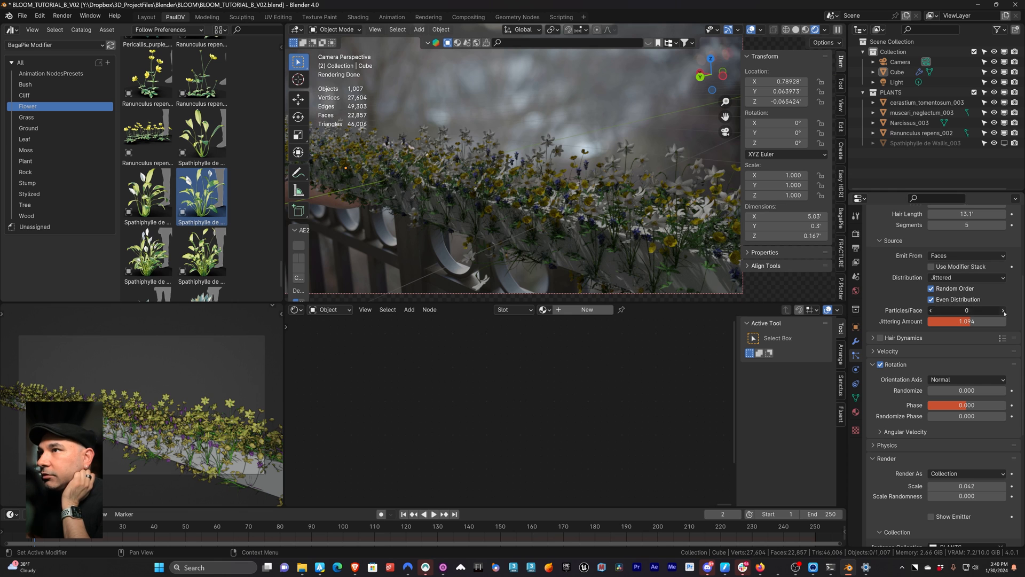
click(931, 310)
Set the seed of the railing cube's particle system to 52 to vary the flower placement.
scroll(937, 299, up, 2)
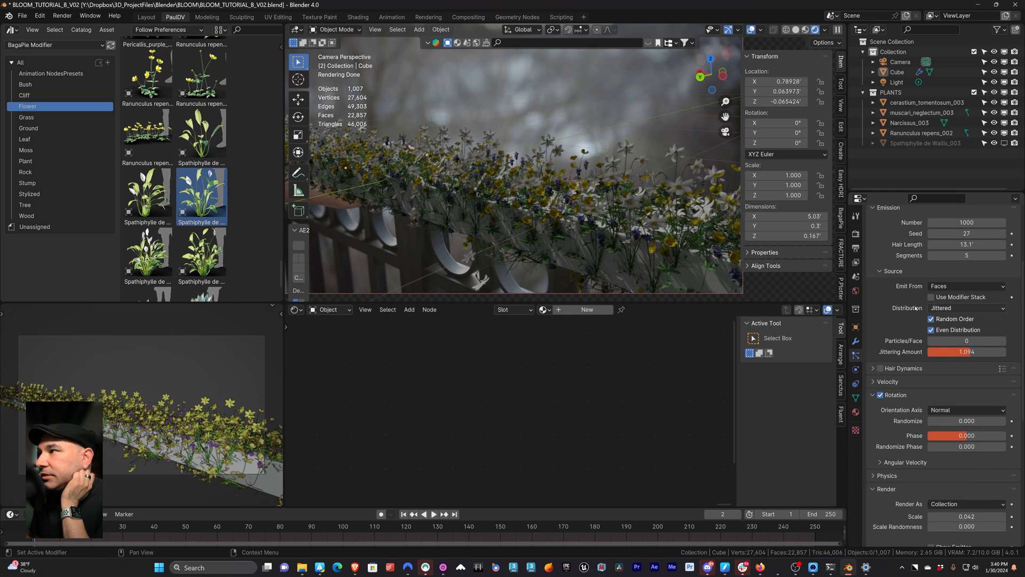
scroll(892, 288, up, 2)
drag(965, 276, 1000, 276)
scroll(519, 214, up, 2)
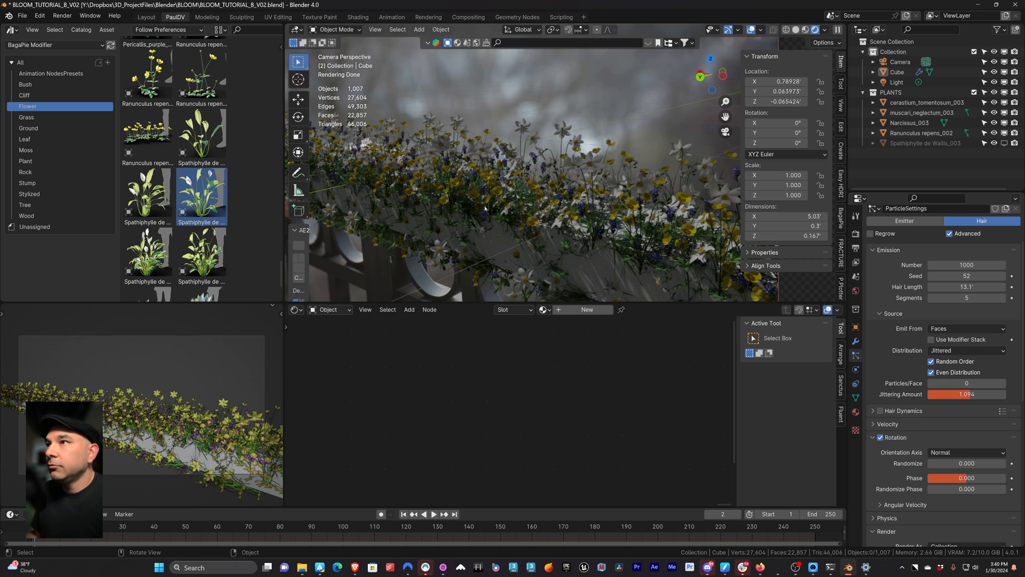
Set the railing particles' rotation Randomize to 0.158, Phase to -0.007 and Randomize Phase to 0.047.
scroll(516, 204, up, 3)
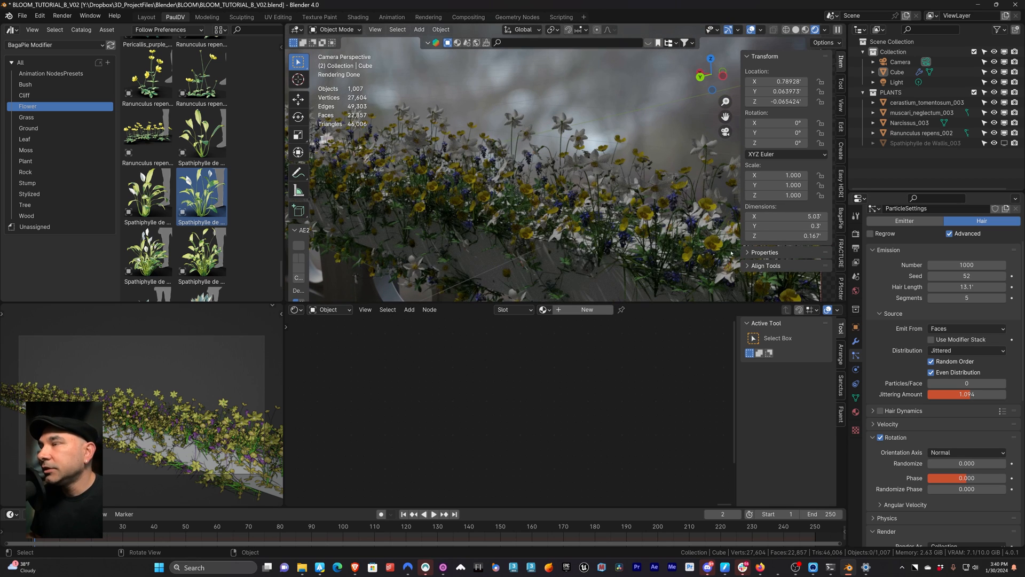
scroll(887, 374, down, 5)
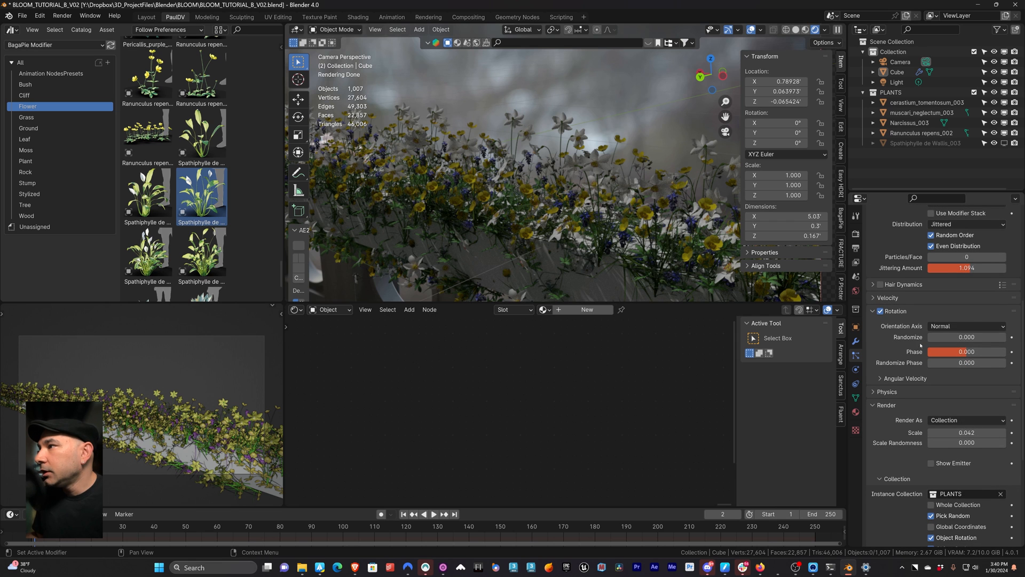
click(941, 326)
click(942, 326)
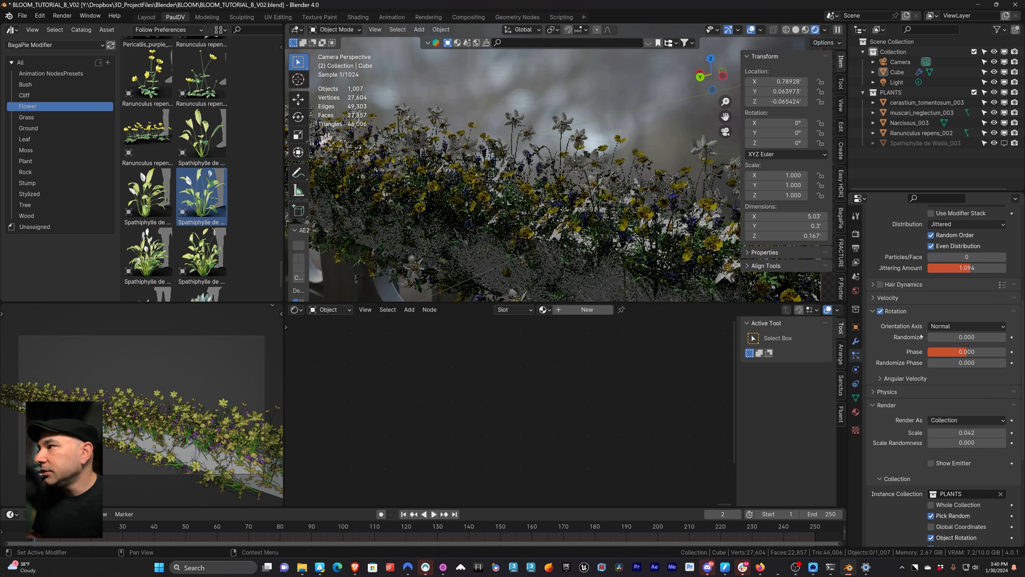
mouse_move(953, 337)
mouse_down()
mouse_move(964, 337)
mouse_move(959, 363)
mouse_move(943, 351)
mouse_move(971, 337)
mouse_move(959, 337)
mouse_up()
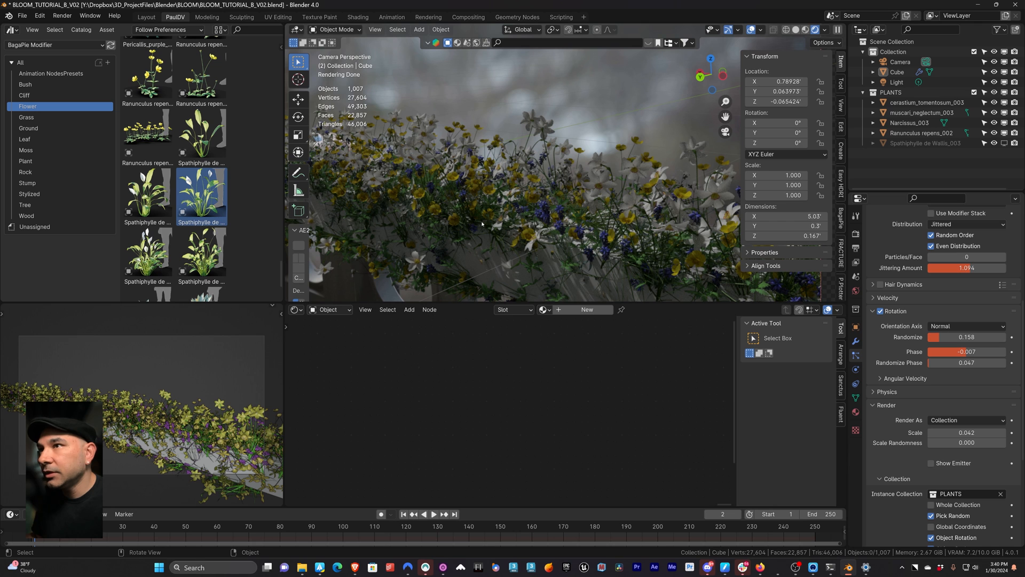
Set the number of emitted particles on the railing cube to 1500.
scroll(934, 224, up, 8)
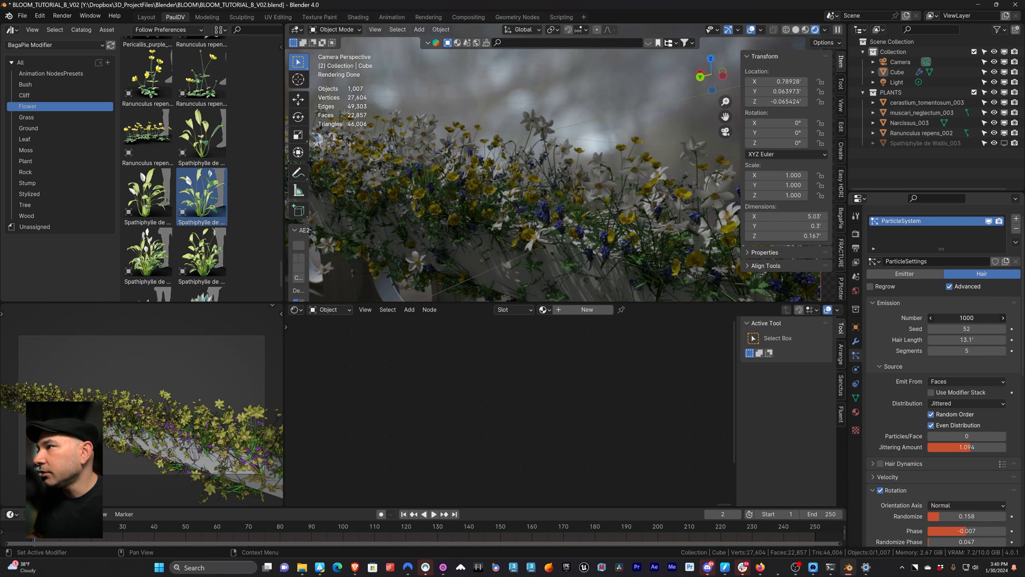
key(Return)
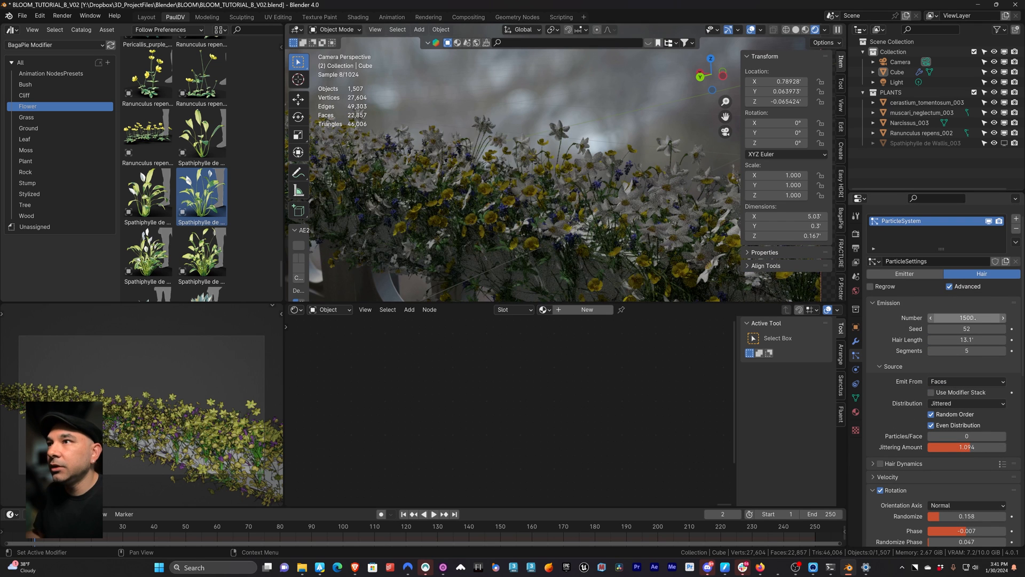
scroll(489, 231, down, 3)
scroll(709, 272, up, 3)
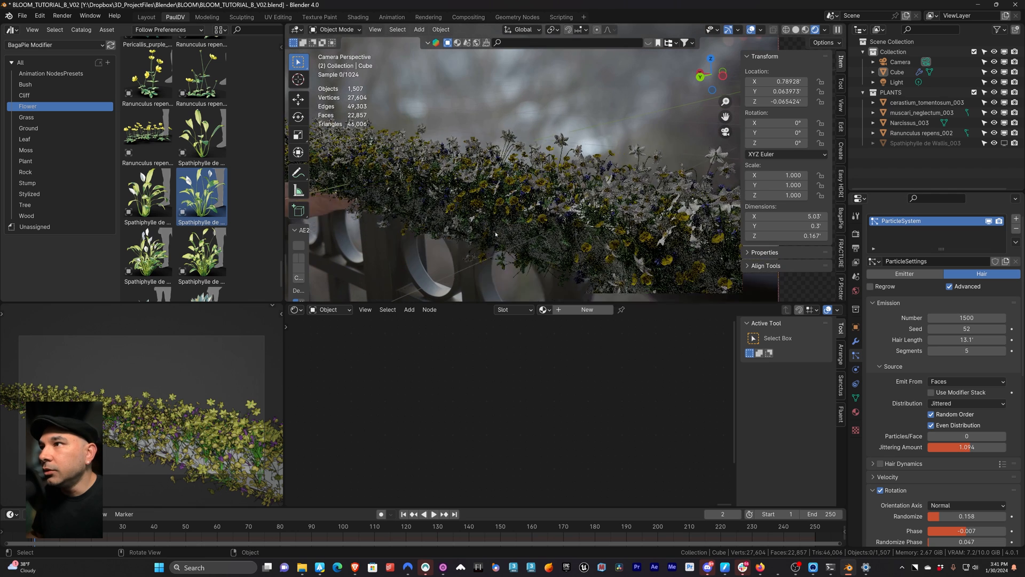
Set the particles' Scale Randomness to 0.406 and enlarge their render Scale to 0.062.
scroll(891, 421, down, 8)
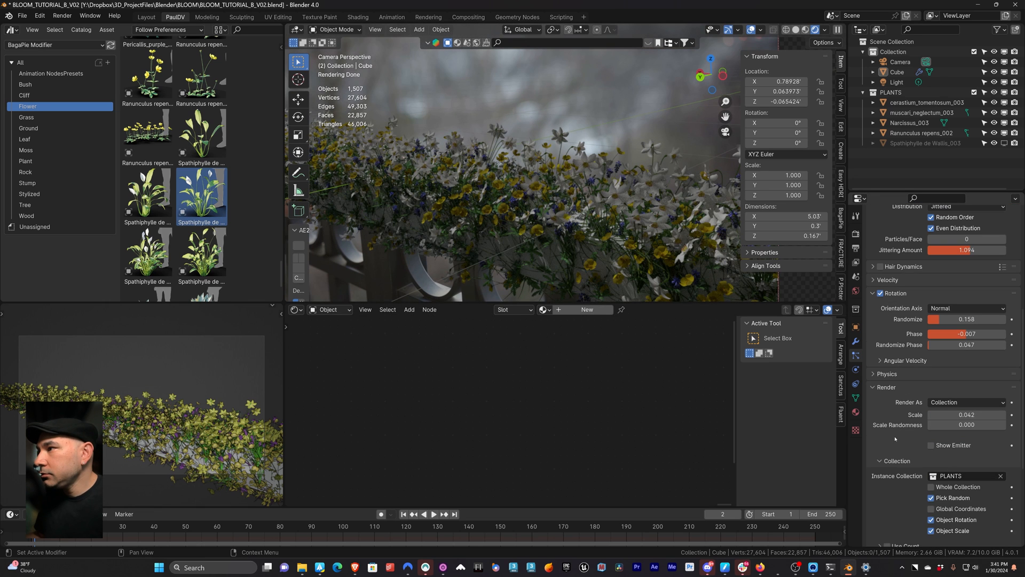
scroll(895, 439, down, 4)
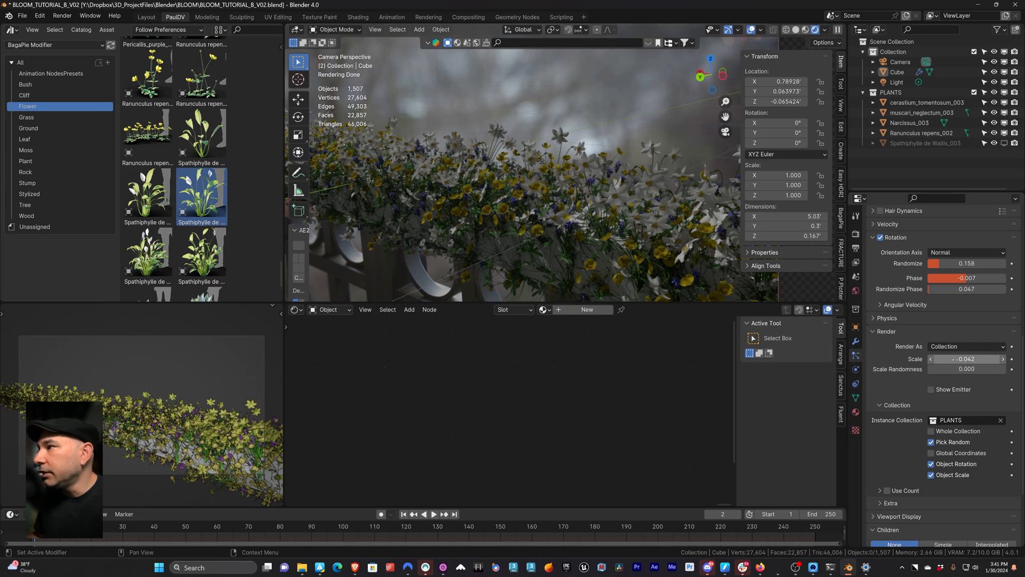
drag(955, 369, 978, 359)
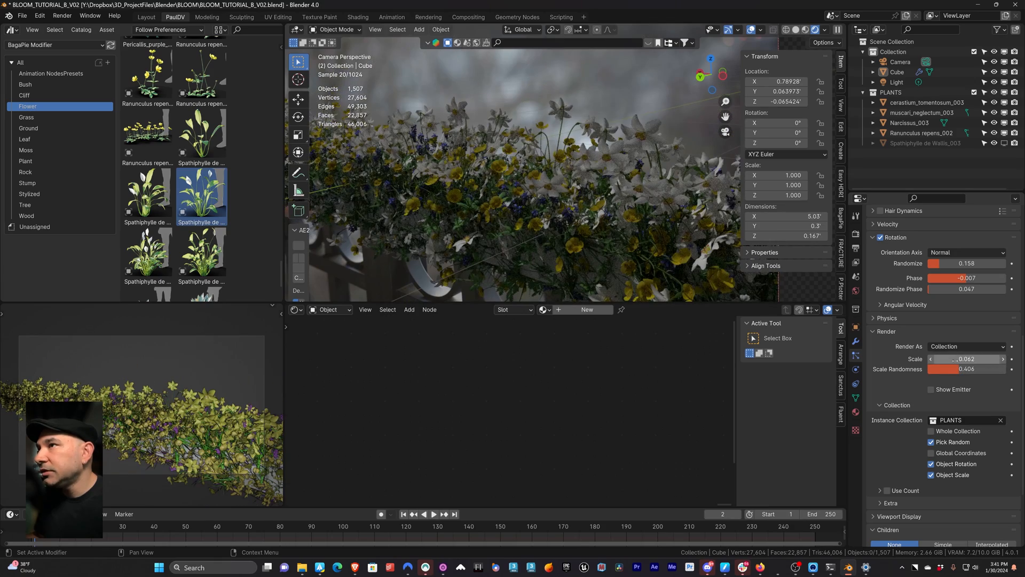
Set the render Scale of the scattered plants to 0.05 and check their size against the footage.
text(.0)
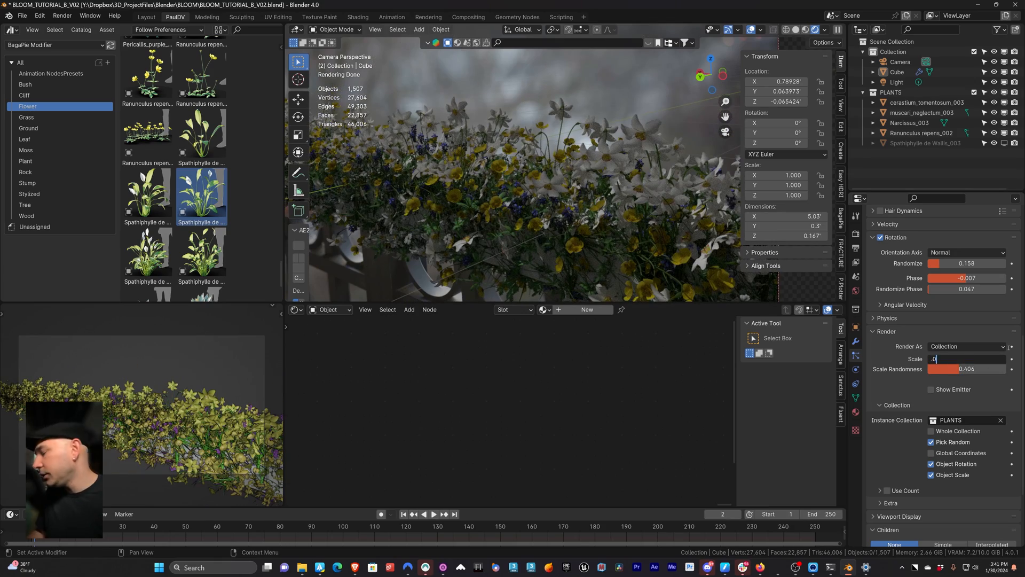
text(5)
key(Return)
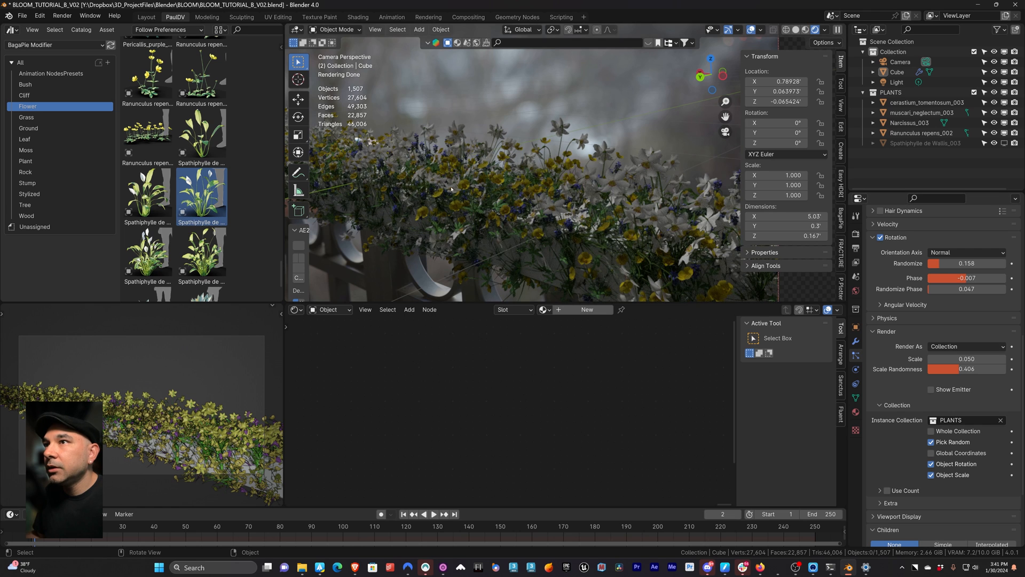
scroll(451, 188, down, 2)
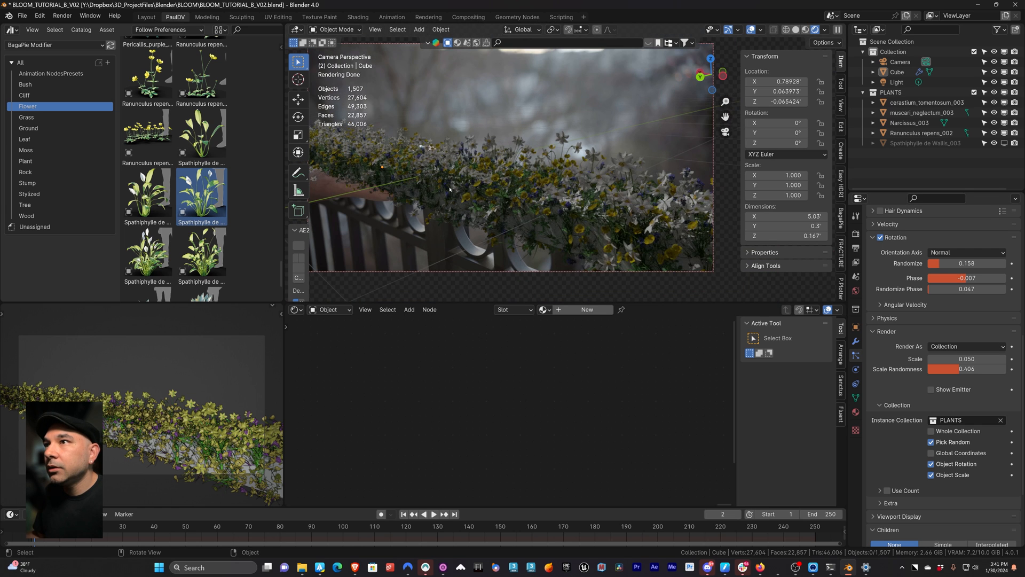
scroll(449, 189, up, 1)
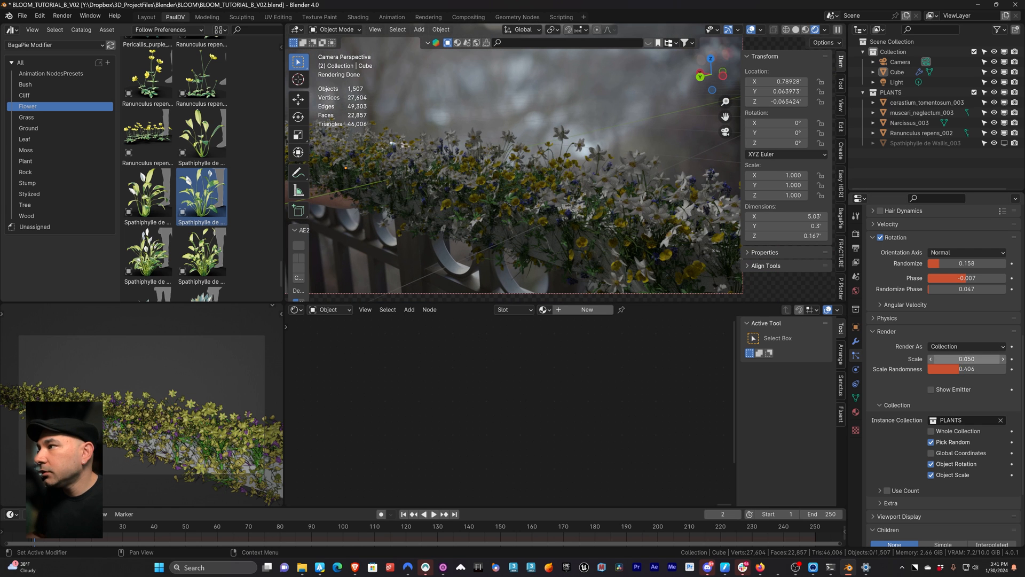
Set the render Scale of the scattered plants to 0.06.
click(964, 357)
text(.06)
key(Return)
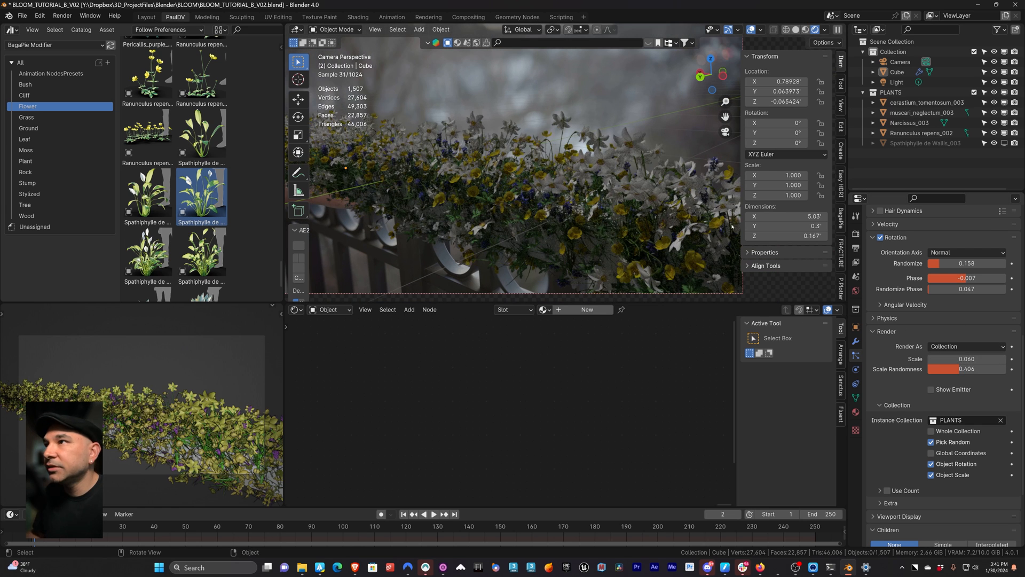
Toggle Pick Random and Object Rotation for the PLANTS instance collection off and back on to compare the scatter.
scroll(900, 364, down, 1)
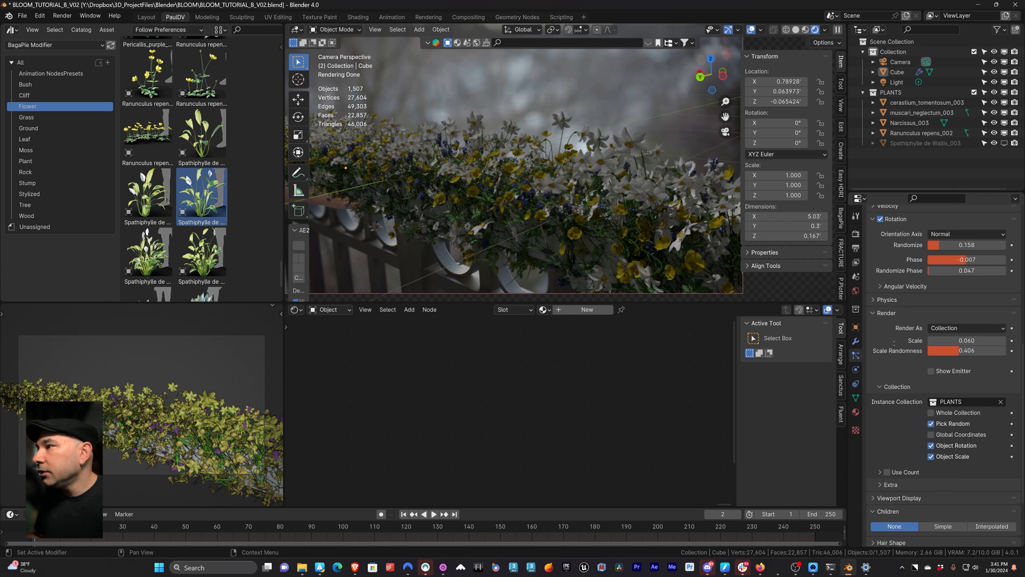
click(948, 420)
click(947, 419)
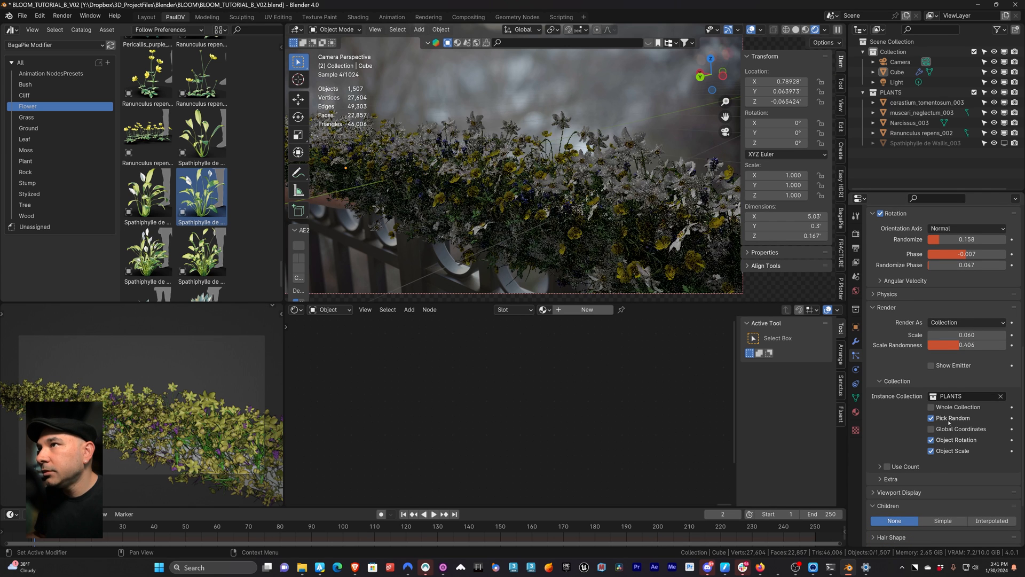
click(946, 441)
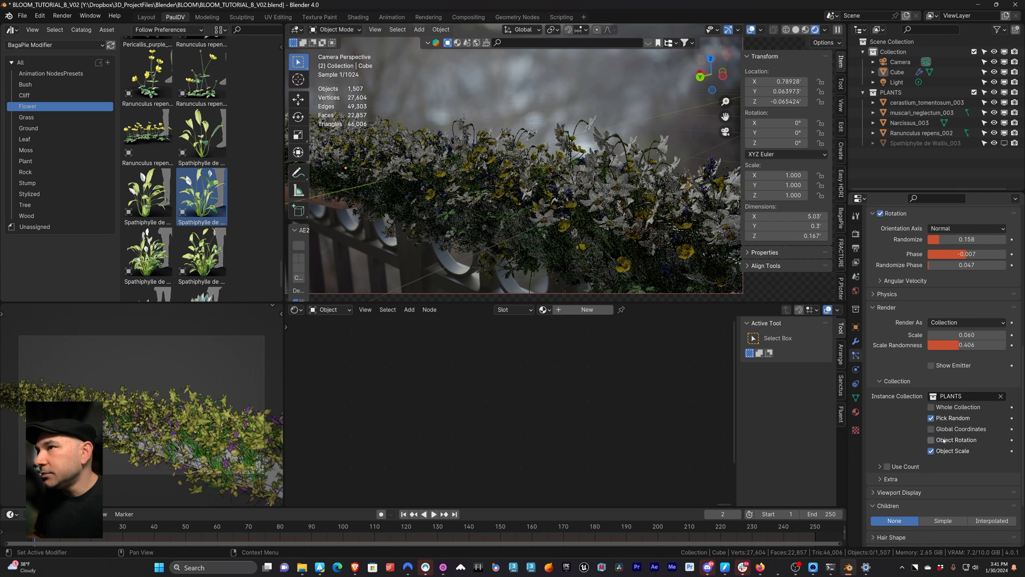
click(946, 441)
click(945, 441)
click(944, 441)
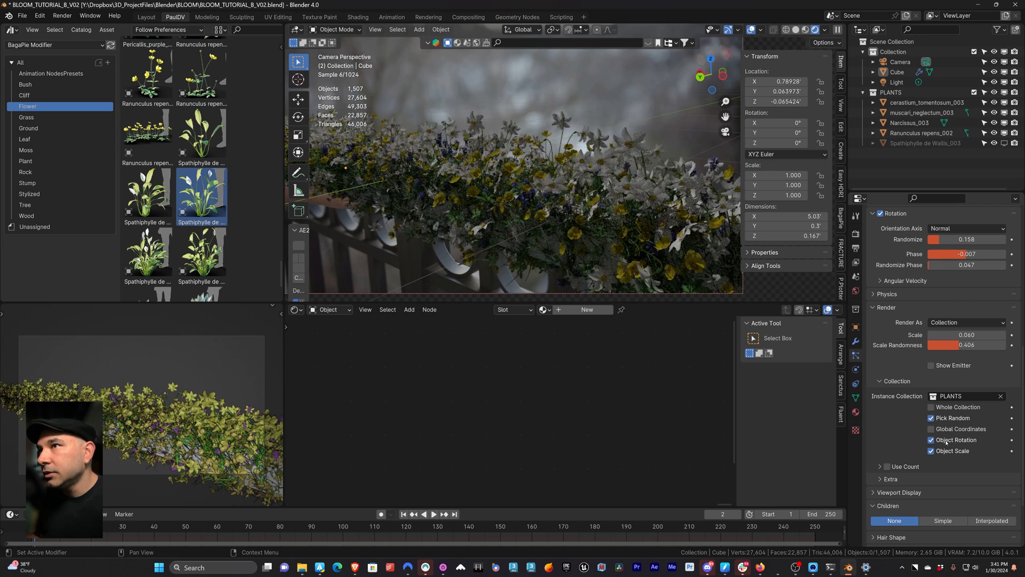
Raise the particle rotation's Randomize value to 0.181 and check the flowers in the camera view.
drag(944, 241, 946, 242)
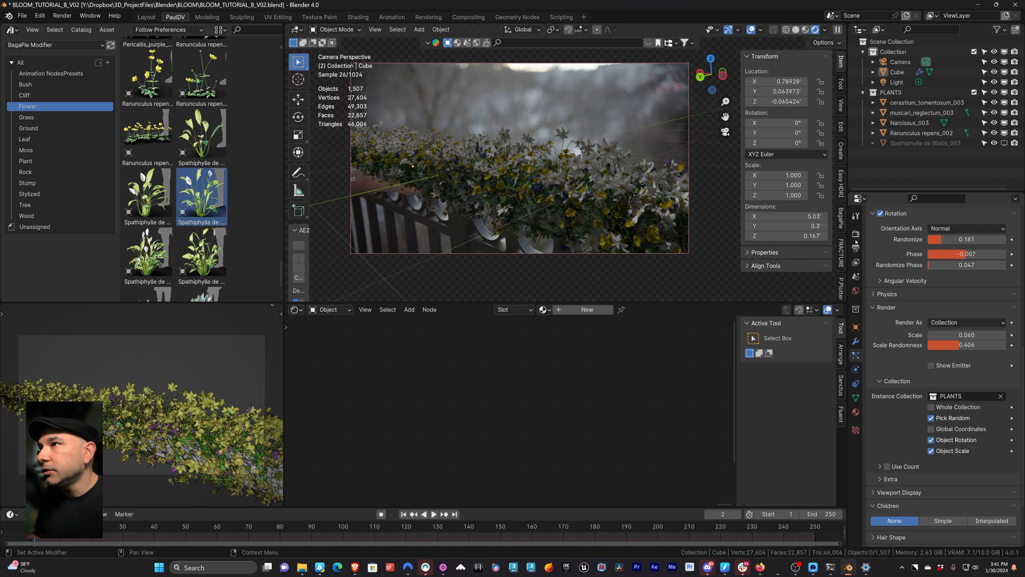
scroll(542, 188, up, 3)
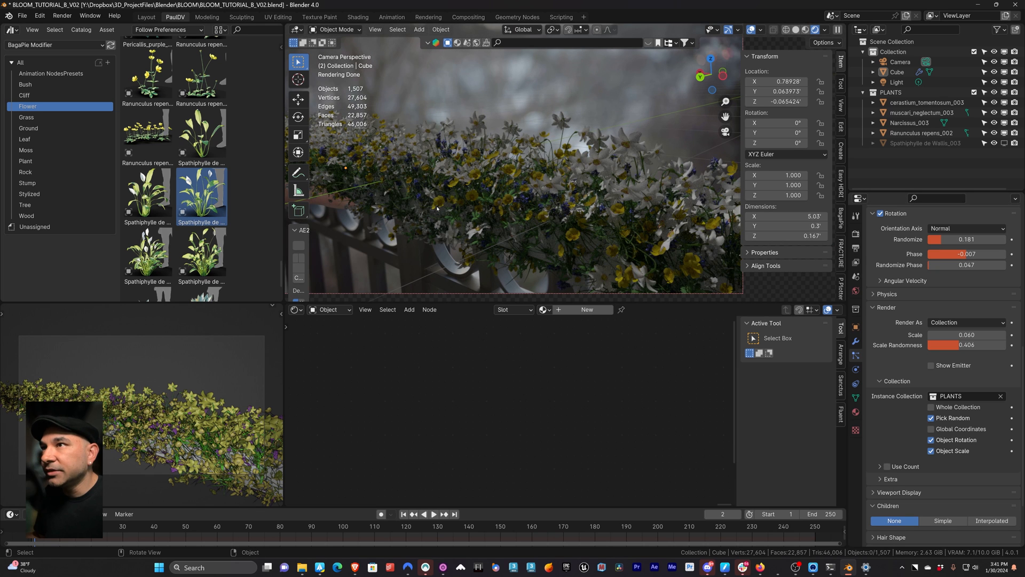
scroll(549, 198, down, 1)
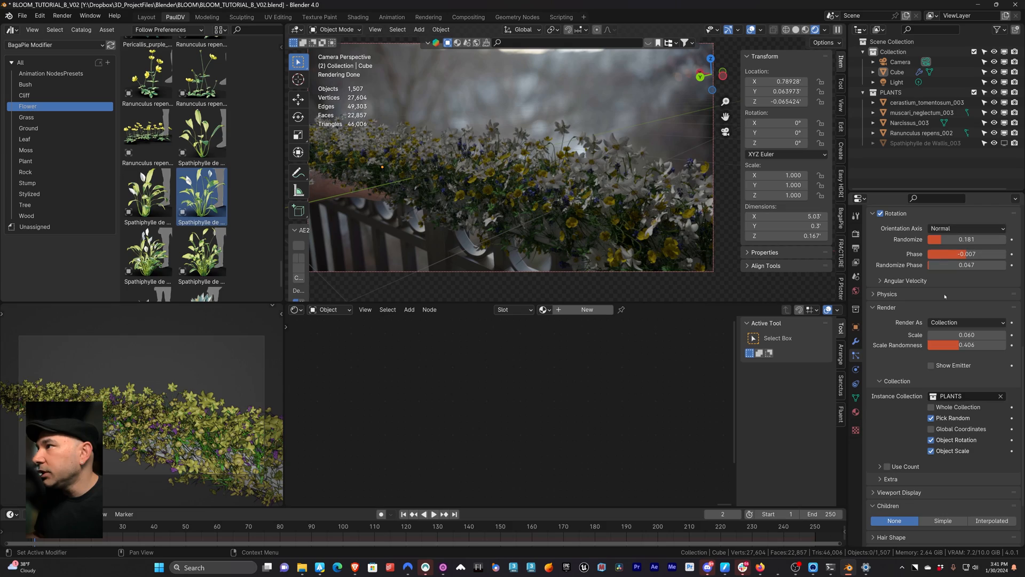
Set rotation Randomize to 0.195, Phase to 0.047 and Randomize Phase to 0.060, trying Pick Random off and re-enabling it.
click(951, 422)
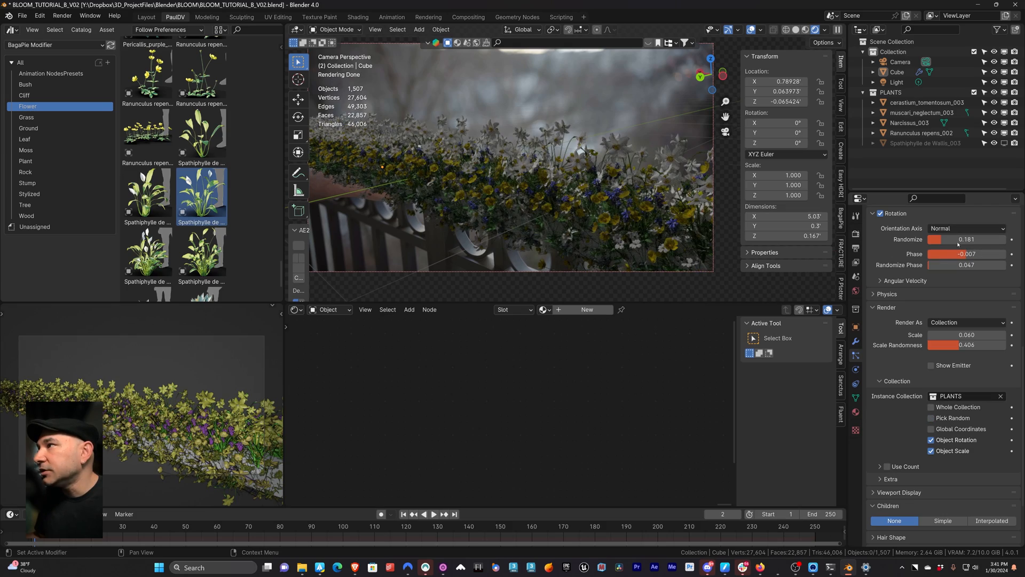
drag(947, 241, 930, 267)
click(931, 418)
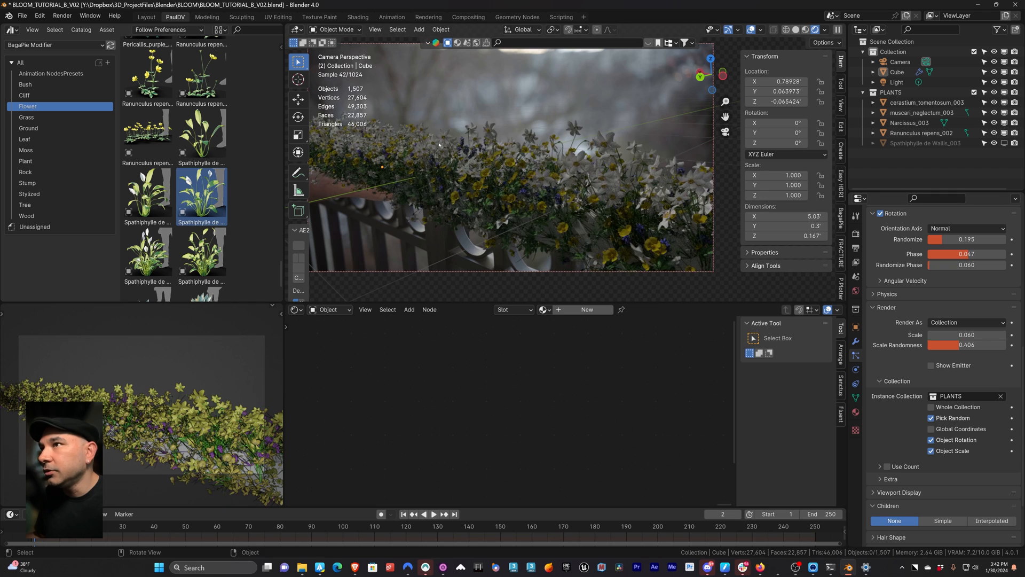
scroll(440, 169, up, 1)
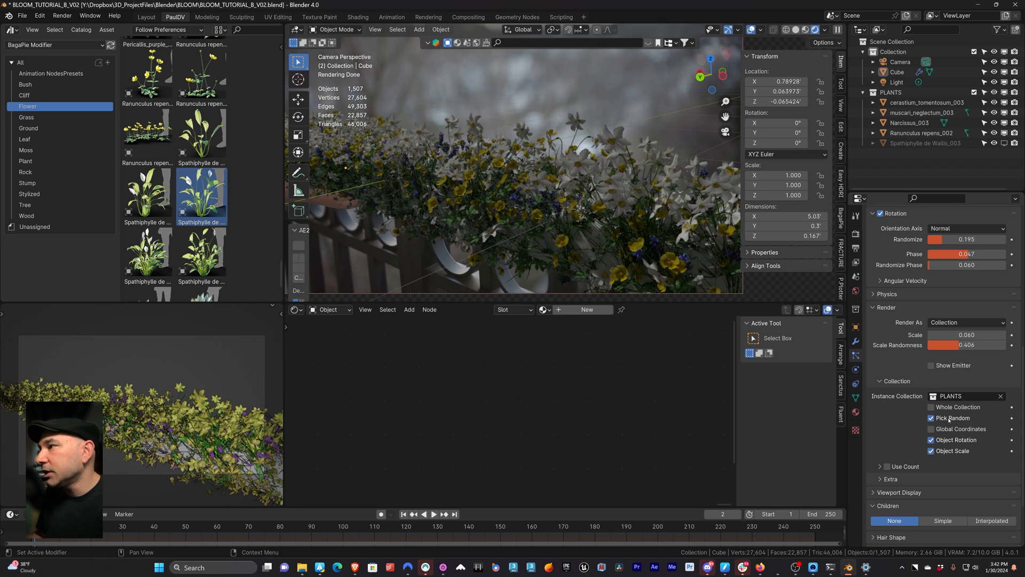
scroll(484, 179, up, 3)
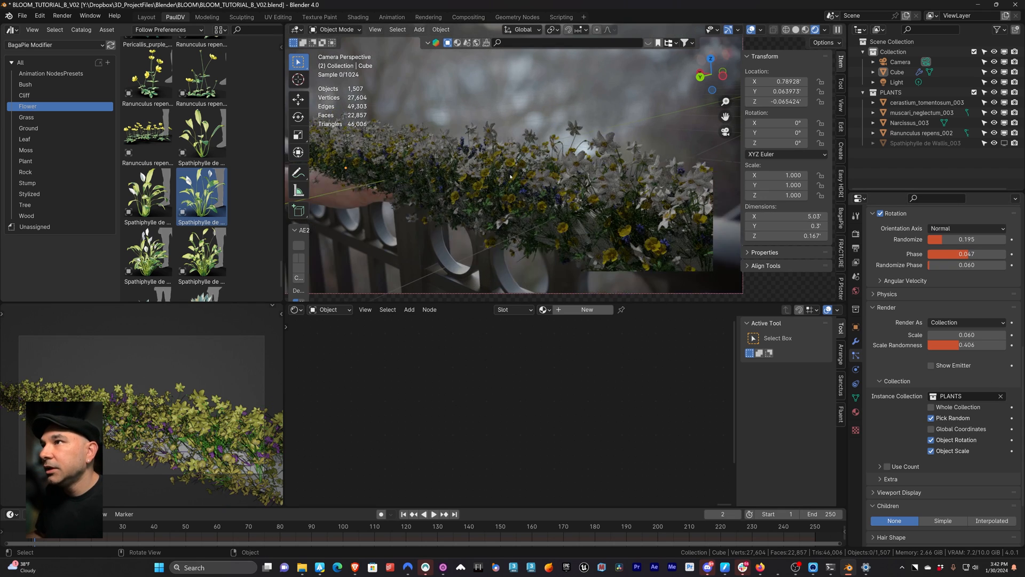
scroll(468, 194, down, 4)
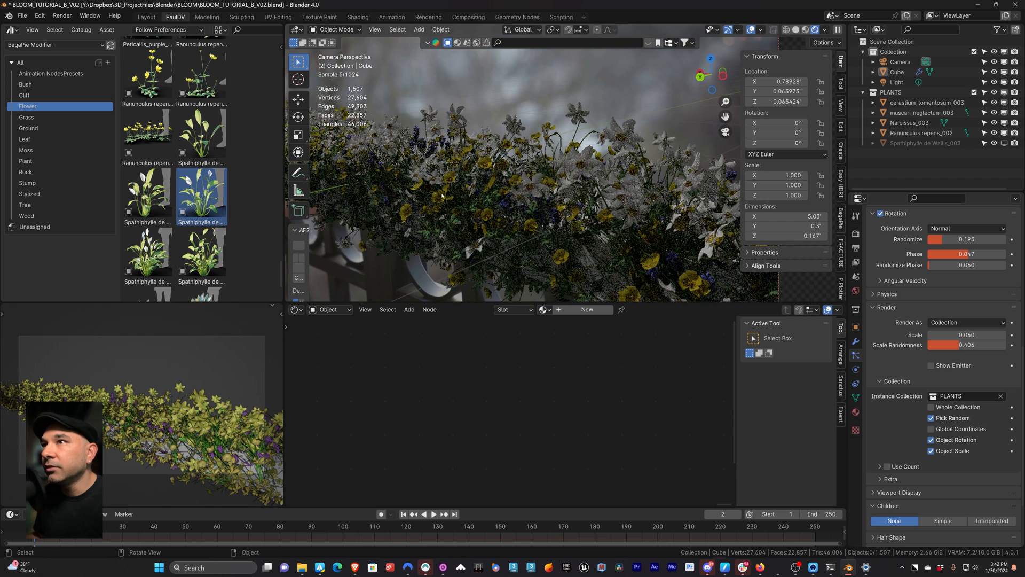
Hide the railing cube's particle system in the viewport and switch the 3D view to solid shading.
scroll(890, 431, up, 5)
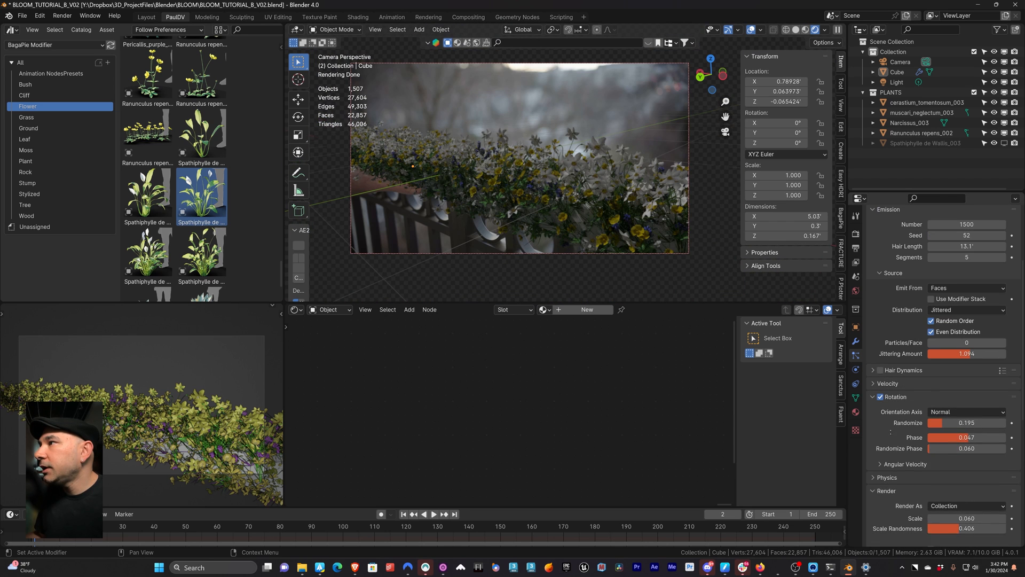
scroll(890, 431, up, 5)
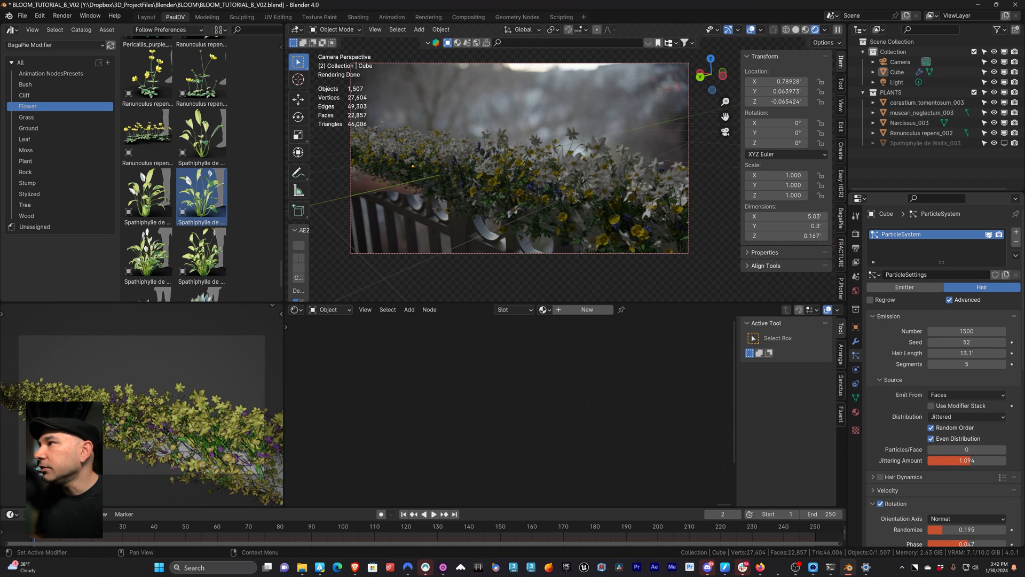
click(989, 234)
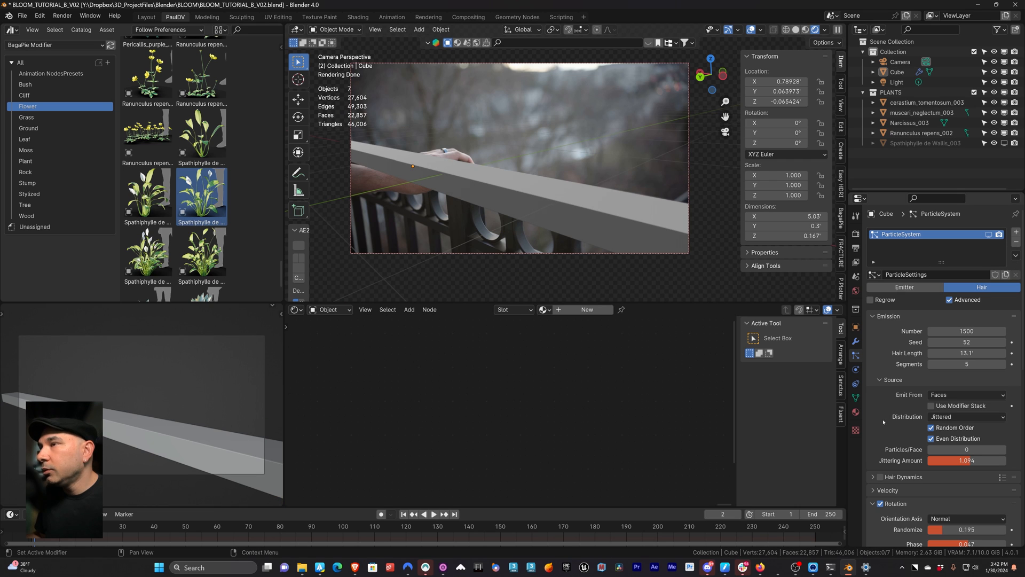
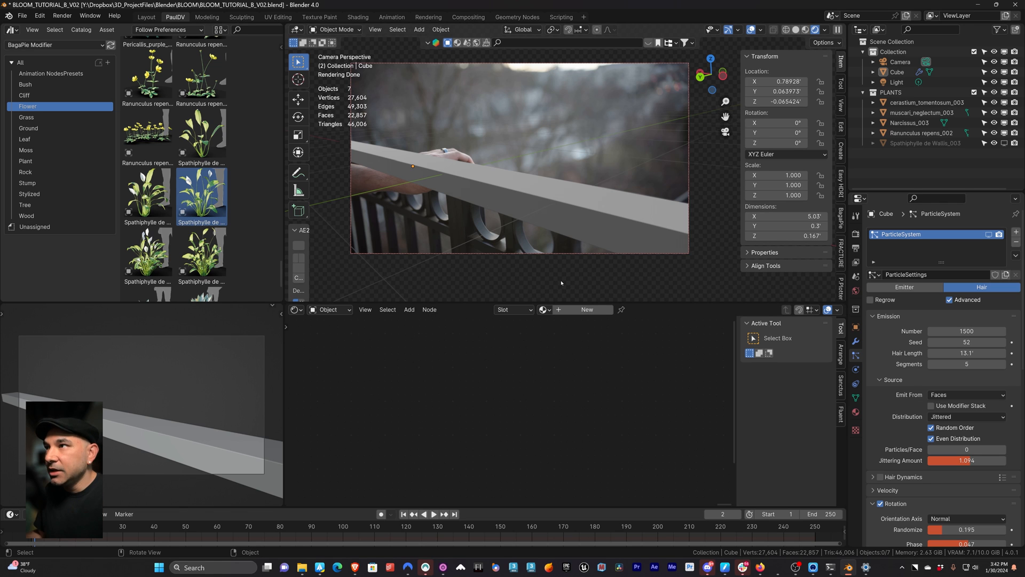
click(795, 30)
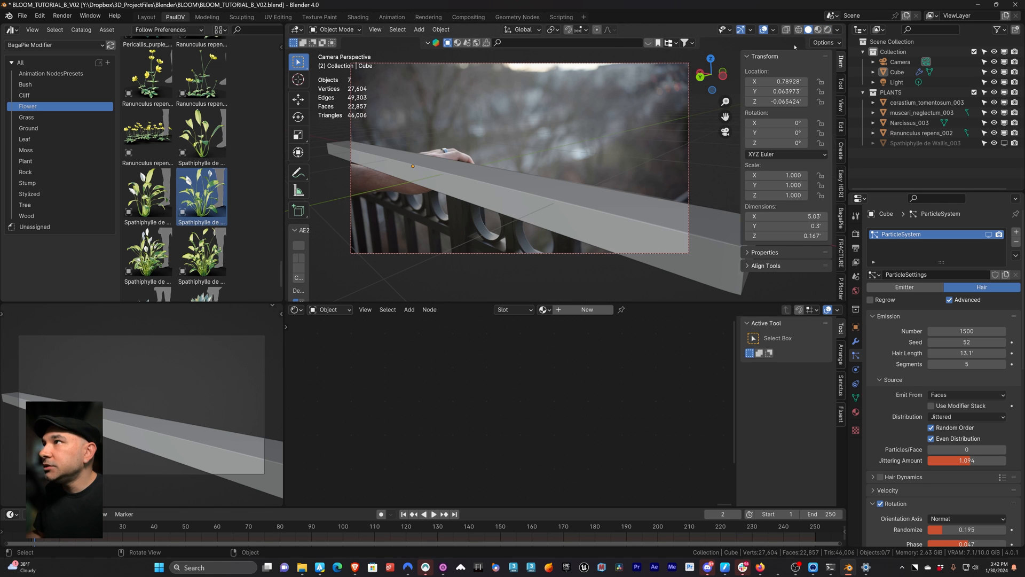
Leave the camera view, select the cerastium plant among the source plants and show them in right orthographic view.
middle_drag(516, 225, 479, 231)
scroll(464, 229, down, 15)
shift+middle_drag(393, 197, 561, 186)
scroll(571, 193, up, 9)
middle_drag(620, 207, 606, 208)
click(515, 169)
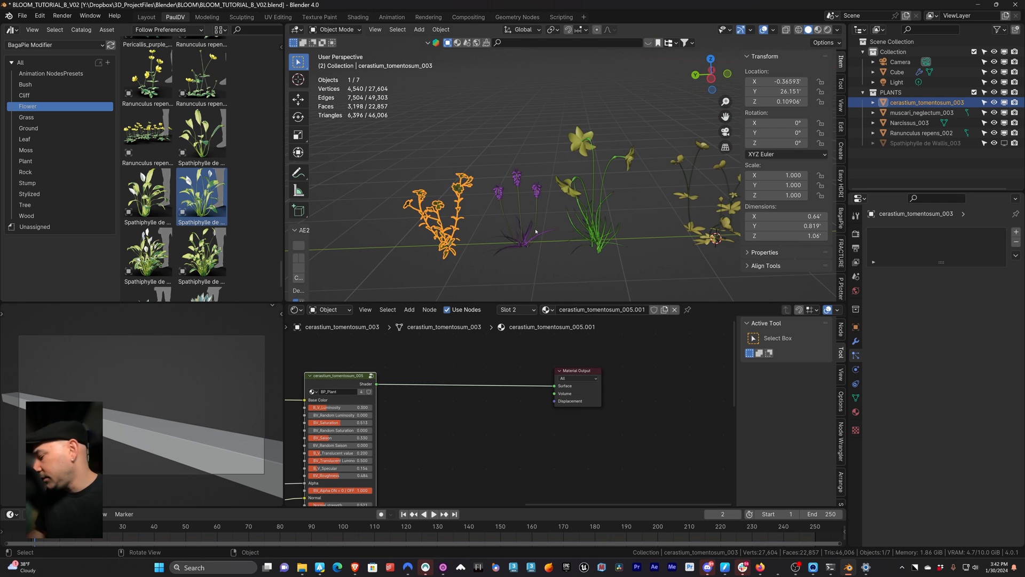
key(KP_3)
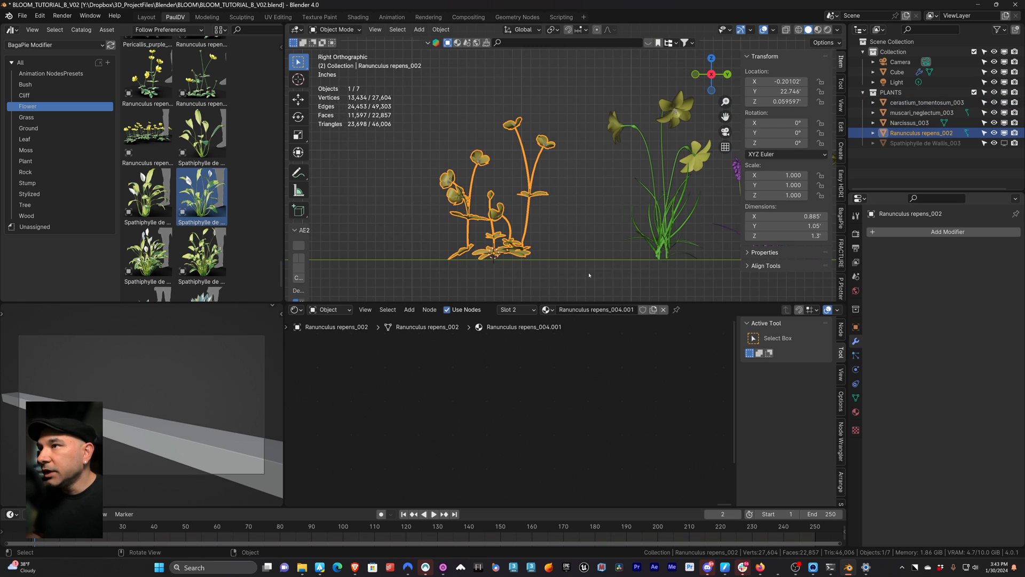
Add a Displace modifier to the Ranunculus repens_002 plant and set its displacement direction to X.
click(588, 275)
click(528, 220)
click(916, 233)
click(904, 229)
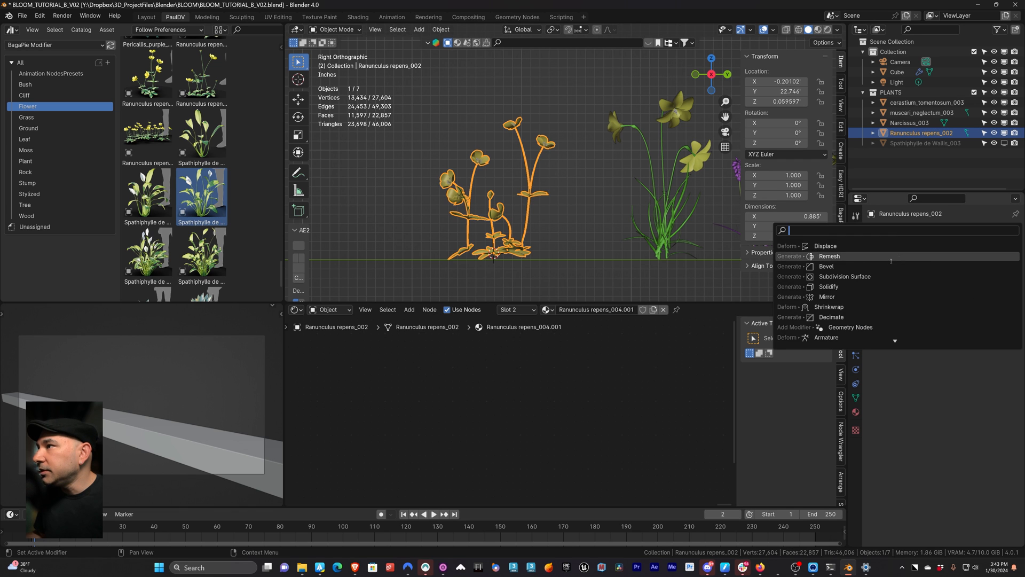
click(892, 246)
scroll(570, 212, down, 5)
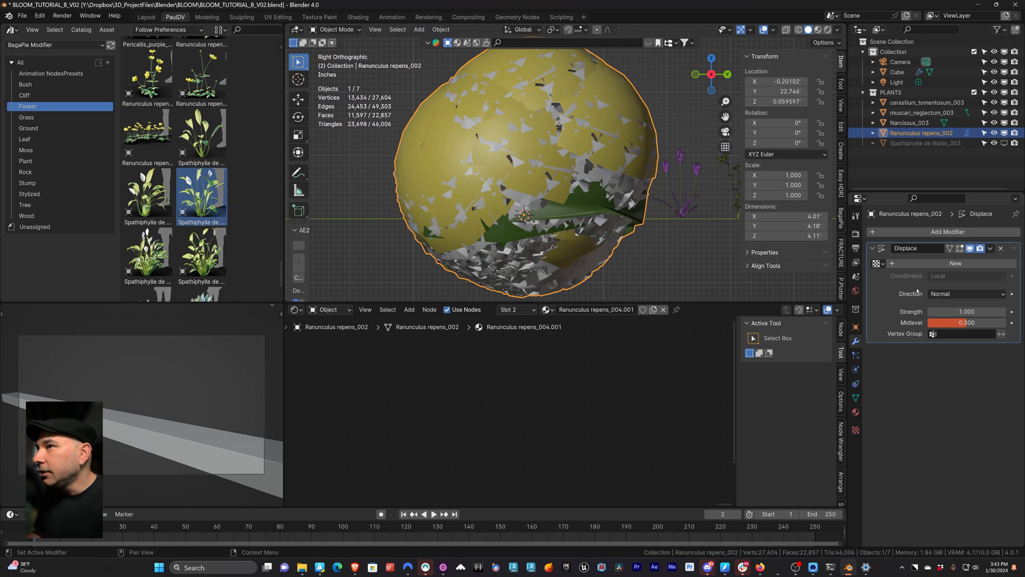
click(941, 294)
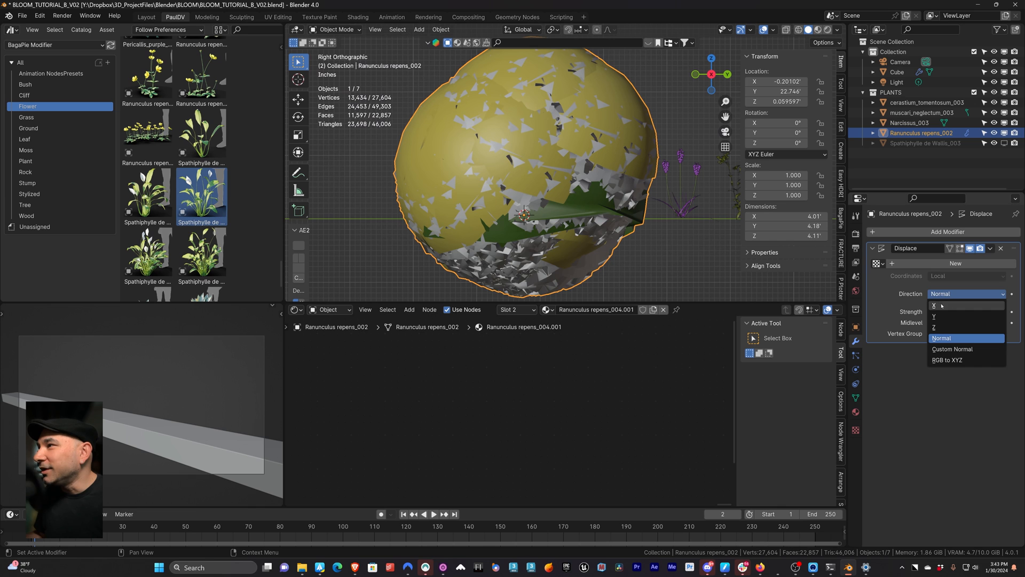
click(943, 294)
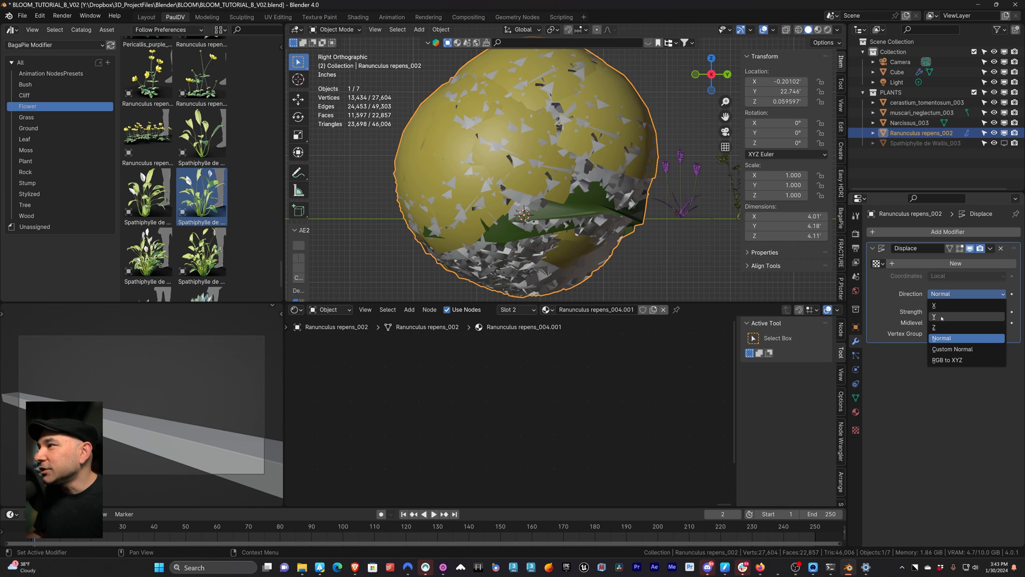
click(939, 305)
middle_drag(611, 195, 516, 265)
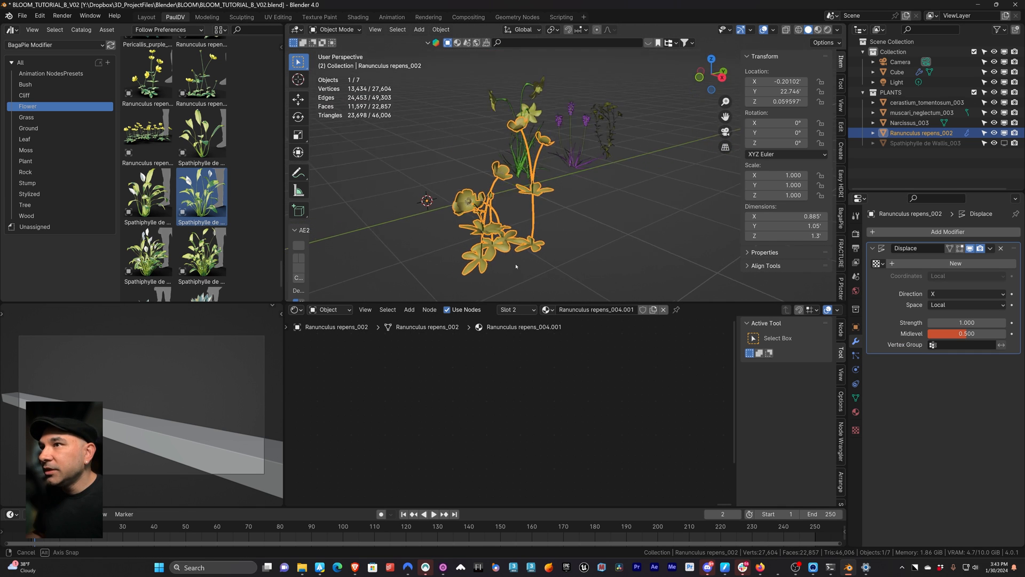
Try a different Displace strength on the Ranunculus plant, and settle it at 0.1.
drag(955, 322, 907, 322)
middle_drag(454, 214, 484, 218)
click(941, 322)
text(.)
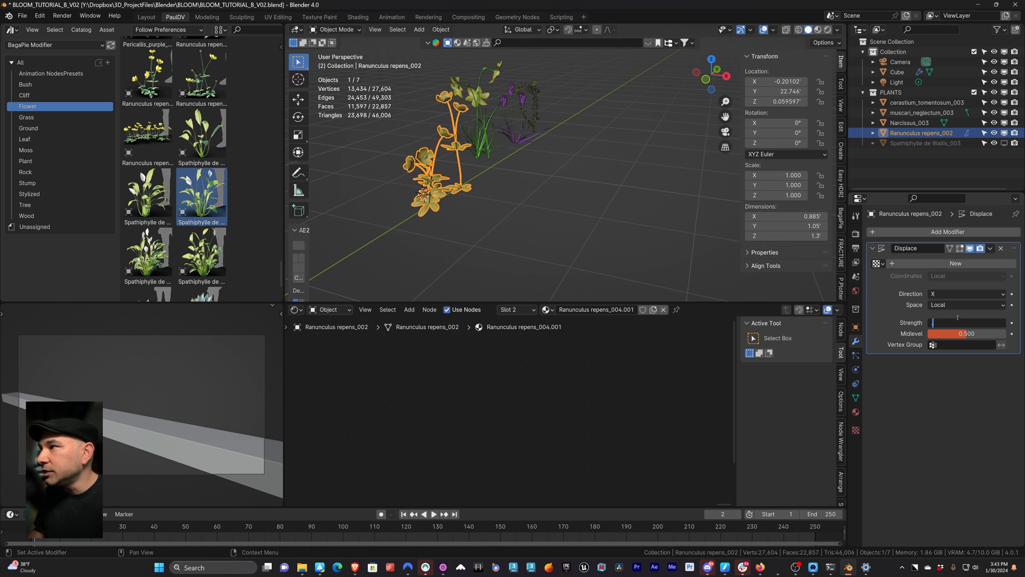
text(1)
key(Return)
Create a new texture for the Displace modifier and set its type to Clouds.
click(855, 430)
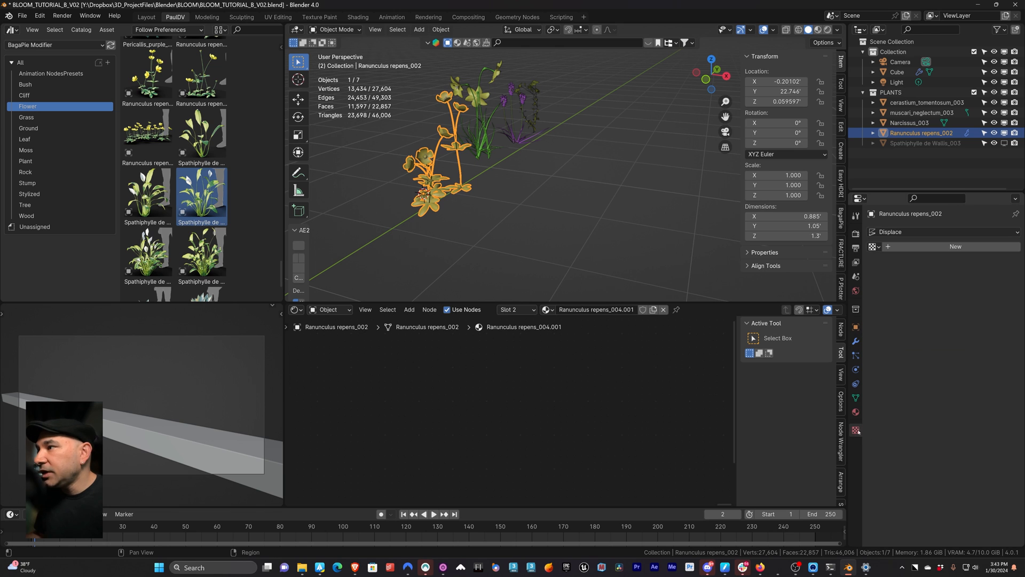
mouse_move(483, 218)
middle_down()
mouse_move(463, 205)
mouse_move(481, 200)
middle_up()
click(955, 246)
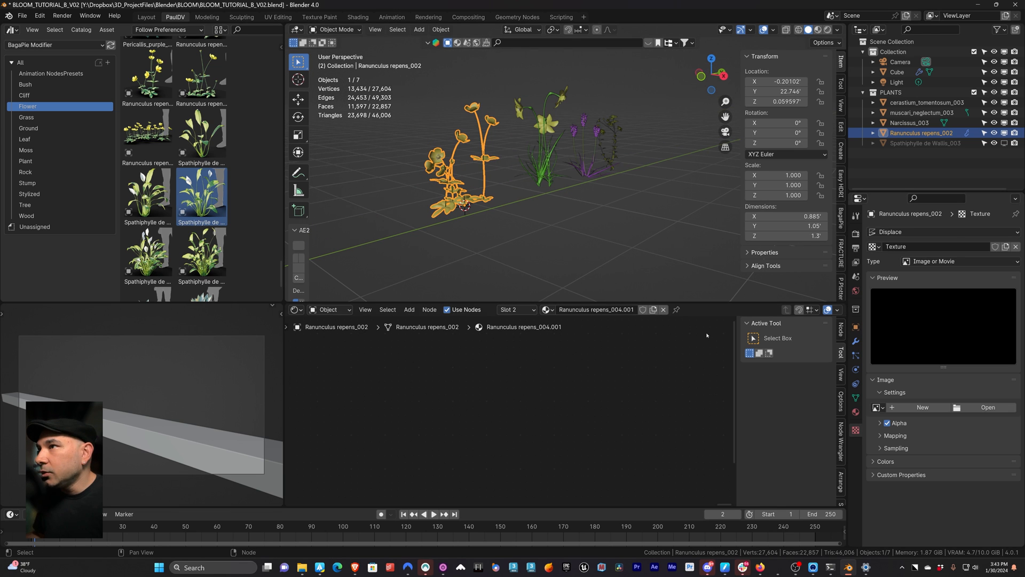
double_click(908, 247)
click(946, 262)
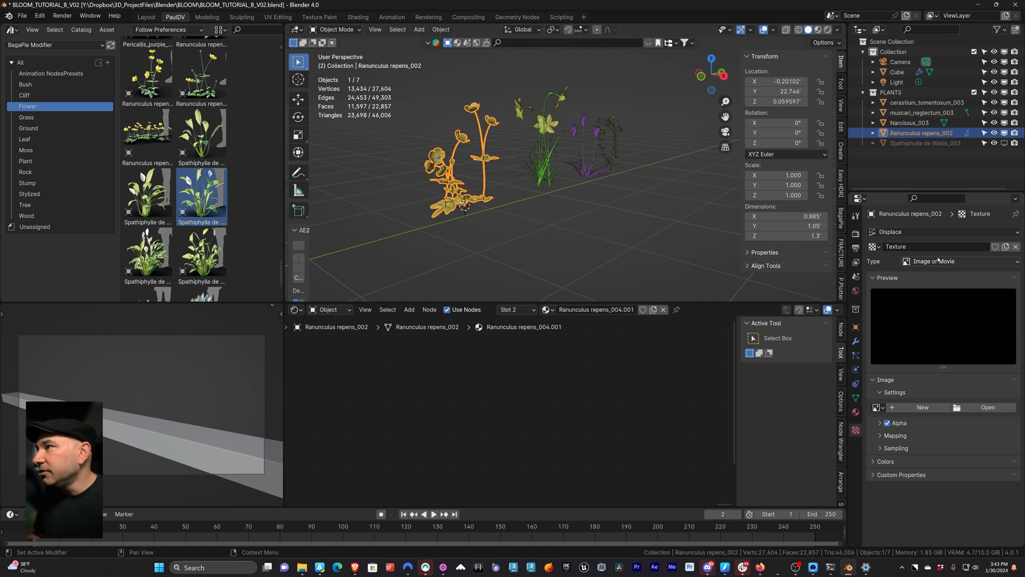
click(946, 262)
click(939, 294)
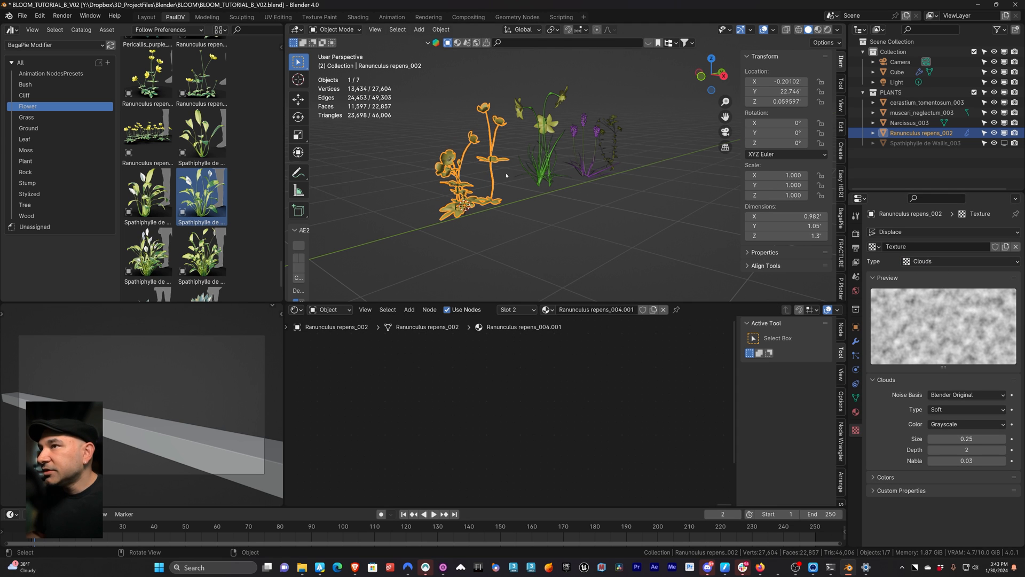
middle_drag(506, 175, 513, 213)
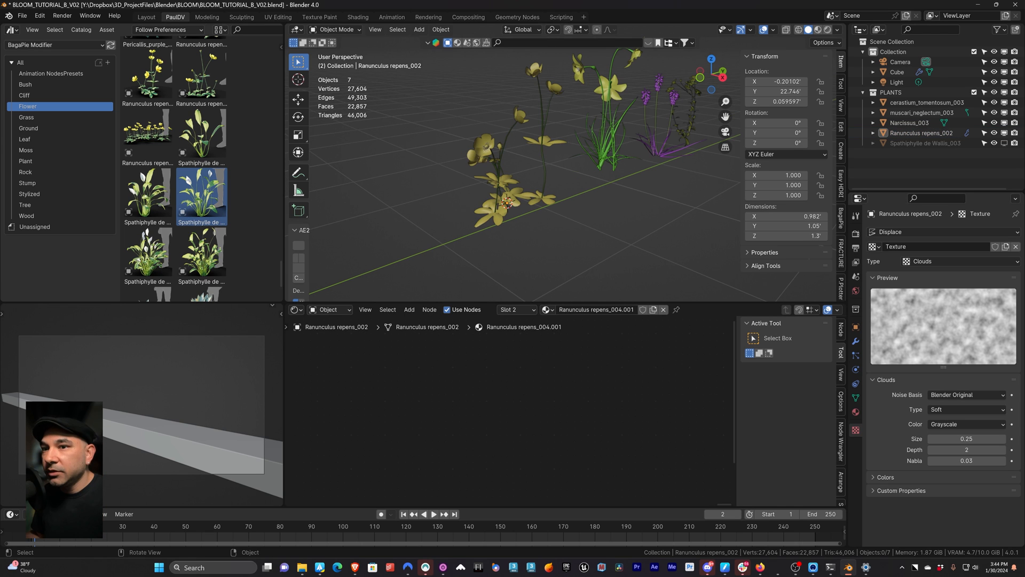
Go back to frame 1 and snap the 3D cursor to the world origin.
key(shift+Left)
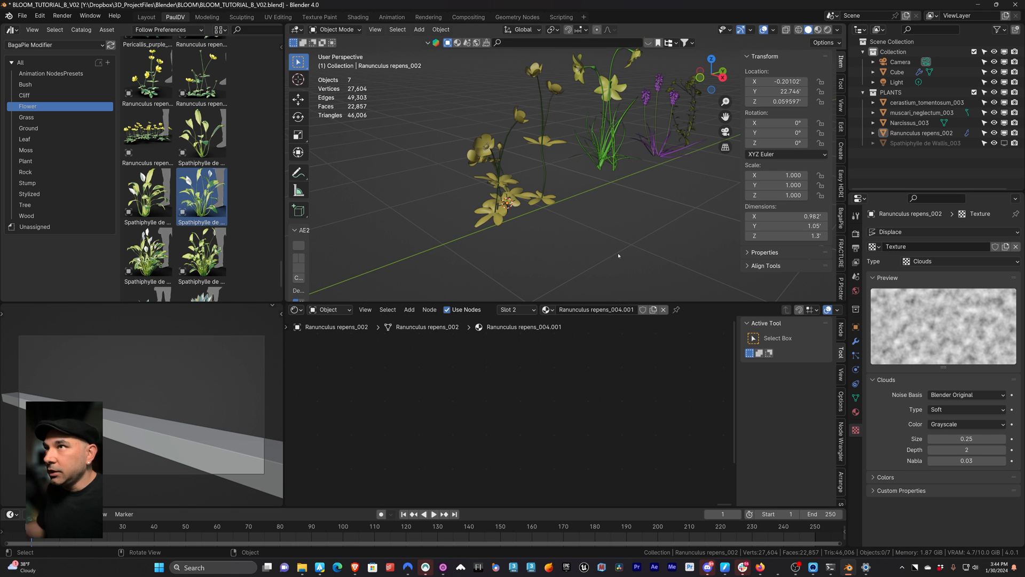
scroll(618, 256, down, 3)
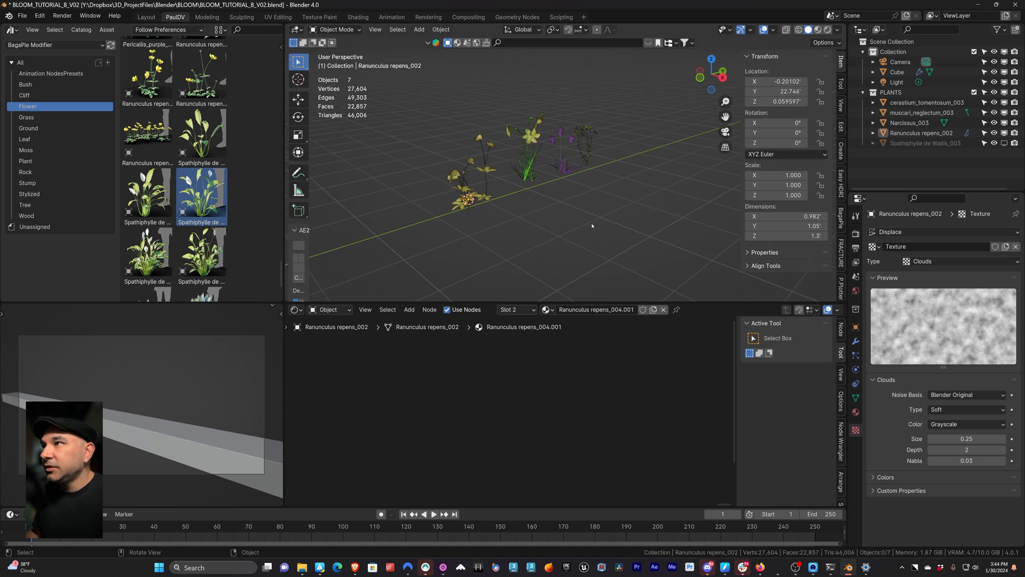
scroll(650, 199, down, 12)
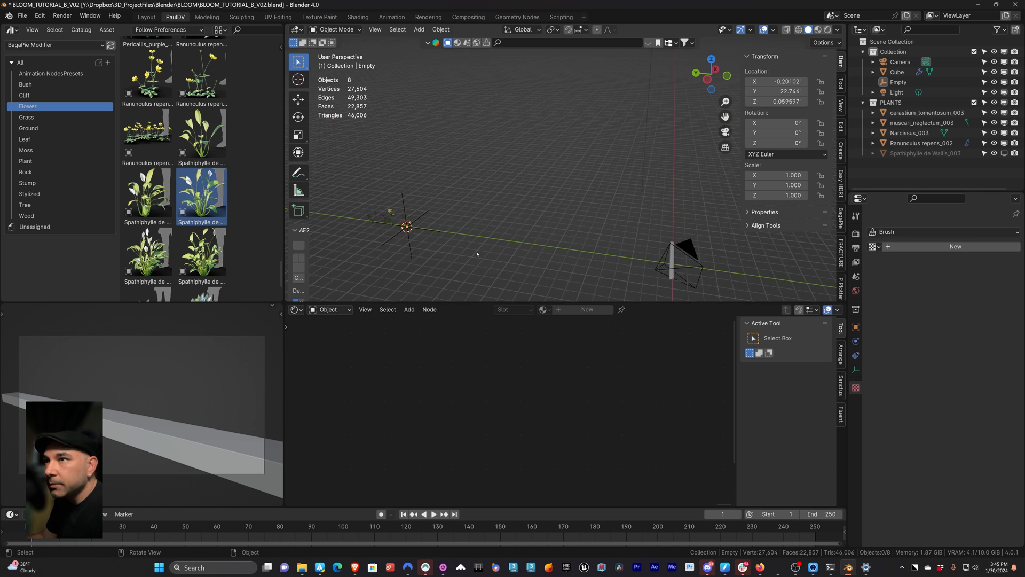
scroll(413, 255, up, 3)
shift+middle_drag(412, 255, 450, 243)
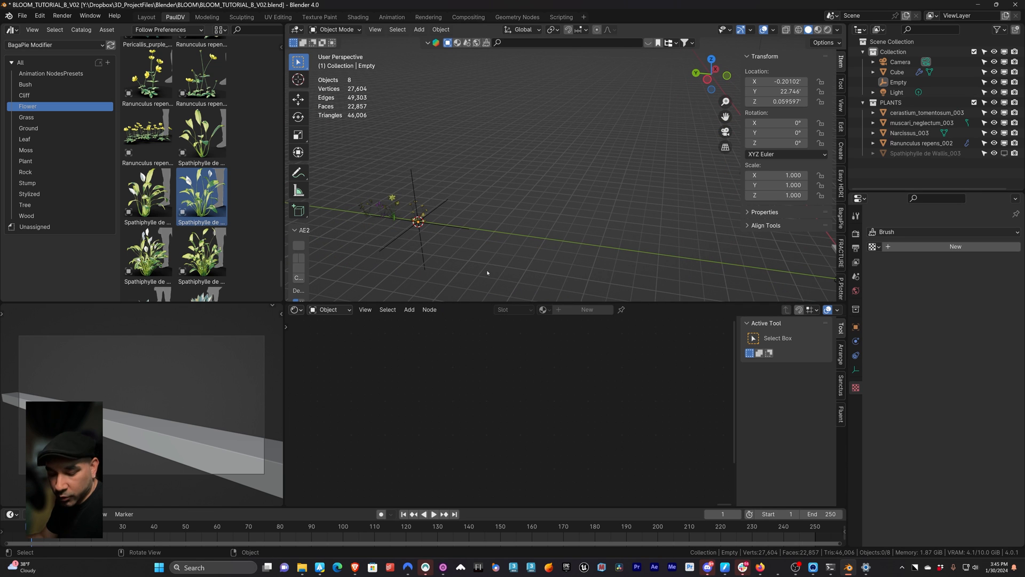
key(shift+s)
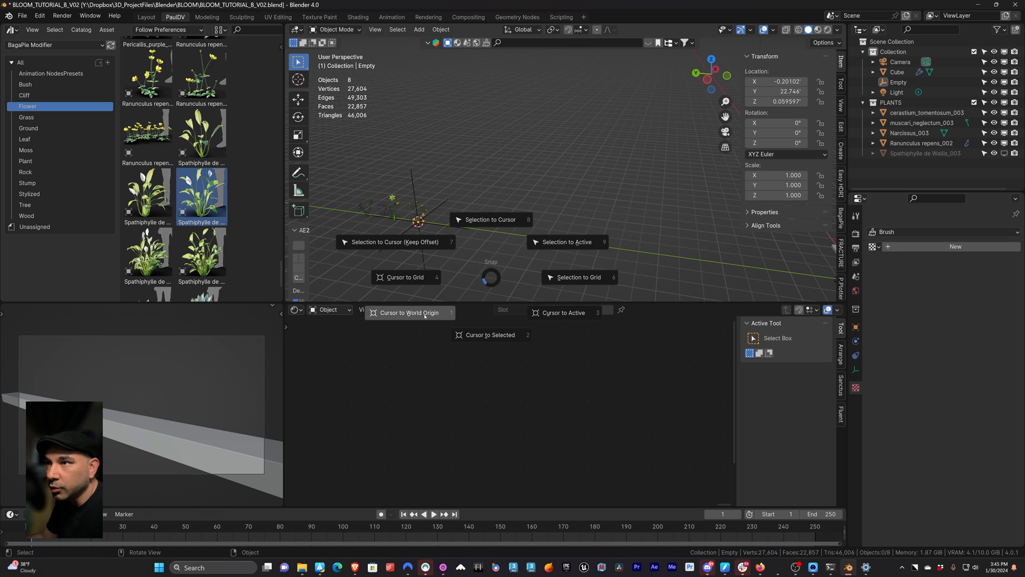
click(407, 313)
Delete the empty beside the plants and add a new empty at the world origin.
shift+middle_drag(705, 236, 755, 217)
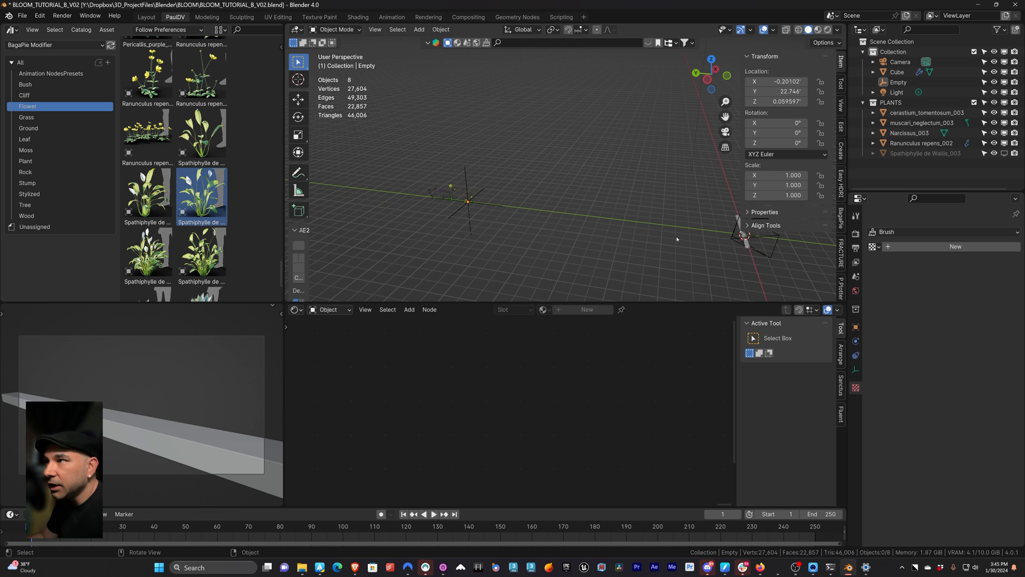
click(471, 219)
key(Delete)
middle_drag(707, 252, 631, 206)
scroll(734, 261, up, 3)
scroll(707, 253, up, 3)
key(shift+a)
click(703, 229)
middle_drag(704, 235, 596, 202)
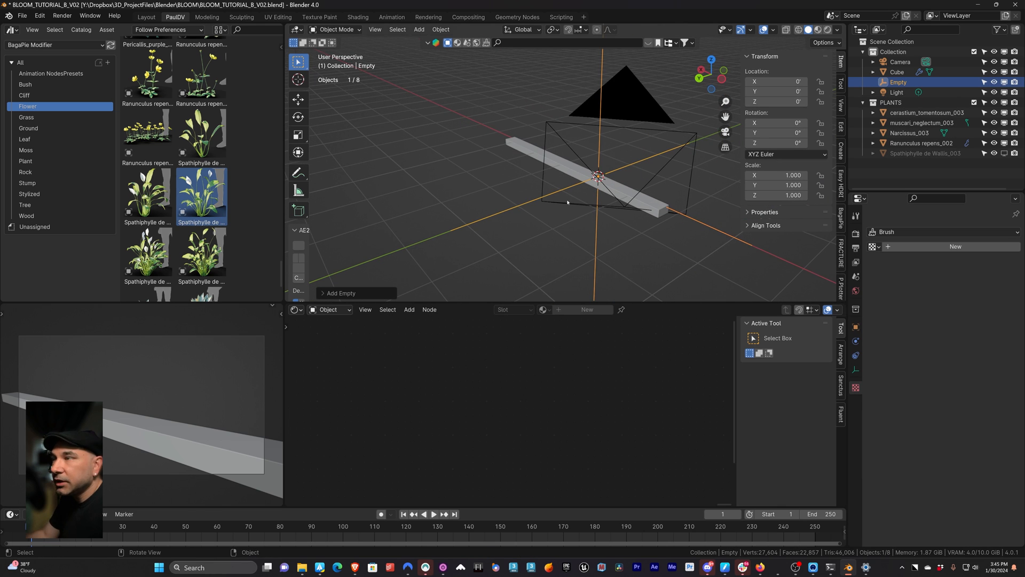
scroll(558, 251, down, 3)
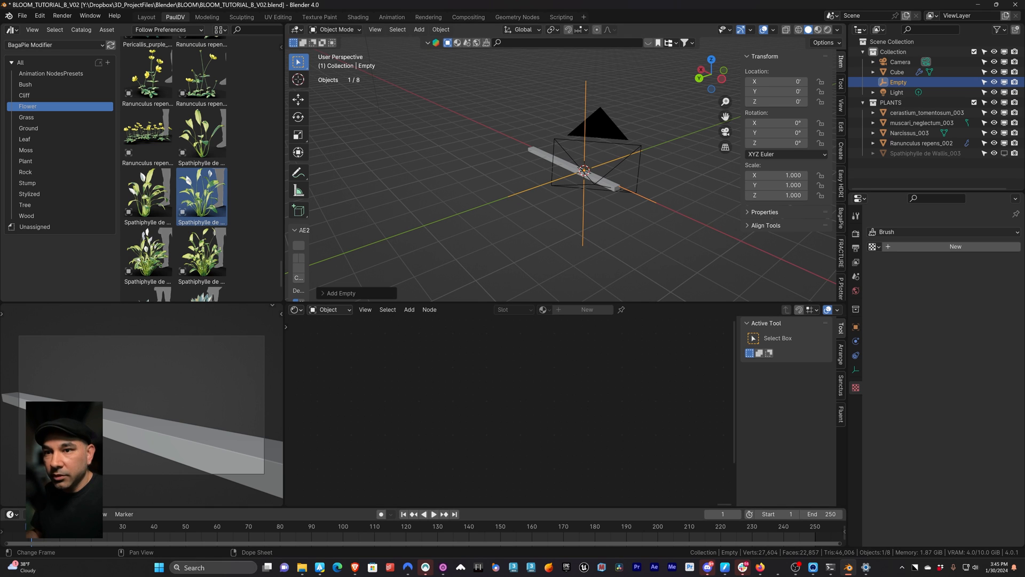
Keyframe the empty's location at frame 1, and again at frame 250 with the empty moved about 3.48' along X.
key(i)
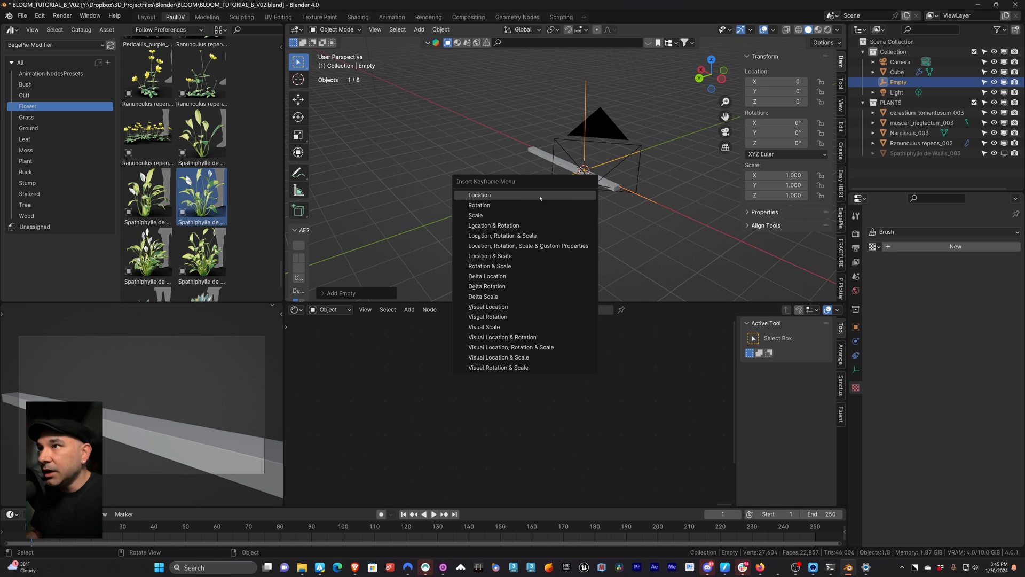
click(517, 197)
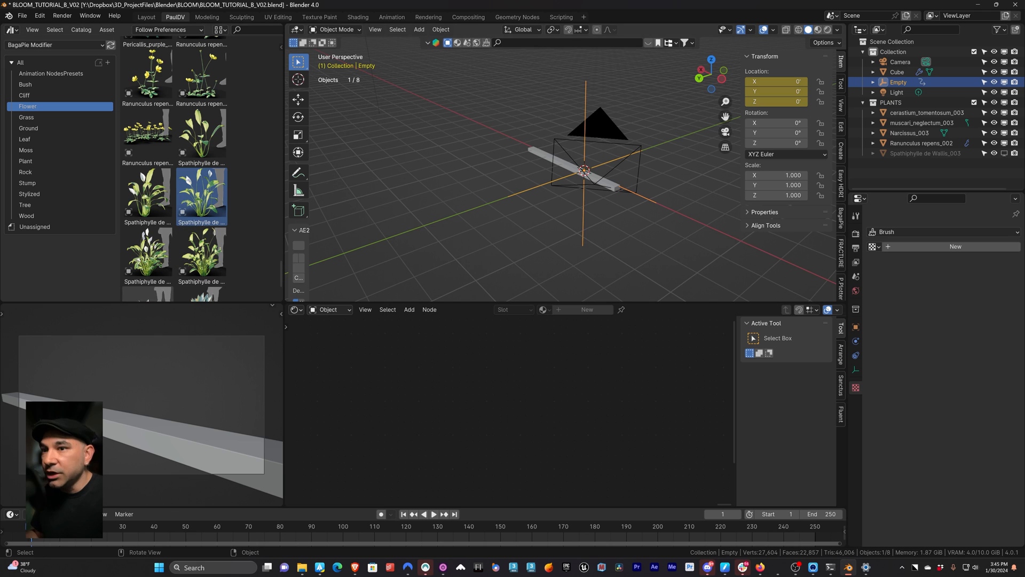
drag(379, 530, 816, 531)
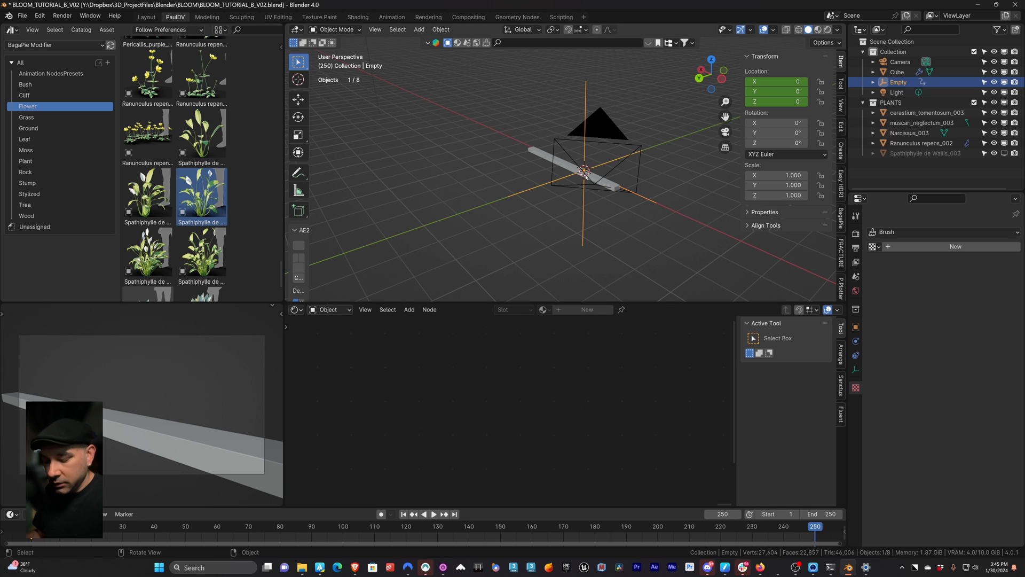
key(g)
key(x)
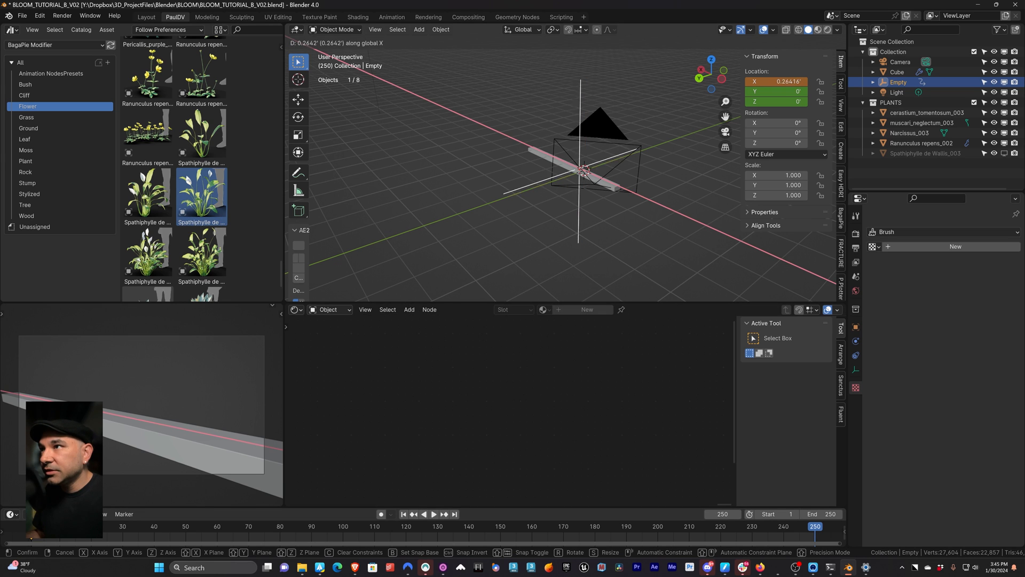
click(530, 155)
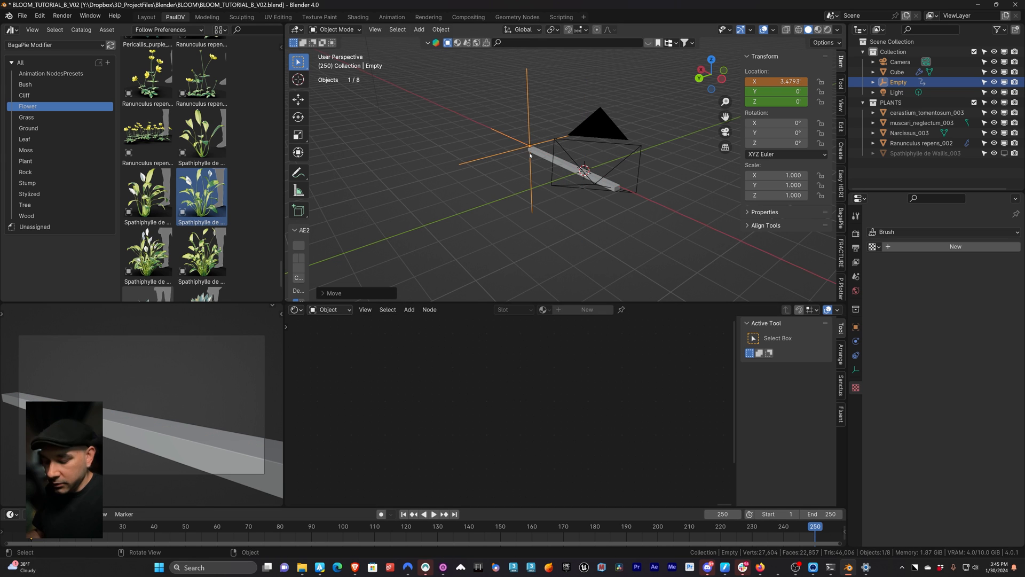
key(i)
click(530, 155)
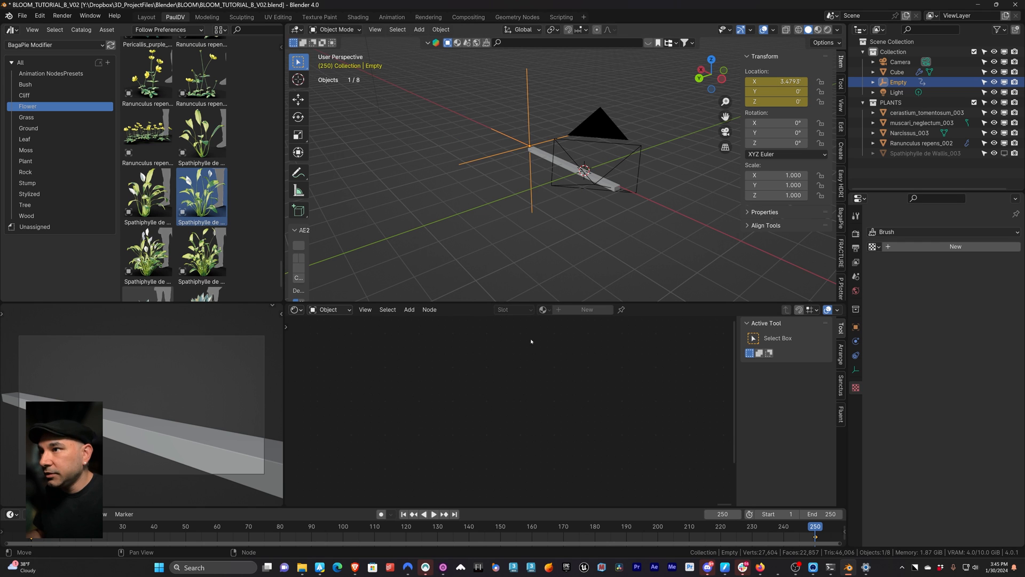
Change the interpolation mode of the empty's location keyframes and play back the animation.
drag(822, 533, 30, 539)
right_click(31, 539)
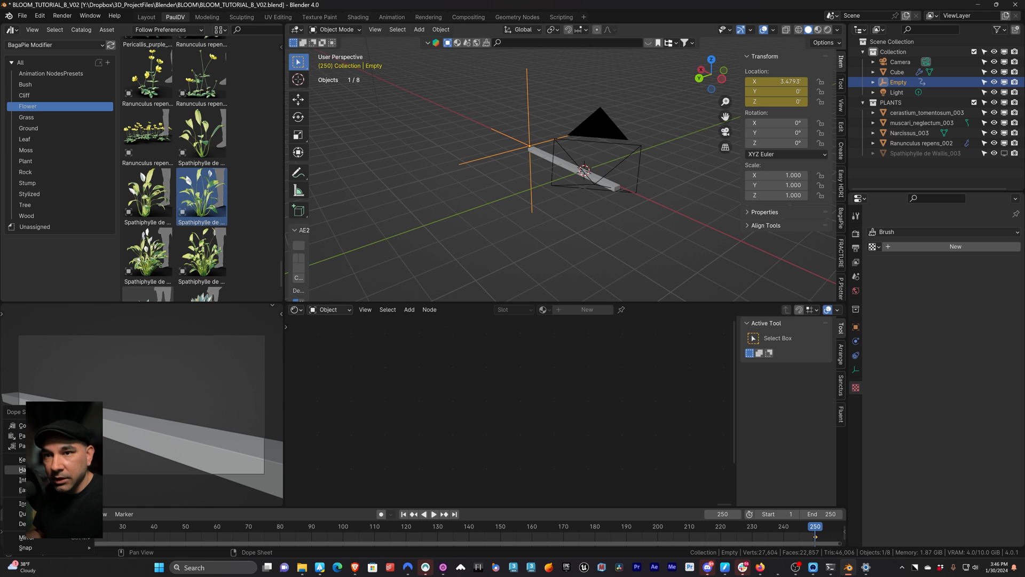
mouse_move(18, 479)
click(123, 428)
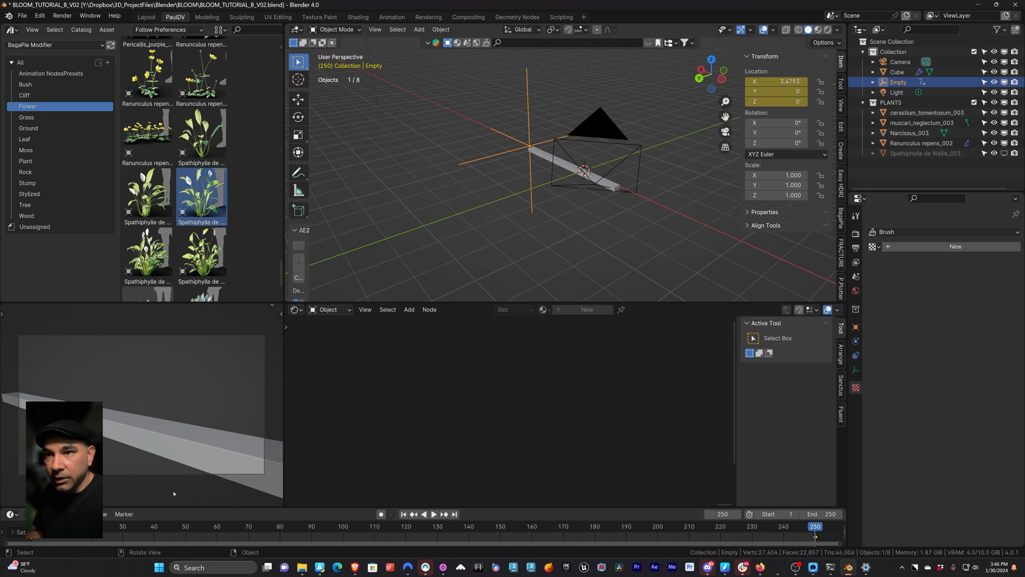
key(space)
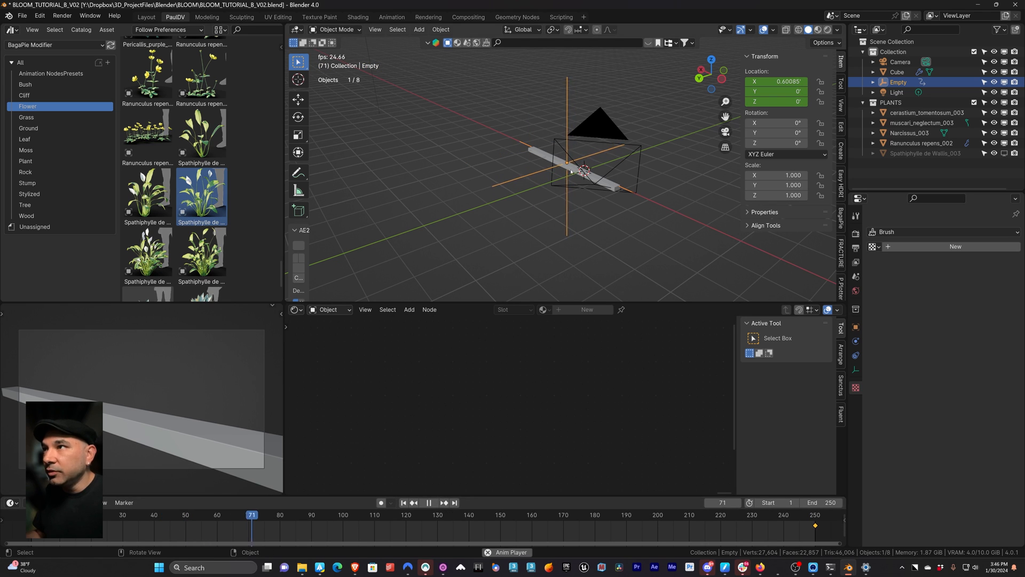
key(Escape)
Set the Ranunculus plant's Displace coordinates to Object and pick the Empty as the reference object.
middle_drag(546, 178, 481, 231)
scroll(481, 231, up, 2)
click(380, 219)
middle_drag(407, 252, 556, 224)
scroll(549, 263, up, 4)
scroll(556, 224, up, 1)
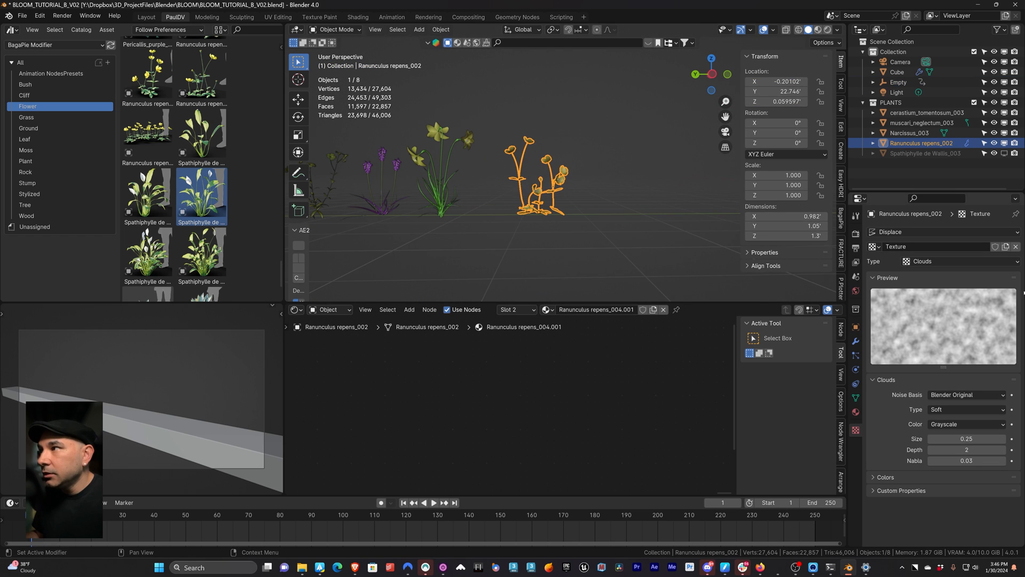
click(856, 341)
click(943, 277)
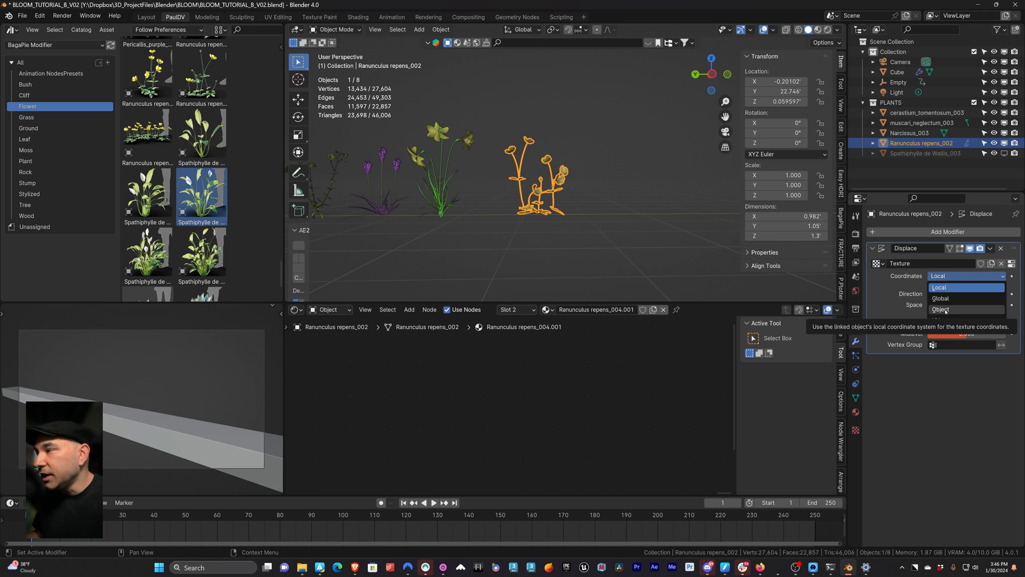
click(944, 310)
click(1001, 288)
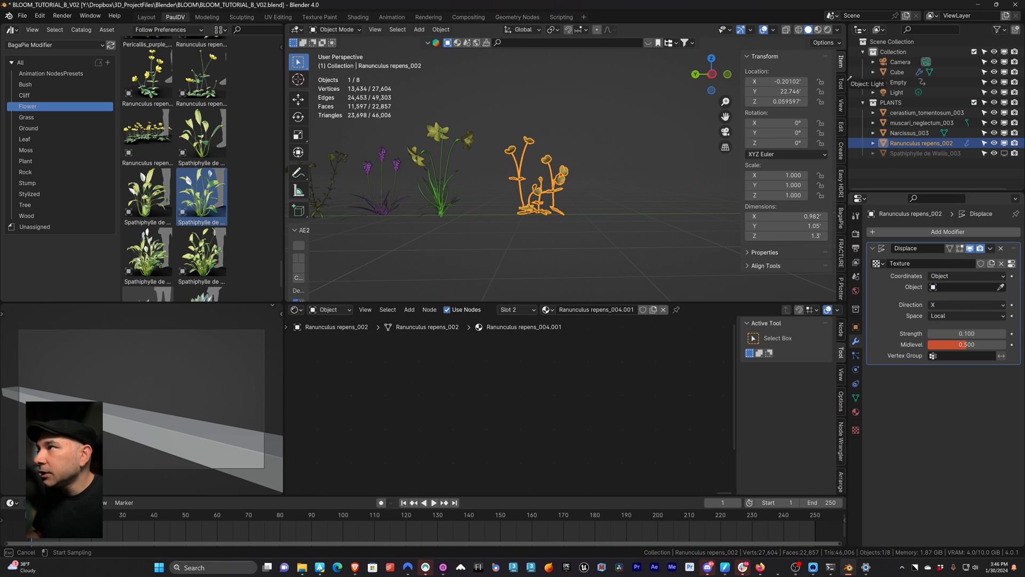
click(899, 81)
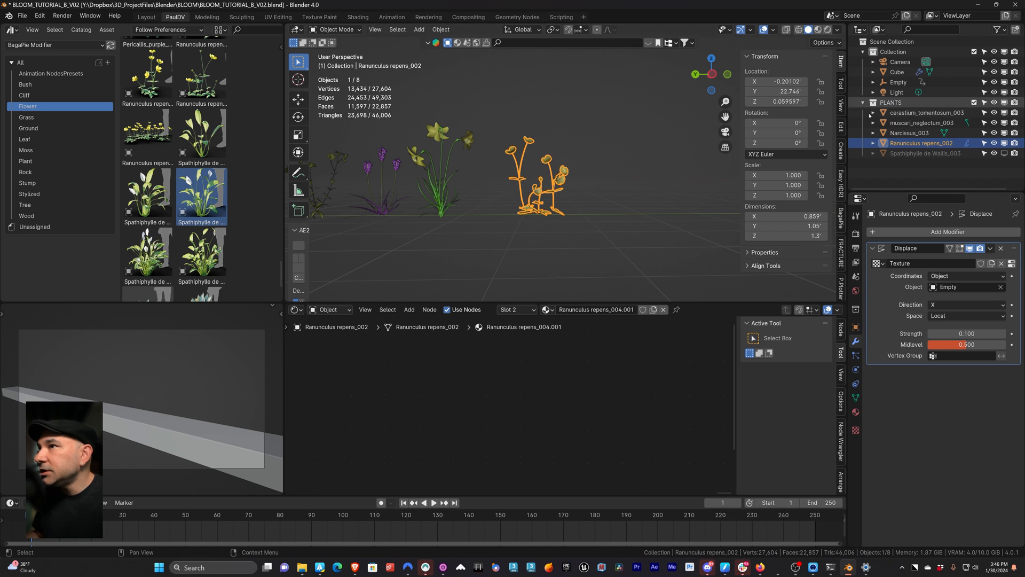
Play the animation and examine the Ranunculus plant's swaying motion up close.
middle_drag(532, 219, 554, 249)
key(space)
scroll(550, 247, up, 4)
middle_drag(528, 239, 459, 255)
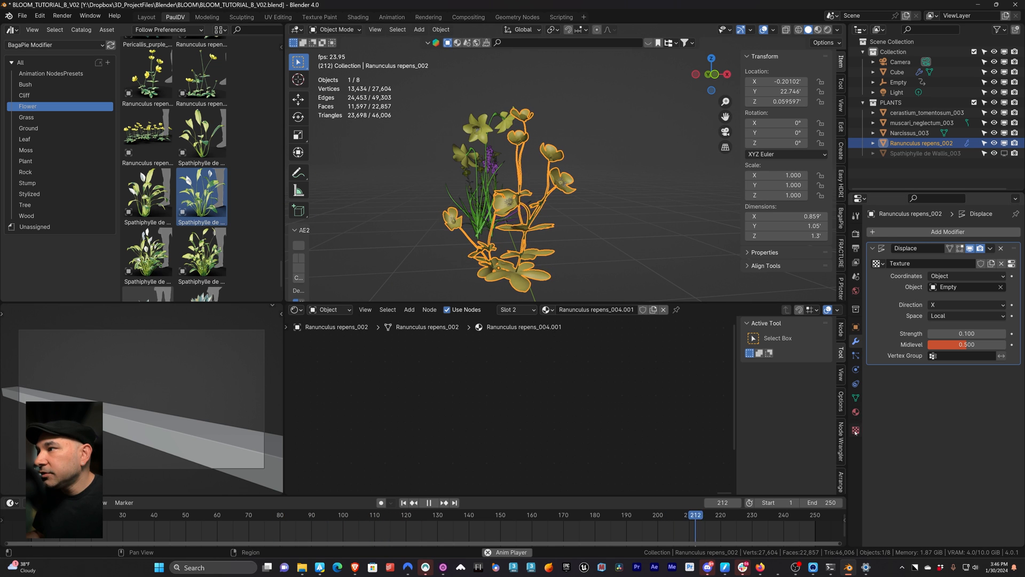
Set the size of the Ranunculus plant's Clouds displacement texture to 0.60 and play back the animation to check the sway.
click(1011, 263)
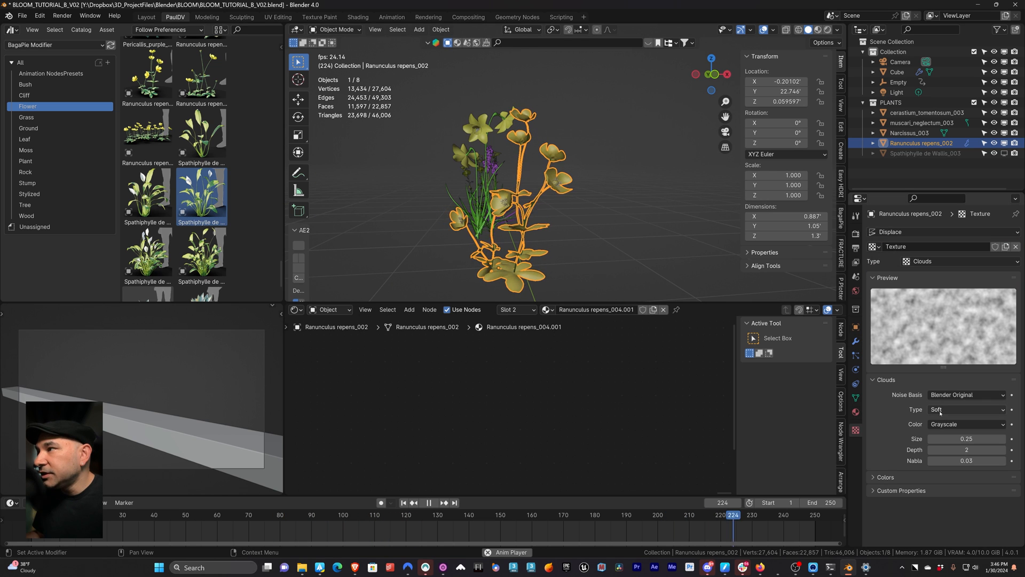
click(956, 438)
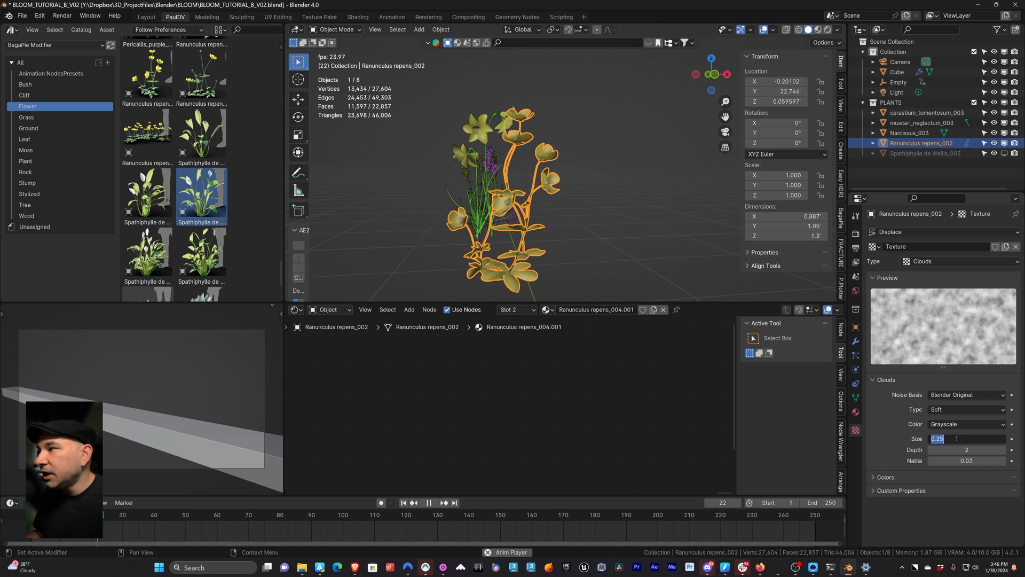
text(0.6)
key(Return)
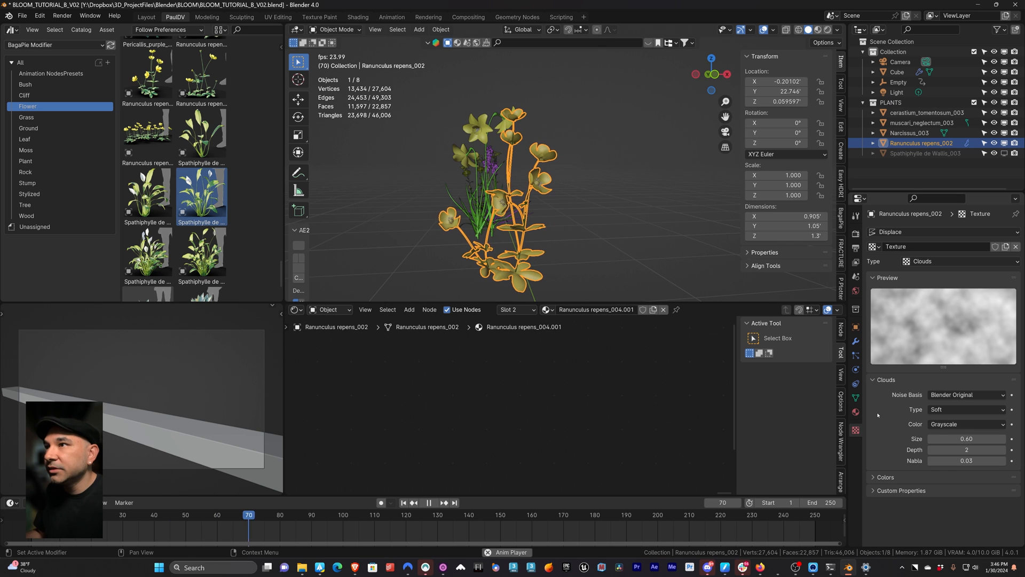
key(KP_3)
key(Escape)
key(space)
middle_drag(525, 280, 533, 262)
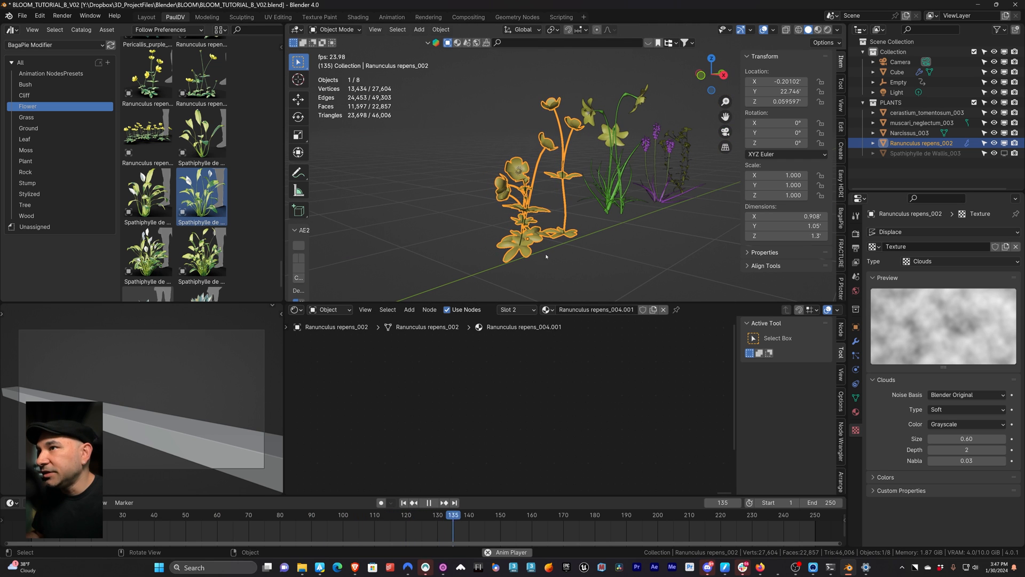
key(space)
Weight paint the Ranunculus plant from the right side view with a linear gradient from full weight at the flowers to none at the base.
key(KP_1)
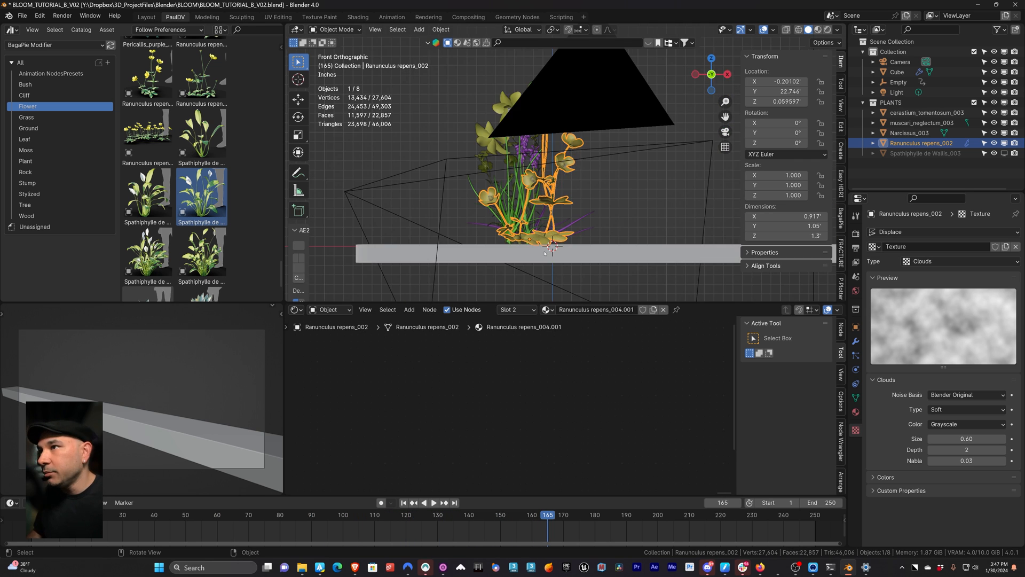
key(KP_3)
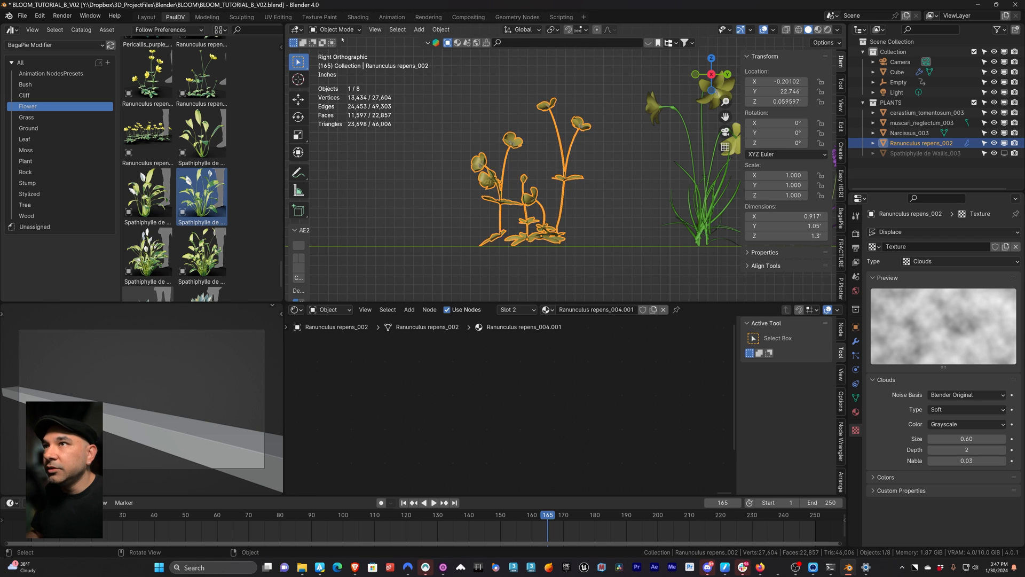
click(335, 29)
click(332, 87)
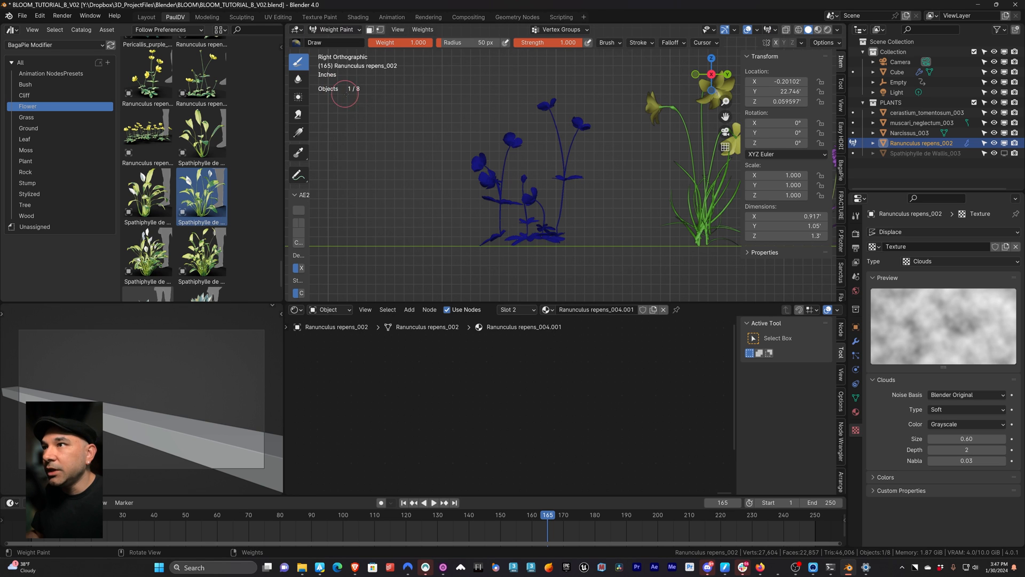
click(299, 134)
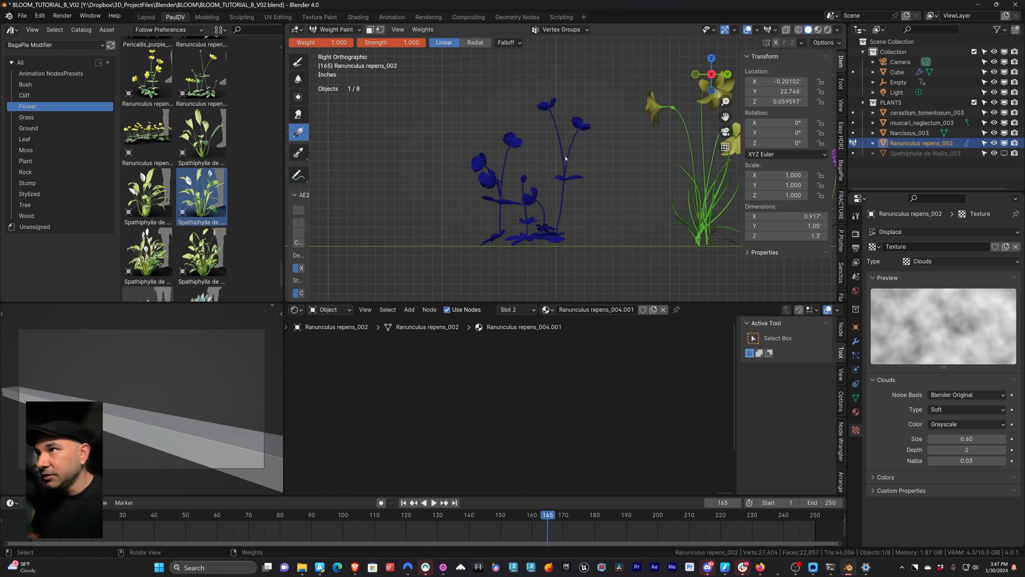
drag(527, 86, 531, 261)
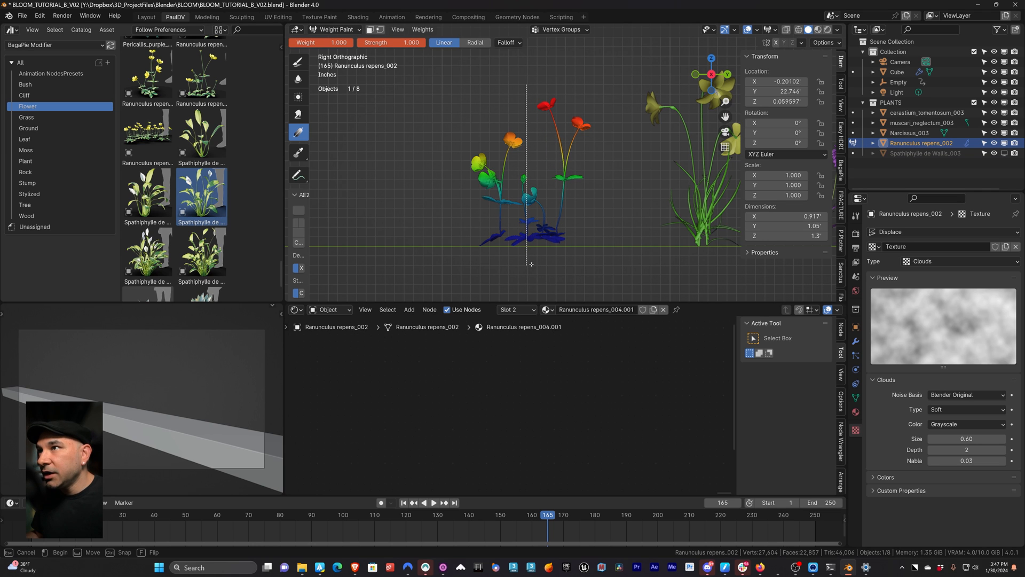
mouse_move(531, 266)
mouse_down()
mouse_move(527, 181)
mouse_move(526, 267)
mouse_up()
click(336, 29)
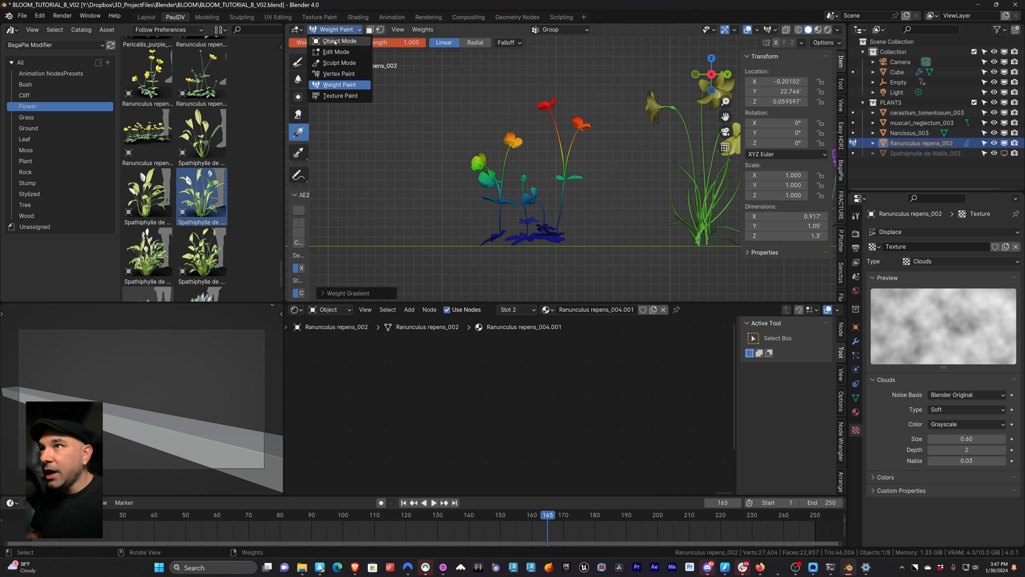
click(335, 41)
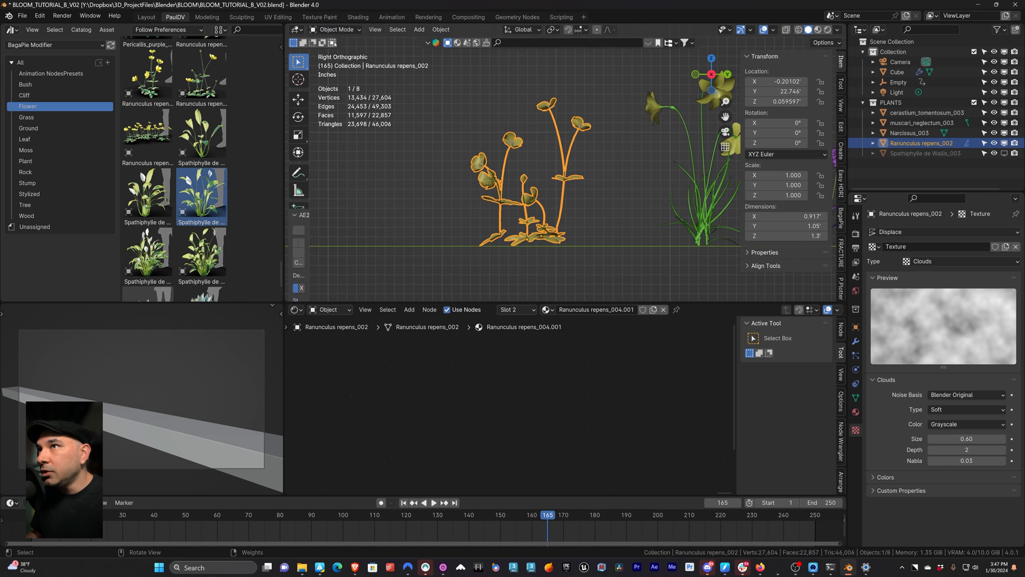
Rename the painted vertex group to weight, assign it to the Ranunculus plant's Displace modifier, and play back the animation.
click(855, 396)
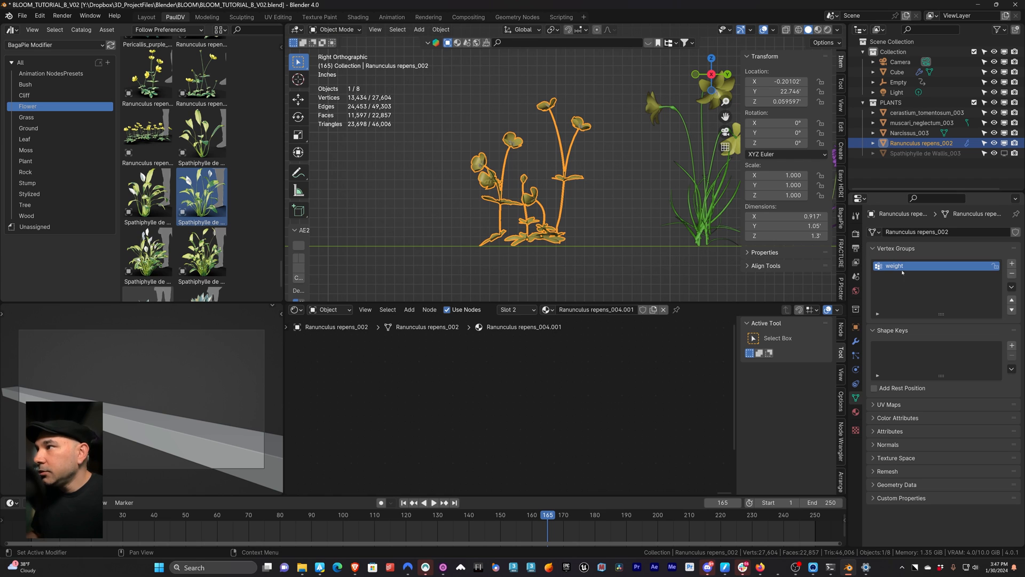
click(856, 341)
middle_drag(532, 275, 541, 261)
click(950, 357)
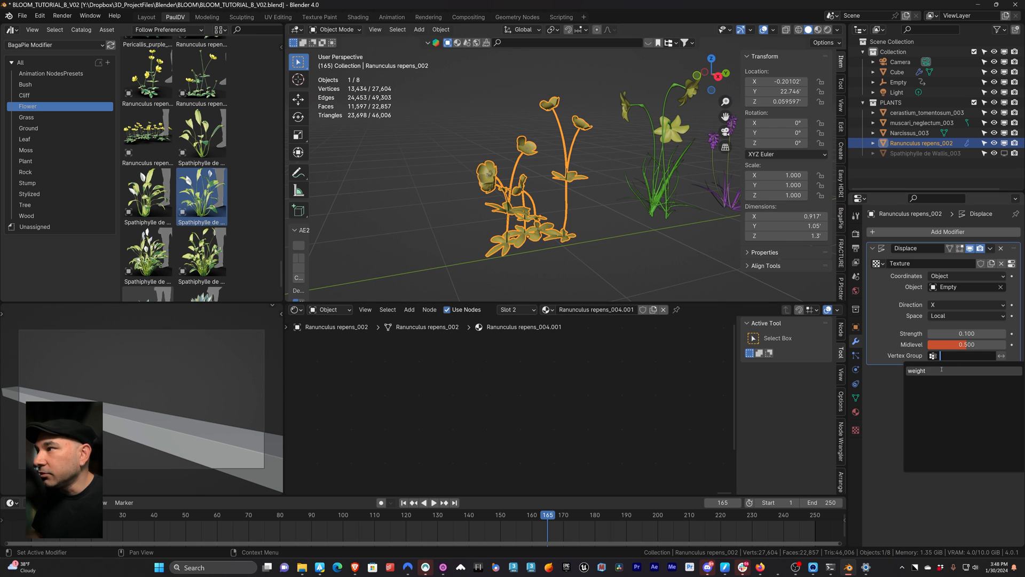
click(943, 371)
mouse_move(566, 261)
middle_down()
mouse_move(590, 263)
mouse_move(570, 244)
middle_up()
key(space)
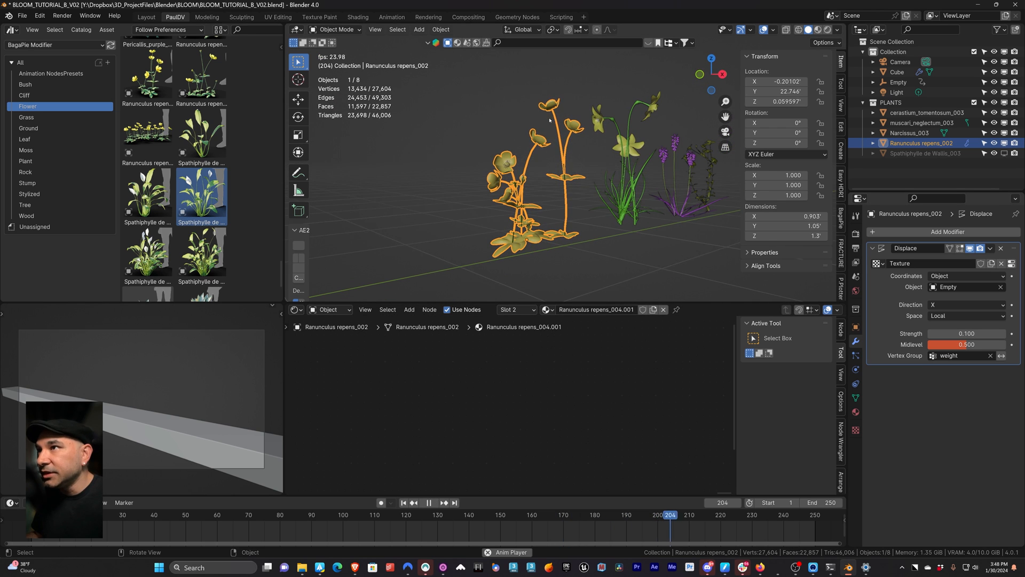
scroll(540, 126, up, 3)
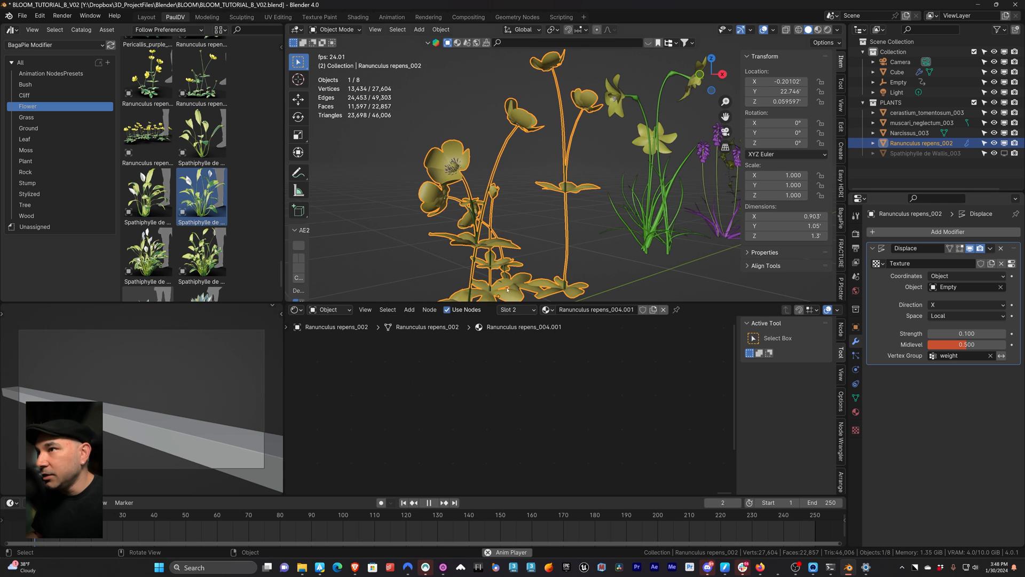
scroll(588, 257, down, 2)
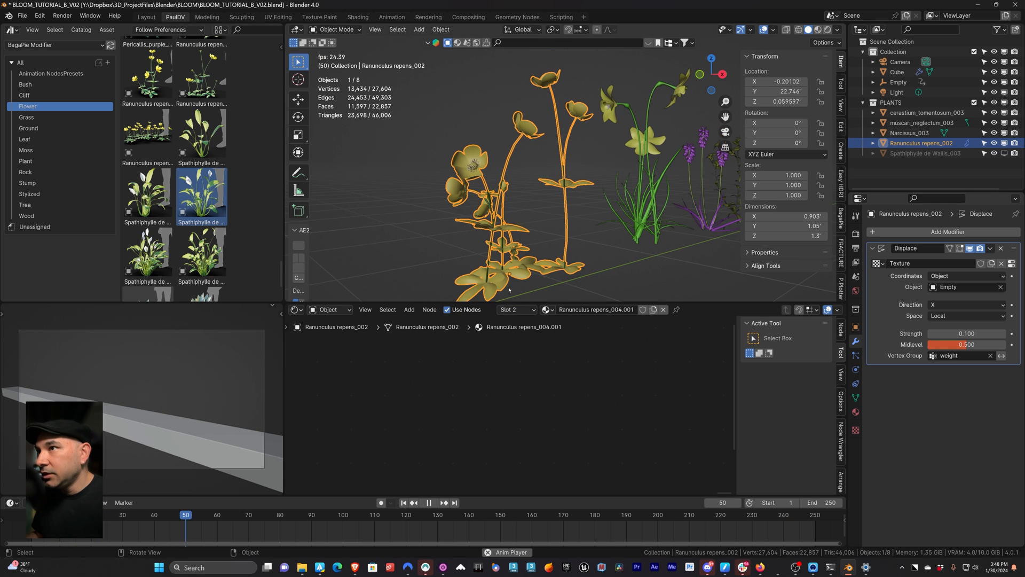
key(Escape)
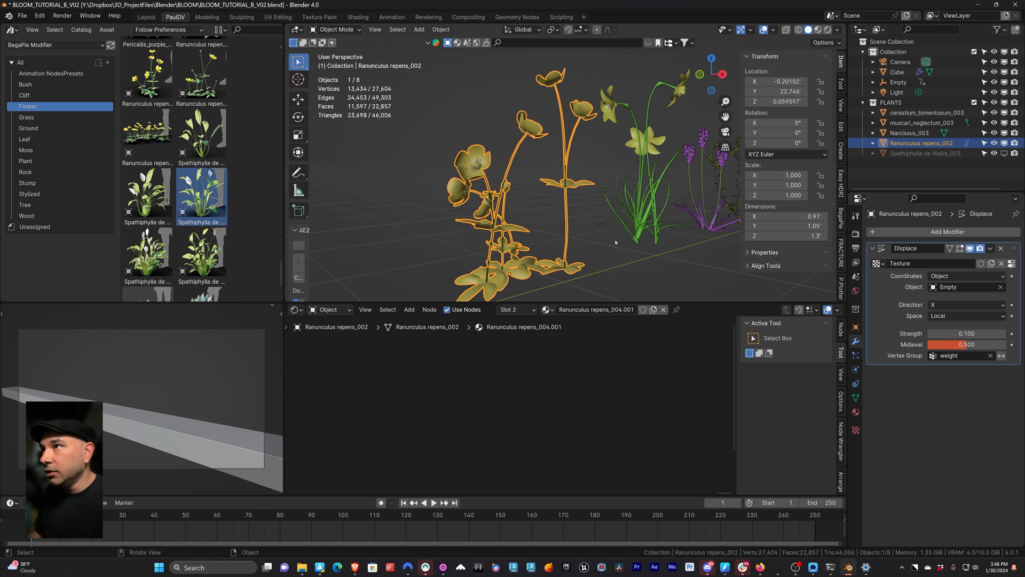
Move the empty along X to about 6.13' at frame 250 and keyframe its location there.
scroll(665, 245, down, 8)
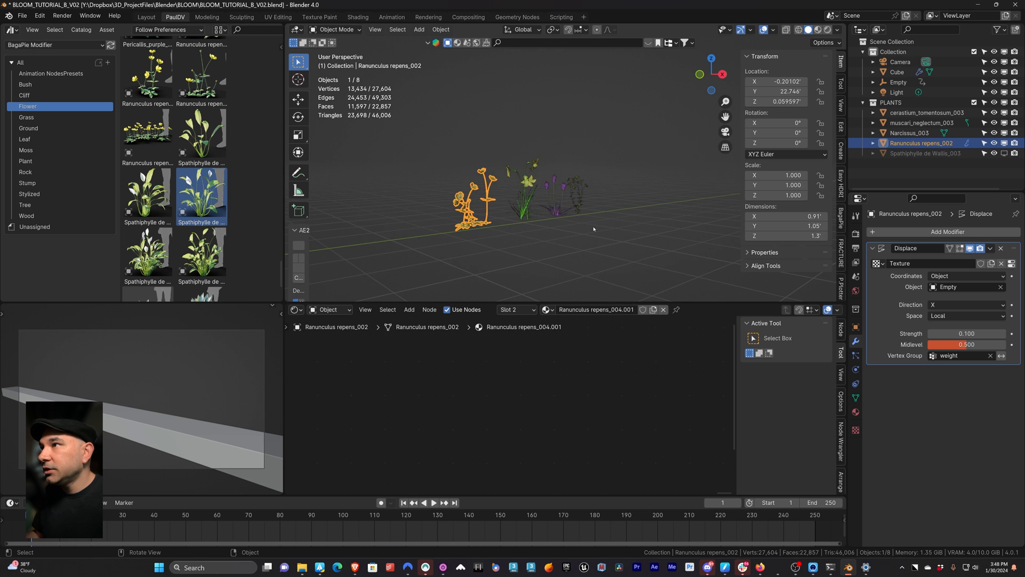
middle_drag(577, 196, 463, 176)
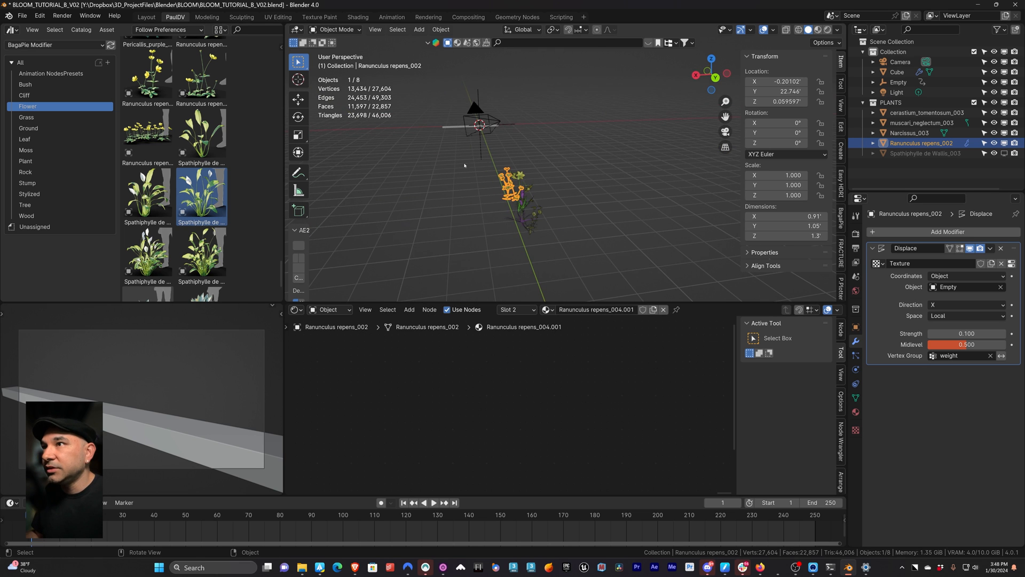
click(478, 99)
middle_drag(538, 173, 569, 228)
scroll(491, 161, up, 2)
key(shift+Right)
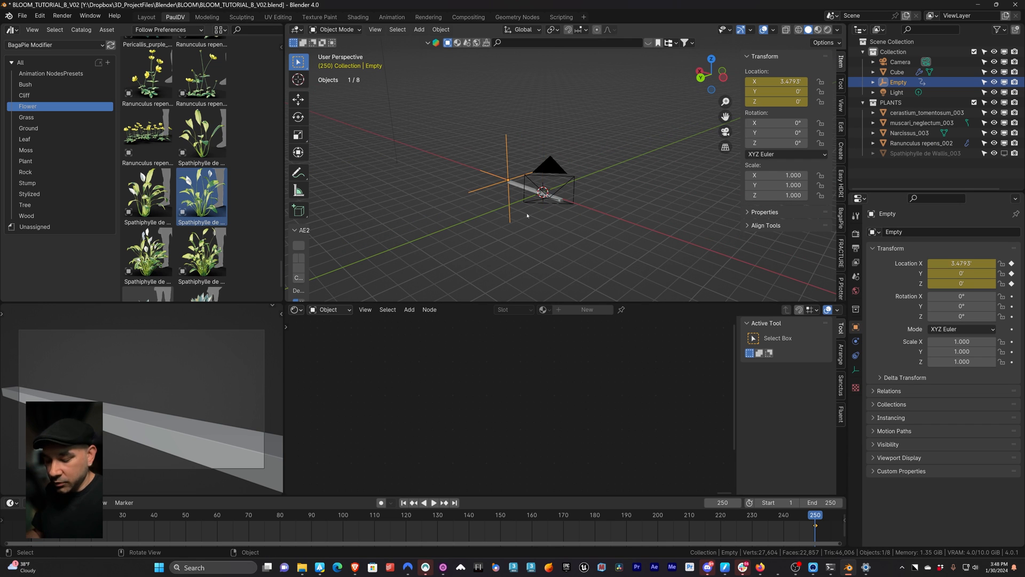
key(g)
key(x)
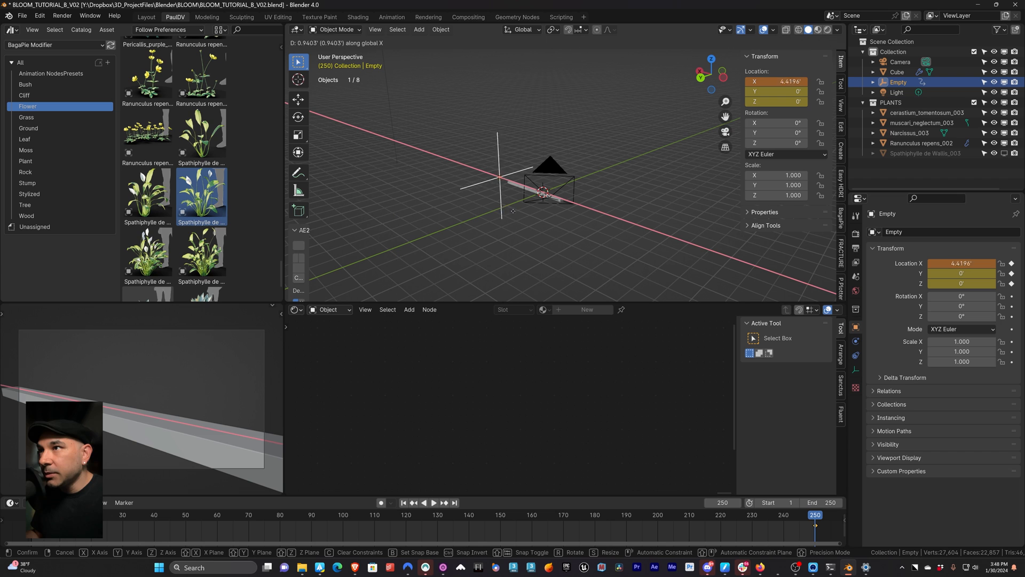
click(501, 207)
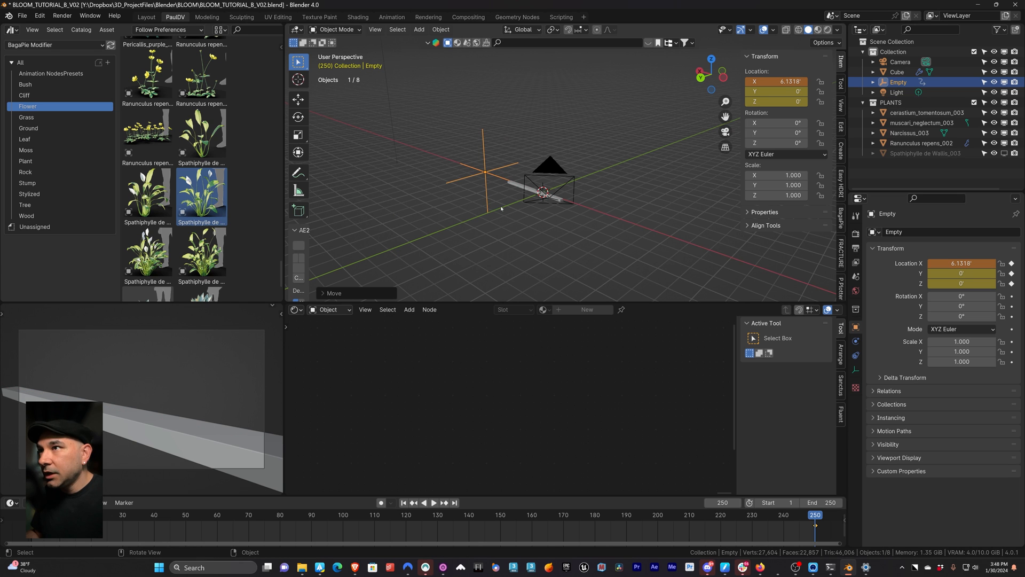
key(i)
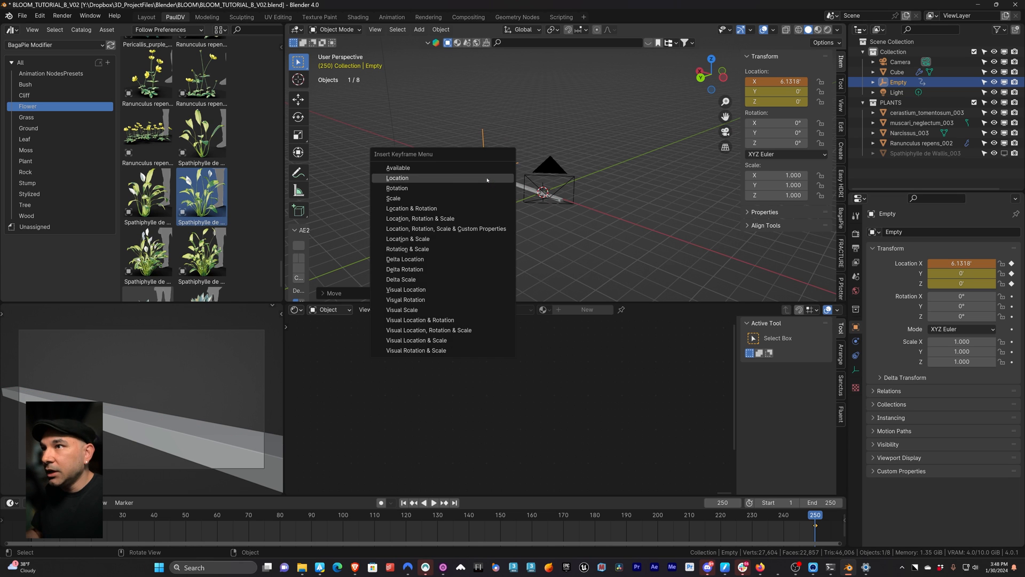
click(487, 178)
Play the animation, examine the Ranunculus plant's sway with the updated empty motion, and return to frame 1.
click(513, 249)
scroll(457, 239, down, 5)
scroll(457, 238, down, 2)
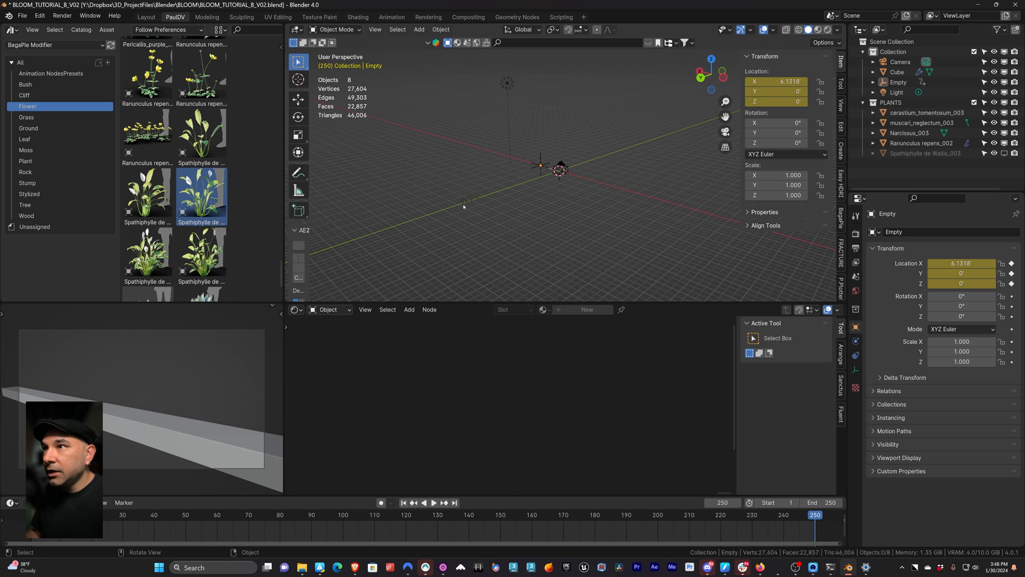
click(462, 207)
scroll(442, 227, up, 6)
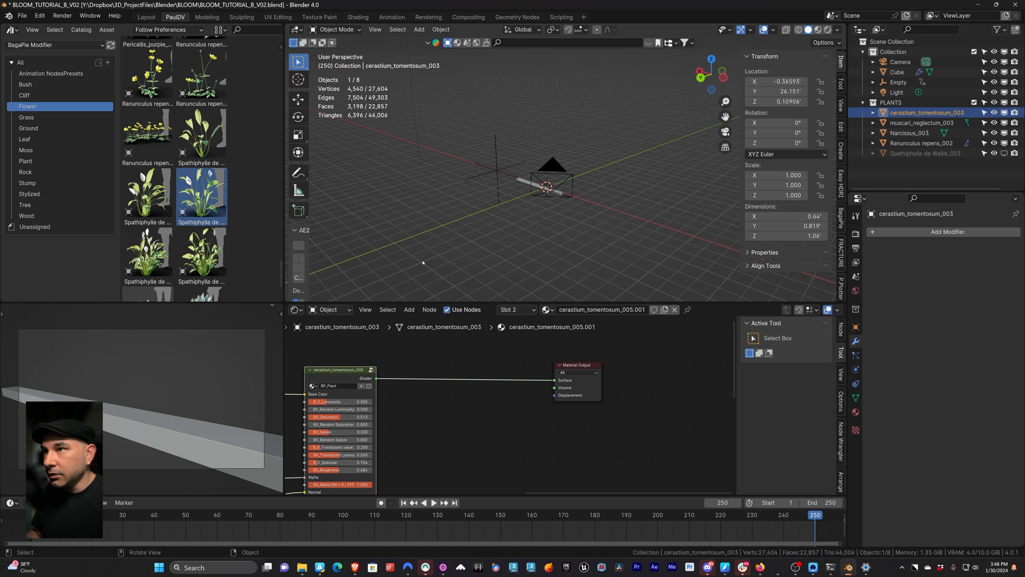
key(space)
click(441, 244)
middle_drag(441, 244, 614, 253)
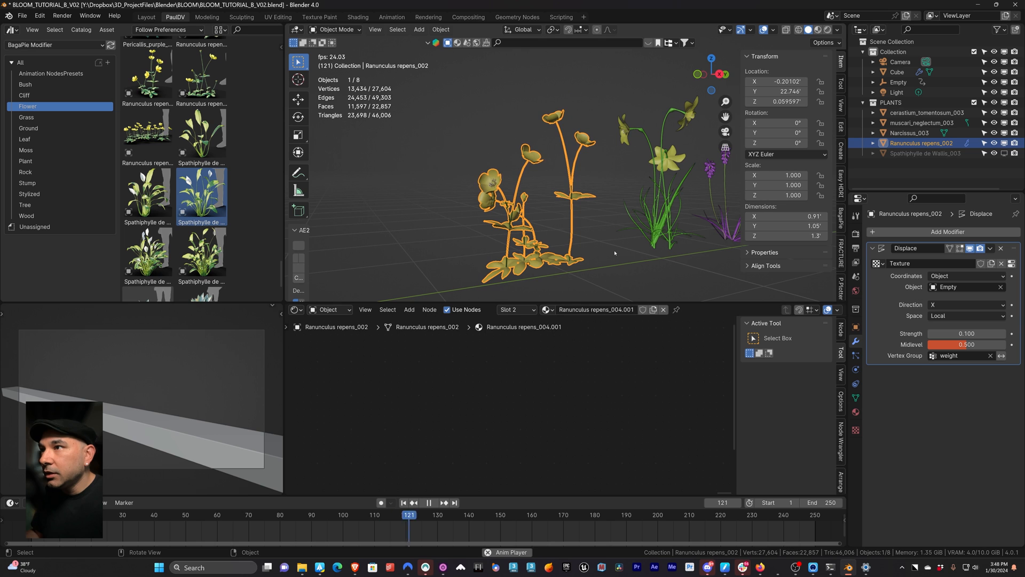
key(space)
key(shift+Left)
Add a Displace modifier to the Narcissus plant with the direction set to X and a strength of 0.1.
click(663, 229)
middle_drag(662, 229, 579, 288)
key(KP_3)
shift+middle_drag(553, 187, 481, 184)
click(913, 232)
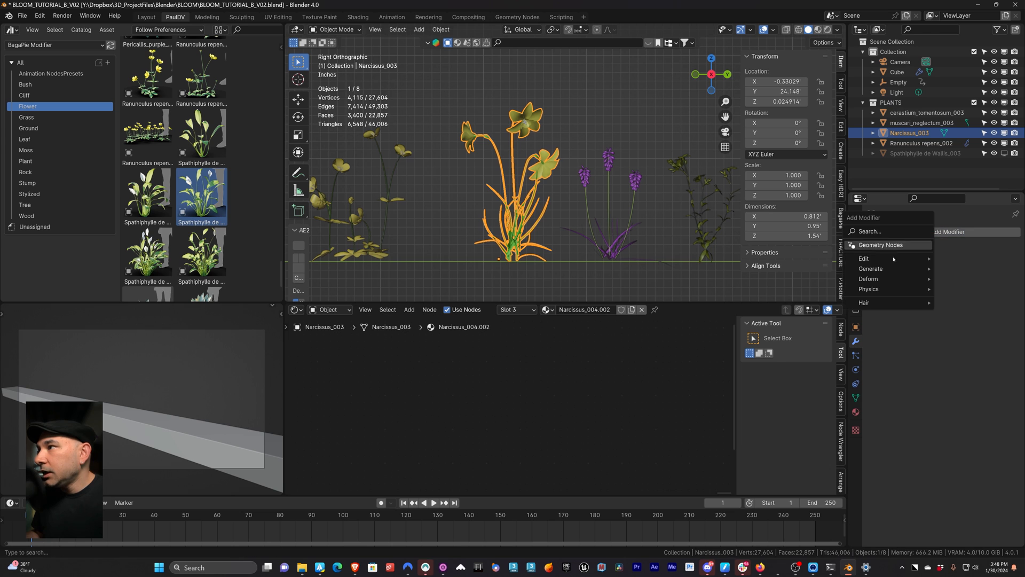
click(876, 231)
click(864, 249)
click(956, 294)
click(933, 308)
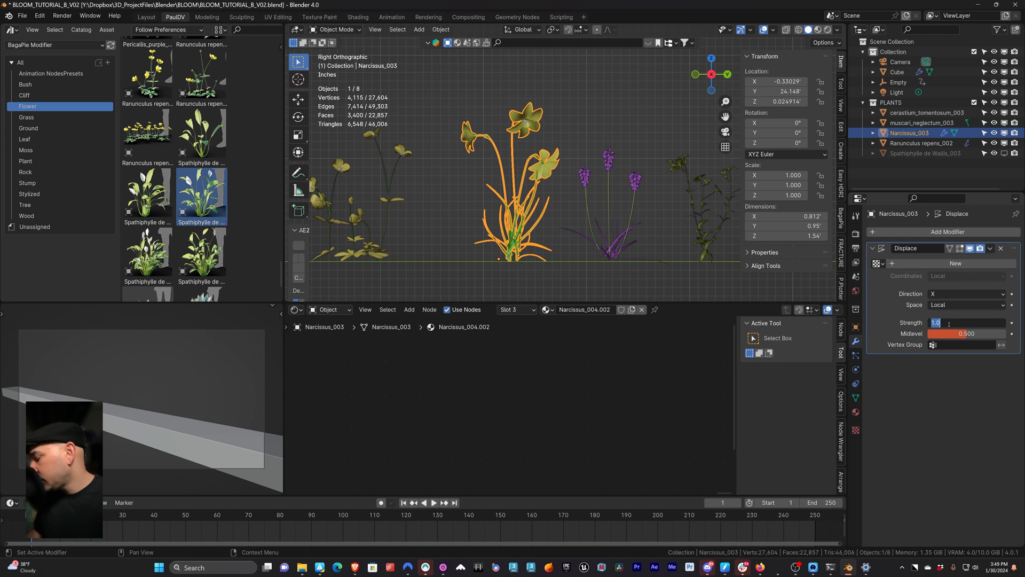
key(Return)
Create a new texture for the Narcissus plant's Displace modifier, using the Clouds type with a size of 0.60.
click(955, 263)
click(918, 264)
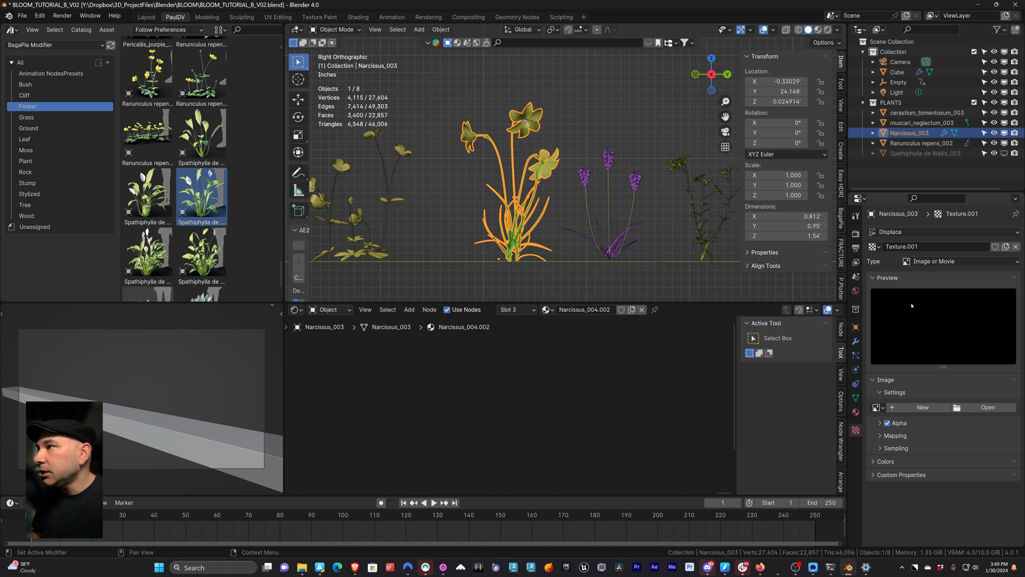
click(961, 261)
click(955, 286)
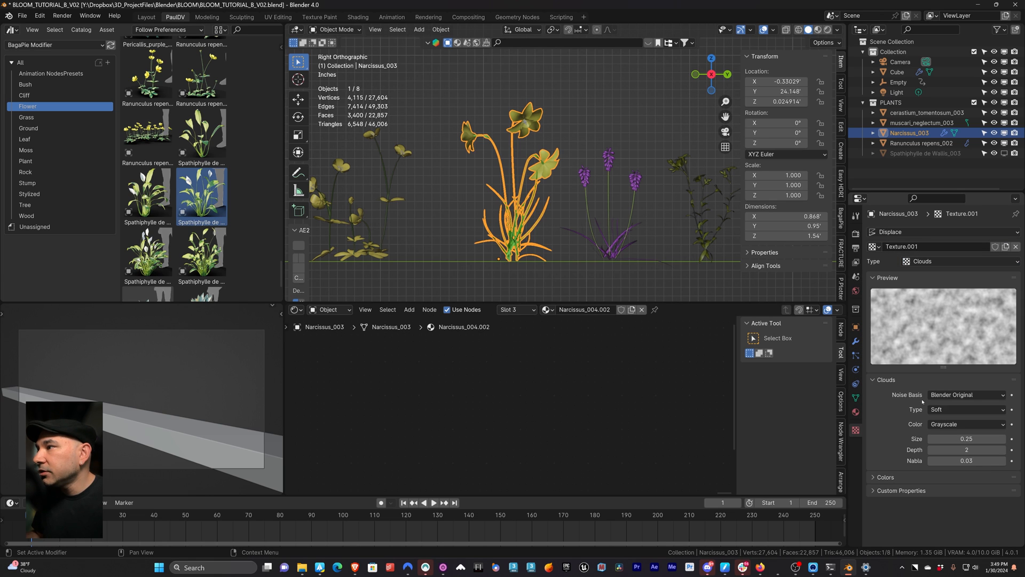
click(955, 437)
key(Return)
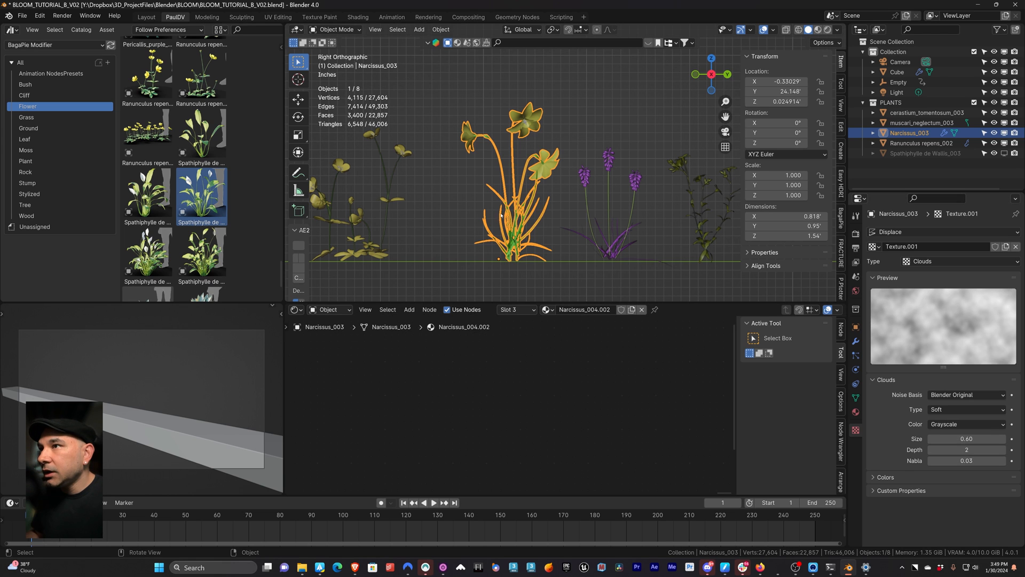
Set the Narcissus plant's Displace coordinates to Object and choose the Empty as the reference object.
middle_drag(496, 238, 550, 232)
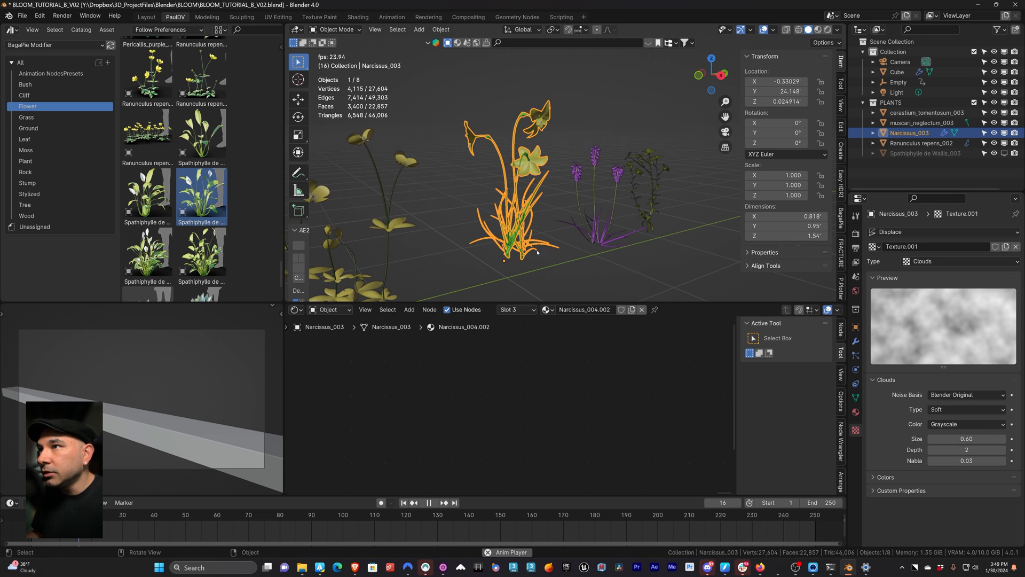
click(856, 342)
click(938, 275)
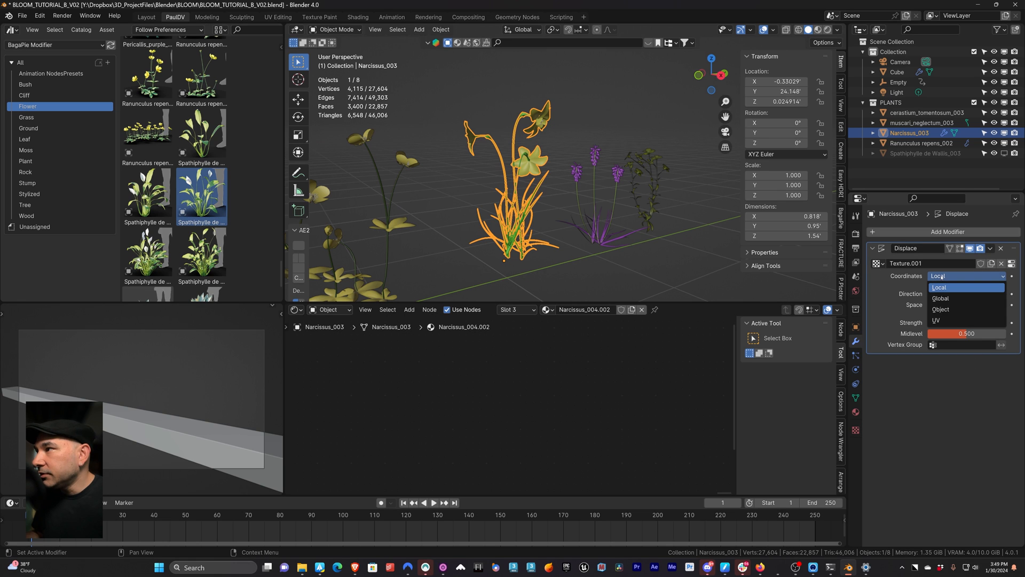
click(936, 308)
click(951, 288)
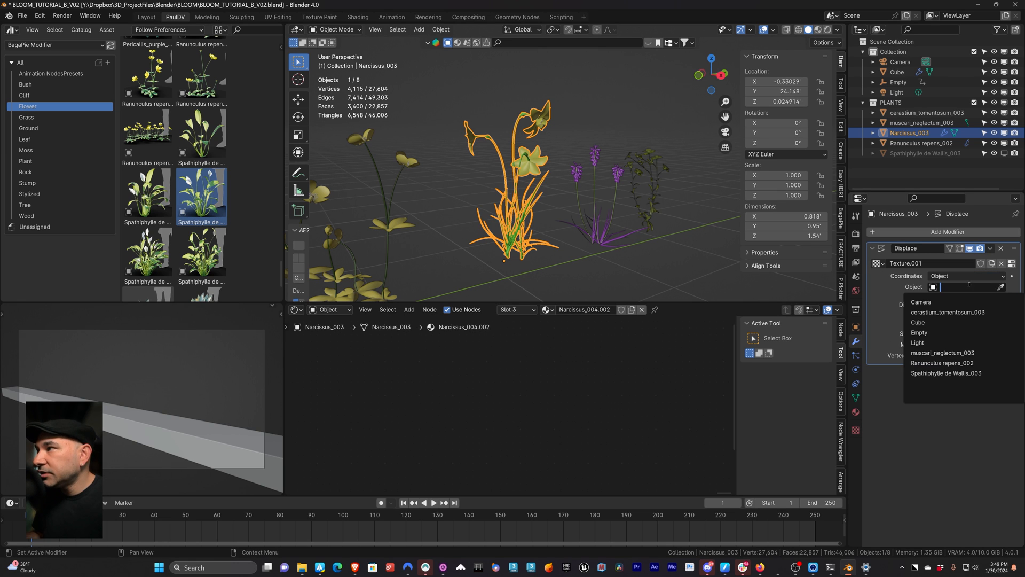
click(928, 333)
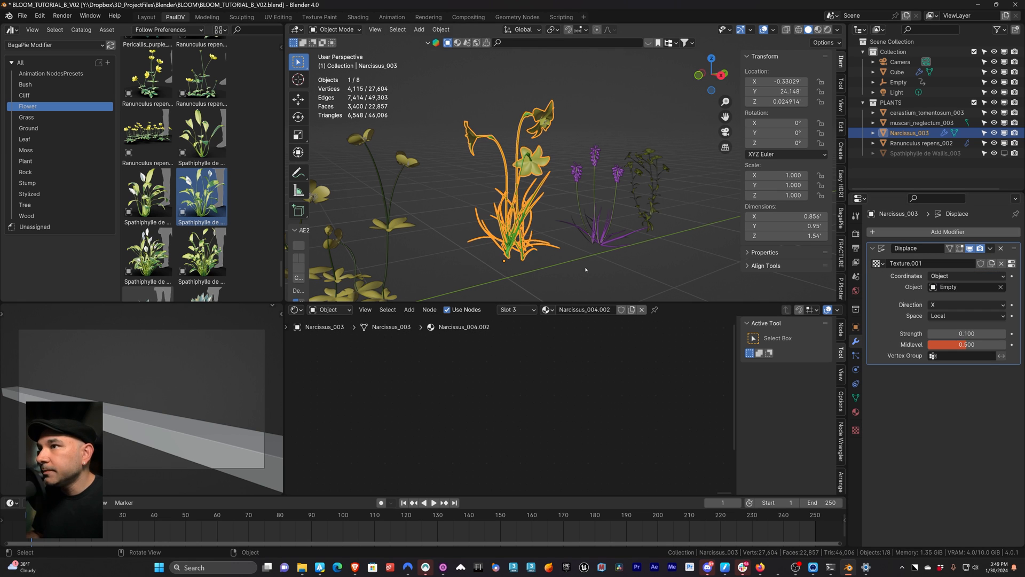
Play the animation, examine the Narcissus plant's unweighted displacement, and return to frame 1.
click(586, 269)
key(space)
mouse_move(544, 274)
middle_down()
mouse_move(561, 279)
mouse_move(535, 274)
middle_up()
key(space)
key(shift+Left)
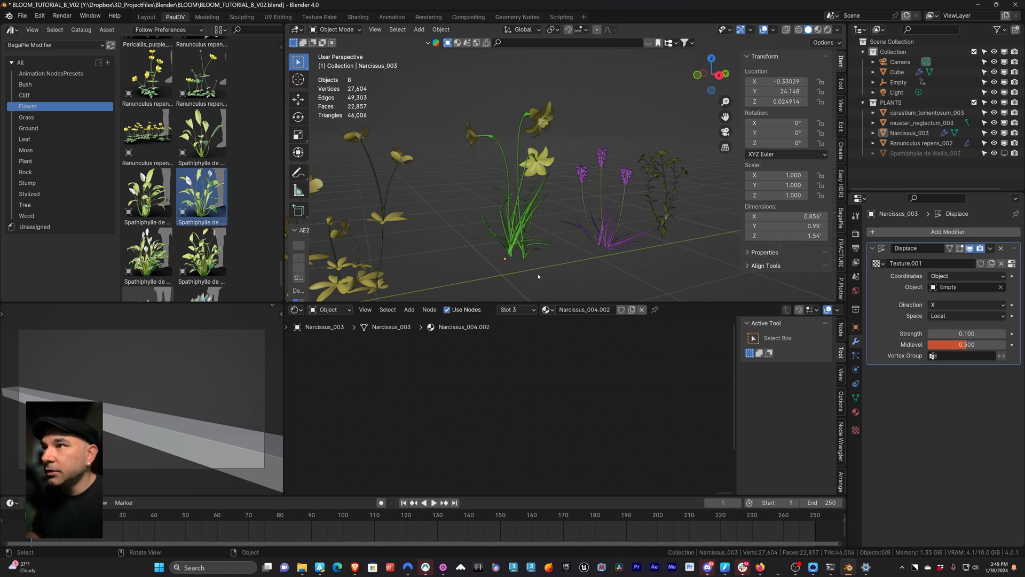
Apply a linear weight gradient to the Narcissus plant in Weight Paint mode, fading from the flowers down to the base.
click(525, 244)
middle_drag(579, 282, 551, 286)
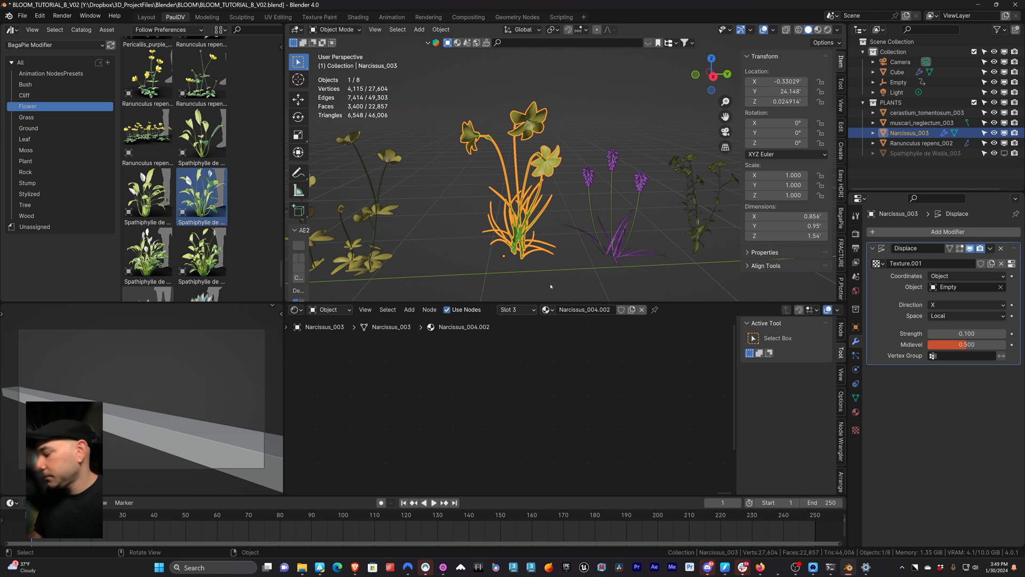
key(KP_3)
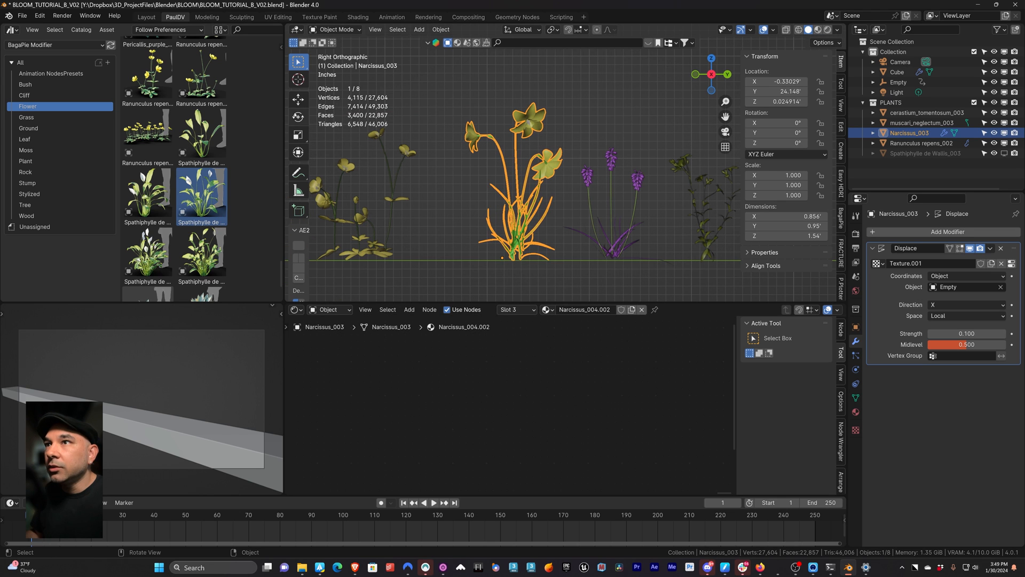
click(335, 29)
click(334, 78)
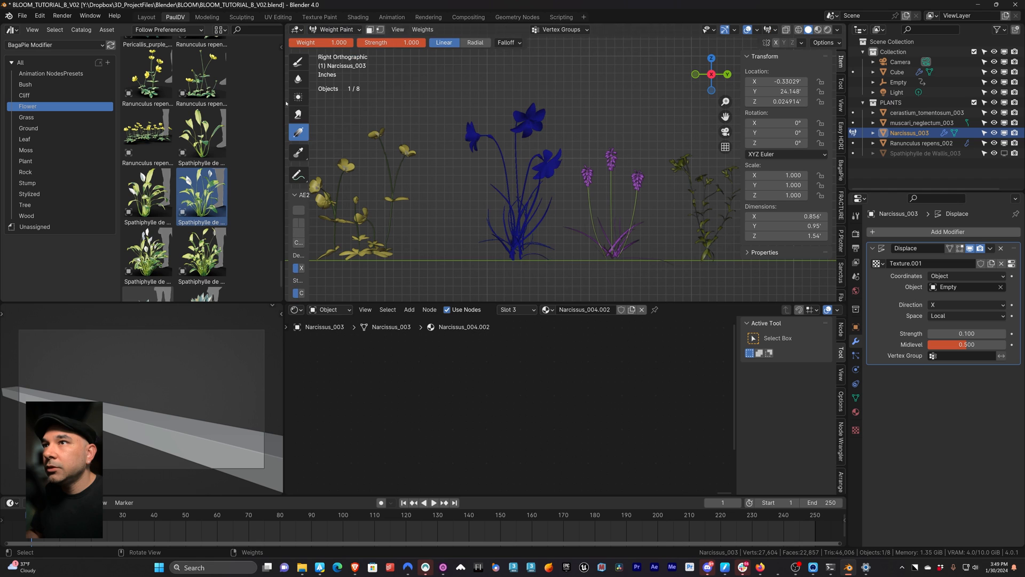
drag(513, 95, 511, 266)
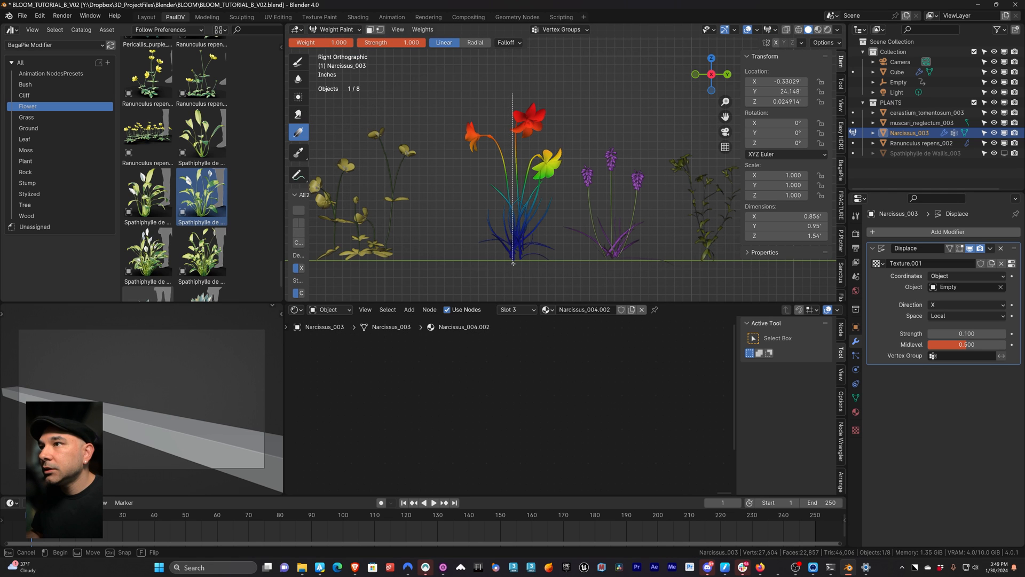
drag(513, 273, 514, 274)
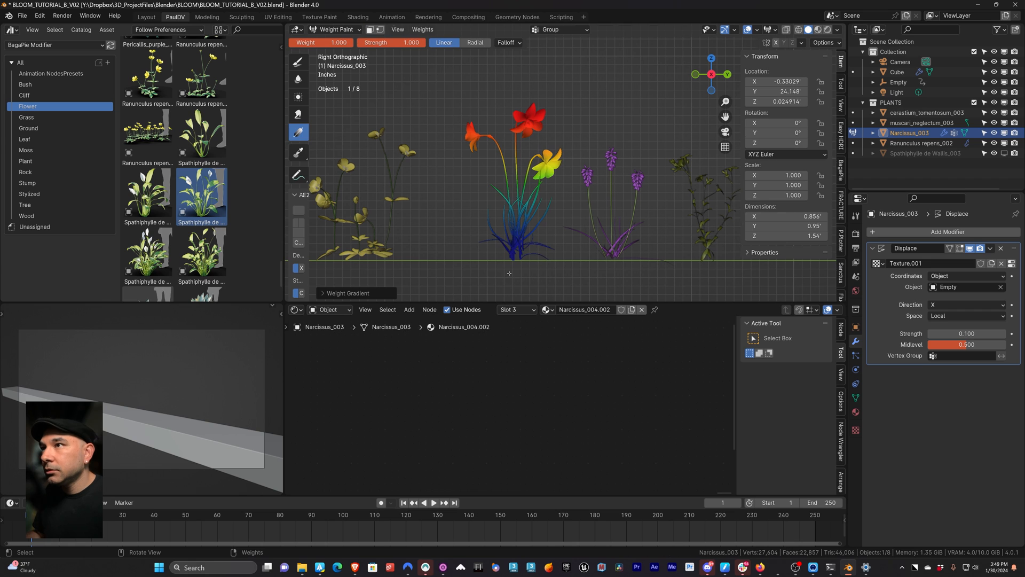
In Object Mode, assign the painted vertex group to the Narcissus plant's Displace modifier and rename the group Weight.
key(Tab)
key(Tab)
click(326, 30)
click(332, 41)
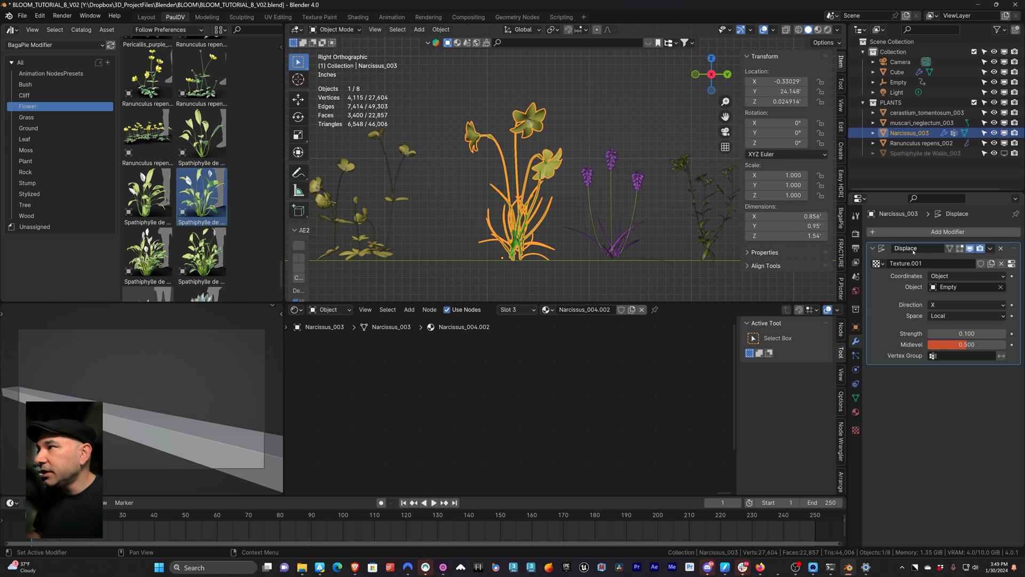
click(941, 356)
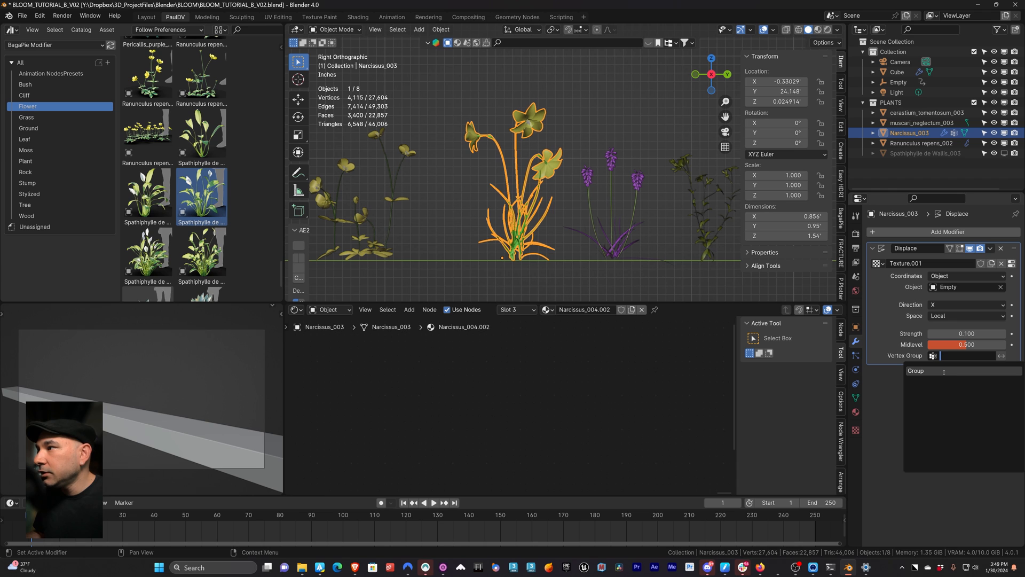
click(944, 370)
click(856, 398)
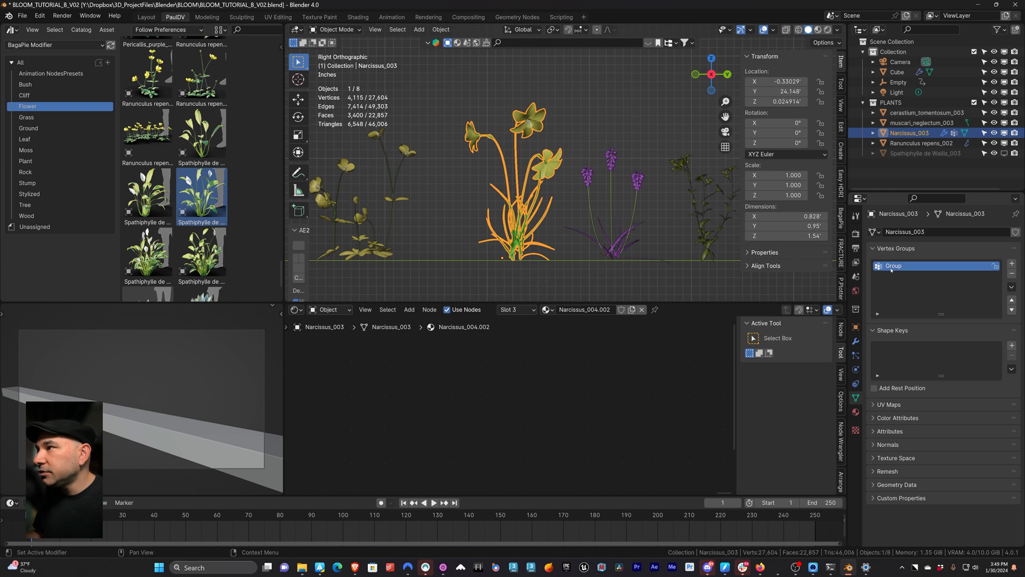
text(Weight)
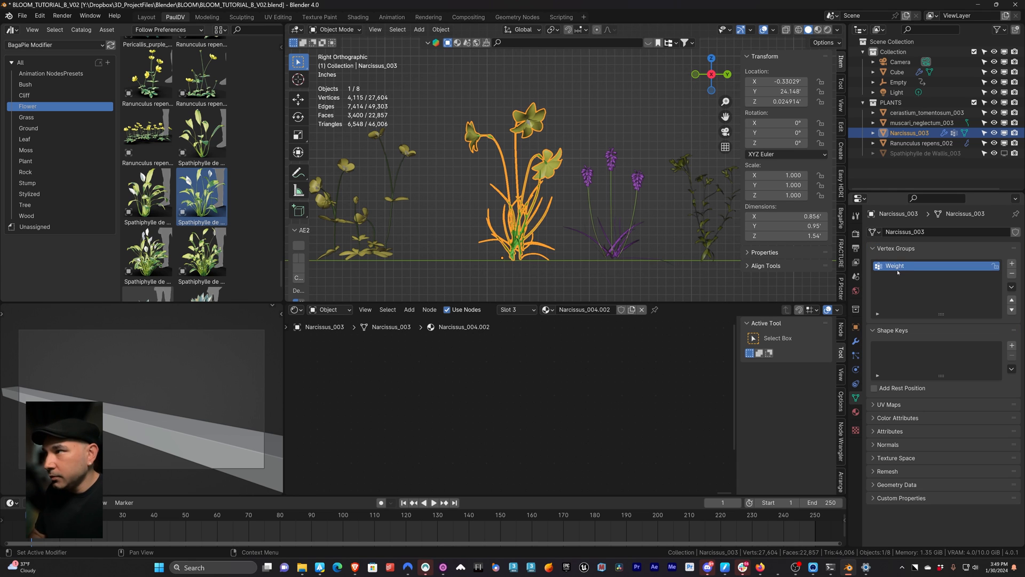
Play the animation, examine the movement at the base of the Narcissus plant, and return to frame 1.
click(505, 271)
middle_drag(506, 260, 553, 263)
key(space)
scroll(515, 291, up, 2)
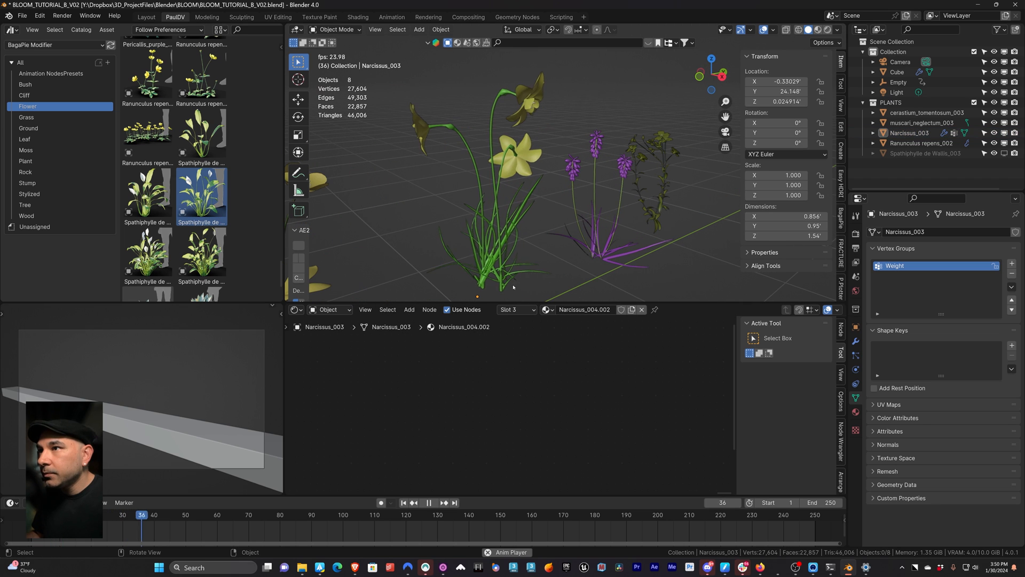
key(space)
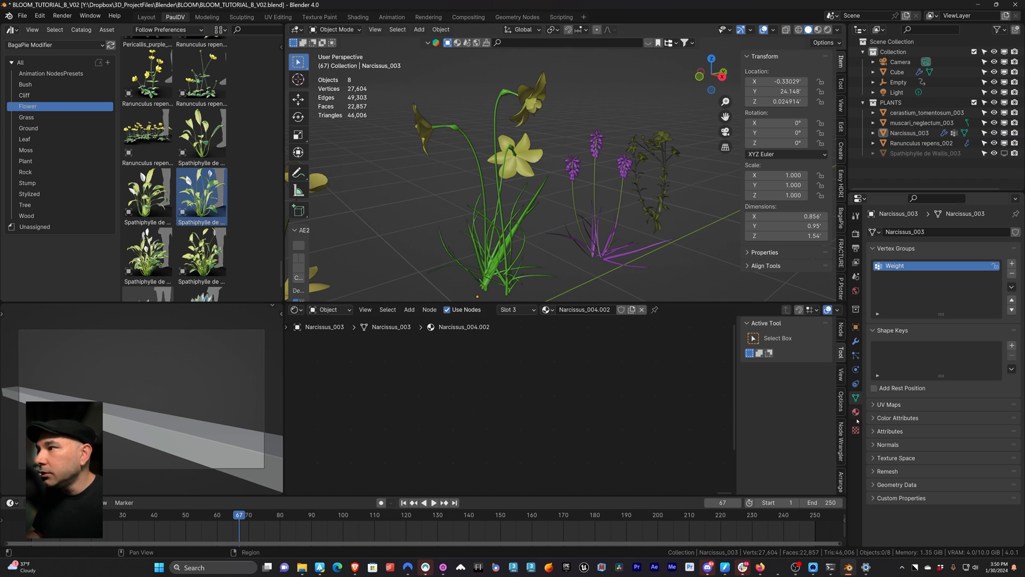
click(480, 237)
middle_drag(480, 237, 528, 235)
key(space)
key(space)
key(shift+Left)
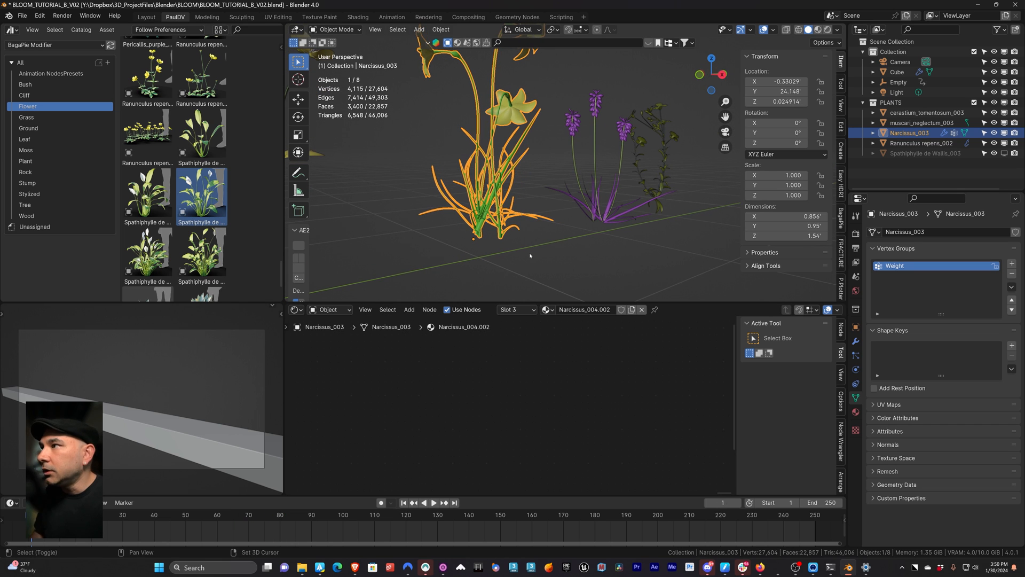
Set the vertex group of the Narcissus plant's Displace modifier to Weight.
click(856, 341)
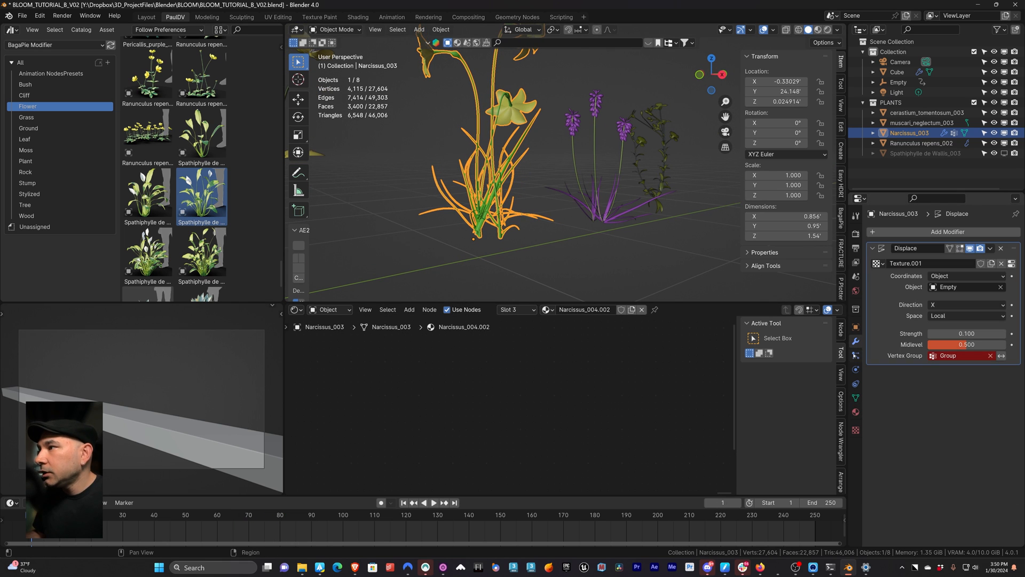
click(961, 356)
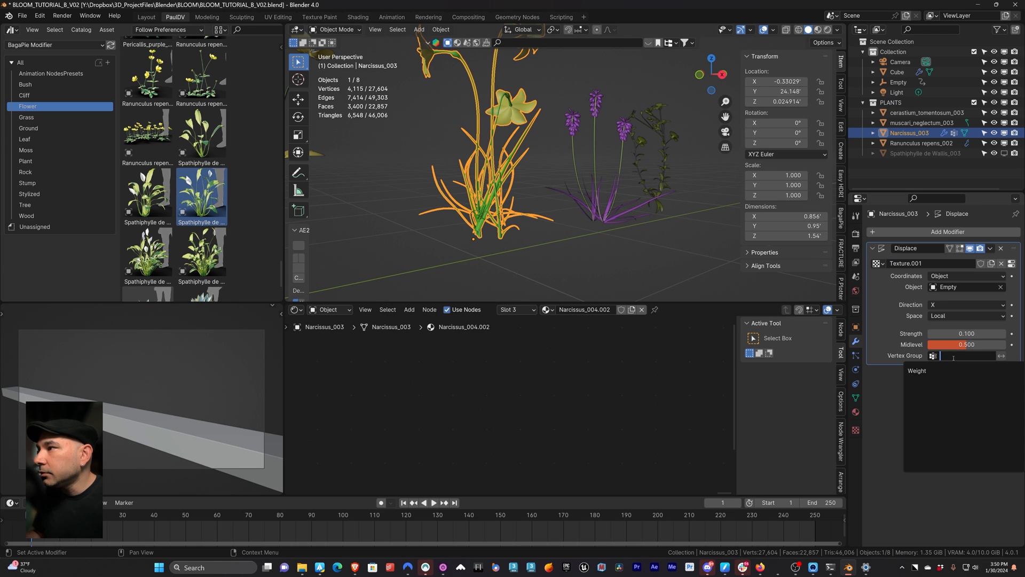
click(956, 370)
Play the animation, examine the weighted sway of the Narcissus plant, and return to frame 1.
click(540, 270)
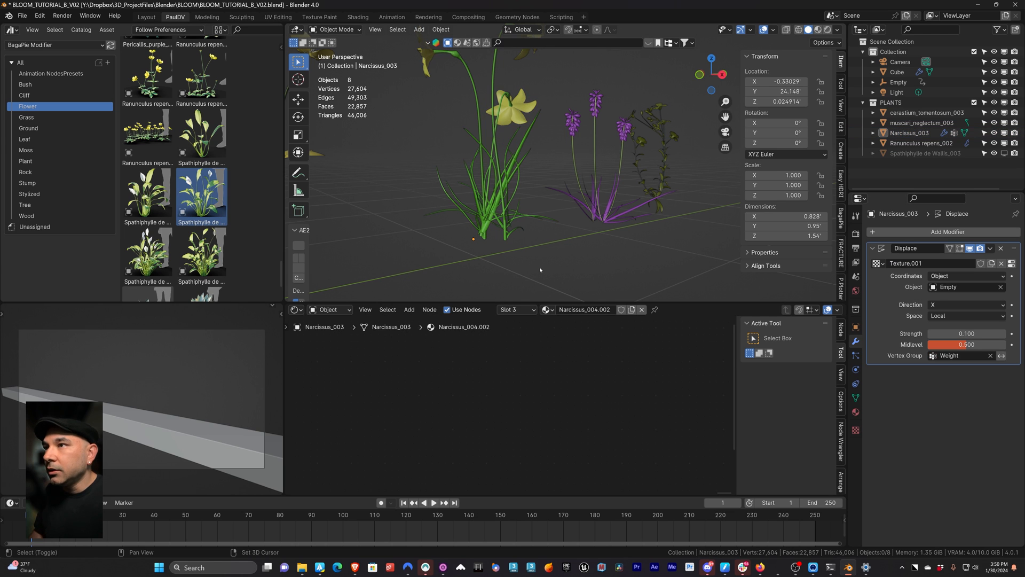
key(space)
middle_drag(516, 128, 508, 263)
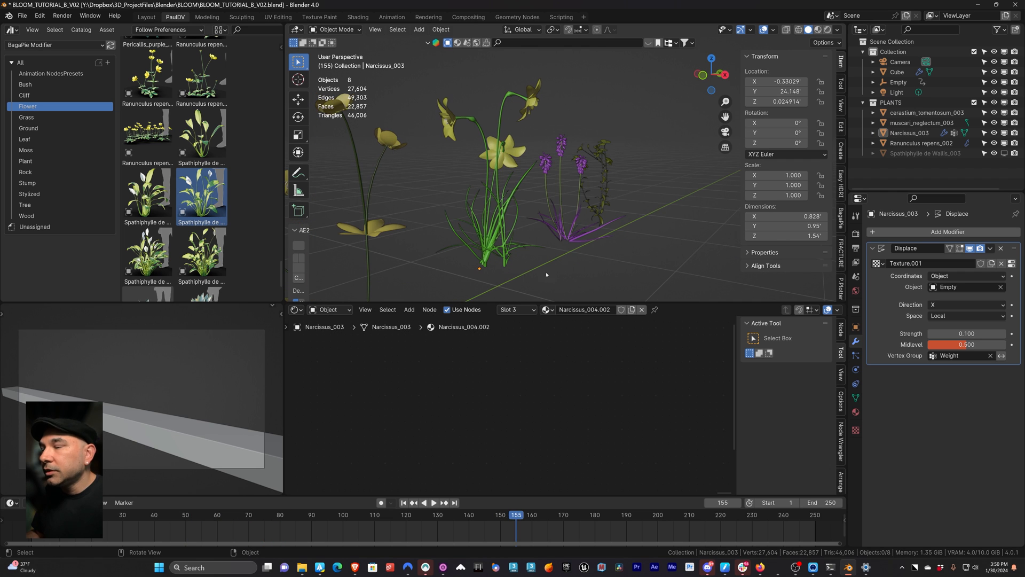
key(shift+Left)
Add a Displace modifier to the muscari plant with a new texture, X direction, strength 0.1 and the Empty as Object coordinates.
click(585, 242)
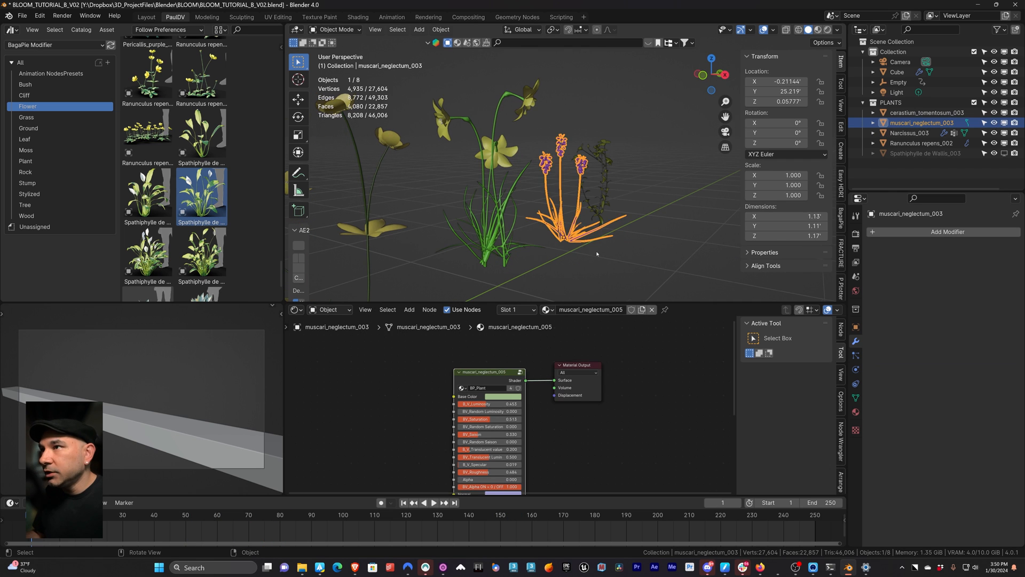
middle_drag(585, 243, 555, 260)
key(KP_3)
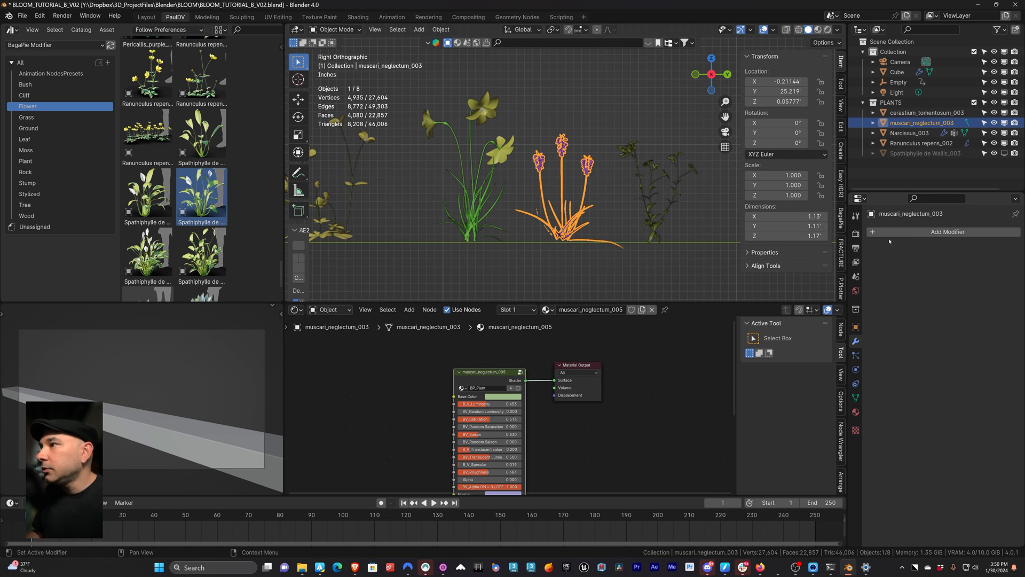
click(908, 232)
mouse_move(956, 328)
click(908, 299)
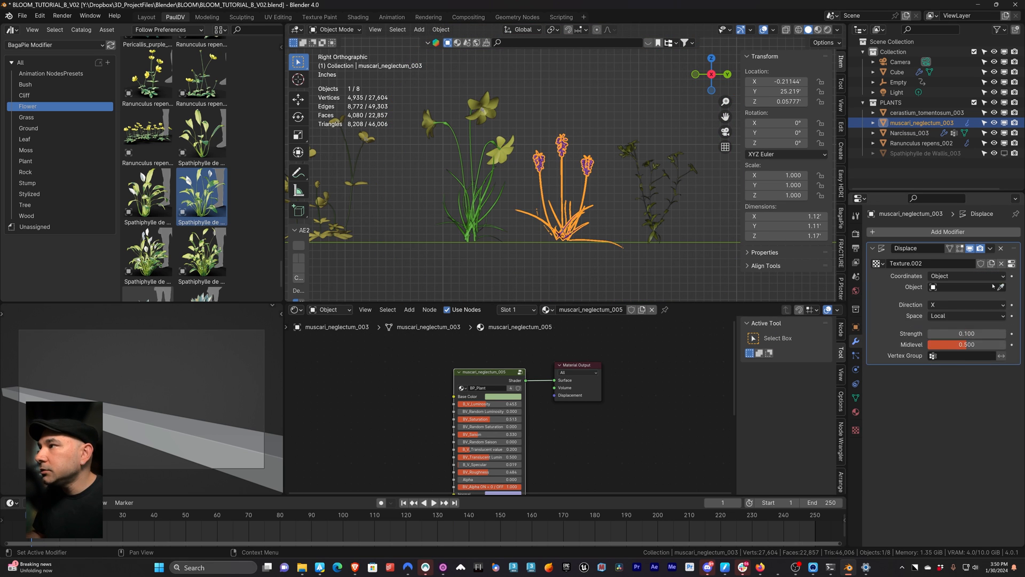
click(1001, 287)
Apply a weight gradient to the muscari plant from the flower tips to the base and rename its vertex group weight.
key(KP_3)
key(ctrl+Tab)
drag(565, 67, 565, 279)
key(ctrl+Tab)
click(856, 398)
double_click(901, 267)
text(weight)
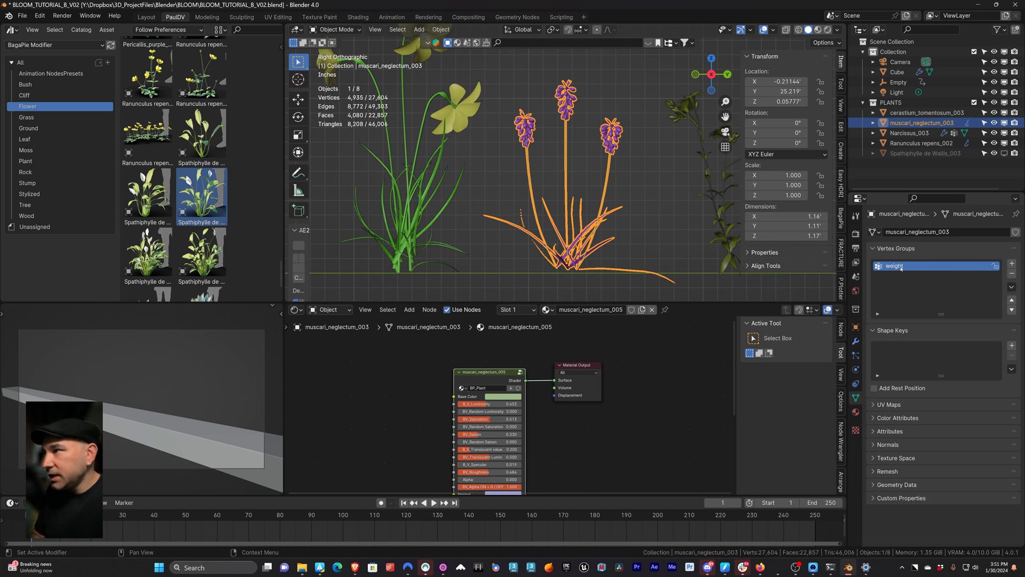
Assign the weight vertex group to the muscari plant's Displace modifier and play the animation to check it.
click(855, 340)
click(961, 356)
key(space)
key(space)
Select the cerastium plant in the viewport.
shift+middle_drag(641, 161, 507, 164)
click(569, 160)
click(948, 232)
click(943, 266)
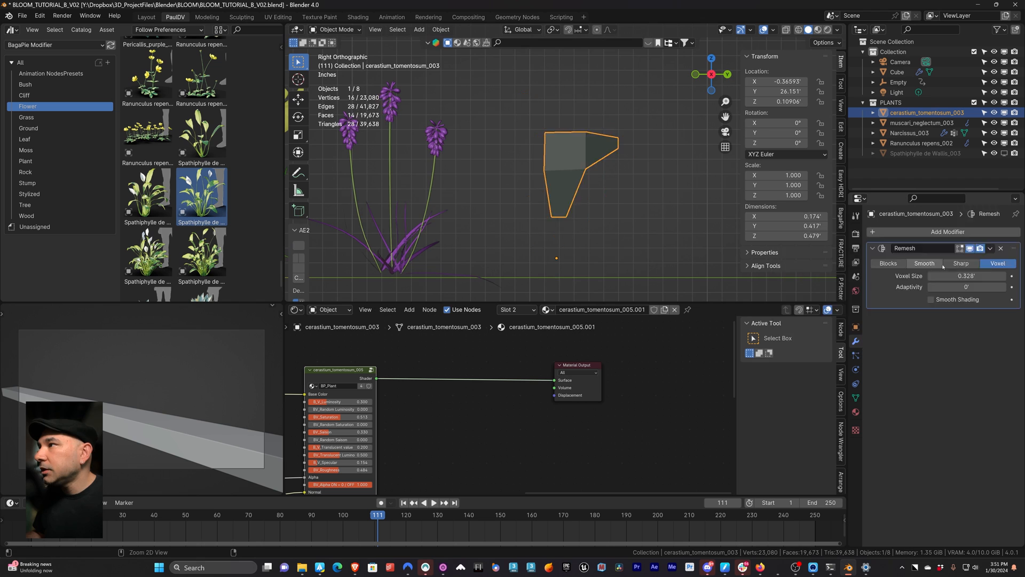
click(1001, 248)
Add a Displace modifier with a strength of 0.1 and a new texture to the cerastium plant.
click(948, 232)
double_click(967, 311)
text(0.1)
click(972, 263)
click(855, 430)
click(855, 341)
Apply a weight gradient to the cerastium plant from its top to its base and name its vertex group weight.
key(ctrl+Tab)
drag(557, 87, 557, 278)
click(335, 29)
click(340, 42)
click(855, 398)
click(855, 341)
Set the cerastium plant's Displace modifier to the weight vertex group and Object coordinates from the Empty, and return to frame 1.
click(964, 345)
click(966, 277)
click(964, 288)
click(940, 323)
middle_drag(577, 241, 581, 239)
key(shift+Left)
Duplicate the cerastium plant's Displace modifier and set the copy's direction to Y.
click(990, 248)
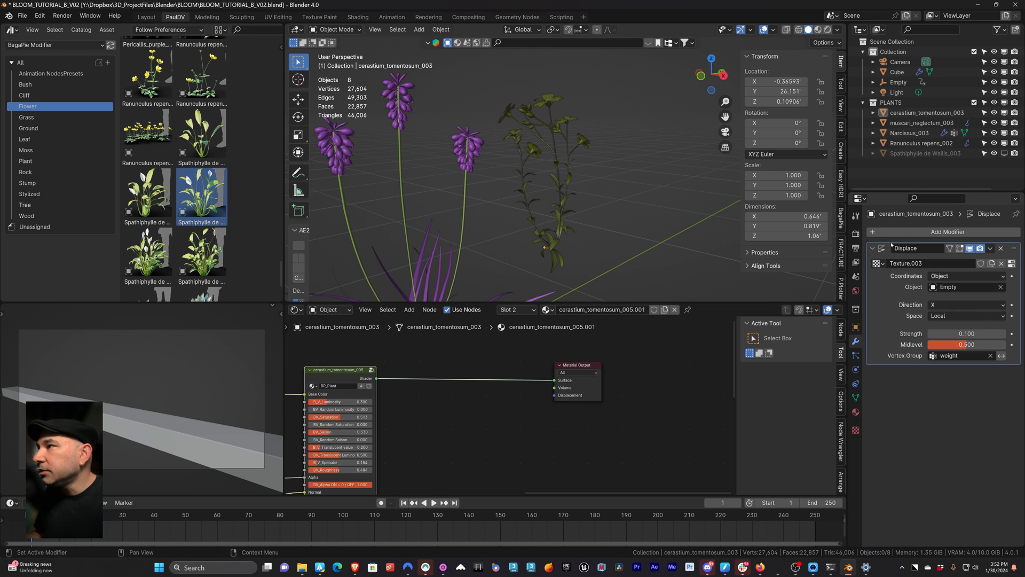
click(990, 248)
click(940, 295)
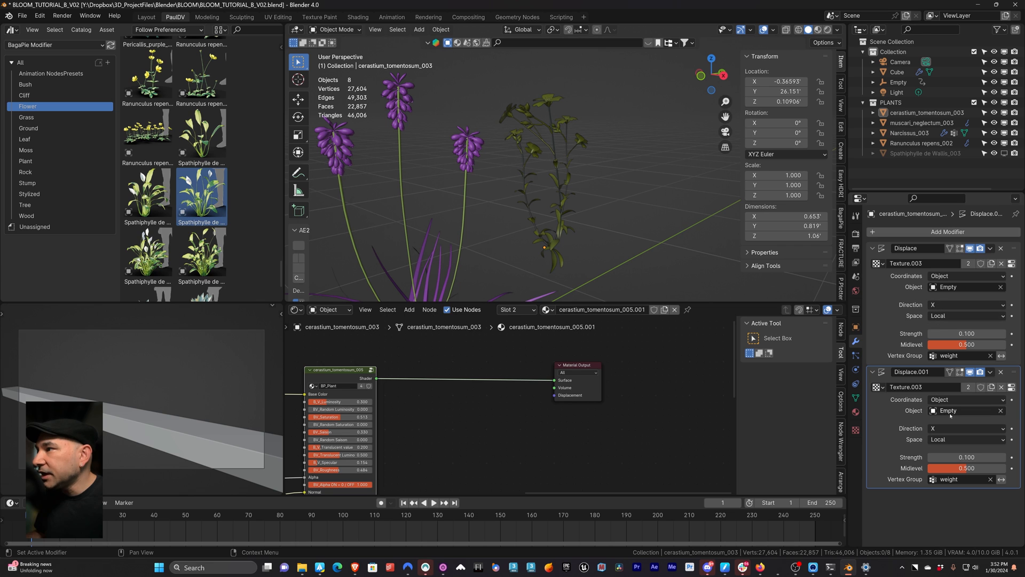
click(946, 429)
click(945, 452)
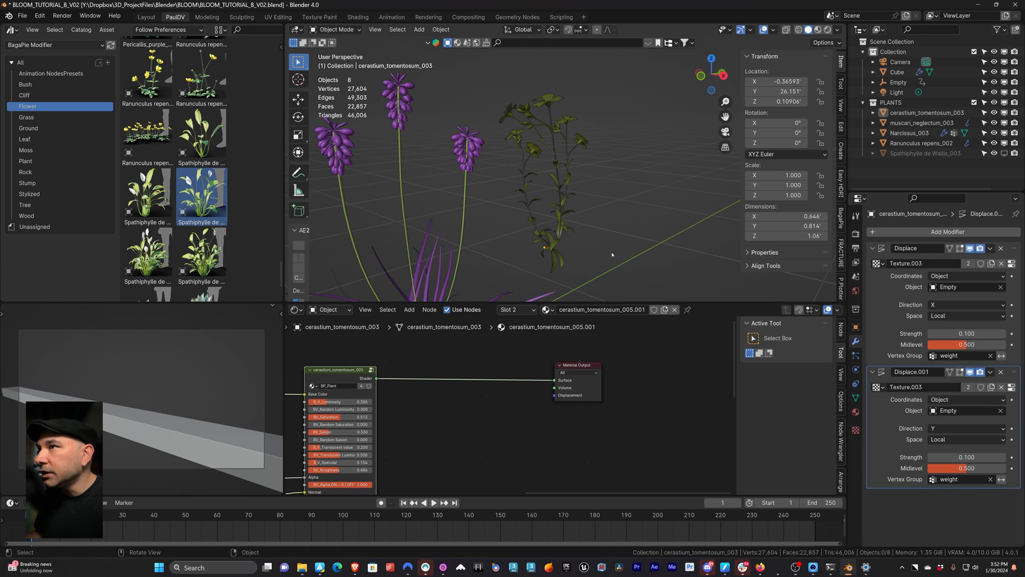
Play the animation and examine the cerastium plant's movement from several angles.
key(space)
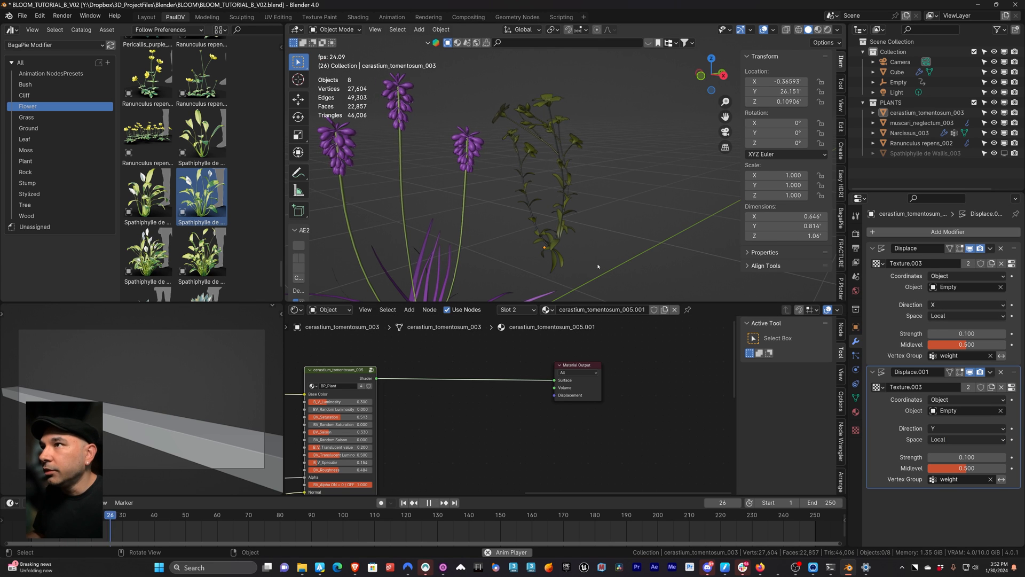
middle_drag(581, 230, 588, 249)
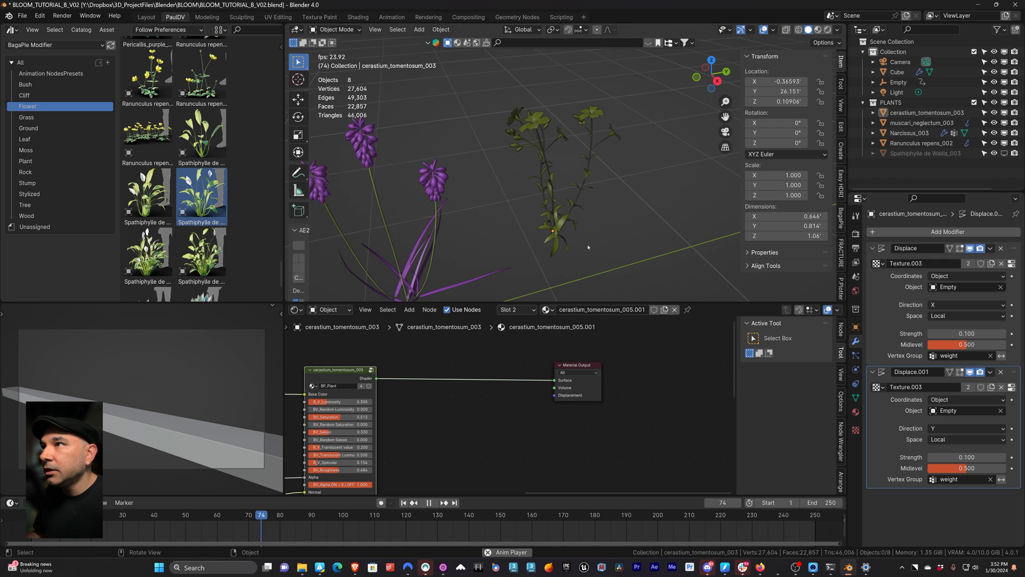
middle_drag(607, 269, 587, 242)
key(space)
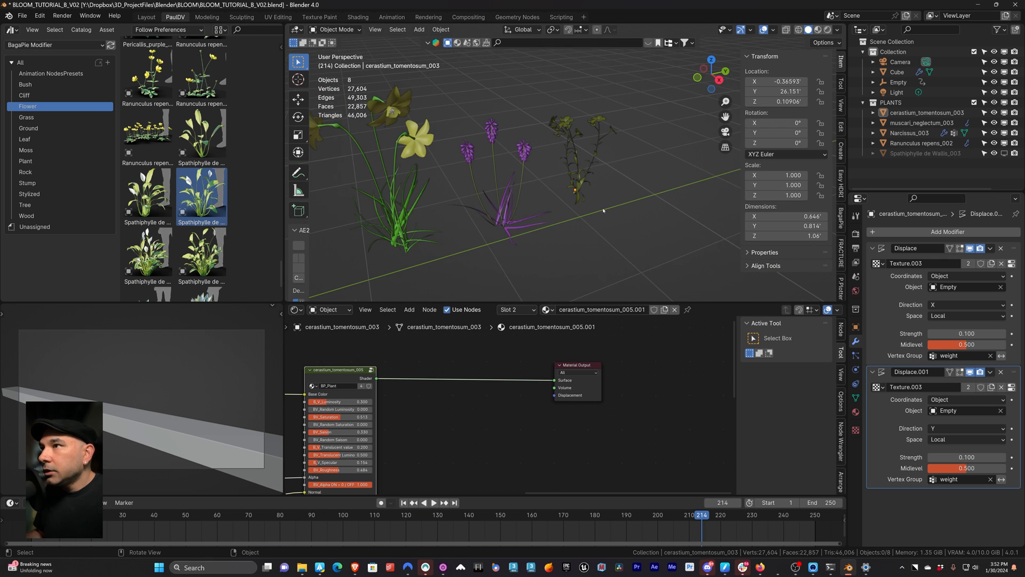
Switch to the camera view and turn on the viewport display of the railing Cube's particle system.
scroll(572, 195, down, 4)
middle_drag(572, 195, 416, 172)
middle_drag(630, 211, 643, 229)
scroll(628, 141, up, 5)
key(KP_0)
click(629, 213)
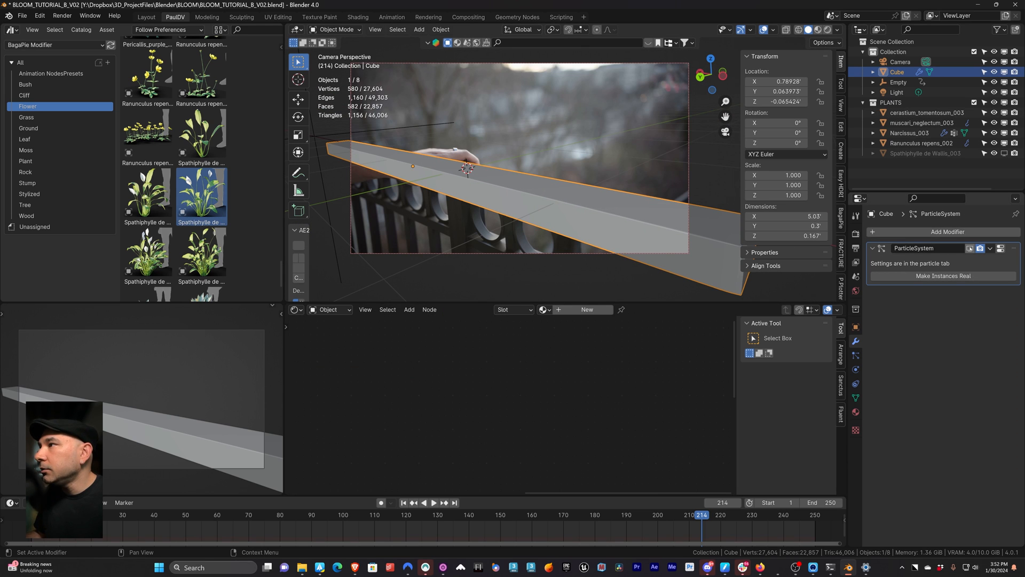
click(969, 248)
click(594, 207)
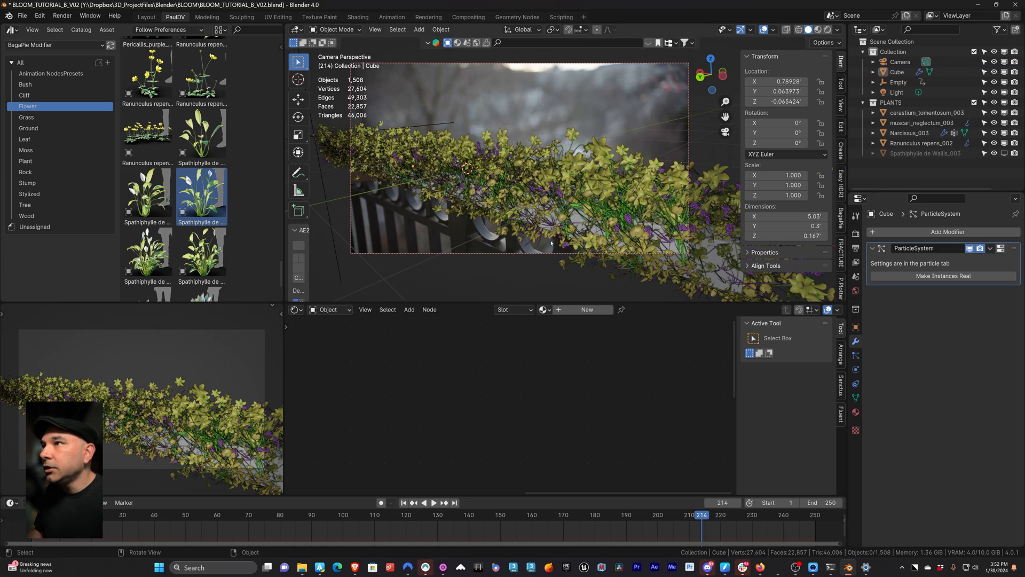
Play the animation from frame 1, examine the scattered flowers' movement on the railing, and move to frame 116.
key(shift+Left)
key(space)
scroll(567, 238, up, 2)
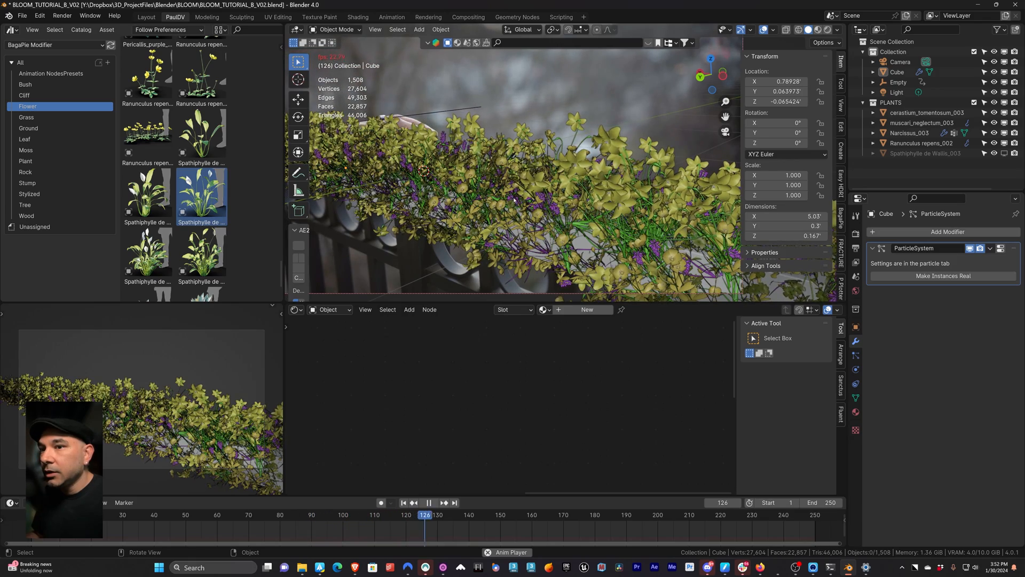
key(space)
drag(453, 527, 393, 527)
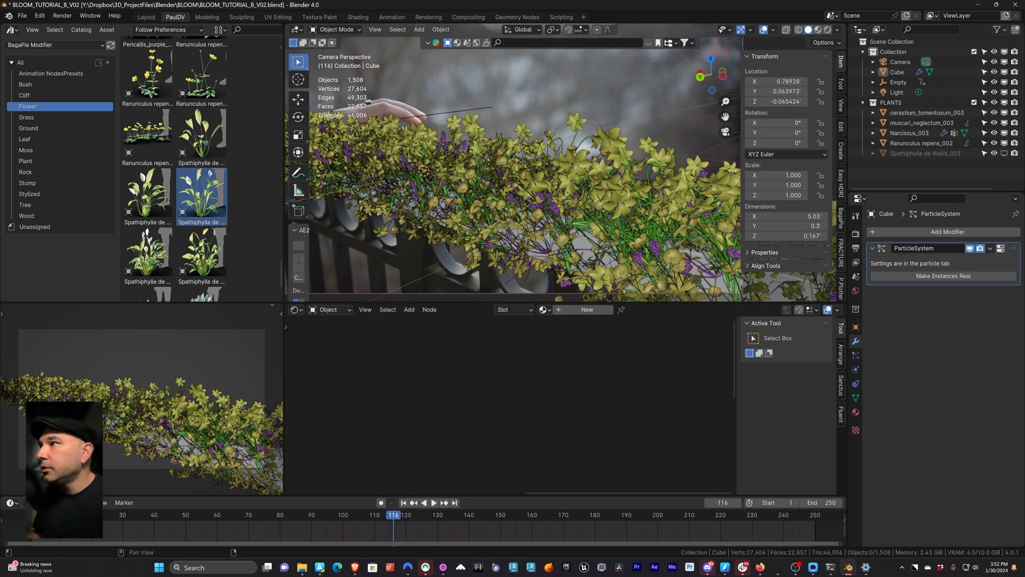
Turn off the viewport display of the Cube's particle system and scrub the footage to frame 103.
click(587, 219)
click(970, 249)
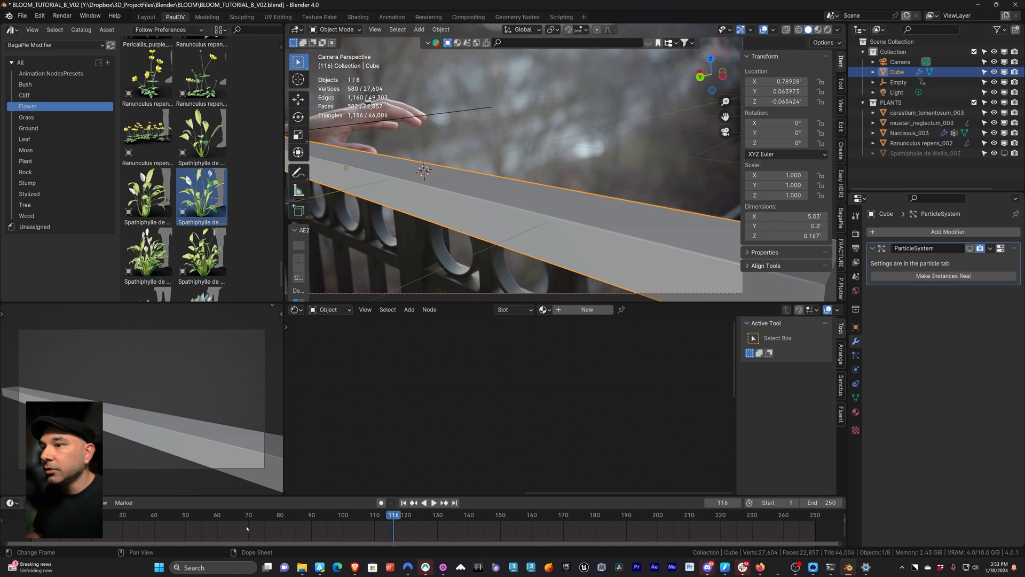
drag(111, 521, 352, 522)
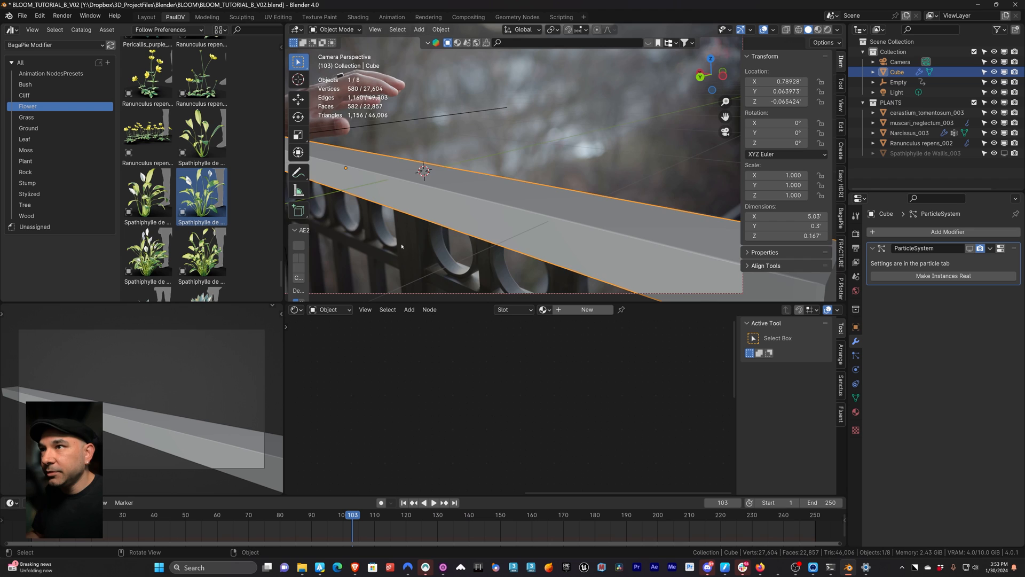
Scrub the footage to frame 140 and set the scene's start frame to 140.
scroll(447, 180, down, 2)
shift+middle_drag(447, 180, 464, 197)
drag(360, 521, 469, 528)
click(771, 502)
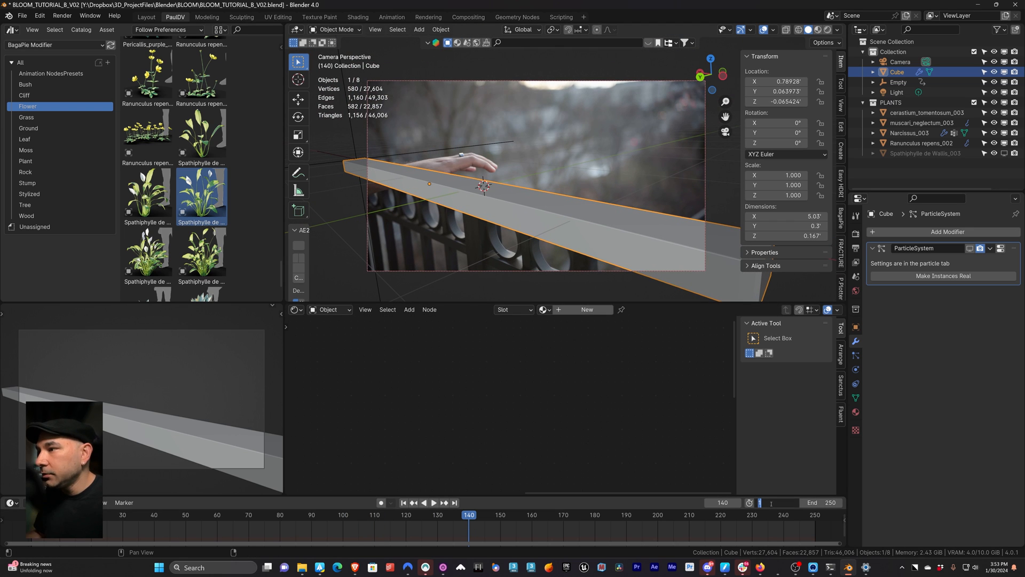
text(140)
key(Return)
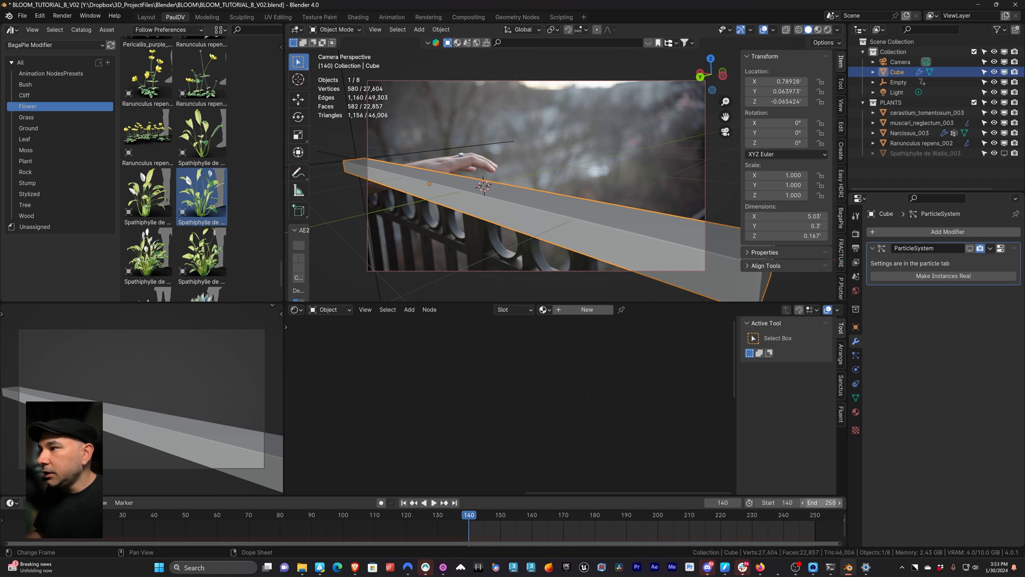
Play the footage from frame 140 to check the hand's movement, return to the start frame, and save the file.
key(space)
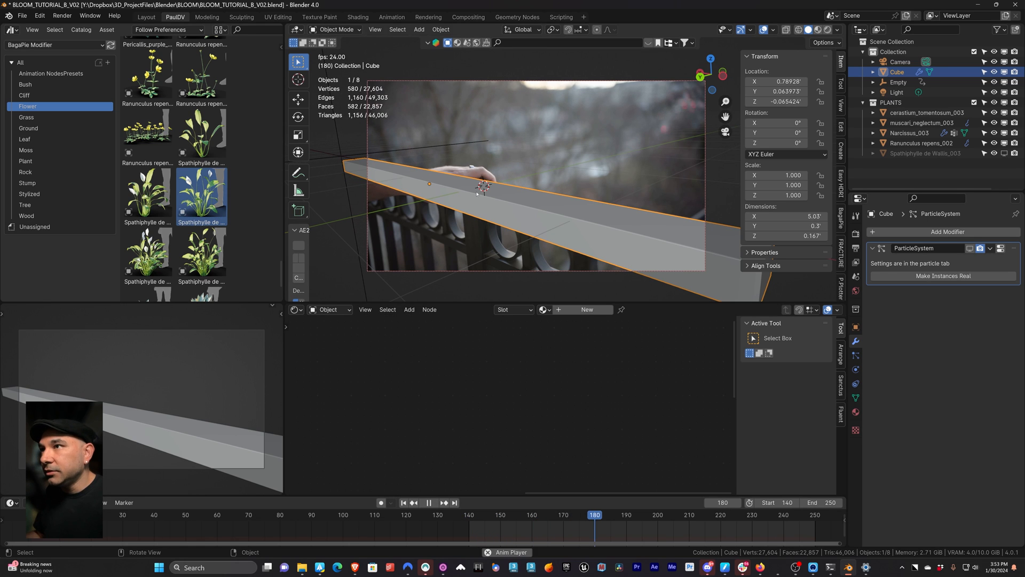
click(603, 145)
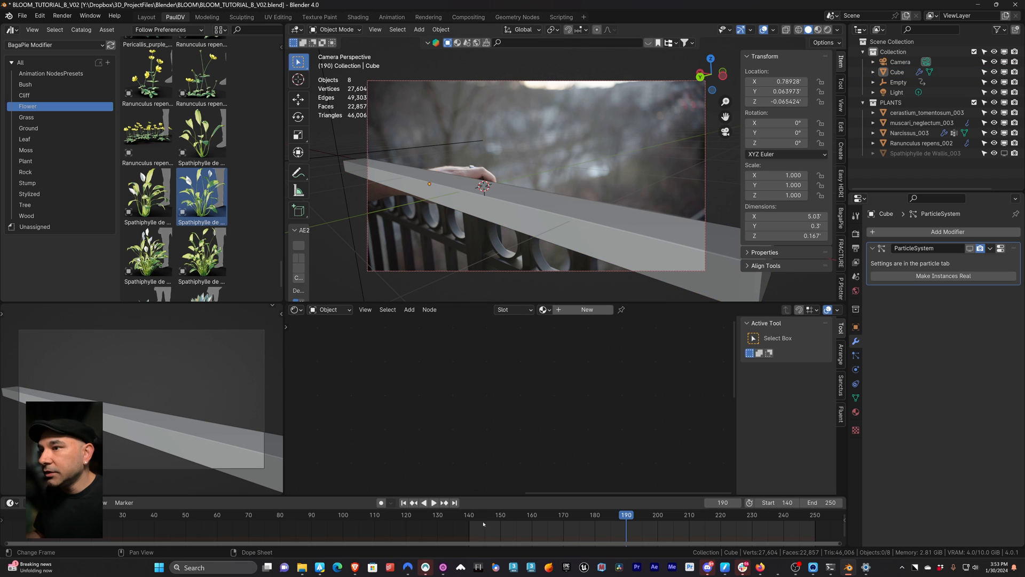
key(shift+Left)
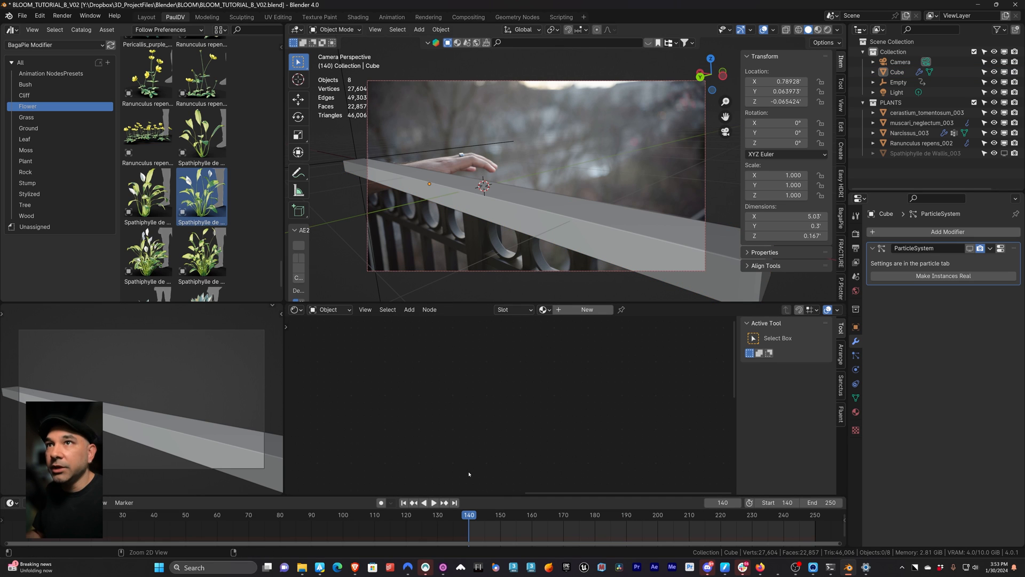
key(ctrl+s)
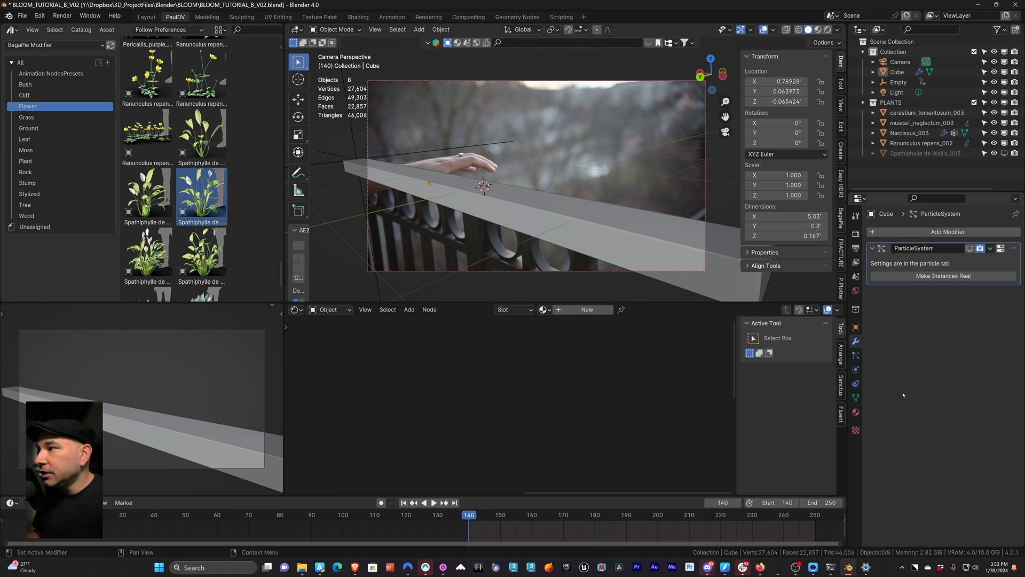
Add Dynamic Paint physics to the railing Cube and make it a canvas.
click(856, 355)
click(856, 369)
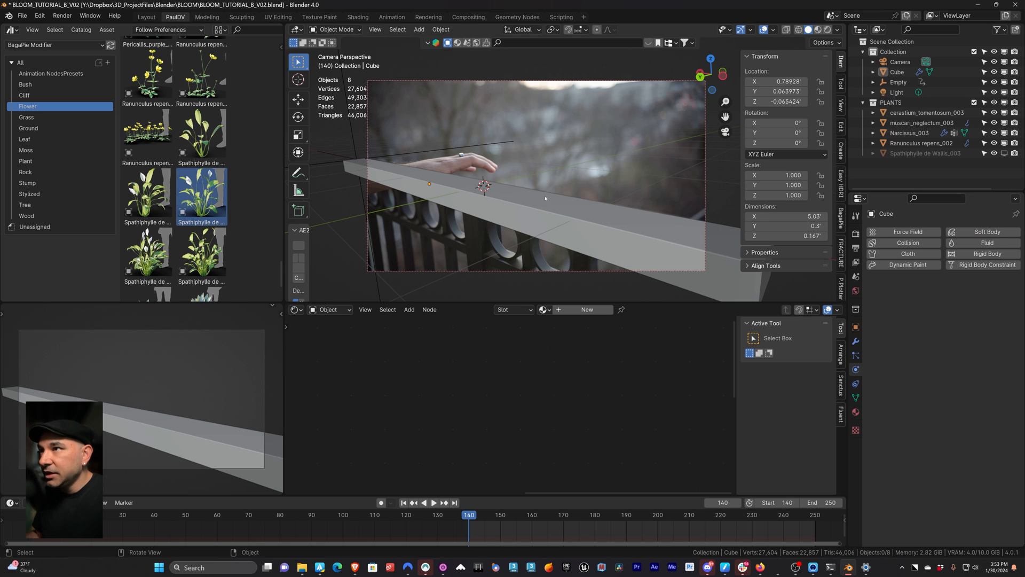
click(530, 209)
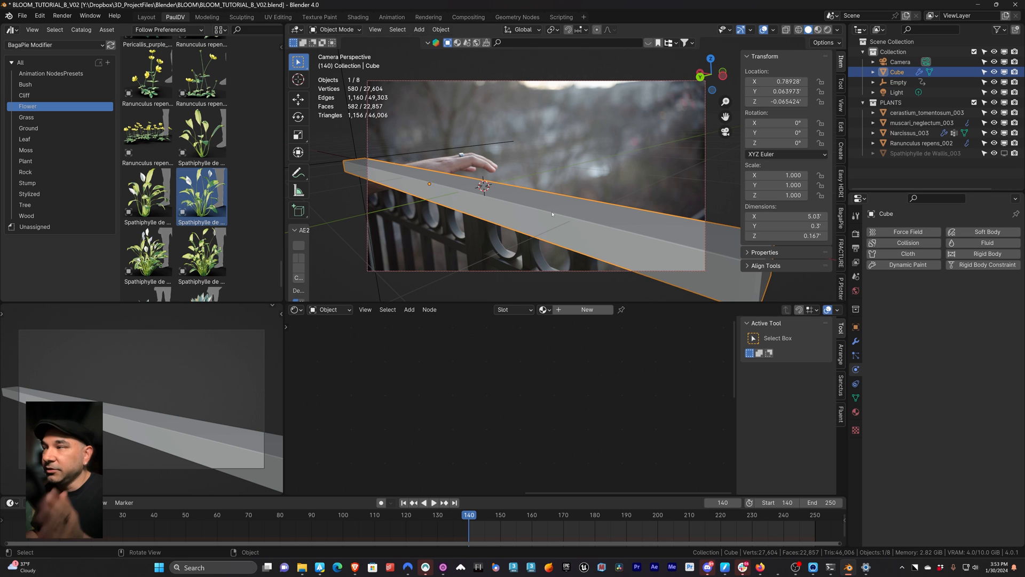
click(536, 138)
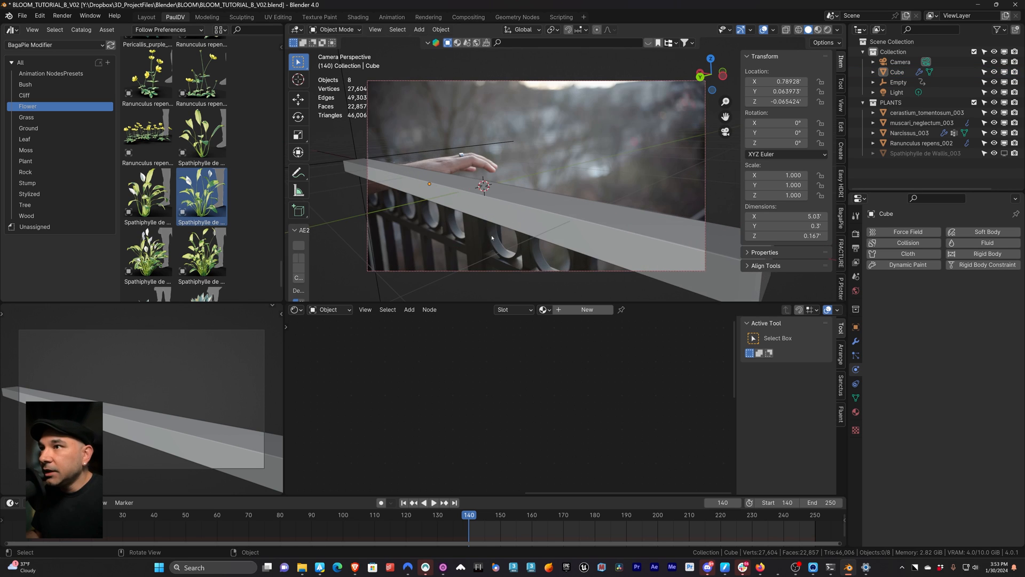
click(521, 242)
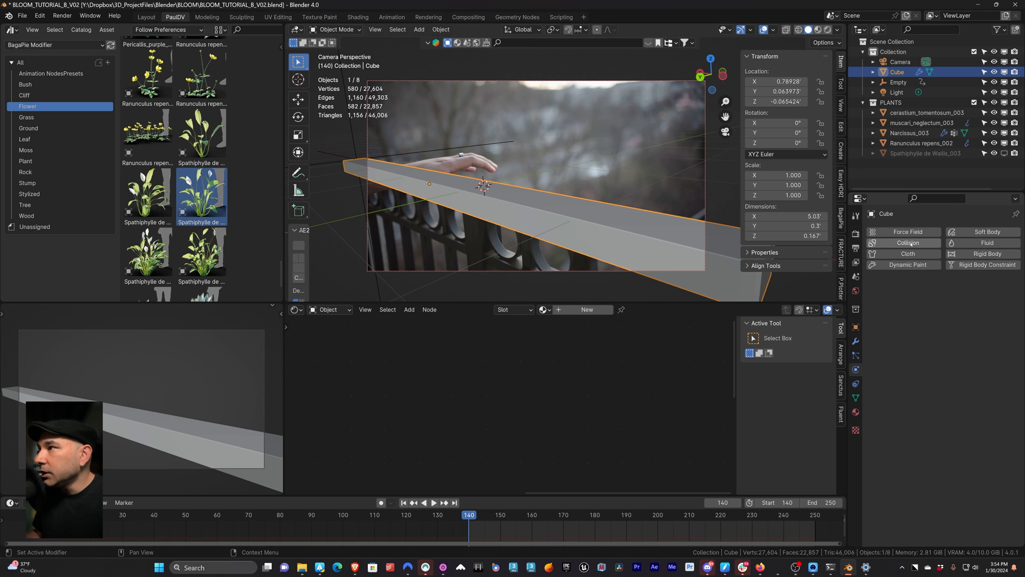
click(907, 264)
click(945, 296)
click(943, 307)
click(940, 327)
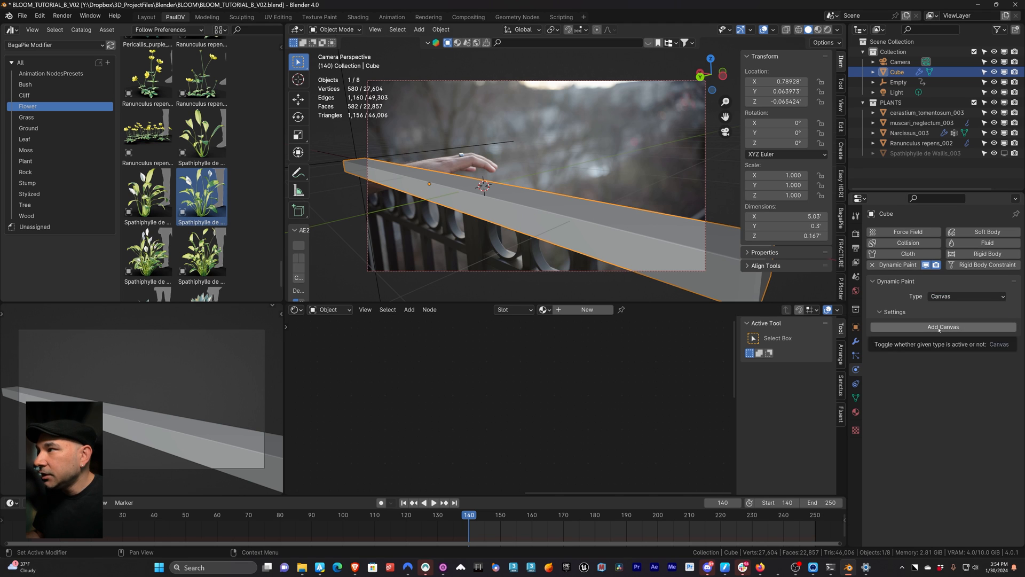
Set the Dynamic Paint canvas's surface type to Weight.
scroll(913, 369, down, 1)
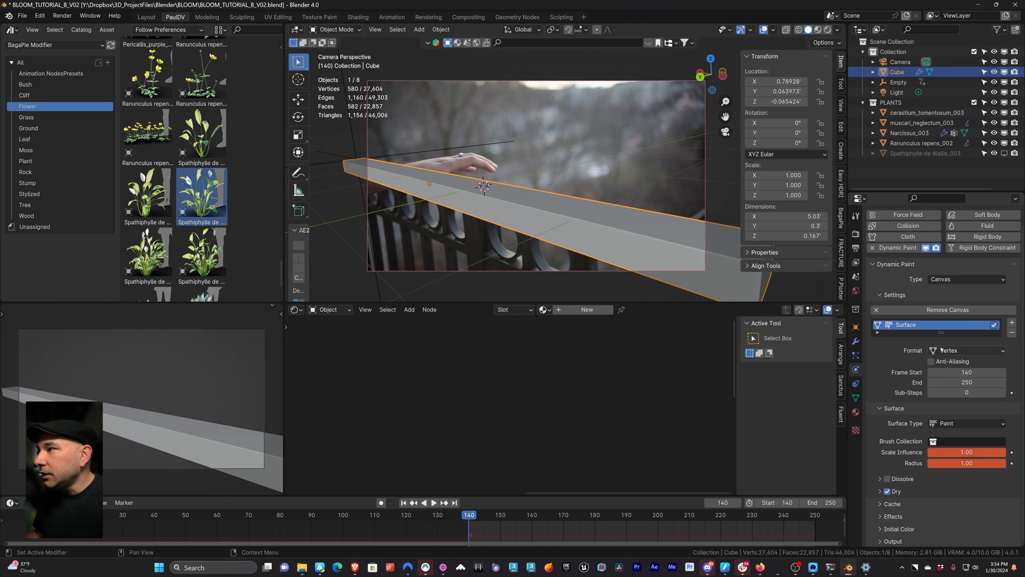
click(952, 423)
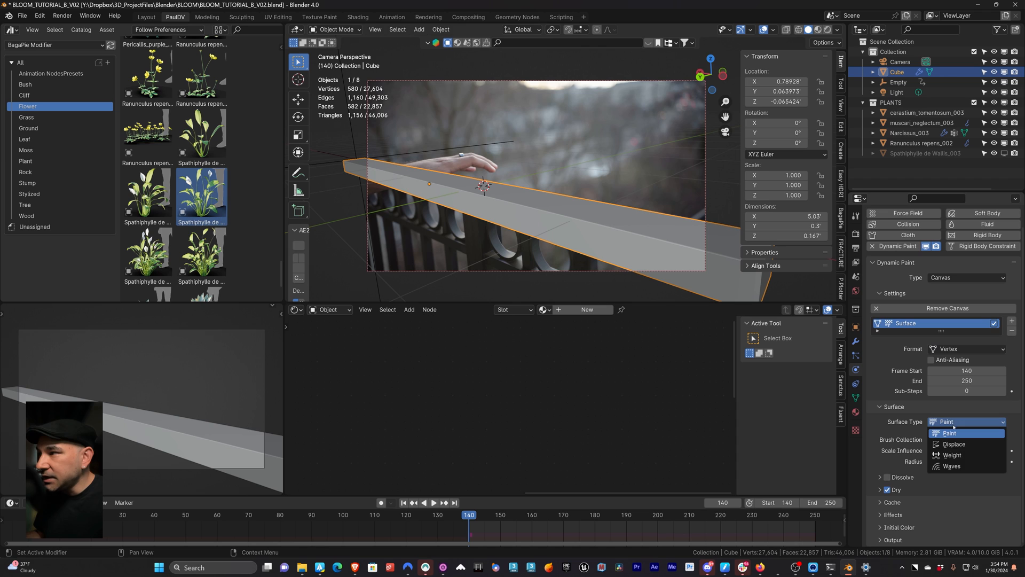
click(950, 458)
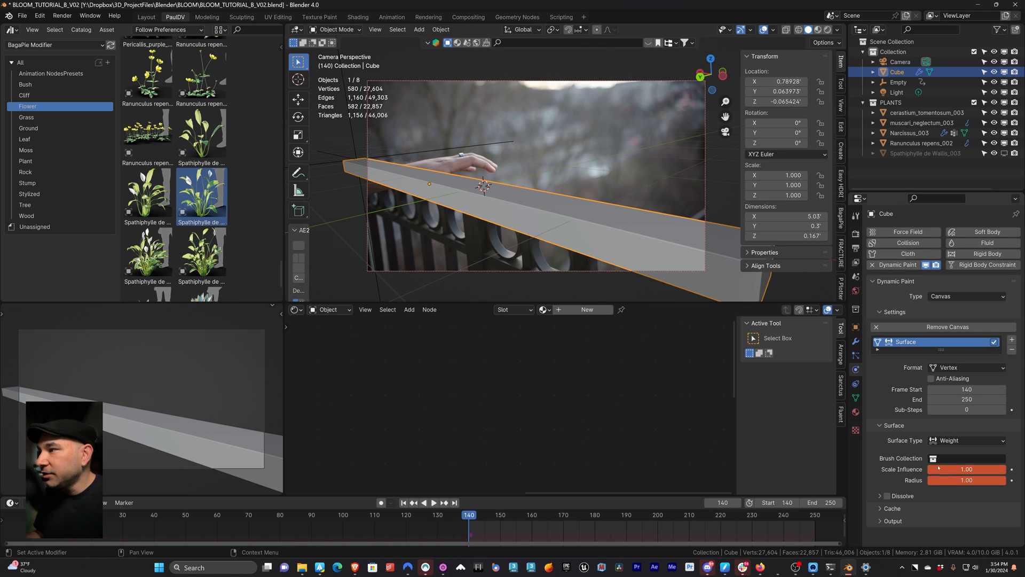
Add a UV sphere at the scene origin and scale it down to about 0.325.
click(466, 251)
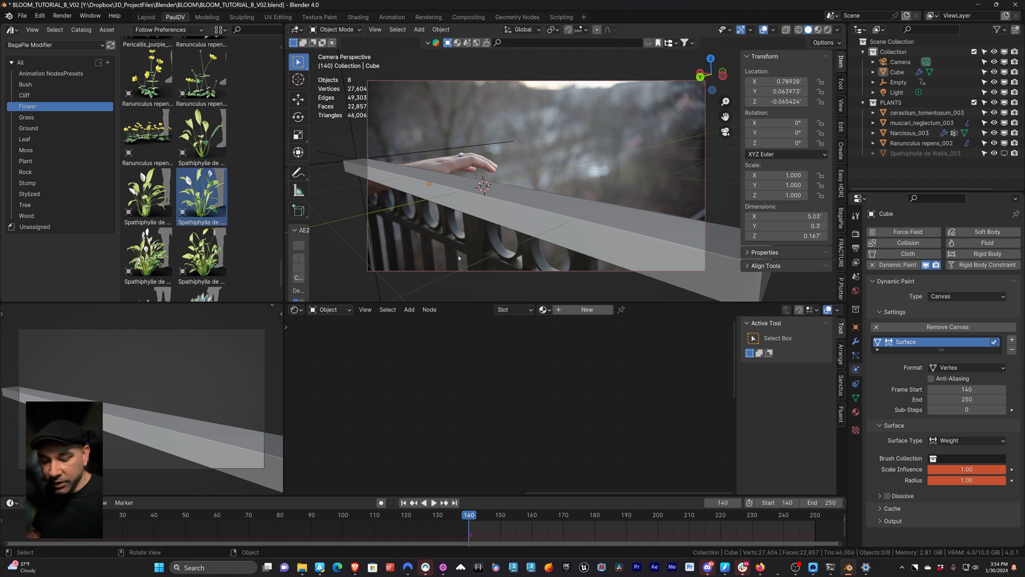
scroll(459, 258, down, 1)
middle_drag(408, 213, 408, 217)
key(shift+a)
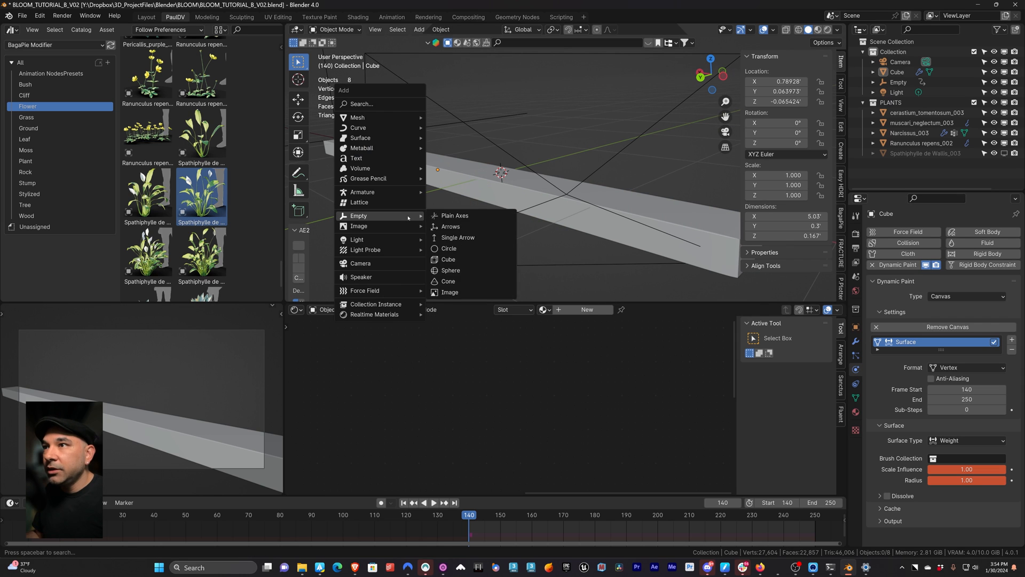
mouse_move(384, 118)
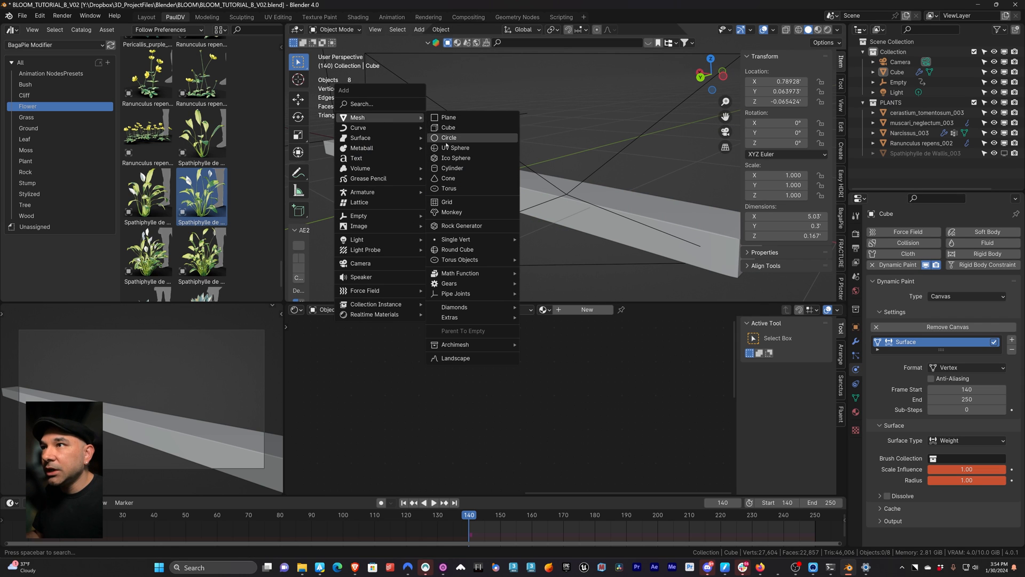
click(456, 148)
key(s)
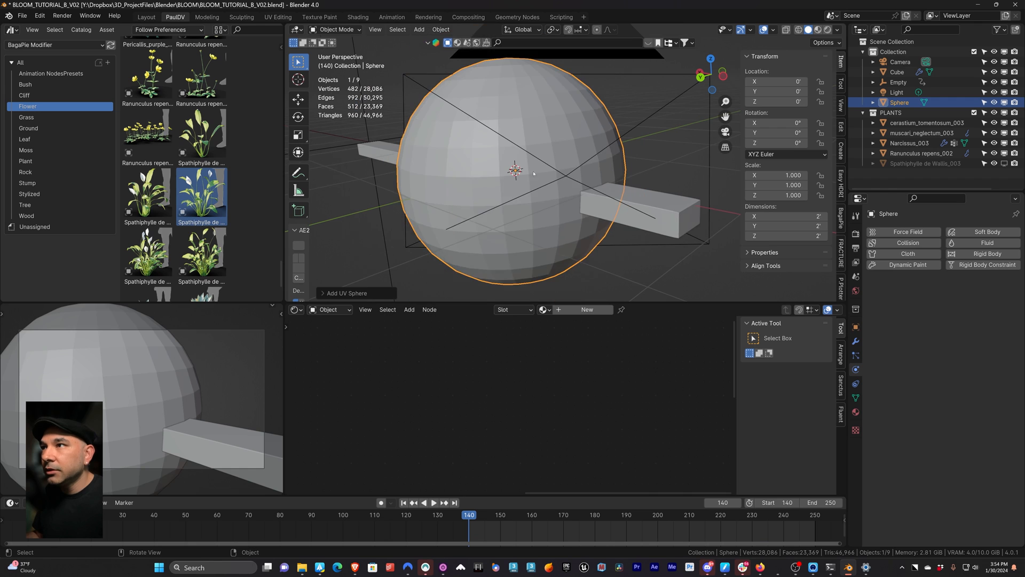
click(543, 159)
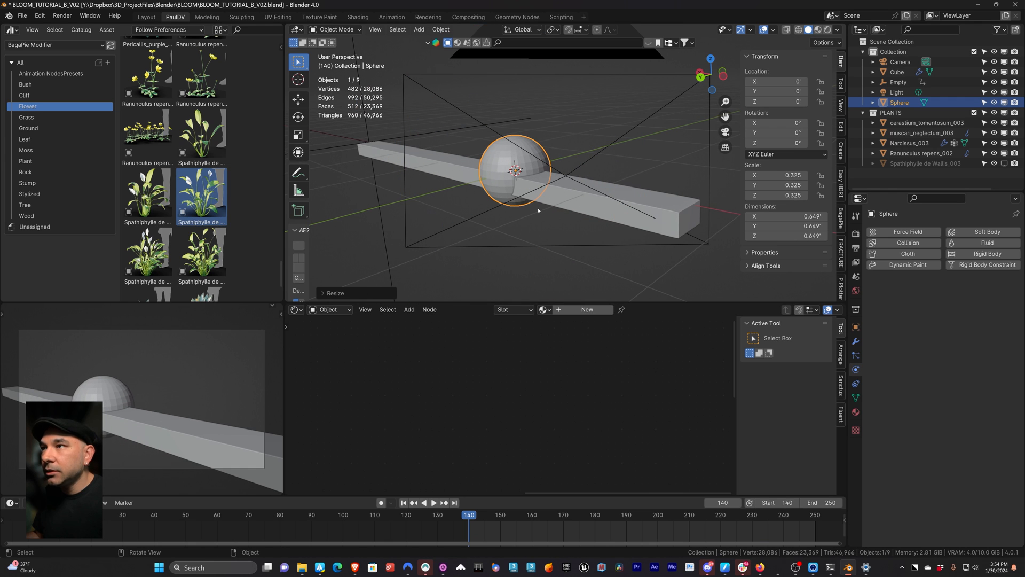
In the camera view, move the sphere below the railing, to about X 0.656' and Z -1.684'.
key(KP_0)
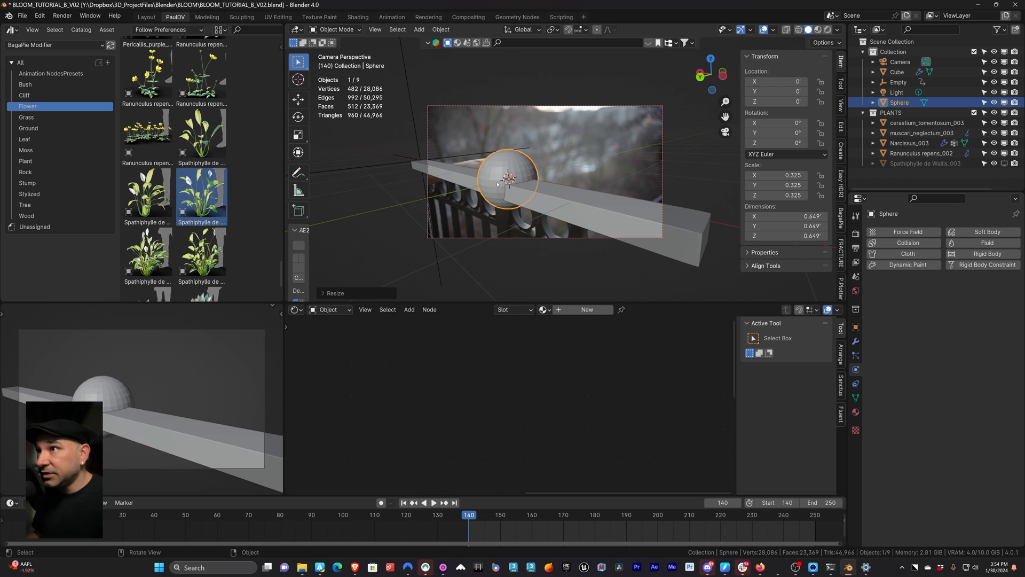
key(g)
key(z)
click(500, 52)
key(g)
key(x)
click(469, 44)
Find the starting moment in the footage at frame 166 and insert a location keyframe on the sphere there.
key(space)
click(563, 528)
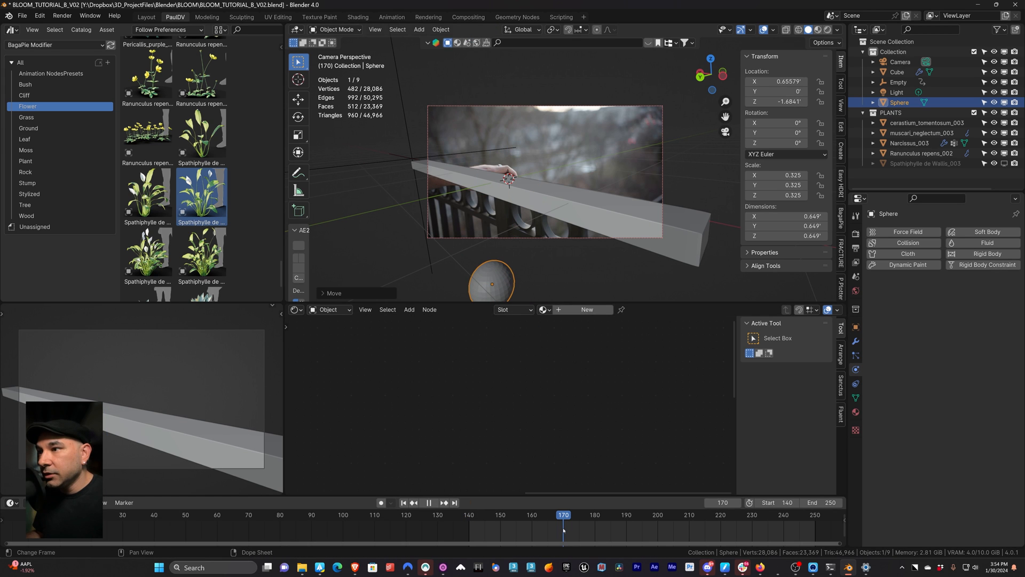
drag(563, 530, 550, 528)
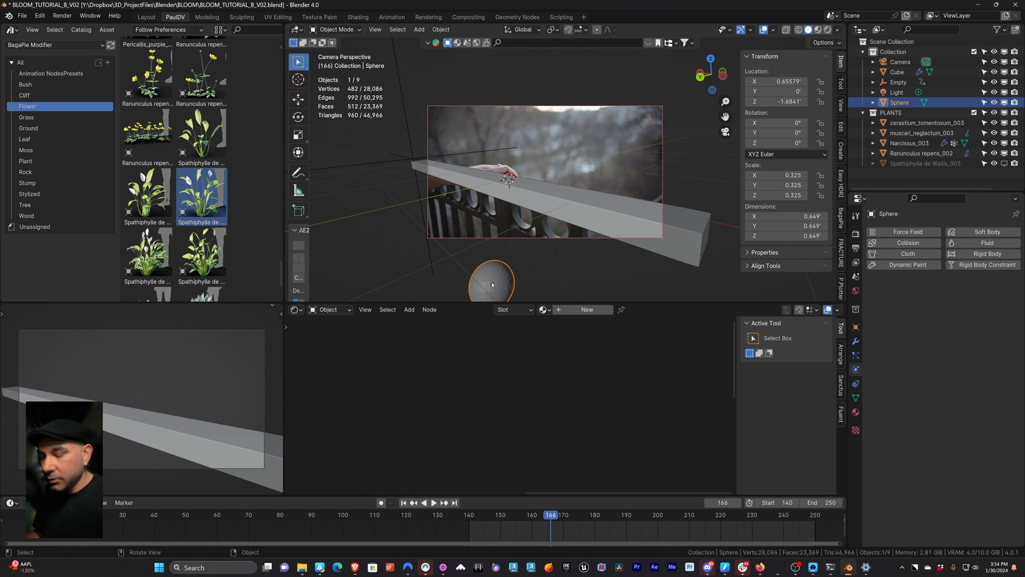
key(i)
click(422, 282)
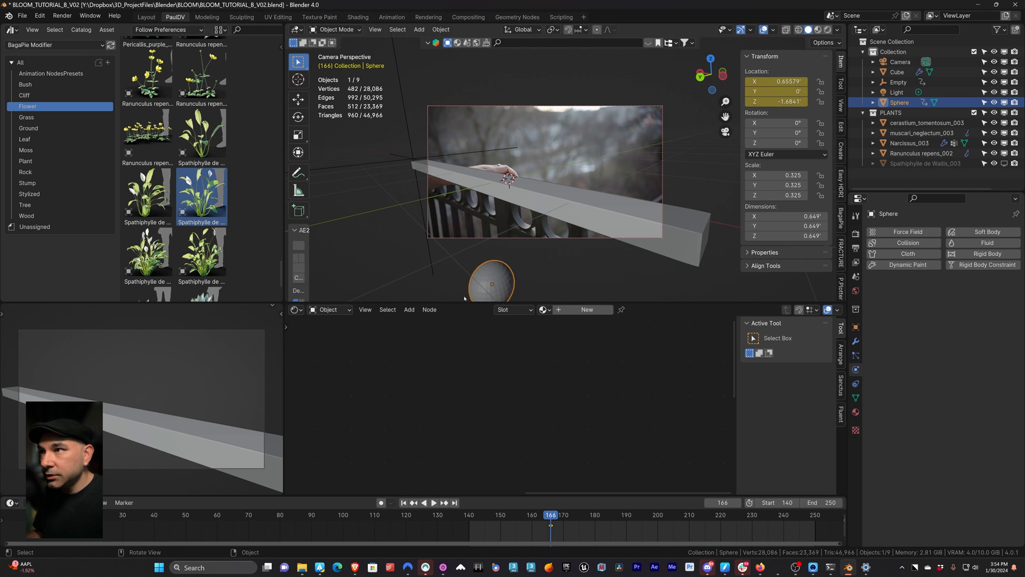
At frame 250, move the sphere up to about Z -0.026' and along the railing to about X -1.95'.
key(space)
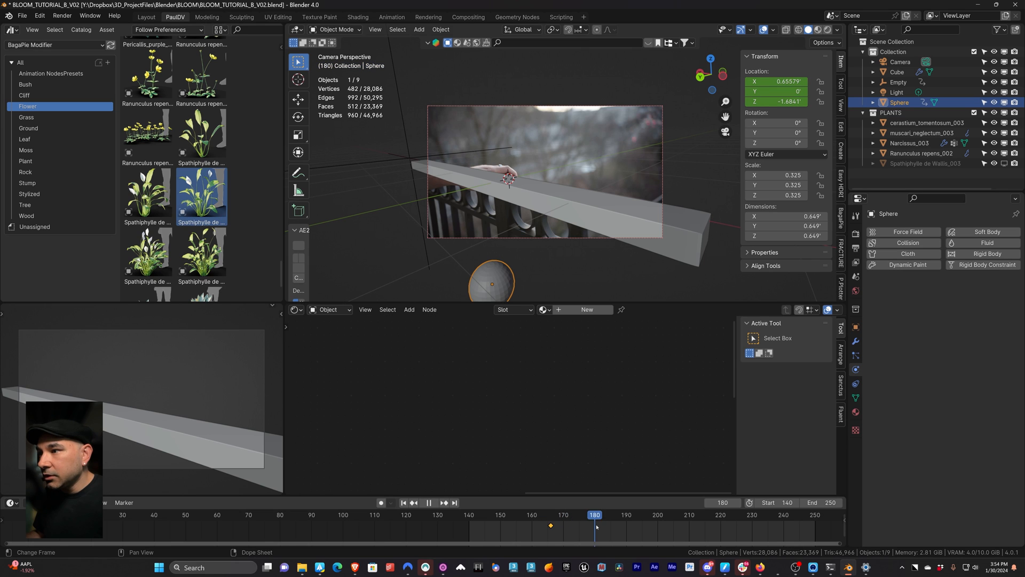
key(space)
key(g)
key(z)
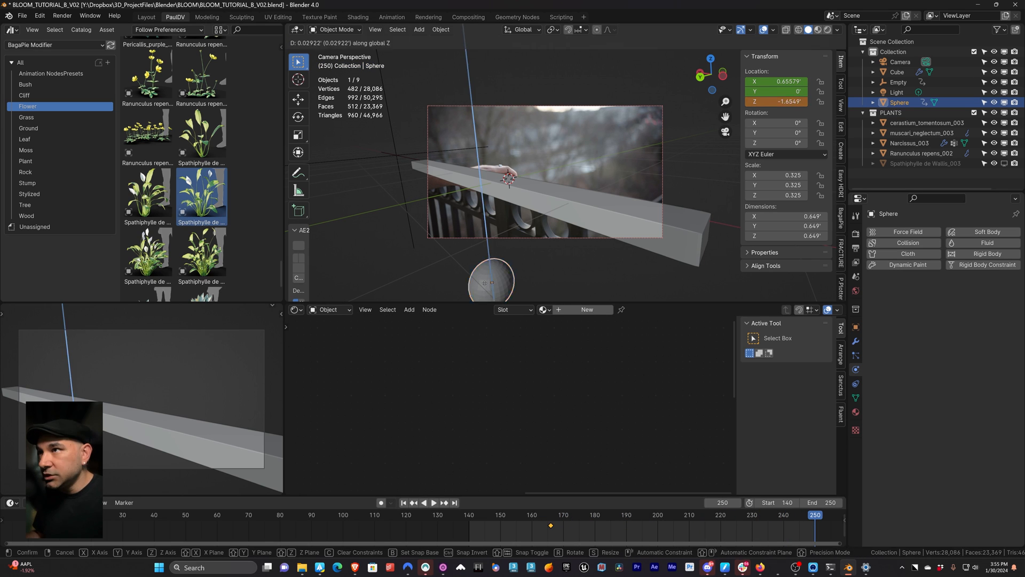
click(477, 182)
key(g)
key(x)
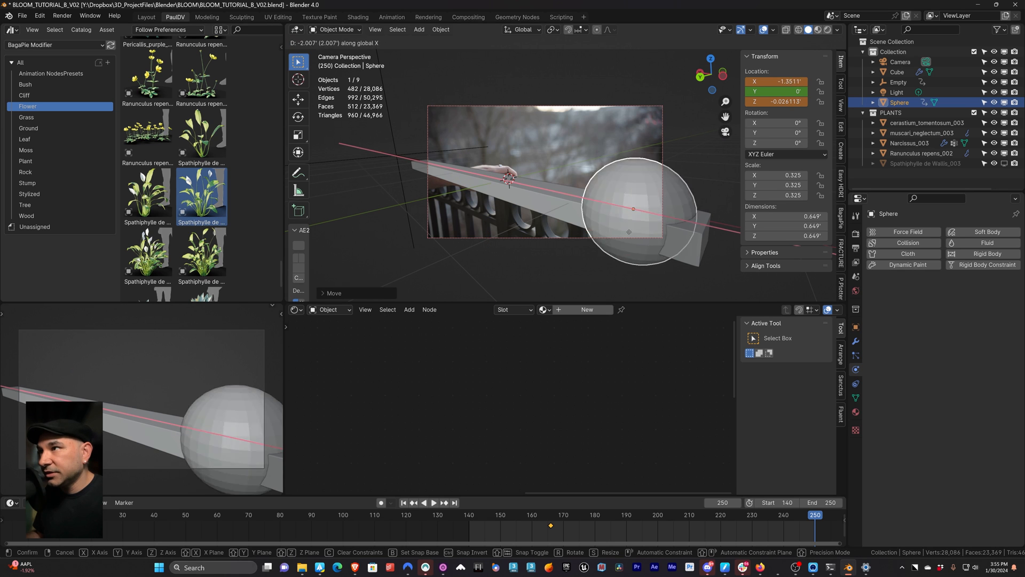
click(716, 243)
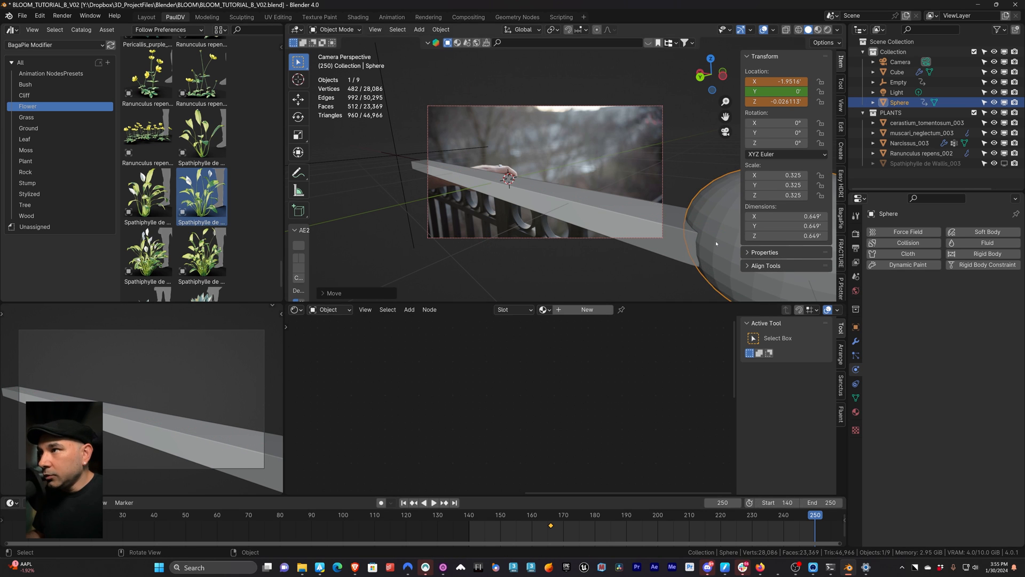
Insert a location keyframe for the sphere at frame 250 and scrub through its motion.
key(i)
click(716, 241)
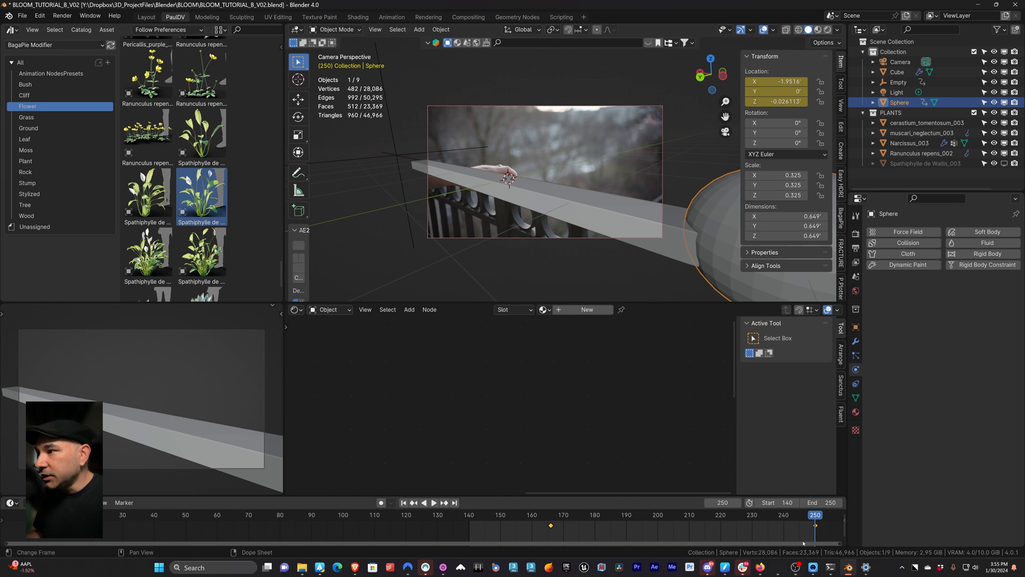
drag(799, 514, 672, 524)
drag(531, 523, 816, 531)
right_click(816, 529)
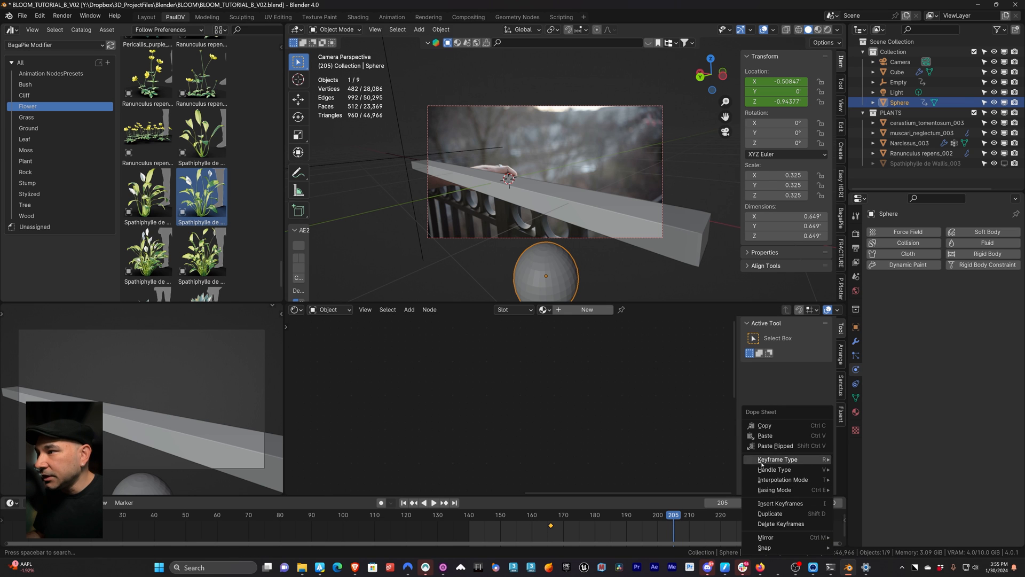
Switch the empty node editor area to the Graph Editor and frame all of the sphere's animation curves.
click(296, 310)
click(374, 363)
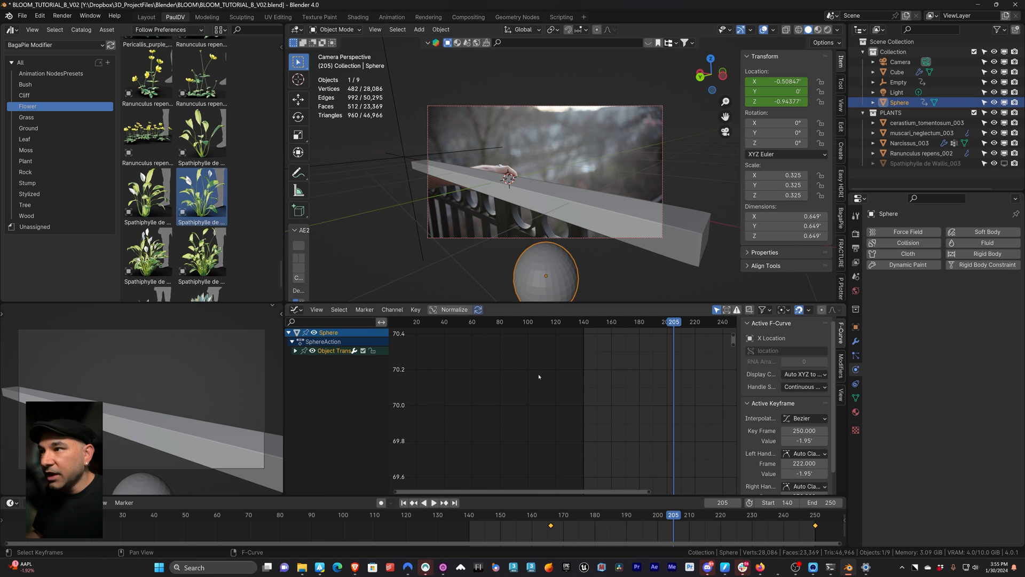
key(Home)
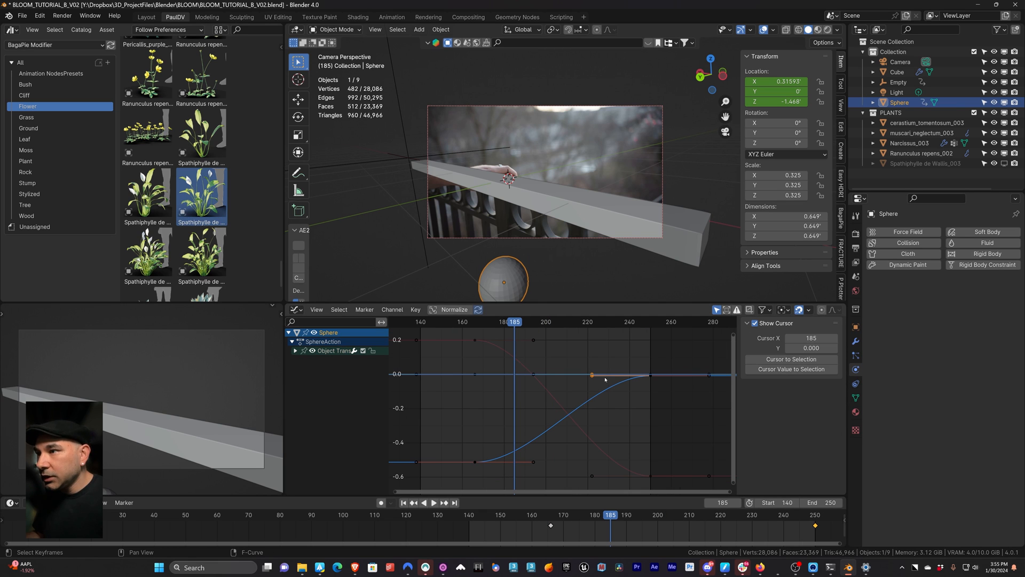
Lengthen the curve handles of the frame 250 keyframe and collapse the Z location handles of the frame 166 keyframe.
key(s)
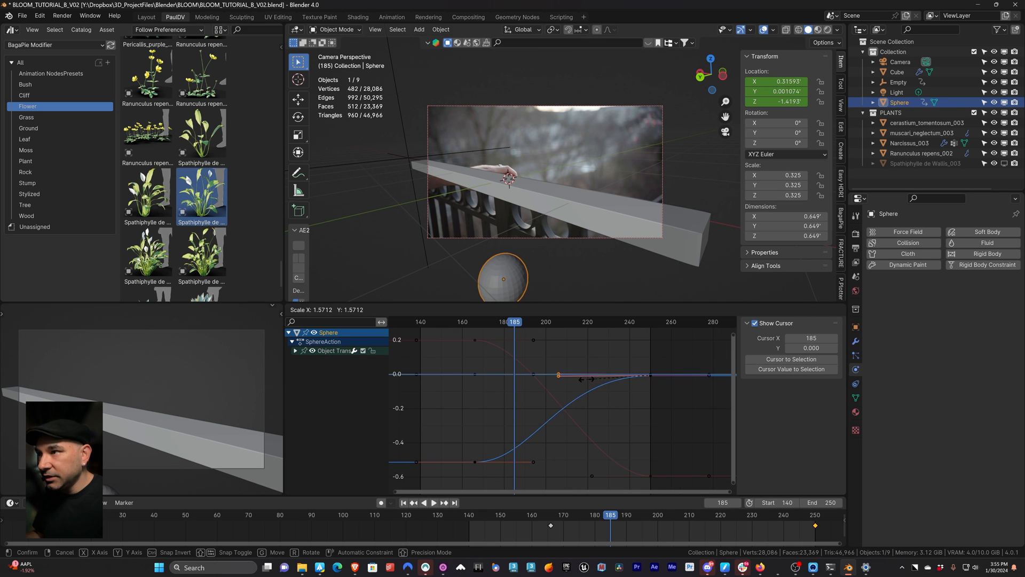
click(516, 387)
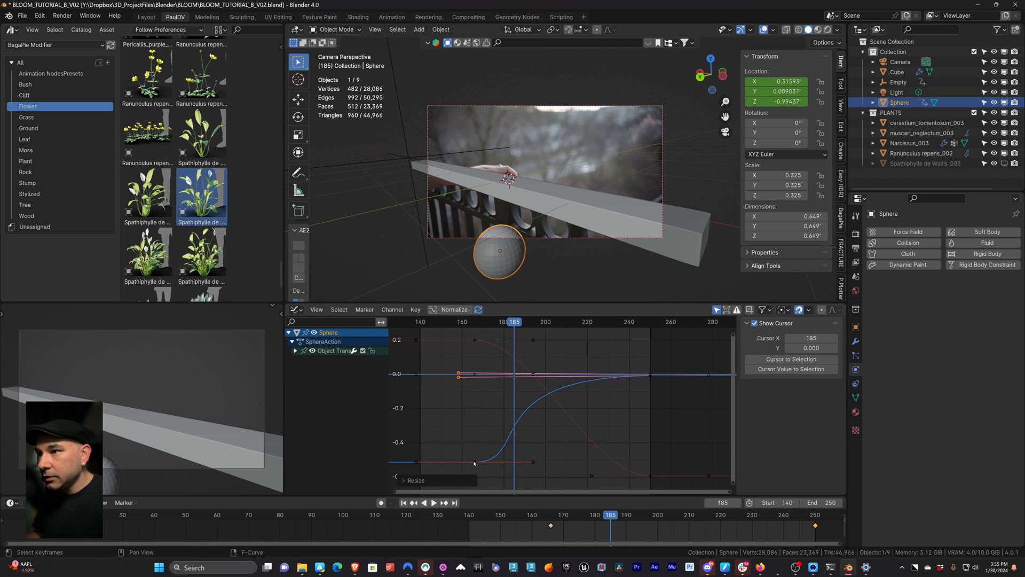
click(475, 463)
key(s)
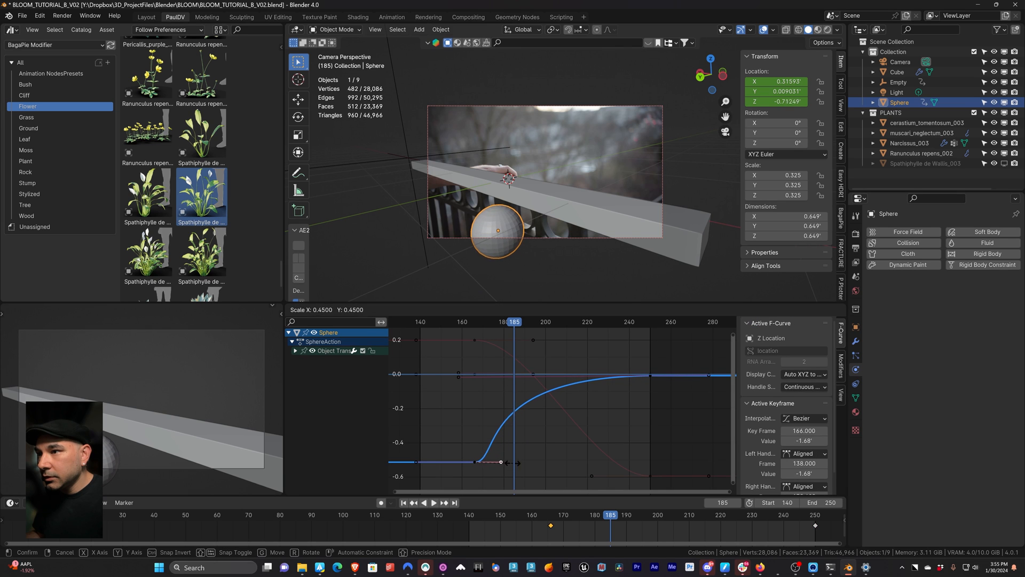
click(470, 462)
mouse_move(553, 515)
mouse_down()
mouse_move(687, 514)
mouse_move(583, 516)
mouse_move(639, 524)
mouse_move(552, 531)
mouse_up()
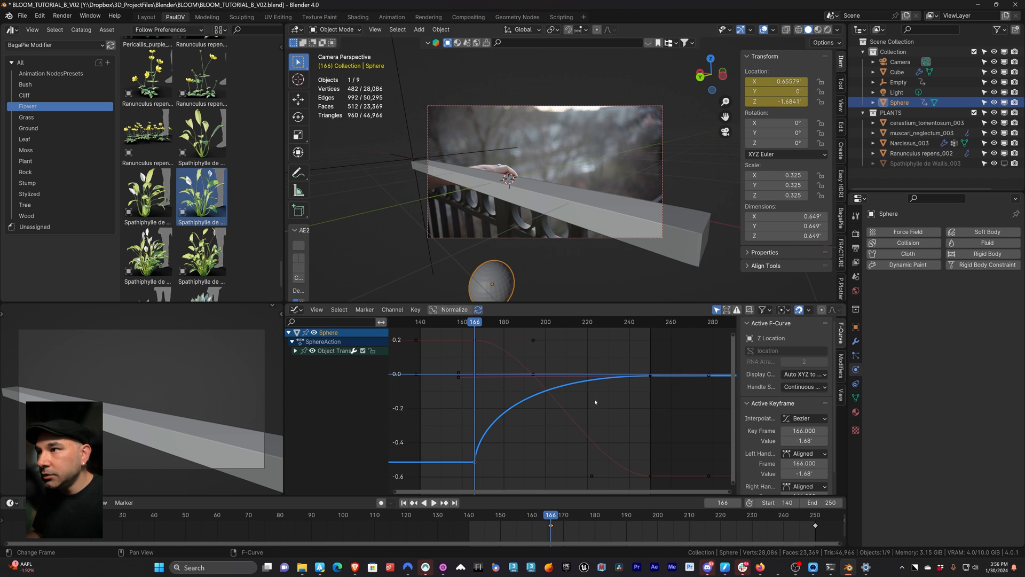
Rotate the handles of the frame 250 keyframe to reshape the sphere's easing, and play back the animation.
click(650, 376)
key(r)
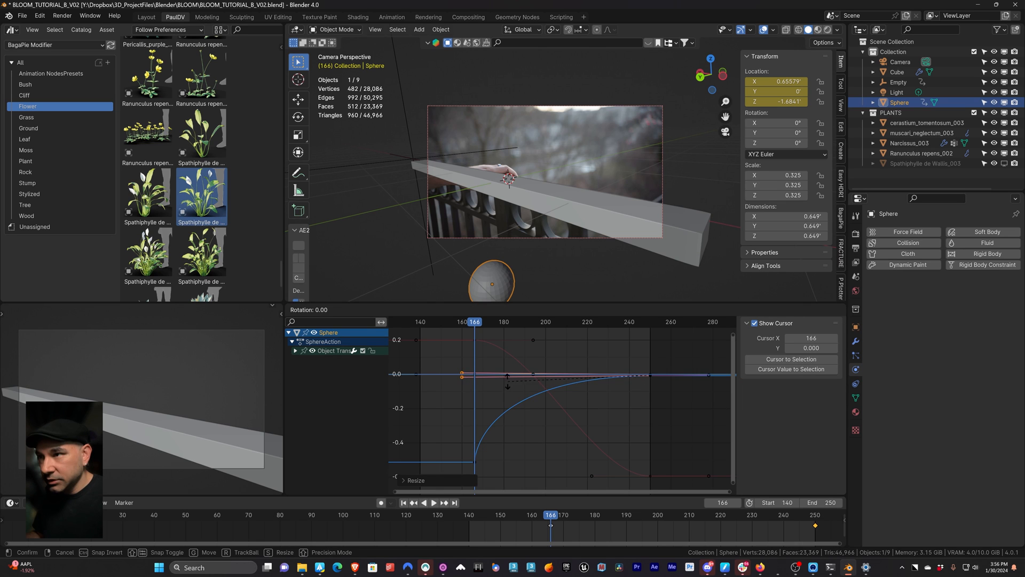
click(492, 368)
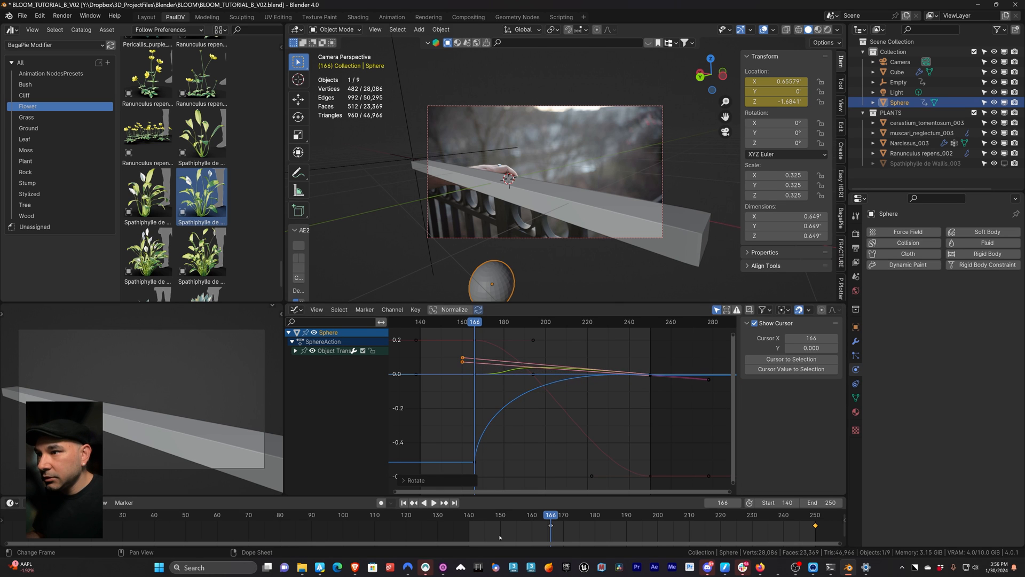
click(501, 519)
key(space)
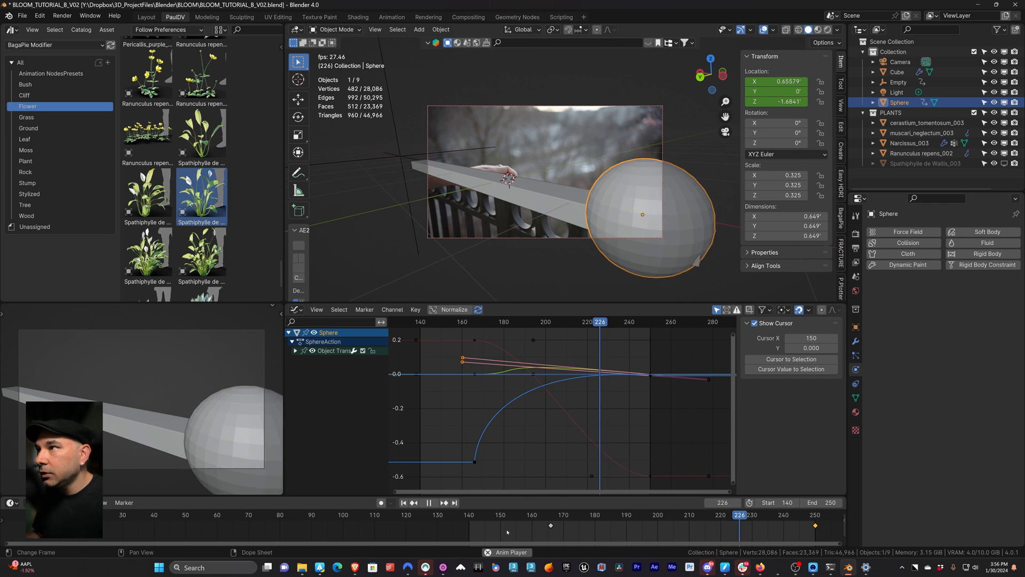
key(space)
key(space)
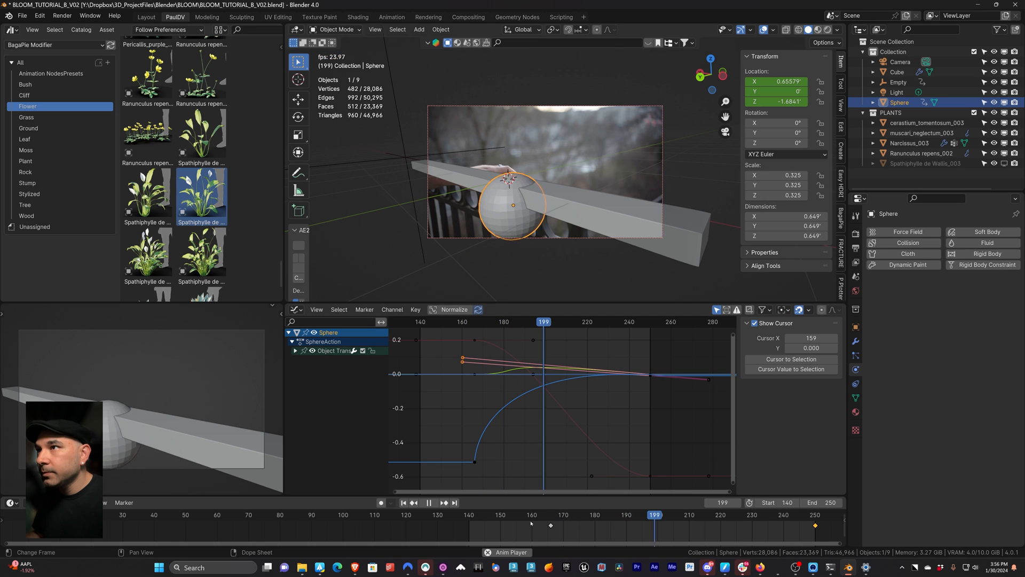
key(space)
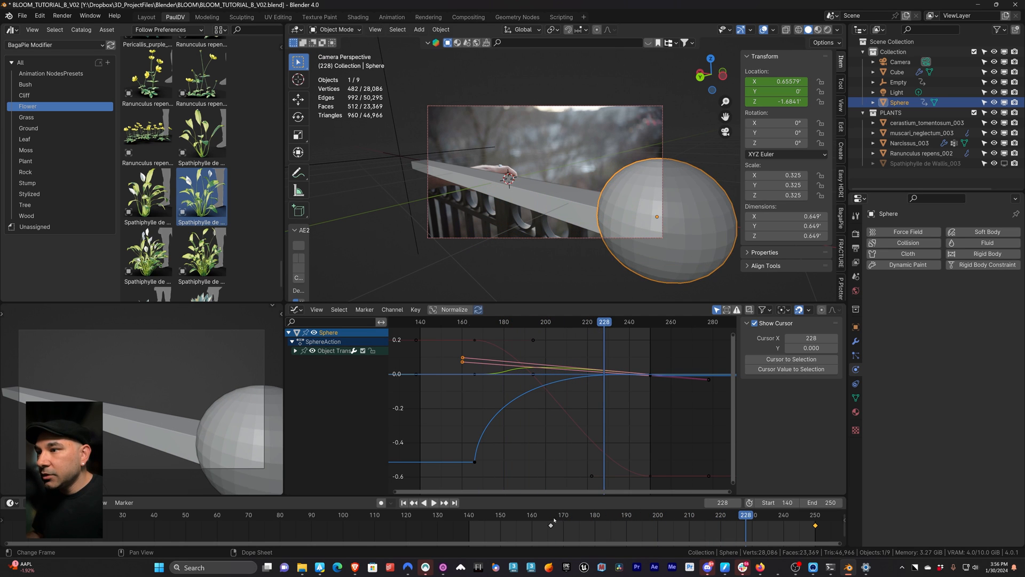
At frame 166, lower the sphere along Z to about -1.87', insert a location keyframe and play back the motion.
click(551, 521)
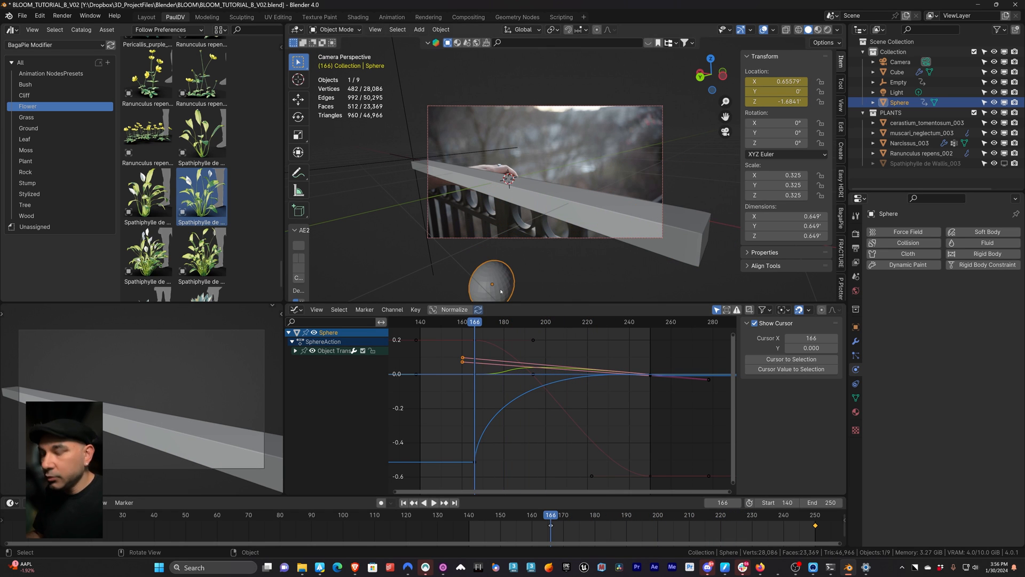
key(g)
key(z)
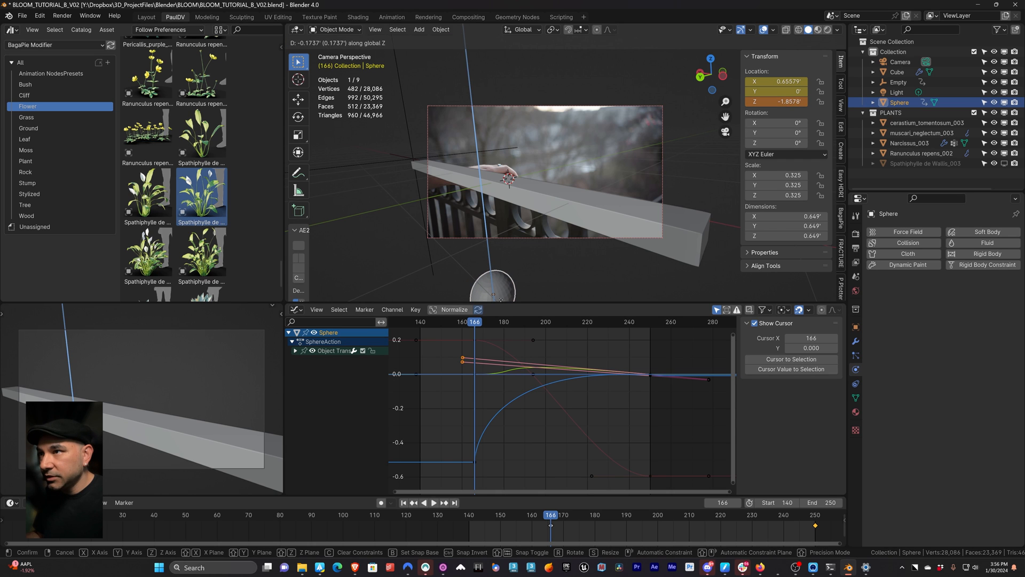
click(501, 301)
key(i)
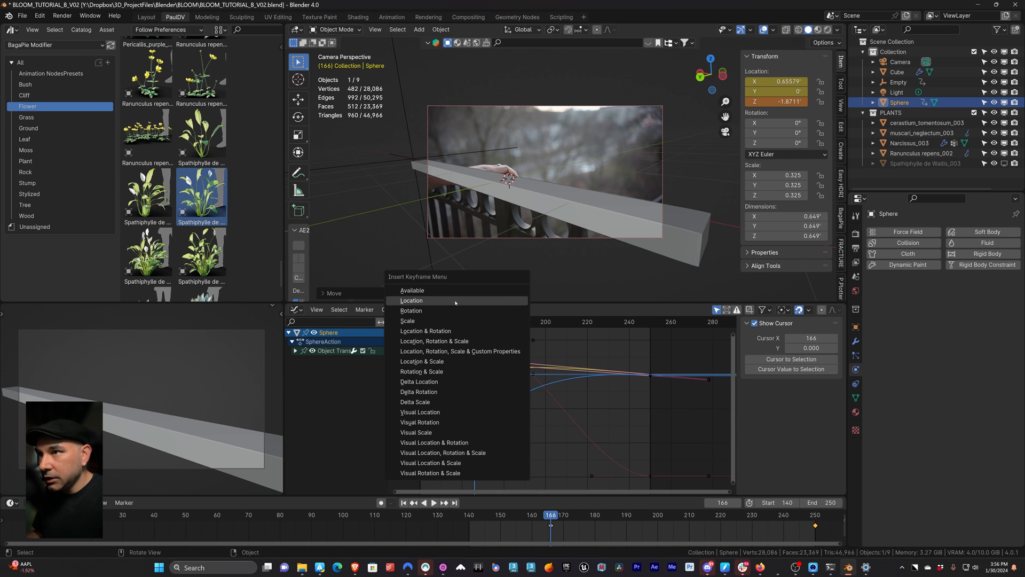
click(455, 301)
key(space)
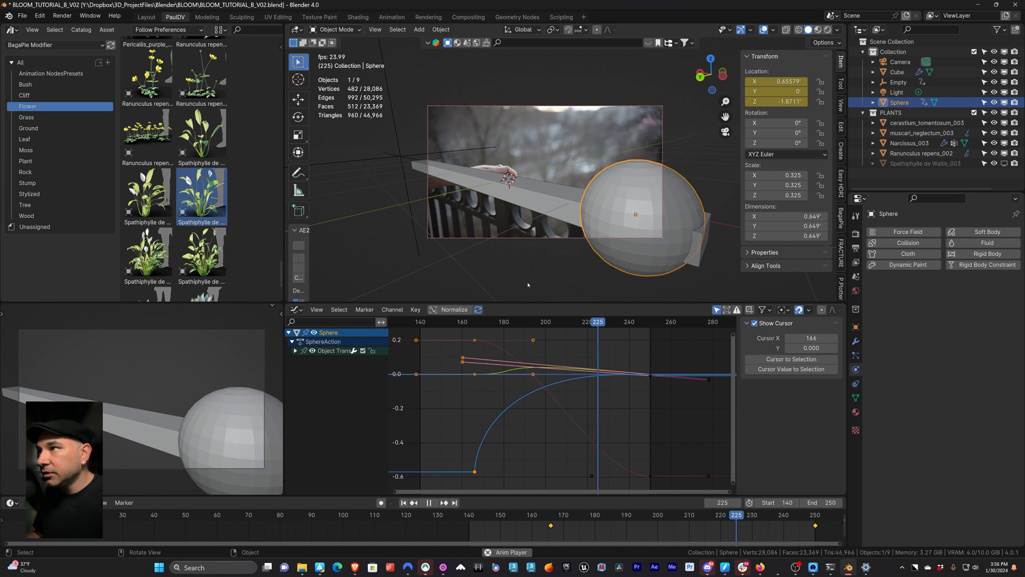
key(space)
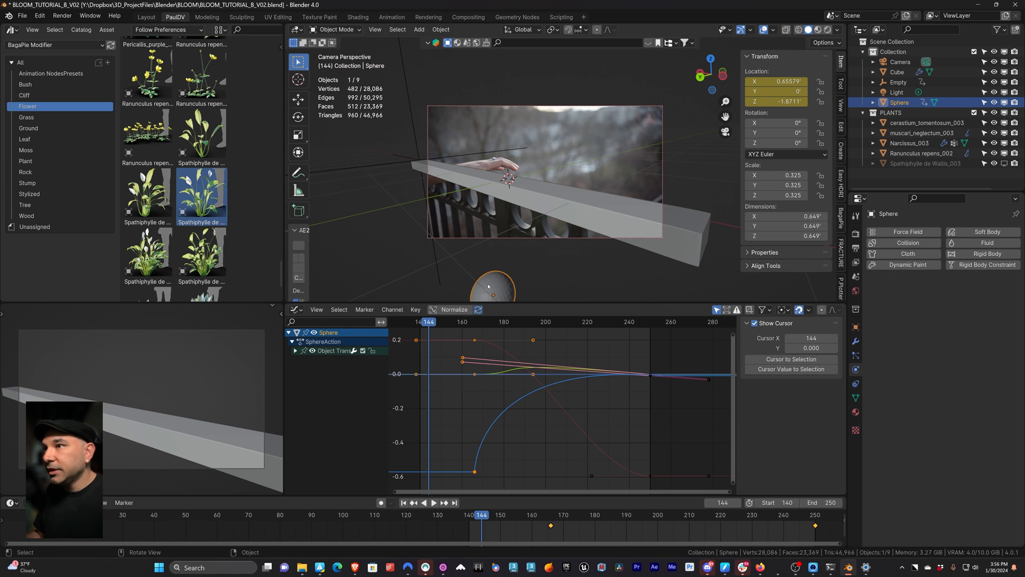
Move the sphere into a new collection named BRUSH.
click(599, 274)
key(ctrl+z)
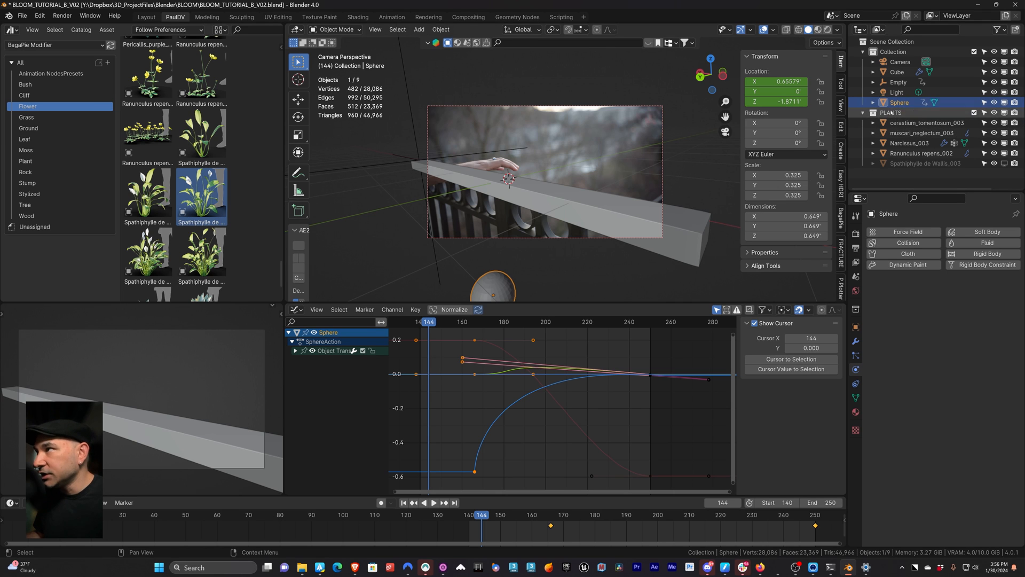
key(m)
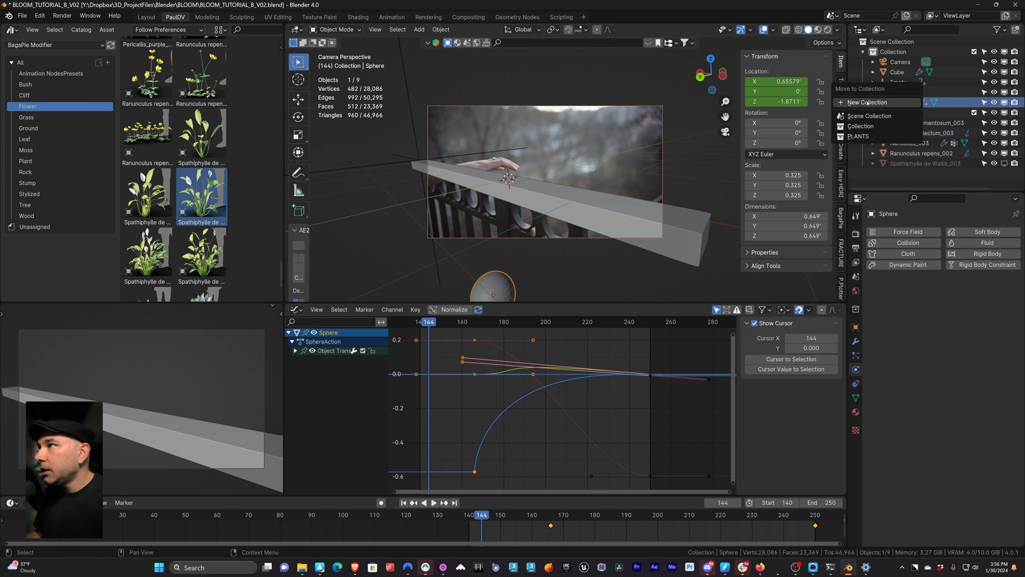
click(868, 102)
text(B)
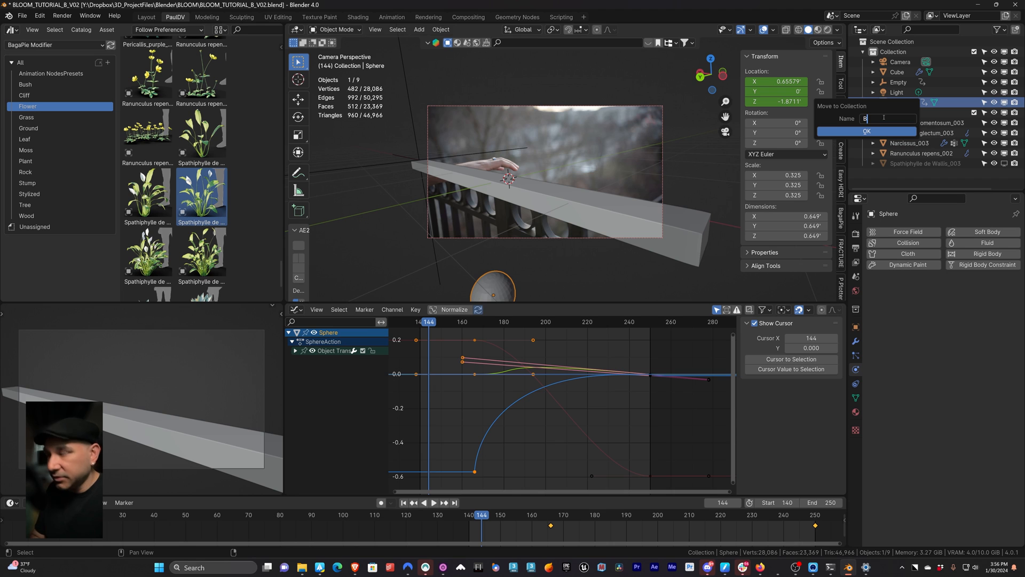
key(Return)
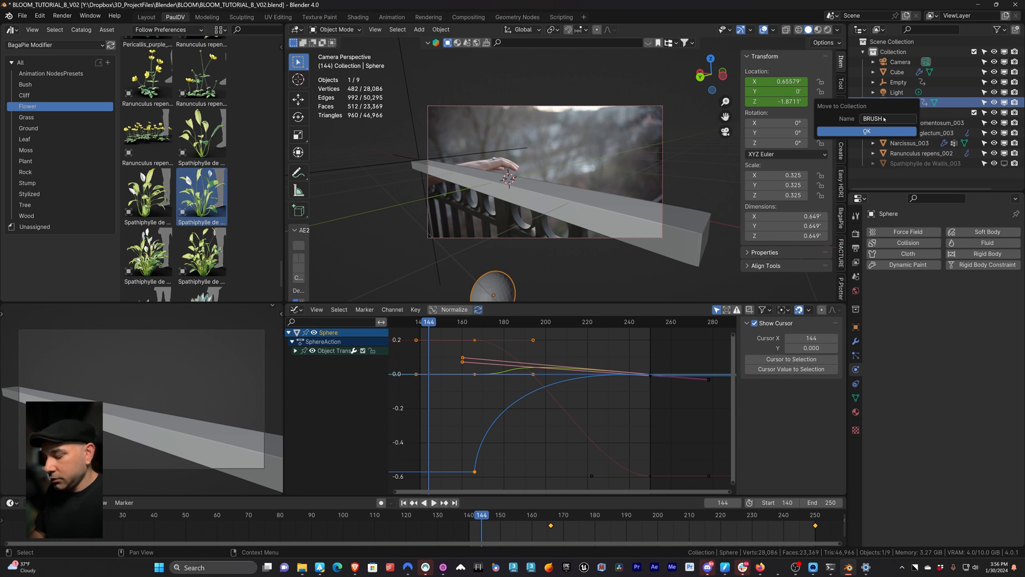
key(Return)
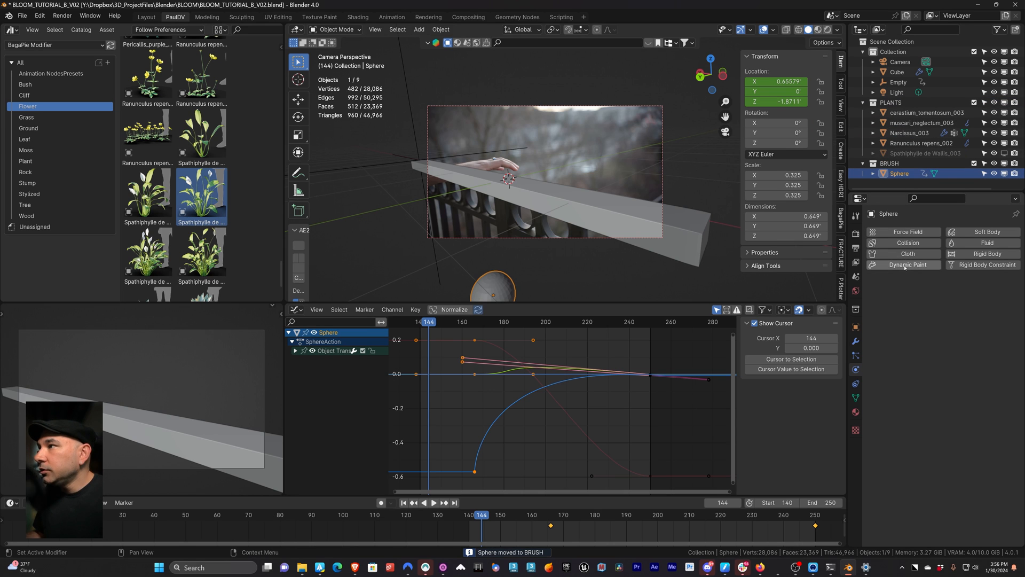
Add Dynamic Paint physics to the sphere and make it a Brush.
click(905, 265)
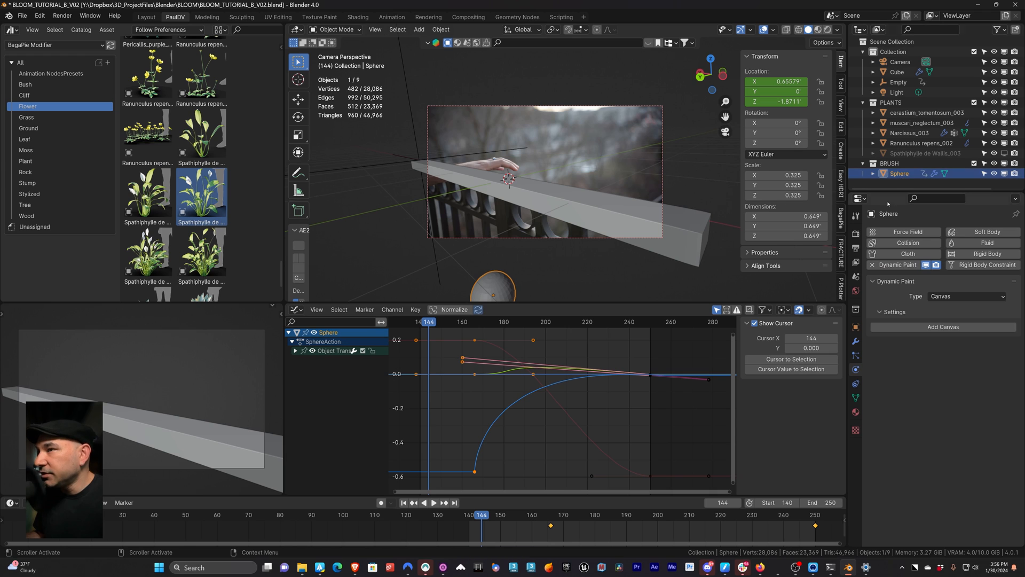
click(941, 296)
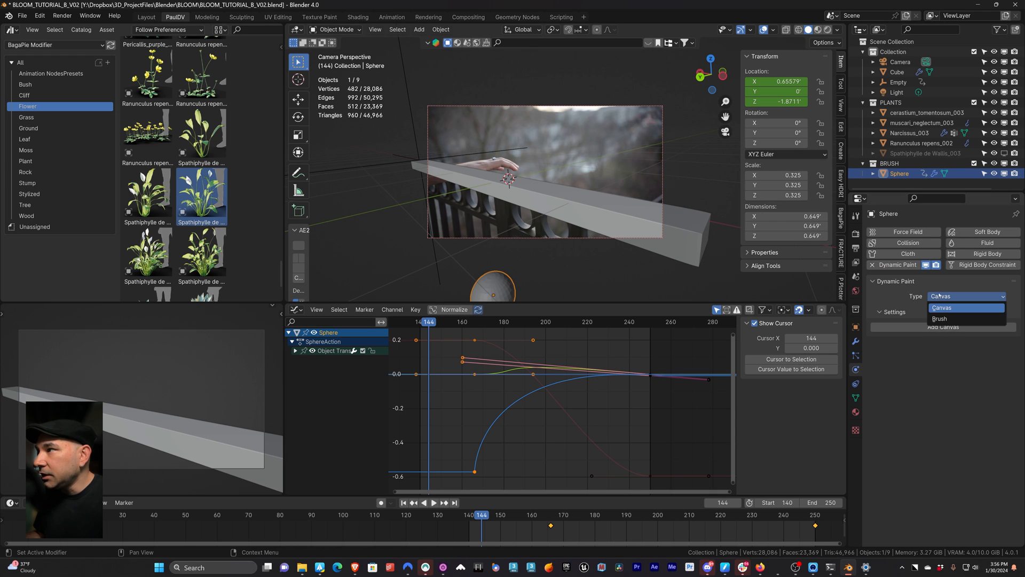
click(943, 319)
click(935, 327)
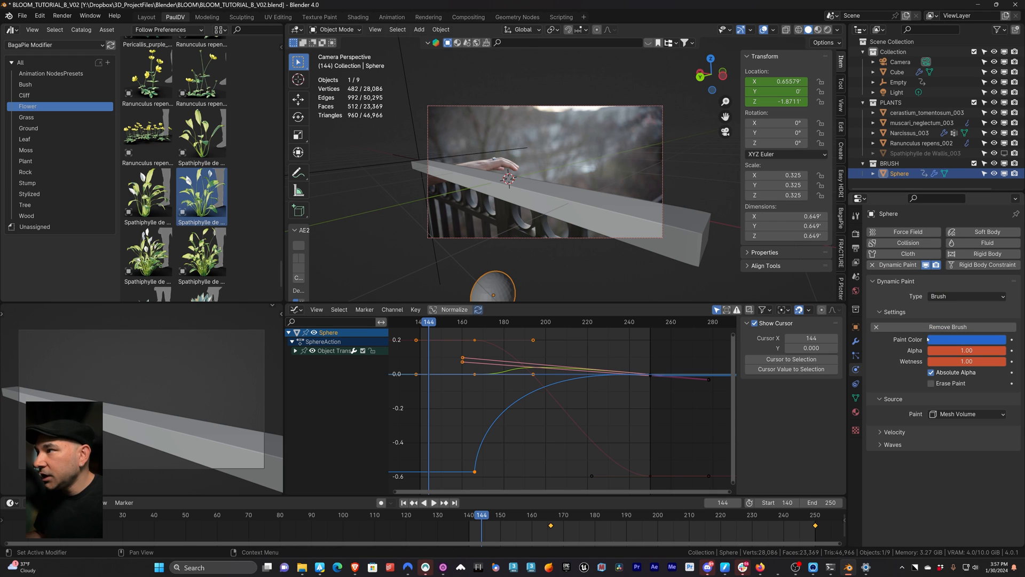
Set the brush's paint source to Proximity with a distance of 3.
click(941, 415)
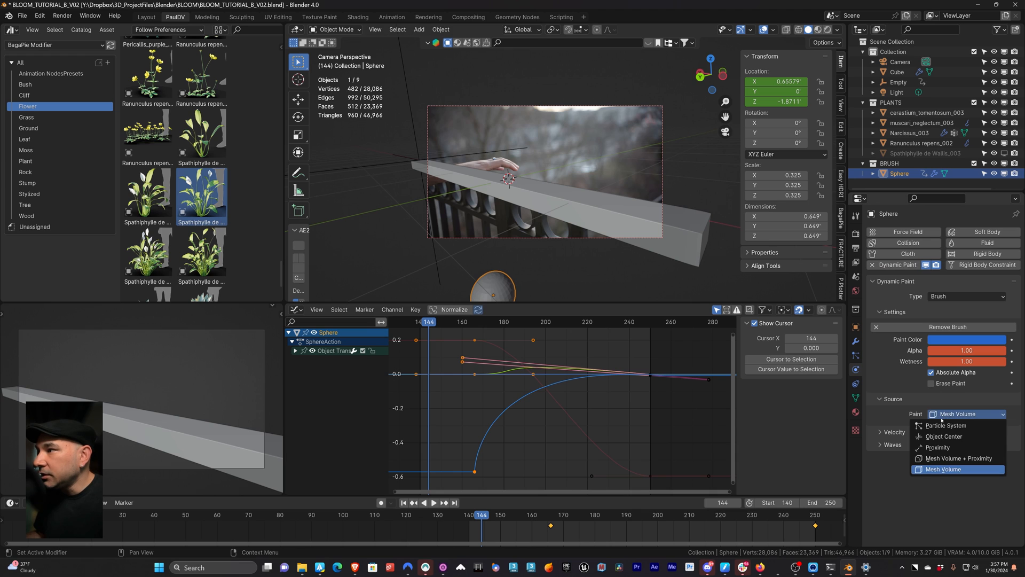
click(937, 448)
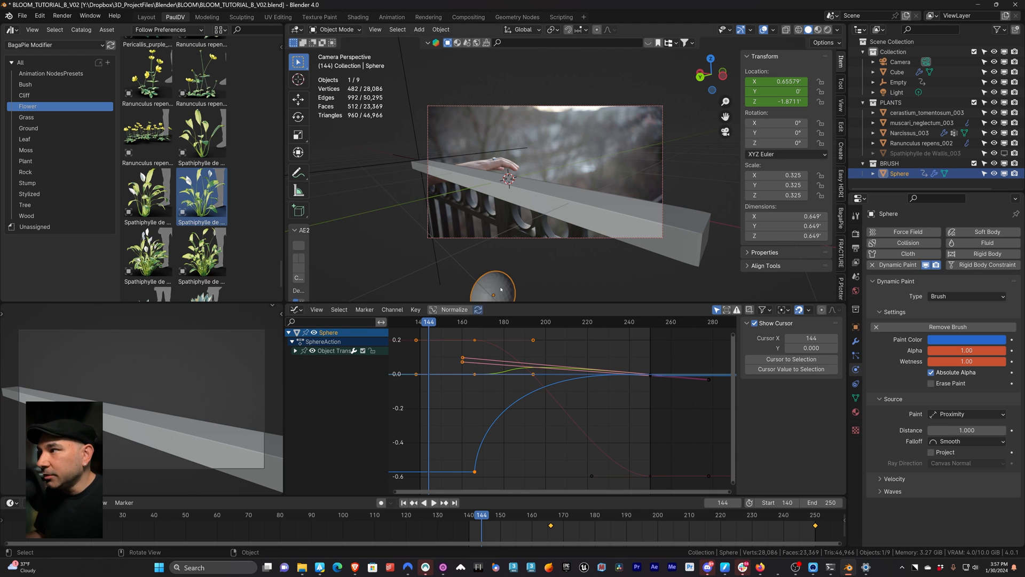
click(939, 415)
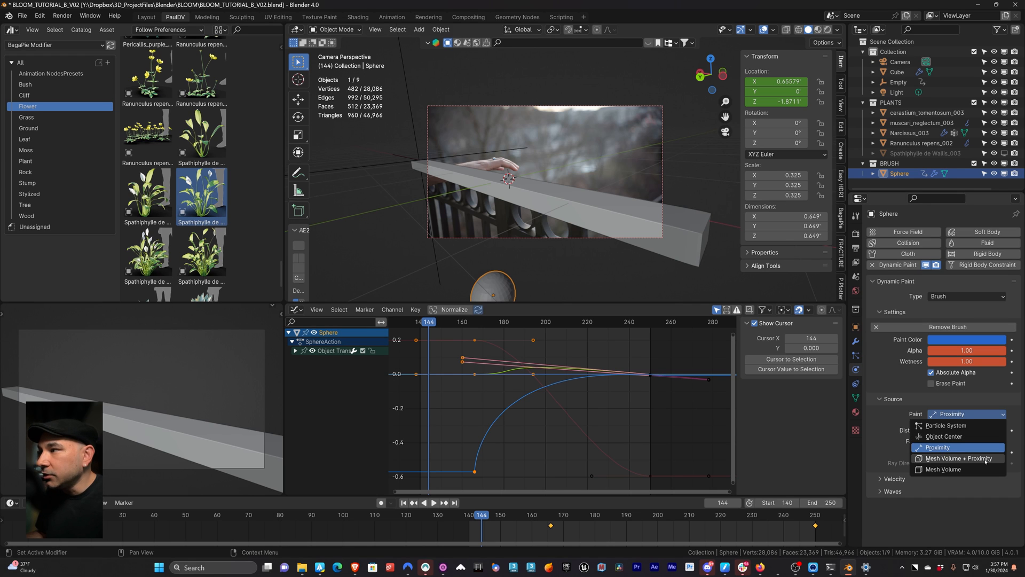
click(950, 448)
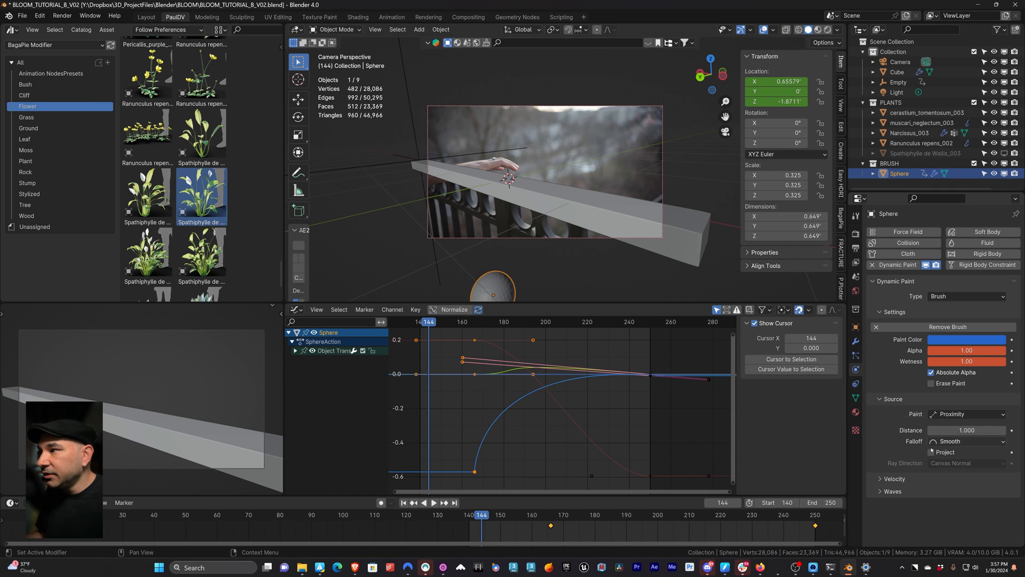
click(940, 430)
key(Return)
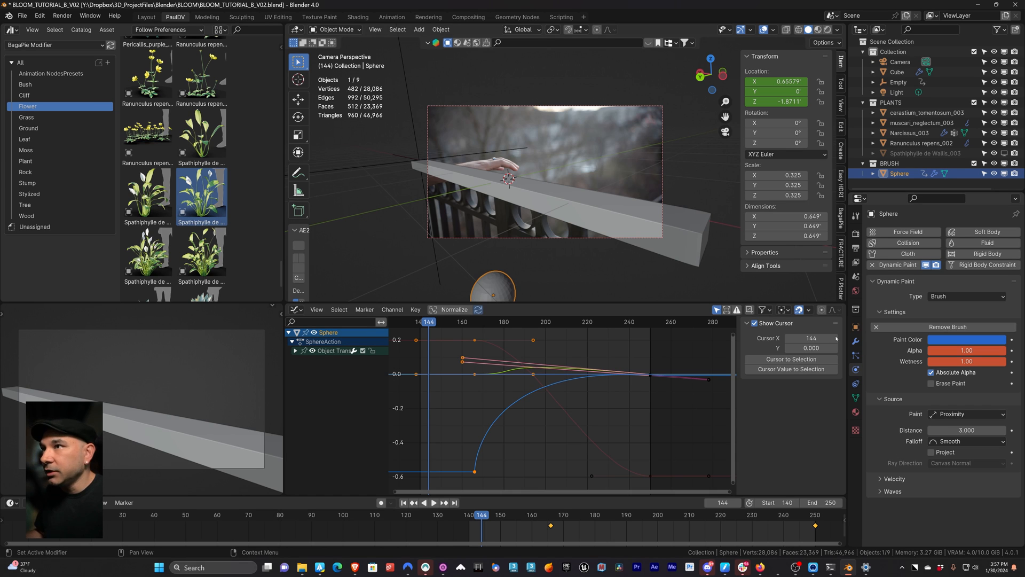
click(335, 29)
click(339, 85)
key(space)
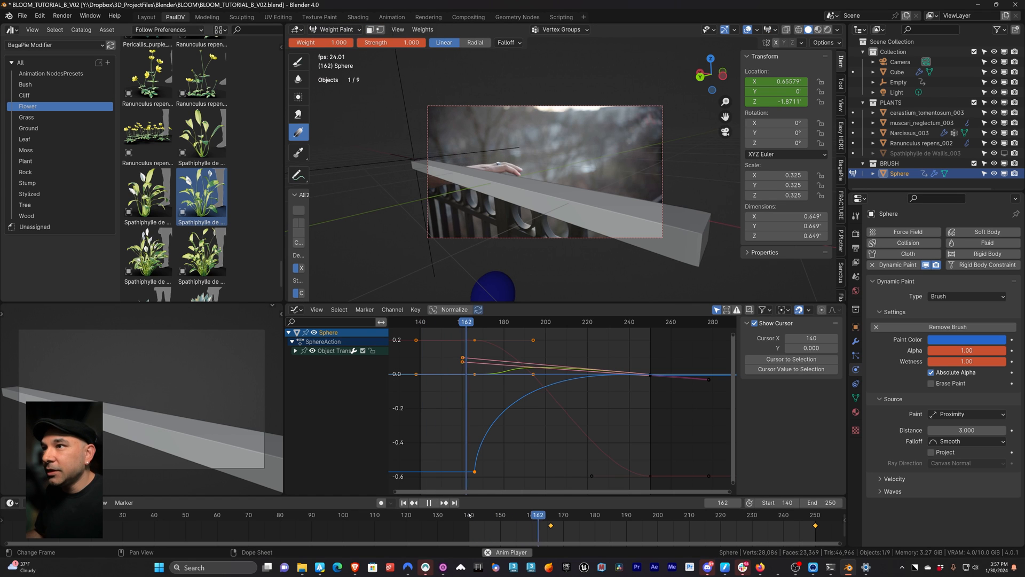
key(space)
click(335, 29)
click(336, 41)
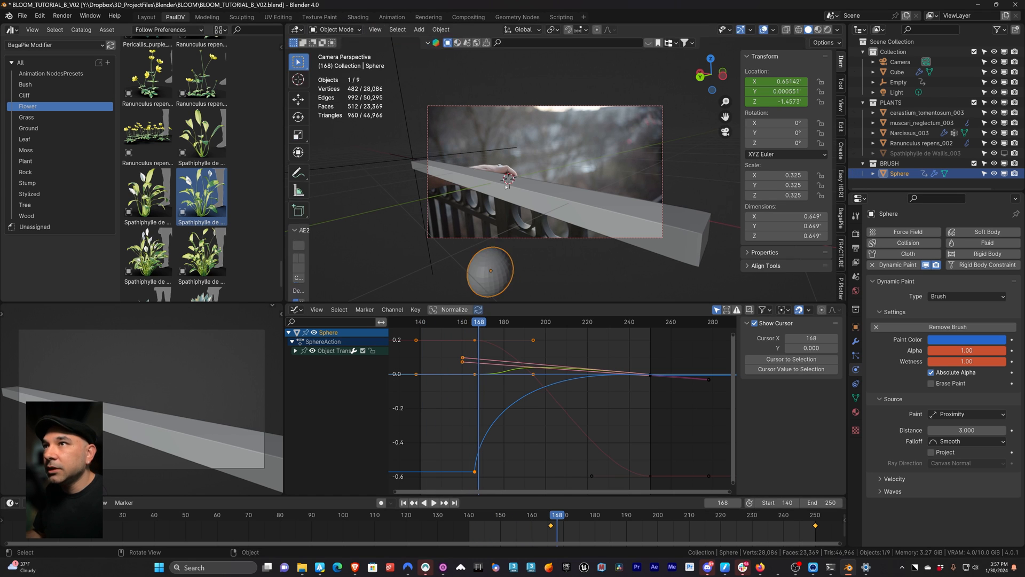
Put the long beam into Weight Paint mode and return to the start frame 140.
click(548, 203)
click(336, 29)
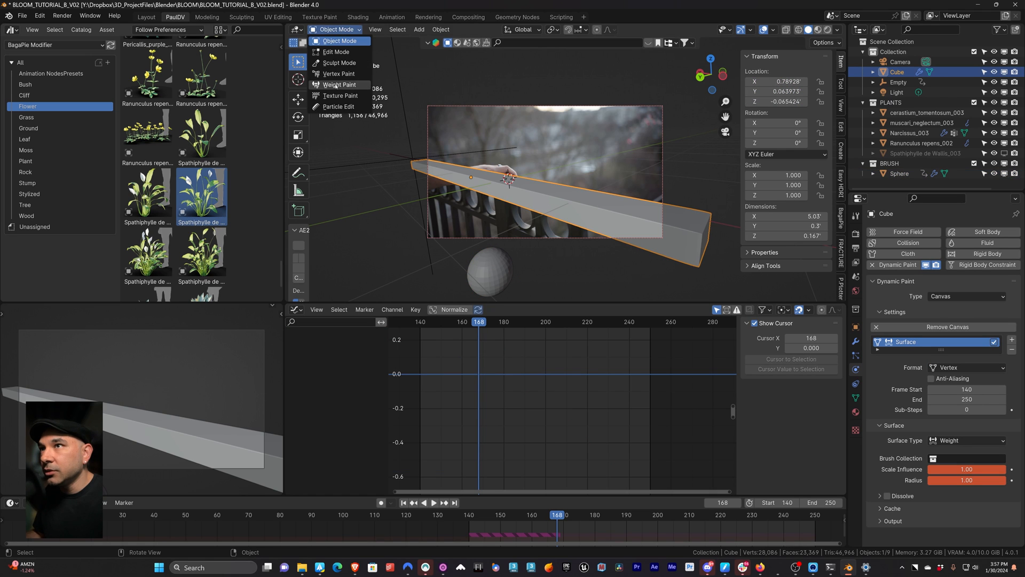
click(336, 85)
key(shift+Left)
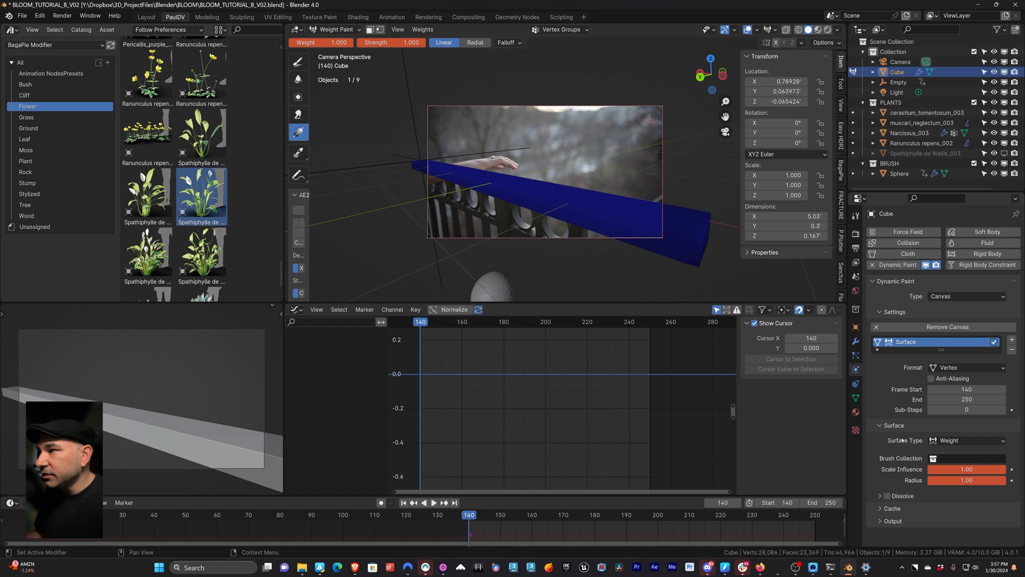
Set the beam canvas surface's brush collection to BRUSH and play the animation to test the painting.
click(961, 458)
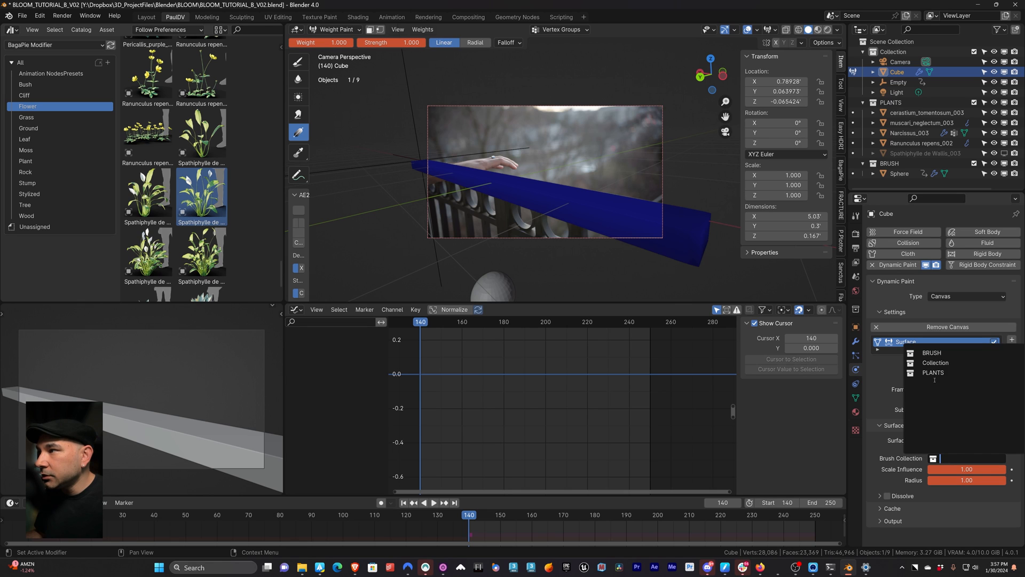
click(932, 352)
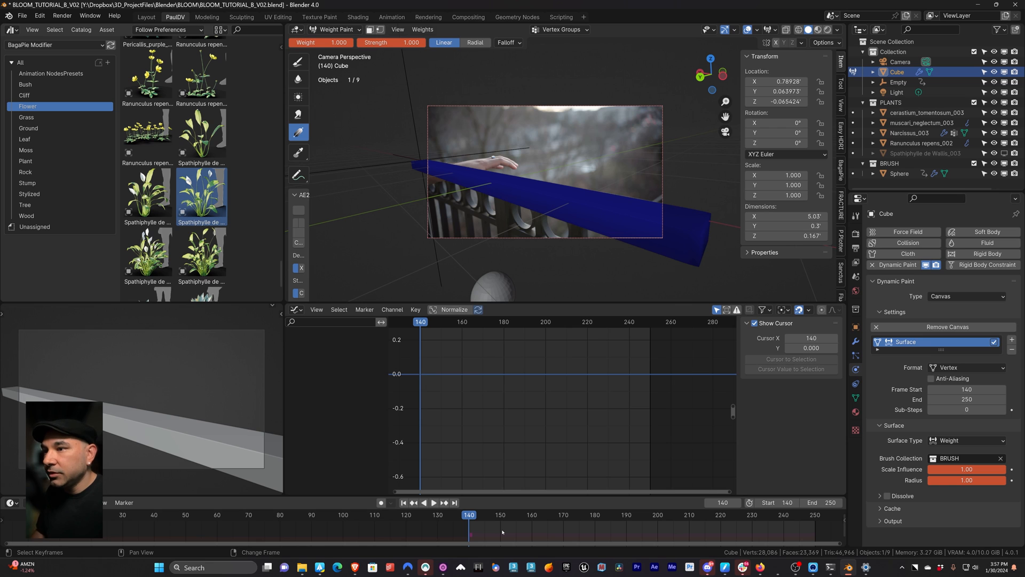
key(space)
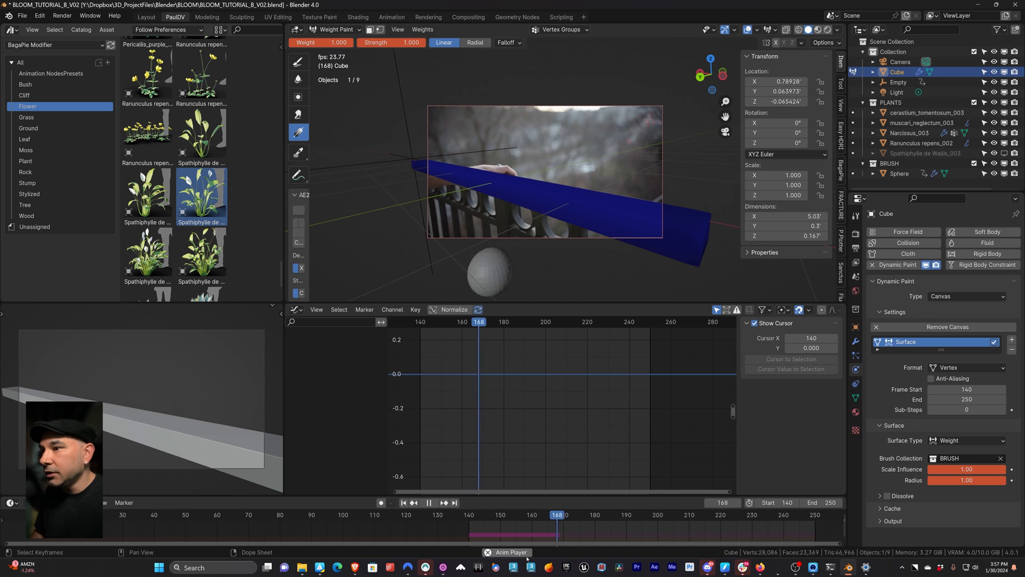
key(space)
Return the beam to Object Mode and create the dp_weight output vertex group for its canvas surface.
key(ctrl+Tab)
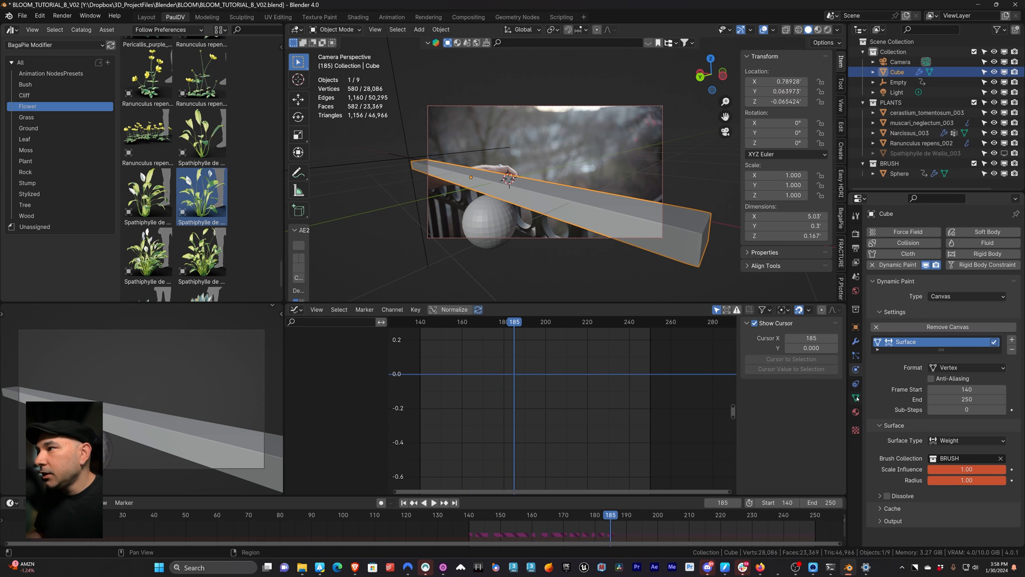
click(895, 522)
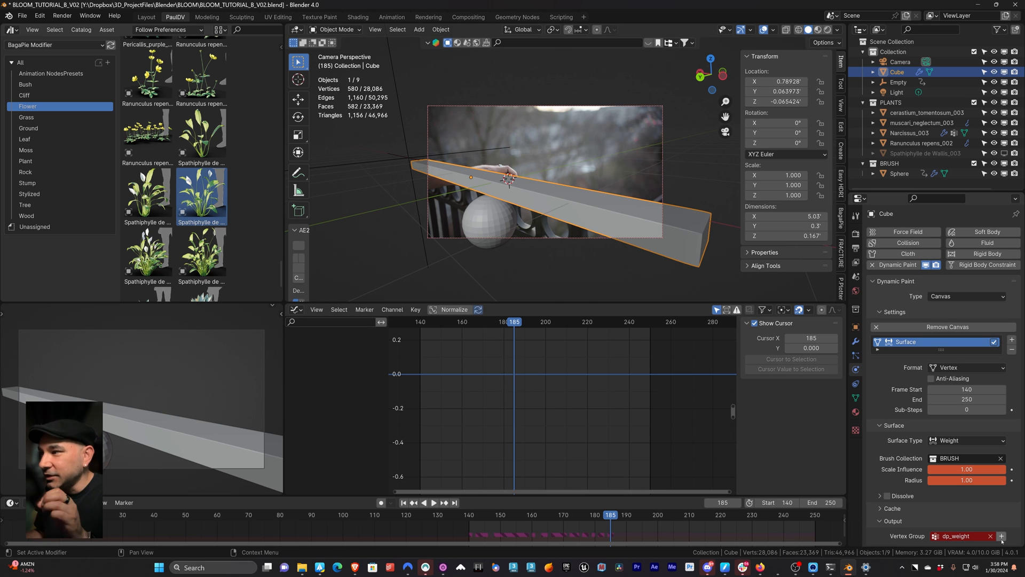
click(1001, 536)
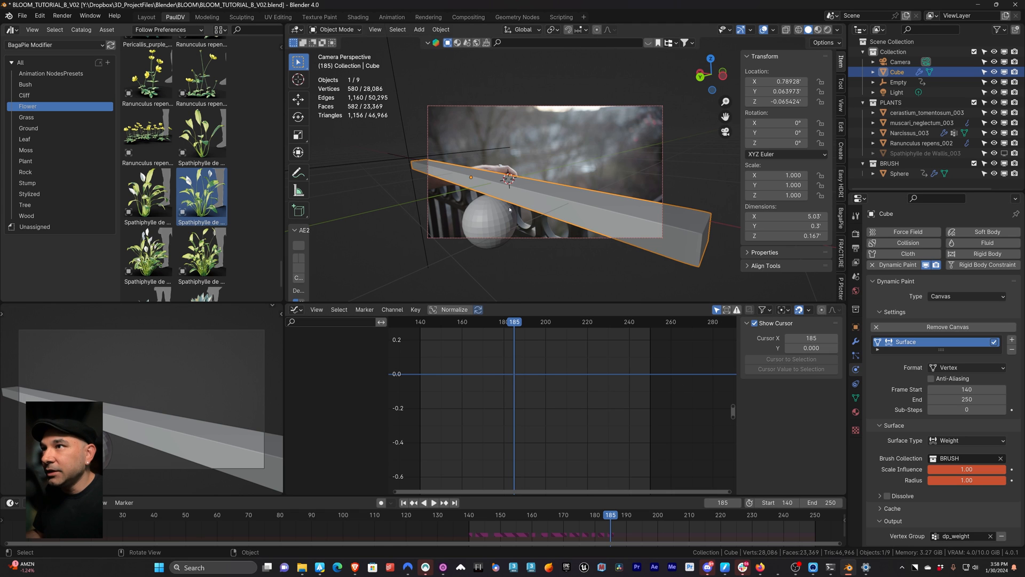
Play the animation with the beam in Weight Paint mode to check the painted weights, and return to frame 140.
click(336, 30)
click(333, 89)
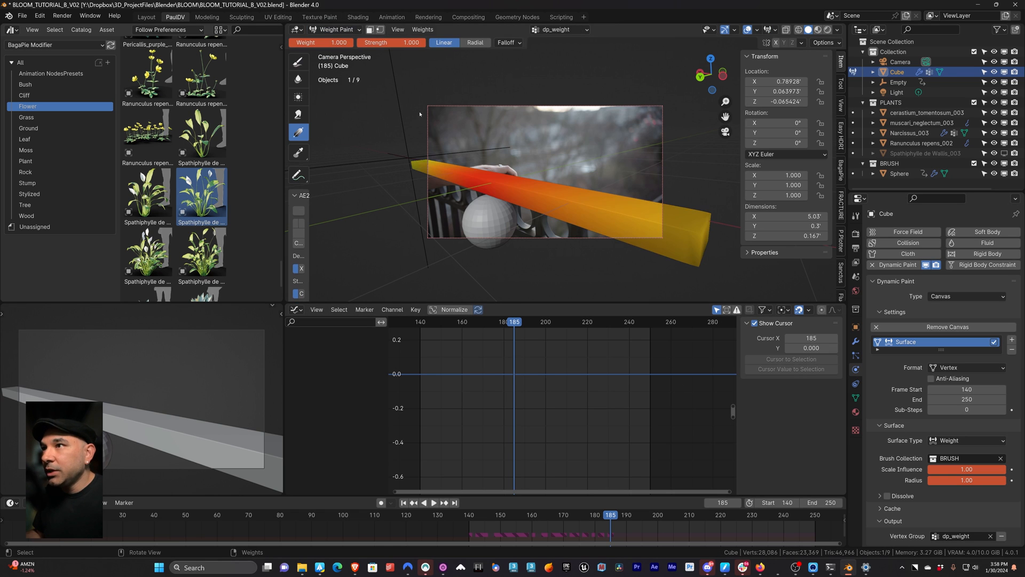
key(space)
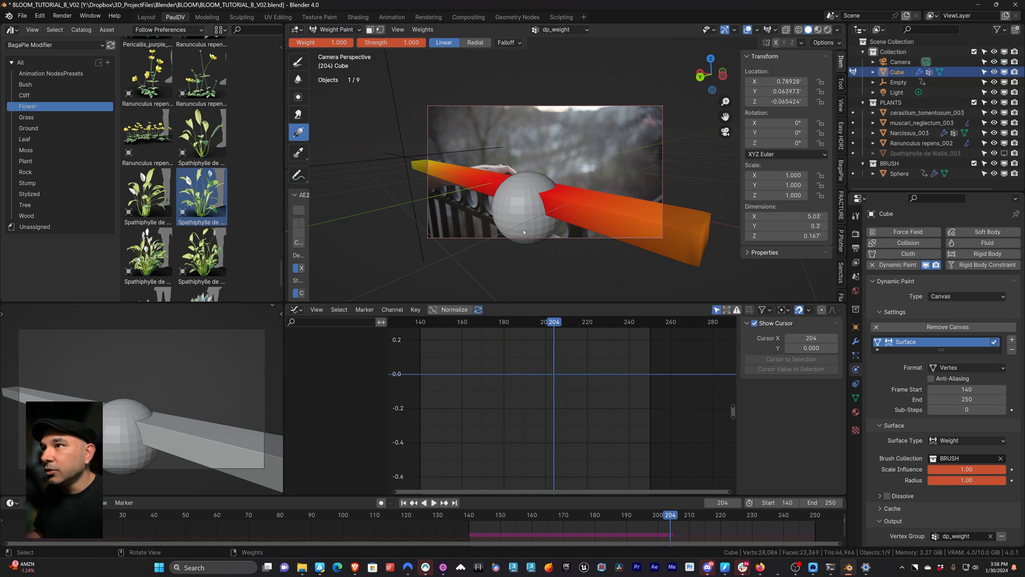
key(space)
key(shift+Left)
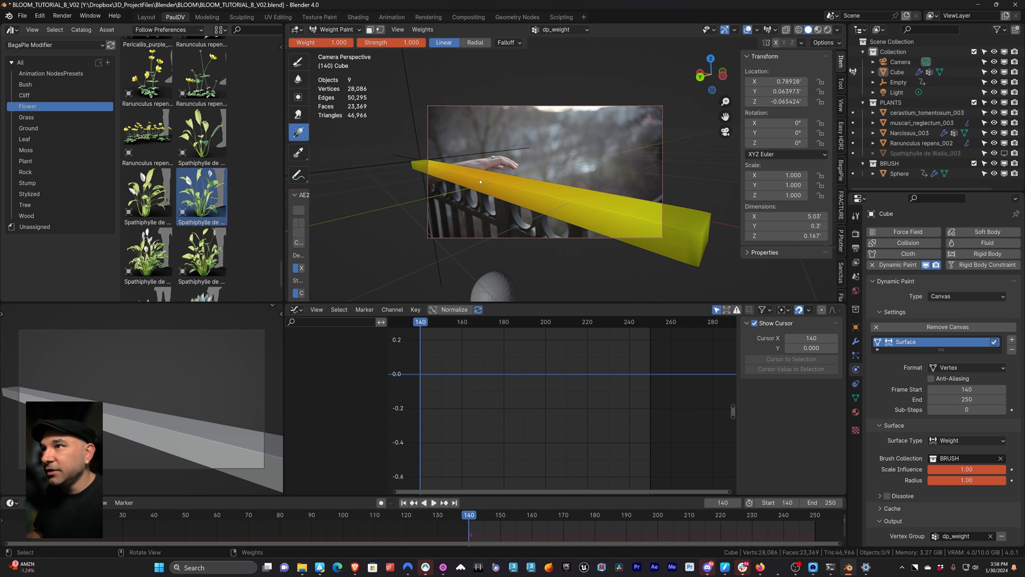
Scale the sphere down to about 0.413' across in Object Mode and apply its scale.
click(348, 31)
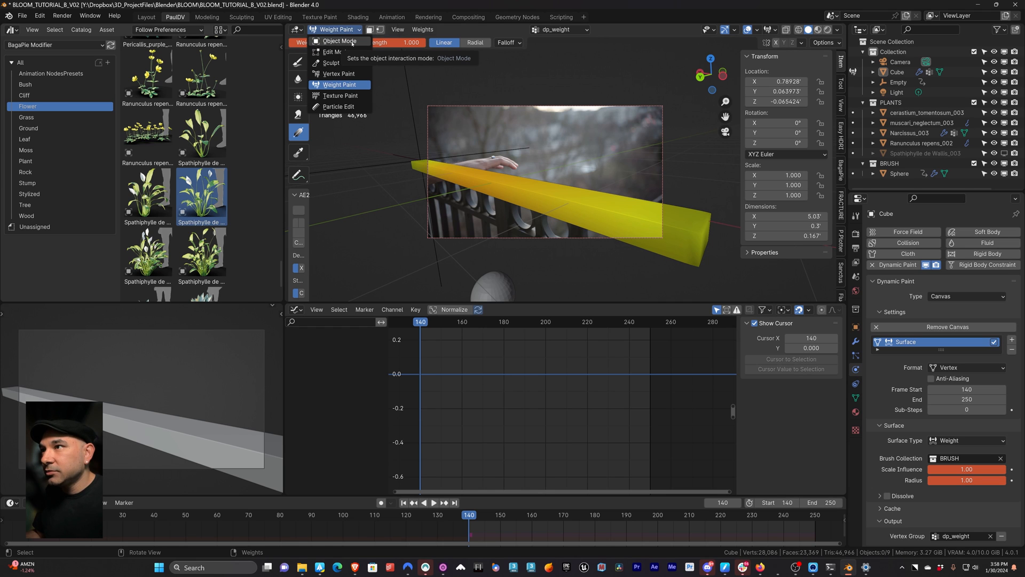
click(340, 42)
click(497, 291)
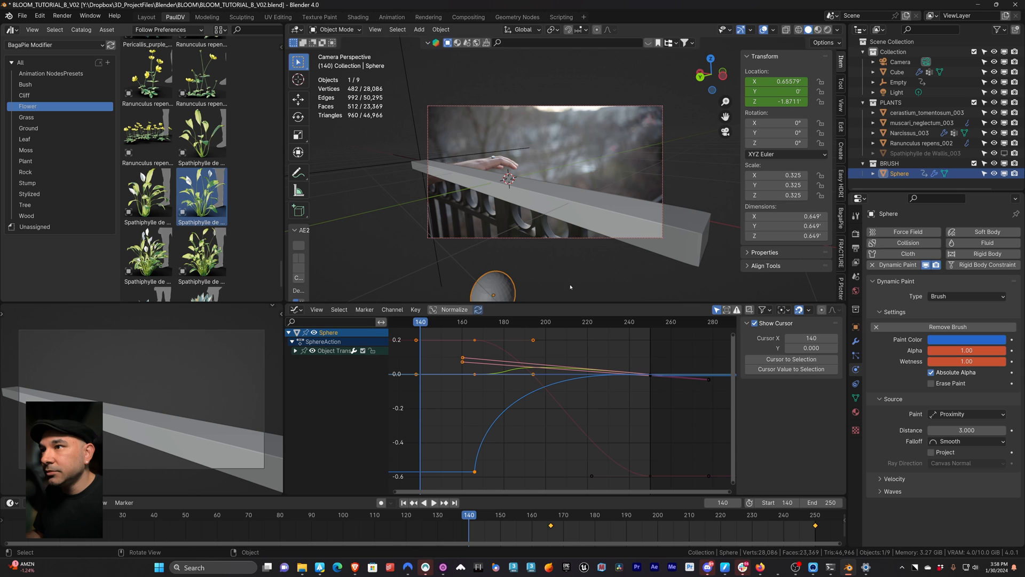
key(s)
click(543, 294)
key(ctrl+a)
click(543, 293)
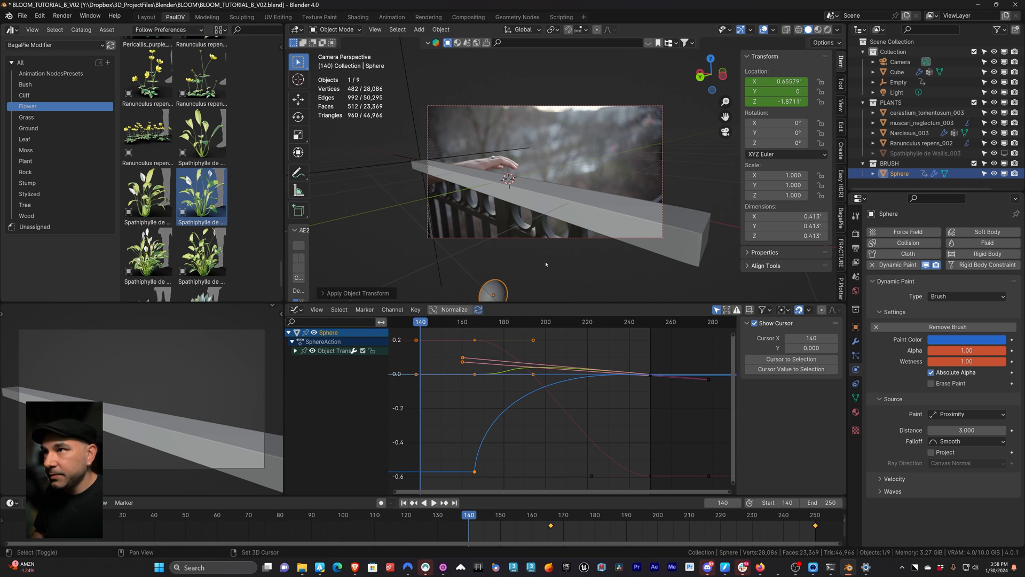
Put the beam in Weight Paint mode and scrub the timeline to frame 134 to examine how the weights build up.
click(470, 170)
click(335, 29)
click(334, 87)
key(shift+space)
key(shift+space)
key(shift+Left)
drag(233, 516, 450, 516)
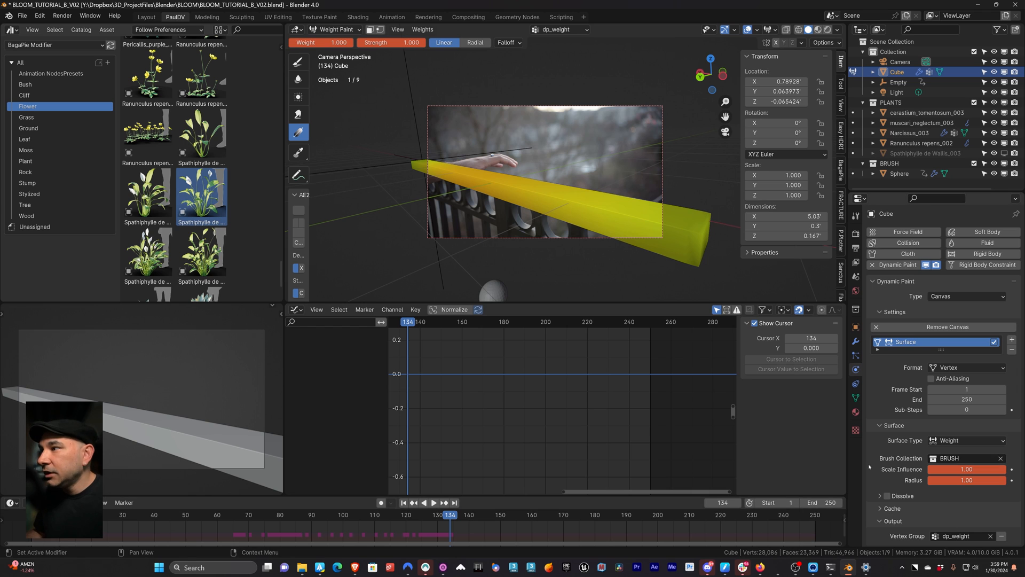
Set the sphere brush's proximity distance to 1.5 and go back to frame 1.
click(483, 299)
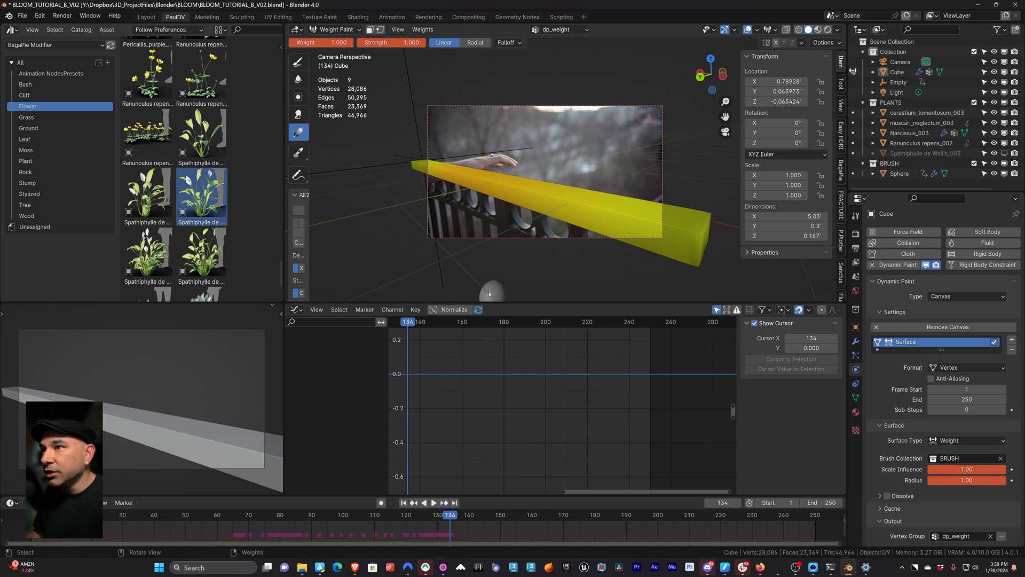
click(336, 30)
click(339, 41)
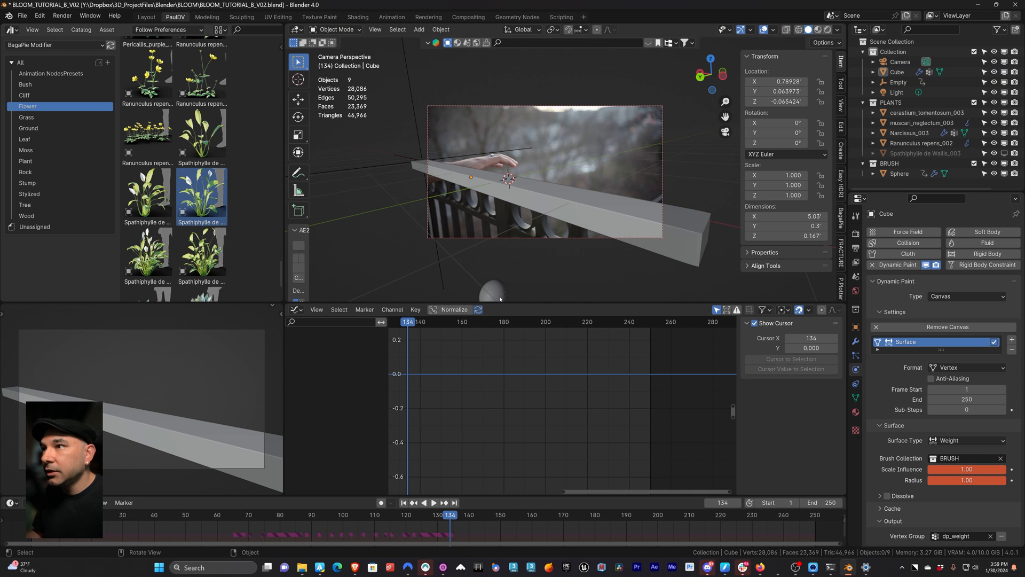
click(498, 297)
click(967, 430)
text(1.5)
key(Return)
key(shift+Left)
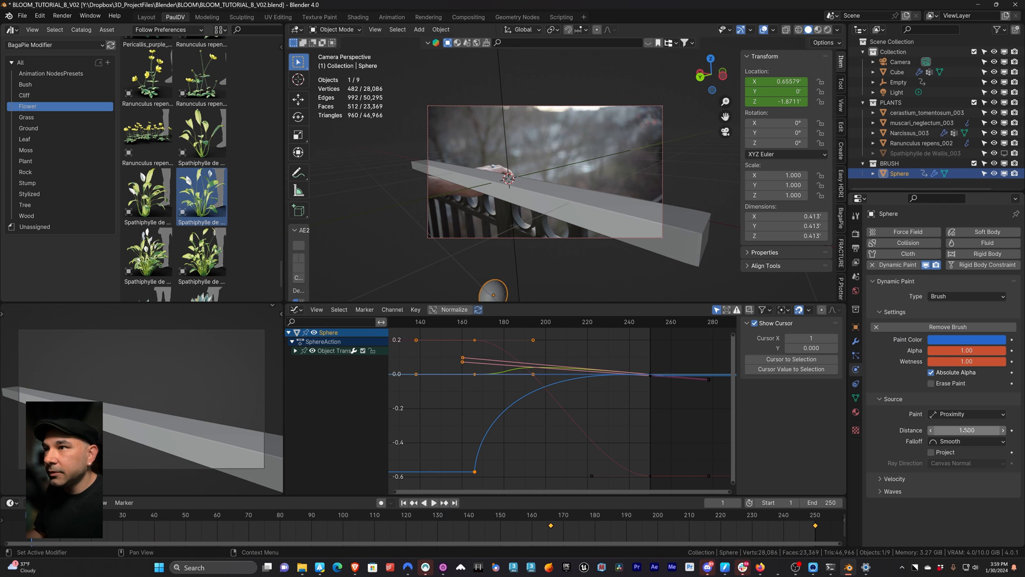
Inspect the beam's weights at frame 1 in Weight Paint mode.
click(456, 176)
click(335, 29)
click(333, 86)
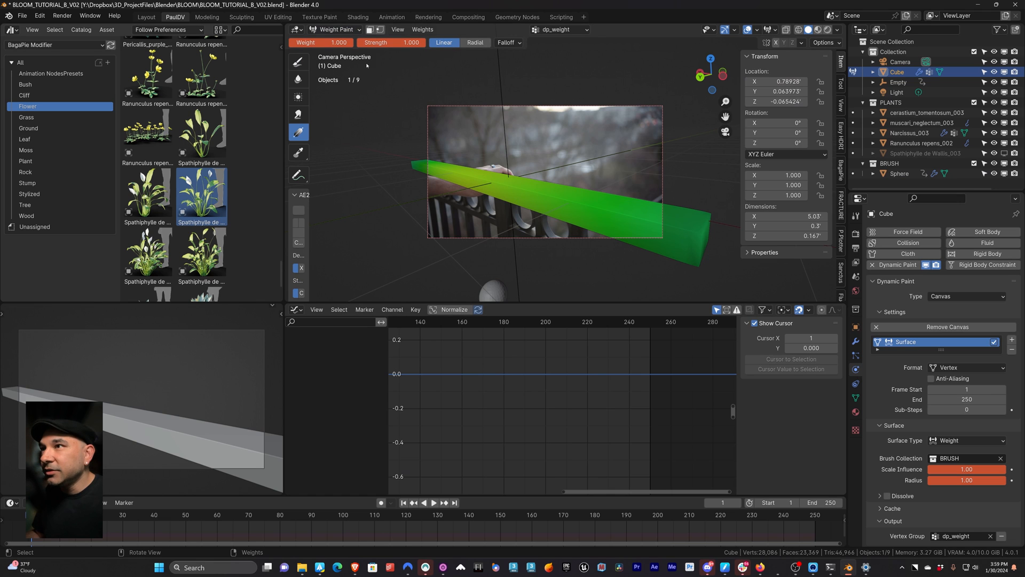
Set the sphere brush's proximity distance to 1 and apply the sphere's transform.
click(335, 30)
click(337, 42)
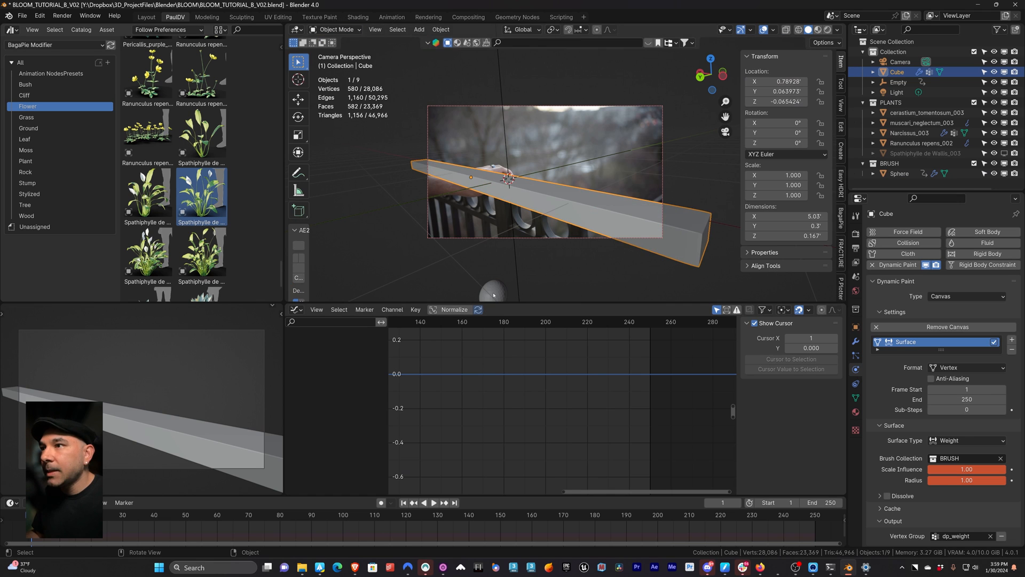
click(494, 294)
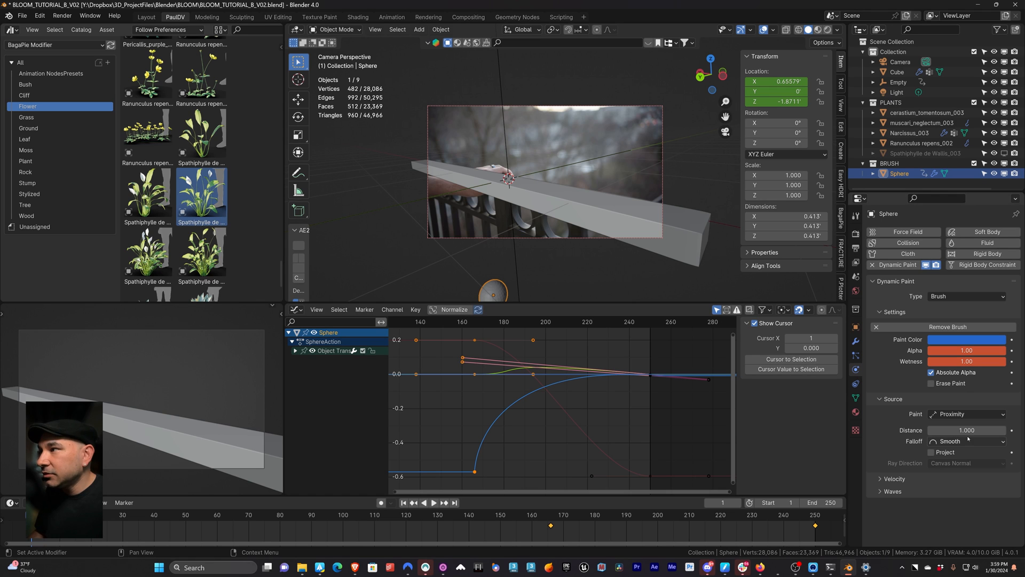
key(ctrl+a)
click(451, 295)
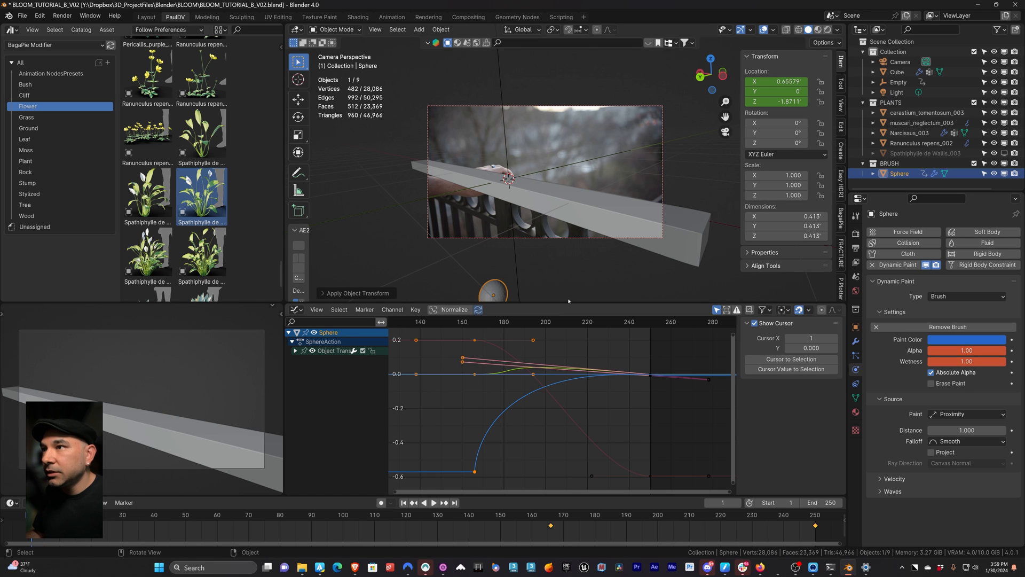
Switch the beam back to Weight Paint mode to check its weights with the shorter brush distance.
click(444, 209)
click(447, 175)
click(347, 30)
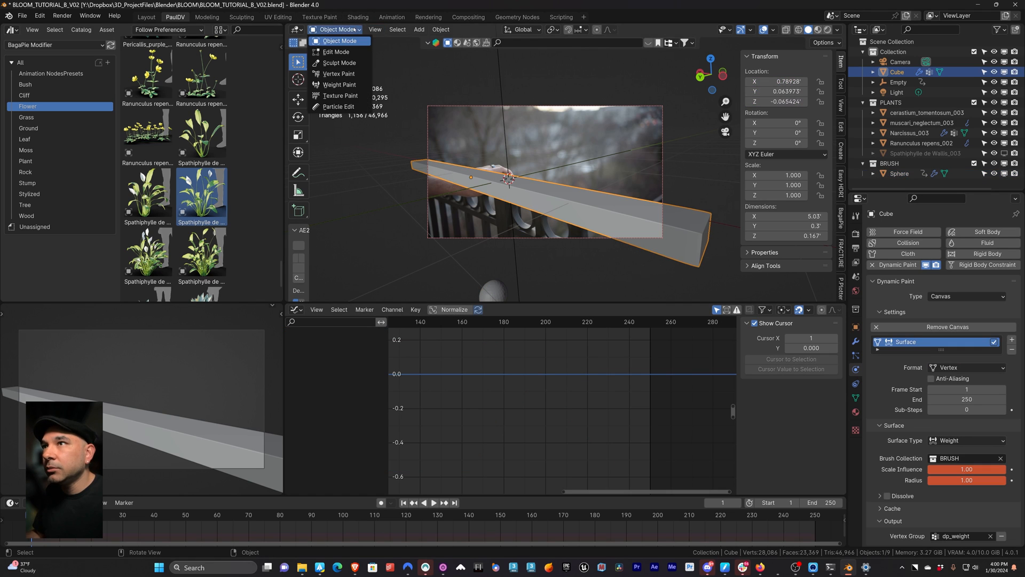
click(333, 93)
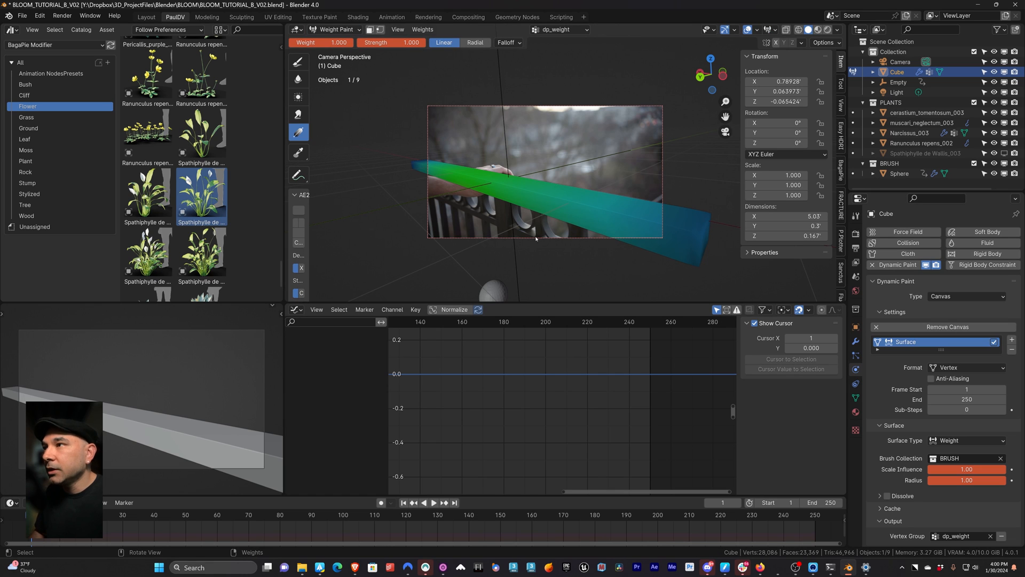
Move the sphere down along Z to about -2.4166' and try to keyframe its position.
click(497, 296)
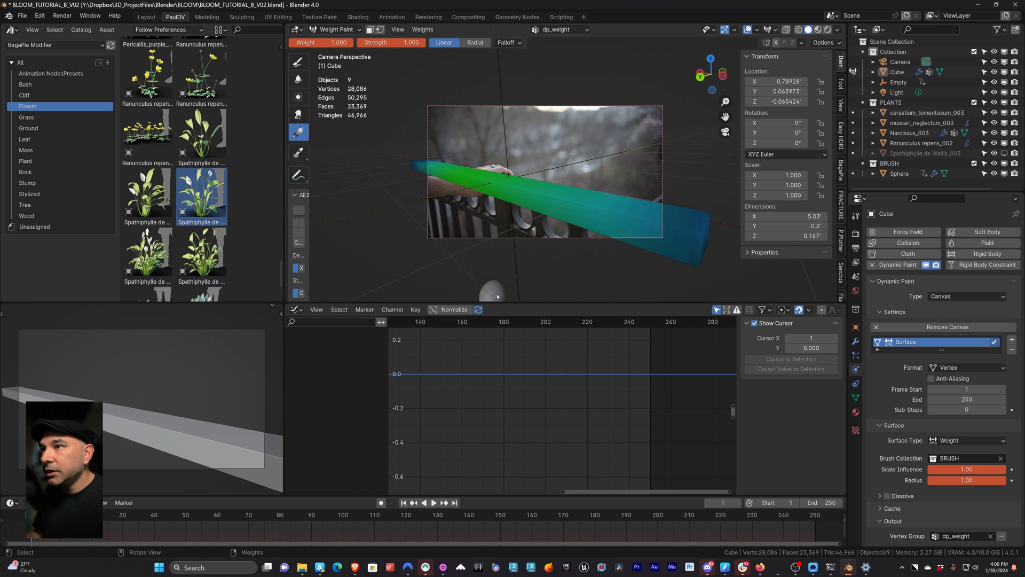
click(336, 29)
click(334, 40)
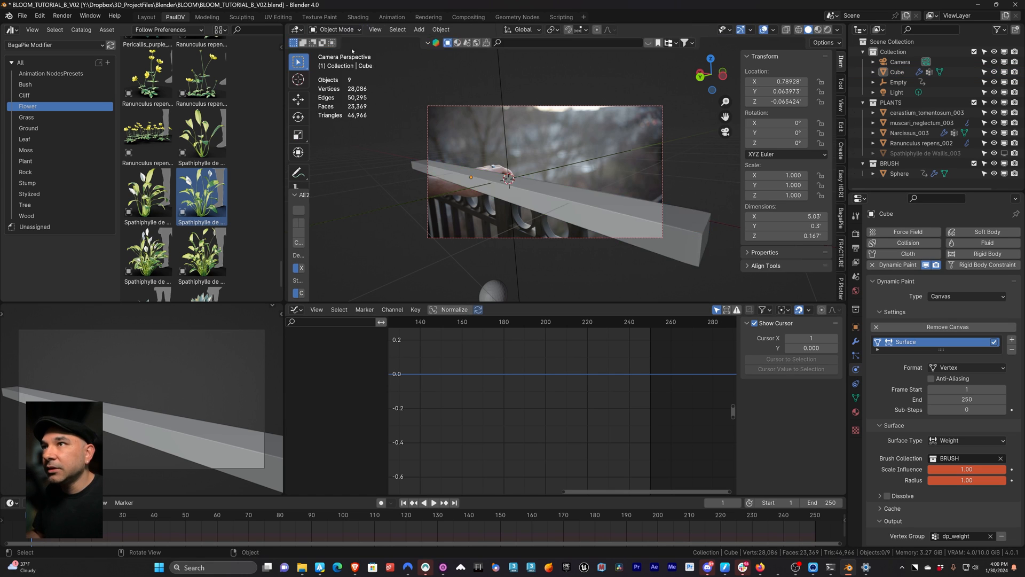
click(492, 294)
key(g)
key(z)
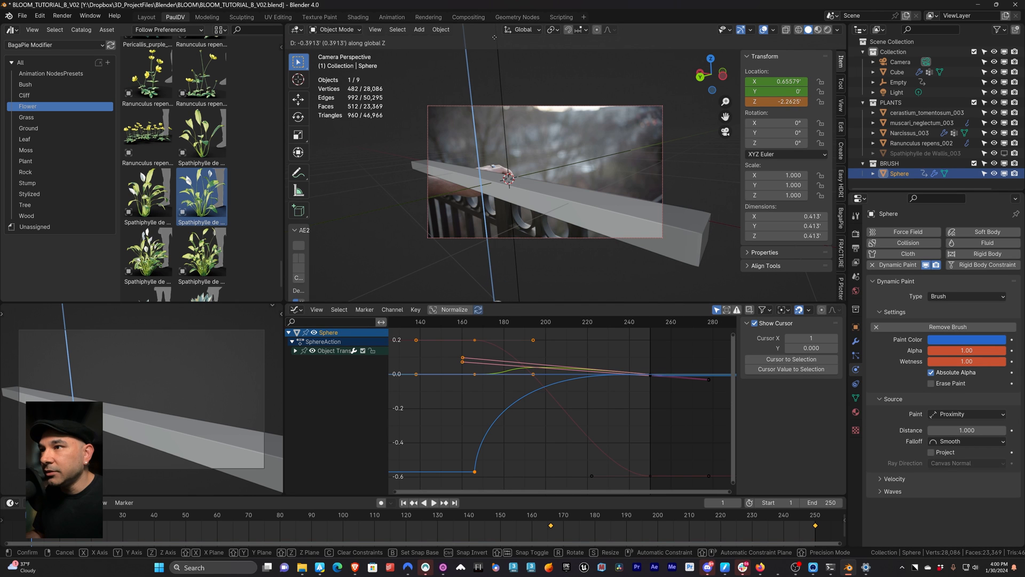
click(528, 123)
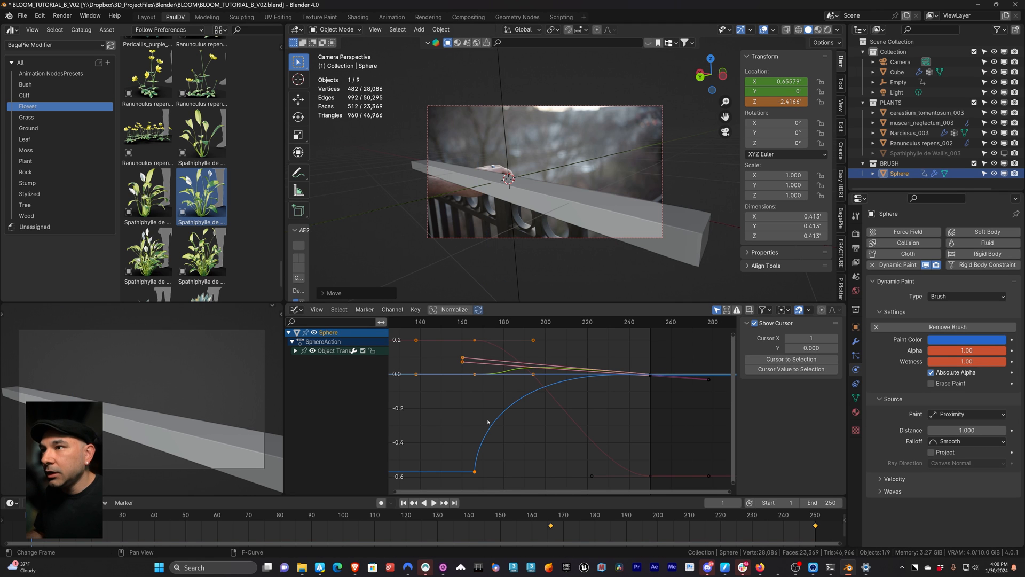
scroll(491, 287, down, 2)
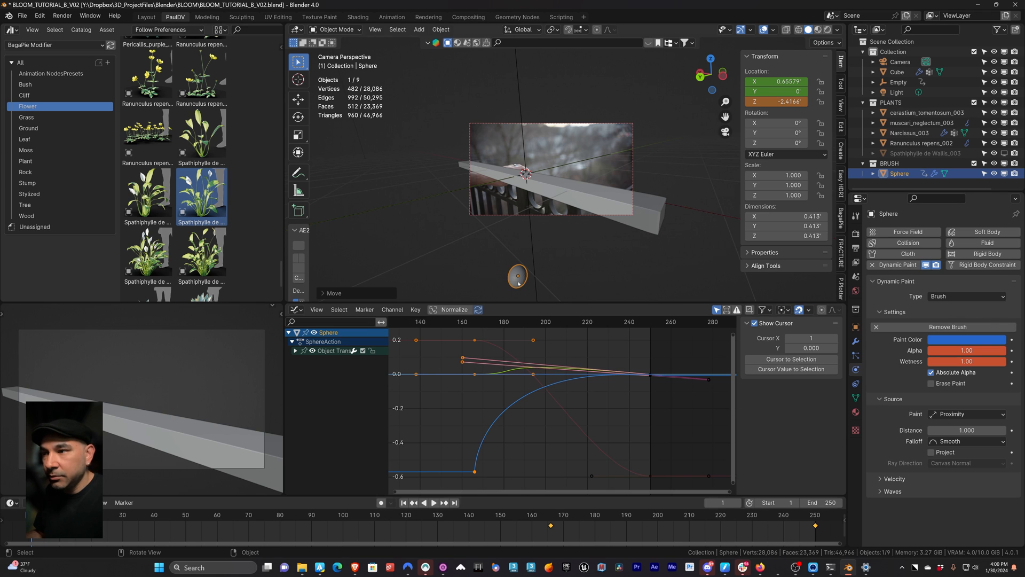
key(Up)
key(i)
Play the animation from frame 140 with the beam in Weight Paint mode to watch the sphere paint the weights.
click(469, 258)
key(shift+Left)
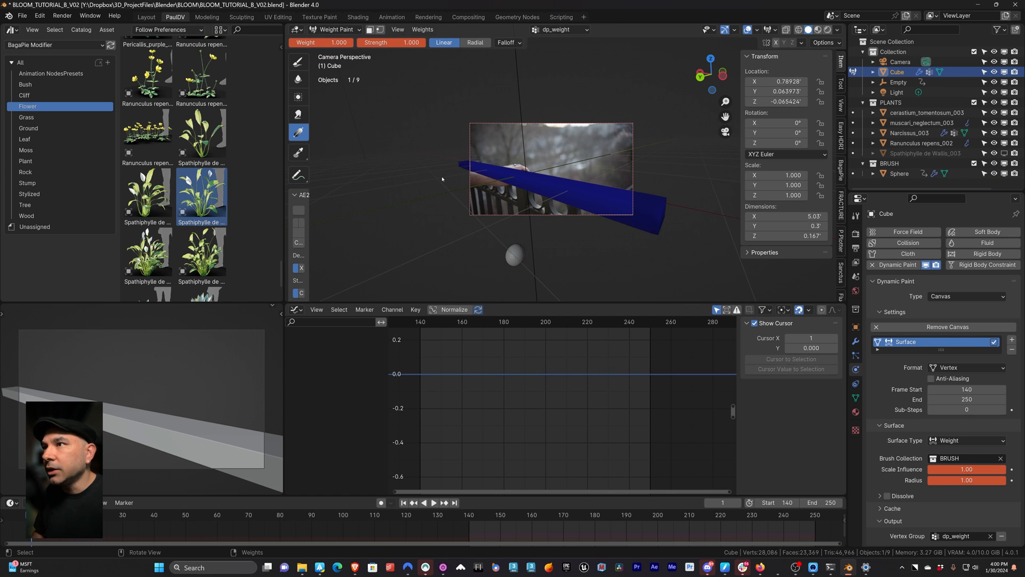
key(space)
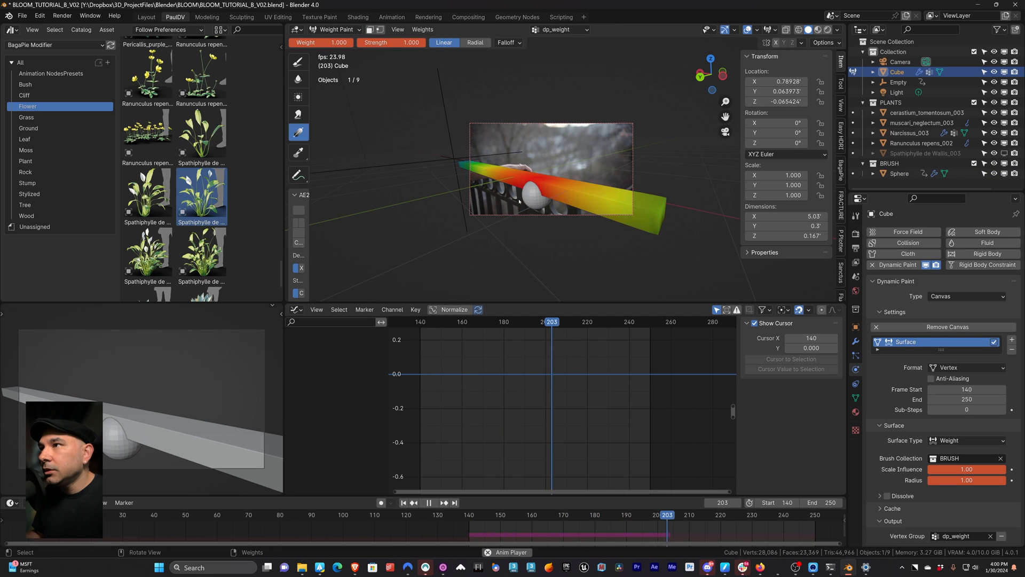
key(Escape)
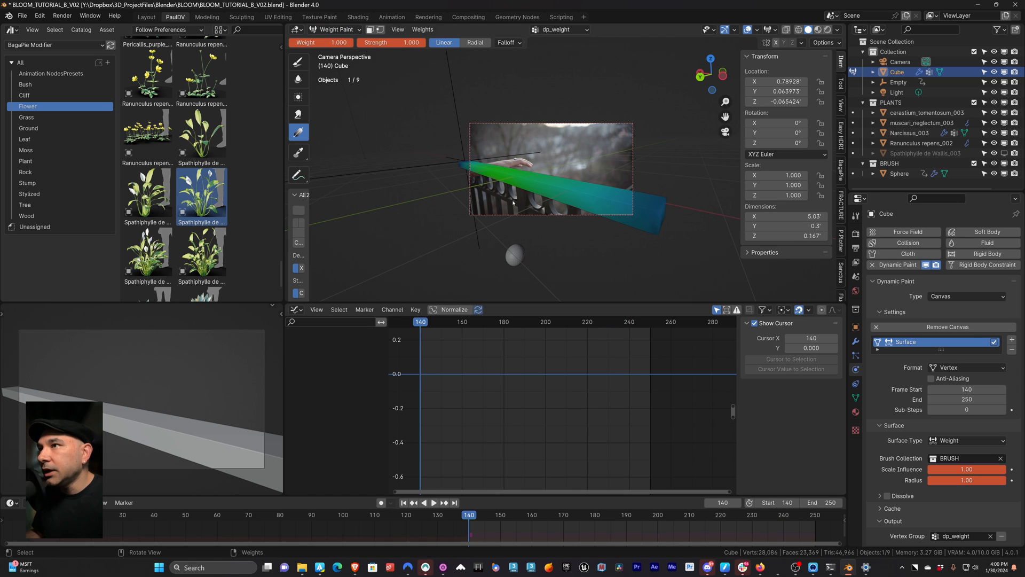
Stop the playback at frame 140 and return the beam to Object Mode.
scroll(526, 226, up, 2)
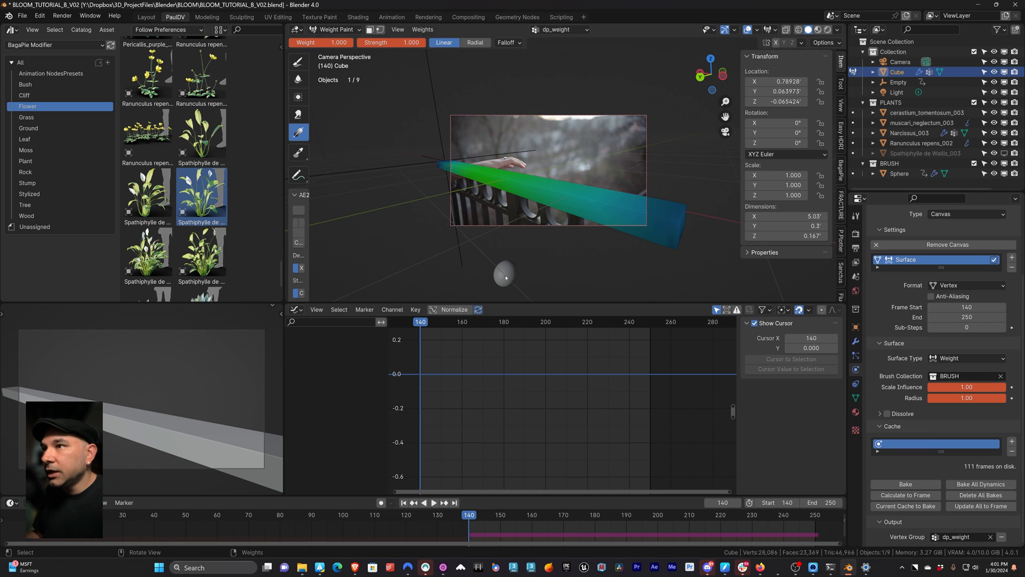
key(alt+a)
click(336, 30)
click(333, 41)
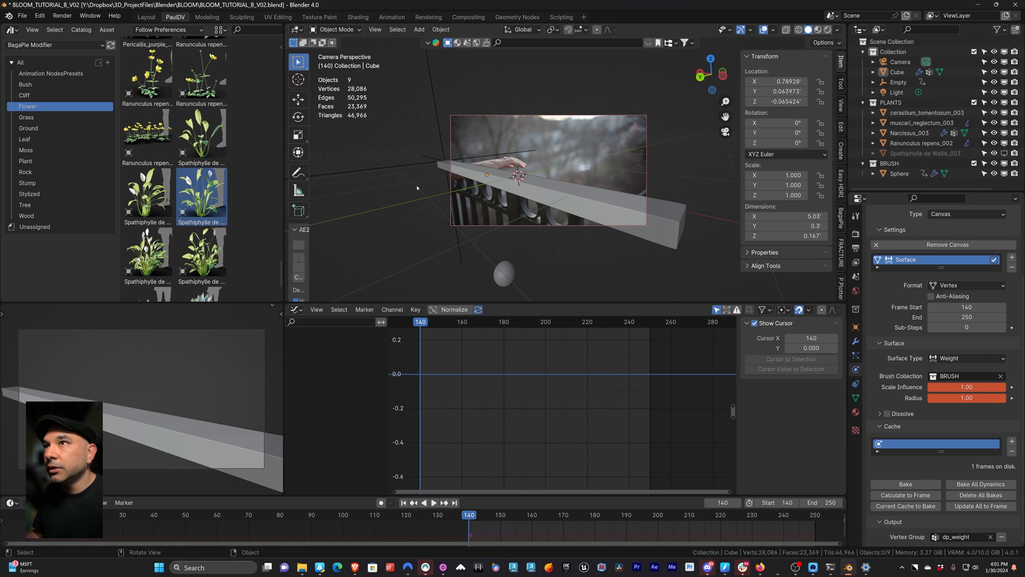
At frame 166, move the sphere down along Z to about -2.9253' and insert a Location keyframe.
click(504, 275)
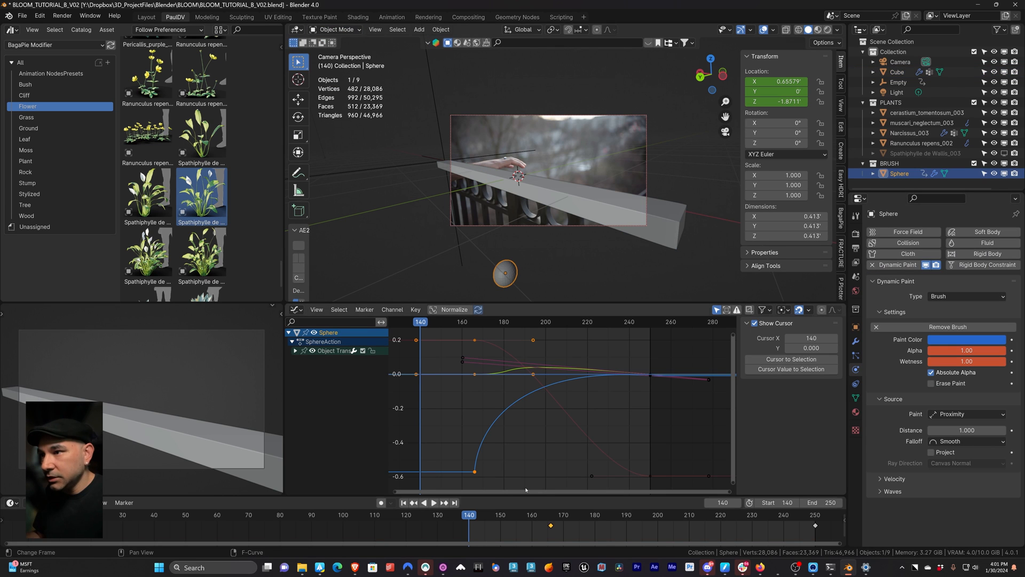
click(550, 516)
key(space)
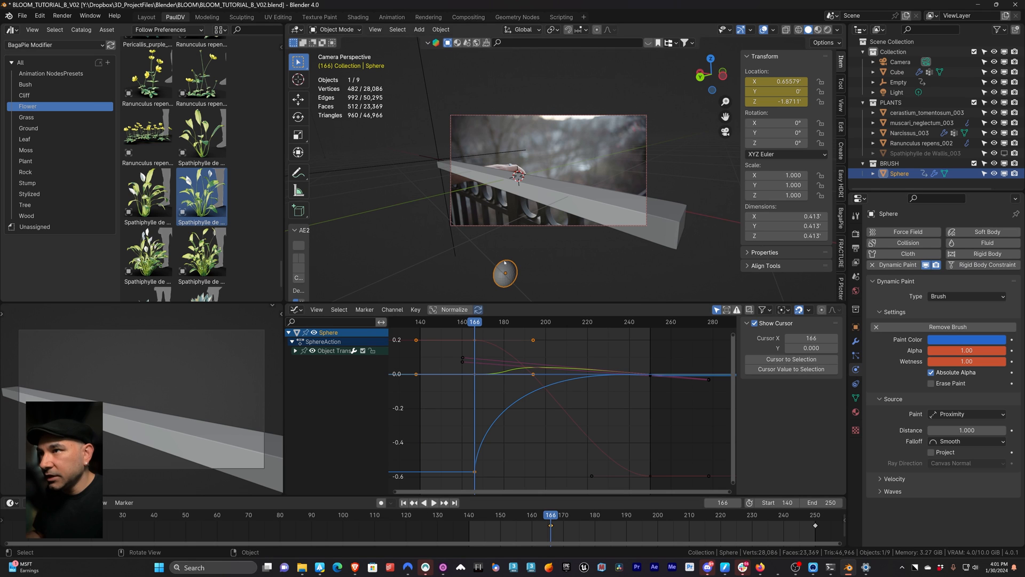
key(g)
key(z)
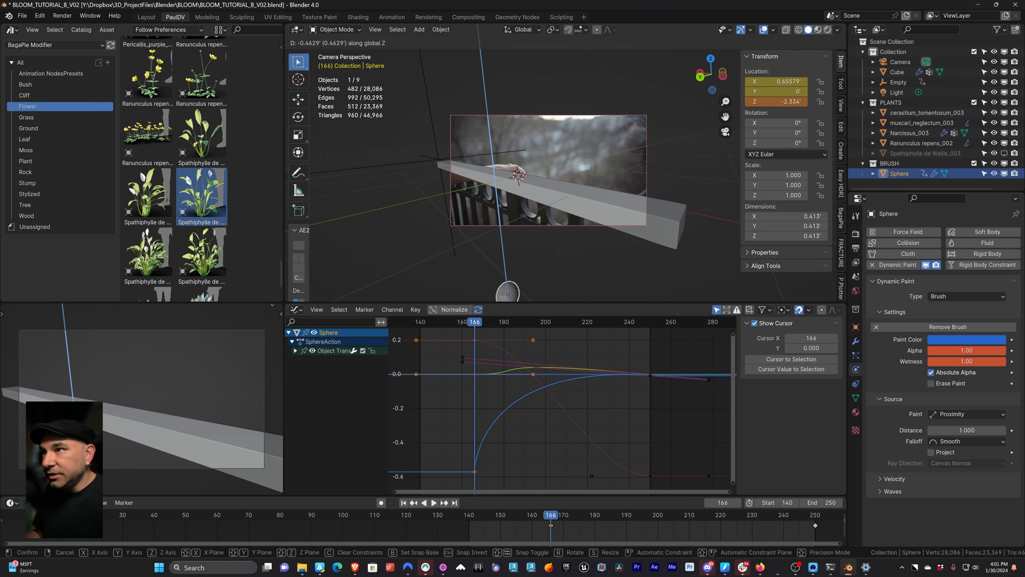
click(502, 44)
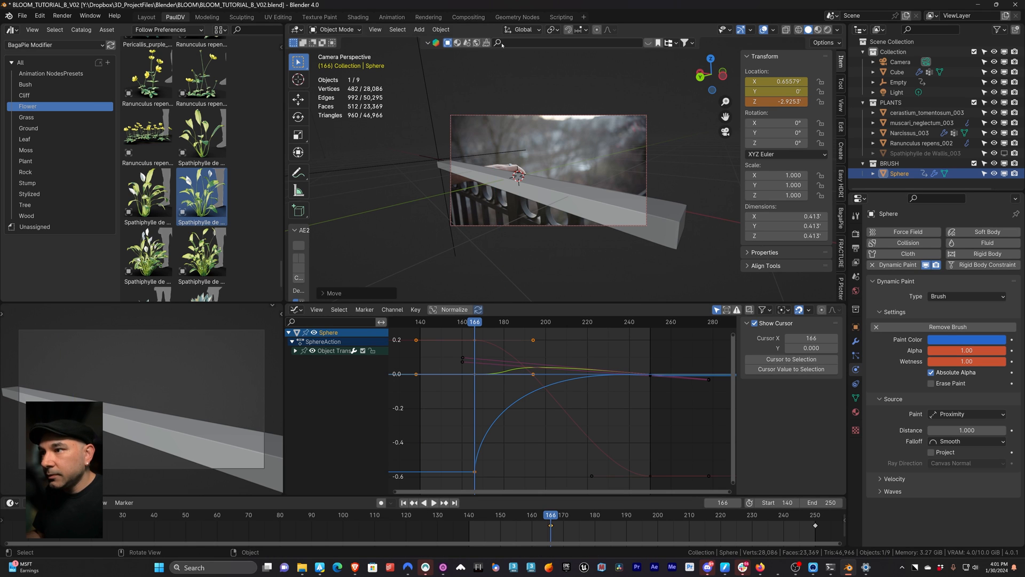
scroll(531, 235, down, 3)
key(i)
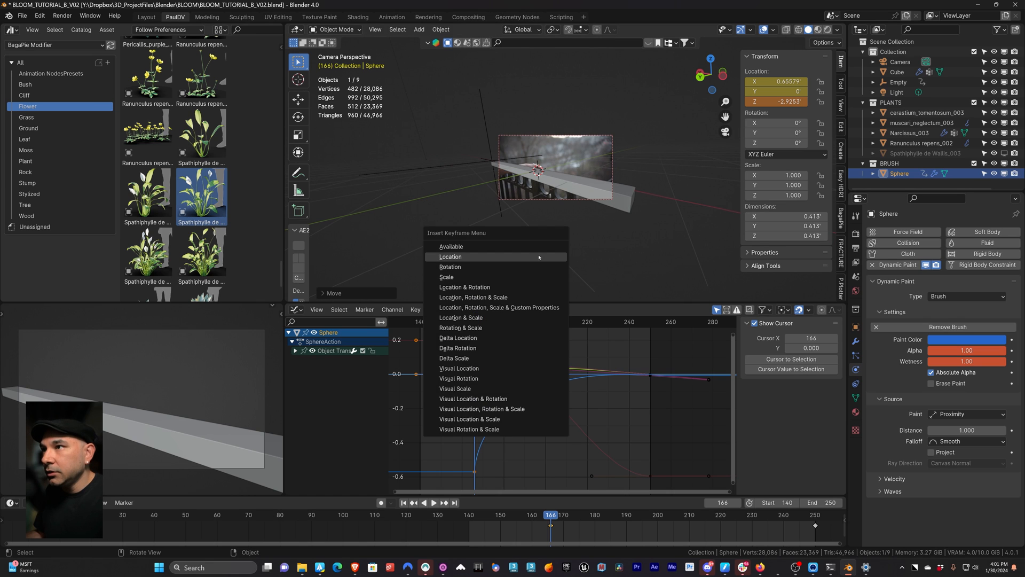
click(466, 256)
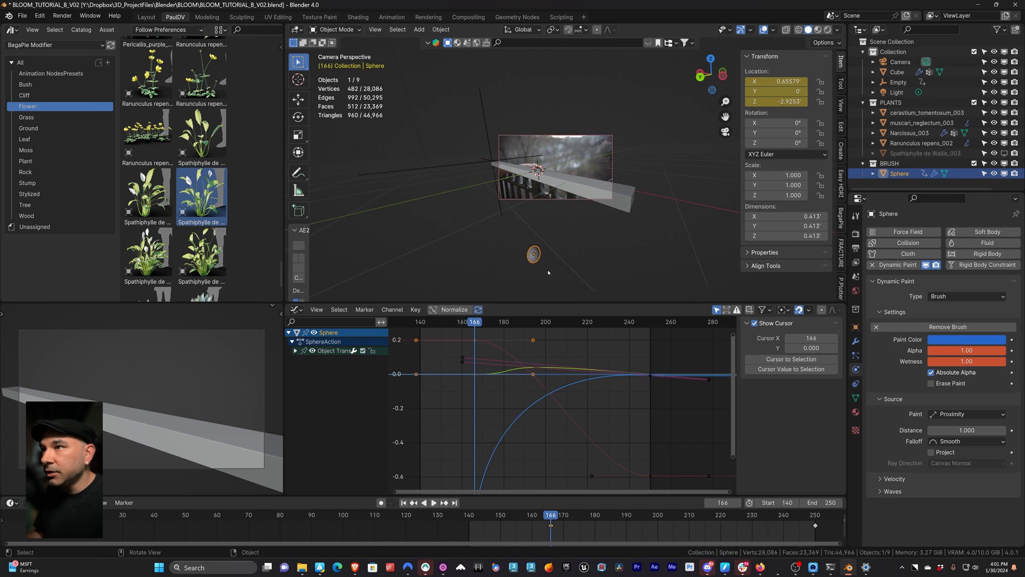
Put the beam in Weight Paint mode and play from frame 140 to watch how the lowered sphere paints it.
click(560, 199)
click(333, 31)
click(338, 87)
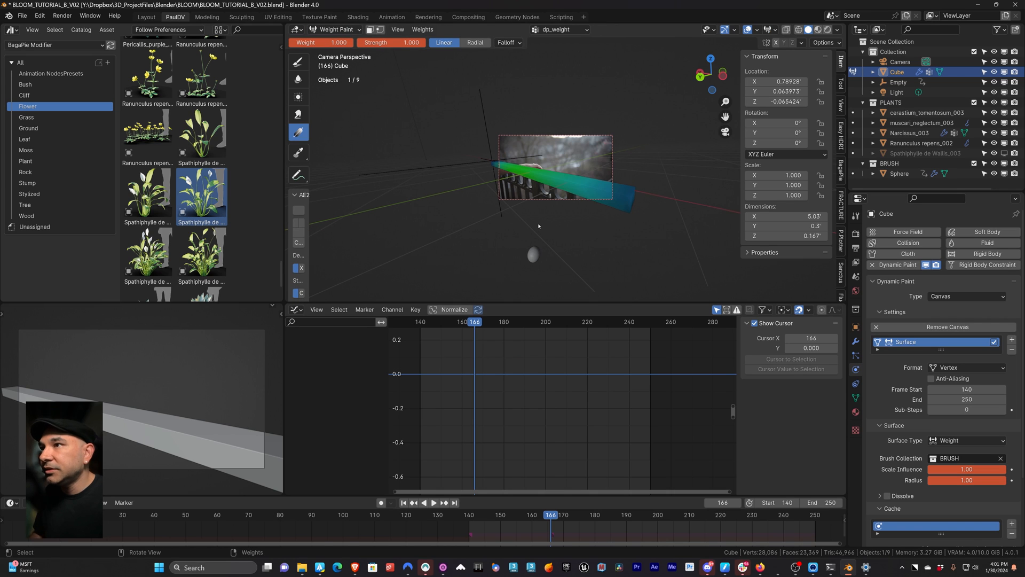
key(shift+Left)
key(space)
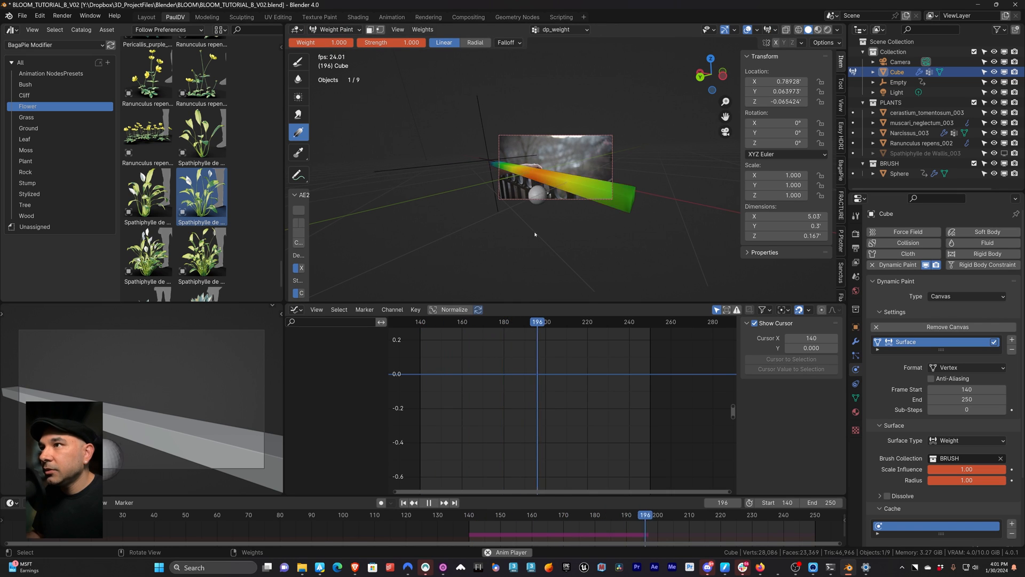
key(Escape)
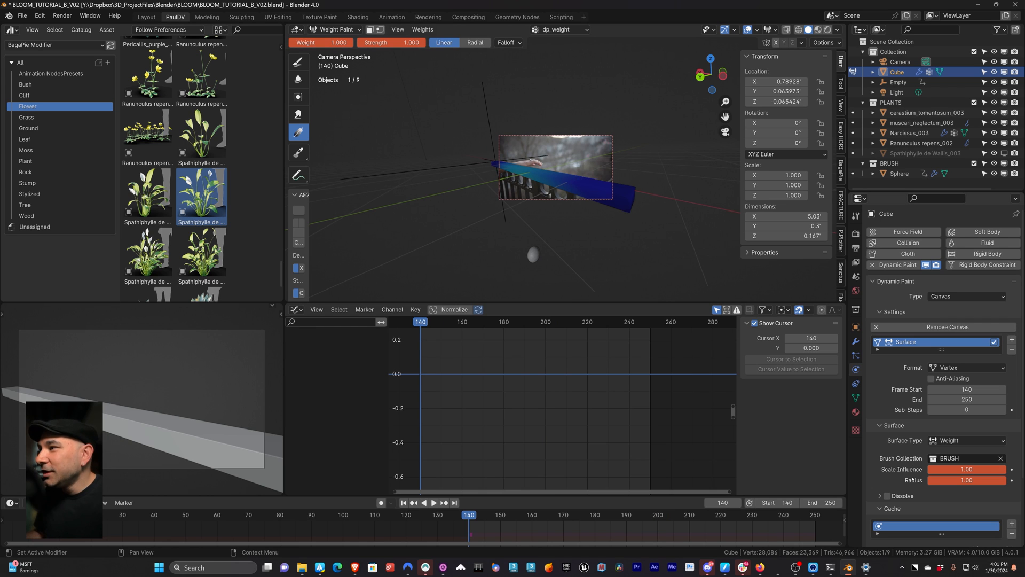
Go back to Object Mode and set the sphere brush's proximity distance to 0.6.
click(337, 29)
click(331, 42)
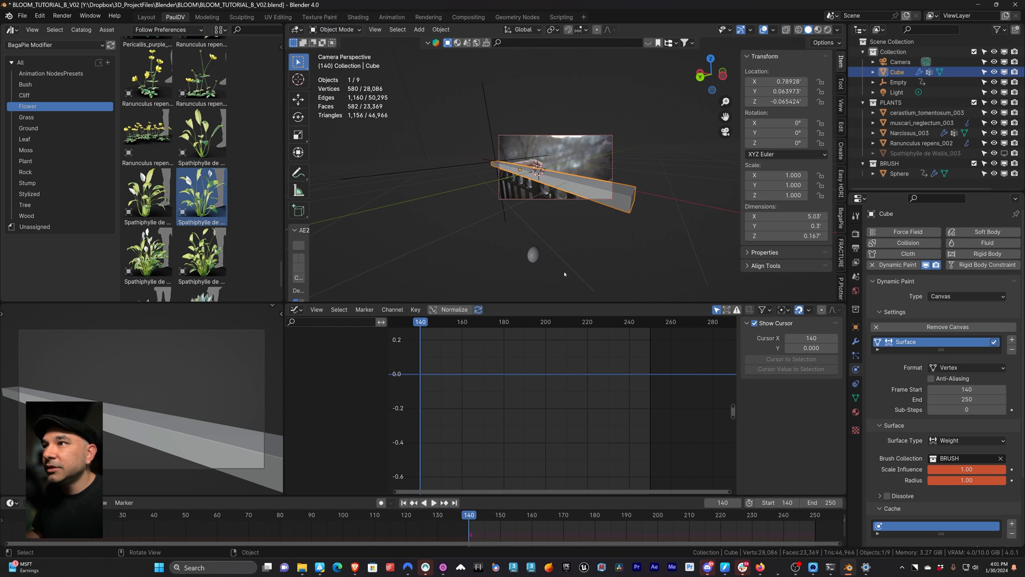
click(532, 255)
click(955, 431)
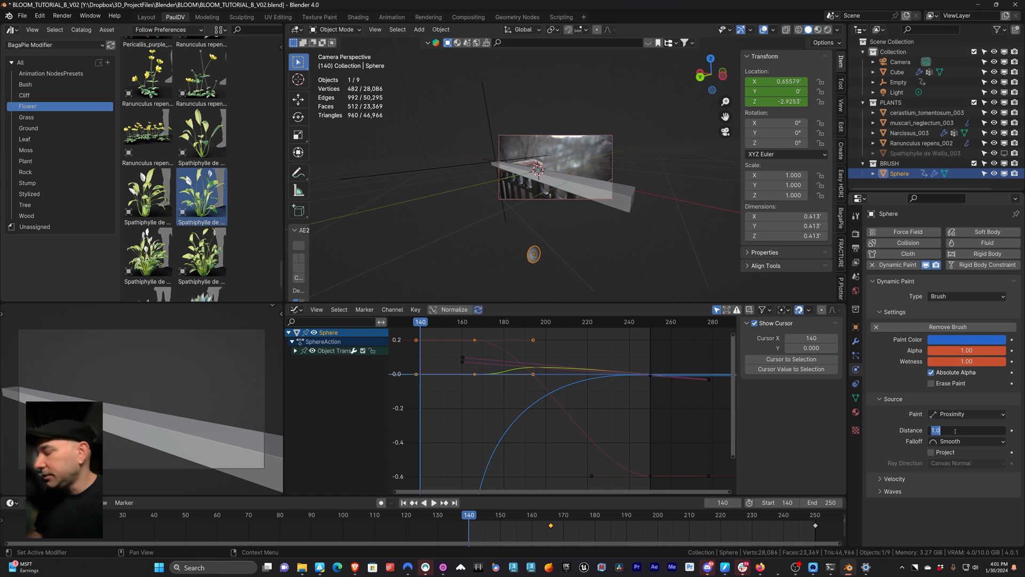
text(.6)
key(Return)
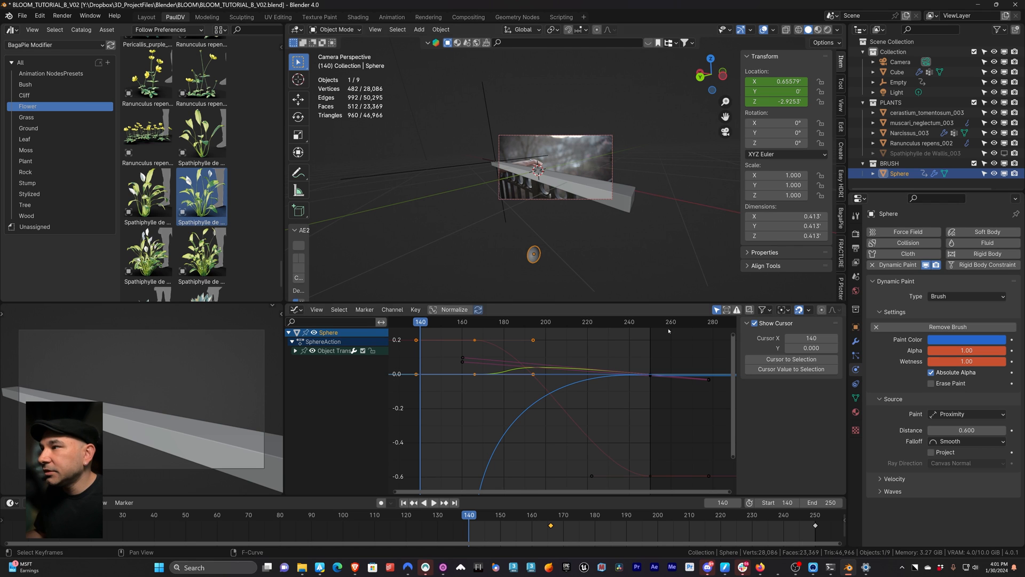
Return the beam to Weight Paint mode and play the animation to check the painting with the 0.6 brush distance.
click(554, 179)
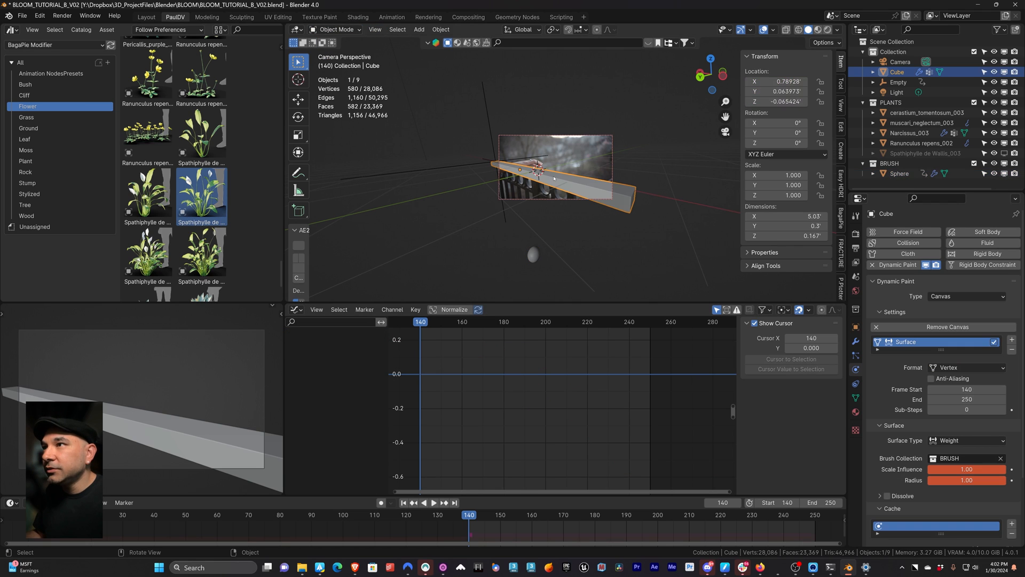
click(335, 29)
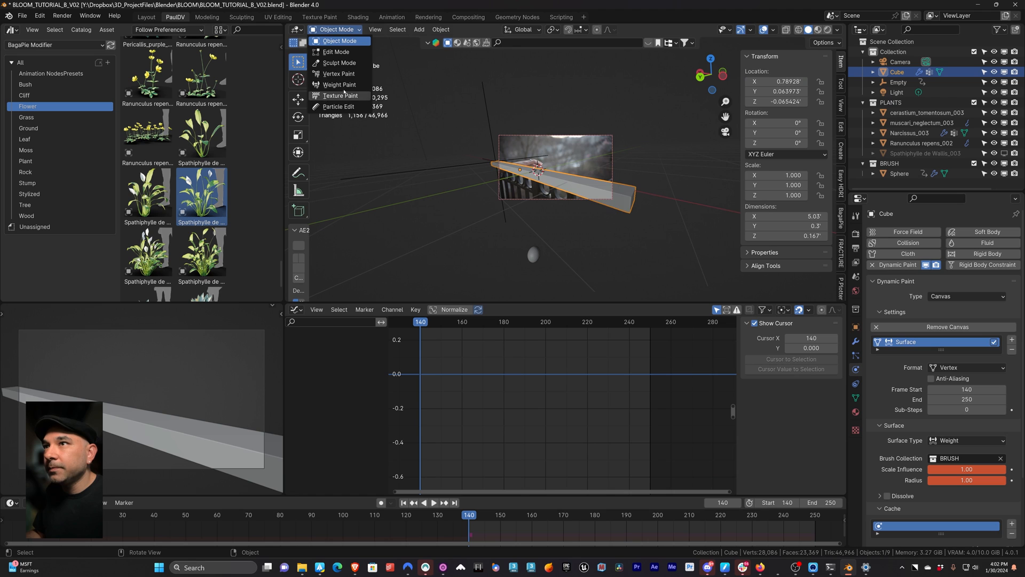
click(333, 85)
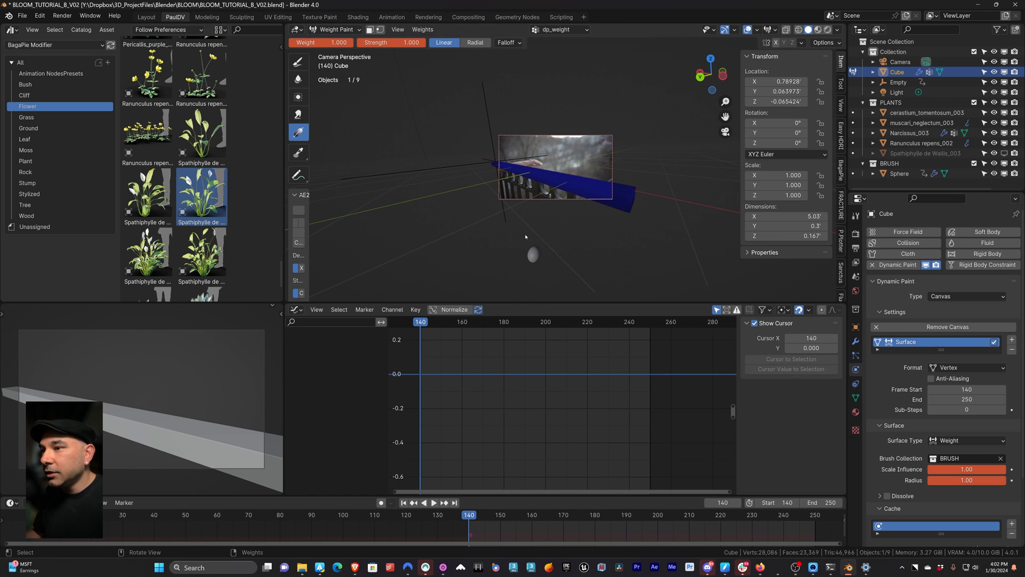
click(574, 253)
key(space)
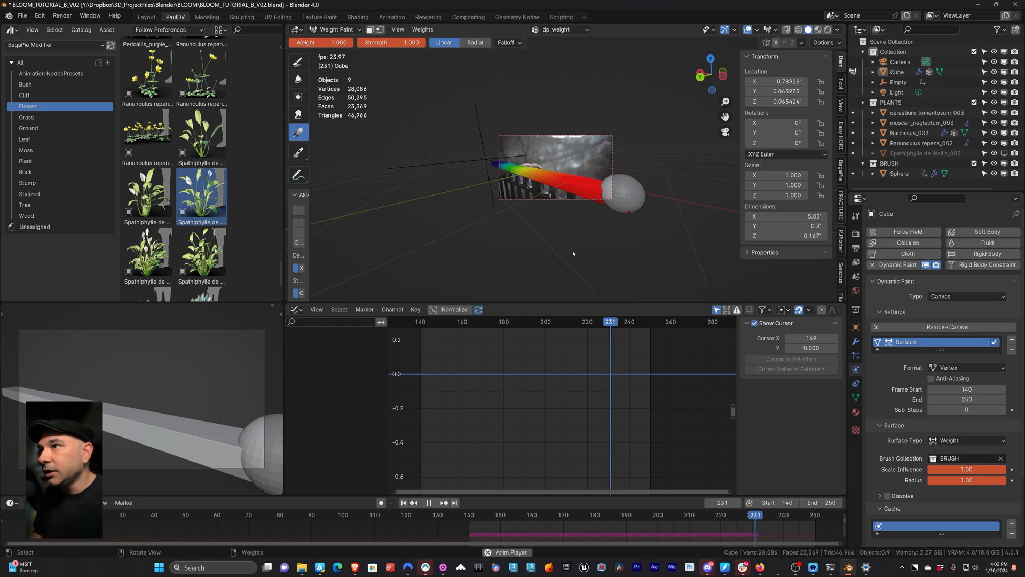
key(Escape)
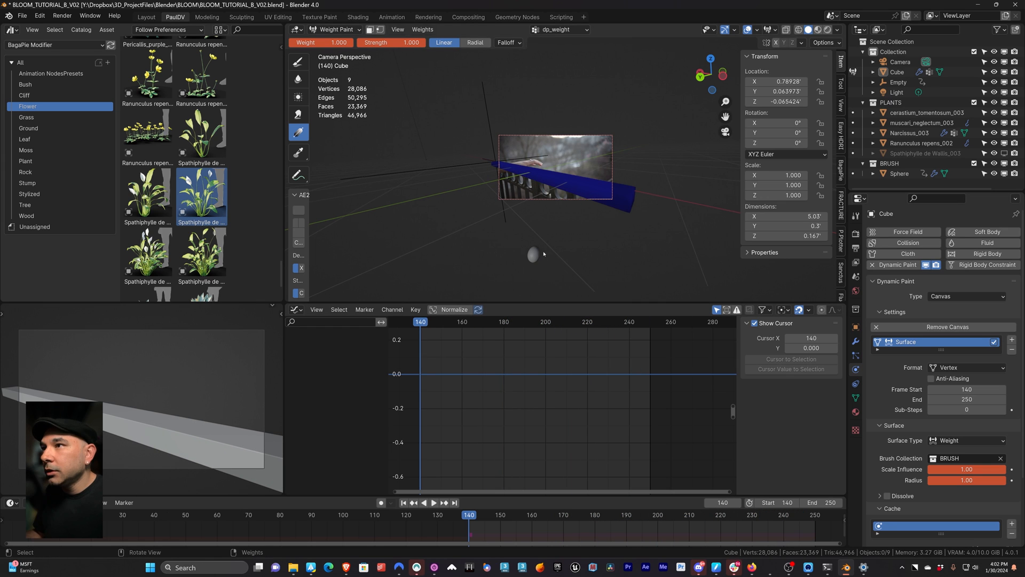
Select the sphere in Object Mode and set its brush proximity distance to 0.7.
click(344, 31)
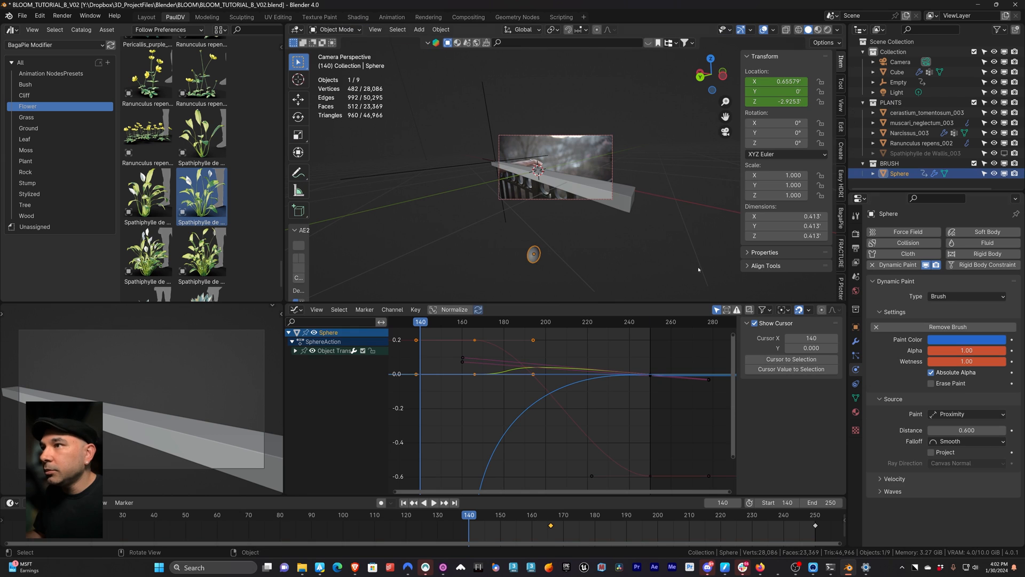
double_click(965, 430)
text(.3)
key(Return)
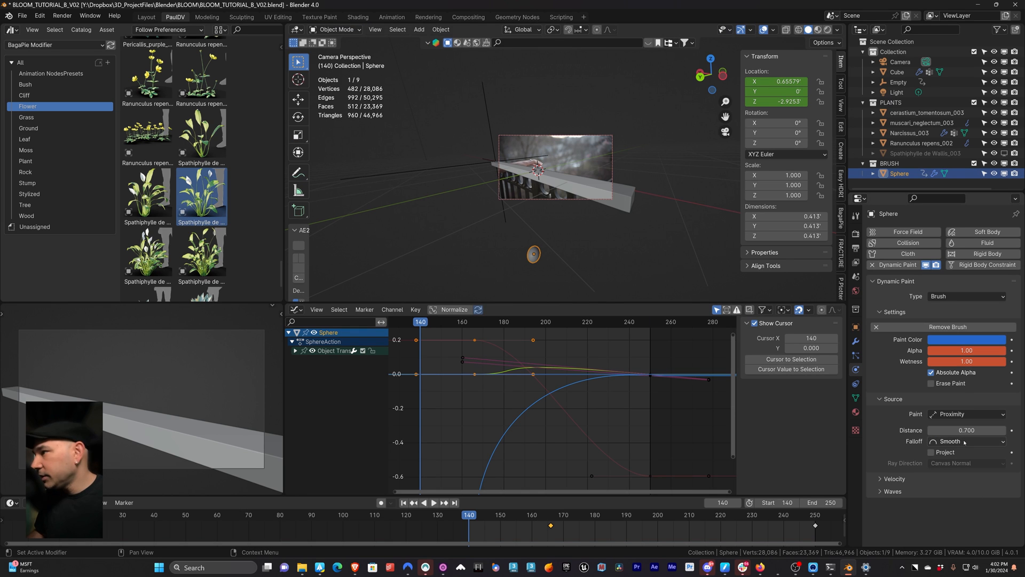
Switch the beam to Weight Paint mode and play from frame 140 to review the painting with the 0.7 distance.
click(540, 209)
click(522, 171)
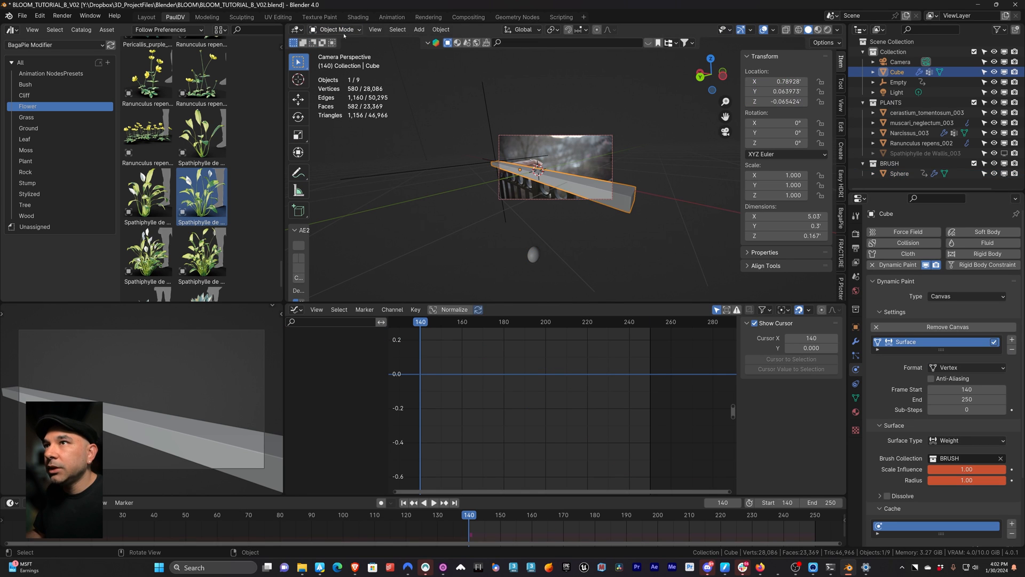
click(335, 29)
click(332, 89)
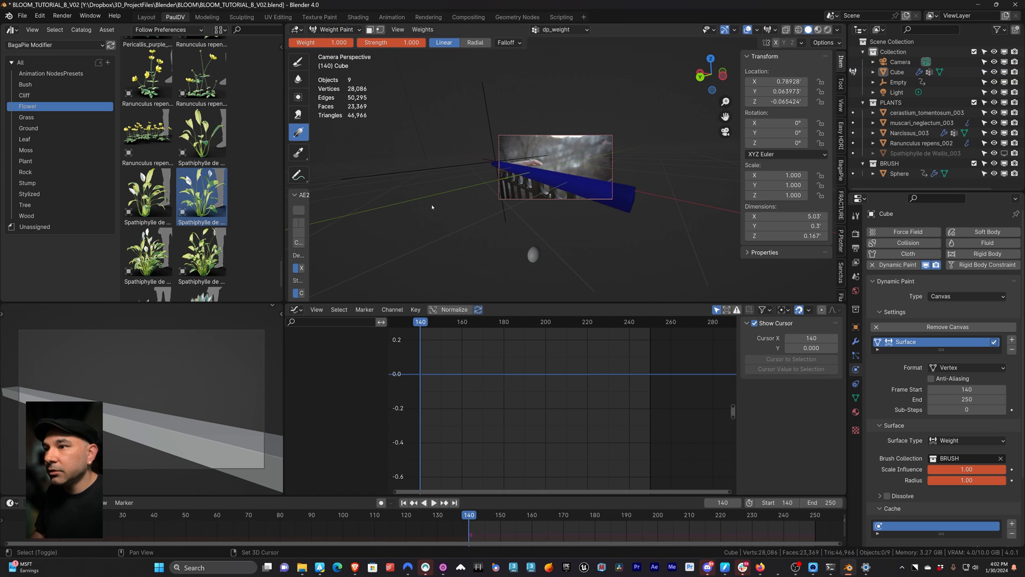
key(space)
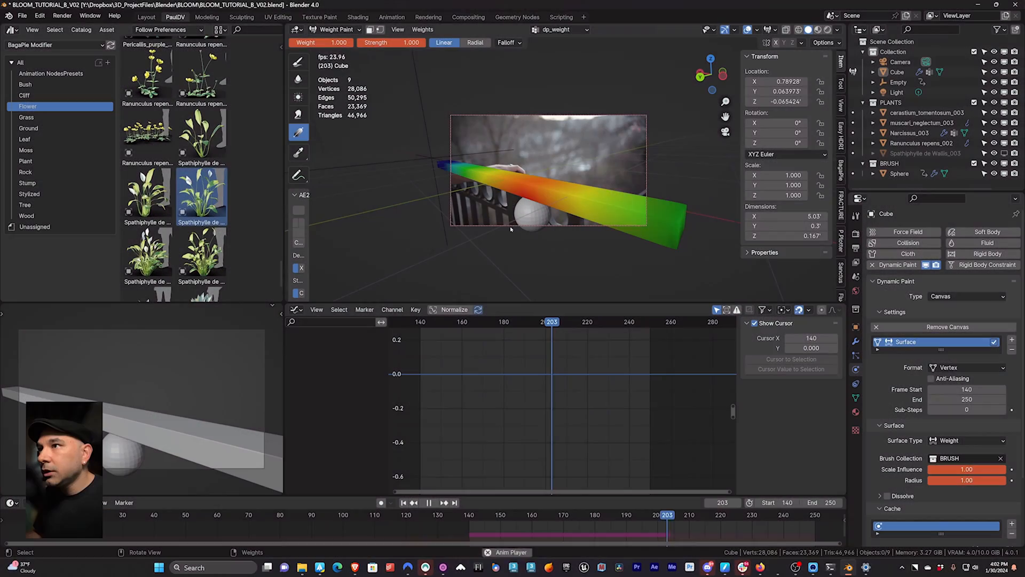
Select the sphere in Object Mode, expand its Object Transforms channels in the Graph Editor and lock the Y Location curve.
click(337, 30)
click(339, 42)
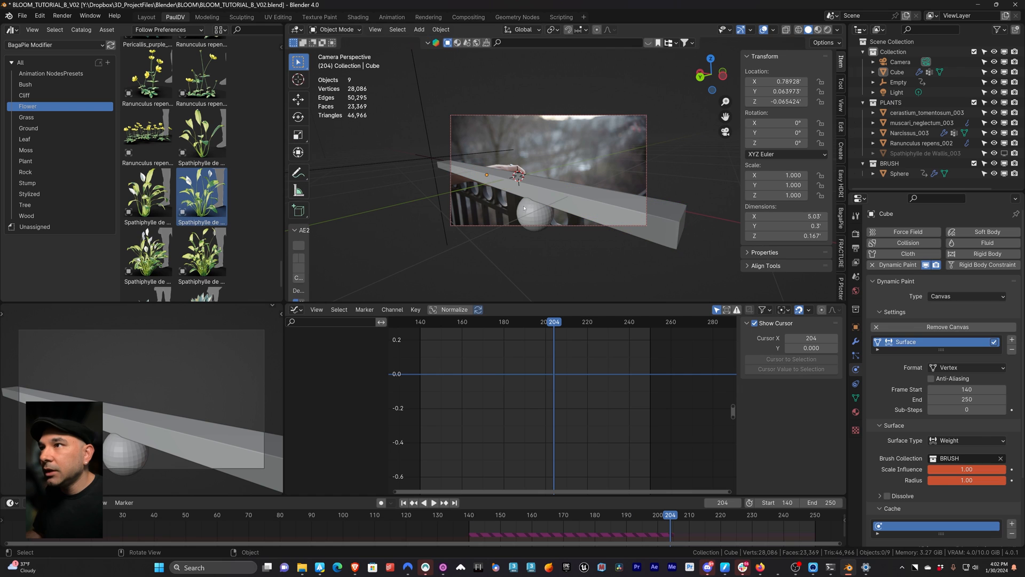
click(529, 222)
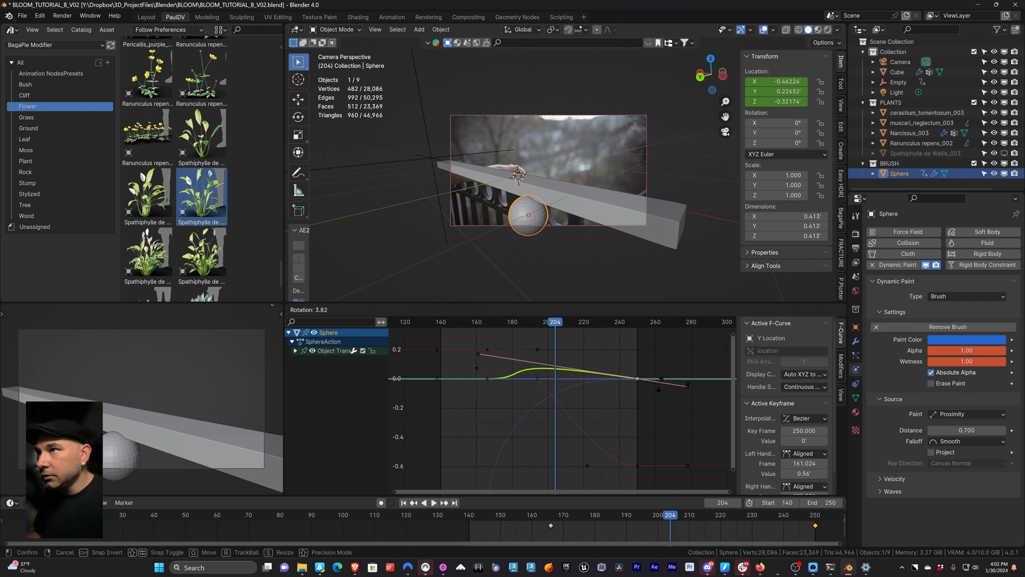
click(659, 383)
click(641, 385)
click(295, 351)
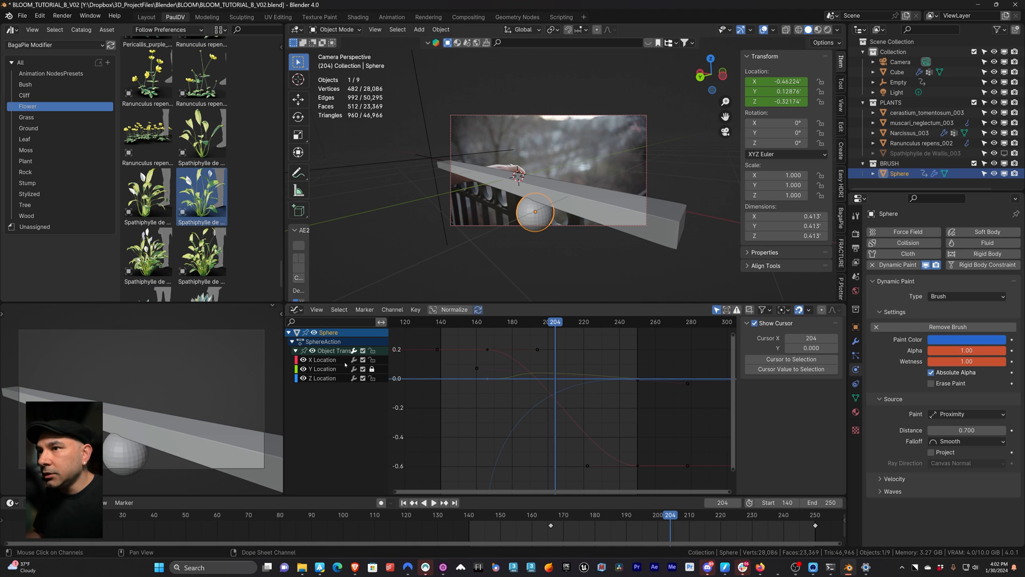
Rotate the handles of the sphere's Z Location keyframe at frame 250 by about 8° so it rises sooner.
click(540, 384)
click(642, 378)
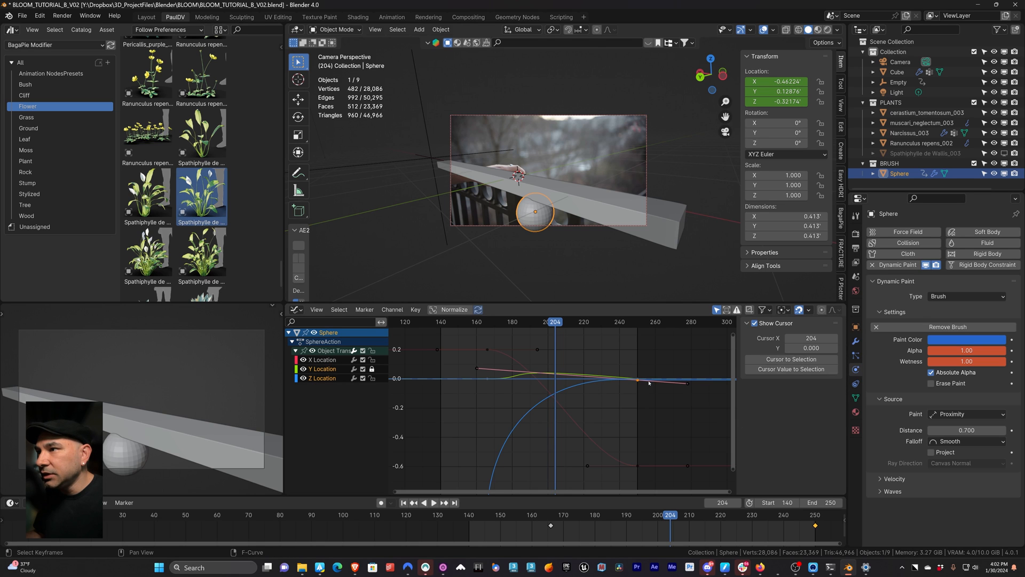
key(r)
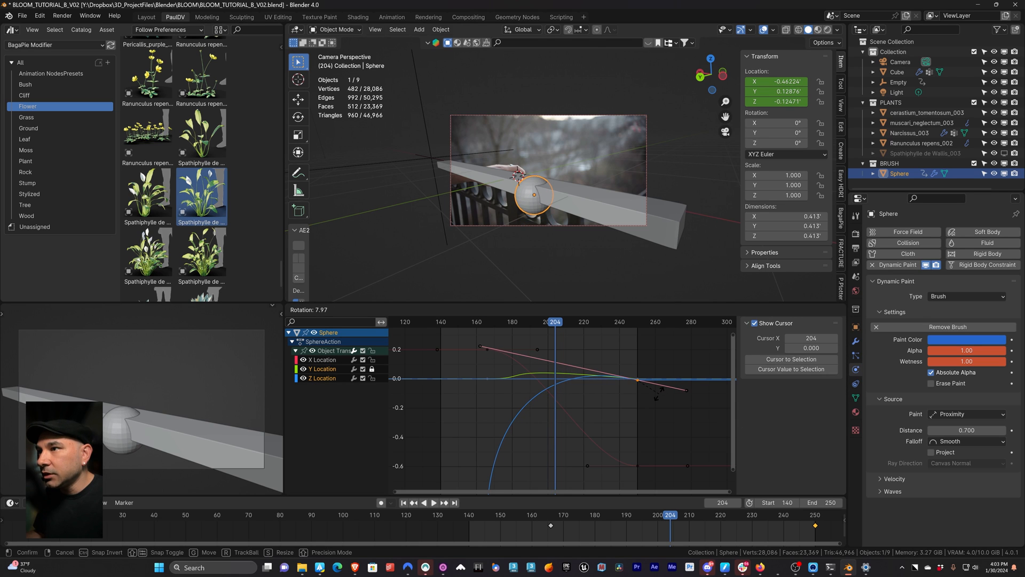
click(656, 391)
Play the animation from frame 140 in Object Mode to check the sphere's adjusted rise toward the beam.
key(shift+Left)
key(space)
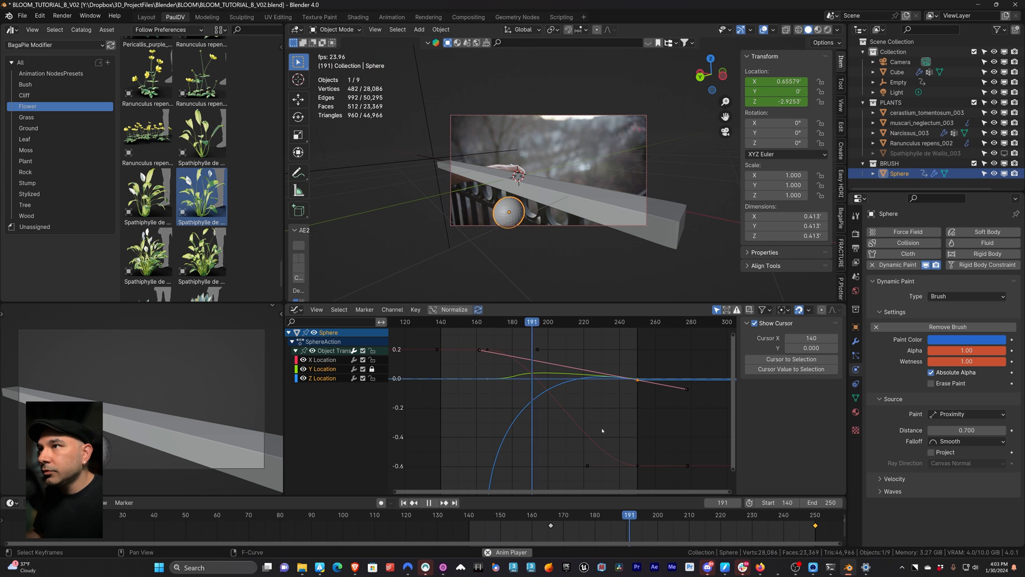
key(space)
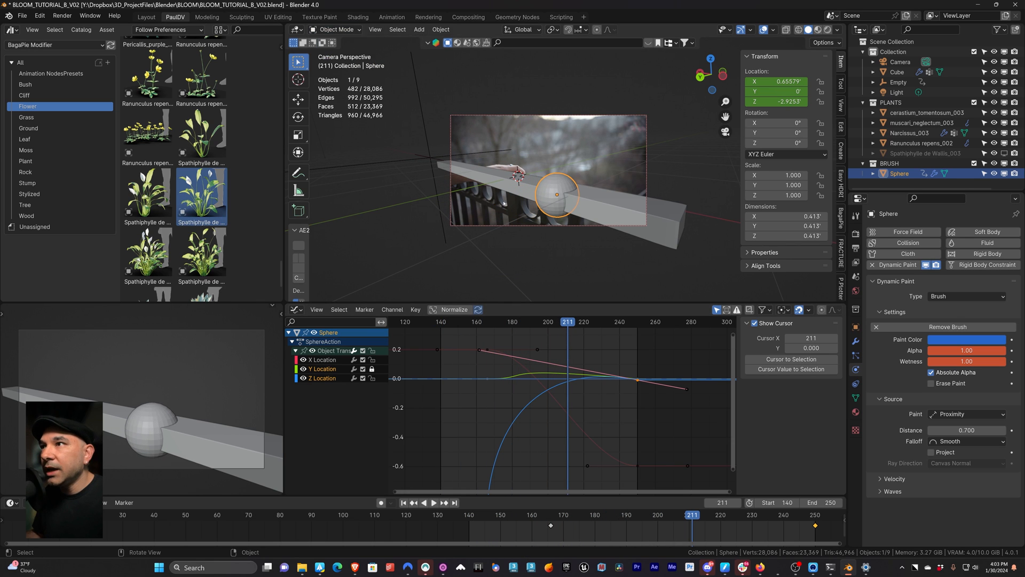
Put the beam in Weight Paint mode and play from frame 140 to examine how the weights spread along it.
click(475, 151)
click(336, 29)
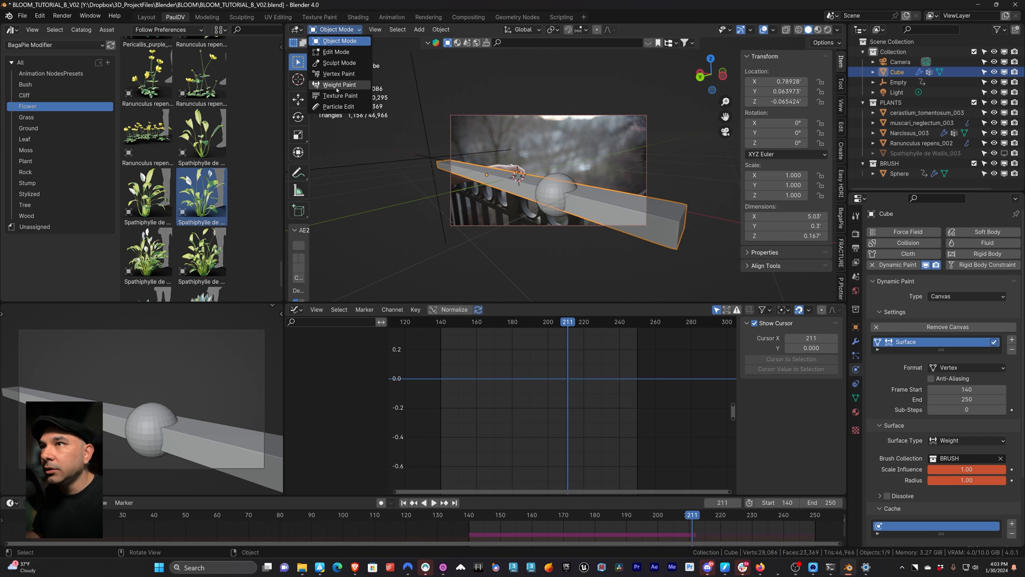
click(333, 94)
key(shift+Left)
key(space)
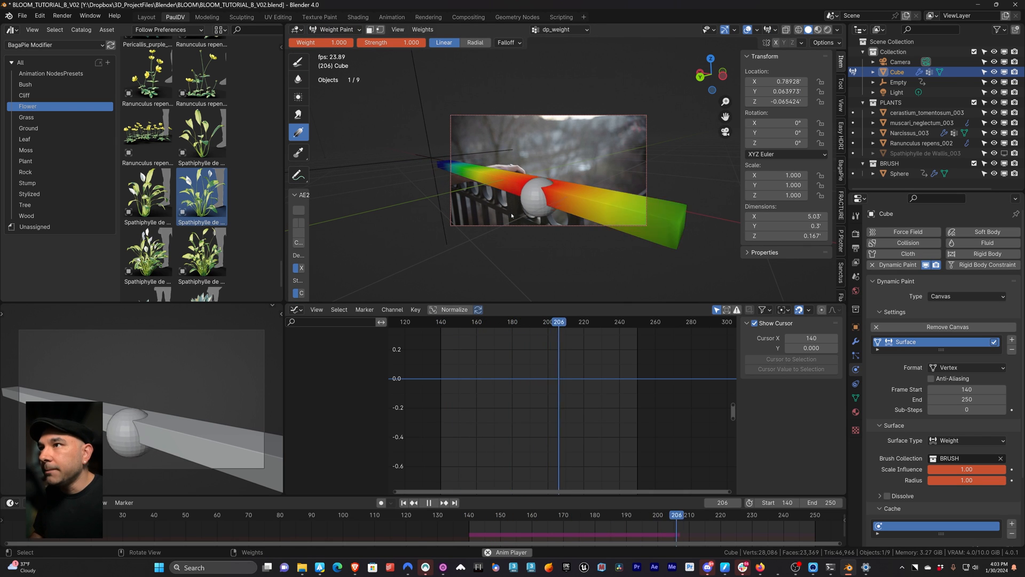
scroll(496, 211, up, 3)
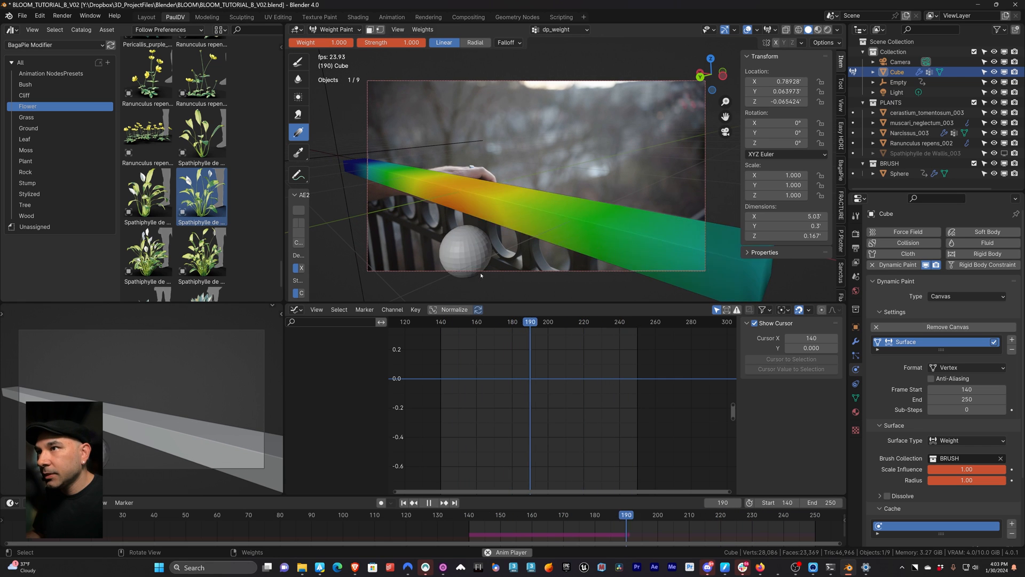
key(space)
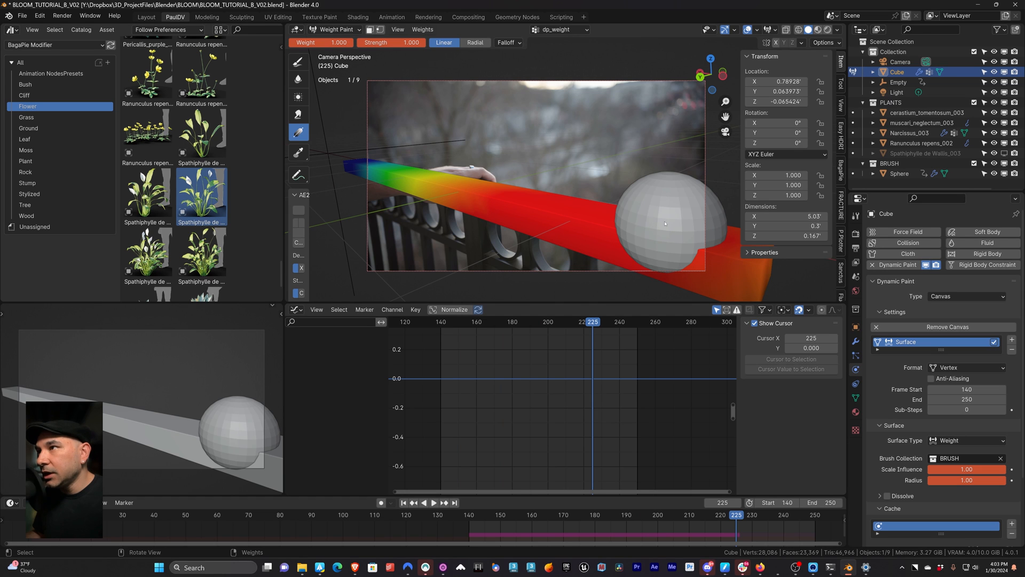
Replay the beam's weight painting from frame 140, stop playback and return to Object Mode.
key(shift+Left)
key(space)
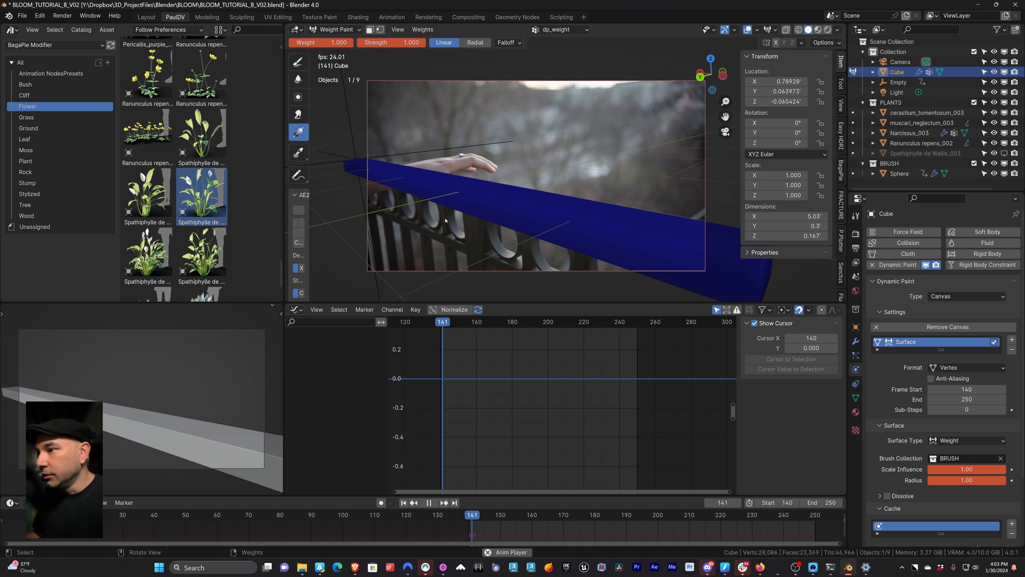
key(space)
key(space)
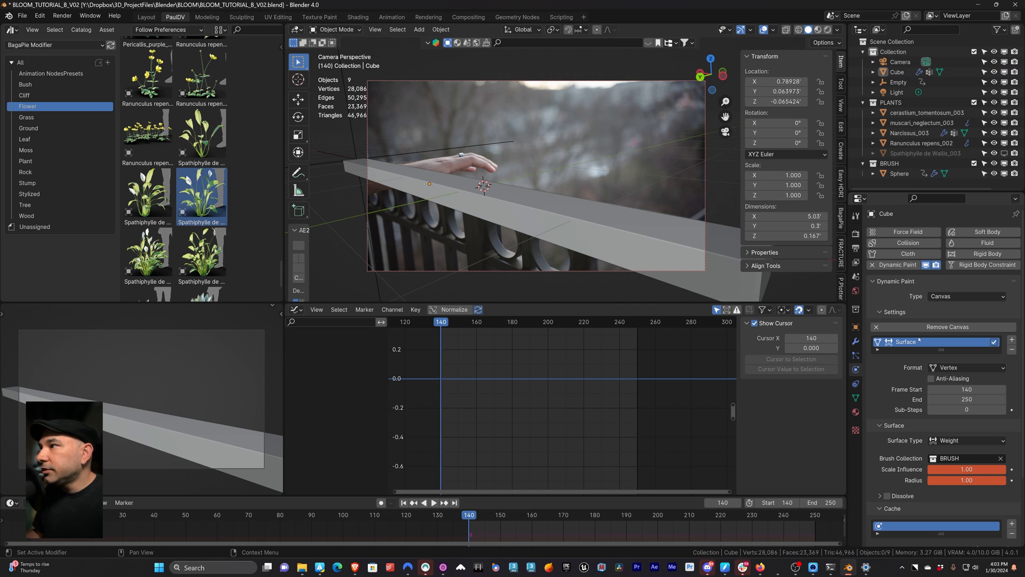
Enable the beam's particle system in the viewport and play the animation from frame 140 to check the flowers.
click(857, 354)
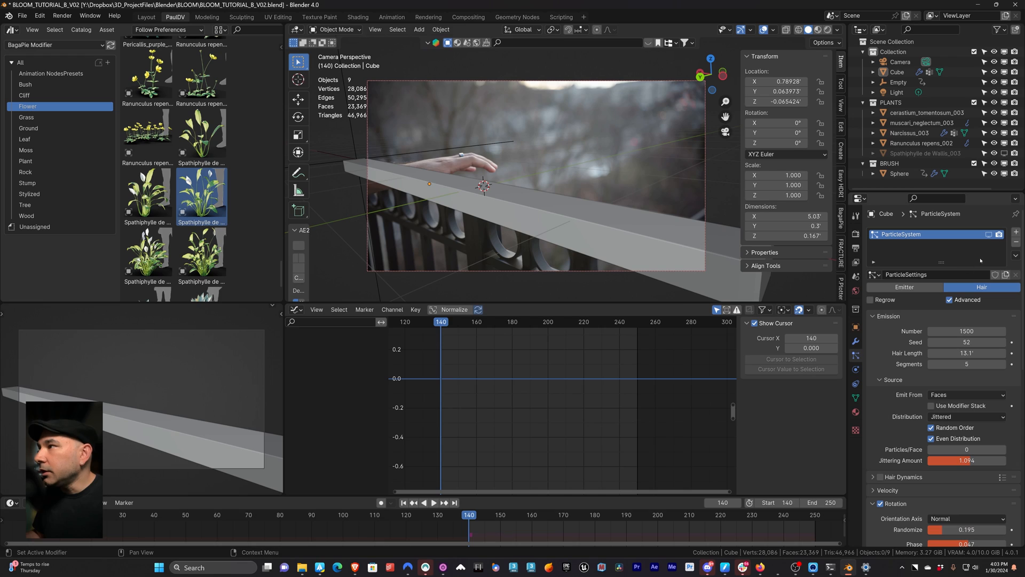
click(989, 234)
key(space)
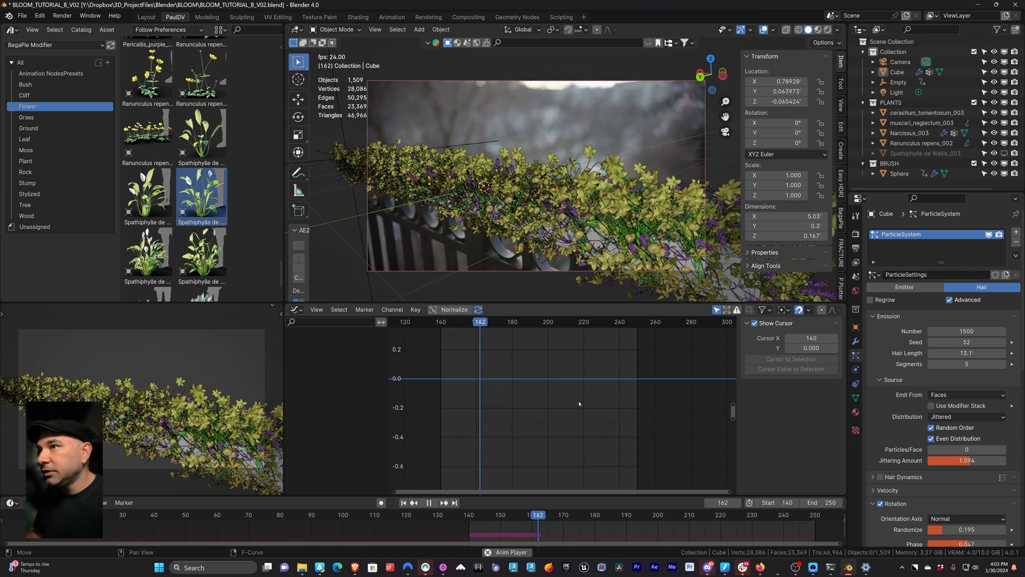
key(Escape)
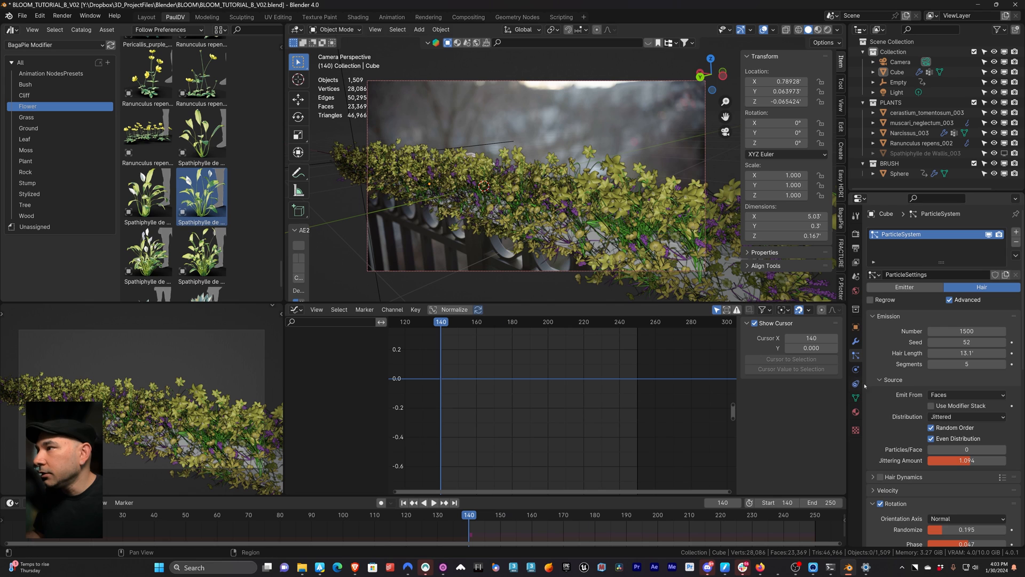
Assign the dp_weight vertex group to Length in the beam's particle system.
scroll(981, 383, down, 8)
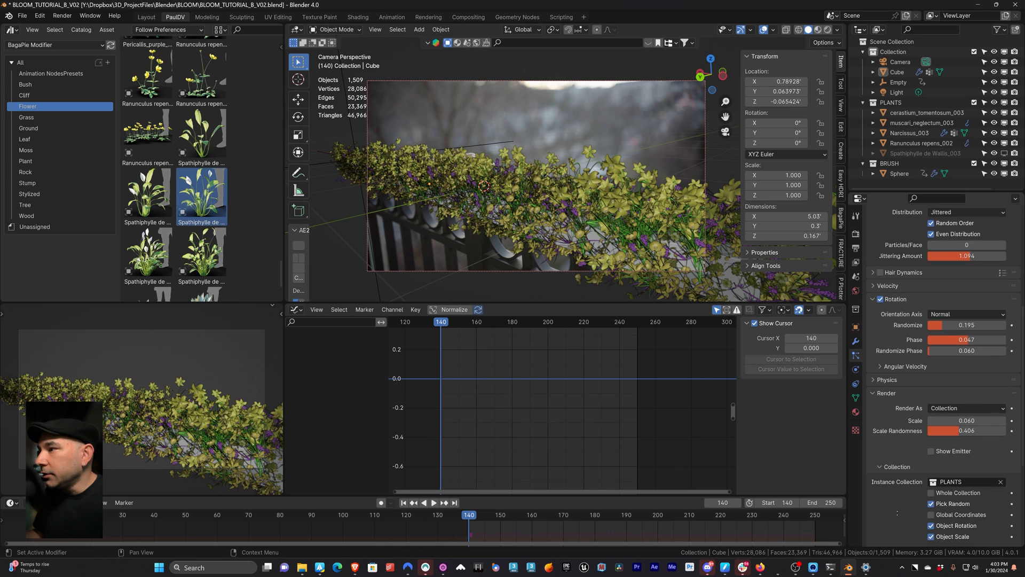
scroll(898, 516, down, 6)
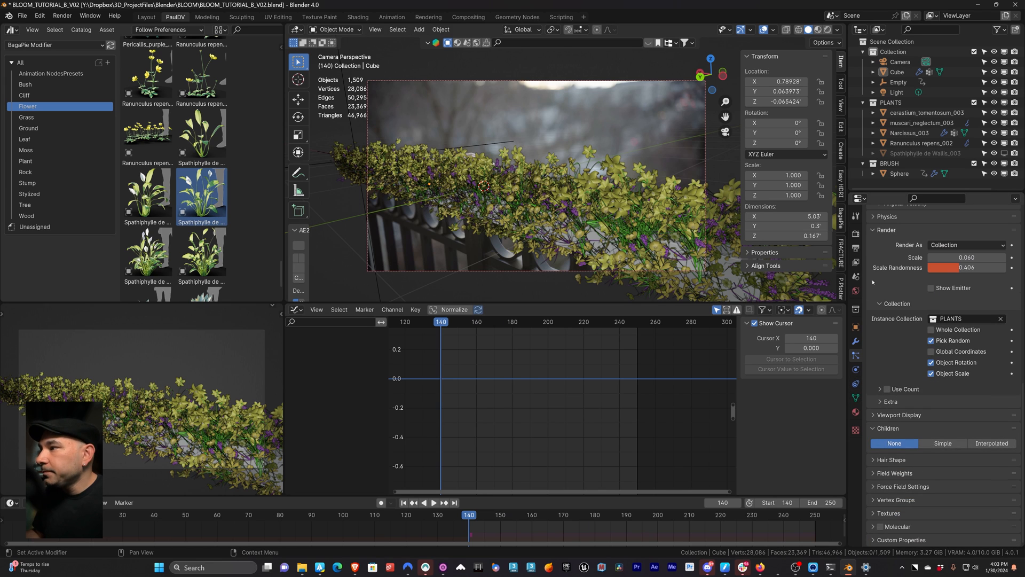
click(890, 499)
scroll(879, 470, down, 4)
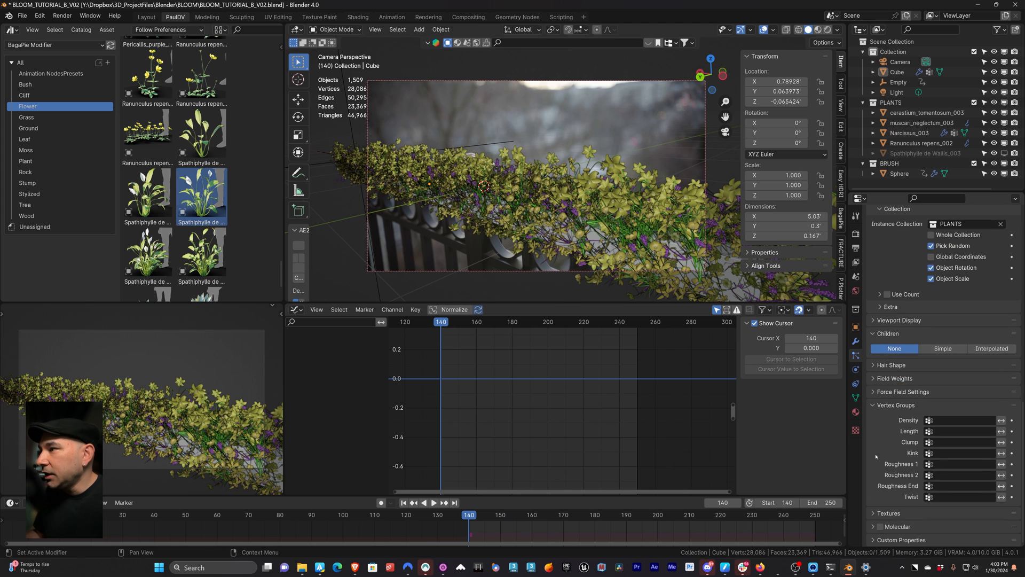
click(939, 431)
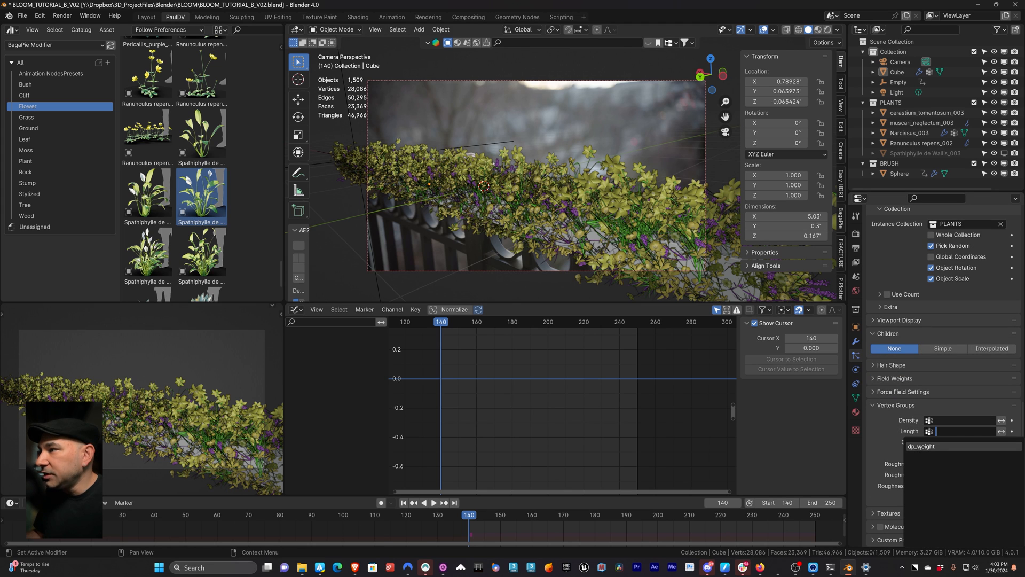
click(886, 438)
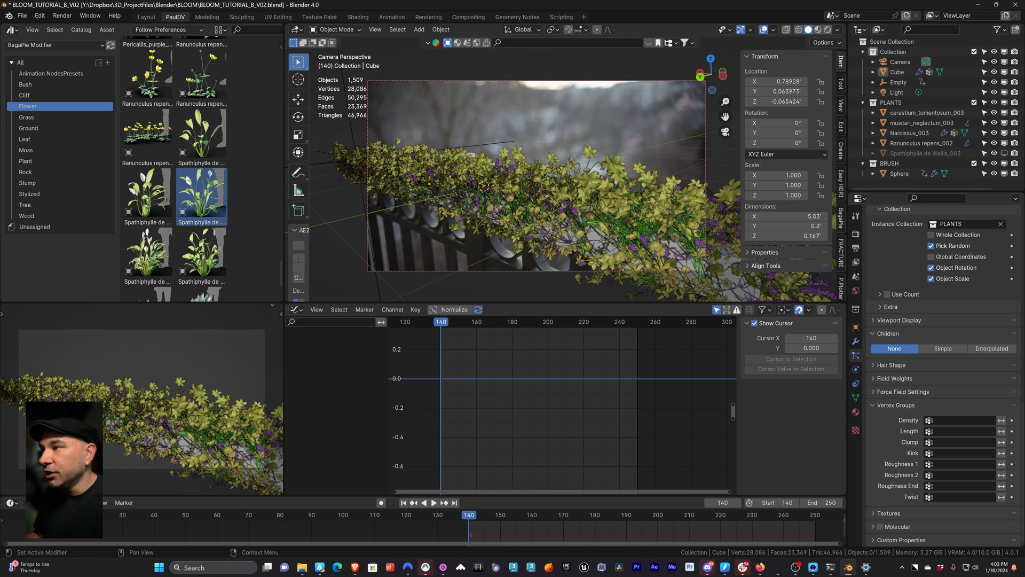
click(950, 432)
click(950, 443)
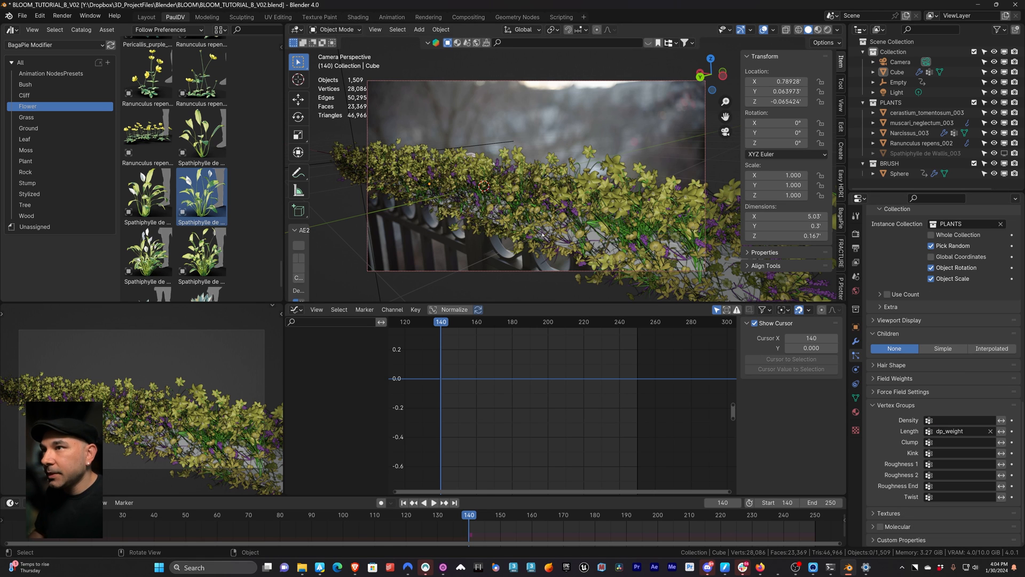
Play the animation to check how the flowers respond to the sphere, and return to frame 140.
key(space)
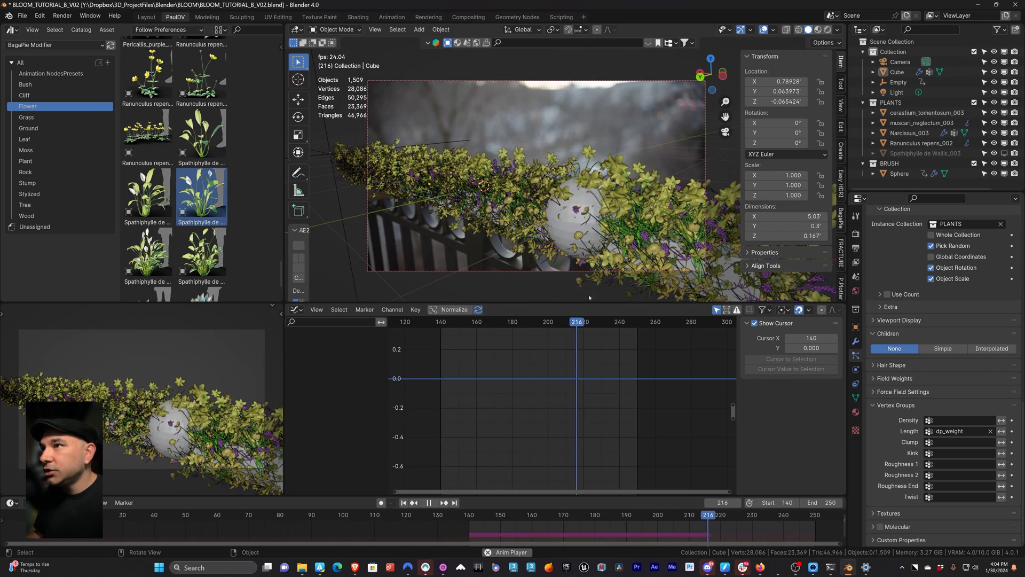
key(space)
key(shift+Left)
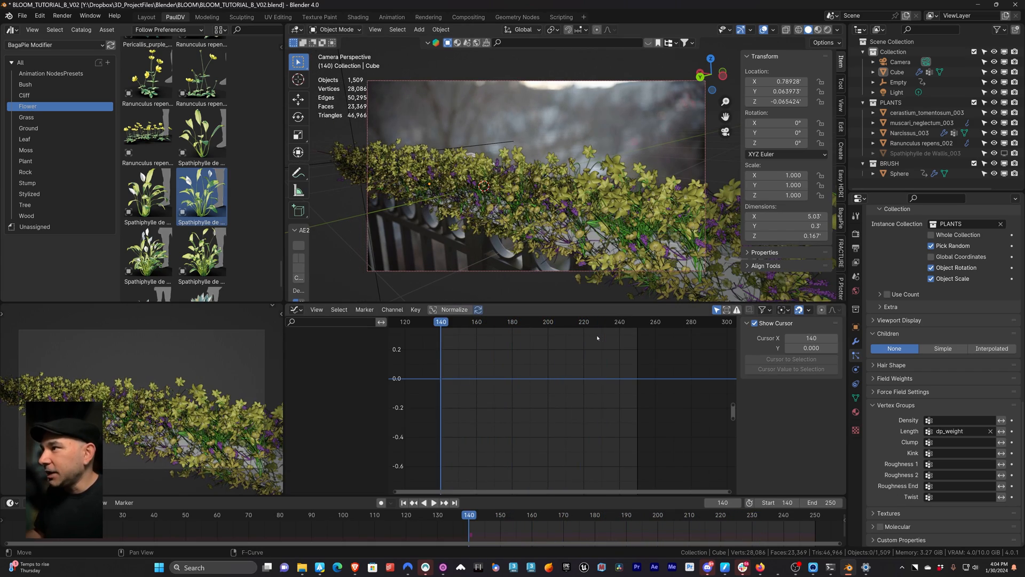
Place the beam's Dynamic Paint modifier above its ParticleSystem modifier in the stack.
click(856, 342)
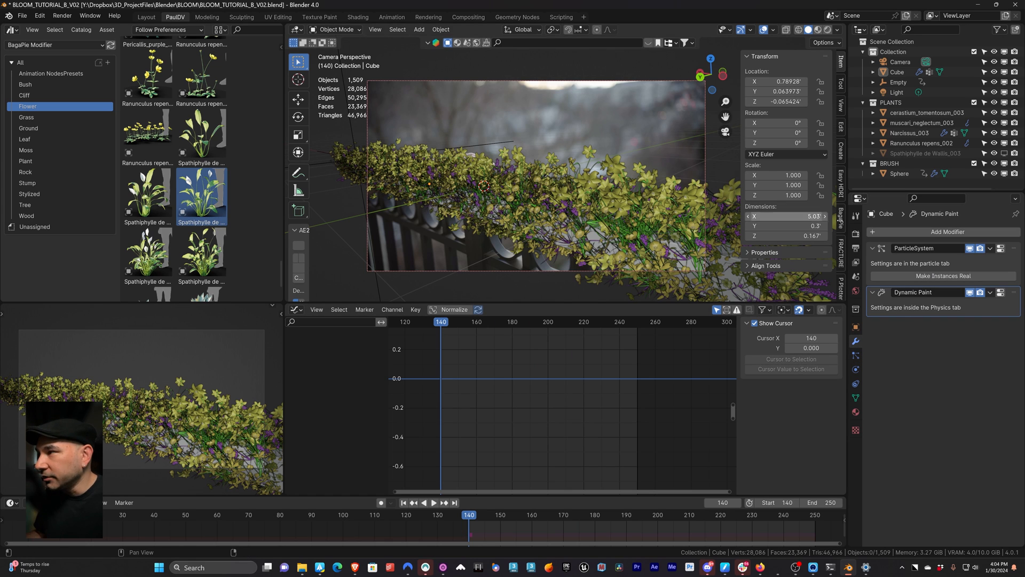
drag(1015, 294, 1010, 249)
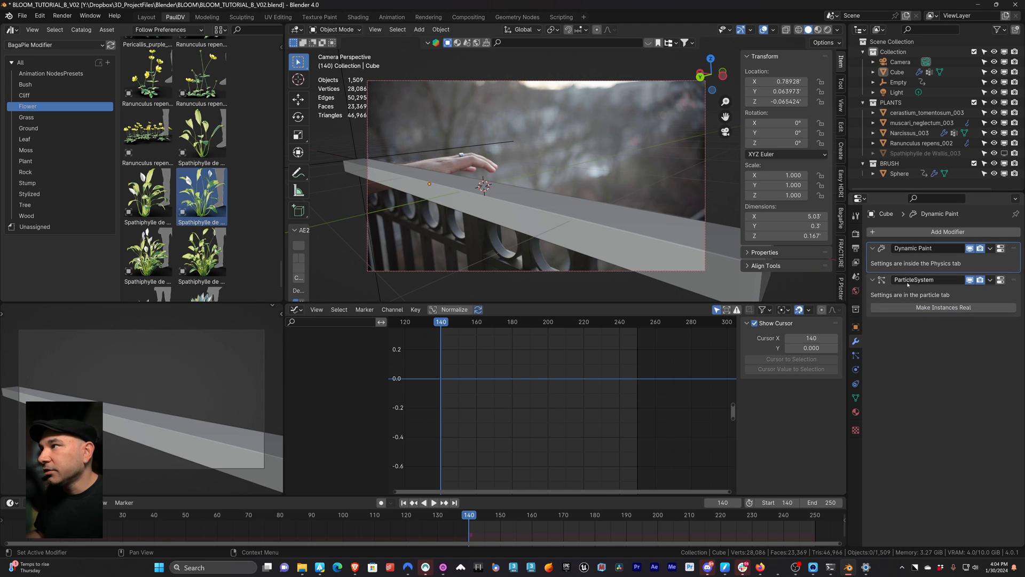
drag(1015, 280, 1012, 249)
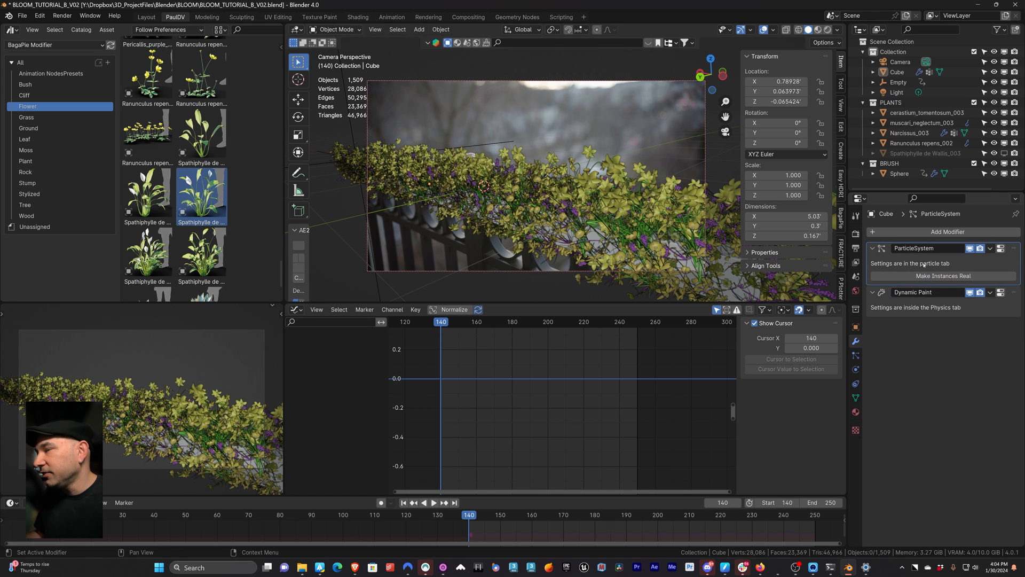
drag(1014, 292, 1011, 249)
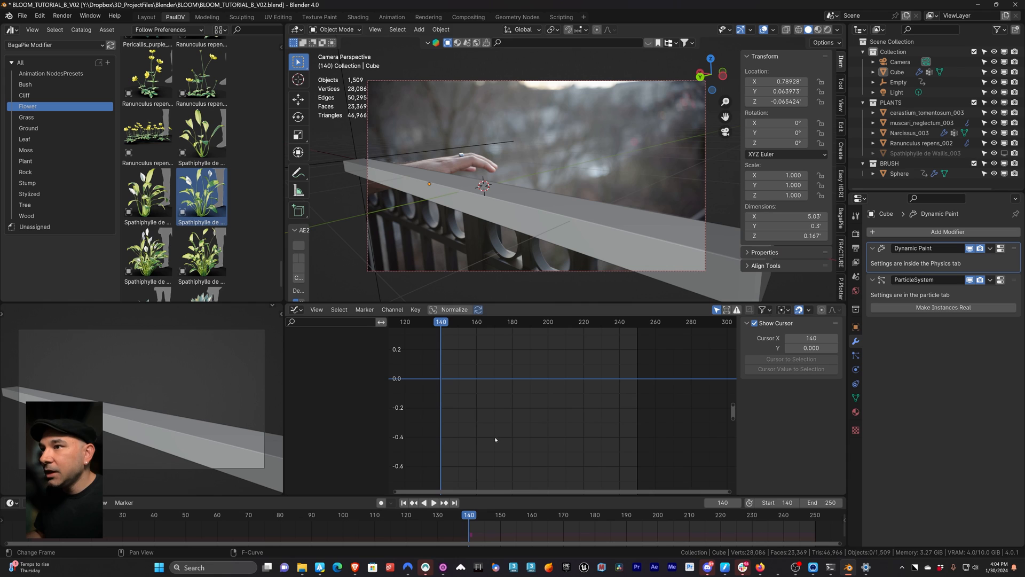
Play the animation and replay it from frame 140, stopping at frame 186 to examine the flowers' growth along the beam.
key(space)
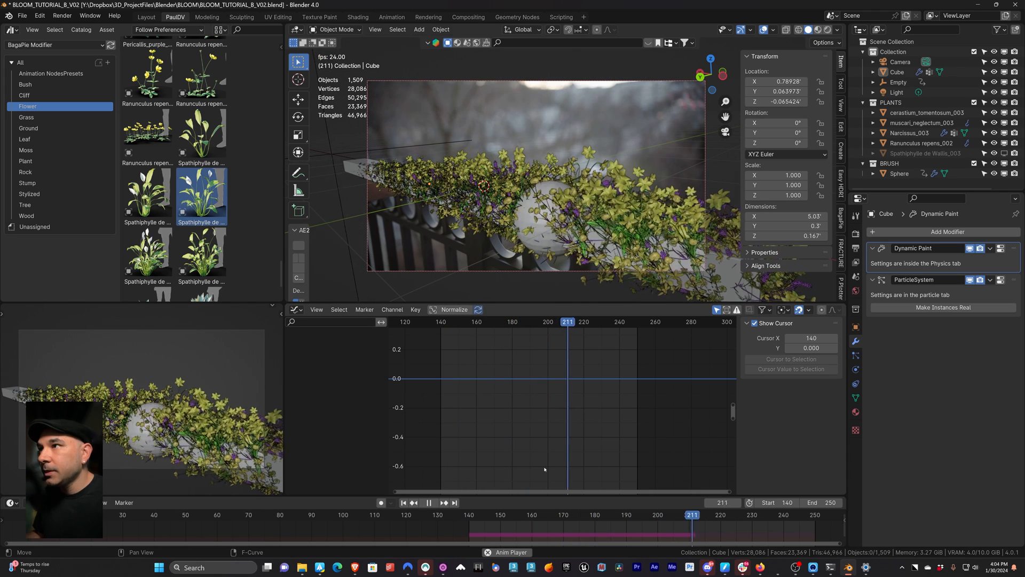
key(space)
click(489, 516)
key(space)
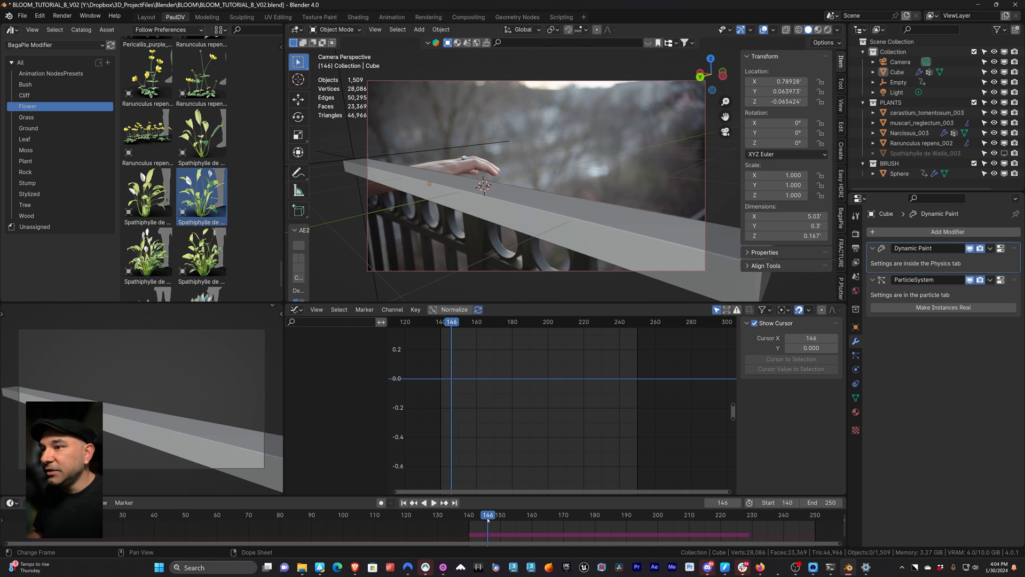
key(space)
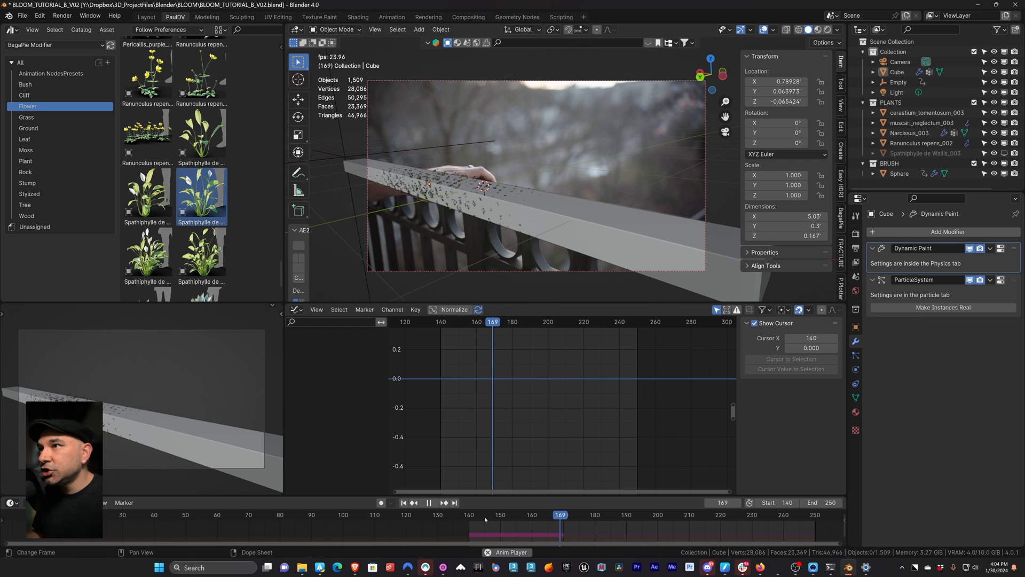
key(space)
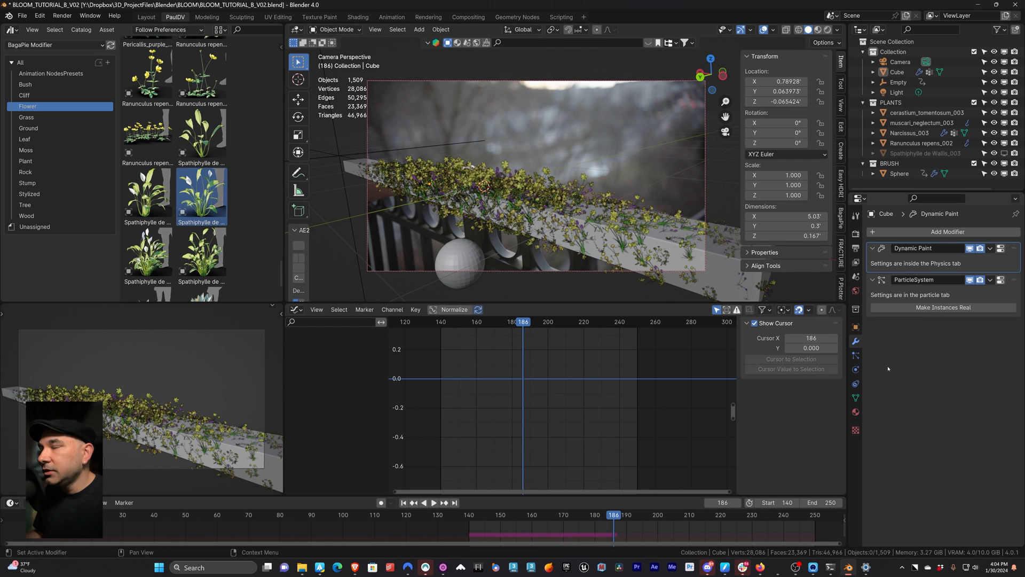
Inspect the beam's weights at frame 186 in Weight Paint mode, and return to Object Mode.
click(337, 29)
click(334, 88)
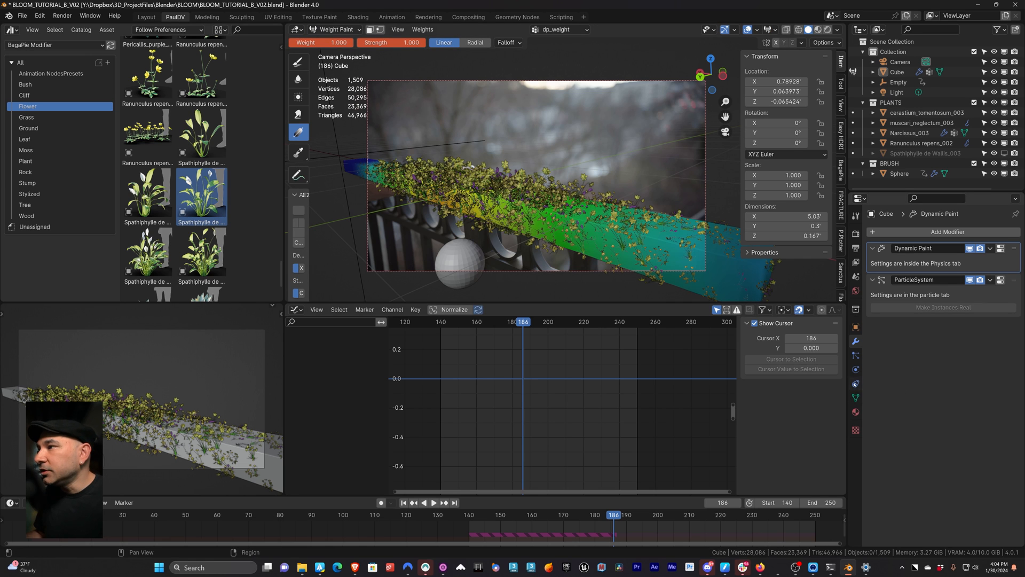
click(337, 29)
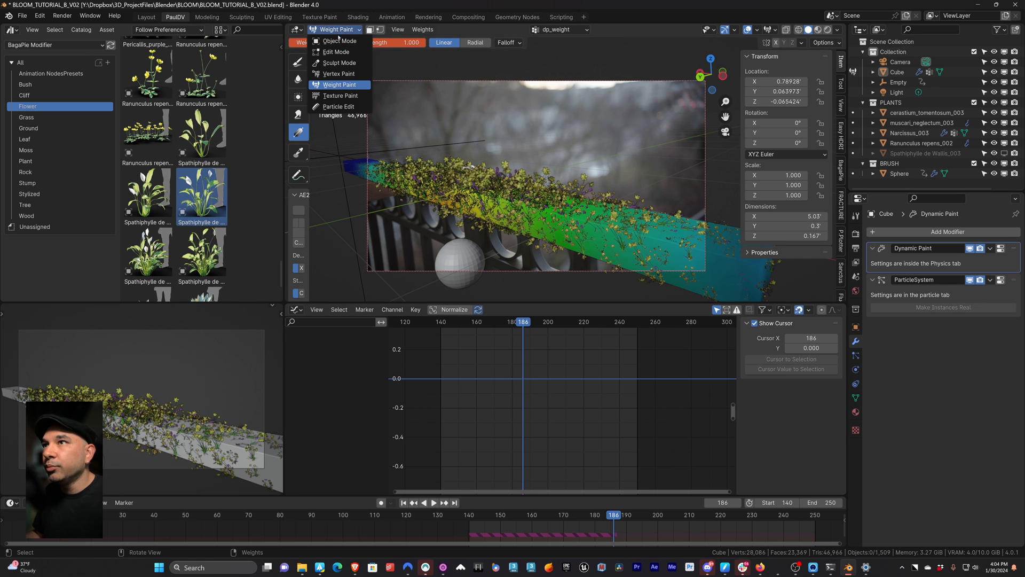
click(334, 39)
Select the sphere and set its Dynamic Paint brush proximity distance to 0.4.
click(856, 372)
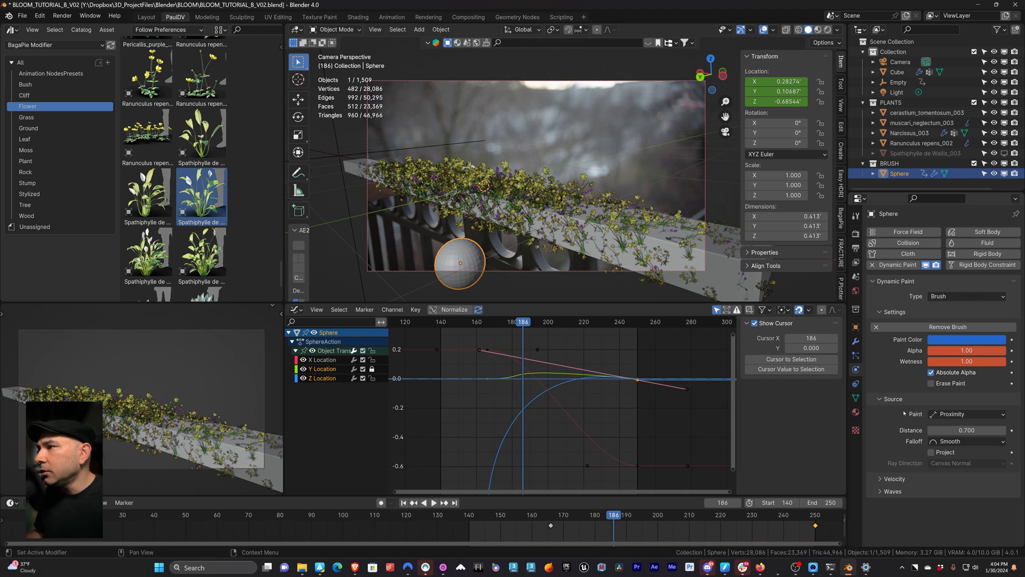
click(958, 426)
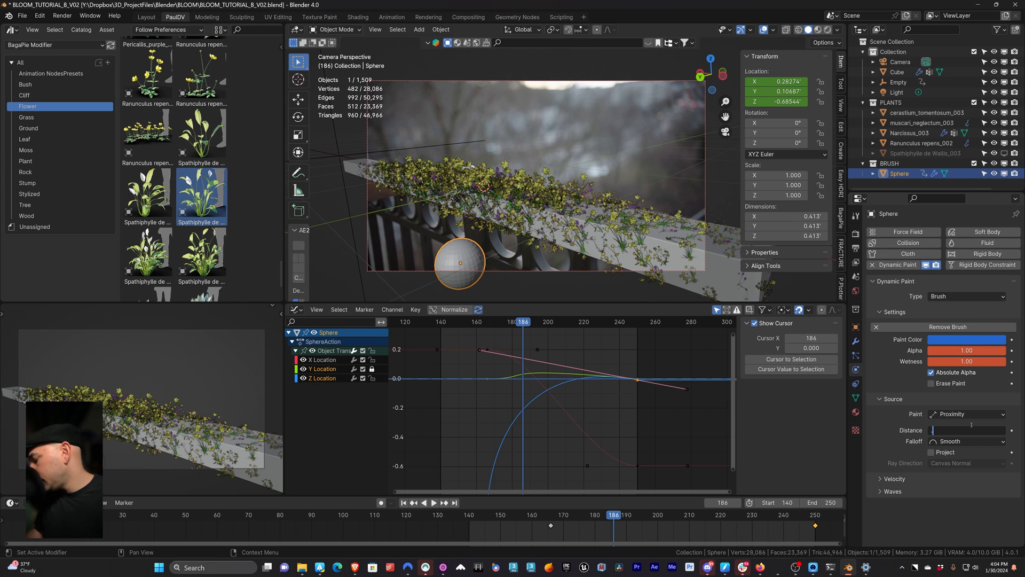
text(0.4)
key(Return)
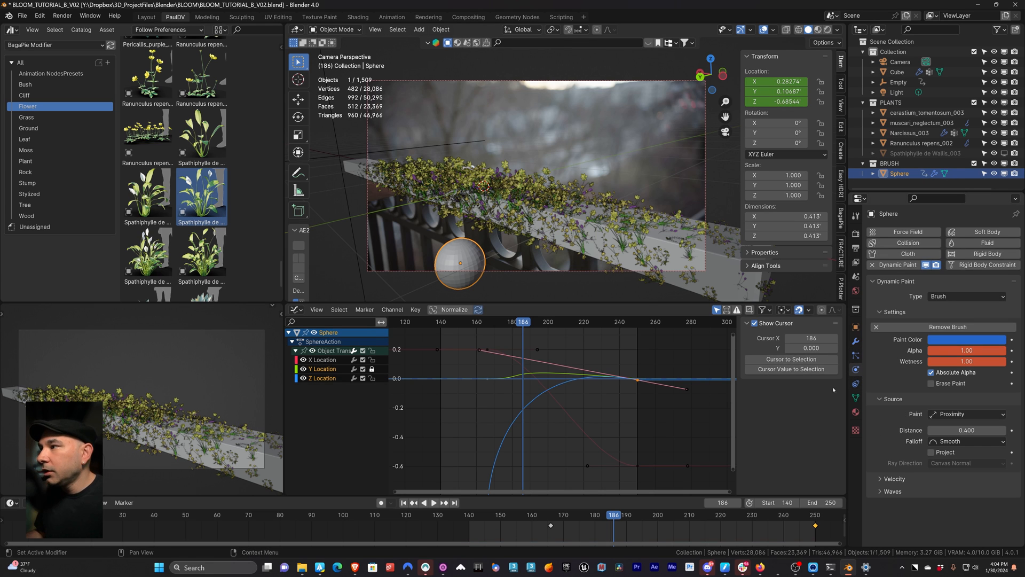
Deselect everything and play the animation from frame 140 to check the flowers' growth with the reduced brush distance.
click(344, 29)
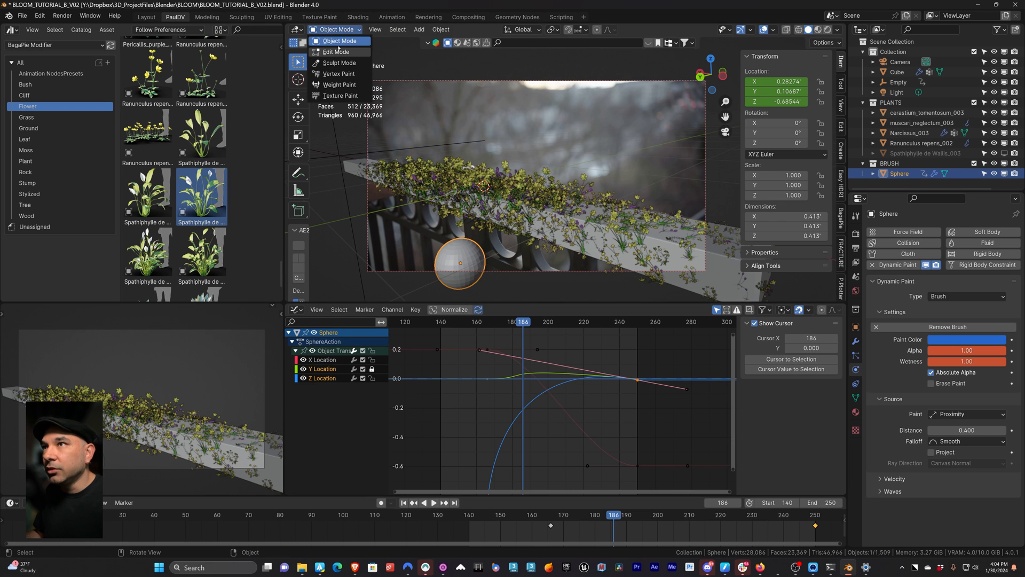
click(514, 107)
key(shift+Left)
key(space)
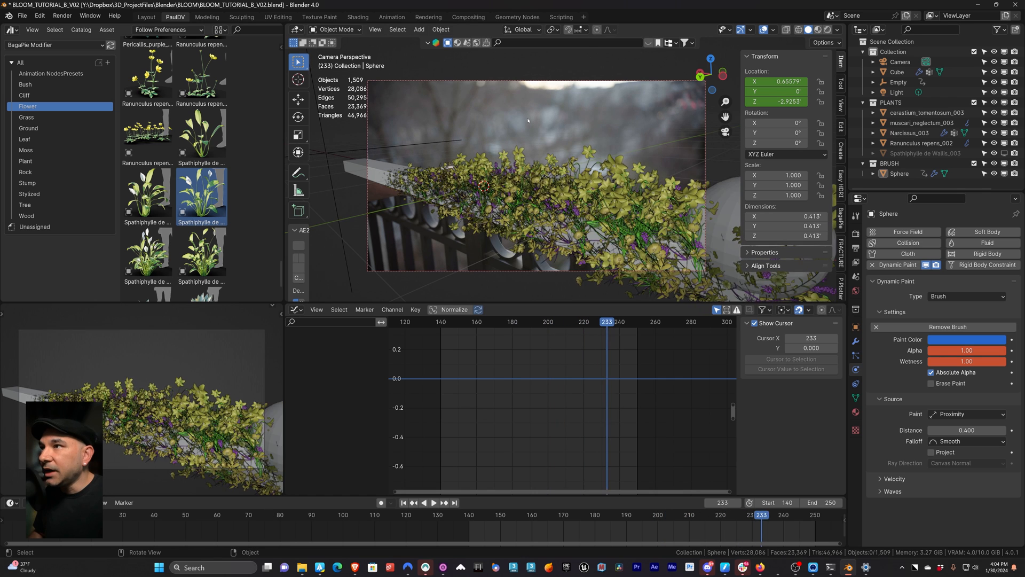
key(Escape)
Set the sphere's brush proximity distance to 0.2 and play the animation to check the bloom's spread.
click(954, 434)
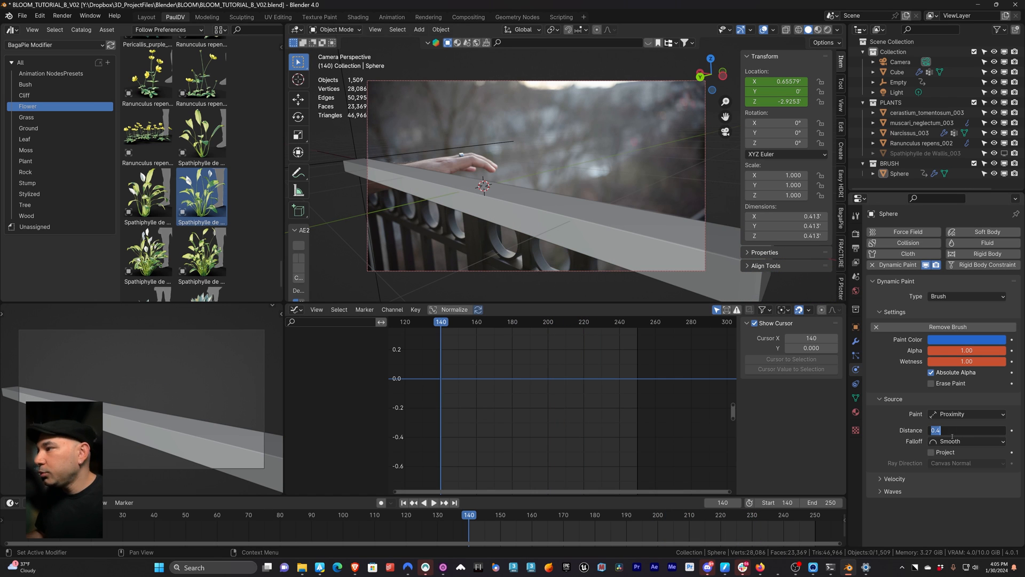
text(0.2)
key(Return)
key(space)
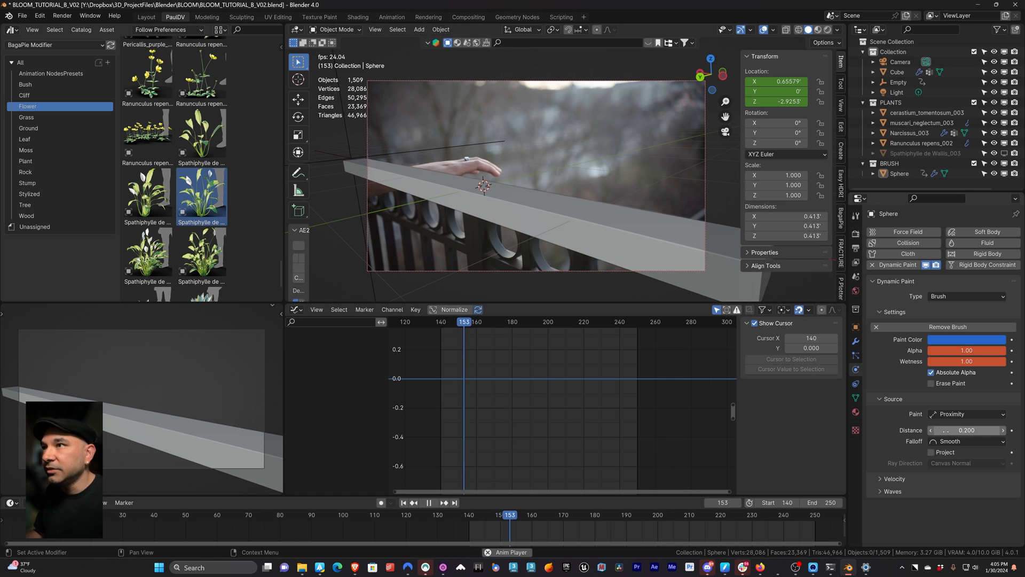
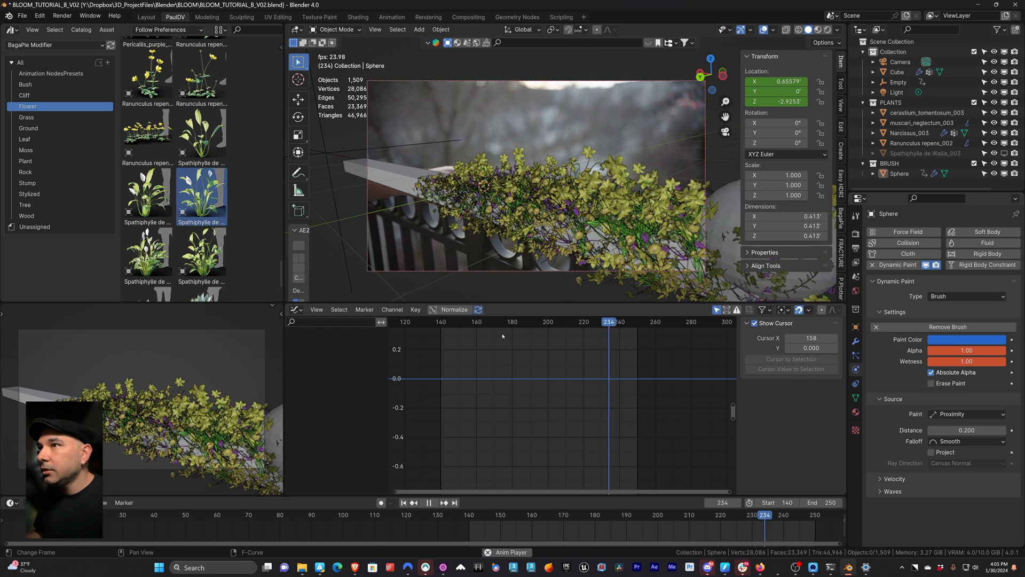
key(space)
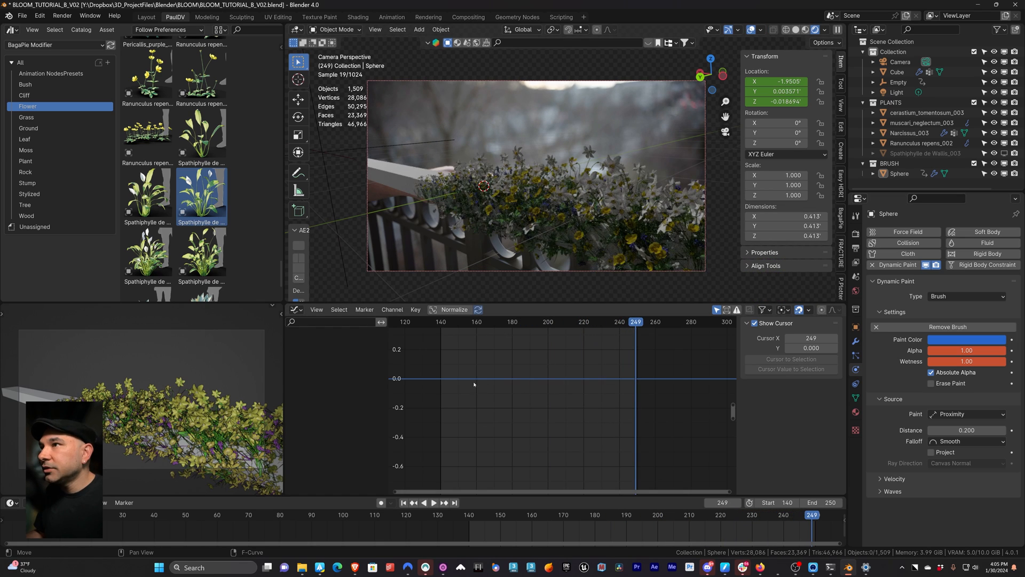
Play and scrub the animation in Rendered shading to frame 211 and examine the flowers around the sphere up close.
key(space)
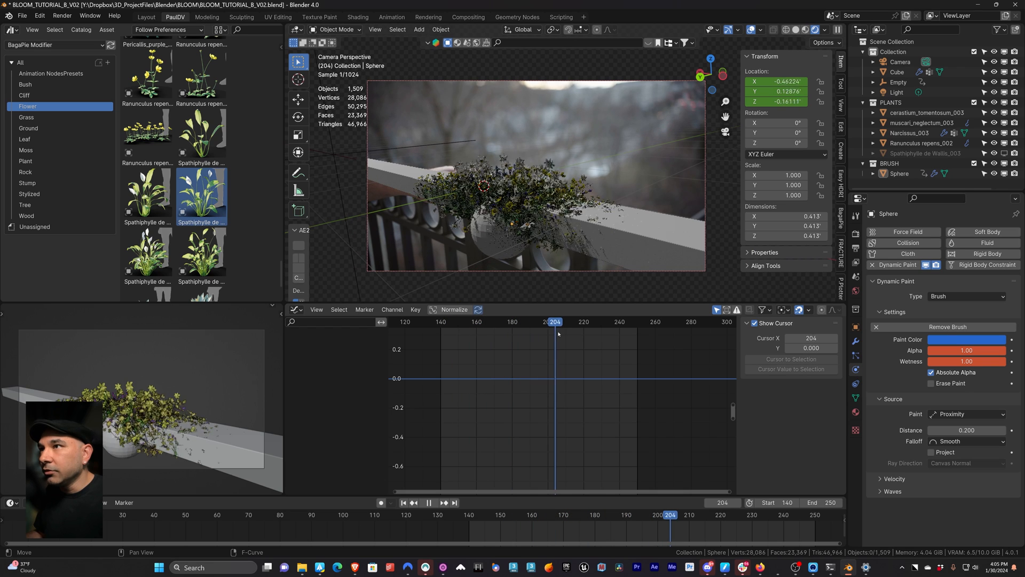
mouse_move(586, 342)
mouse_down()
mouse_move(602, 347)
mouse_move(568, 344)
mouse_up()
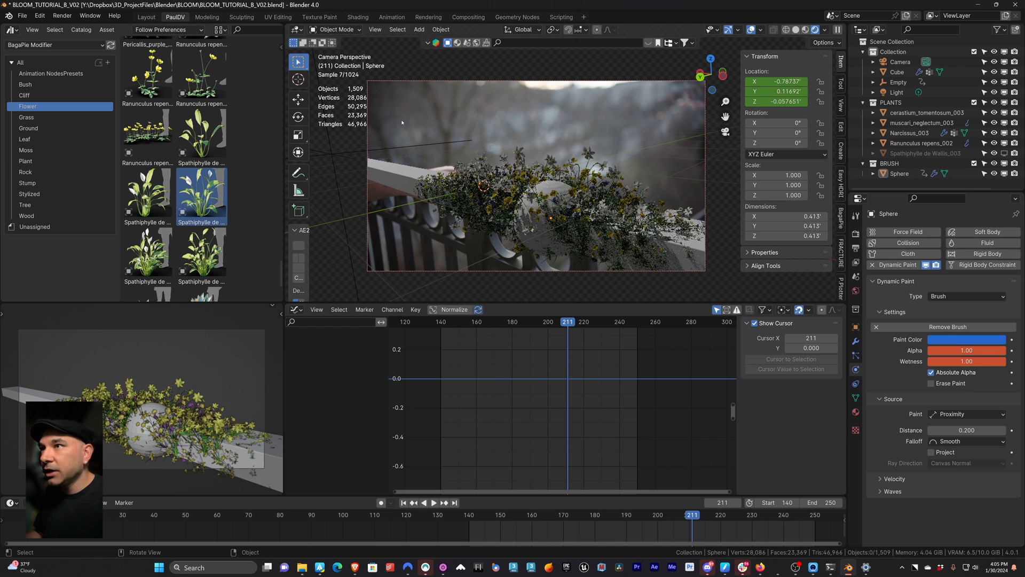
scroll(473, 172, up, 2)
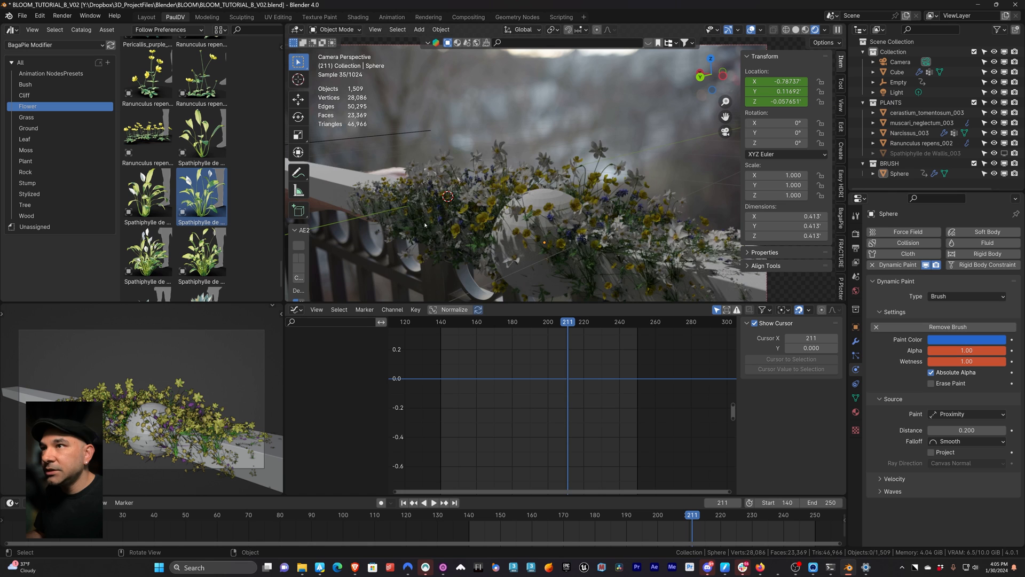
Scrub the animation to compare the flowers' spread at several frames, stop at frame 198 and render it as a test.
drag(493, 335, 581, 369)
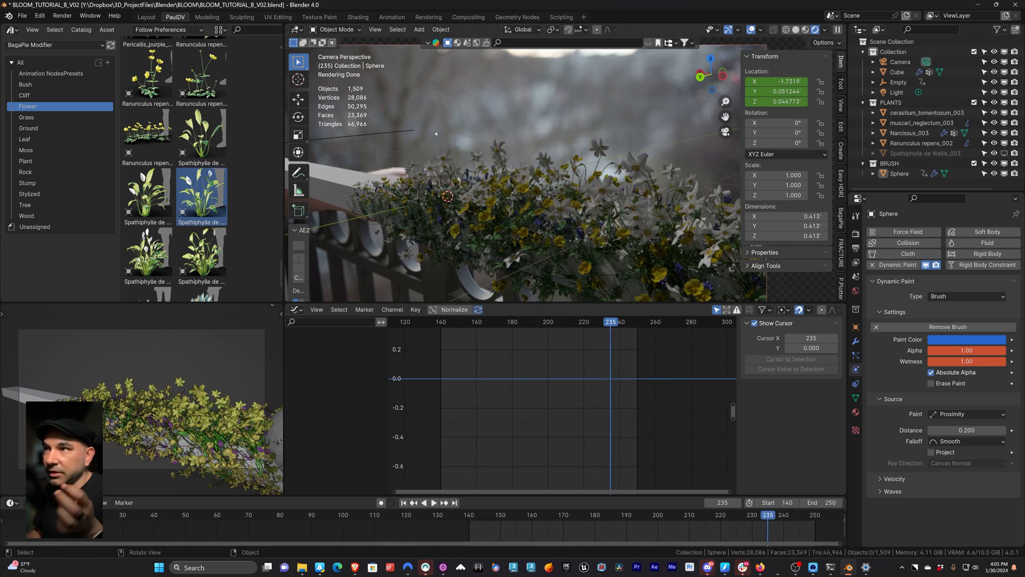
drag(443, 336, 576, 361)
key(Escape)
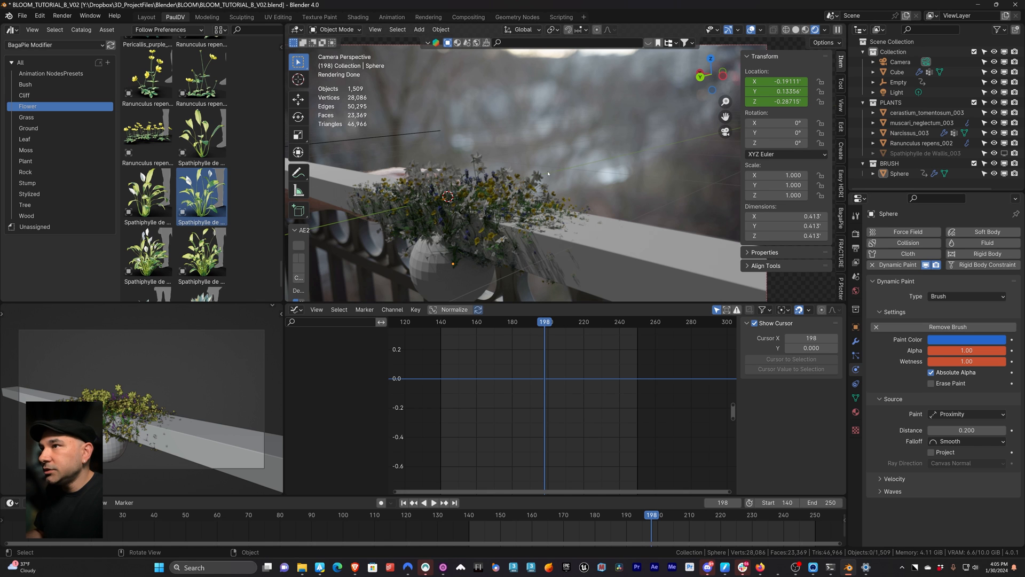
key(F12)
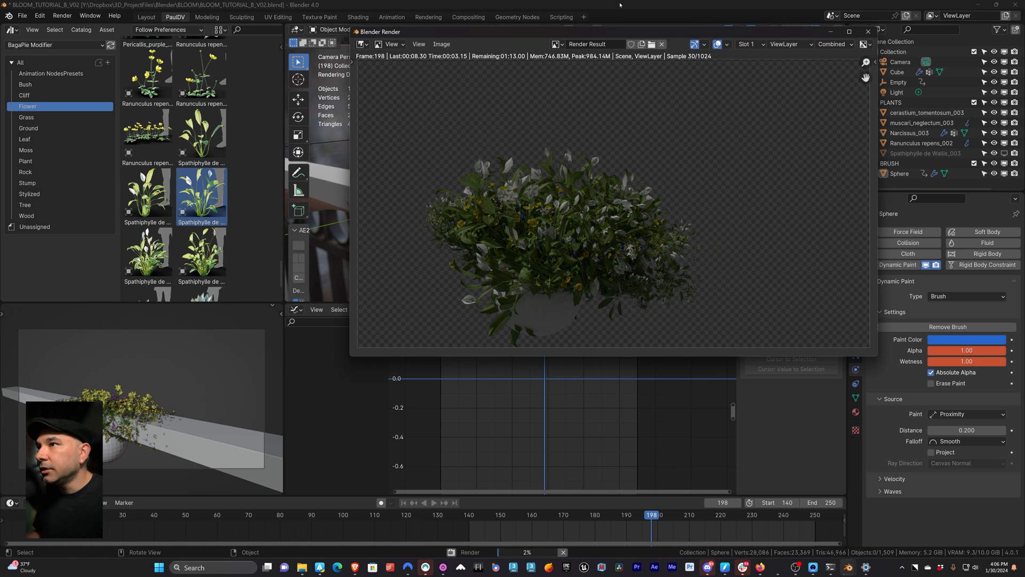
key(Escape)
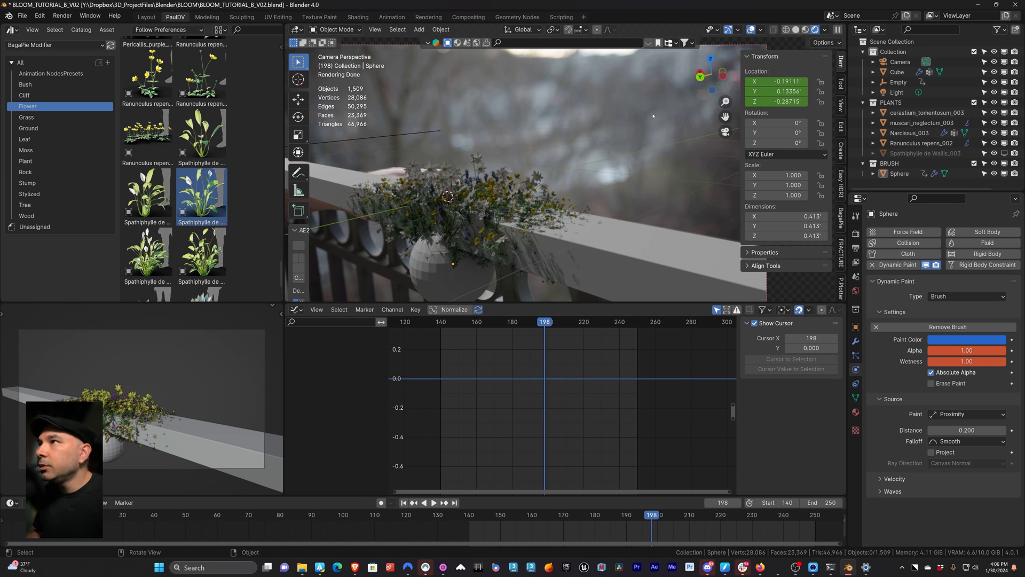
Select the beam and bake its Dynamic Paint canvas cache for frames 140 to 250.
click(443, 275)
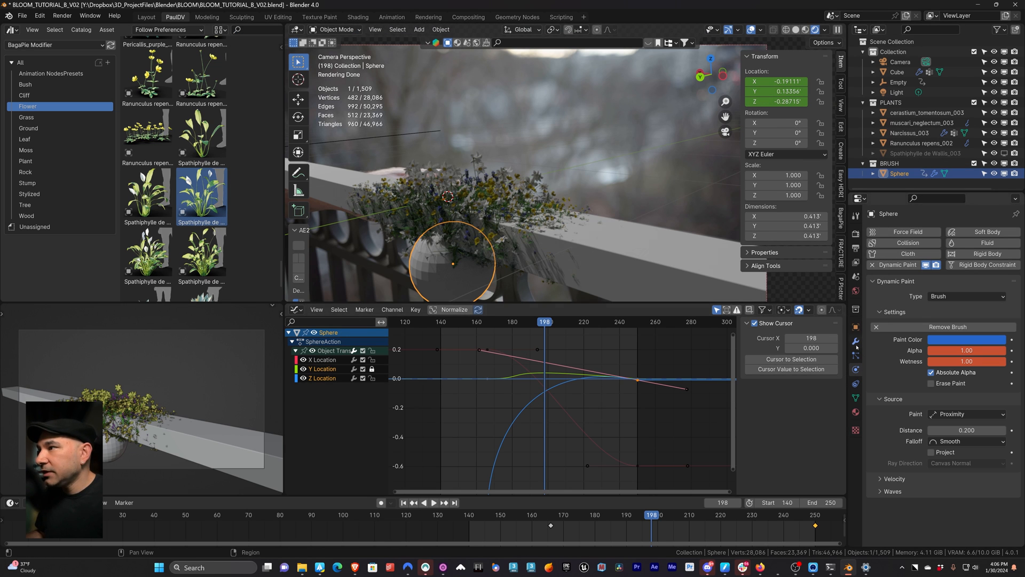
click(611, 249)
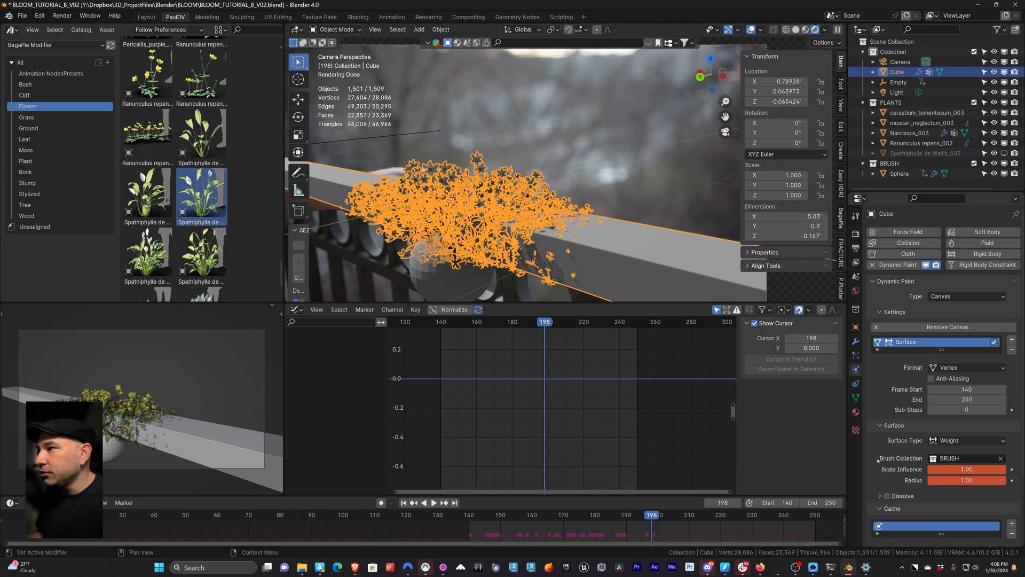
scroll(886, 427, down, 4)
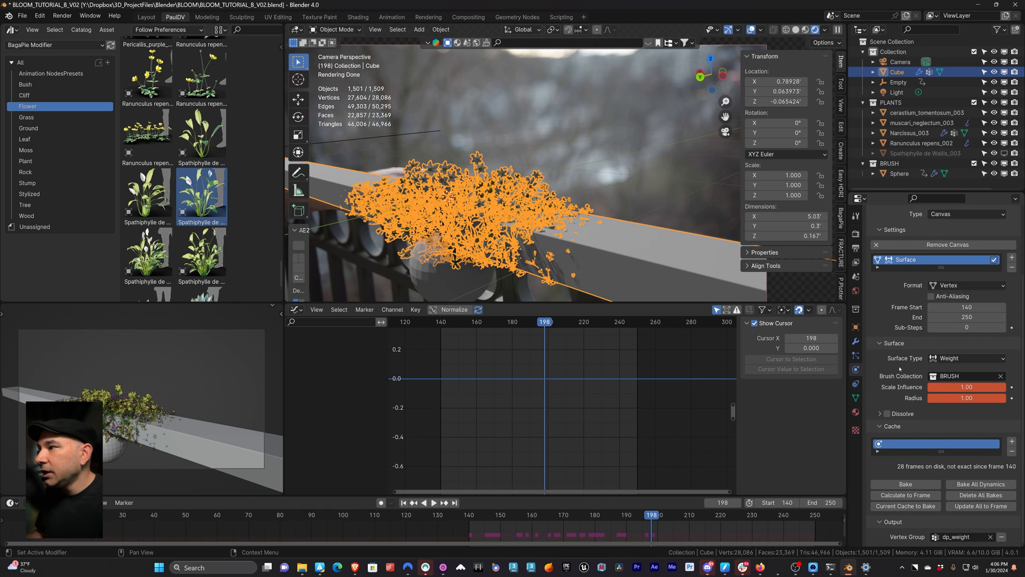
click(905, 484)
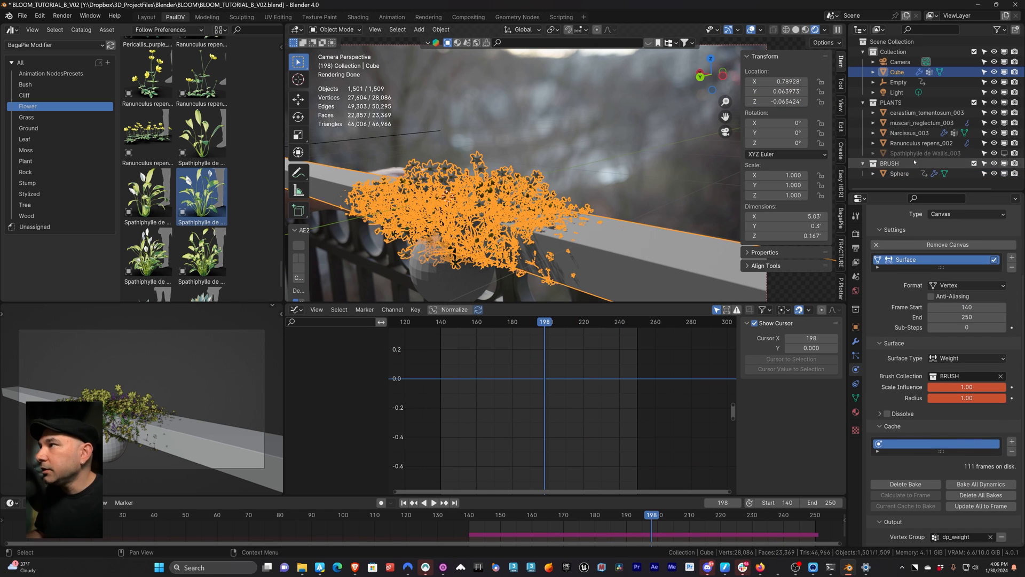
Disable the brush sphere in the viewport and renders, and play the animation from the first frame.
click(905, 173)
click(1004, 173)
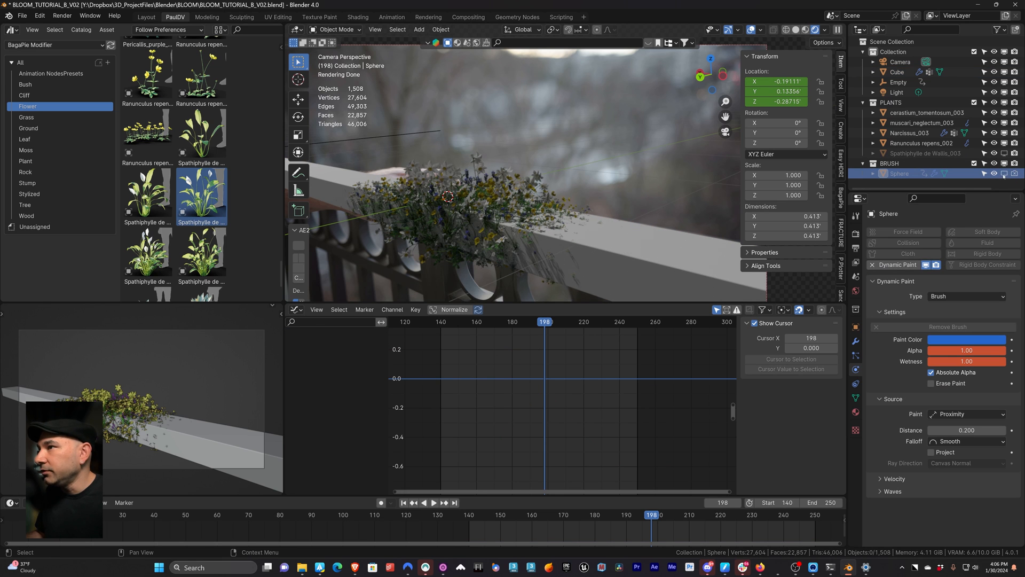
key(shift+Left)
key(space)
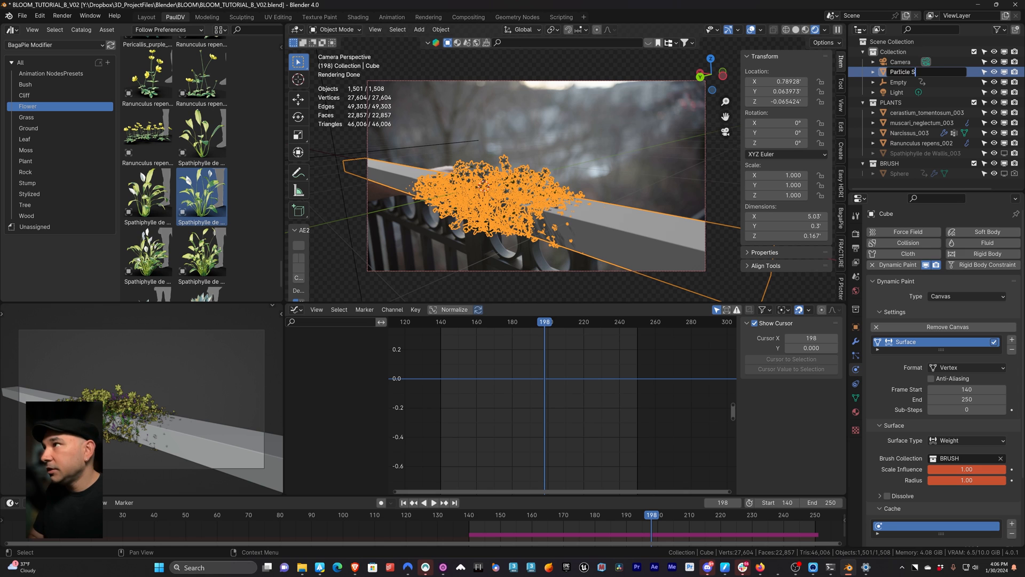
Rename the beam cube to Particle System and duplicate it in place as SHADOW CATCHER.
text(em)
key(Return)
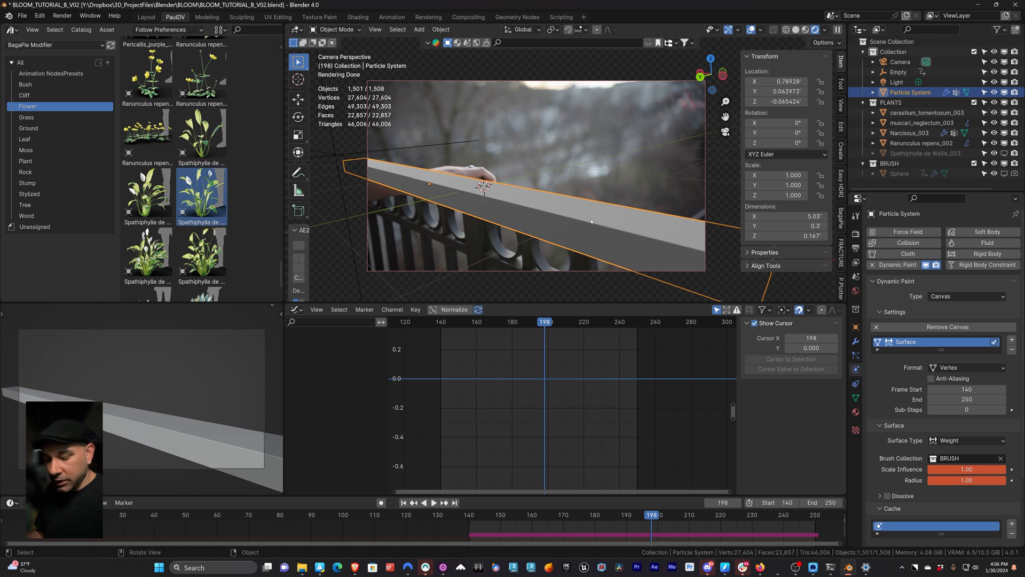
key(shift+d)
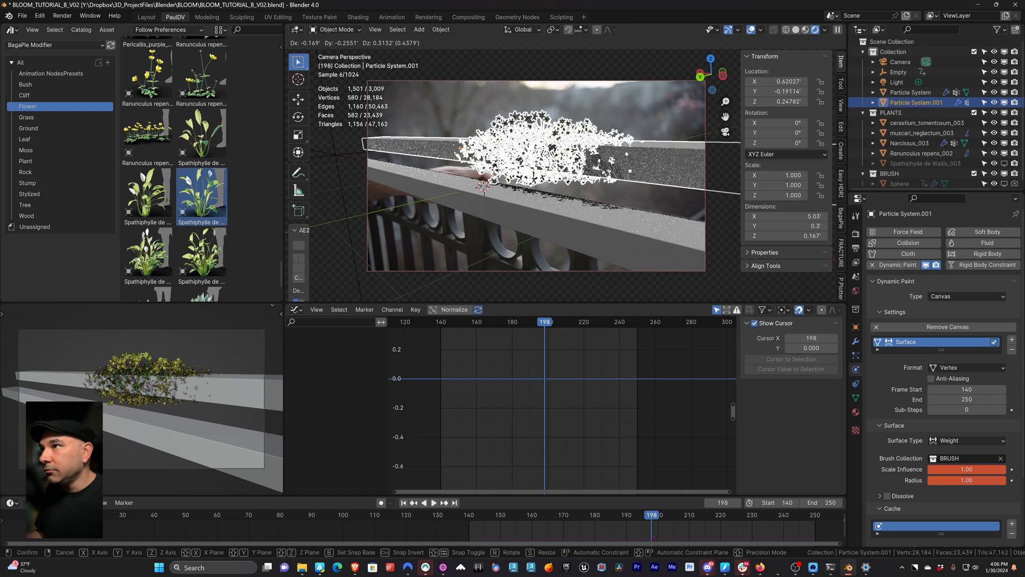
right_click(621, 183)
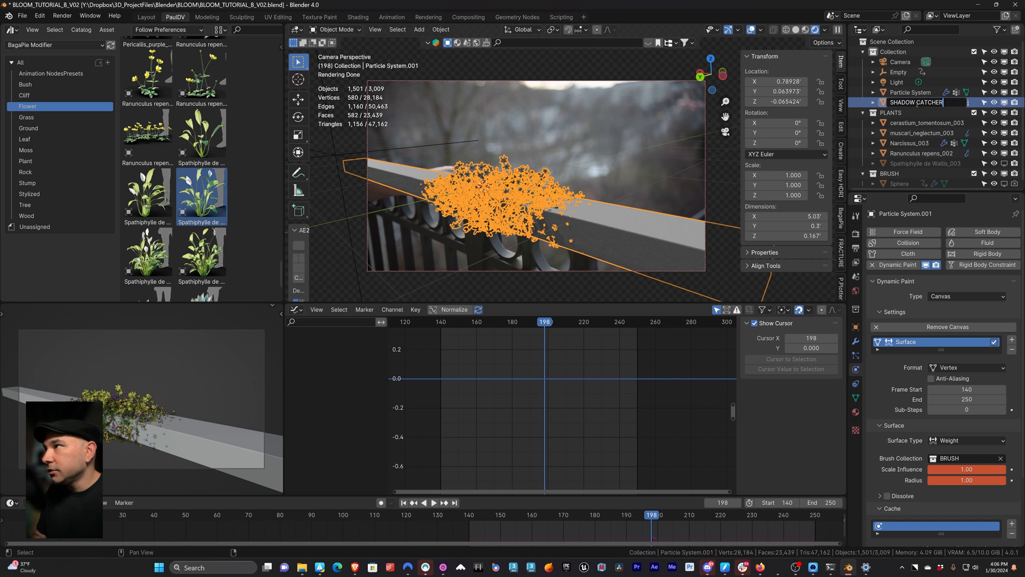
key(Return)
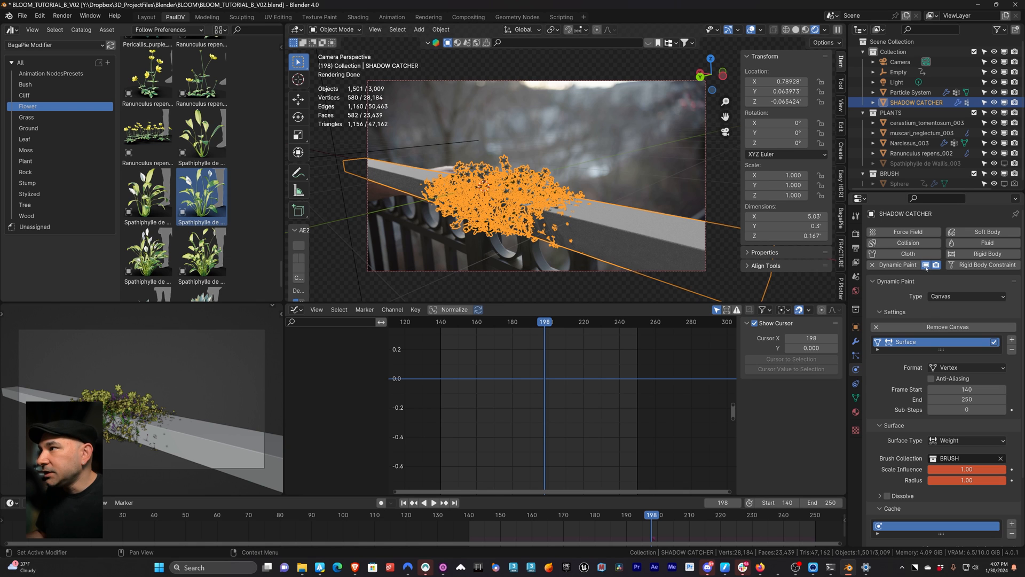
Remove Dynamic Paint and the particle system from the SHADOW CATCHER beam.
click(872, 265)
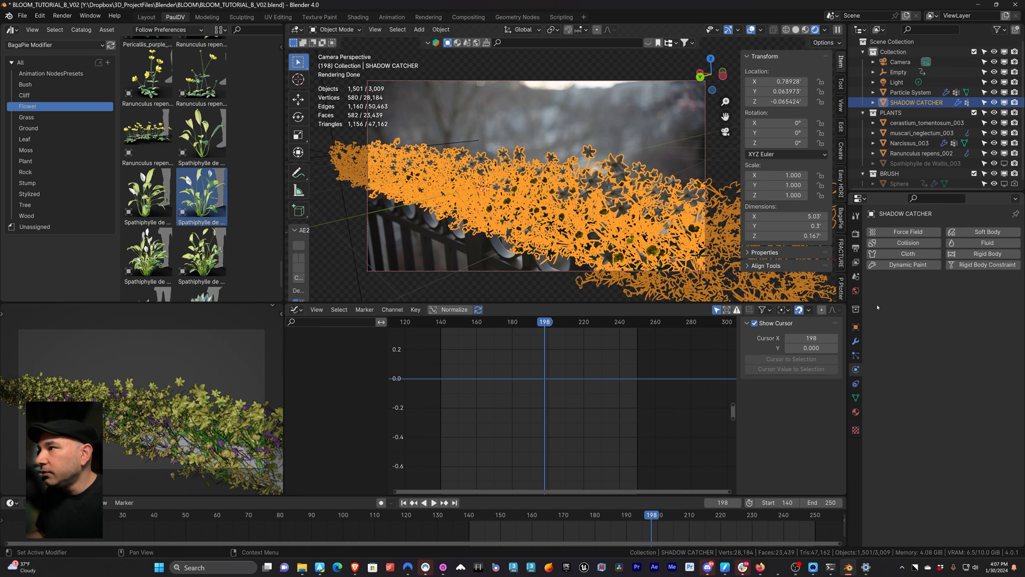
click(855, 354)
click(1015, 242)
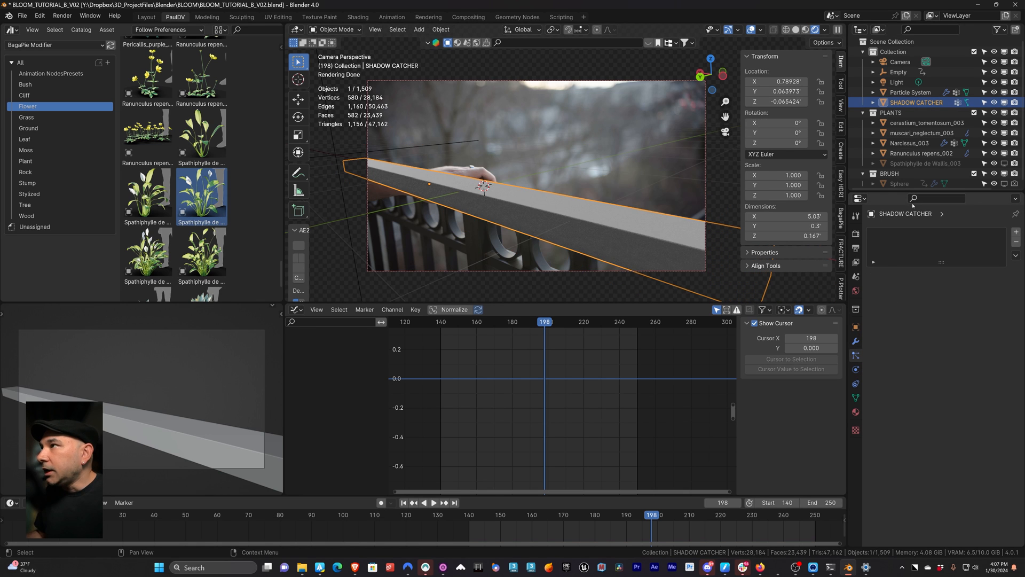
Make the duplicate beam a shadow catcher through its object visibility settings.
click(856, 327)
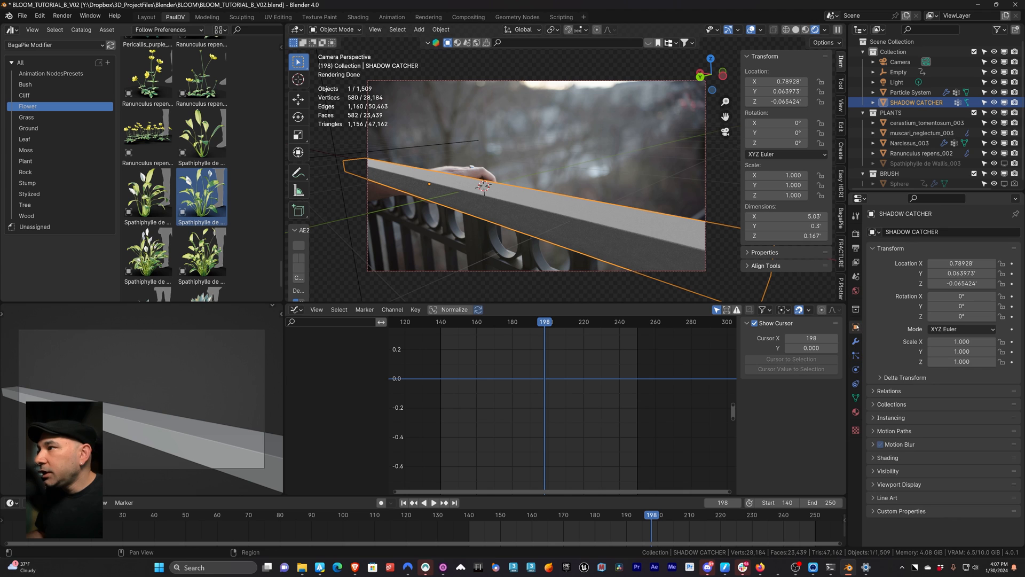
click(888, 471)
scroll(948, 466, down, 4)
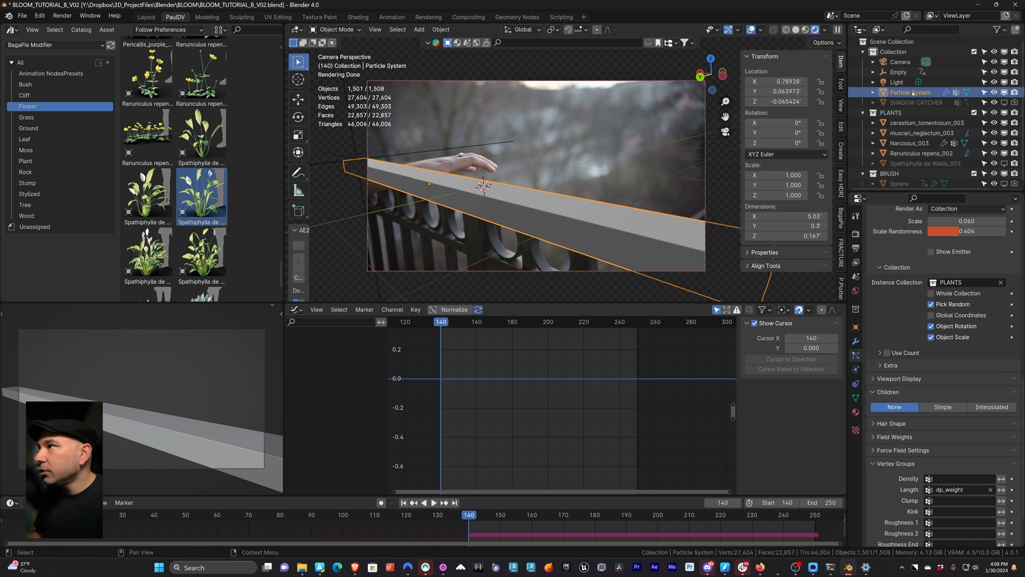
Clear and reassign dp_weight as the Length vertex group of the Particle System beam's particles, and play the animation to check growth.
click(991, 489)
click(984, 490)
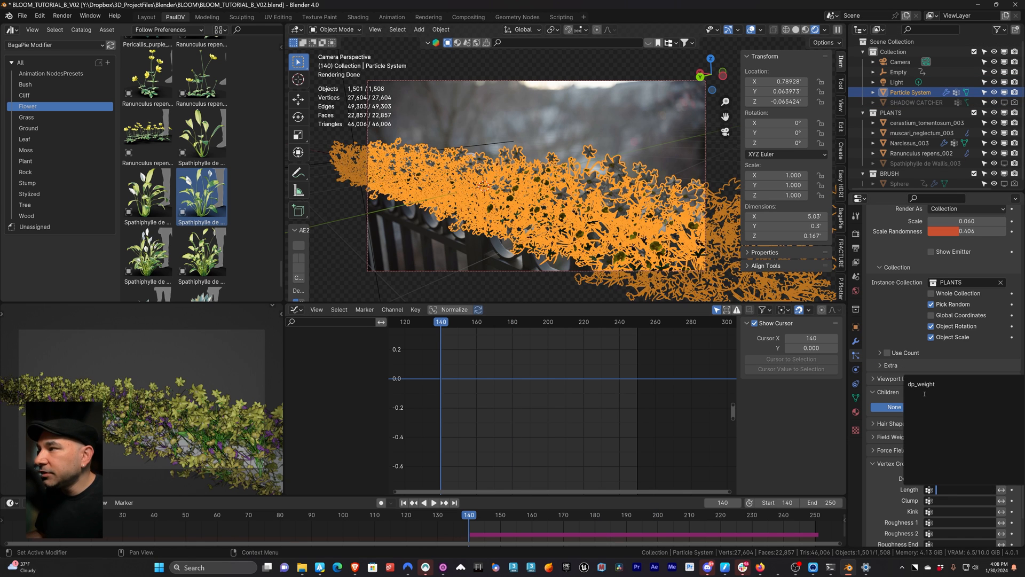
click(942, 385)
key(space)
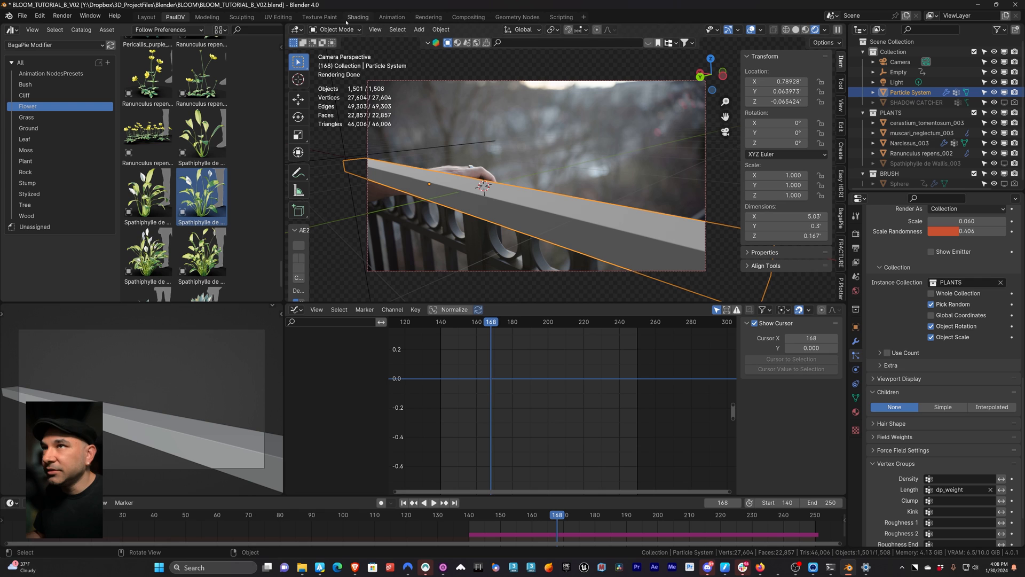
Switch the Particle System beam to Weight Paint mode and play the animation to inspect its painted weights.
click(355, 30)
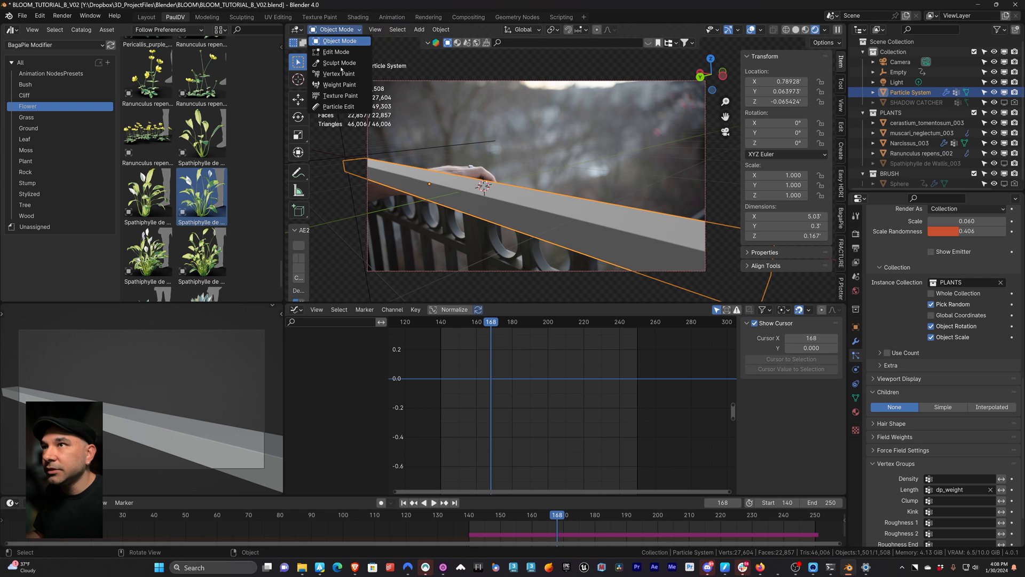
click(338, 84)
key(space)
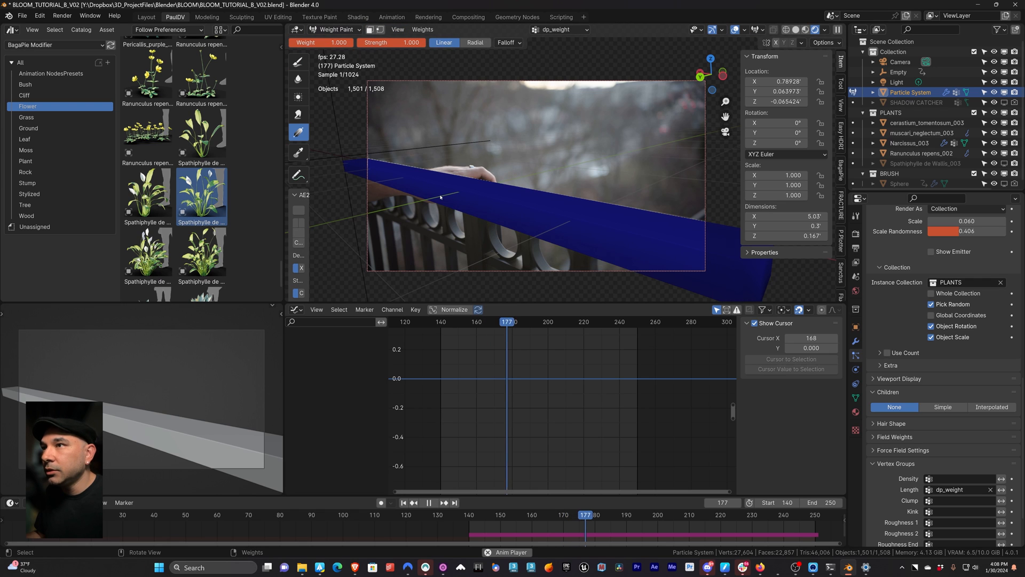
key(space)
Re-enable the brush sphere in the viewport, replay the animation over the weights and return to frame 140.
scroll(929, 161, down, 2)
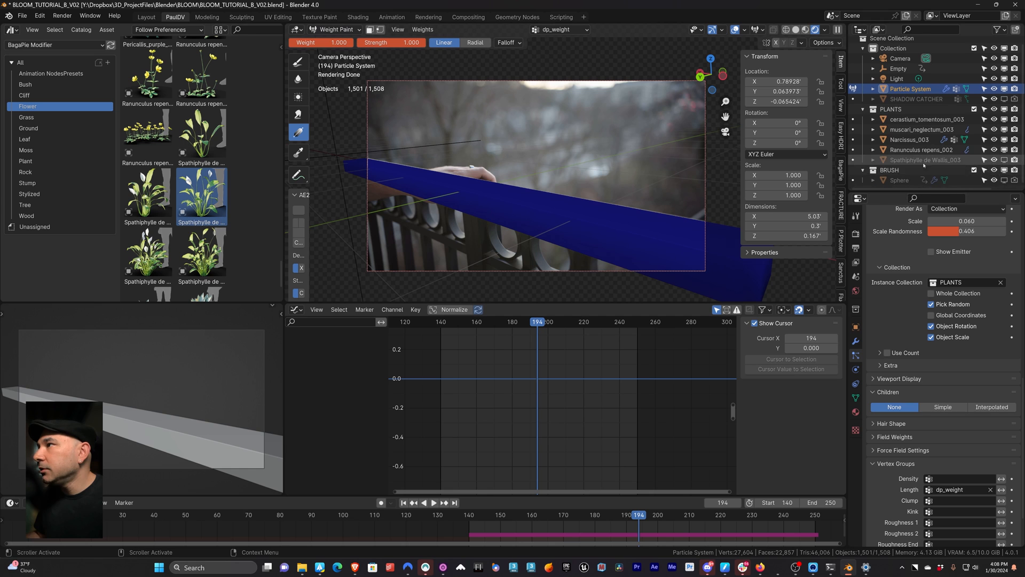
click(1004, 180)
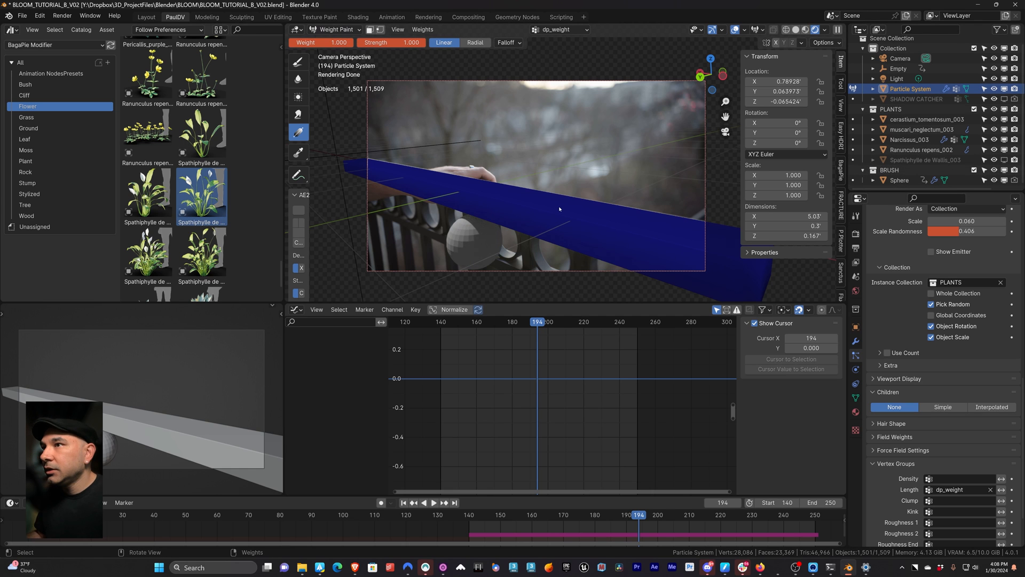
key(space)
key(space)
key(shift+Left)
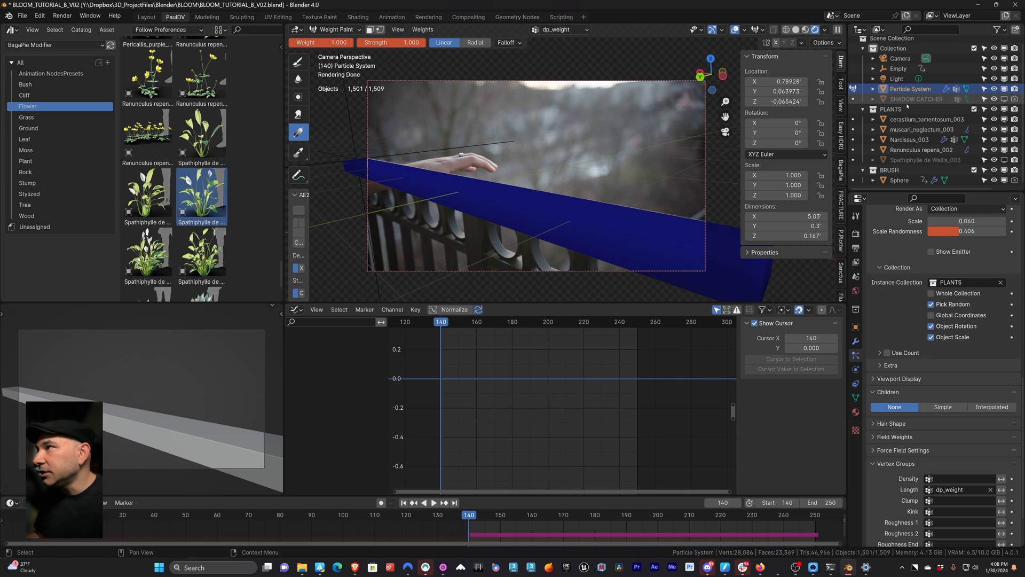
Delete the beam's existing Dynamic Paint bake, try to rebake the canvas at frame 140 and delete that bake as well.
click(855, 369)
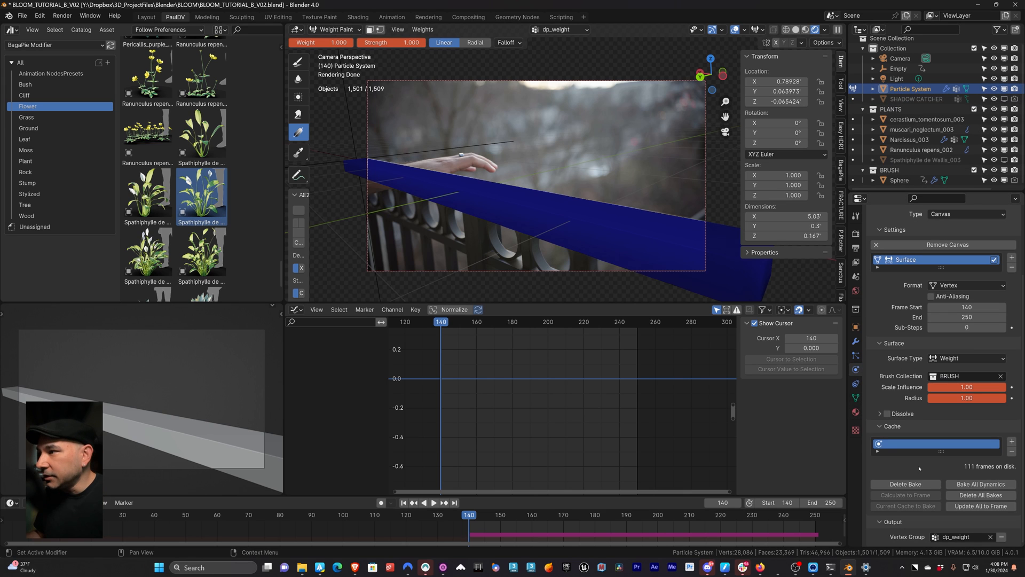
click(904, 484)
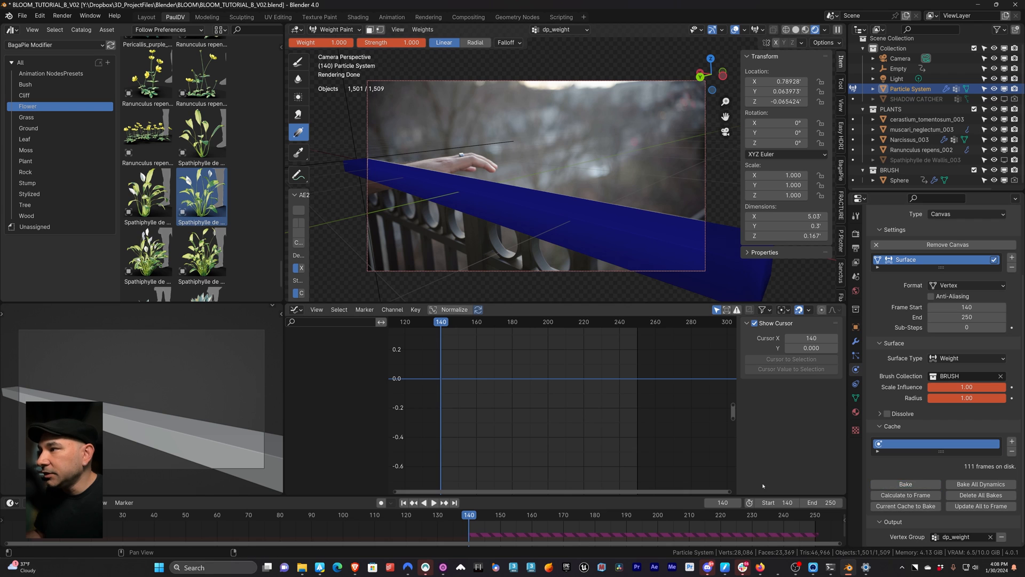
click(911, 485)
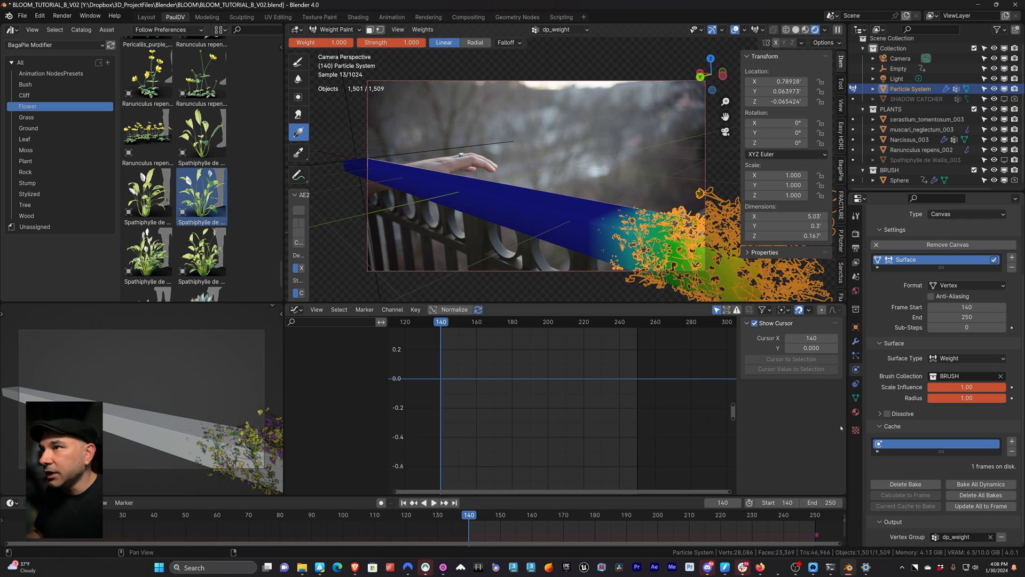
click(916, 484)
Play the animation in Weight Paint mode to check the sphere's live painting on the beam, and return to Object Mode.
key(space)
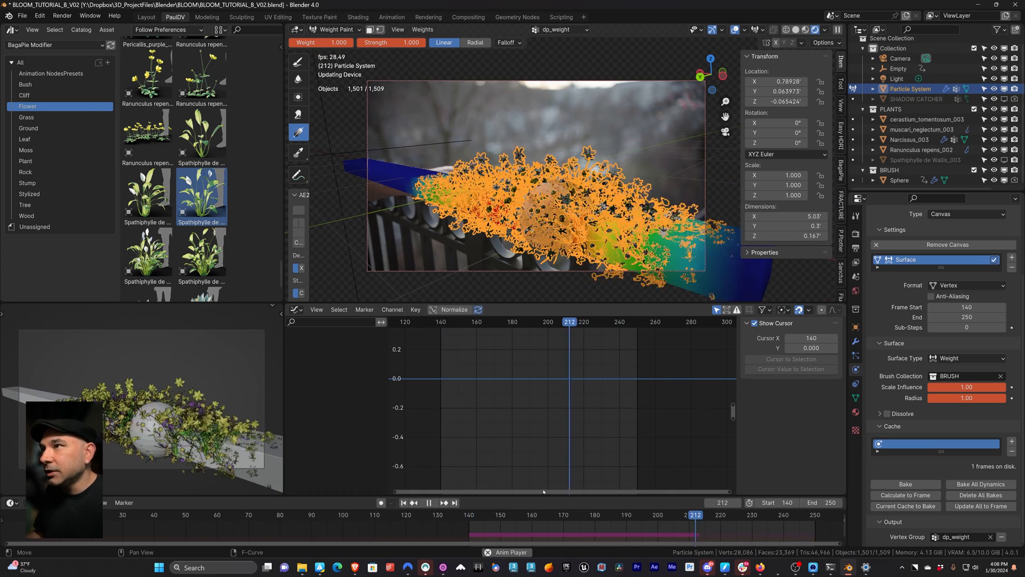
key(space)
key(ctrl+Tab)
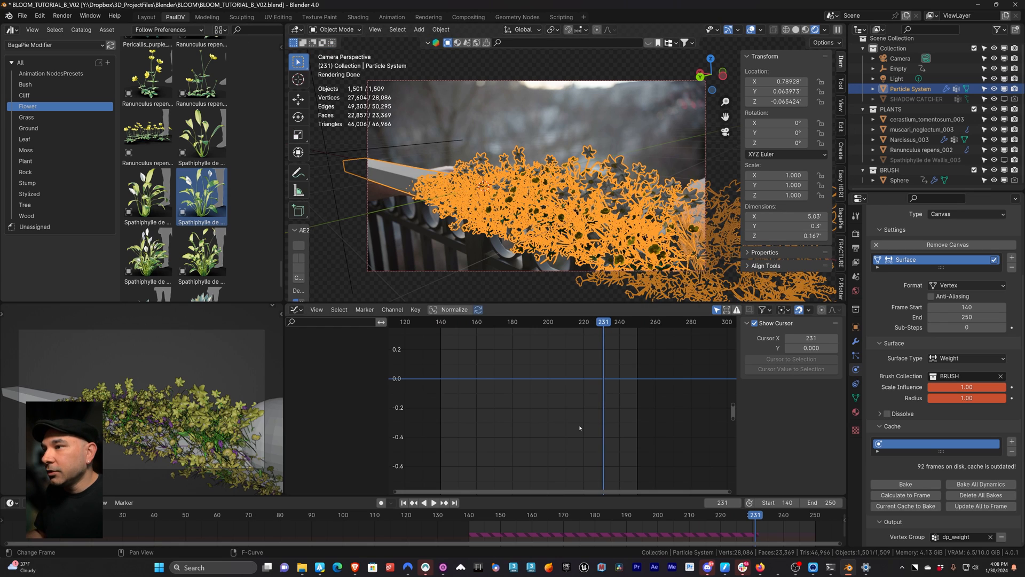
Replay the animation in Object Mode and bake the beam's Dynamic Paint cache for frames 140 to 250.
key(space)
key(space)
click(905, 483)
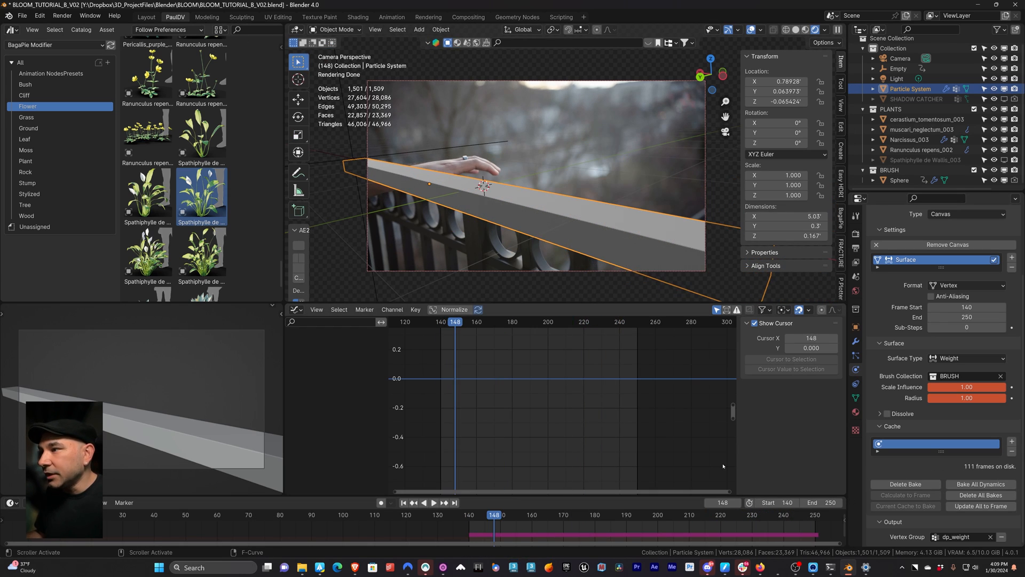
Re-enable the SHADOW CATCHER beam in the viewport and render frame 210 of the played animation as a test.
click(1010, 100)
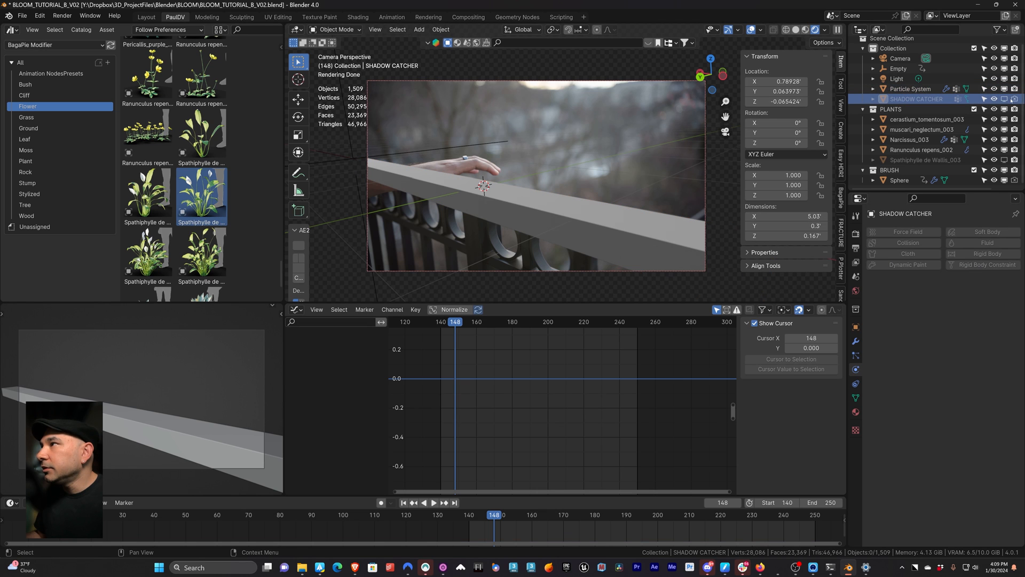
click(1004, 99)
key(space)
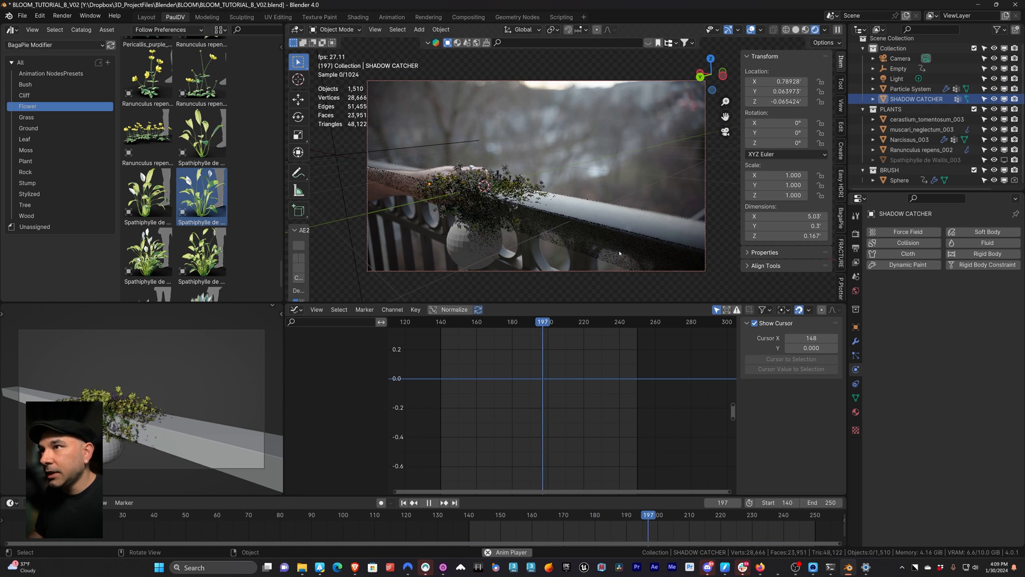
key(space)
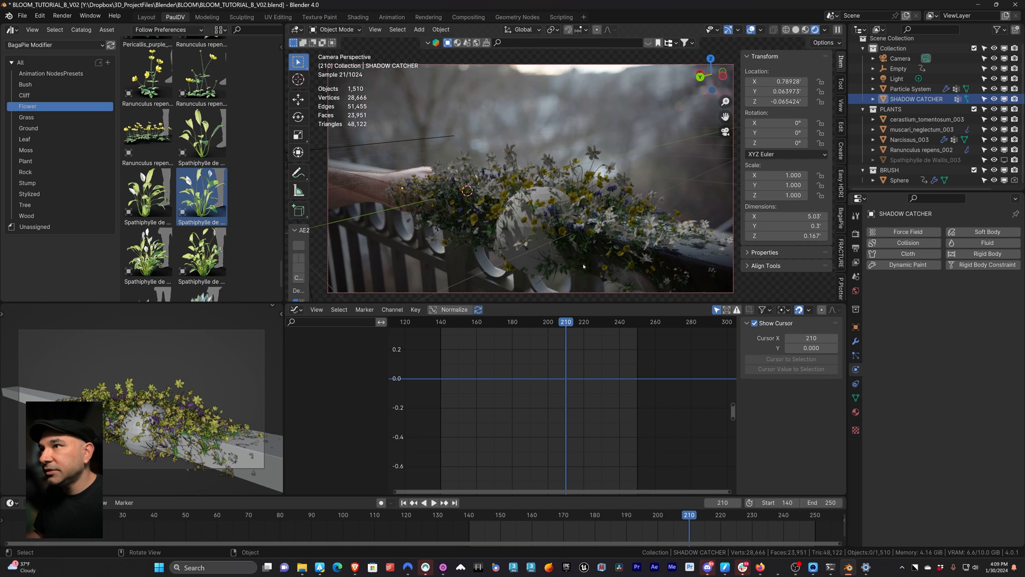
key(F12)
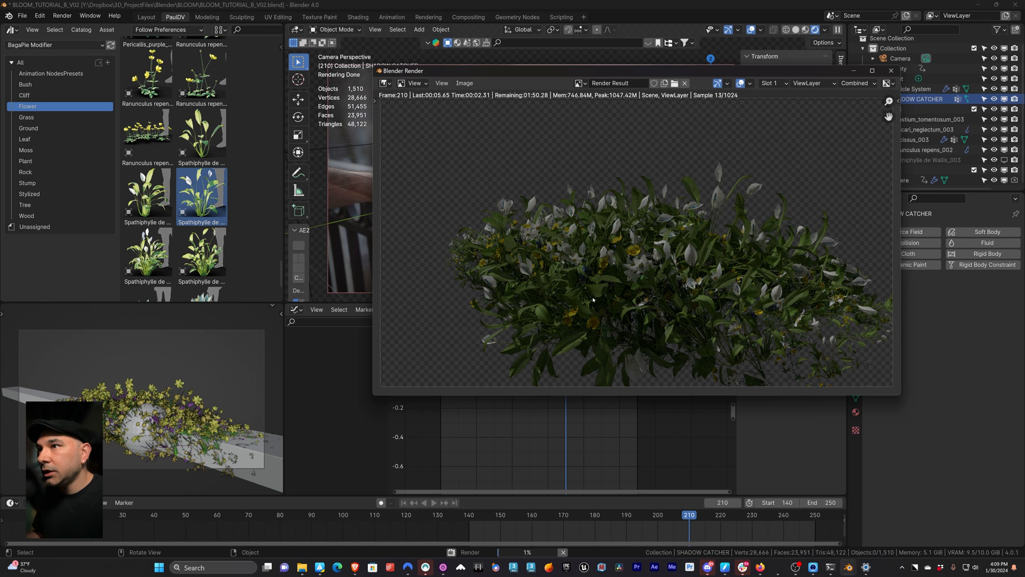
Cancel the frame 210 test render, close its render window and move the playhead to frame 214.
drag(630, 70, 516, 80)
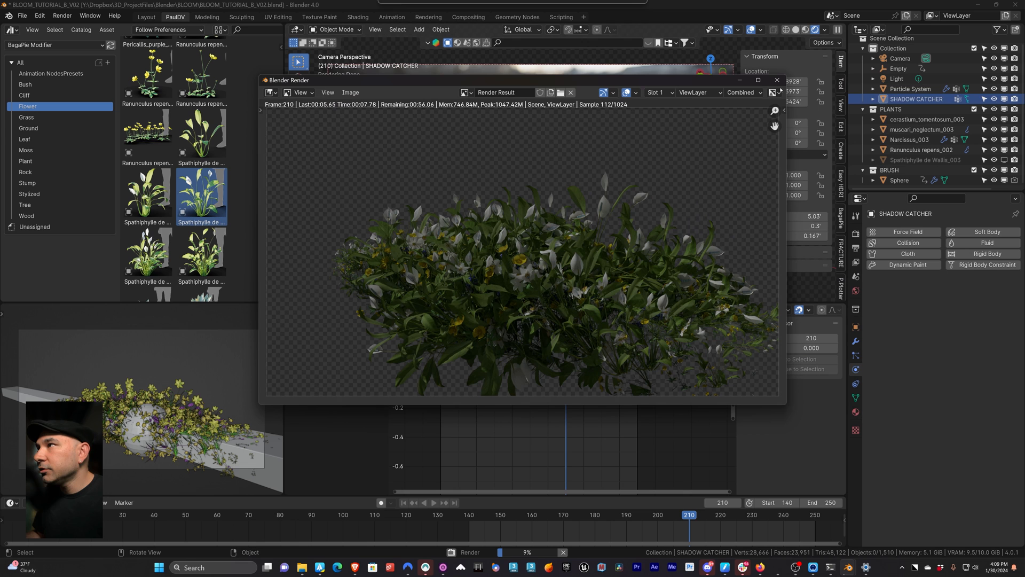
key(Escape)
key(Escape)
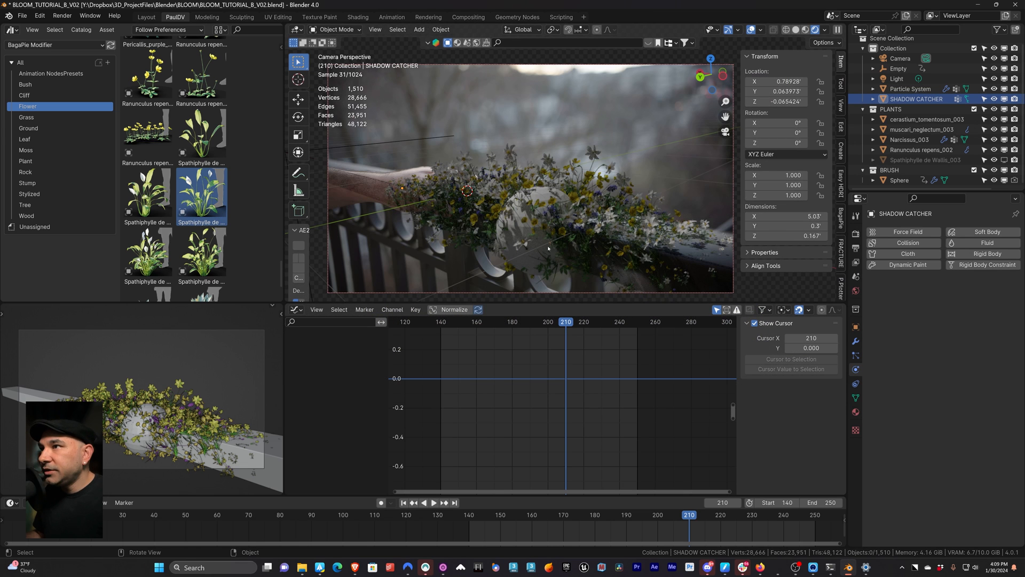
drag(551, 325, 573, 327)
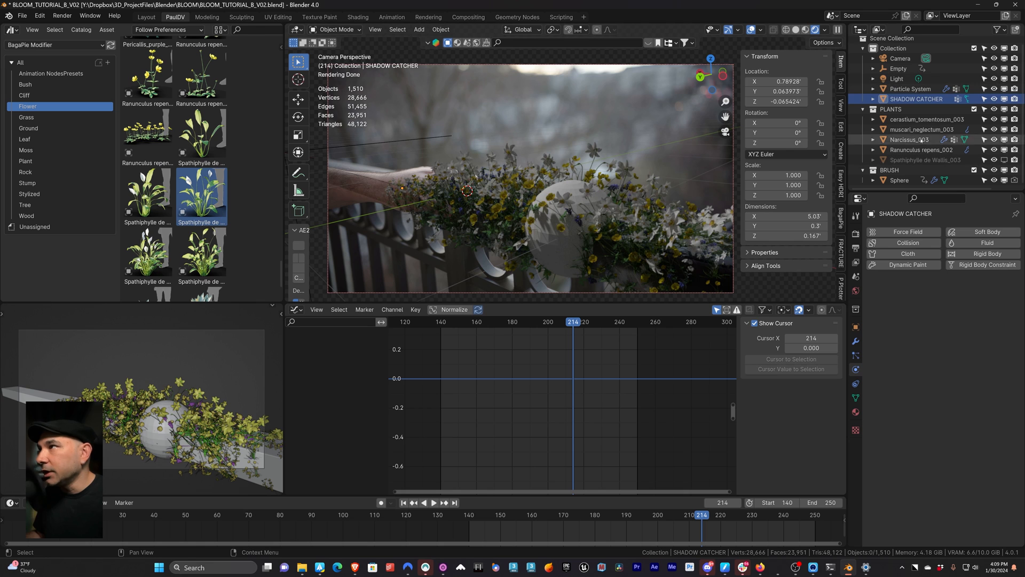
Delete the scene's Light and load the HDRI Environments favorite folder in Easy HDRI to light the flowers.
click(897, 79)
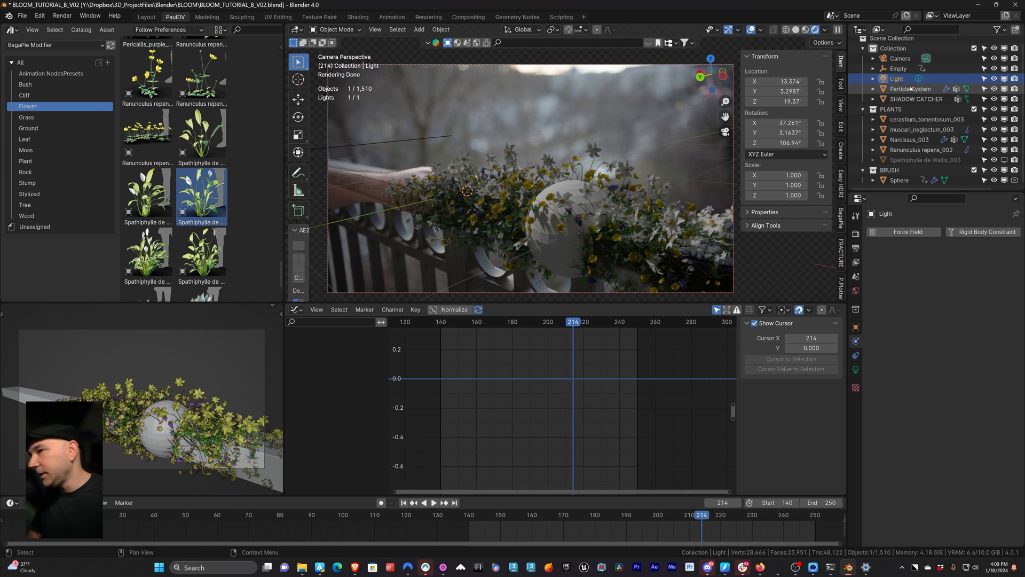
key(Delete)
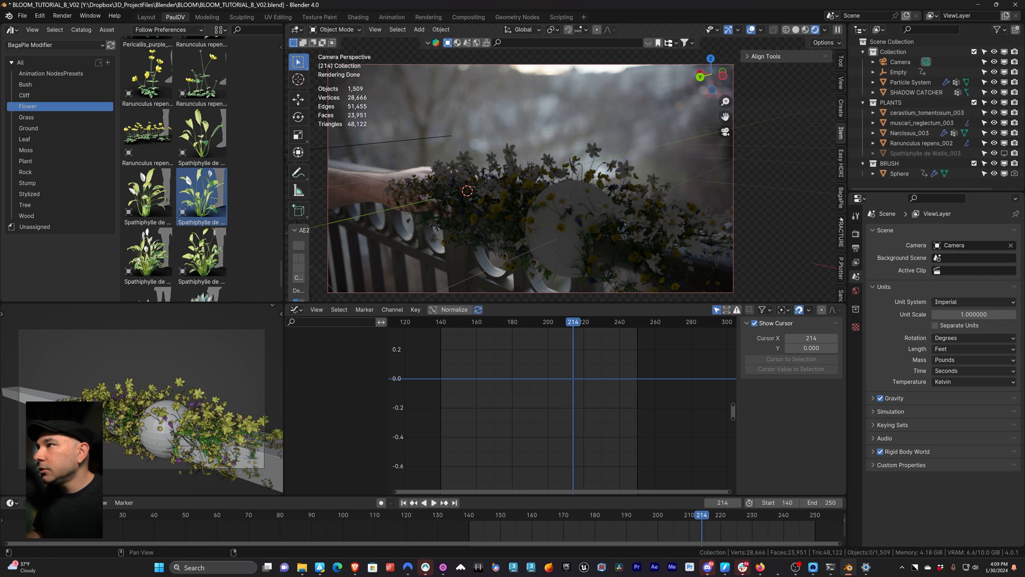
click(841, 160)
click(820, 94)
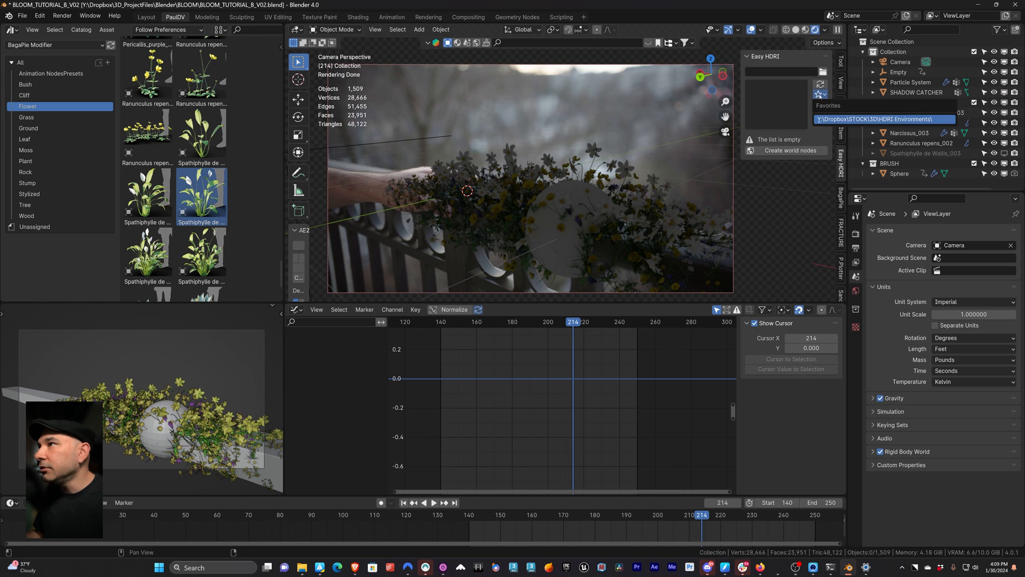
click(824, 119)
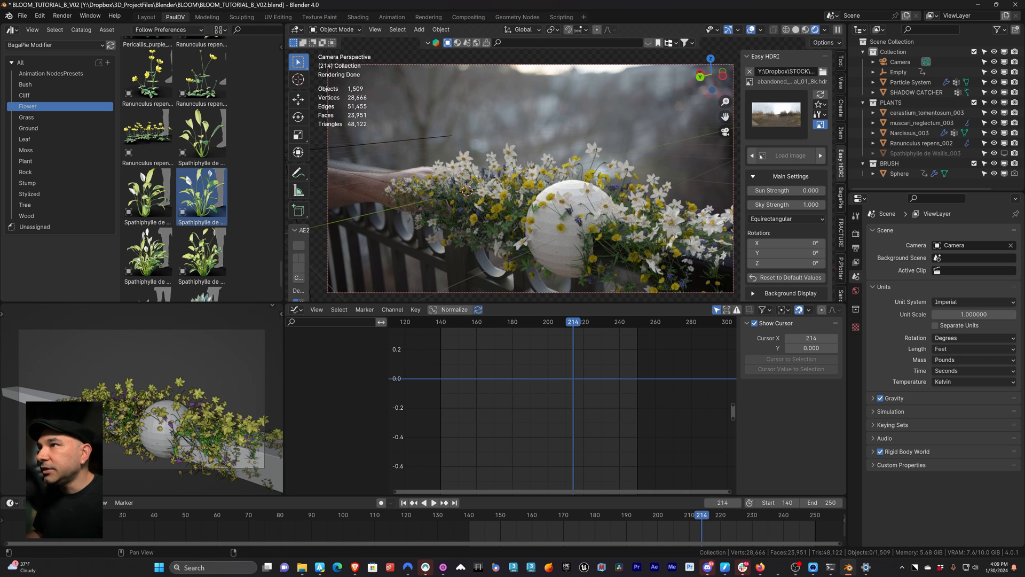
Reveal the HDRI background, rotate the environment to 22.5° in Z, and make the film transparent again.
key(q)
click(570, 144)
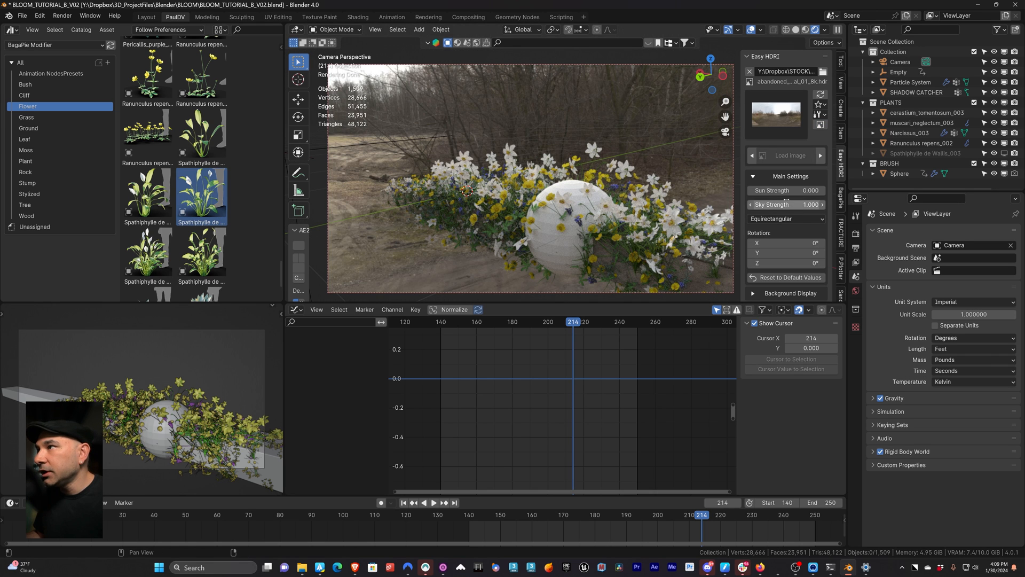
mouse_move(786, 263)
mouse_down()
mouse_move(814, 263)
mouse_move(772, 262)
mouse_up()
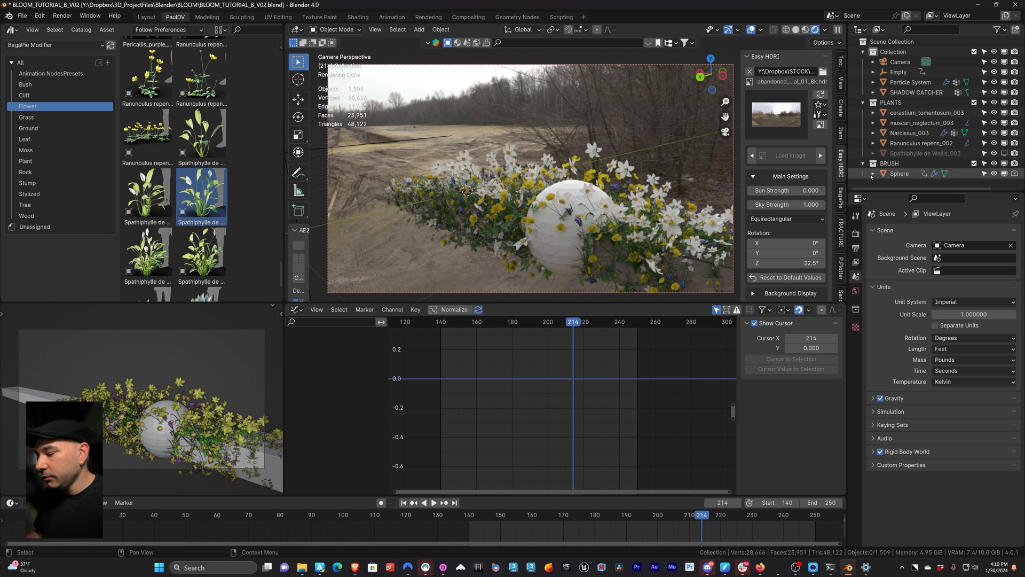
key(q)
click(554, 151)
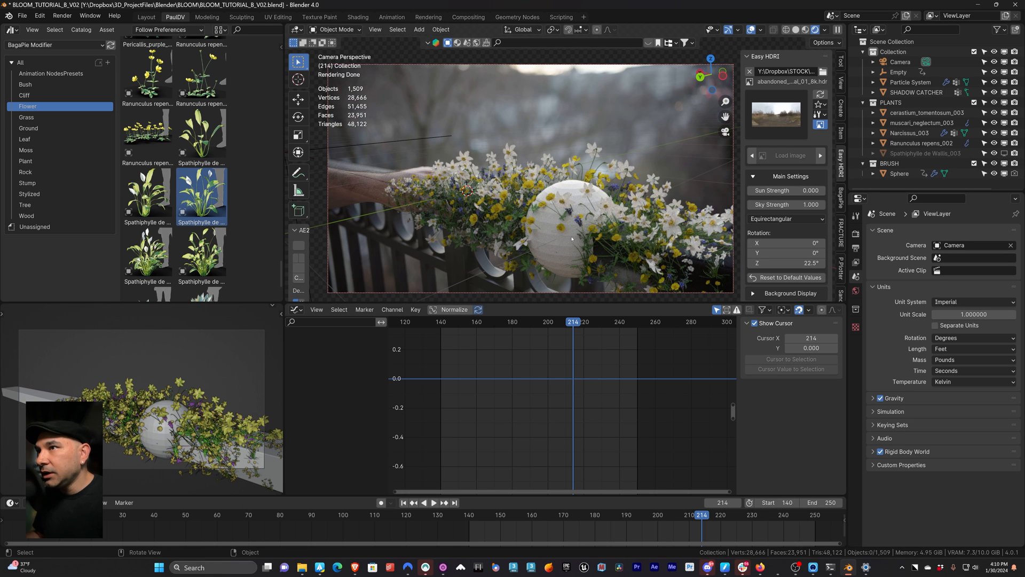
Try the bismarckturm_hillside and balcony_8k HDRIs as the environment lighting.
click(771, 128)
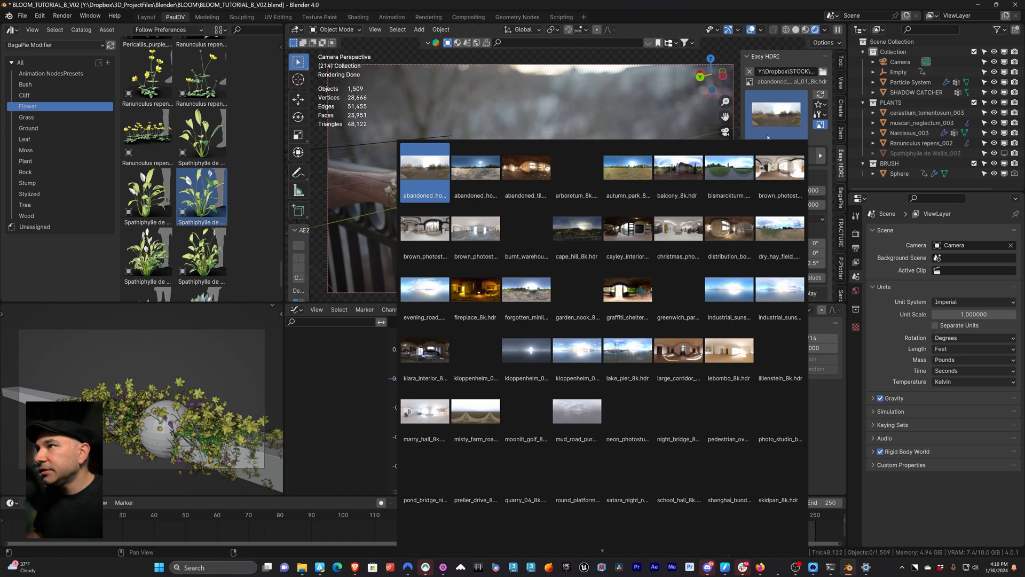
click(731, 188)
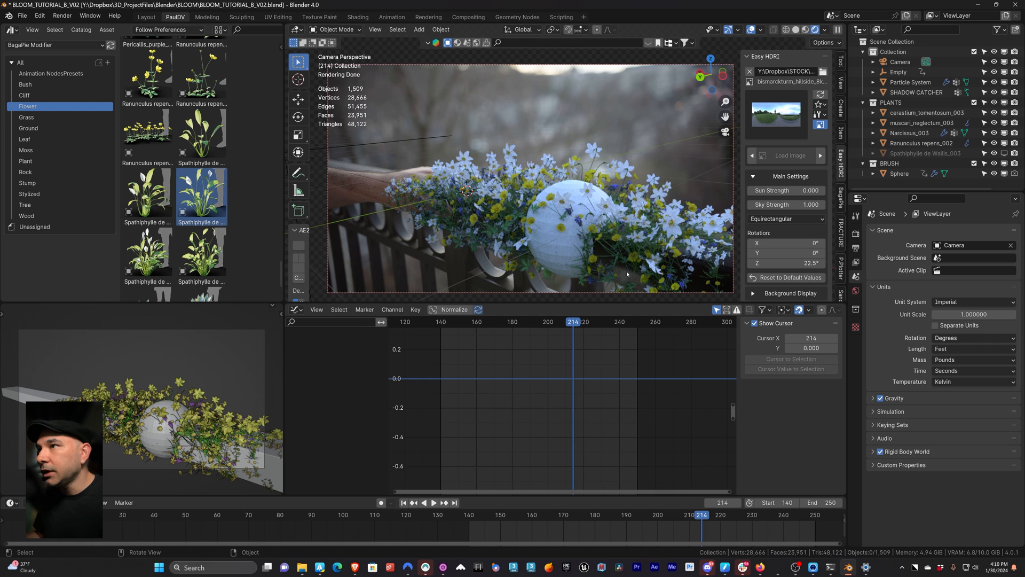
click(776, 114)
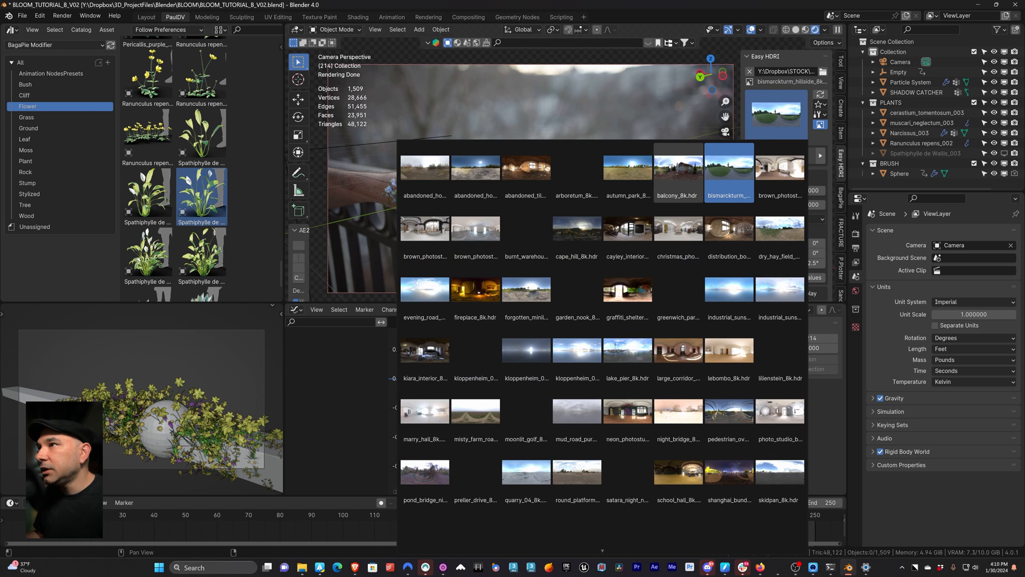
click(677, 170)
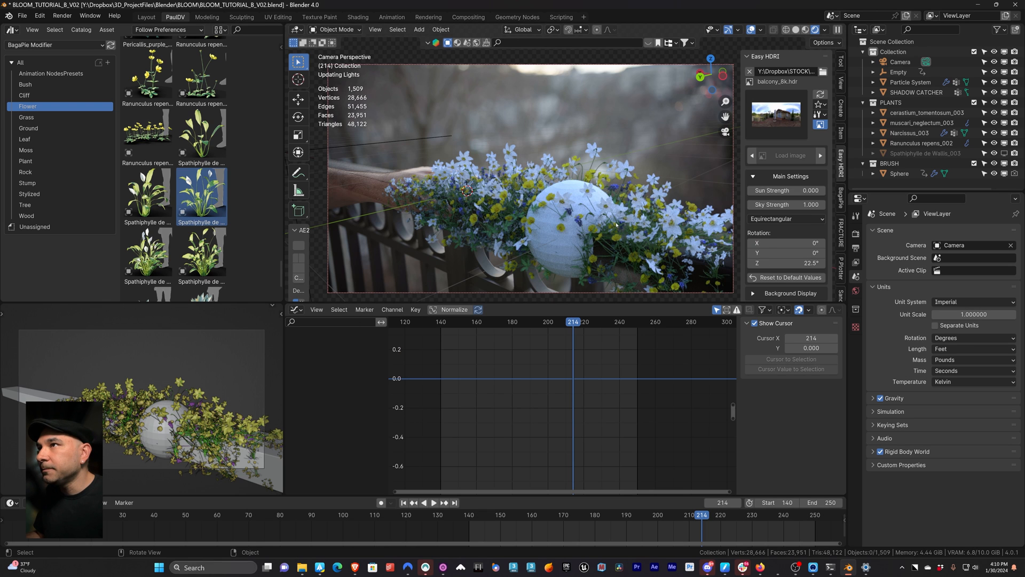
Turn off film transparency and rotate the balcony environment to -117° in Z.
key(q)
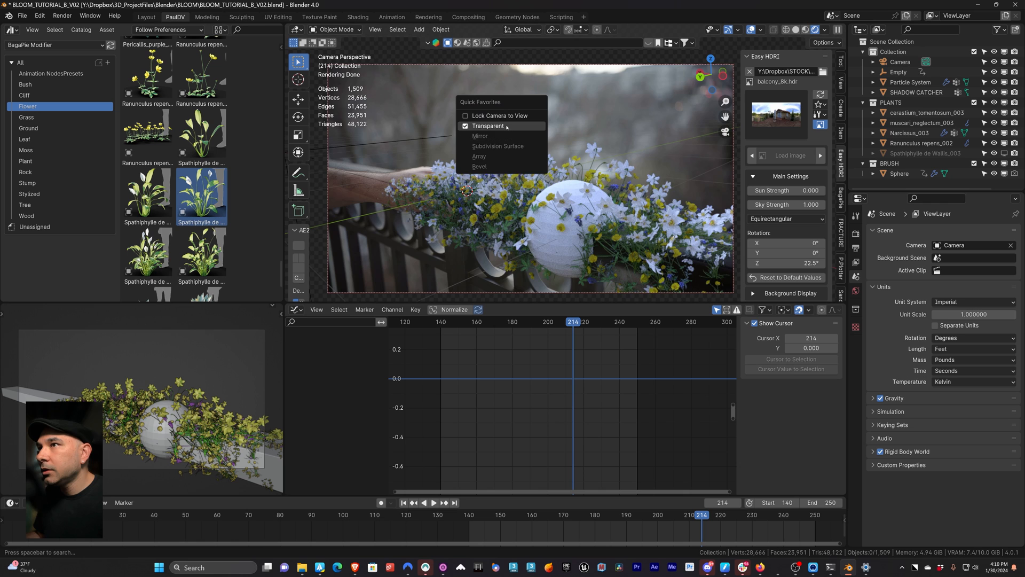
click(507, 127)
drag(787, 263, 729, 262)
Switch the environment to the abandoned_…al_04_8k HDRI and rotate it to -359° in Z.
click(776, 115)
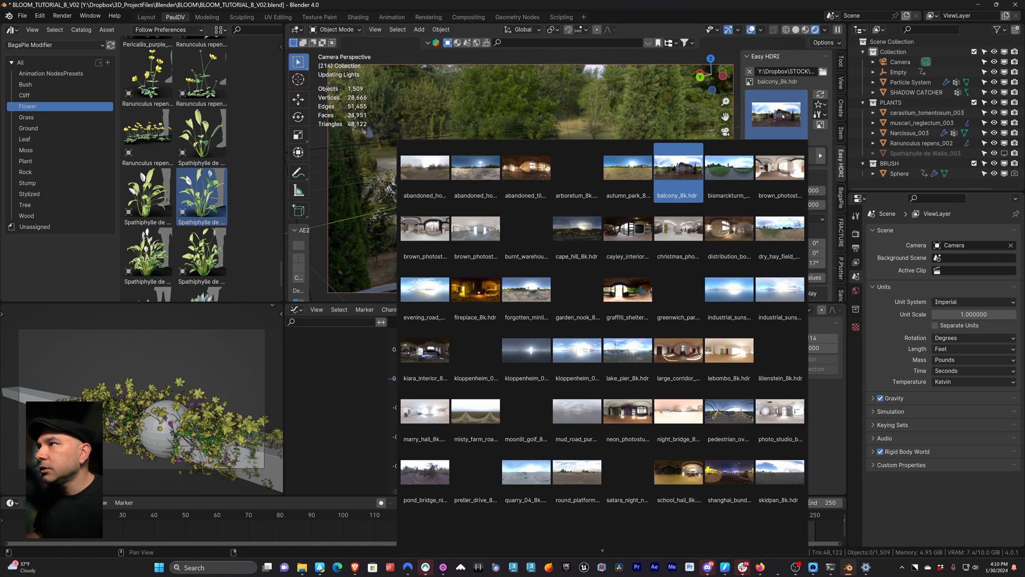
click(547, 315)
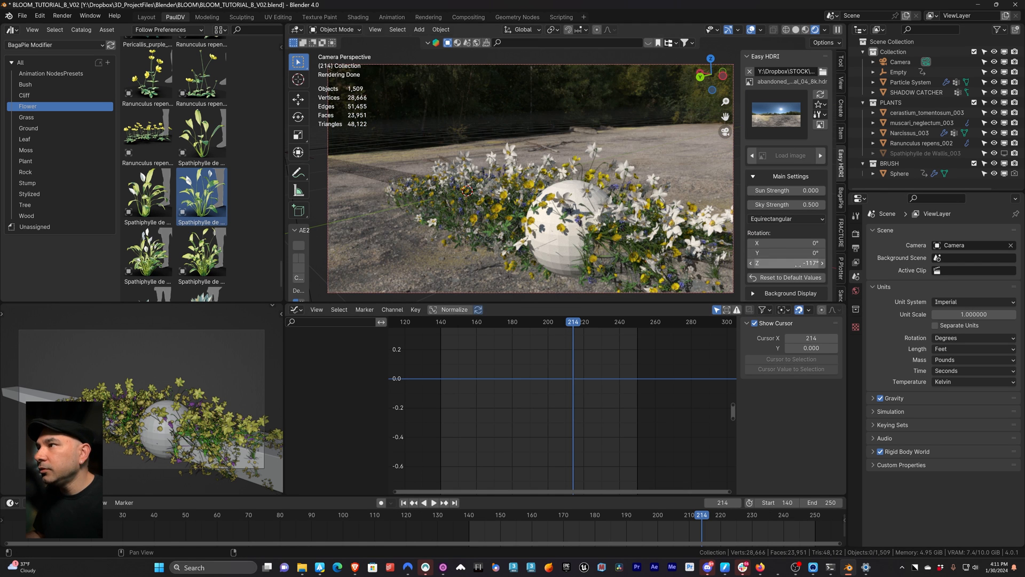
drag(797, 263, 708, 263)
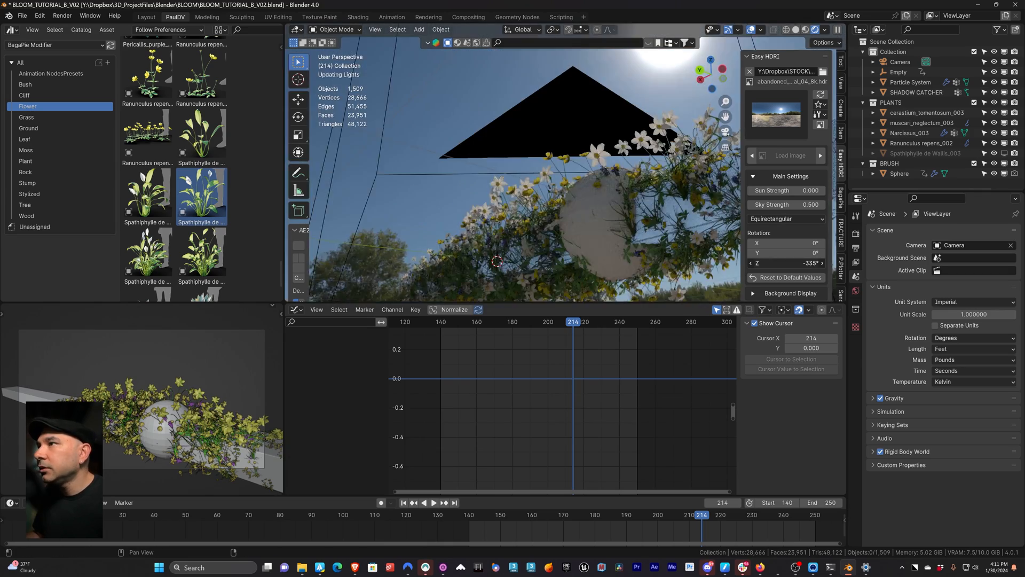
drag(792, 264, 787, 264)
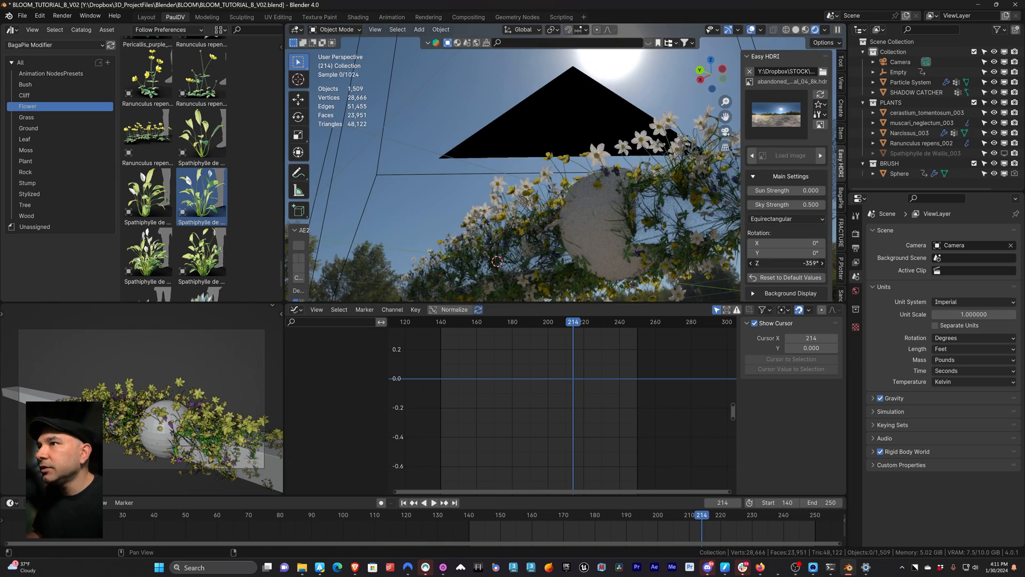
Check the flowers' lighting over the transparent camera view, and inspect the sun's position with the HDRI sky visible.
middle_drag(592, 251, 603, 197)
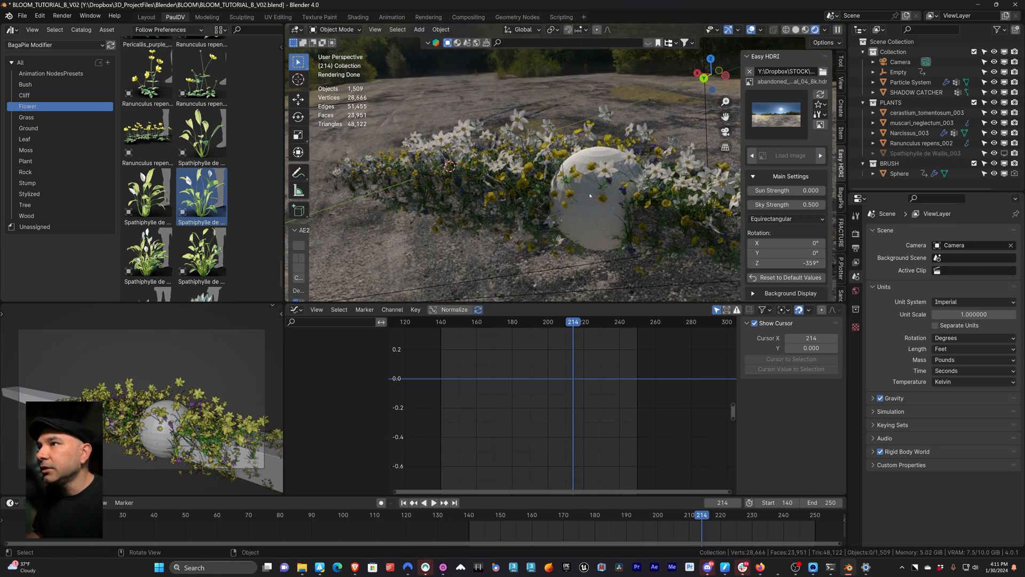
key(q)
click(534, 191)
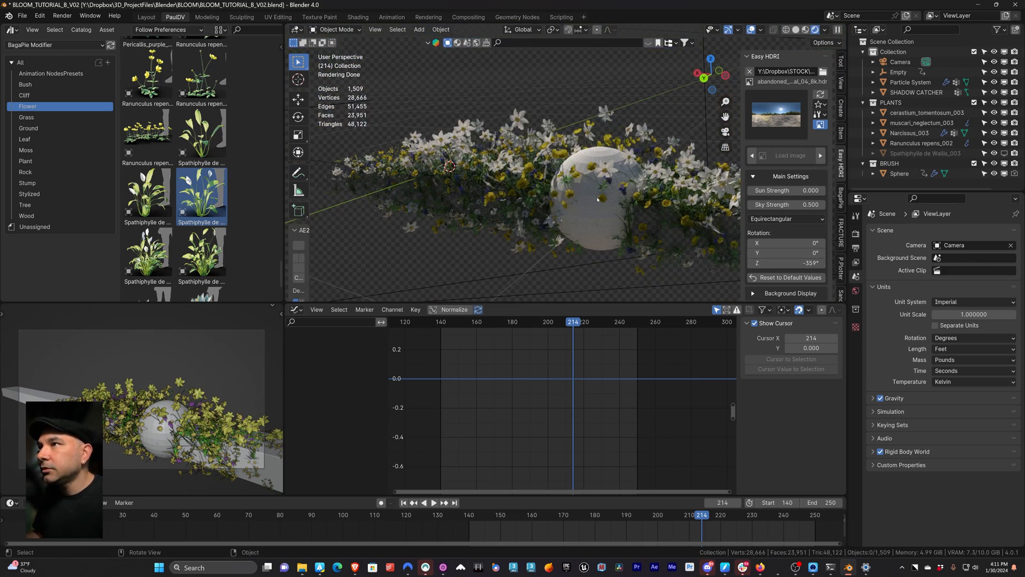
key(KP_0)
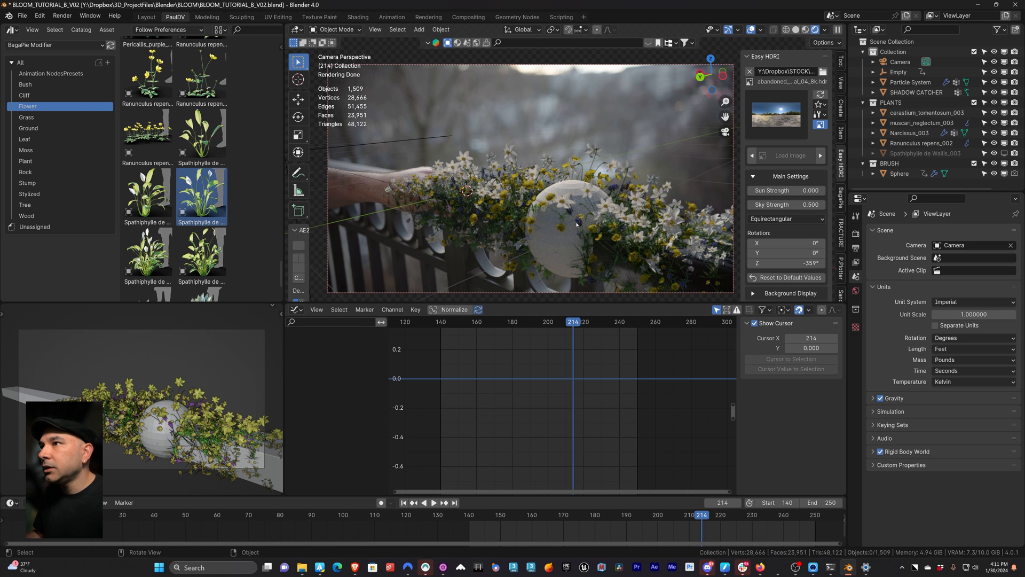
key(q)
click(540, 223)
middle_drag(540, 222, 532, 68)
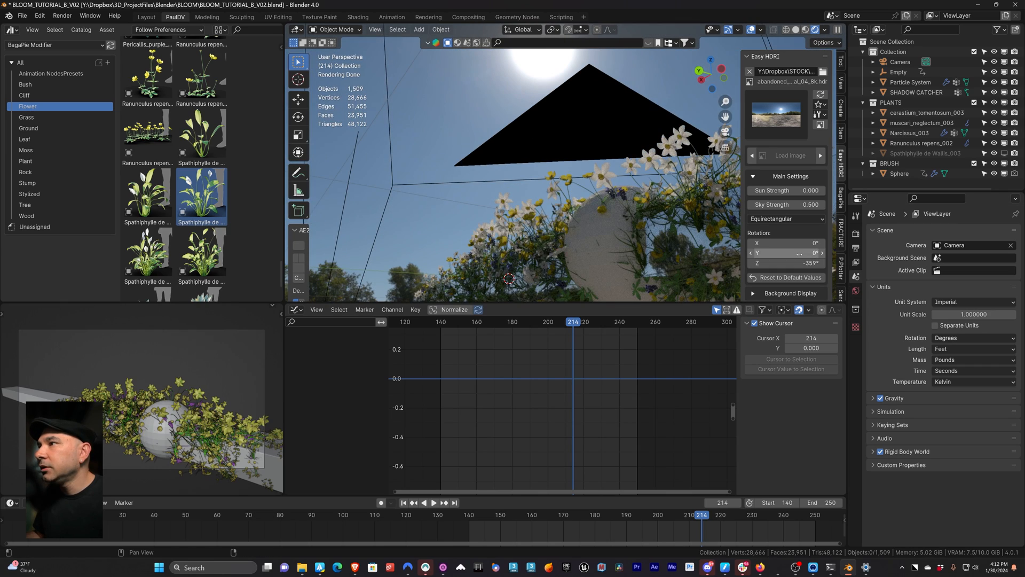
middle_drag(602, 220, 604, 238)
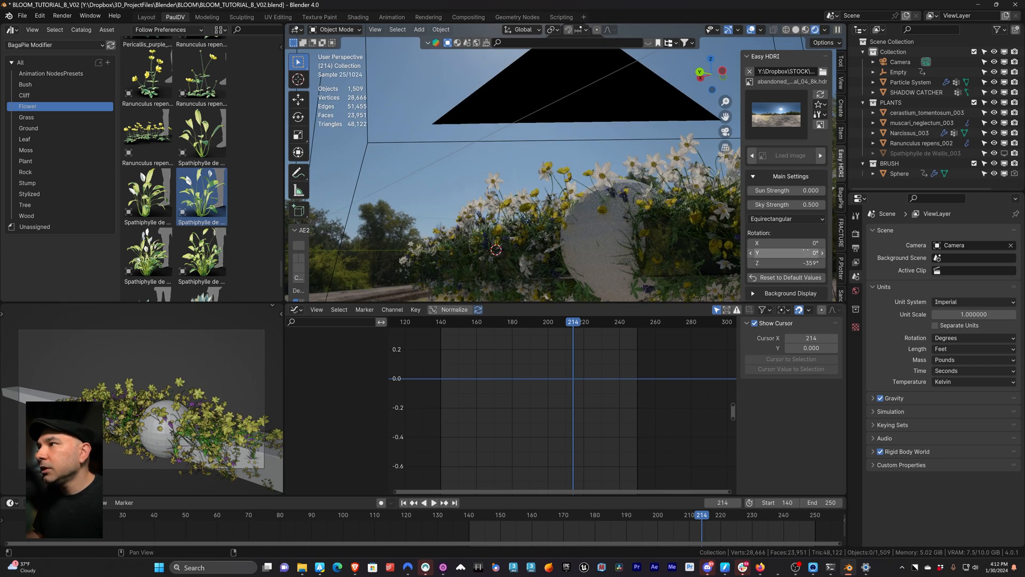
Load the pedestrian_overpass_8k HDRI, rotate it to -367° in Z, and return to the camera view with transparent film.
click(776, 114)
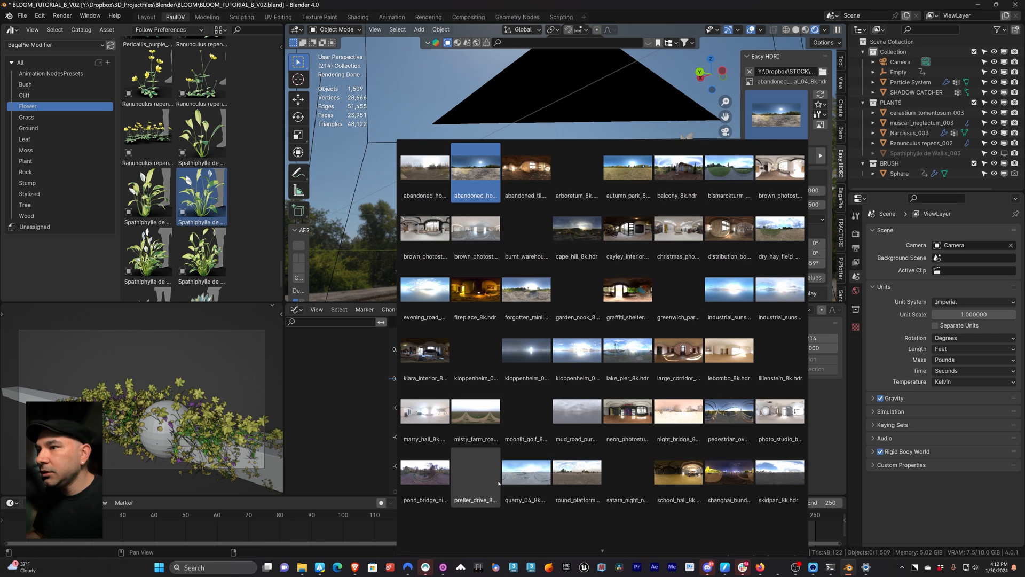
click(728, 411)
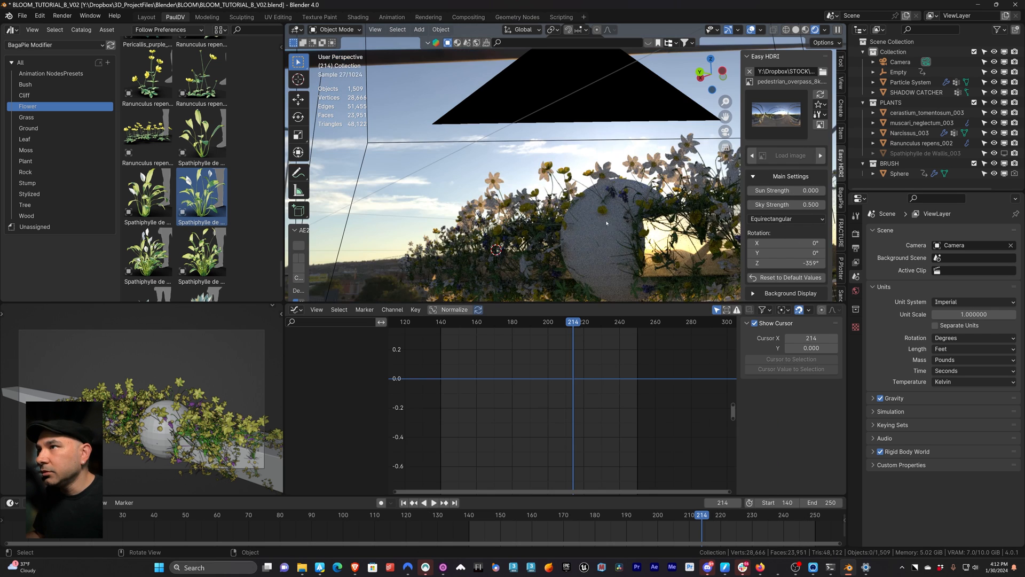
key(KP_0)
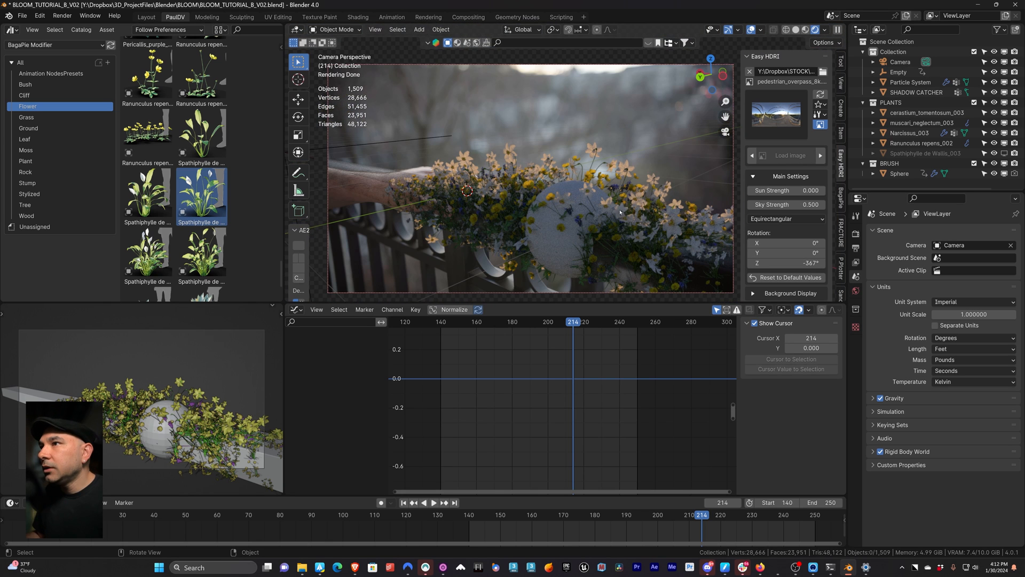
Set the environment's Sky Strength to 0.7.
click(784, 204)
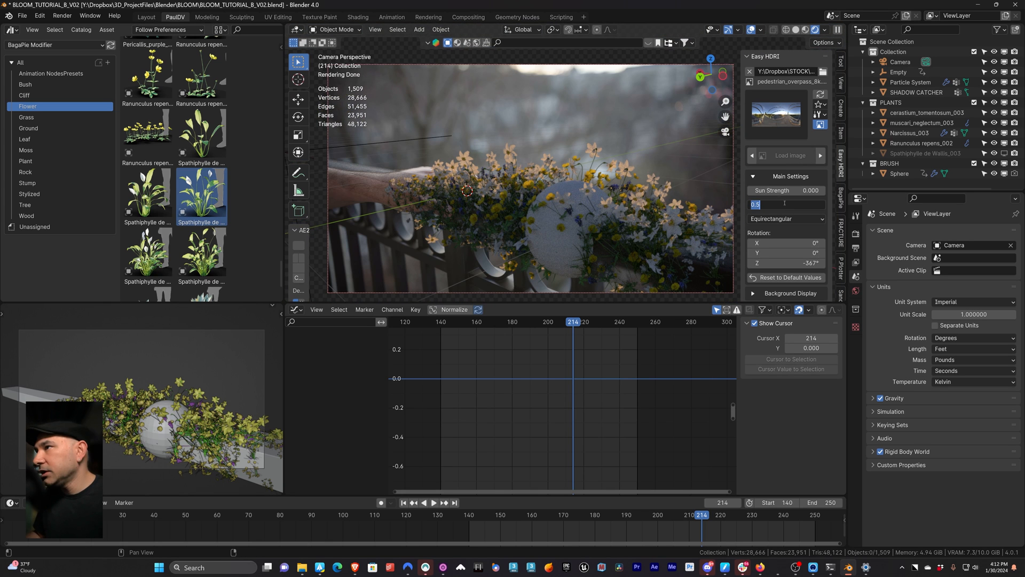
text(0.7)
key(Return)
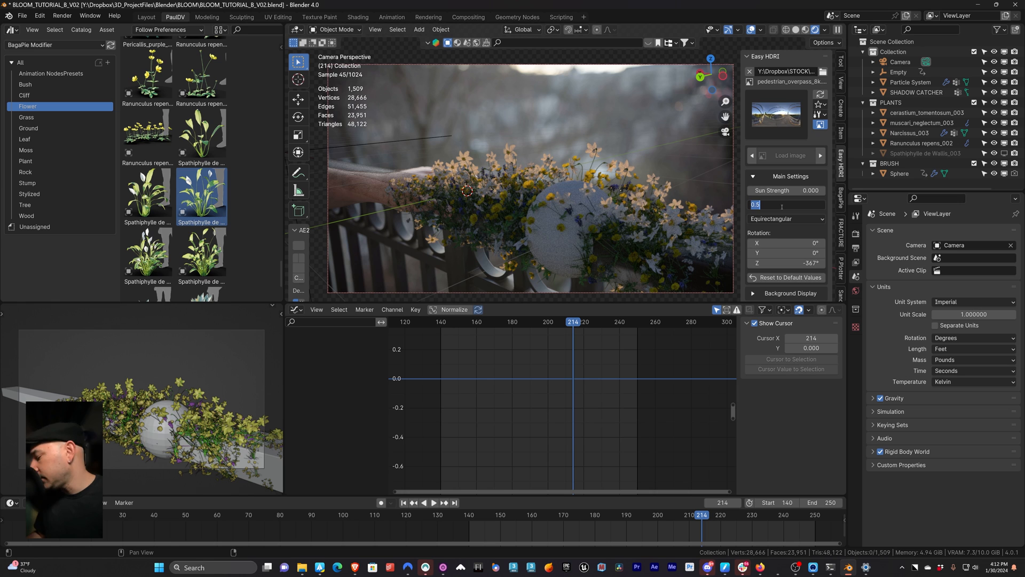
Disable the brush Sphere in the viewport so only the flowers show over the footage.
scroll(785, 213, down, 5)
click(899, 173)
click(1004, 174)
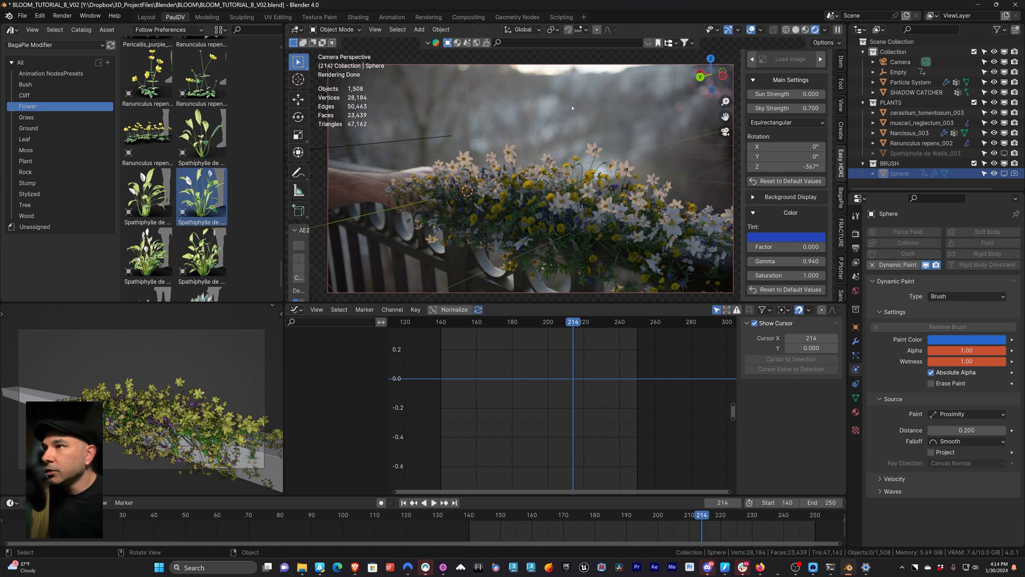
scroll(572, 108, up, 2)
scroll(572, 108, down, 2)
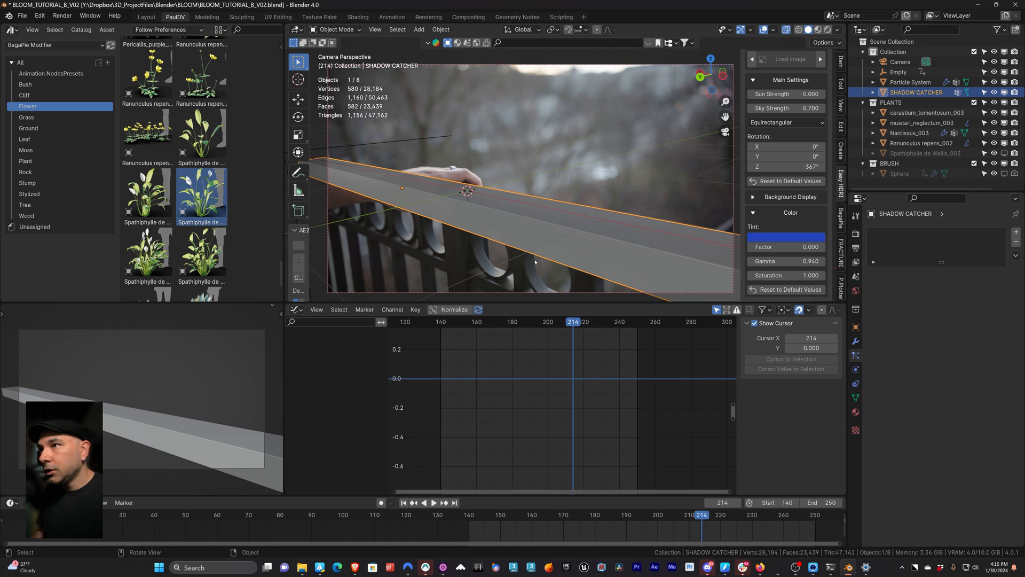
Select all bottom vertices of the Particle System beam from the front view, using X-ray to include the far side.
key(KP_7)
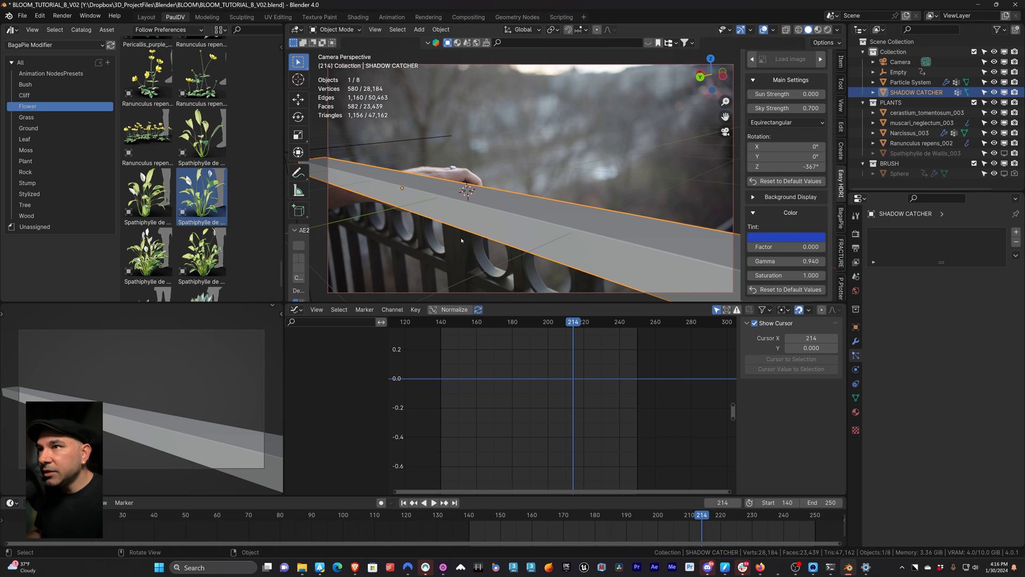
click(908, 83)
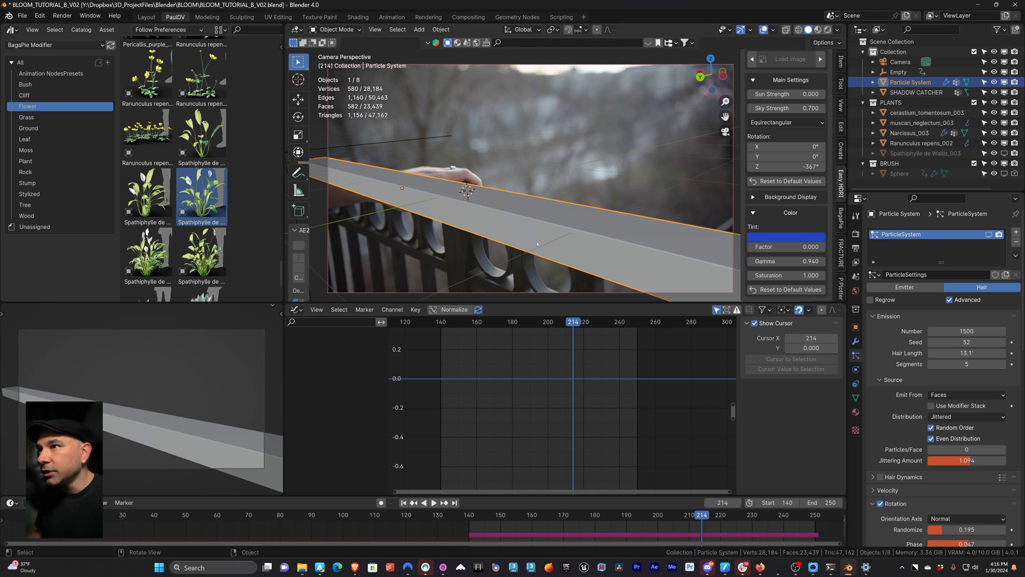
key(Tab)
key(KP_1)
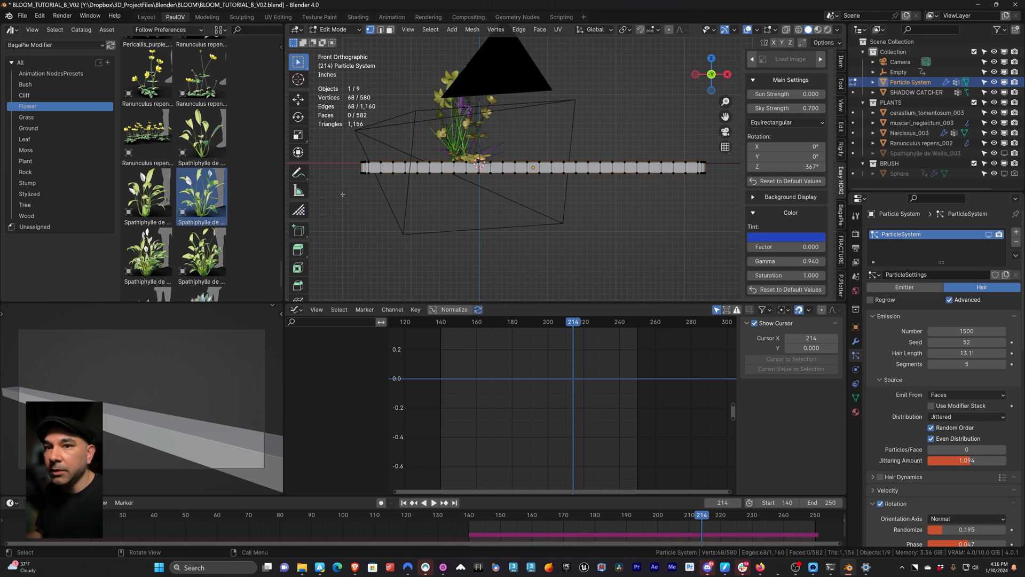
drag(342, 171, 721, 207)
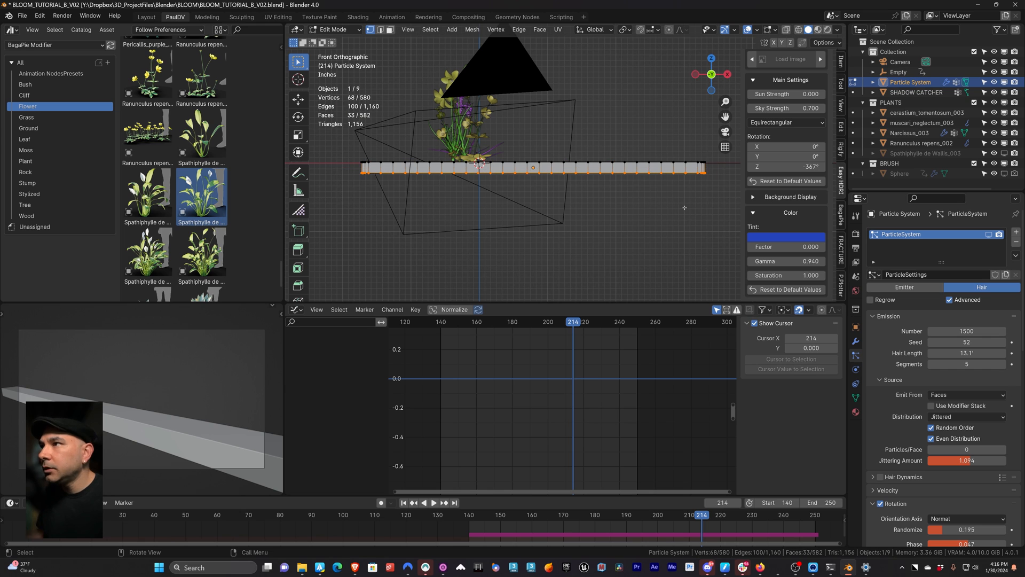
key(KP_0)
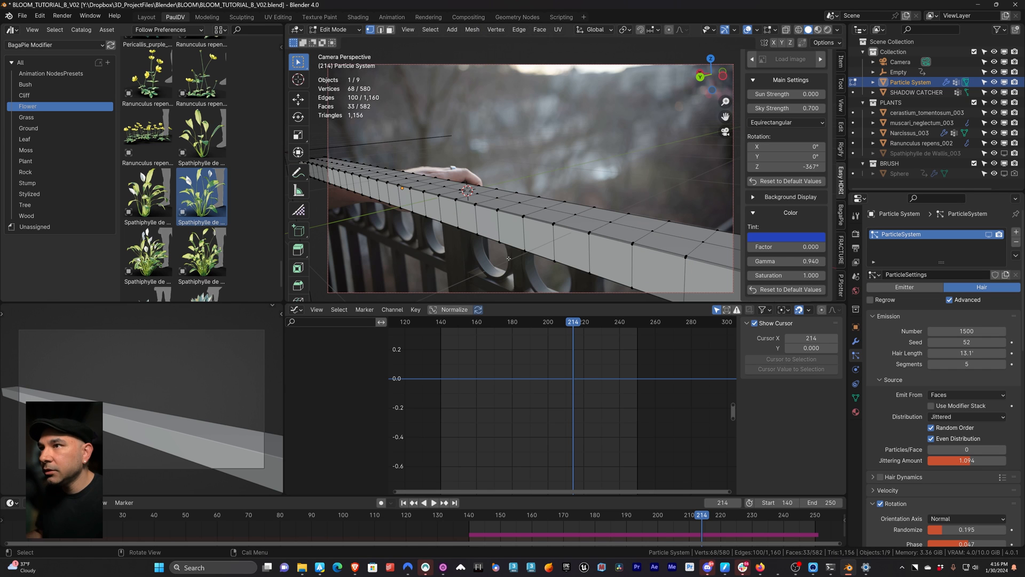
key(KP_1)
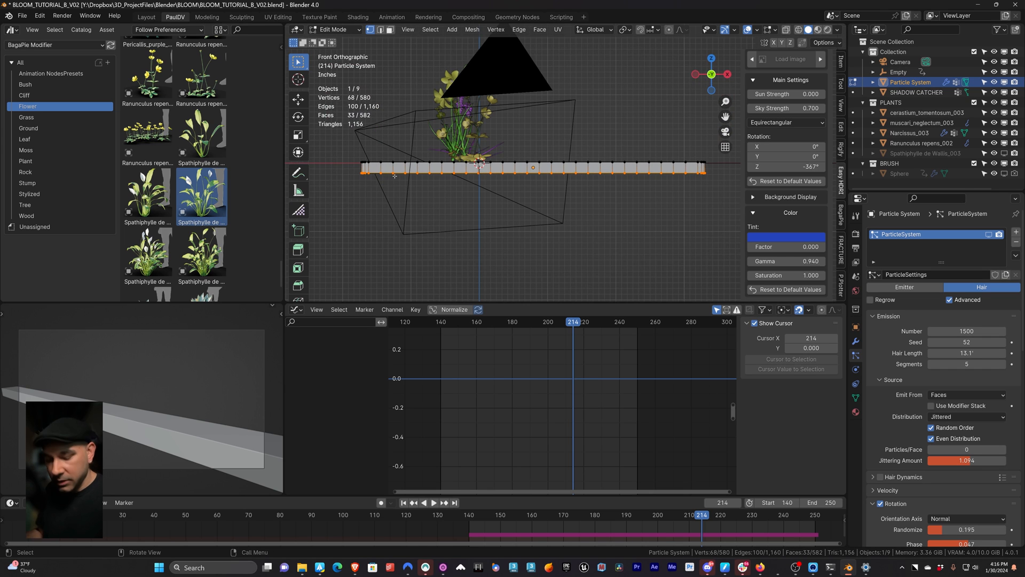
key(alt+z)
drag(349, 169, 723, 201)
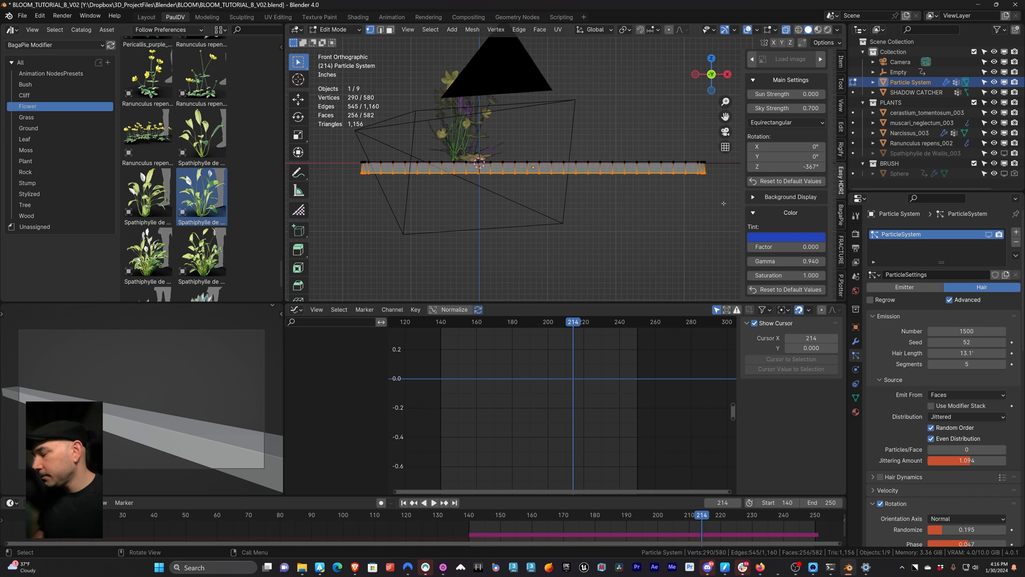
Raise the beam's selected bottom vertices about 0.083' along Z in the camera view.
key(KP_0)
key(alt+z)
key(g)
key(z)
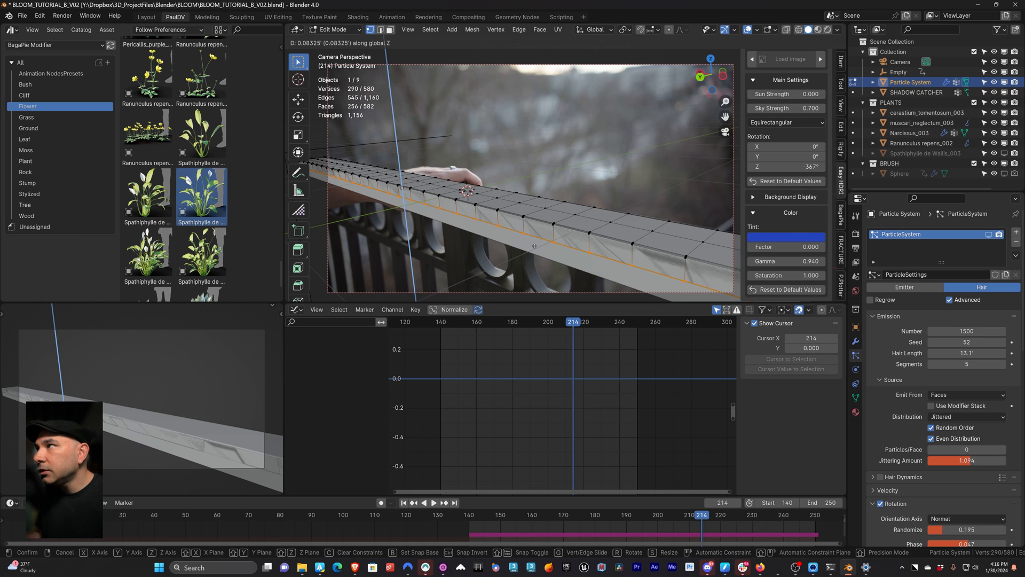
click(534, 247)
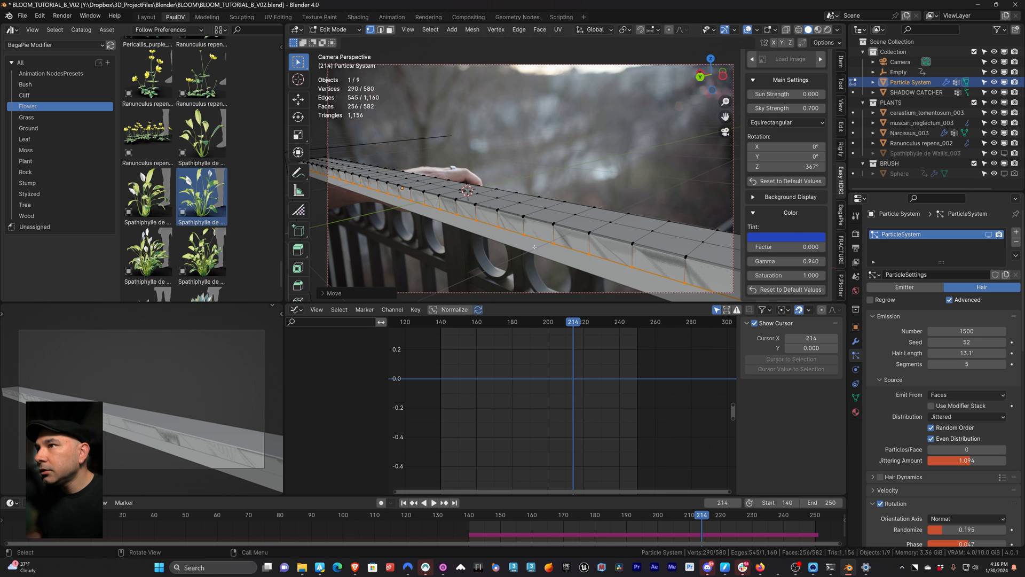
Hide the SHADOW CATCHER and lower the Particle System beam's bottom vertices about 0.024' along Z to match the railing.
click(1002, 92)
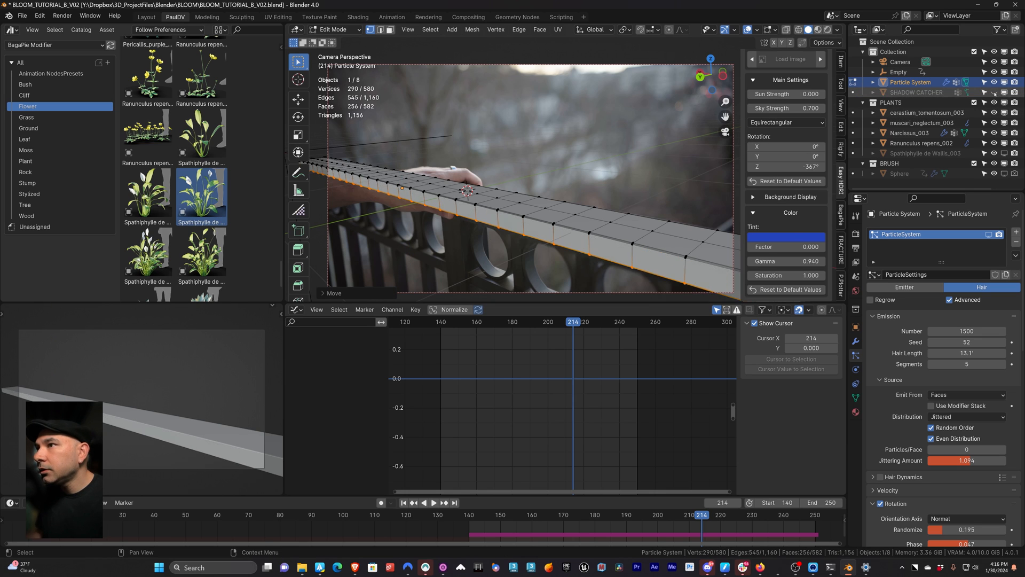
key(g)
key(z)
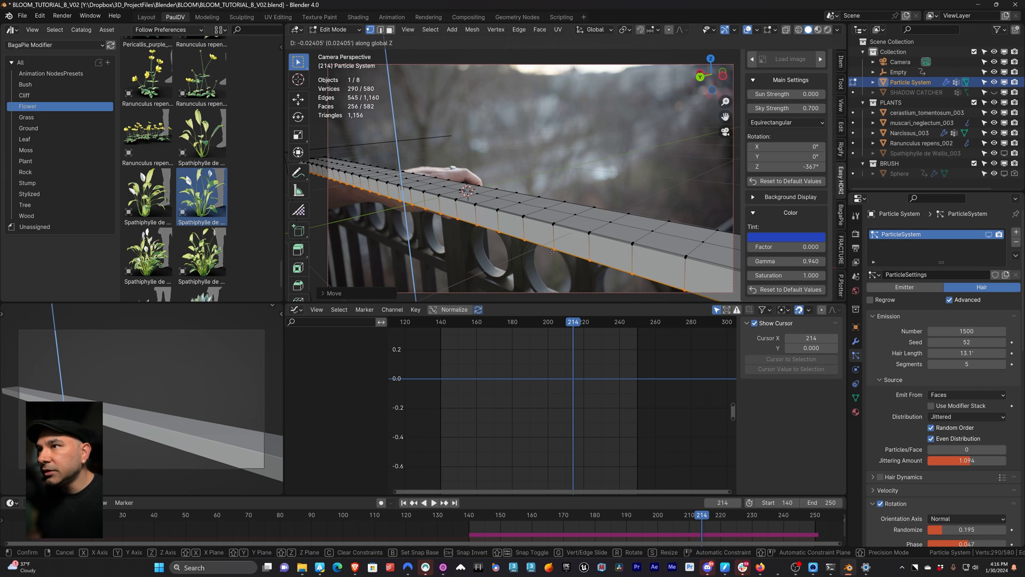
click(552, 250)
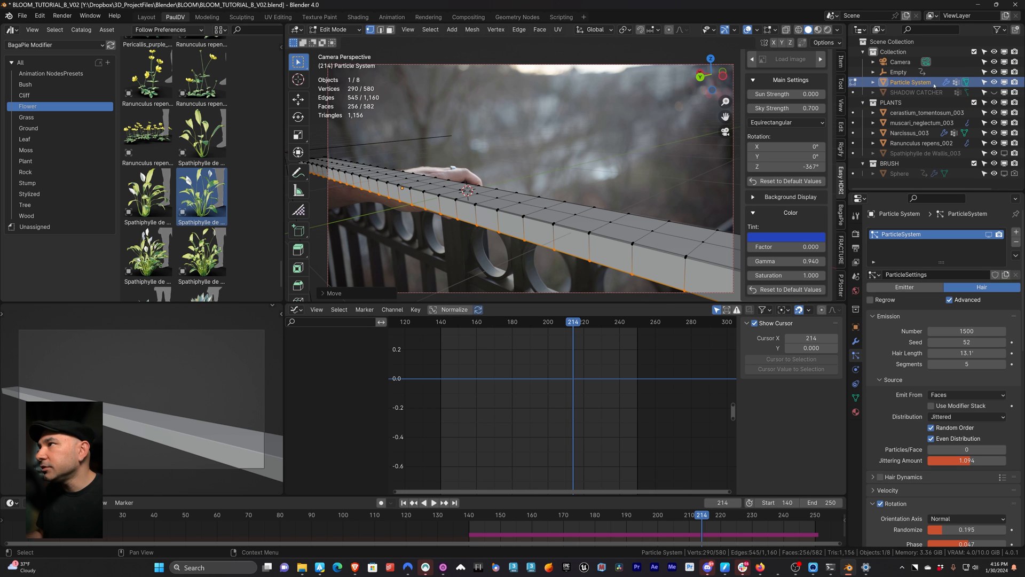
Leave mesh editing, hide the Particle System beam and show the SHADOW CATCHER in the viewport.
key(Tab)
click(993, 82)
click(993, 82)
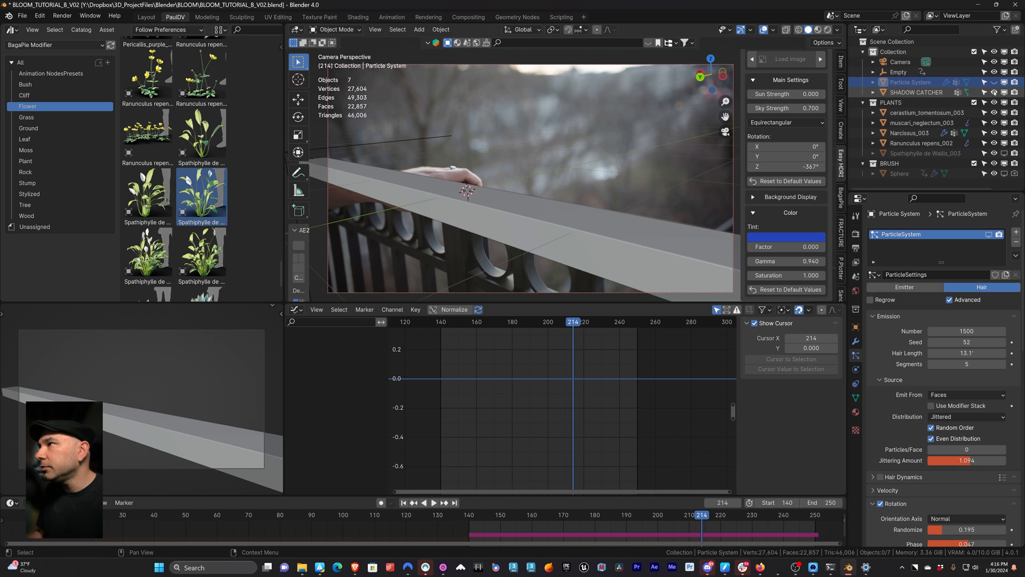
Select all bottom vertices of the SHADOW CATCHER mesh from the front view with X-ray.
click(537, 233)
key(Tab)
key(KP_3)
key(KP_1)
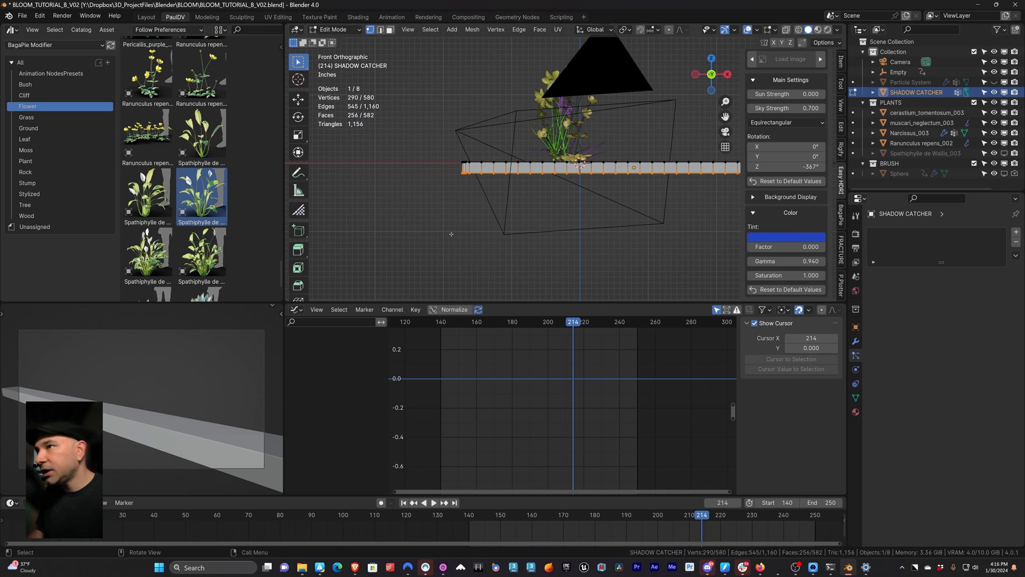
key(alt+z)
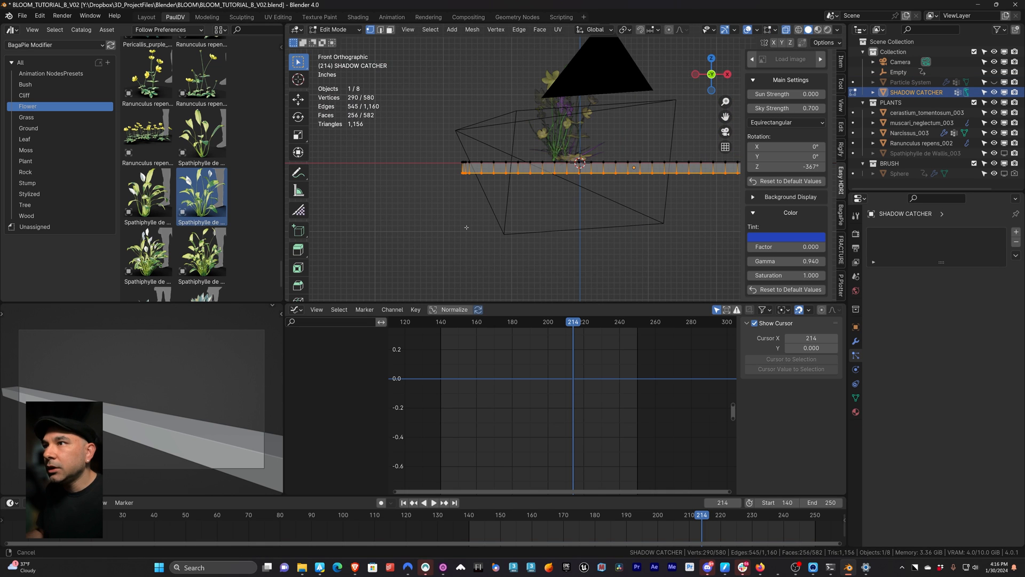
shift+middle_drag(470, 225, 373, 255)
drag(348, 200, 752, 220)
key(Tab)
key(Tab)
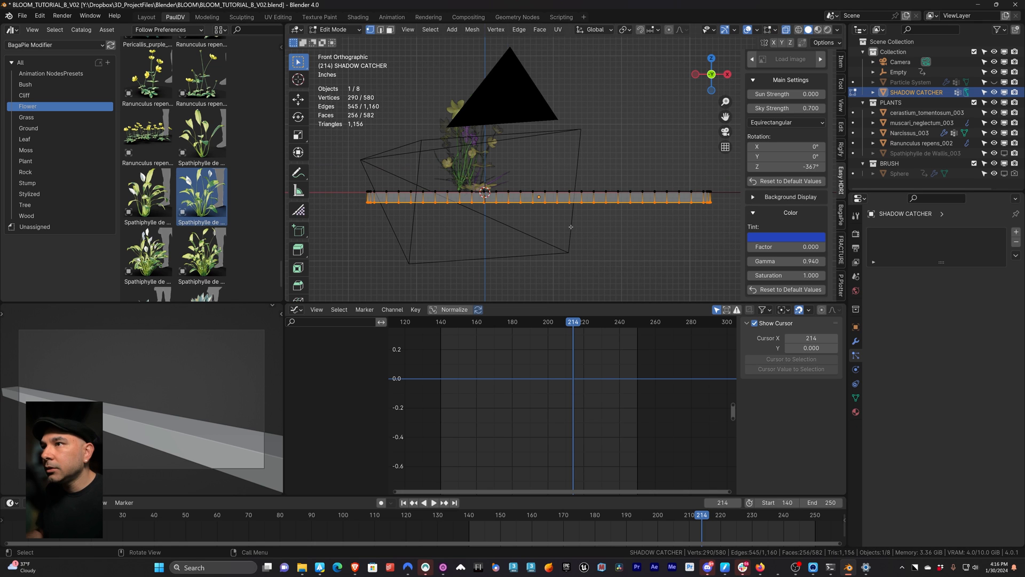
Raise the SHADOW CATCHER's bottom vertices about 0.054' along Z to match the railing, and unhide the Particle System.
key(KP_0)
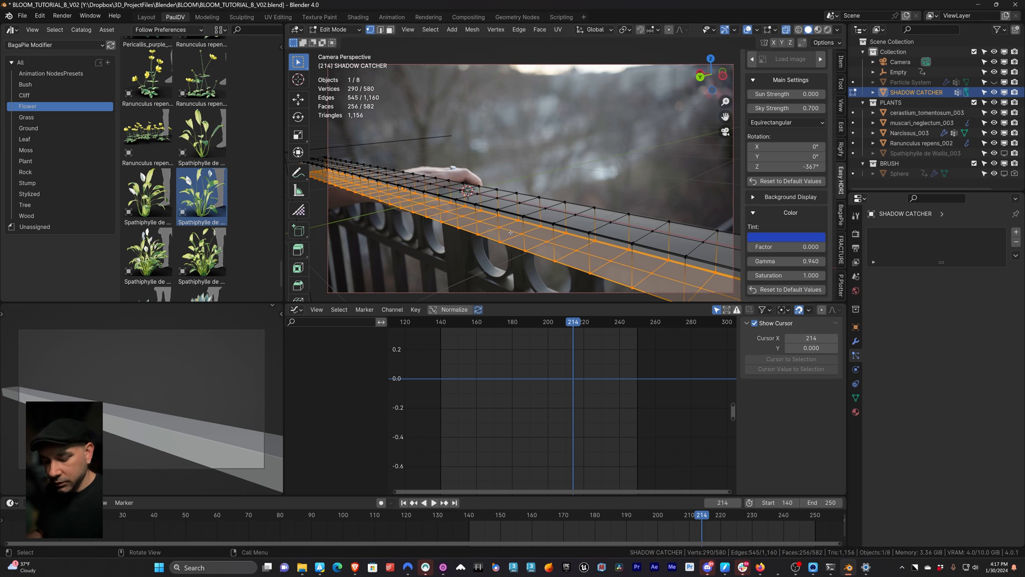
key(alt+z)
key(g)
key(z)
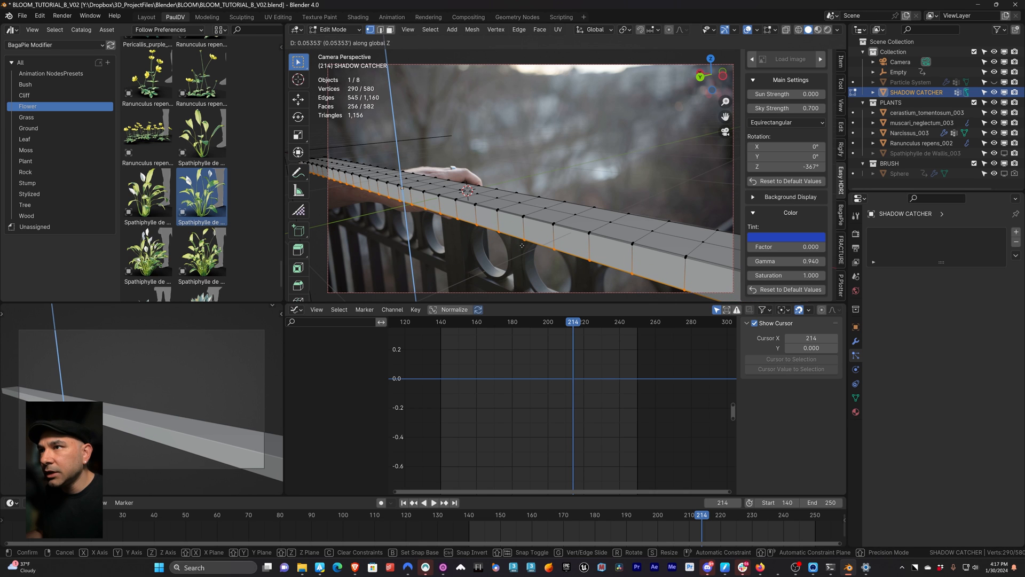
click(463, 230)
key(Tab)
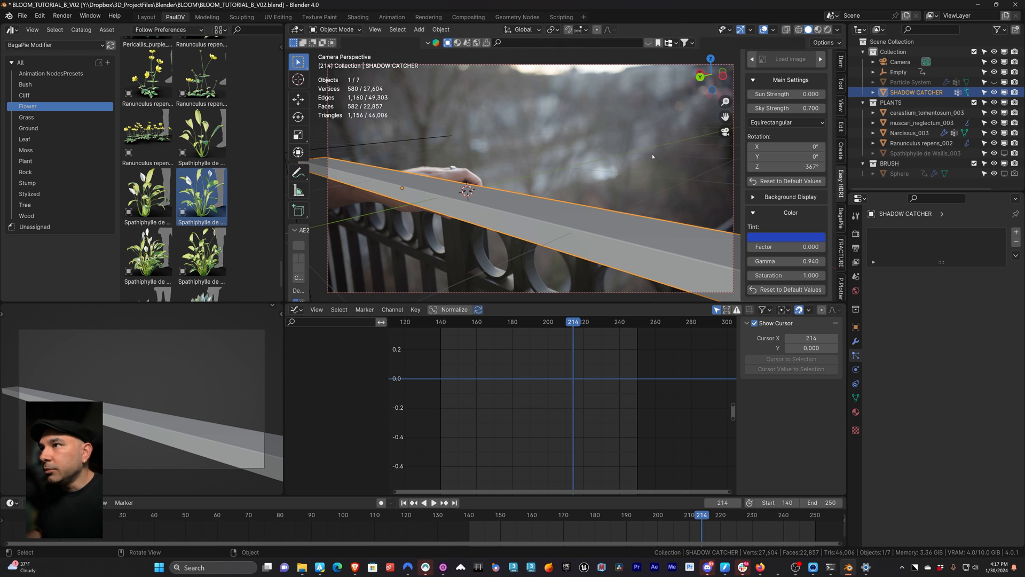
click(940, 83)
click(994, 82)
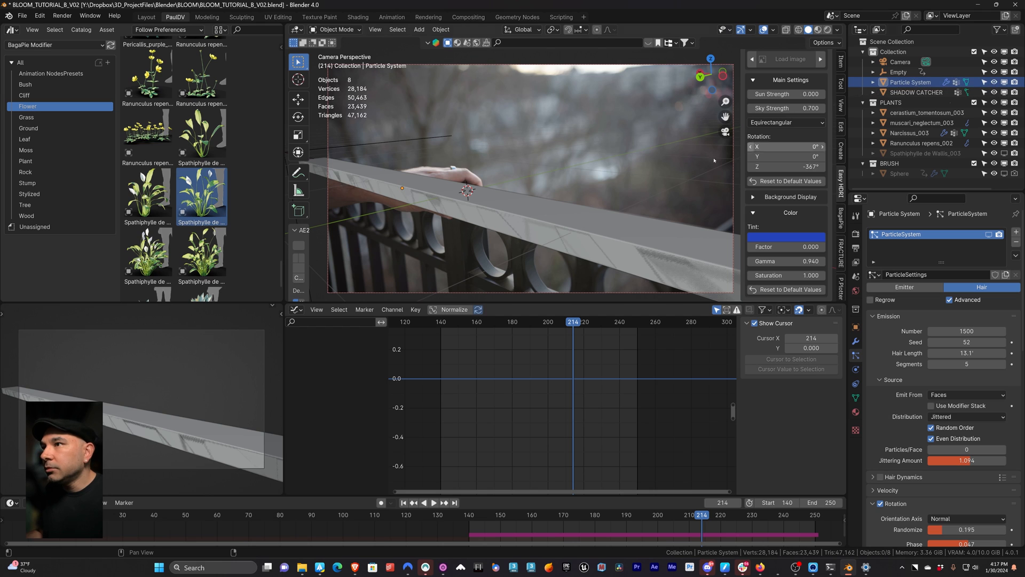
Check the SHADOW CATCHER's object visibility settings and inspect the rendered camera view at frame 237.
click(933, 92)
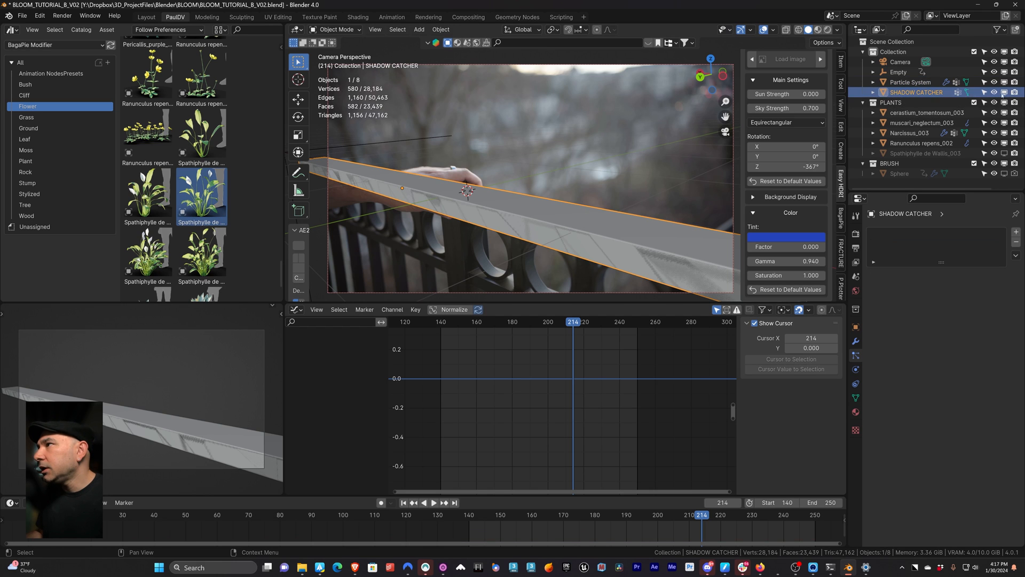
click(857, 326)
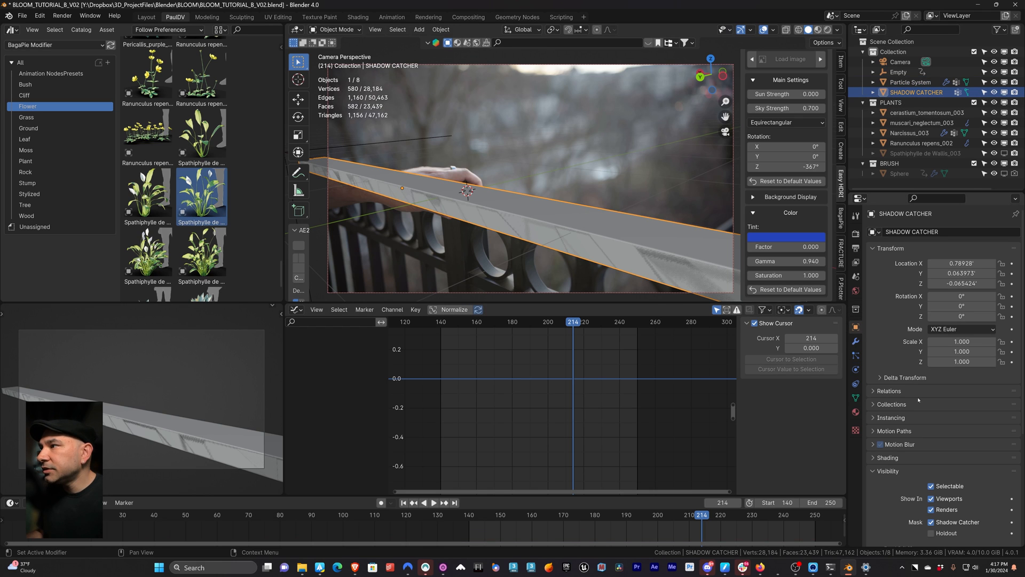
scroll(958, 439, down, 5)
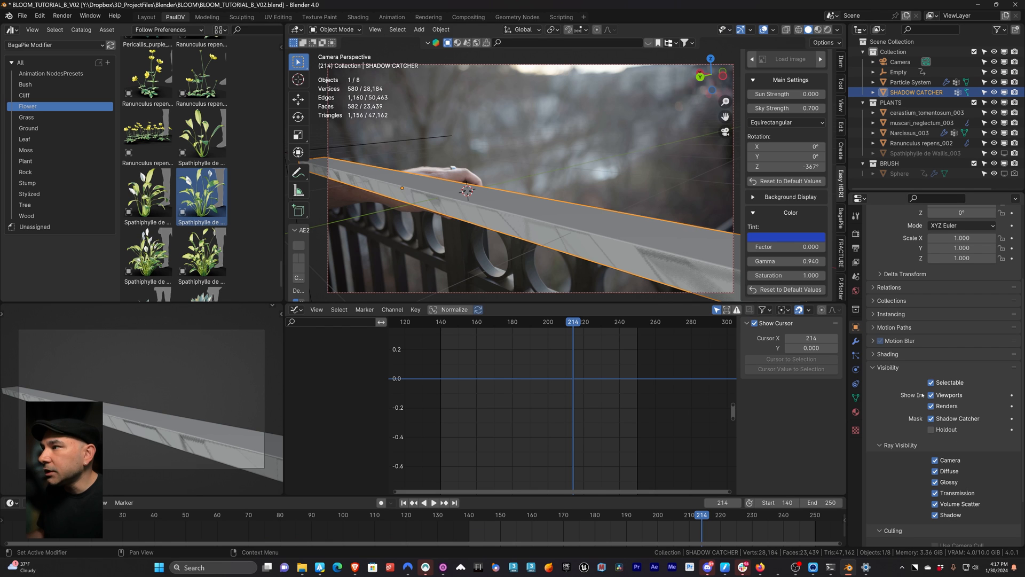
click(699, 139)
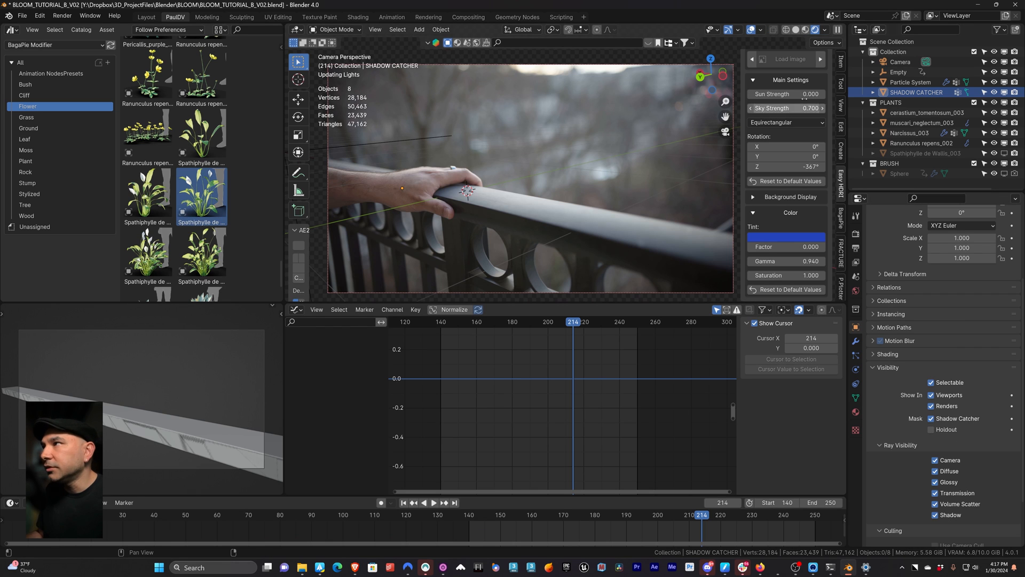
click(614, 322)
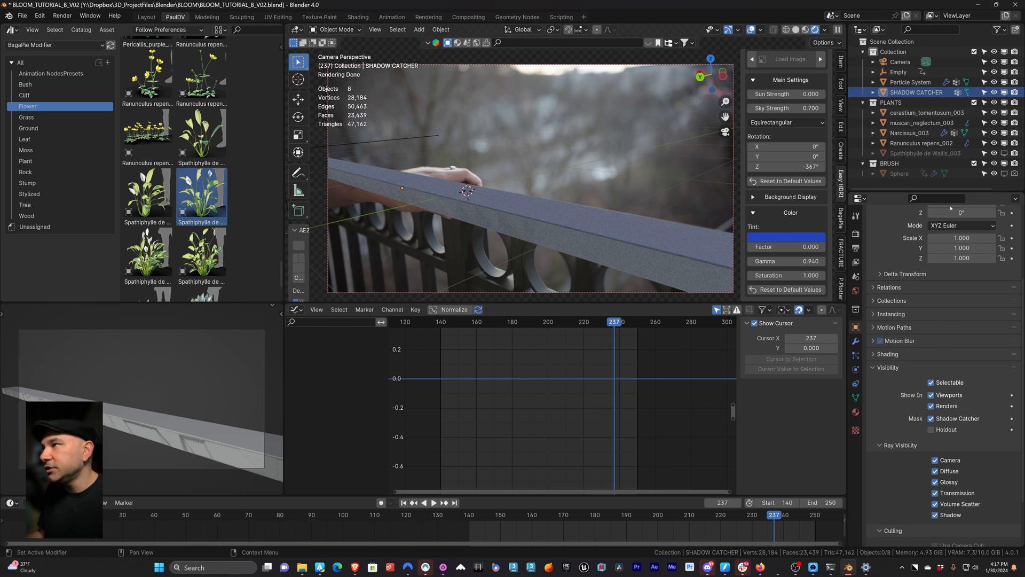
Delete the Dynamic Paint canvas bake on the Particle System and play the animation.
click(856, 369)
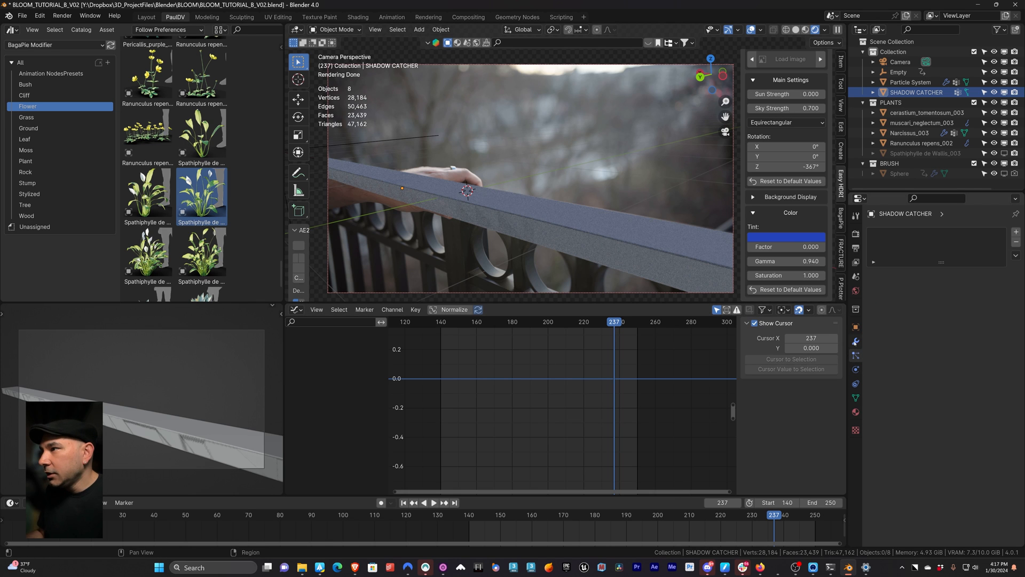
click(910, 82)
click(902, 485)
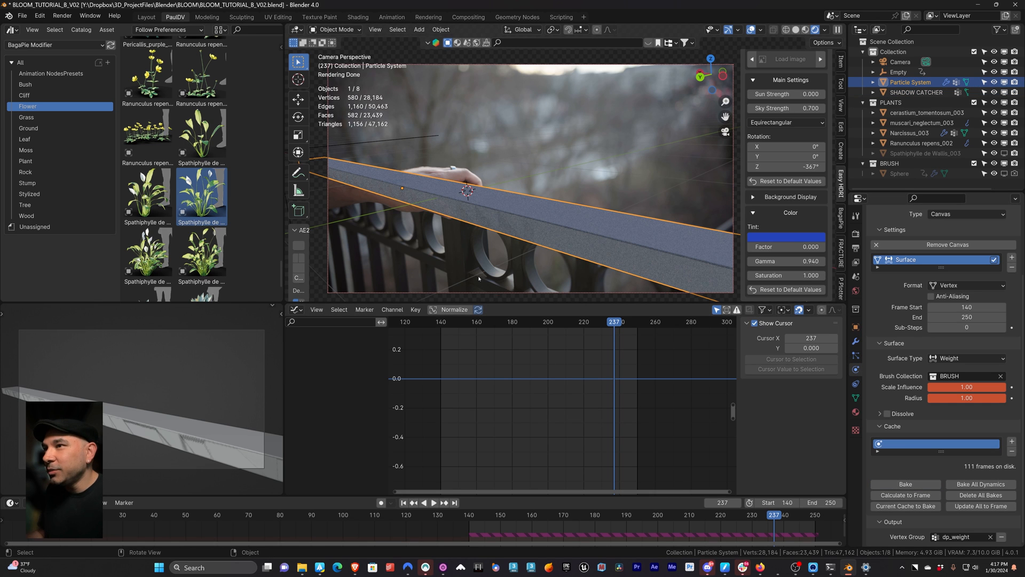
key(space)
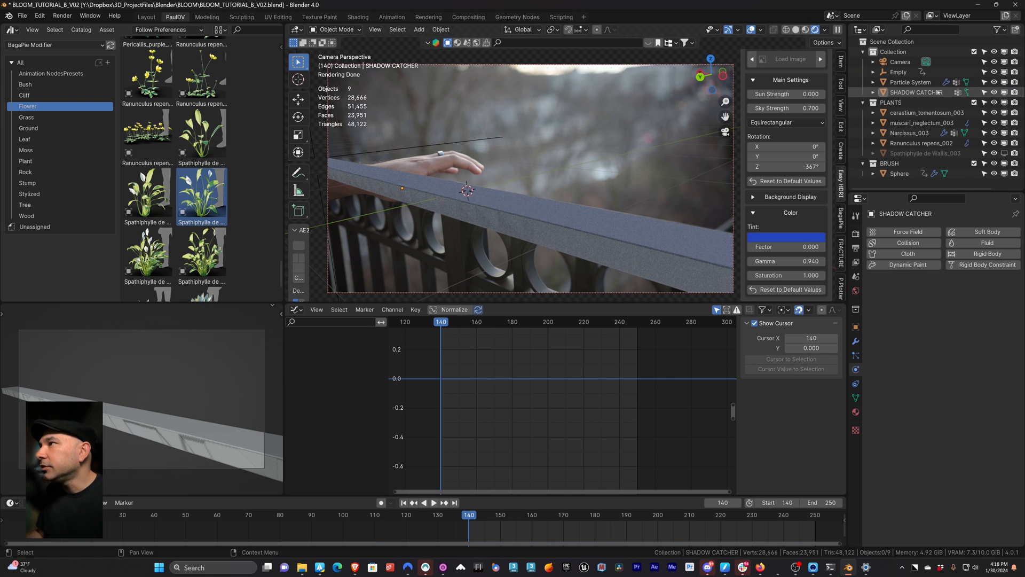
Hide the SHADOW CATCHER in the viewport and select the Particle System.
click(938, 92)
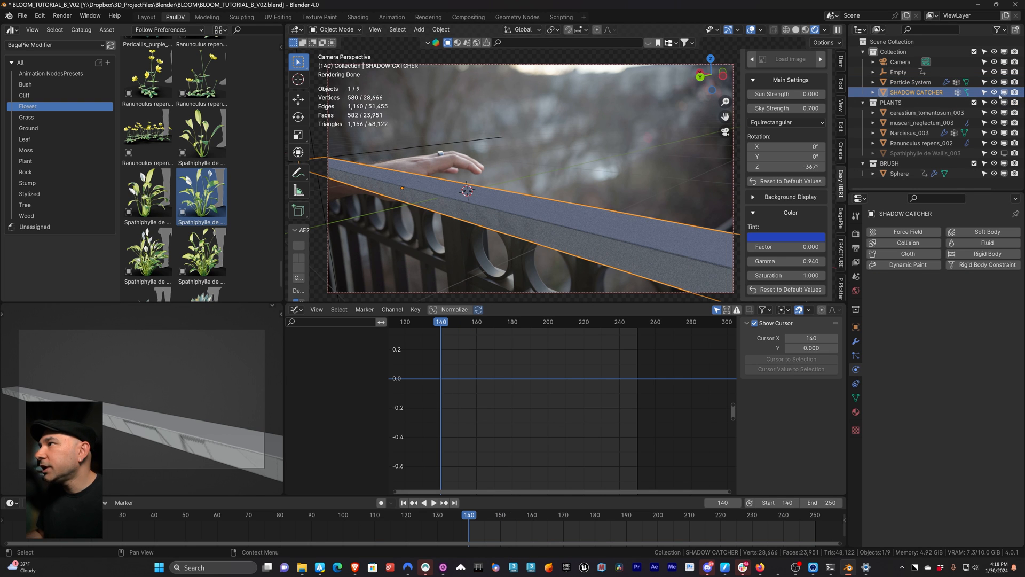
click(994, 92)
click(924, 82)
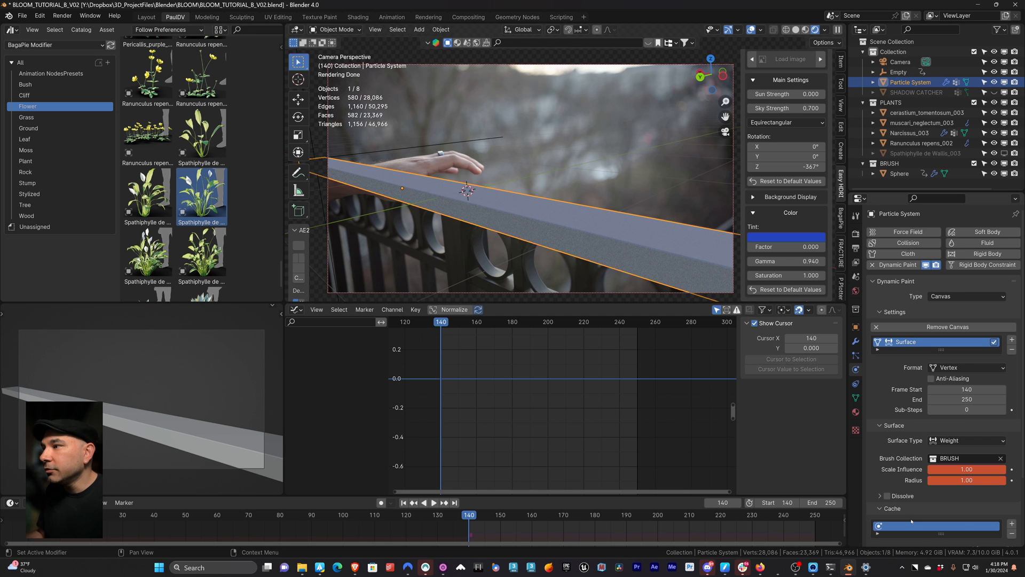
key(ctrl+z)
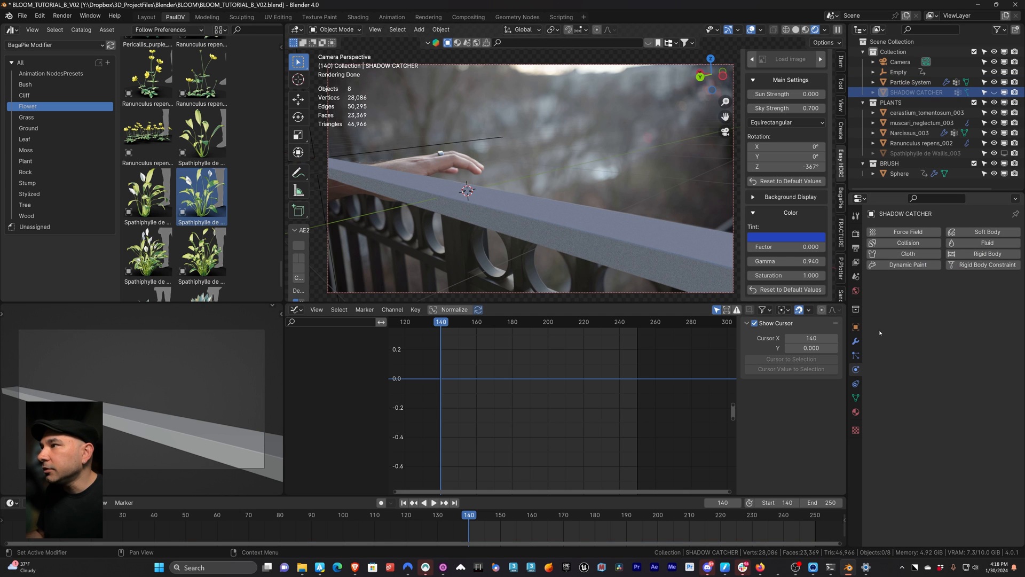
click(911, 82)
Switch the Particle System to Weight Paint mode and play the animation to check the painted weights.
scroll(903, 341, down, 4)
key(ctrl+Tab)
key(space)
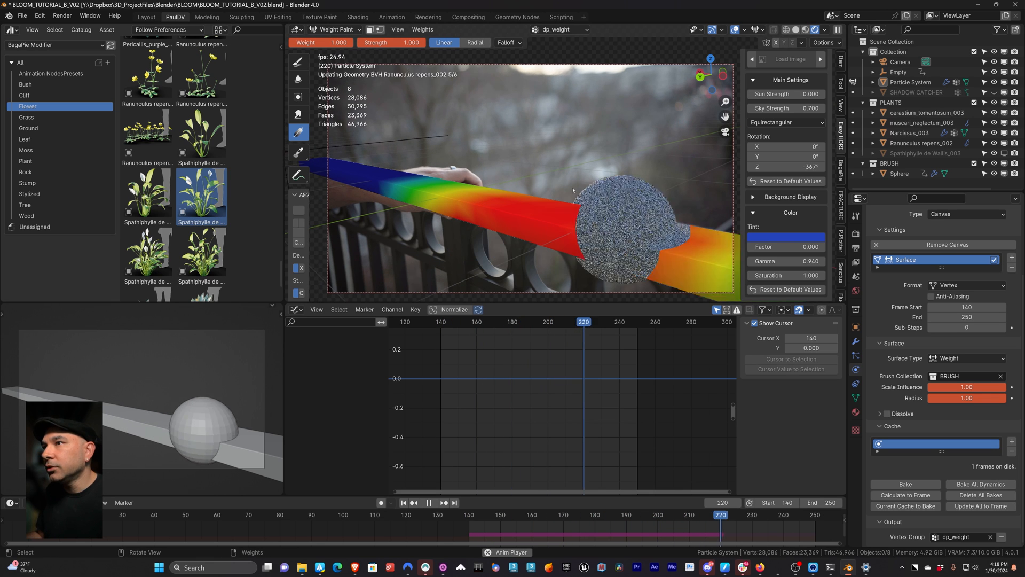
key(space)
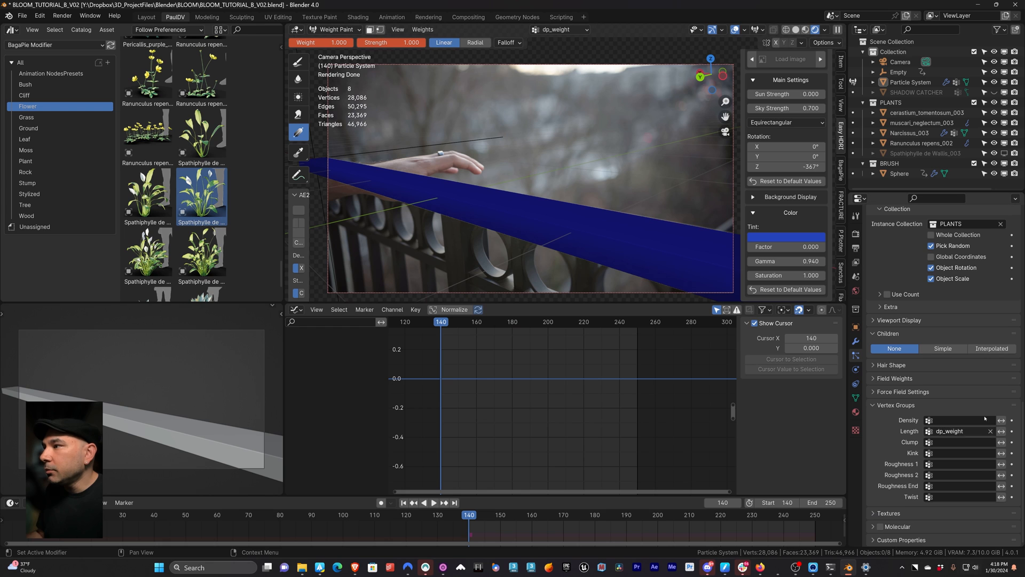
Reassign dp_weight as the particle Length vertex group and replay the animation from frame 140.
click(973, 431)
click(956, 445)
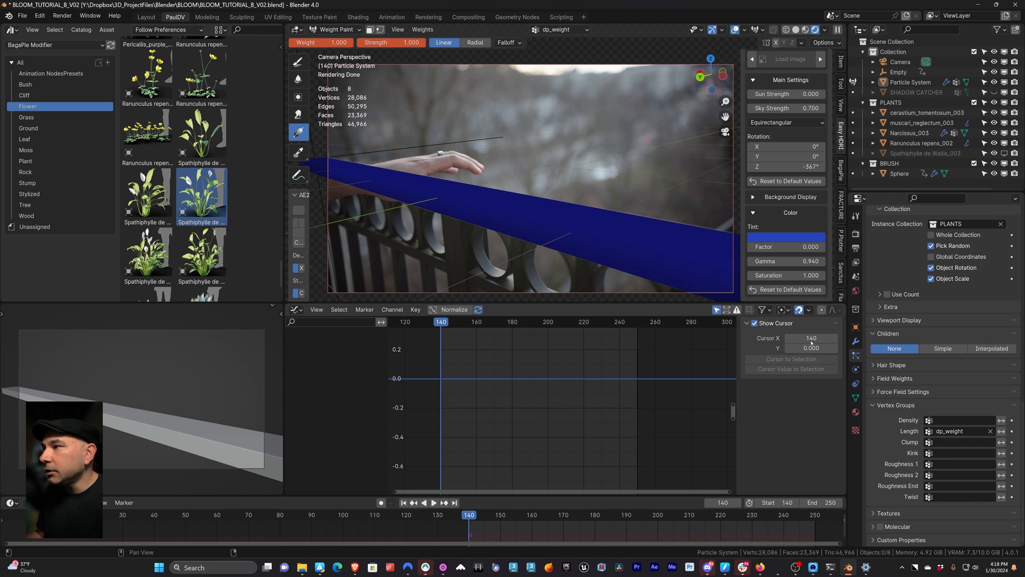
key(space)
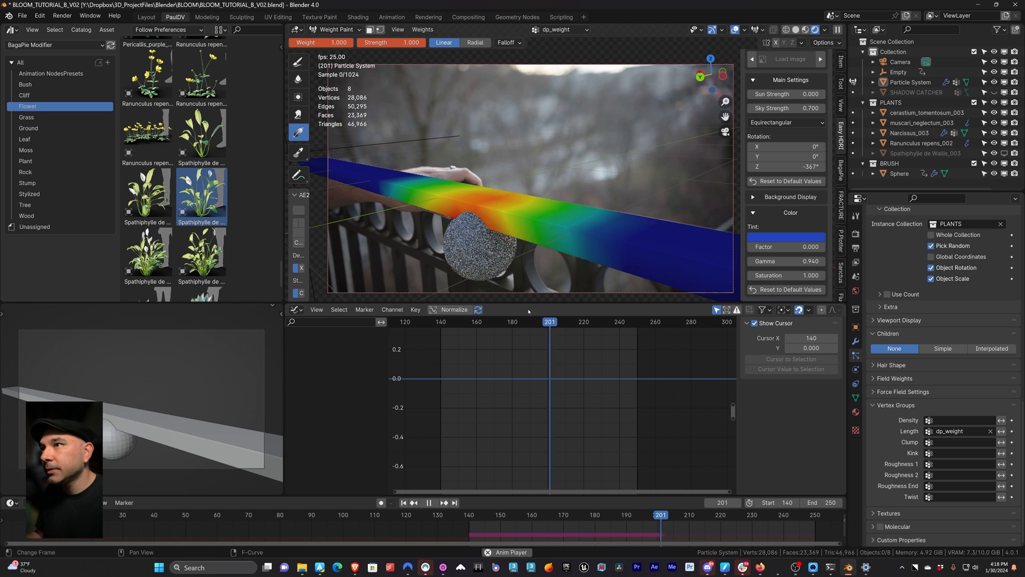
Stop playback and return the Particle System from Weight Paint to Object Mode.
key(space)
click(336, 29)
click(333, 40)
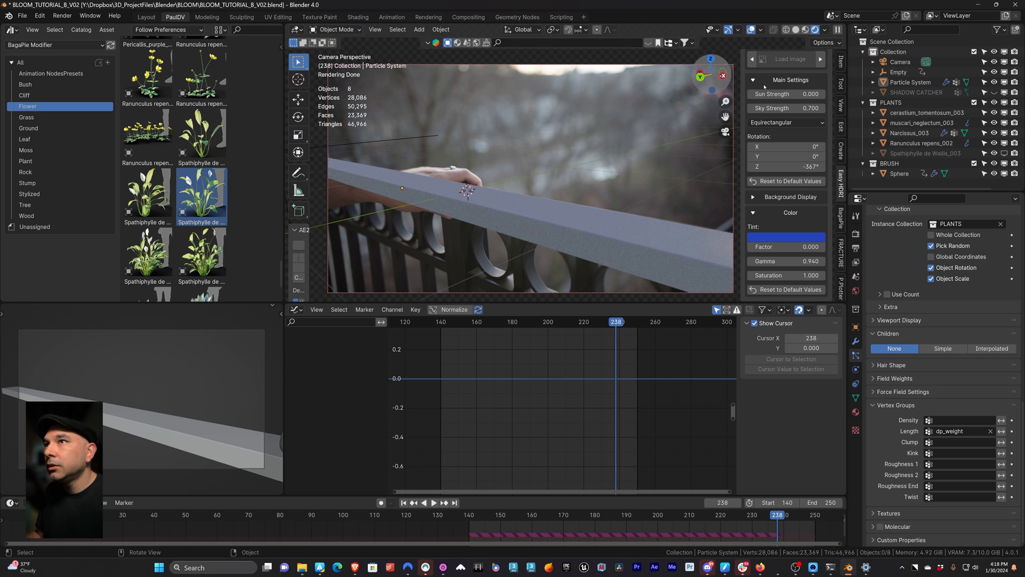
Select the Particle System and play the animation to check how the flowers grow behind the moving sphere.
click(910, 82)
scroll(895, 341, up, 10)
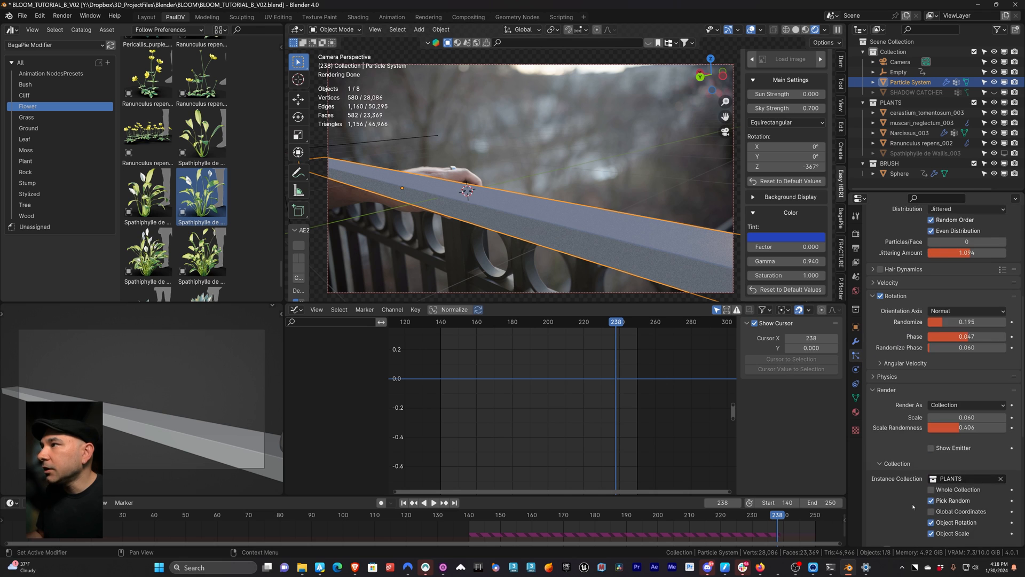
scroll(918, 223, up, 8)
click(545, 271)
key(space)
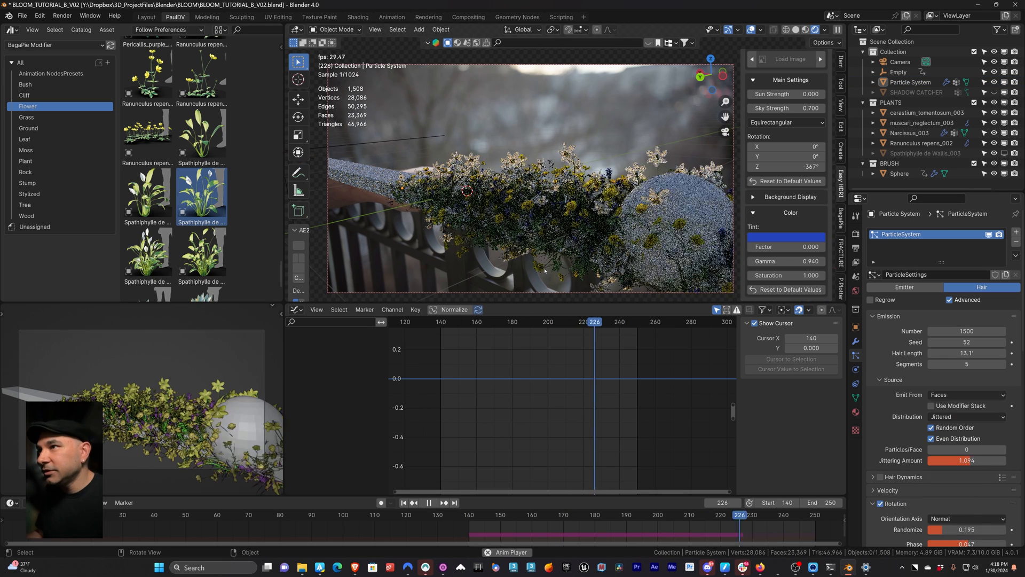
key(space)
key(space)
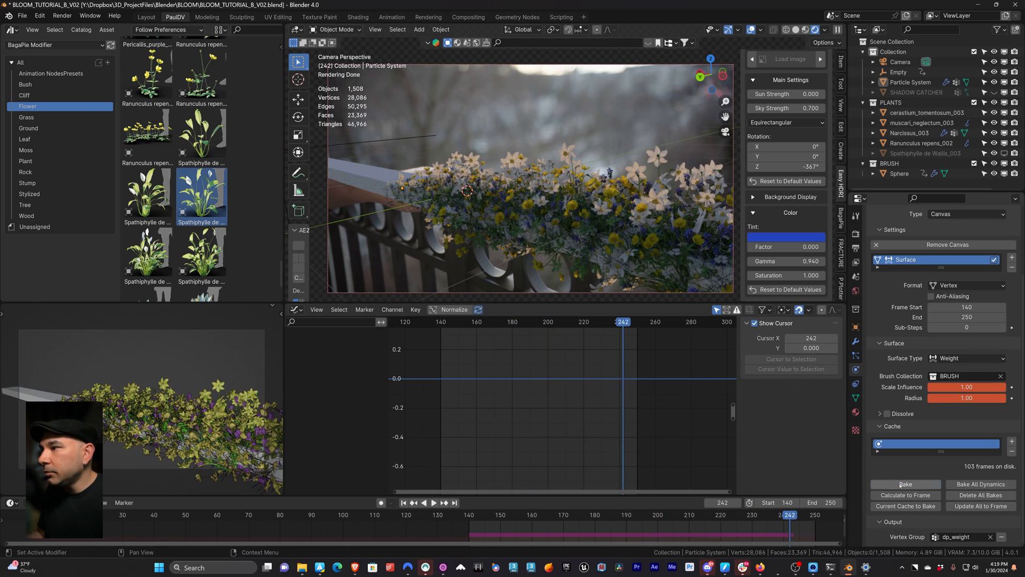
Bake the Dynamic Paint canvas cache for frames 140 to 250 and replay the flower growth from frame 140.
click(906, 485)
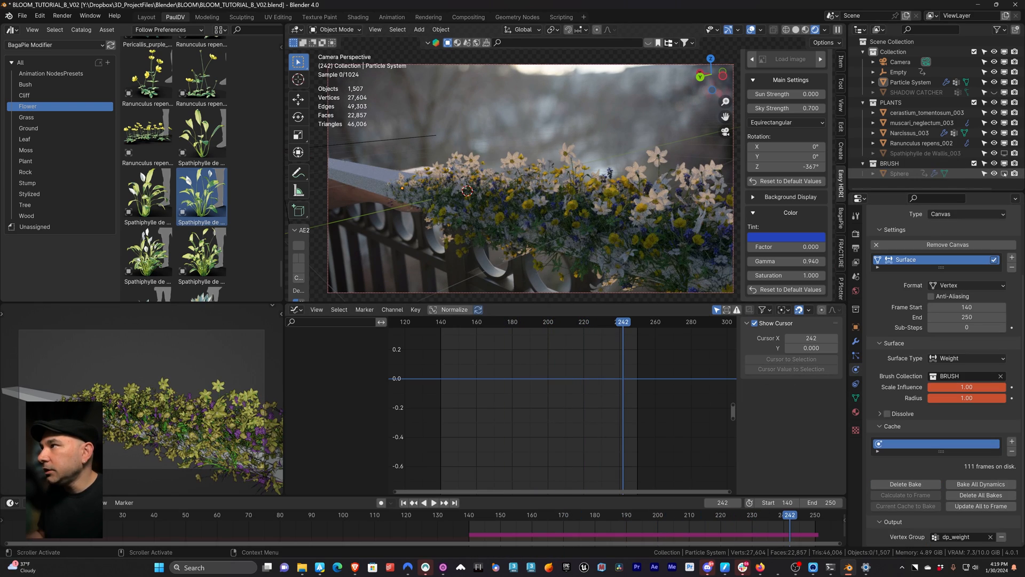
click(441, 322)
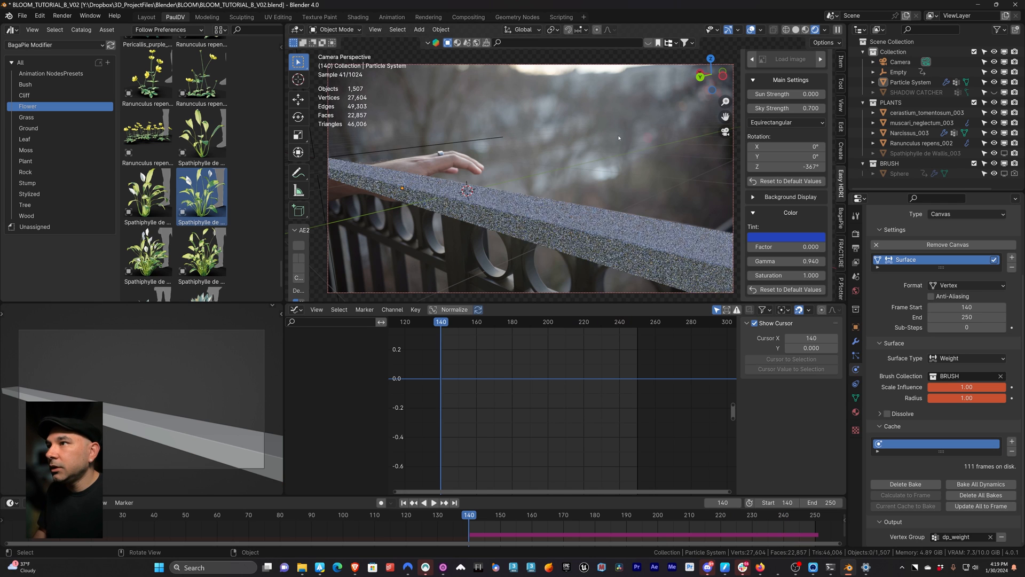
click(856, 356)
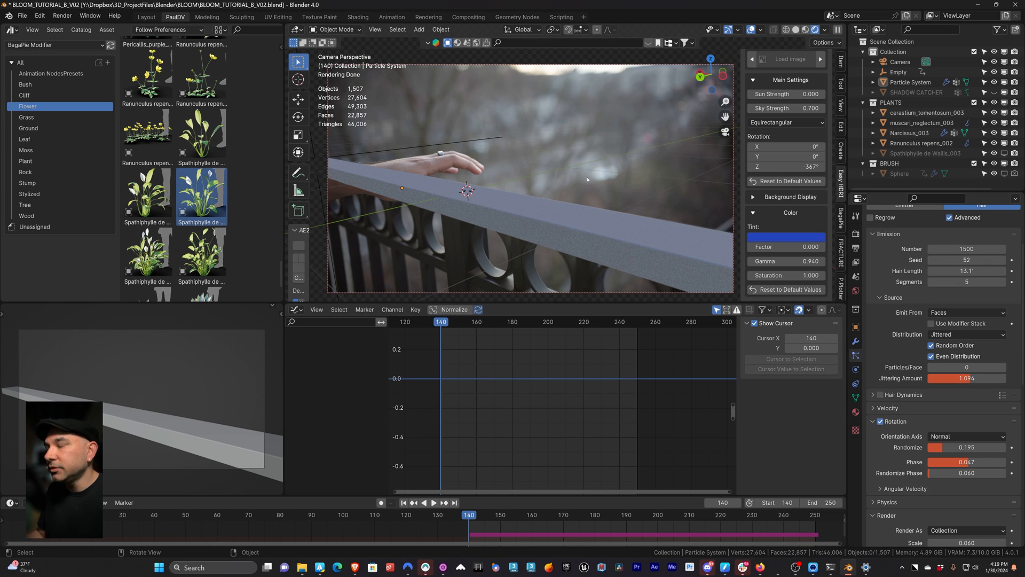
key(space)
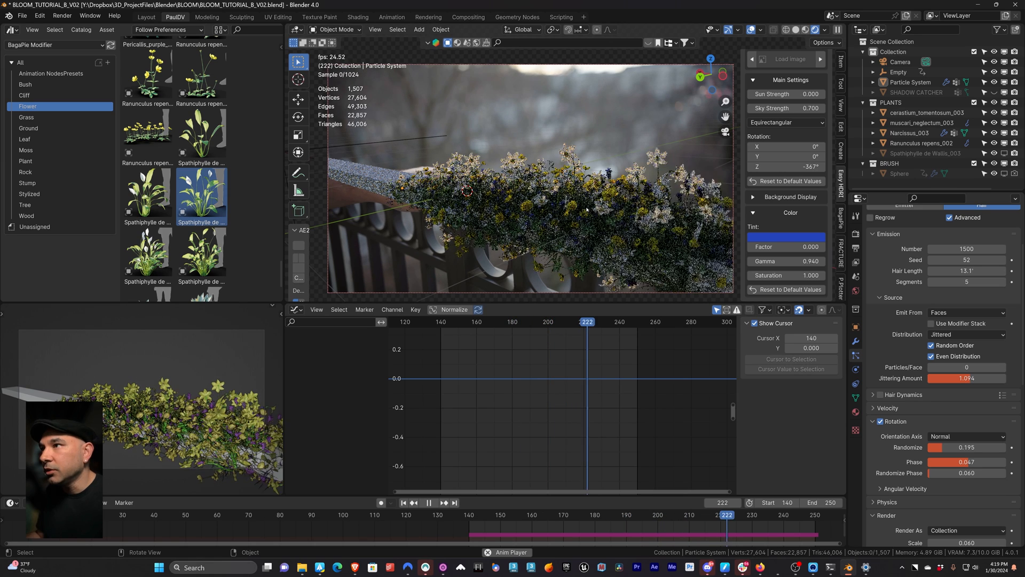
key(space)
Start a test render of frame 206 and close it after previewing the plants.
key(F12)
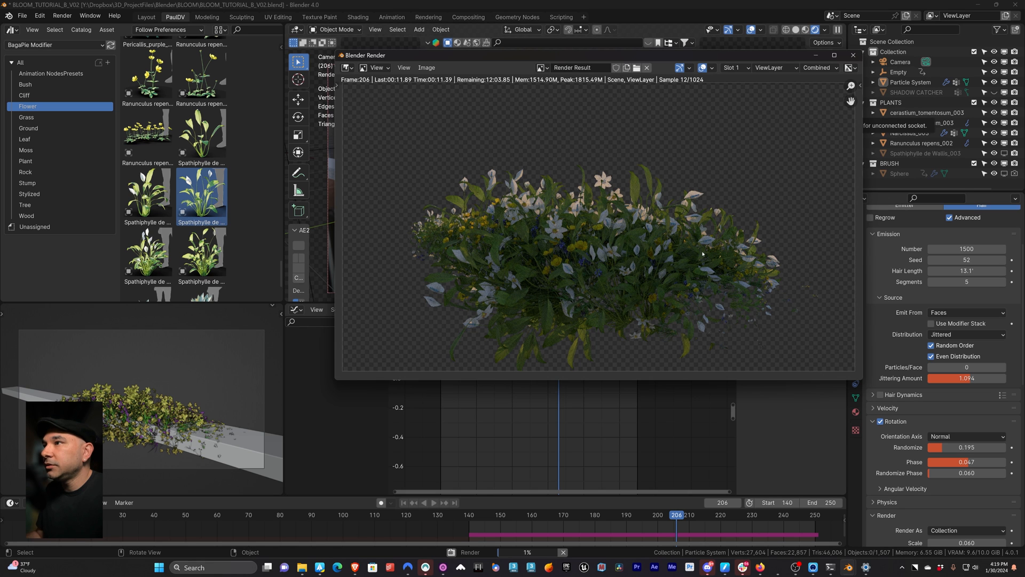
key(Escape)
key(Escape)
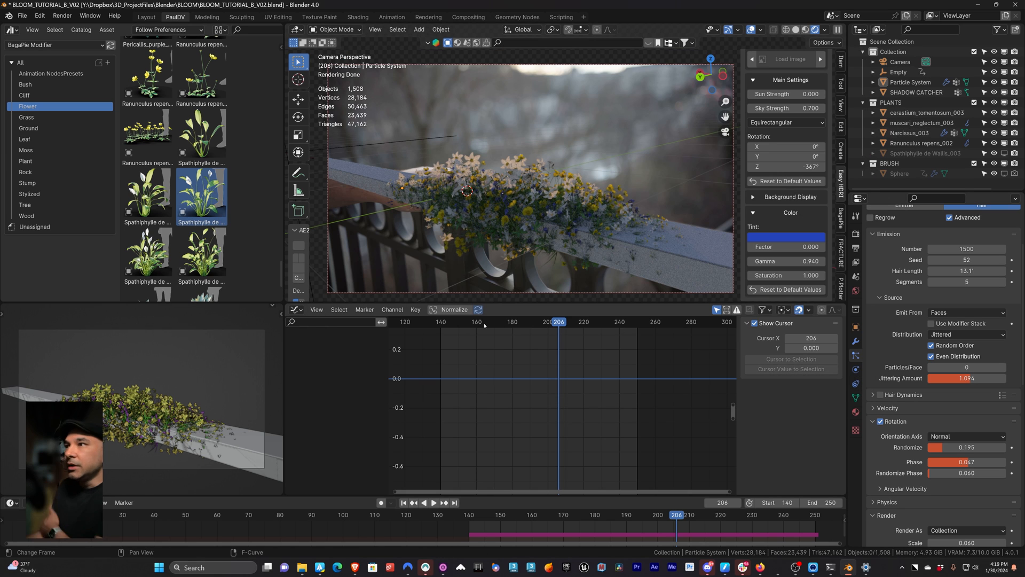
Advance frame by frame to 209 and play the animation to examine how the blooms spread along the railing.
key(Right)
key(Right)
key(Right)
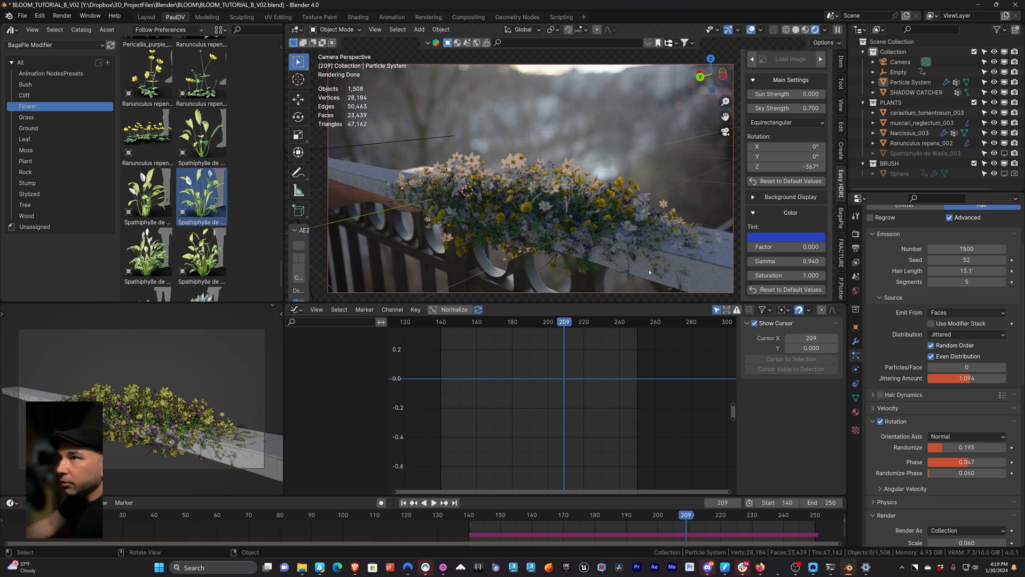
key(space)
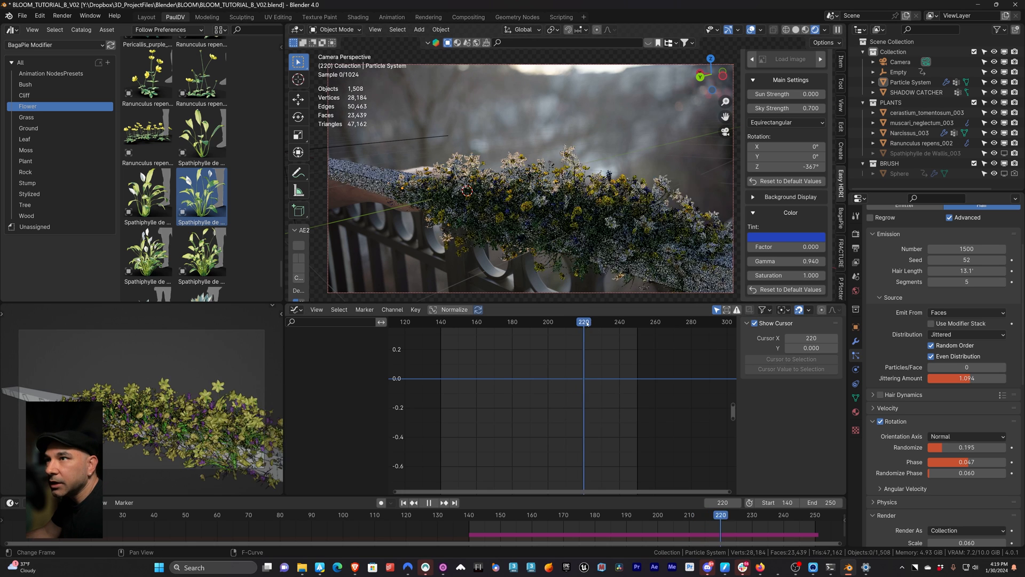
key(space)
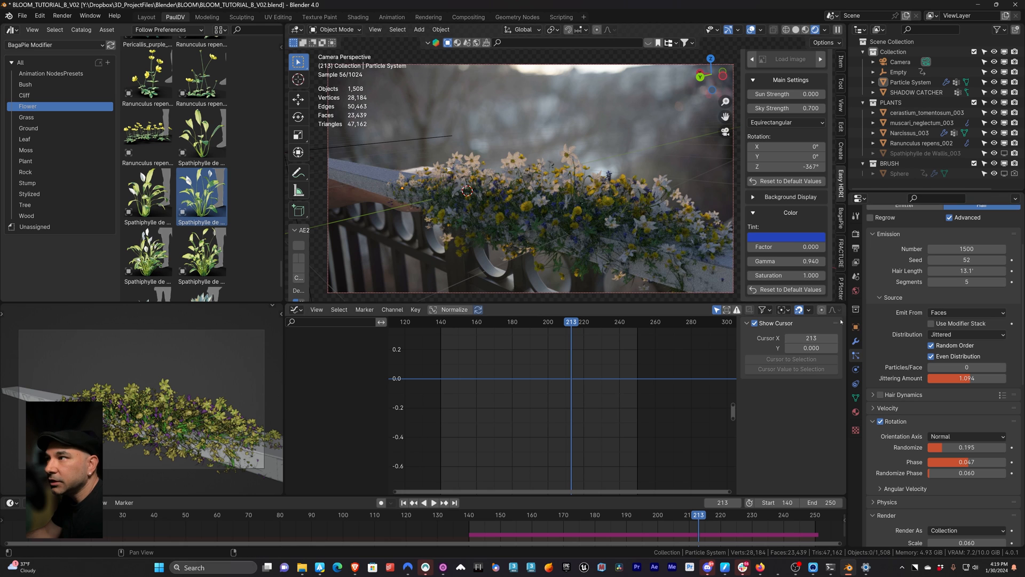
Select the Camera and collapse its Background Images settings to view the Depth of Field options.
click(431, 293)
click(888, 292)
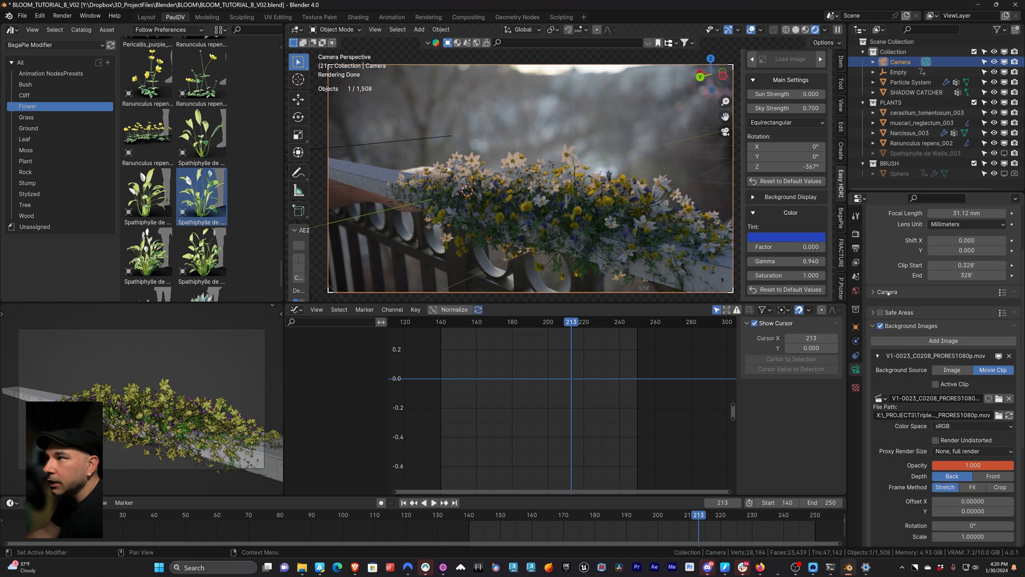
click(872, 321)
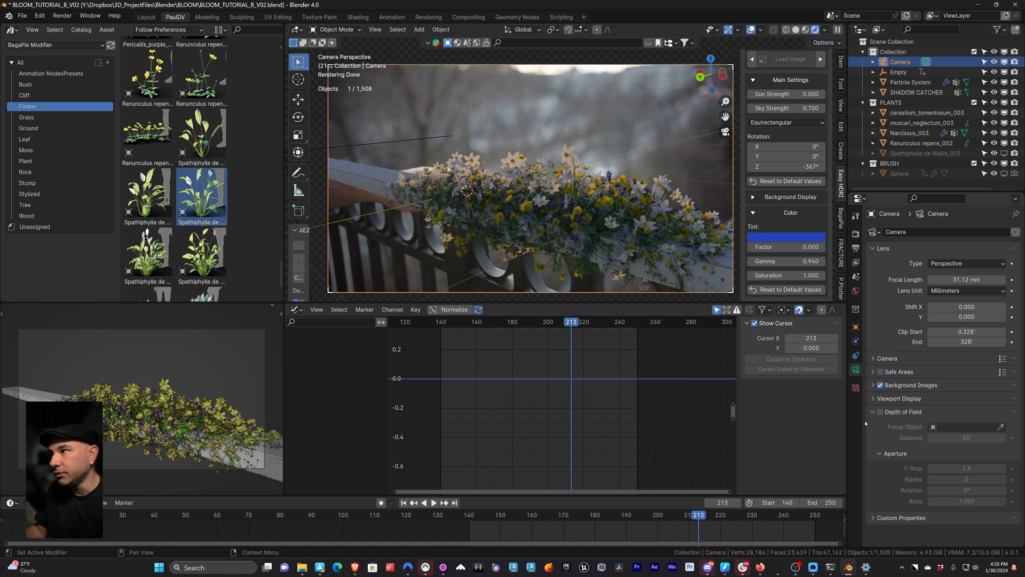
Enable Motion Blur with a 0.50 shutter in the render settings and render frame 206.
click(856, 234)
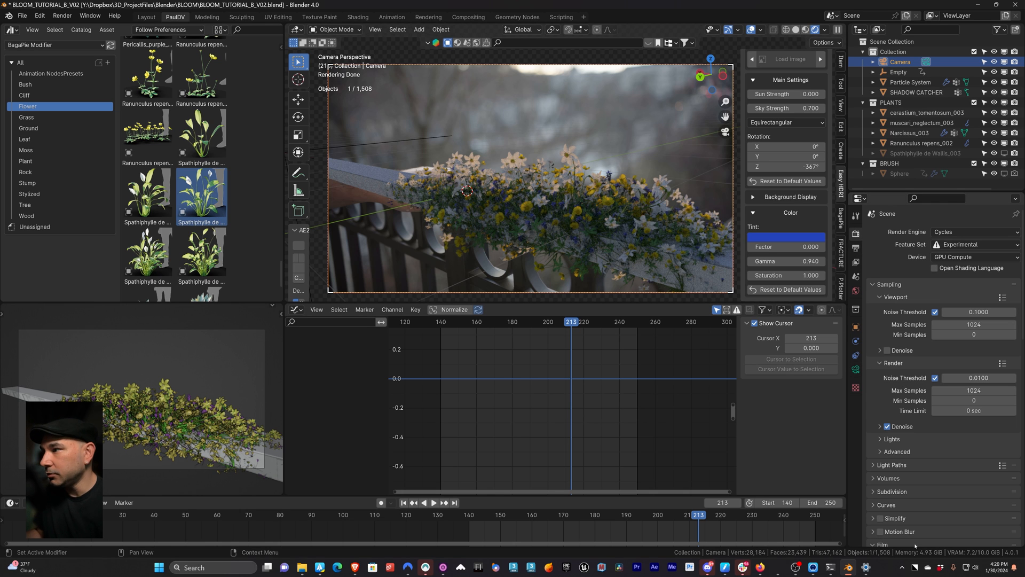
scroll(915, 546, down, 4)
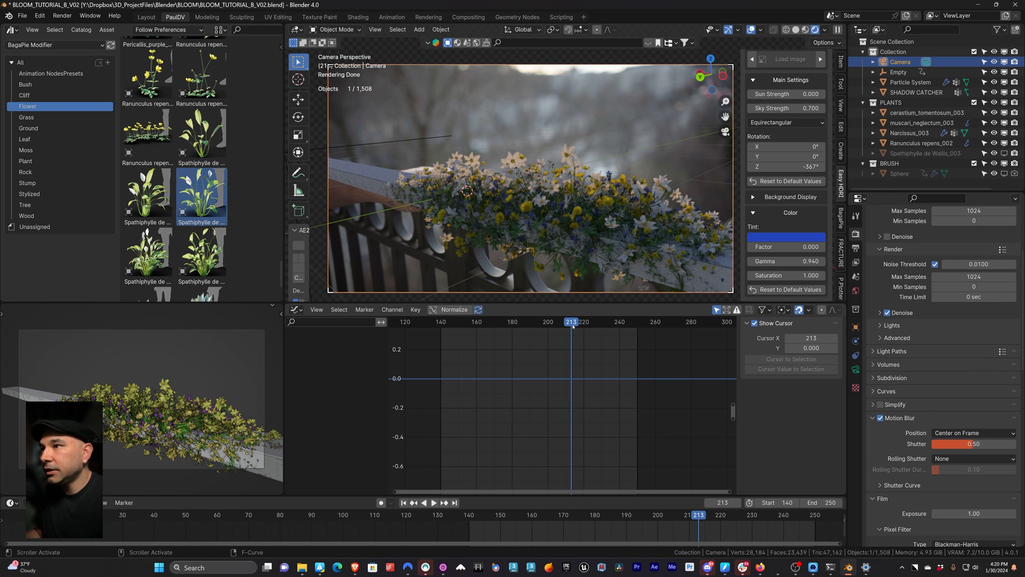
drag(573, 323, 559, 323)
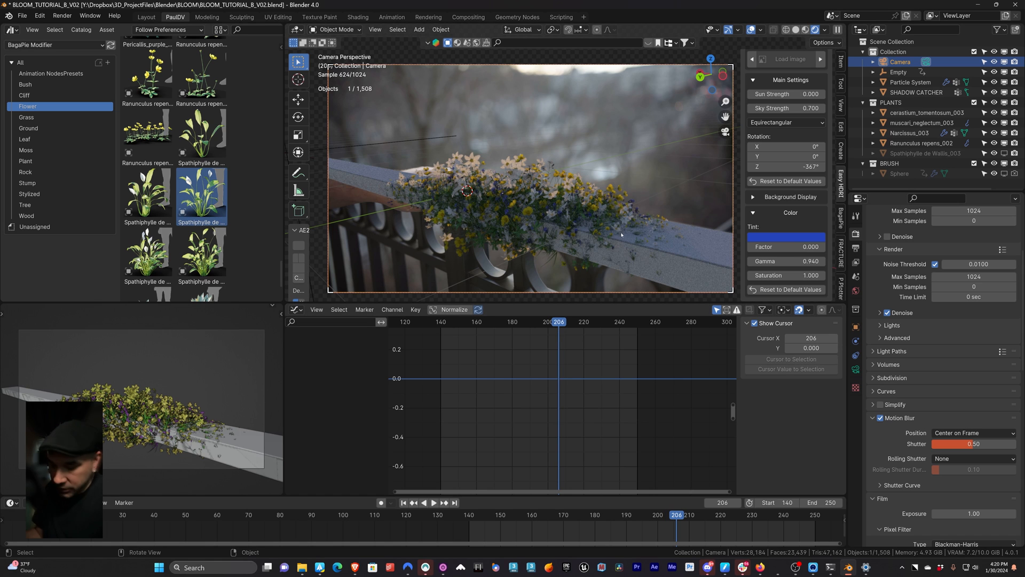
key(F12)
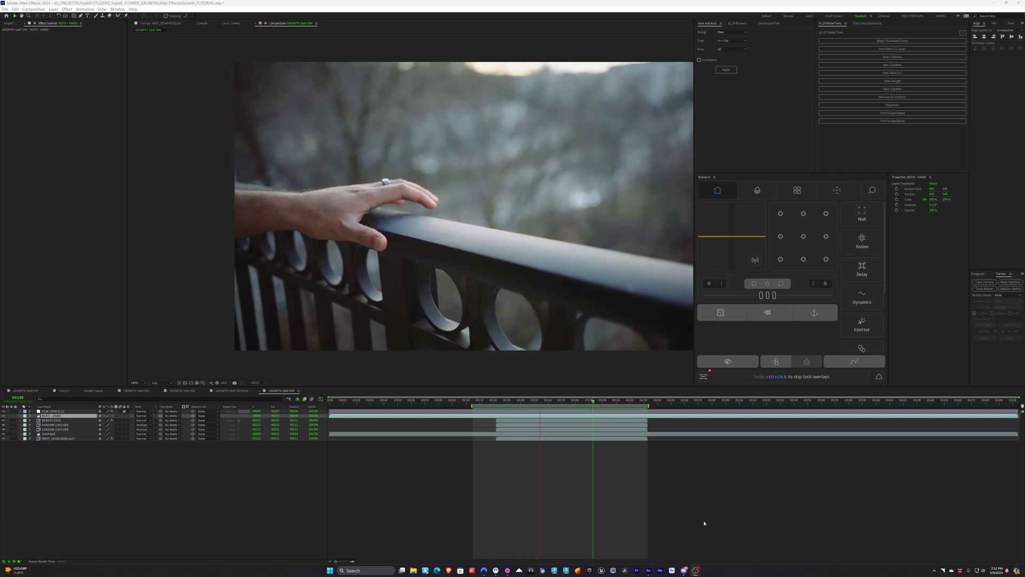
In the After Effects growth composition, reveal the ROTO - HAND layer's mask and change its outline colour to red.
click(548, 403)
drag(548, 403, 543, 404)
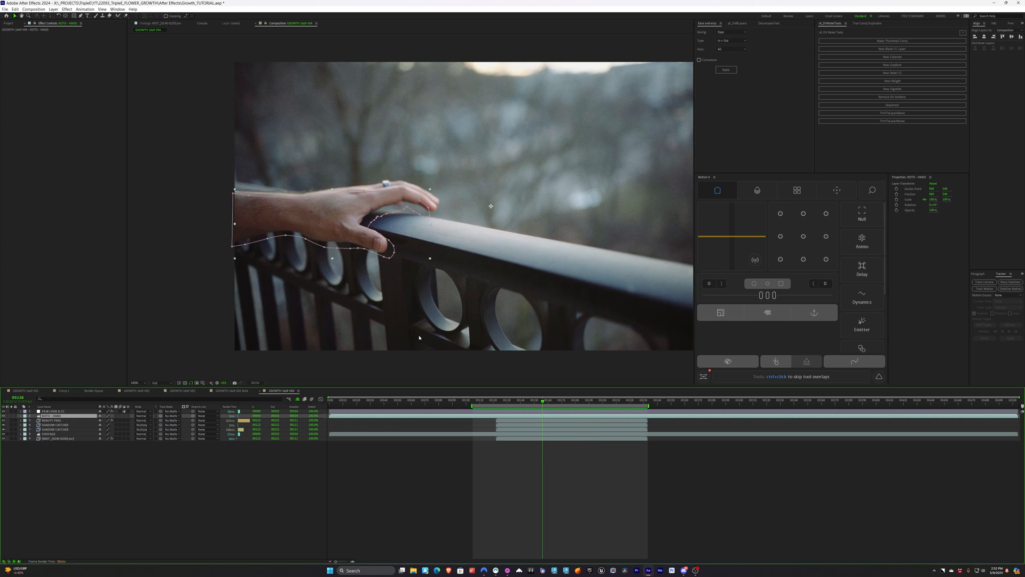
key(m)
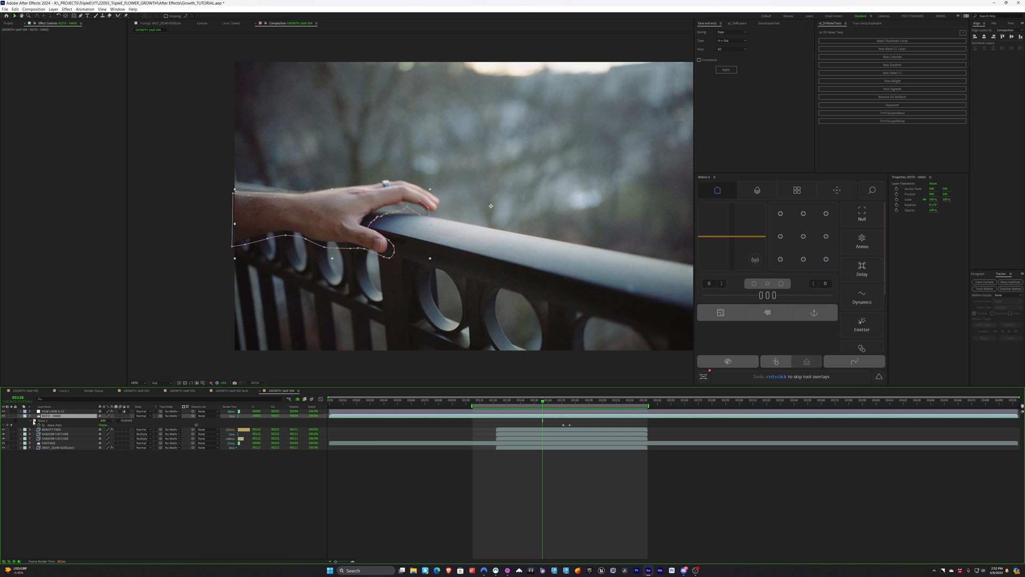
click(35, 421)
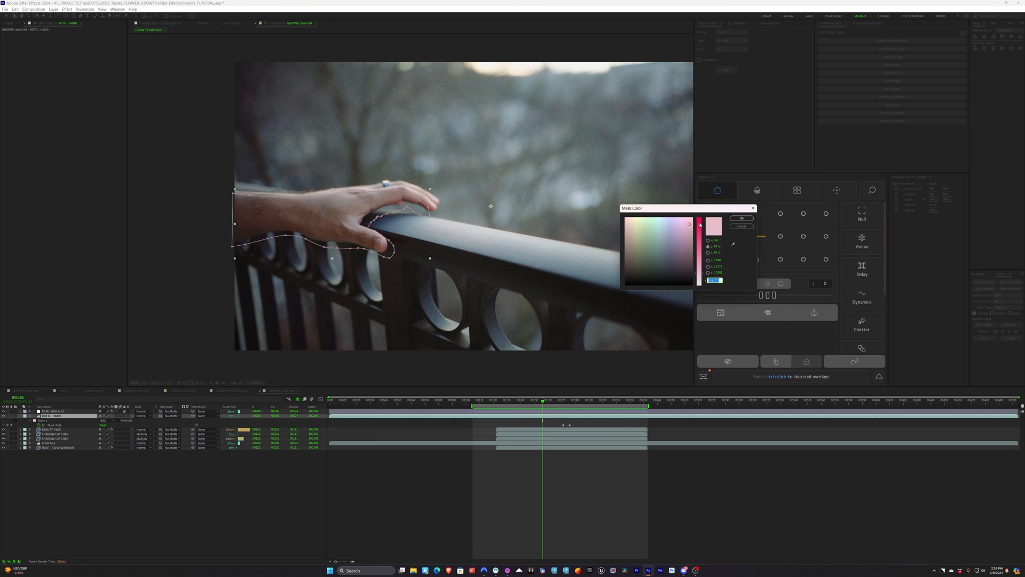
click(700, 220)
click(742, 218)
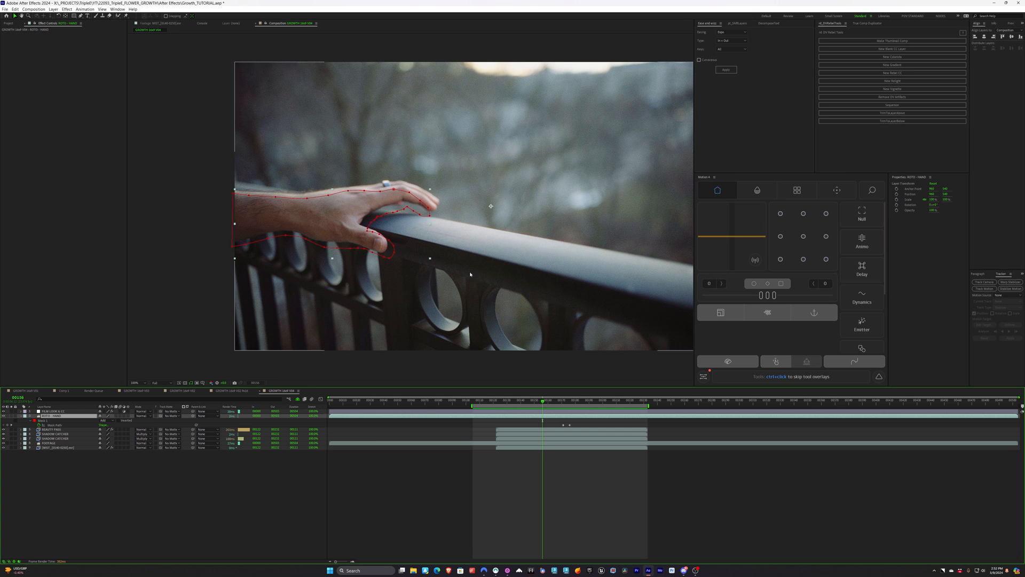
Trim the start of the ROTO - HAND layer to where the hand rests on the railing and preview the flowers appearing.
drag(508, 402, 556, 413)
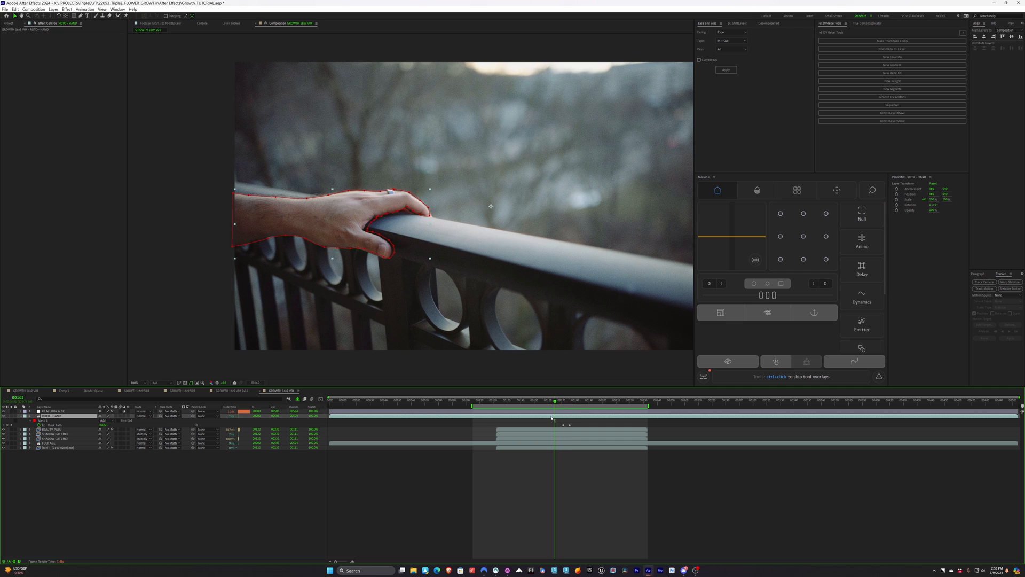
key(alt+bracketleft)
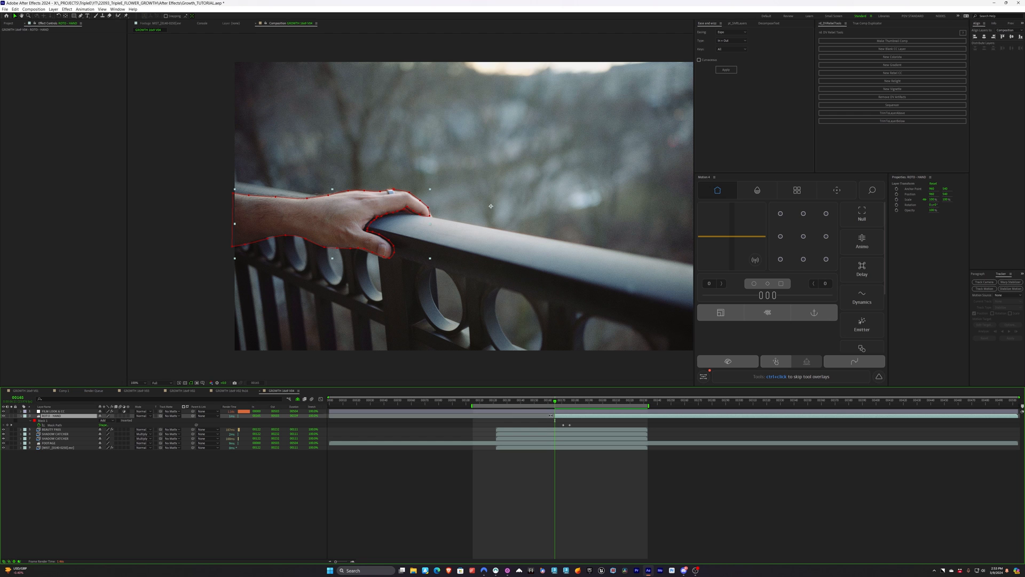
mouse_move(554, 403)
mouse_down()
mouse_move(541, 404)
mouse_move(557, 404)
mouse_up()
key(space)
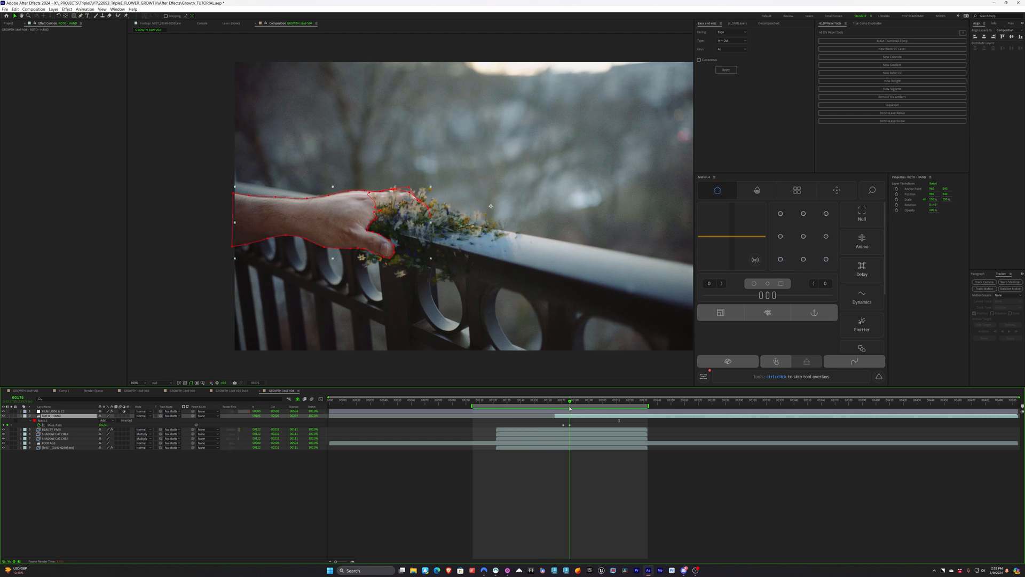
Examine the hand mask up close with and without its outline across the frames where the flowers emerge.
scroll(397, 202, up, 2)
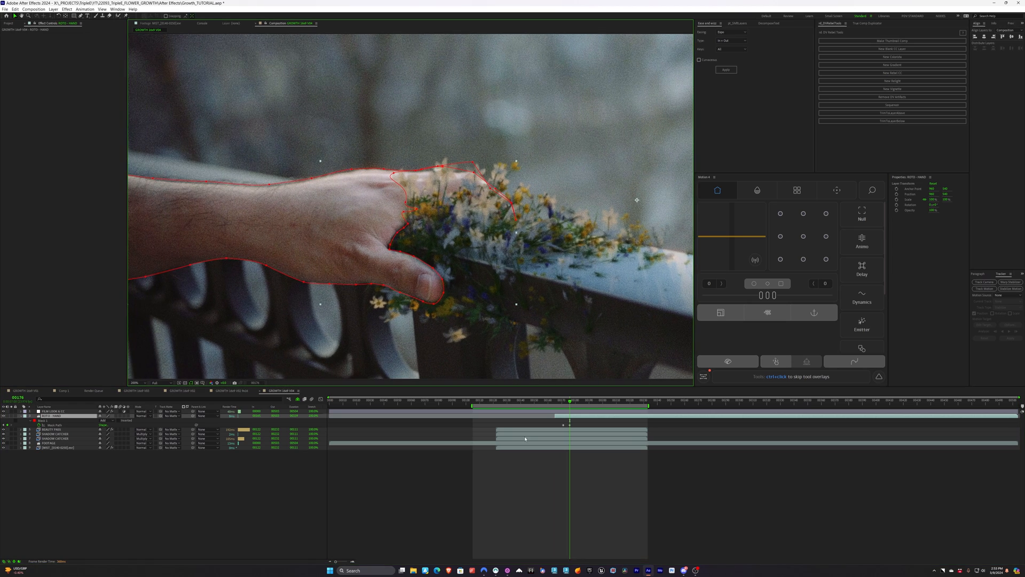
mouse_move(569, 401)
mouse_down()
mouse_move(583, 413)
mouse_move(566, 418)
mouse_up()
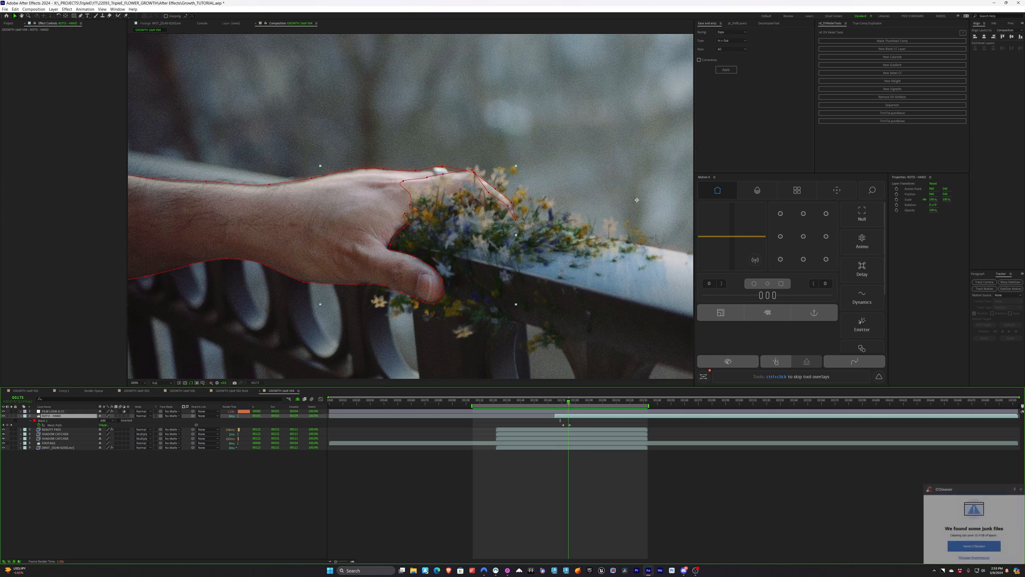
drag(569, 402, 561, 407)
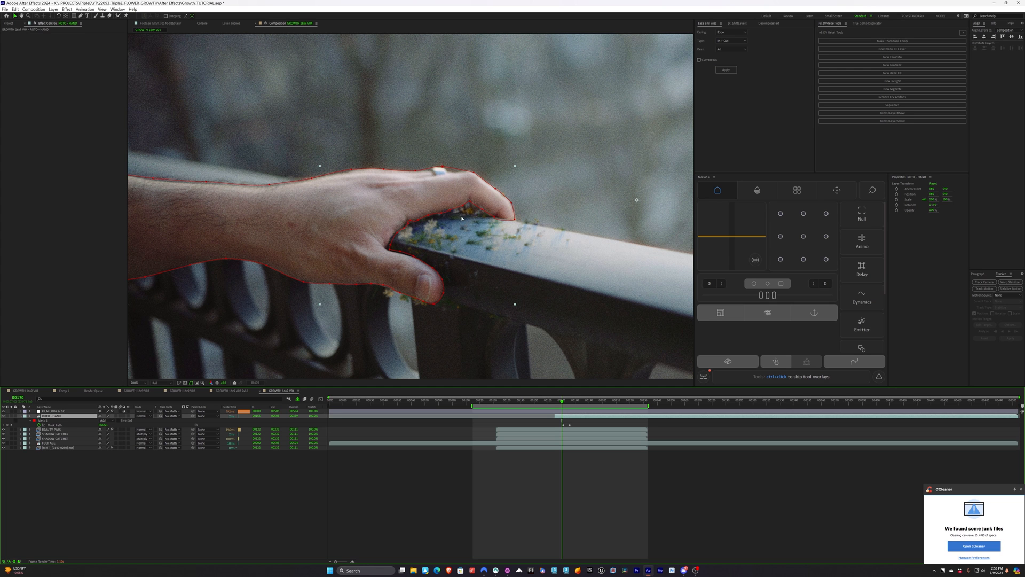
key(ctrl+shift+h)
drag(562, 401, 562, 402)
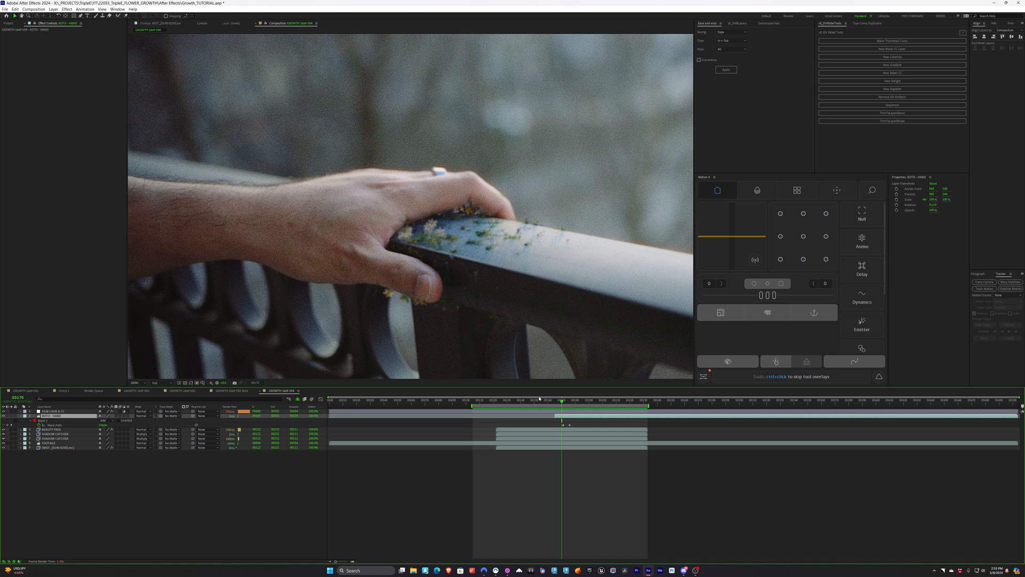
drag(562, 402, 571, 404)
Inspect the mask path around the fingers and thumb while scrubbing through the flowers growing over the hand.
key(comma)
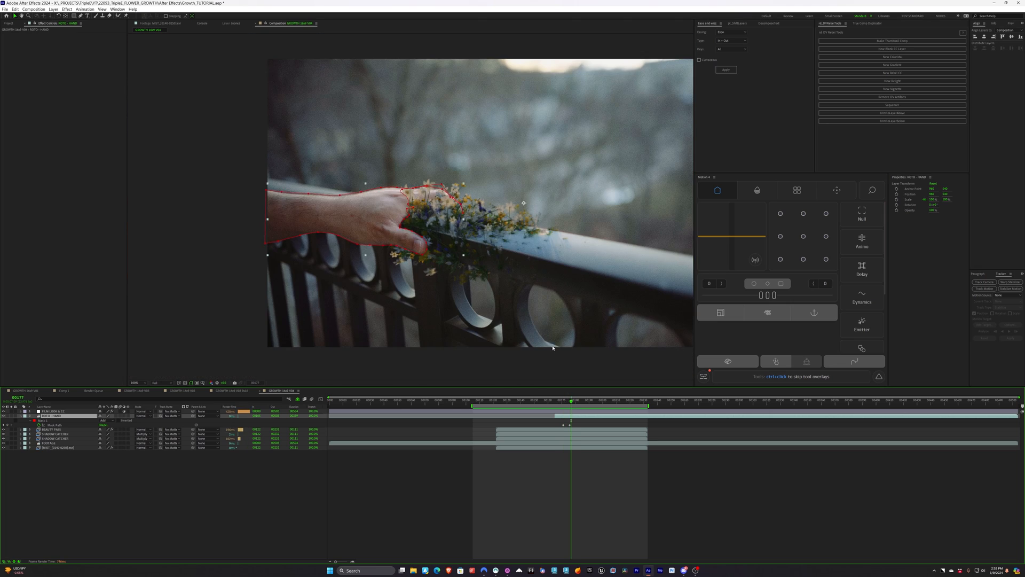
key(period)
key(period)
key(period)
key(comma)
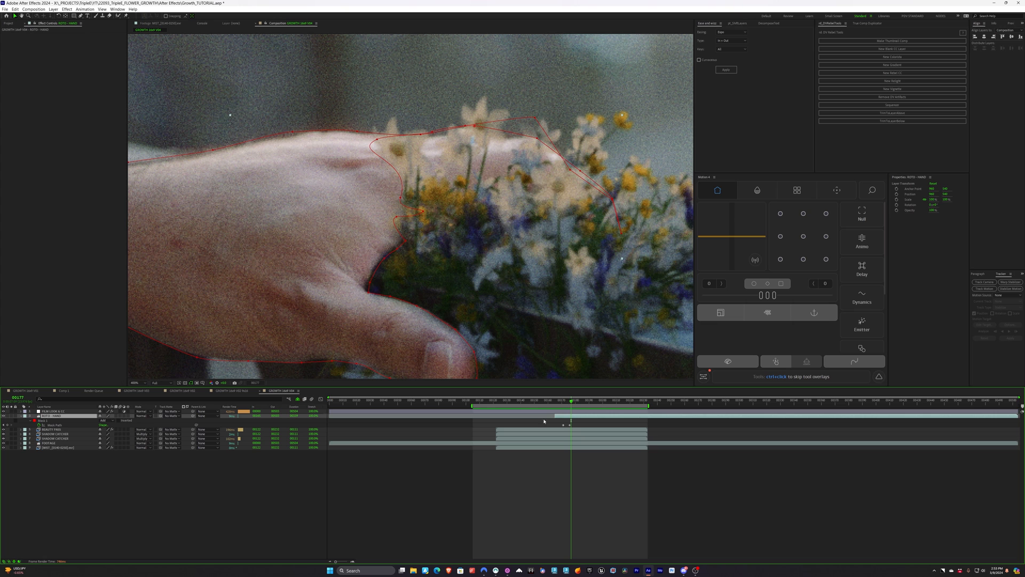
mouse_move(566, 398)
mouse_down()
mouse_move(560, 410)
mouse_move(578, 411)
mouse_up()
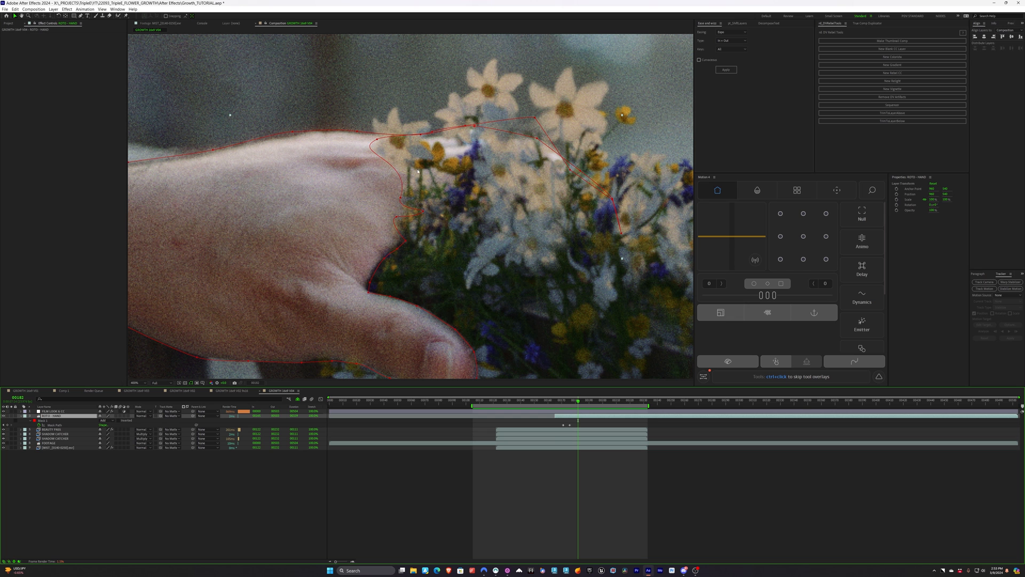
Deselect everything and toggle the ROTO - HAND layer's visibility off and on to compare the composite.
key(ctrl+shift+a)
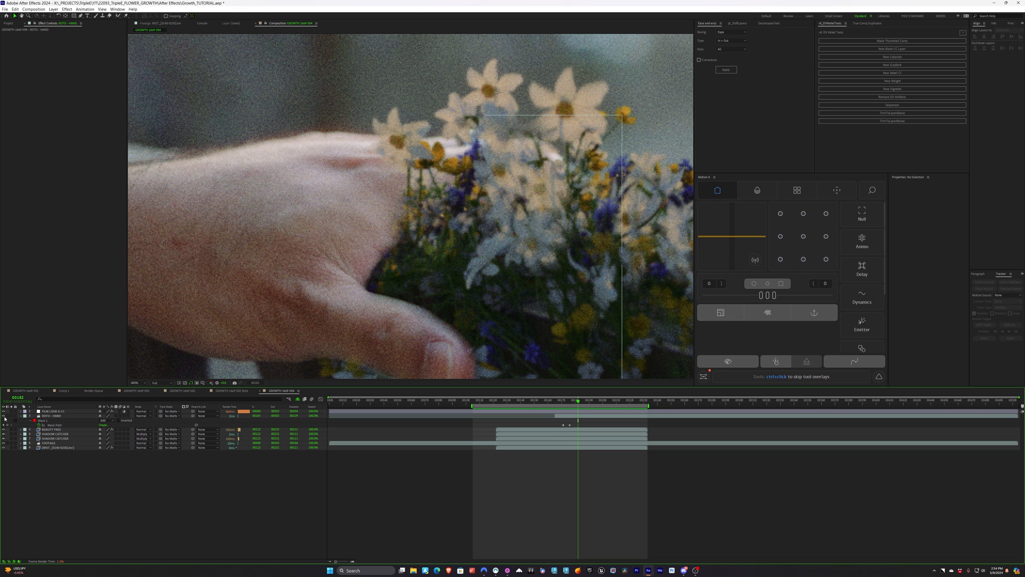
click(4, 416)
click(4, 416)
scroll(299, 227, down, 4)
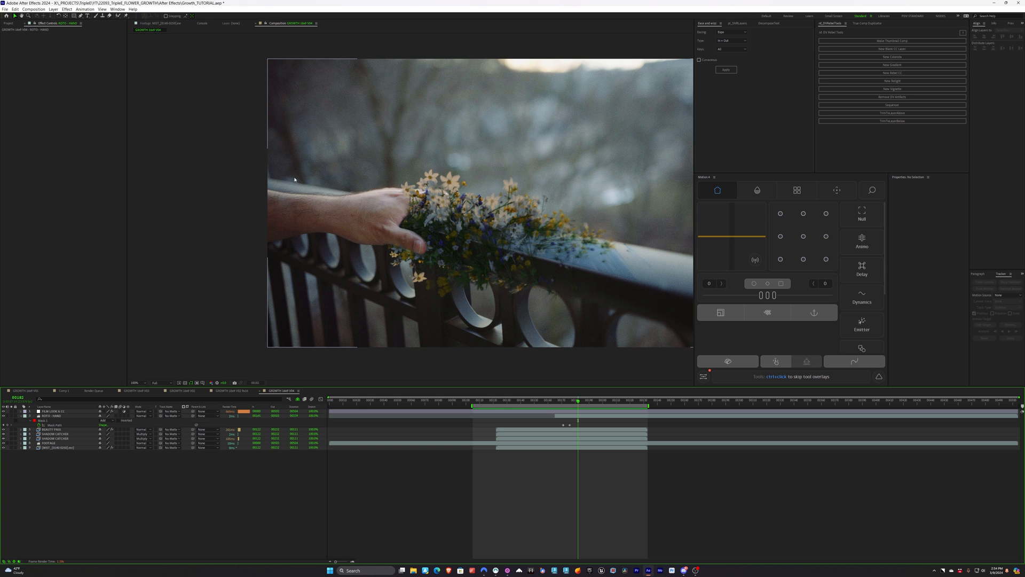
Examine the hand and flowers up close and compare the composite with the ROTO - HAND layer hidden and shown.
scroll(350, 189, up, 3)
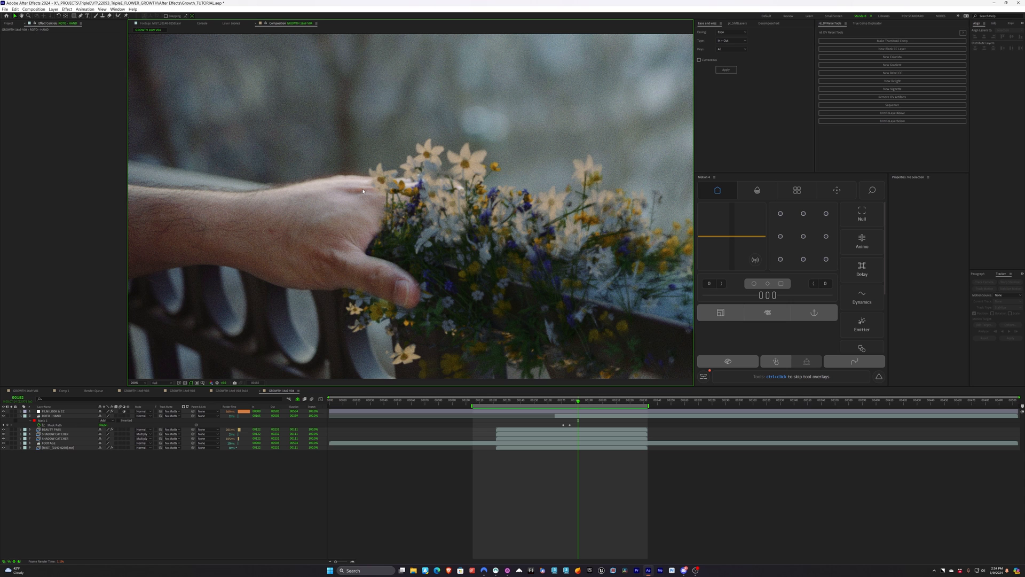
scroll(362, 190, down, 2)
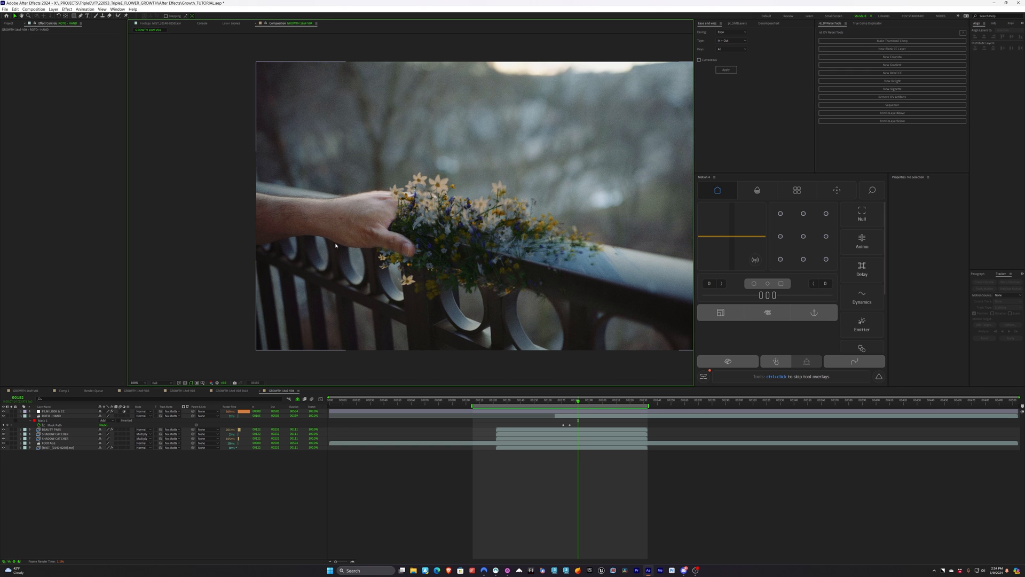
scroll(405, 231, up, 2)
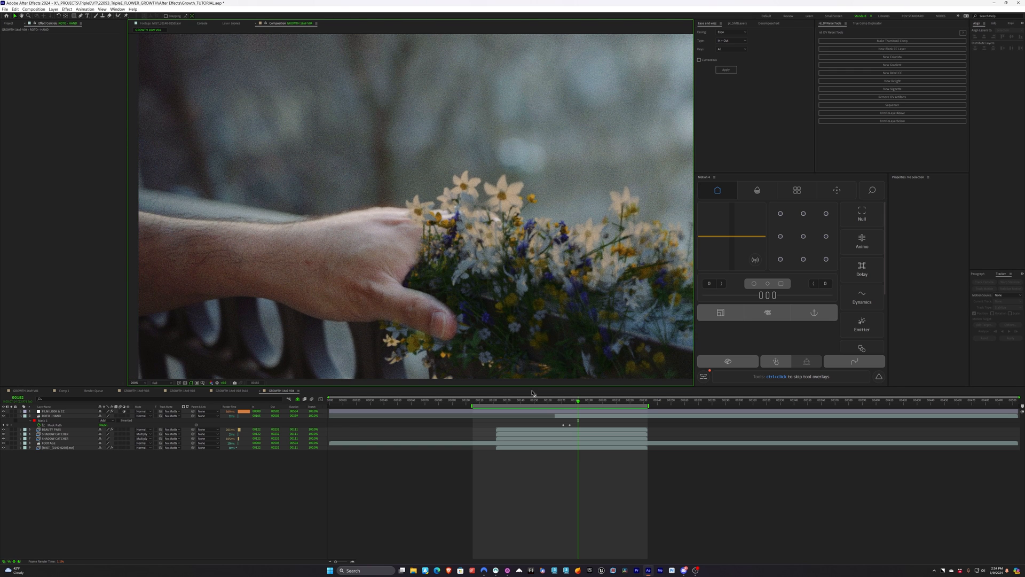
click(327, 252)
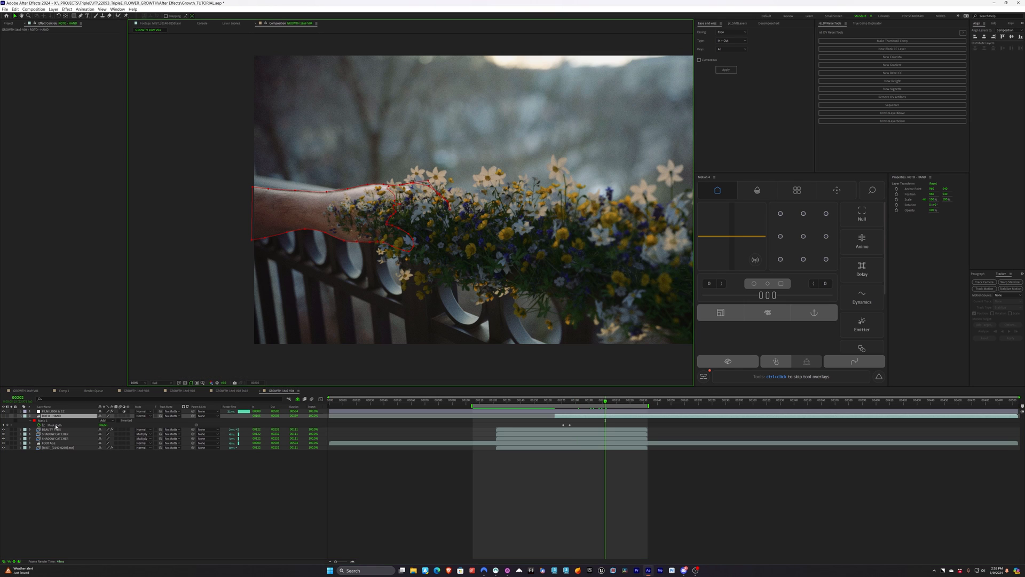
click(51, 416)
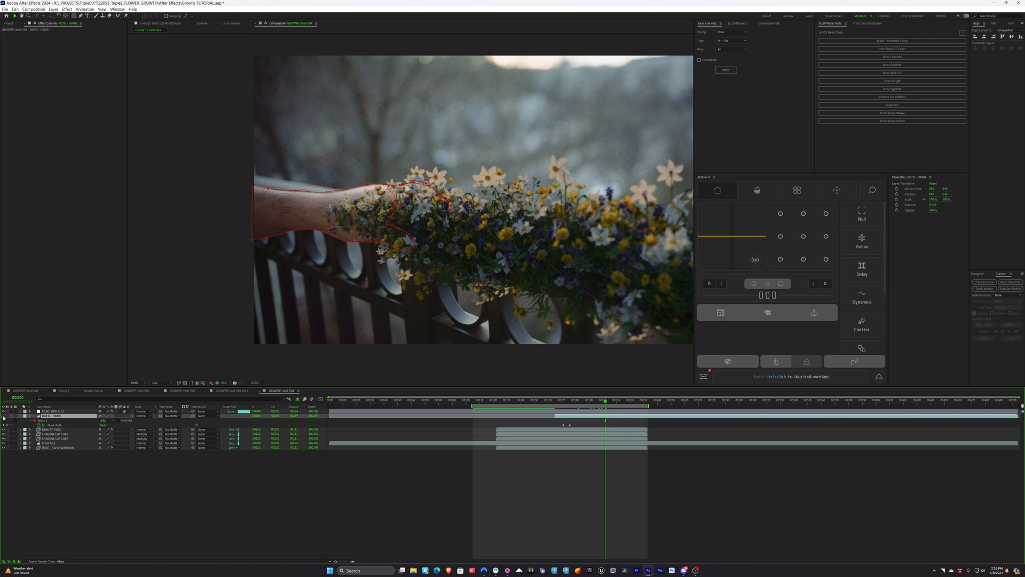
Try shifting the BEAUTY PASS and both SHADOW CATCHER layers along the railing away from the hand and preview the animation.
click(51, 429)
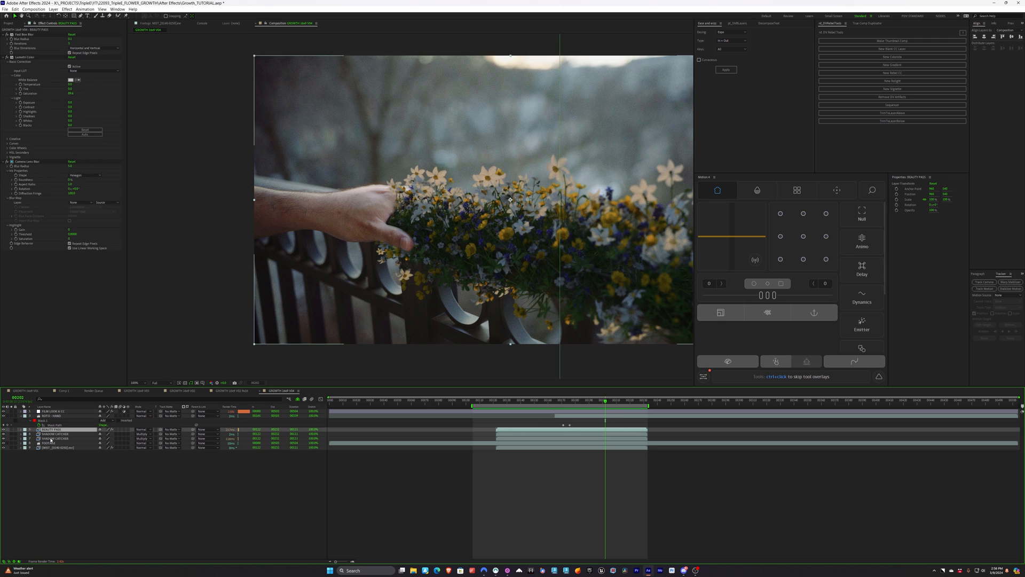
shift+click(50, 439)
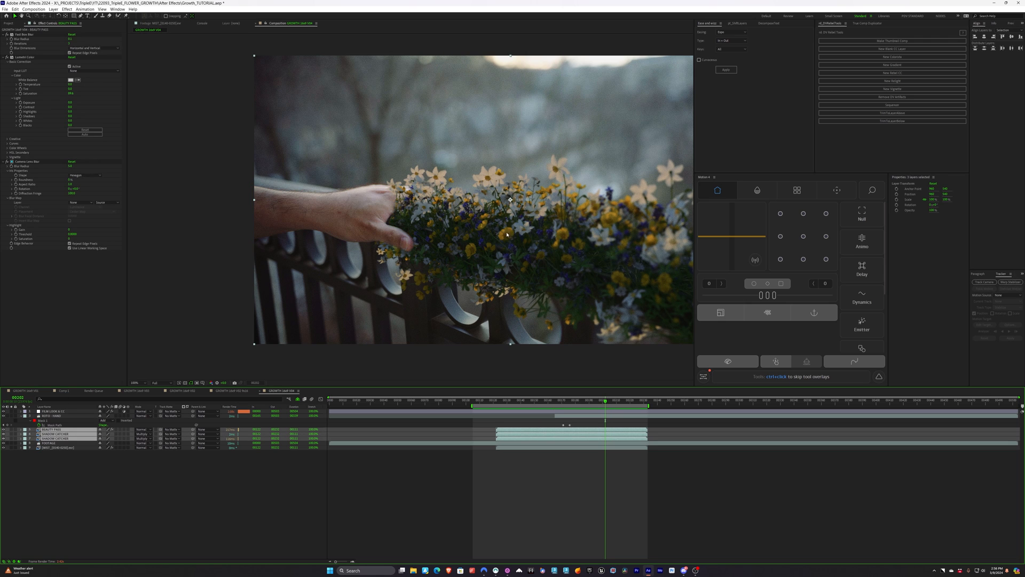
drag(481, 246, 515, 254)
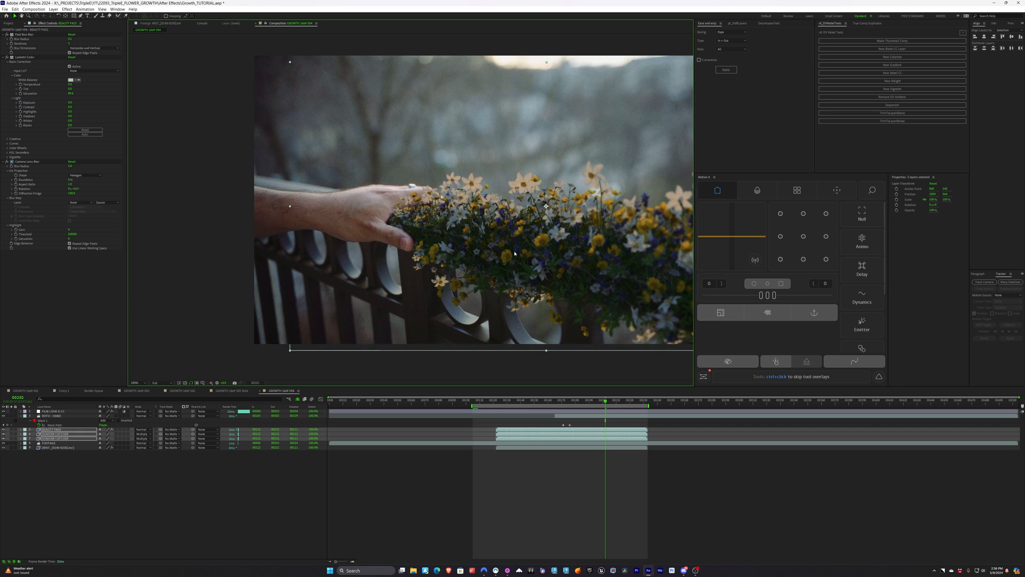
key(space)
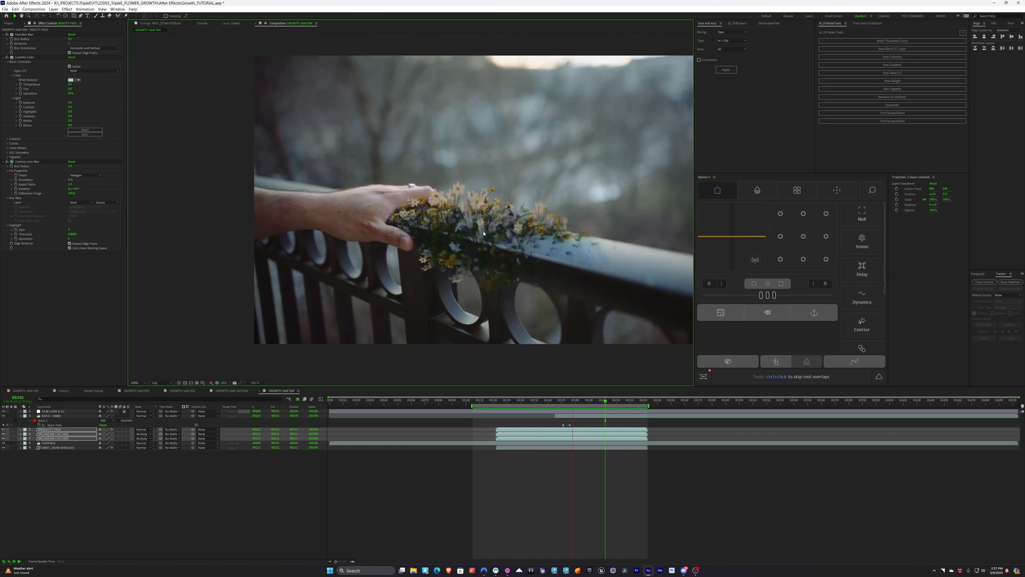
Go to a frame with the flowers fully grown, zoom in on them and hide the film look adjustment layer.
click(570, 419)
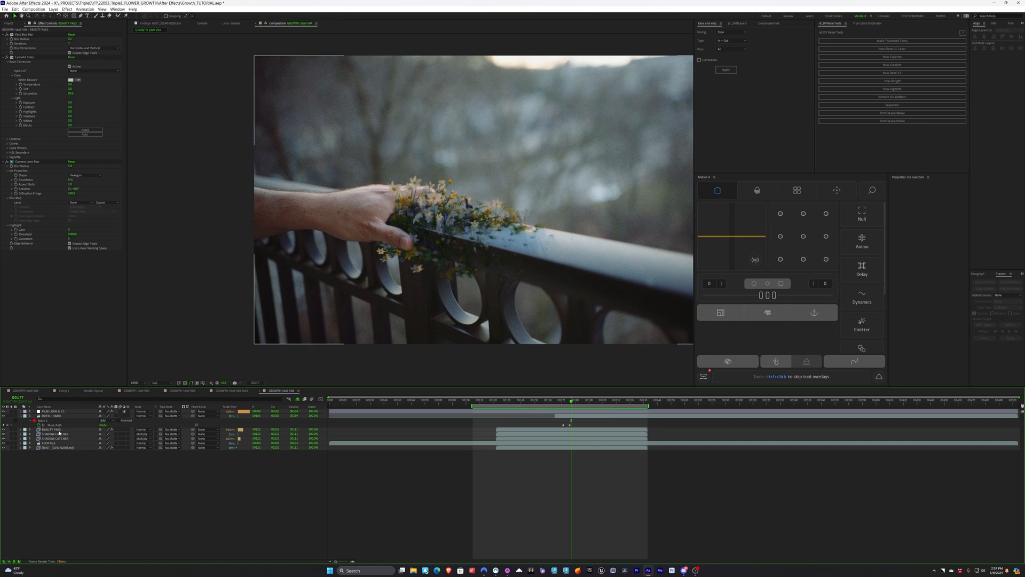
click(571, 417)
drag(582, 402, 600, 403)
click(57, 429)
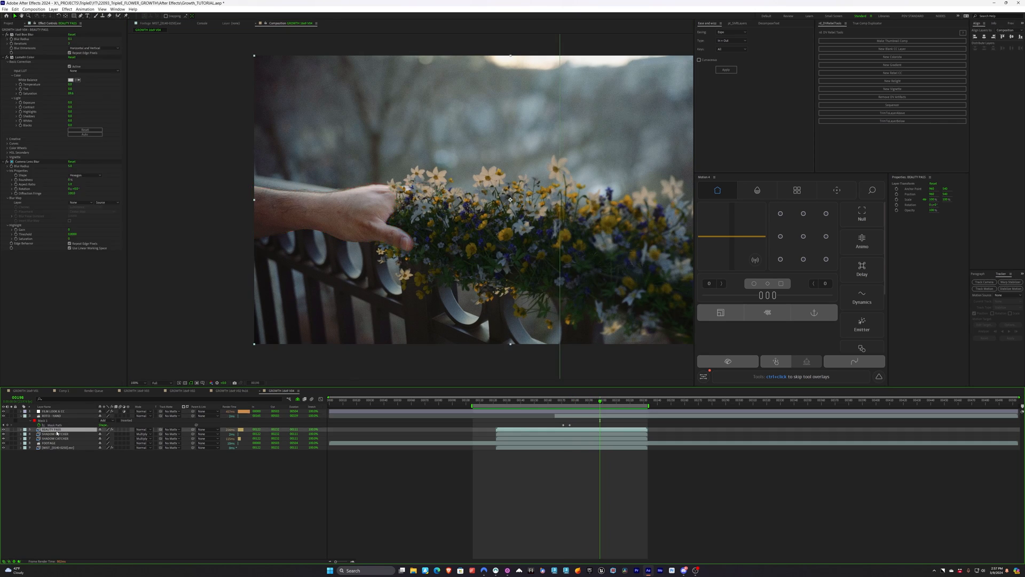
click(25, 35)
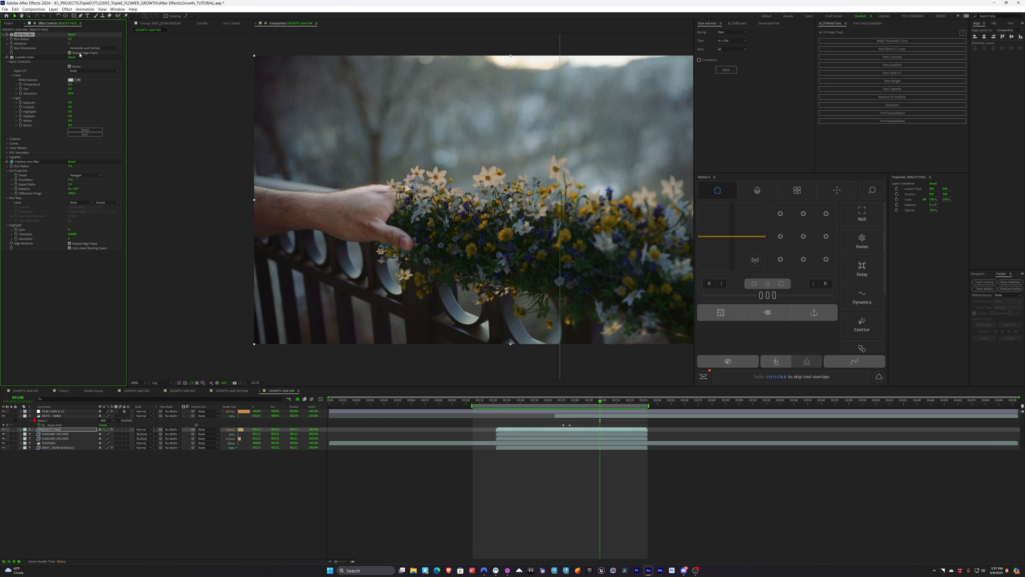
scroll(464, 184, up, 2)
middle_drag(411, 161, 273, 155)
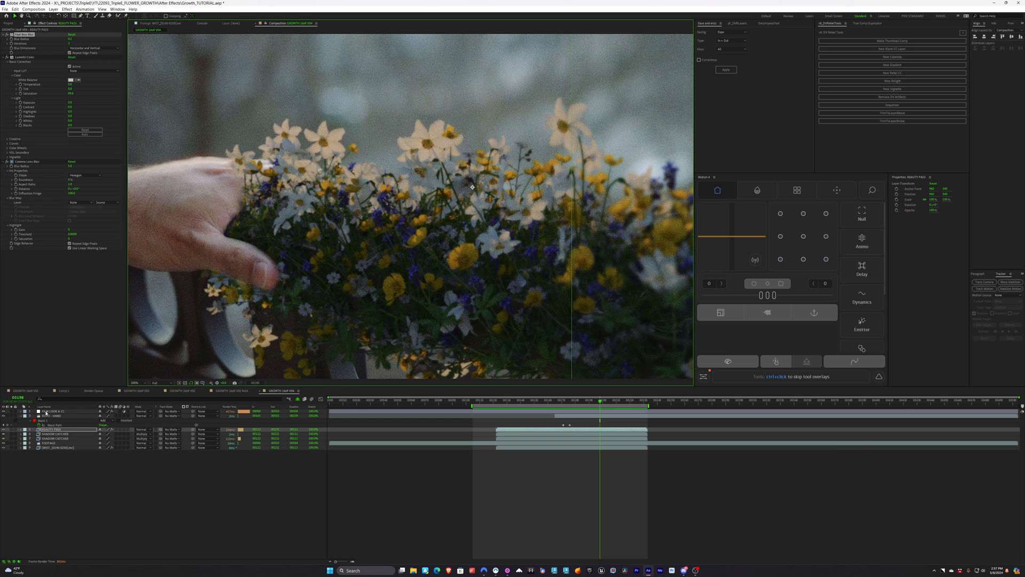
click(53, 411)
click(4, 411)
Compare the BEAUTY PASS layer with Fast Box Blur off and on, and inspect its Lumetri Color and Camera Lens Blur effects.
click(53, 430)
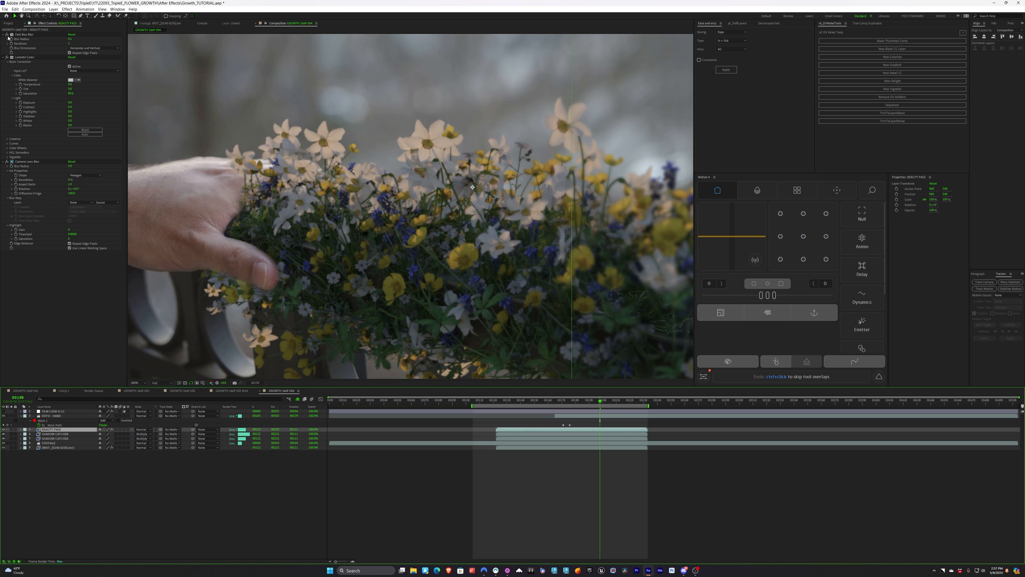
click(7, 36)
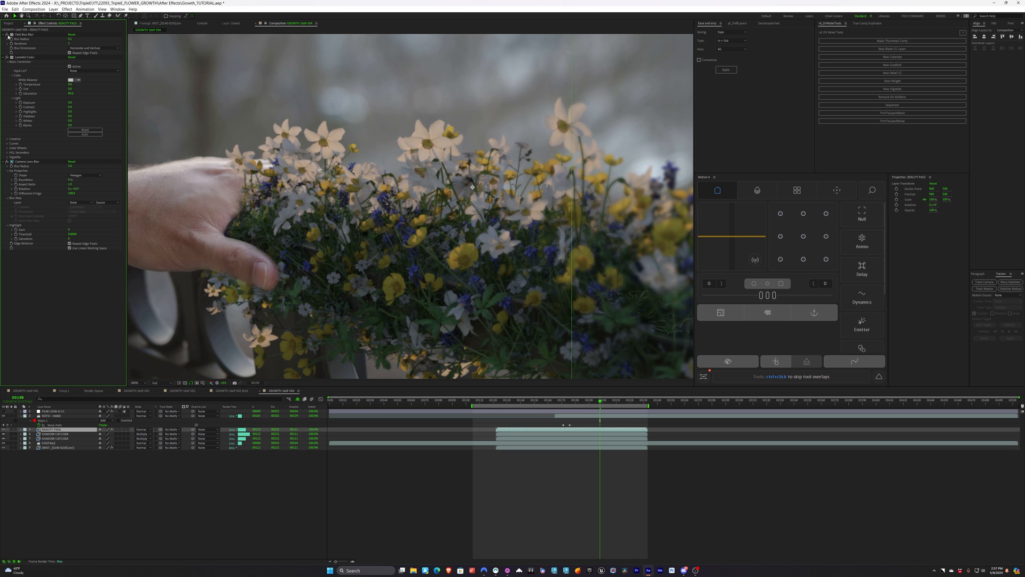
click(9, 36)
scroll(244, 194, down, 2)
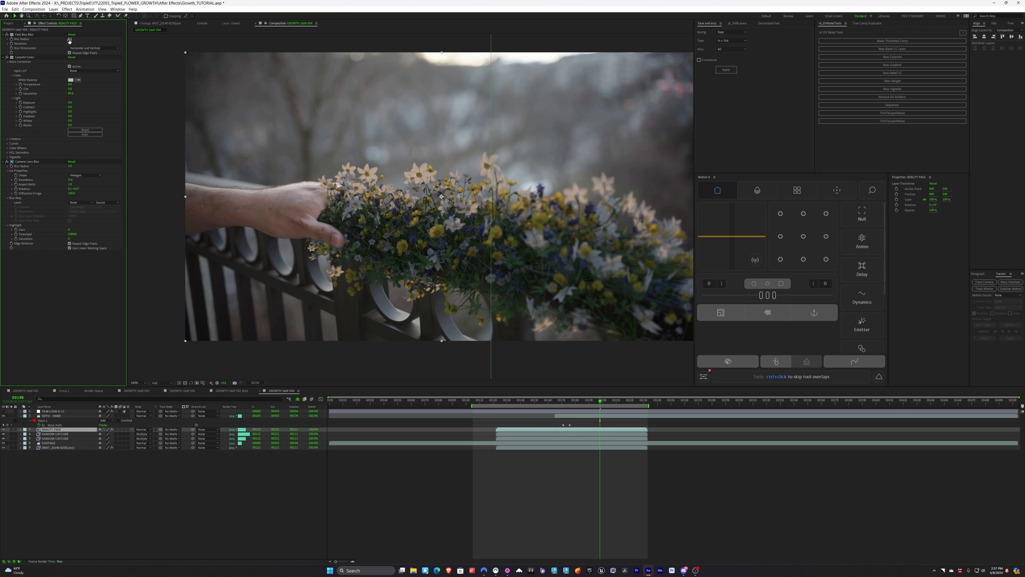
click(9, 60)
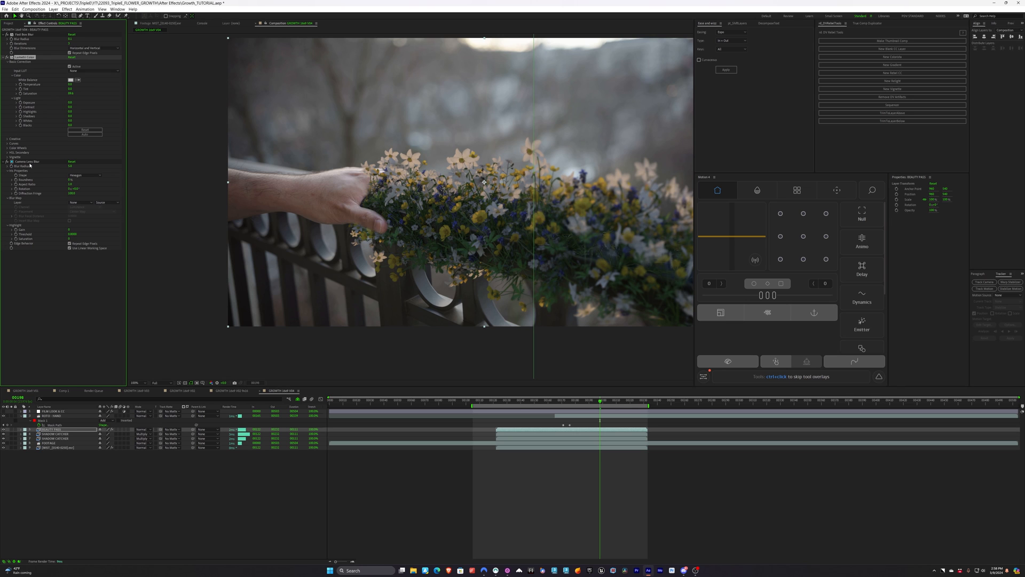
click(98, 163)
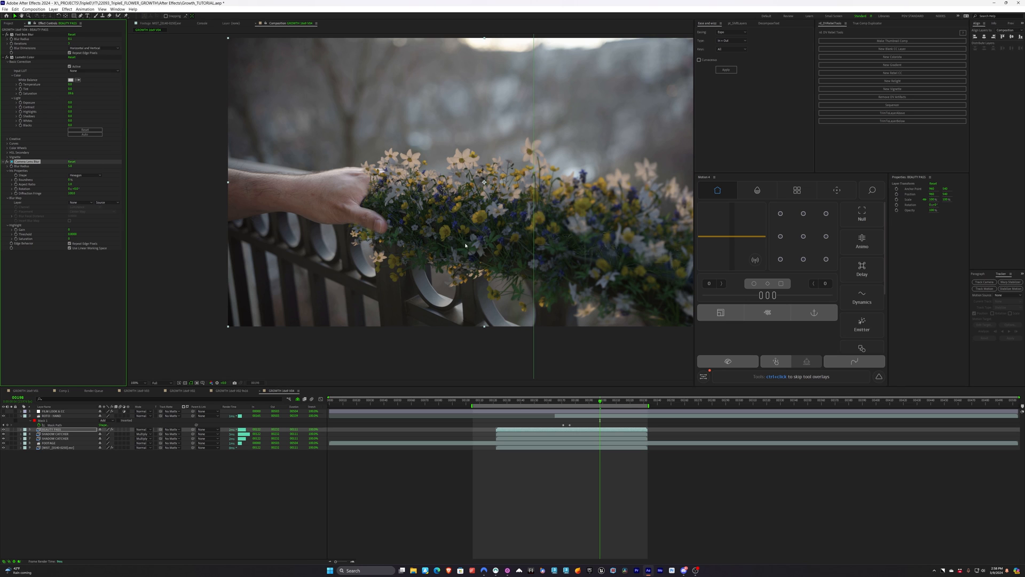
middle_drag(466, 246, 413, 245)
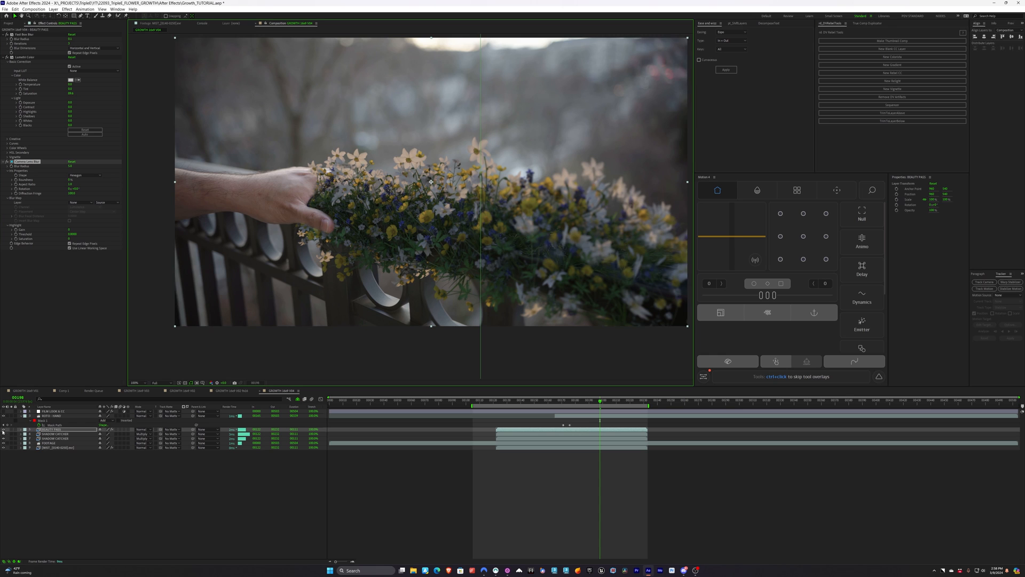
Hide the BEAUTY PASS and both SHADOW CATCHER layers to view the plain footage.
shift+click(30, 440)
key(ctrl+alt+shift+v)
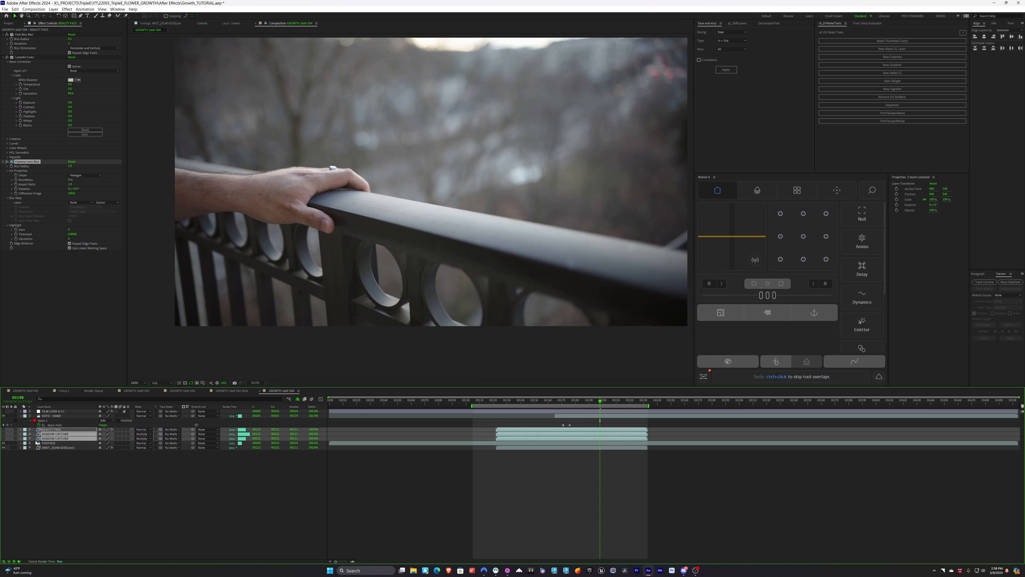
middle_drag(482, 278, 475, 249)
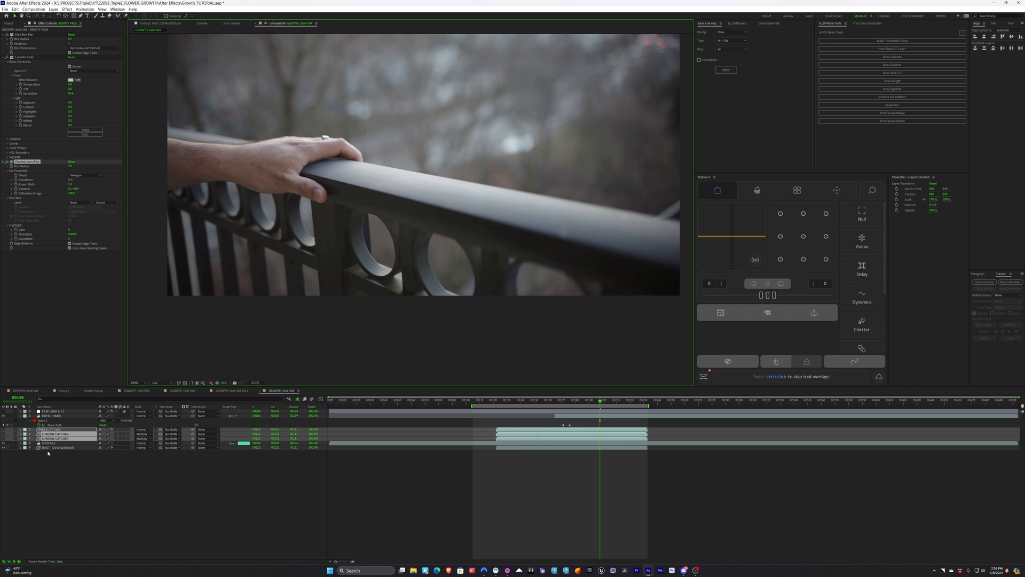
Solo the mist pass layer beneath the footage, examine it closely along with its Levels effect, and unsolo it.
click(11, 447)
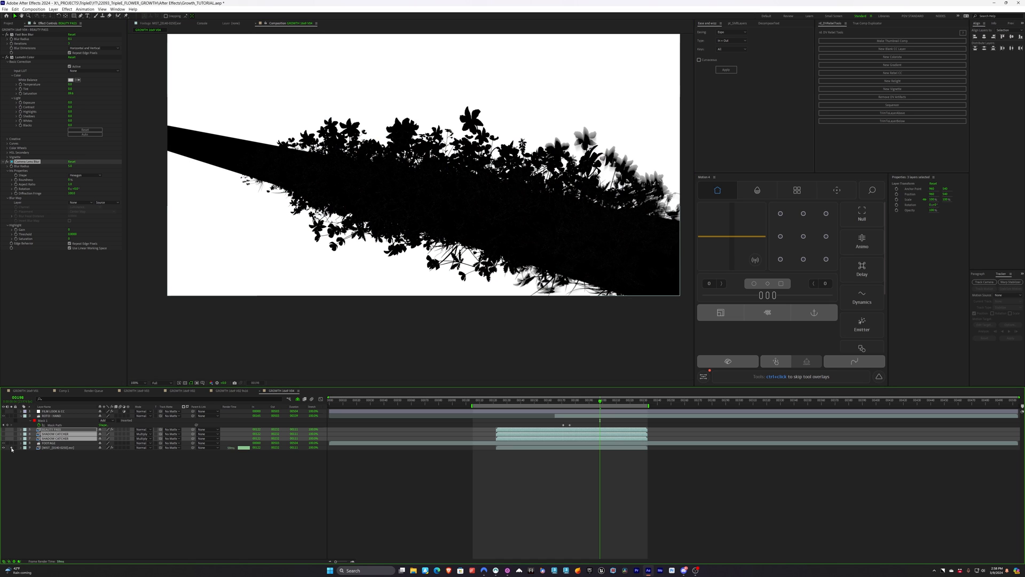
scroll(442, 198, up, 1)
scroll(441, 196, down, 1)
middle_drag(446, 184, 455, 213)
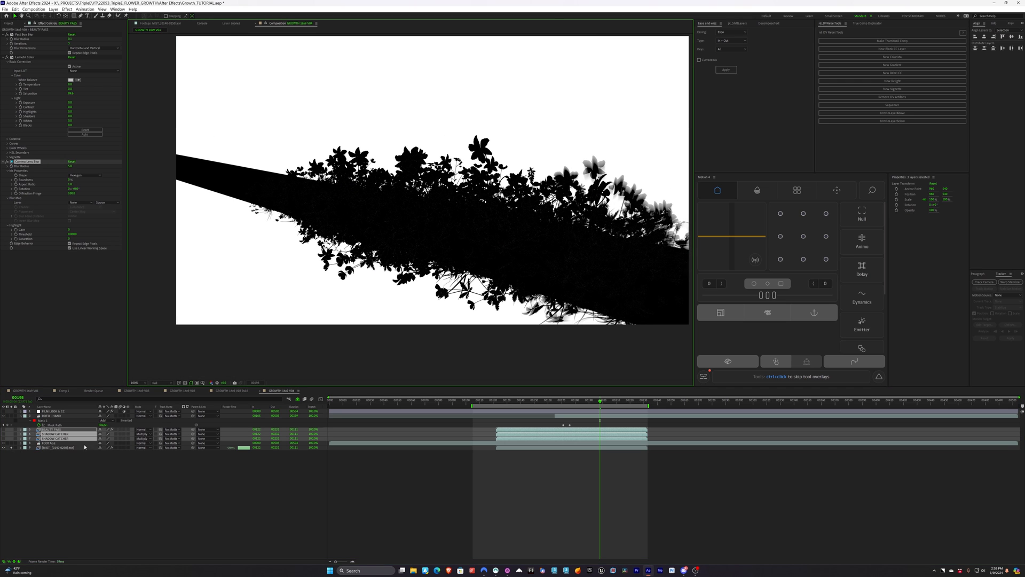
scroll(492, 238, up, 1)
middle_drag(533, 246, 414, 206)
scroll(400, 200, down, 1)
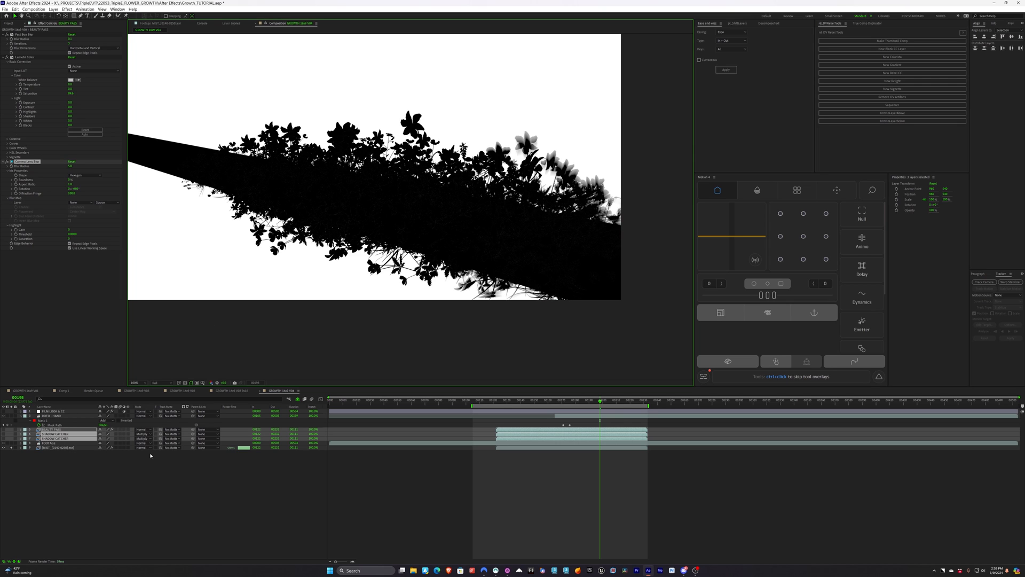
middle_drag(408, 215, 437, 218)
click(51, 448)
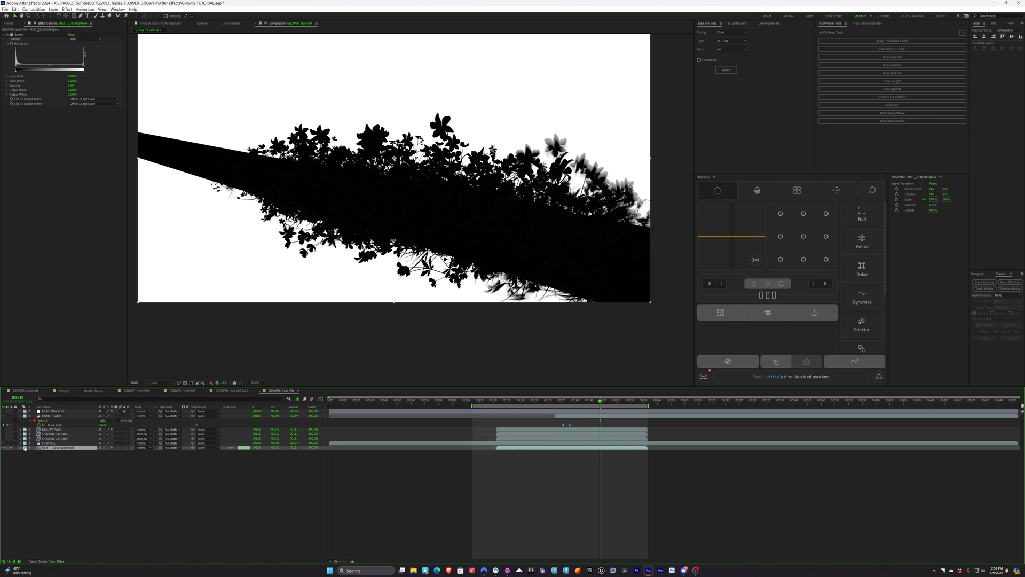
click(12, 448)
Turn the BEAUTY PASS layer's visibility back on and compare the footage with and without the flowers.
click(51, 429)
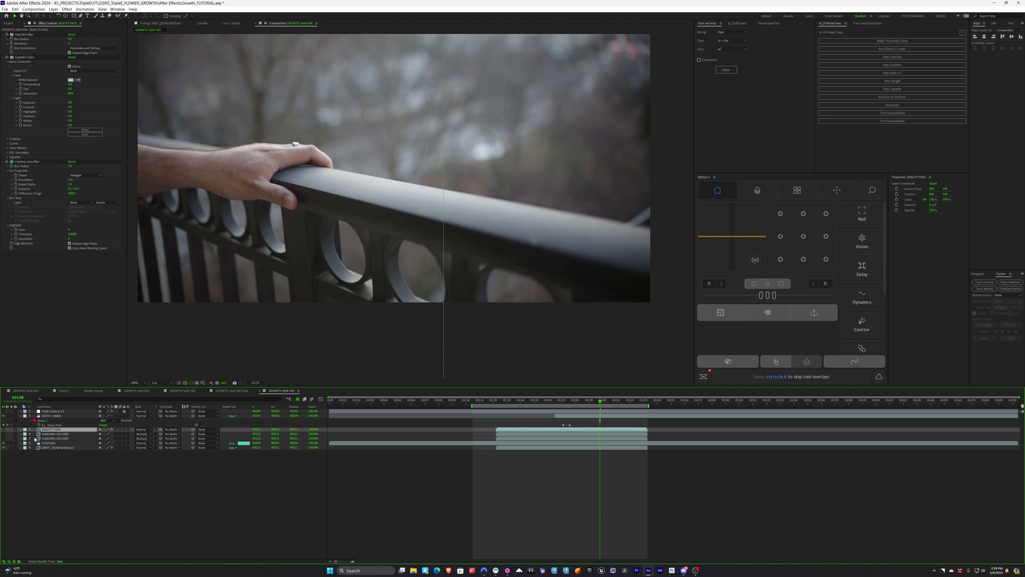
click(3, 429)
scroll(293, 317, down, 1)
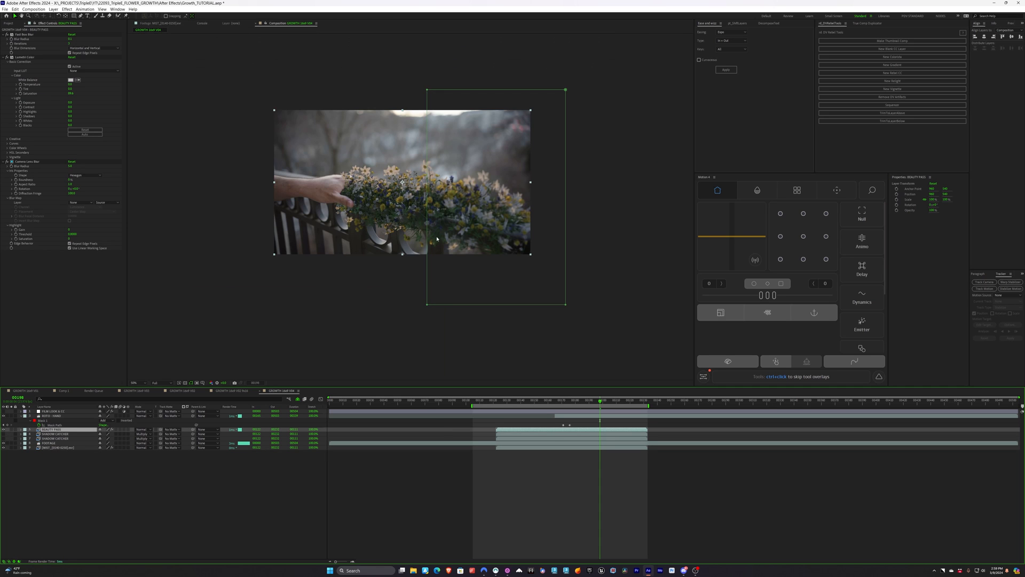
scroll(426, 243, up, 1)
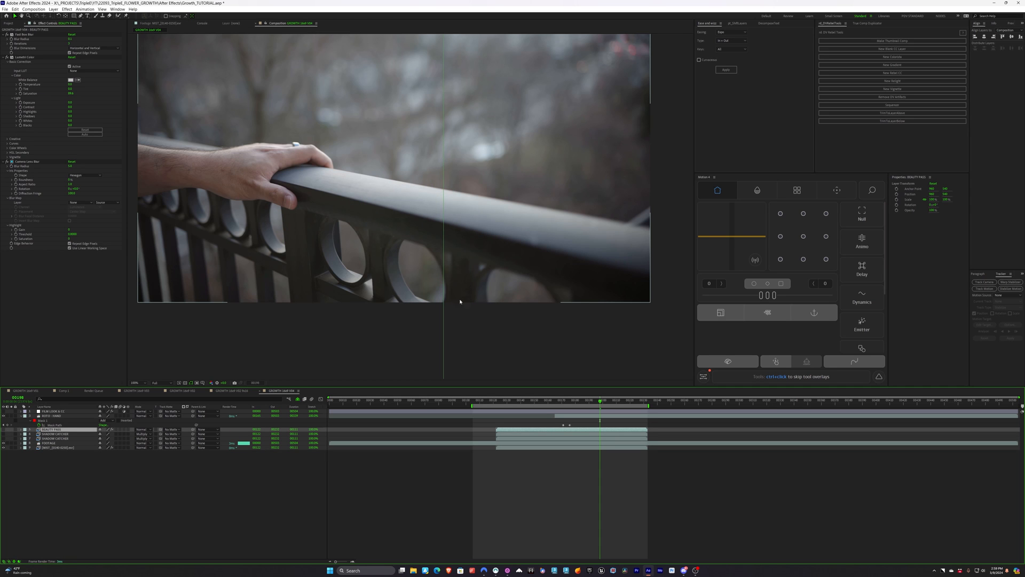
scroll(410, 186, down, 1)
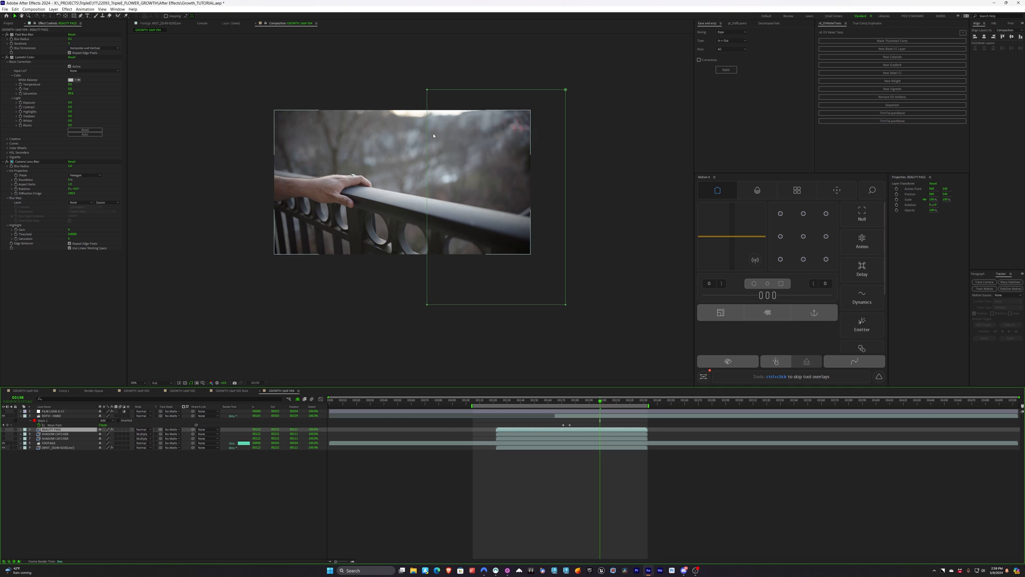
Select the BEAUTY PASS layer's Camera Lens Blur effect and reveal all of the layer's mask properties.
click(30, 161)
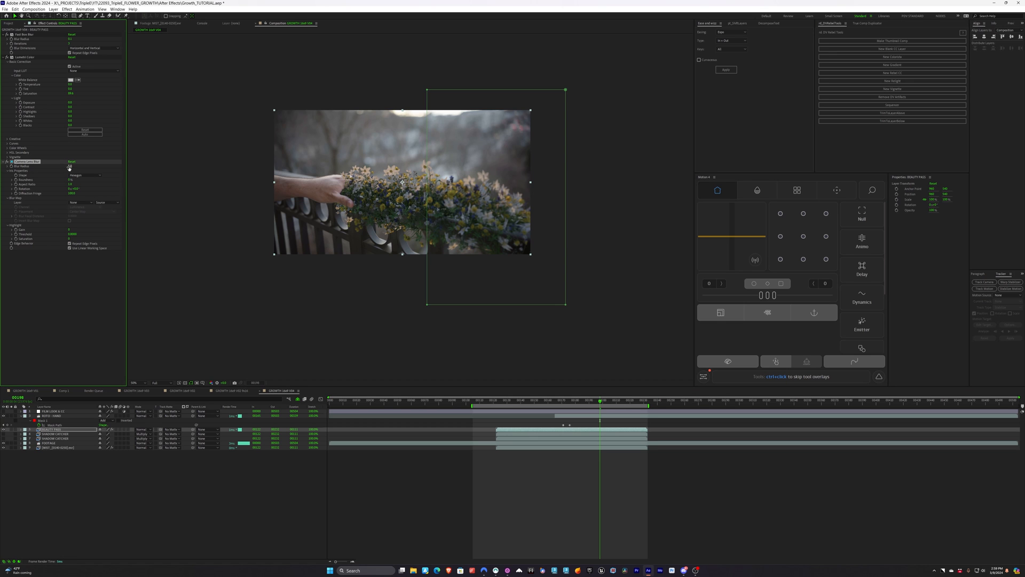
scroll(410, 206, up, 1)
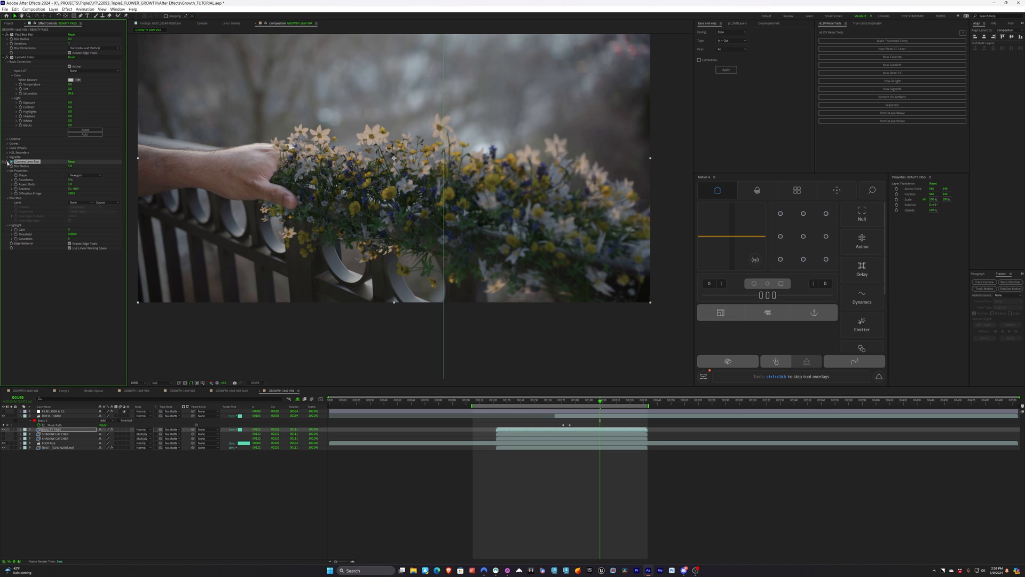
click(52, 429)
key(m)
key(m)
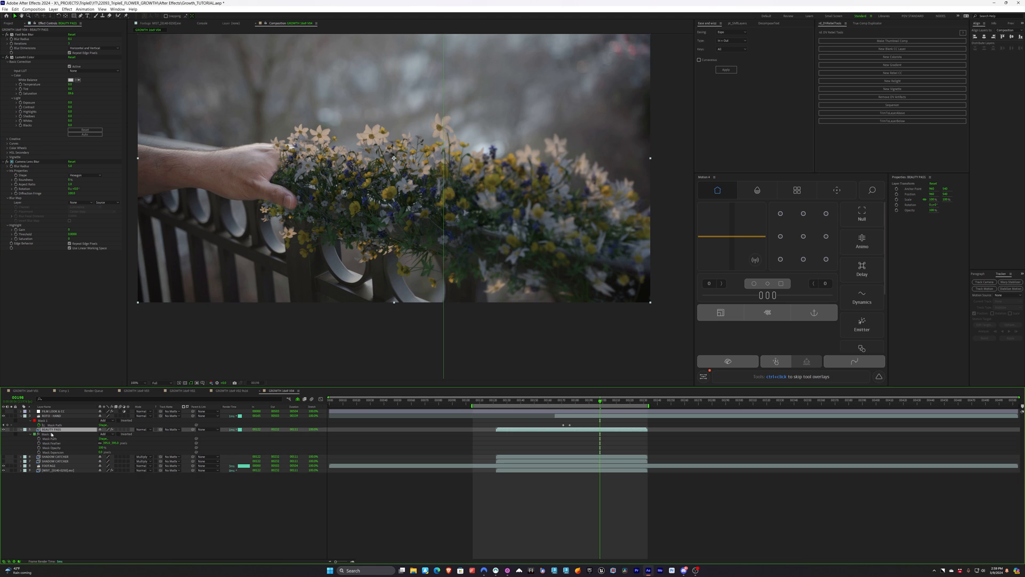
Set the BEAUTY PASS mask's feather to 0 pixels and inspect the blur's edge across the flowers.
click(105, 443)
text(0)
key(Return)
scroll(463, 195, up, 4)
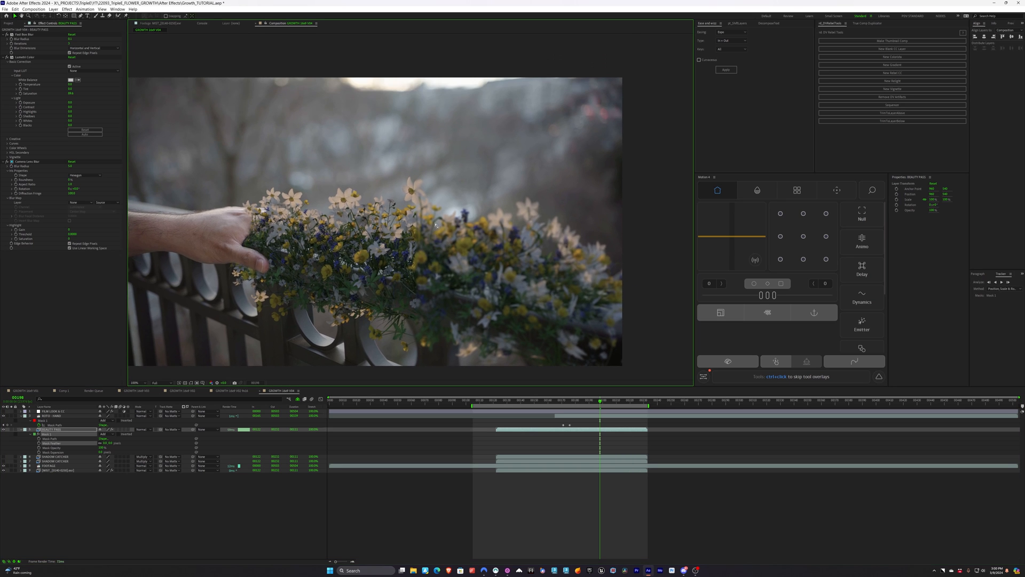
middle_drag(461, 163, 438, 239)
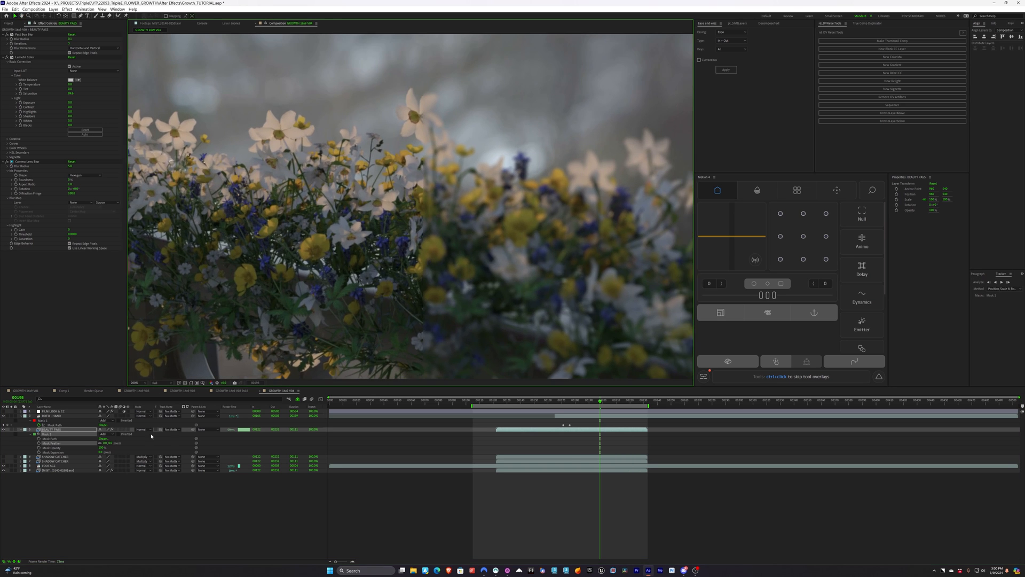
Set the BEAUTY PASS mask's feather to 400 pixels.
click(106, 443)
text(400)
key(Return)
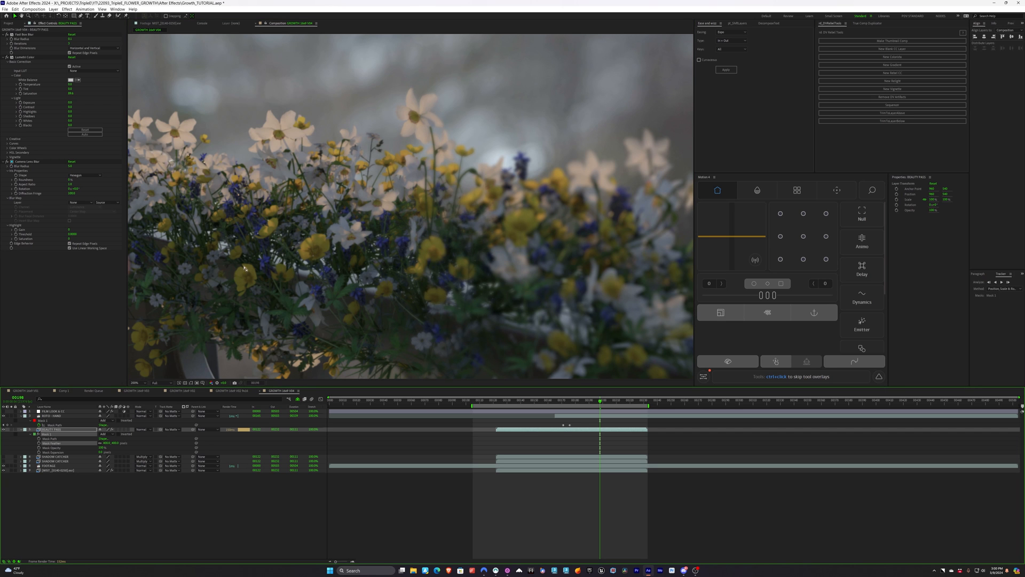
Toggle the BEAUTY PASS layer's visibility off and on to compare the full frame with and without the flowers.
scroll(507, 322, down, 2)
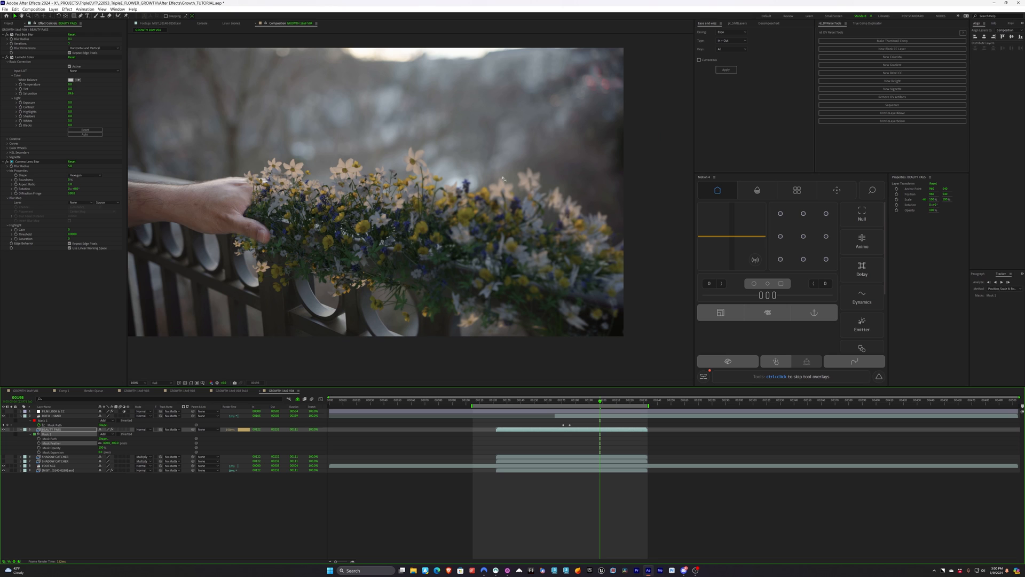
click(4, 430)
click(4, 429)
click(5, 429)
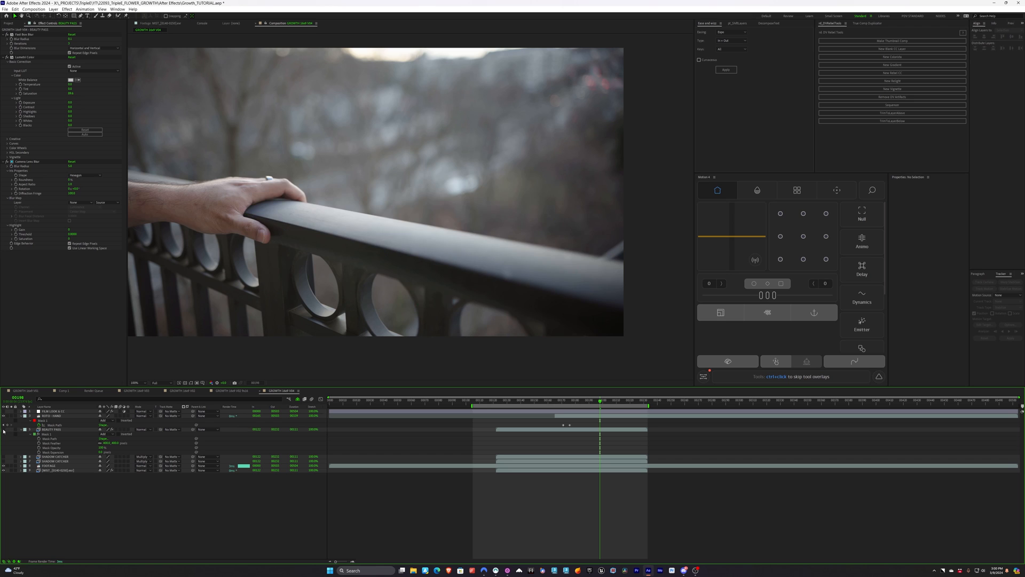
click(4, 429)
Set the BEAUTY PASS mask's feather to 450 pixels and deselect the layer.
click(106, 443)
text(450)
key(Return)
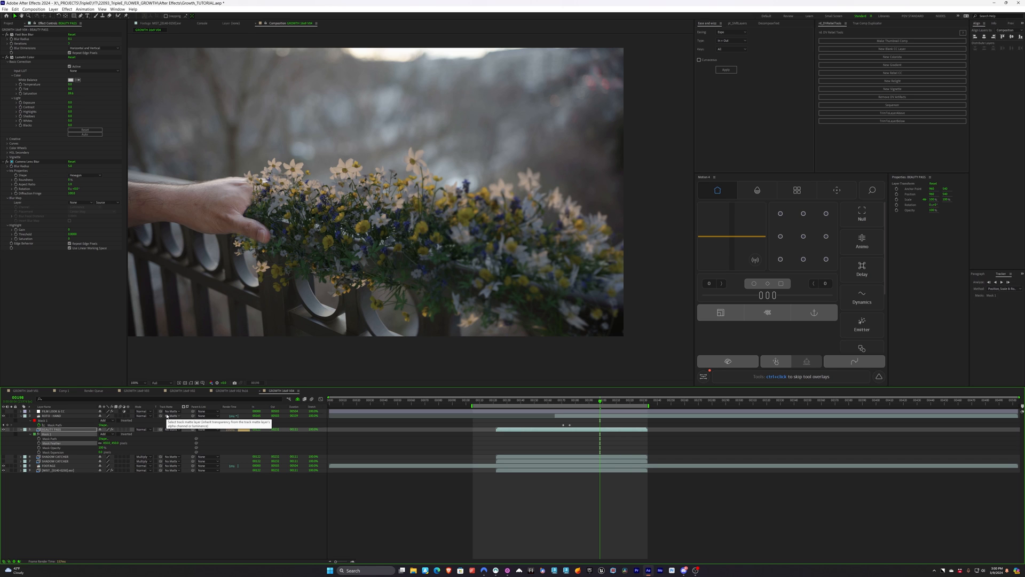
click(163, 512)
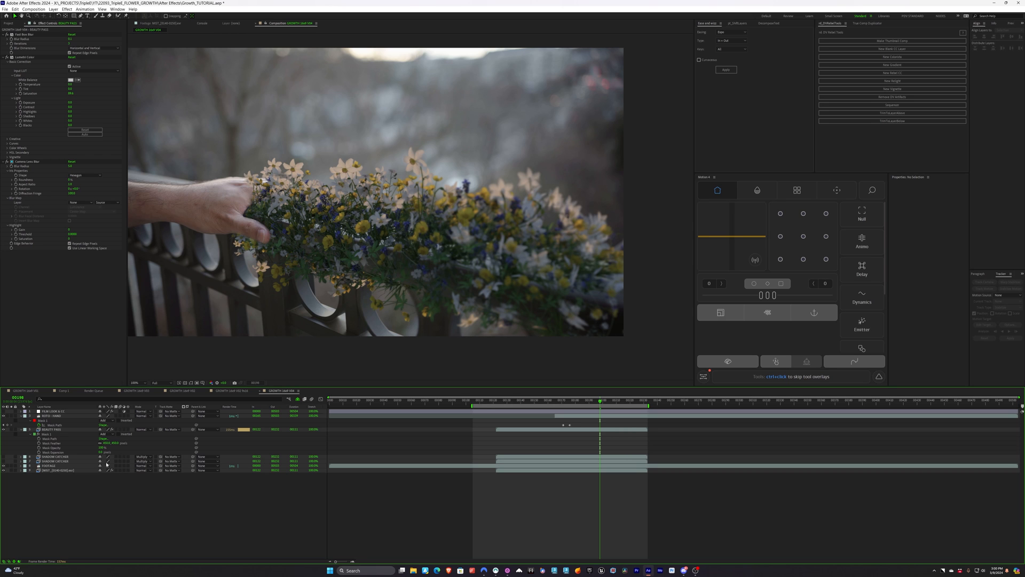
Go to an earlier frame with the flowers partly grown and make both SHADOW CATCHER layers visible.
drag(588, 400, 573, 406)
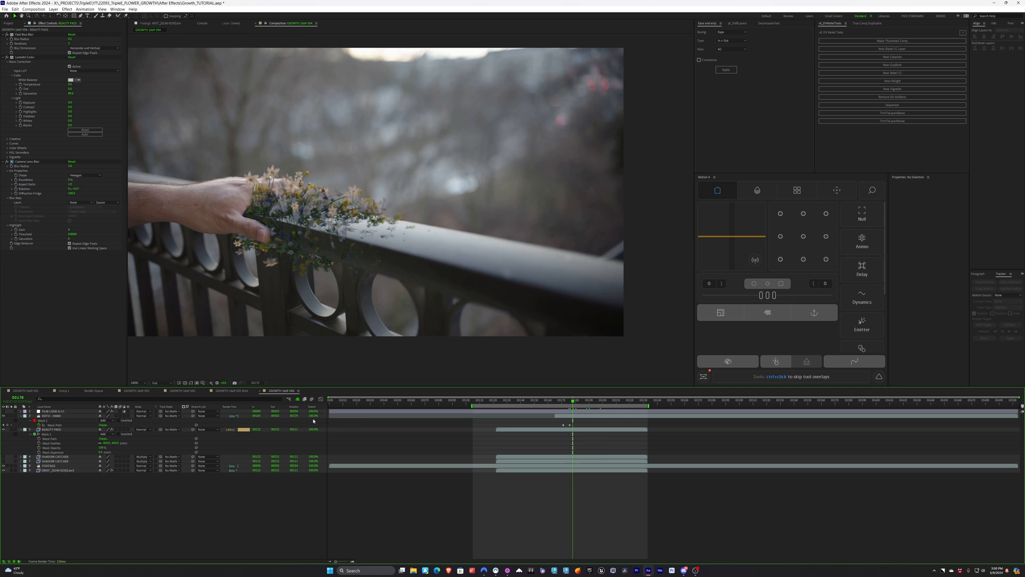
scroll(353, 260, up, 2)
scroll(330, 270, down, 2)
click(46, 457)
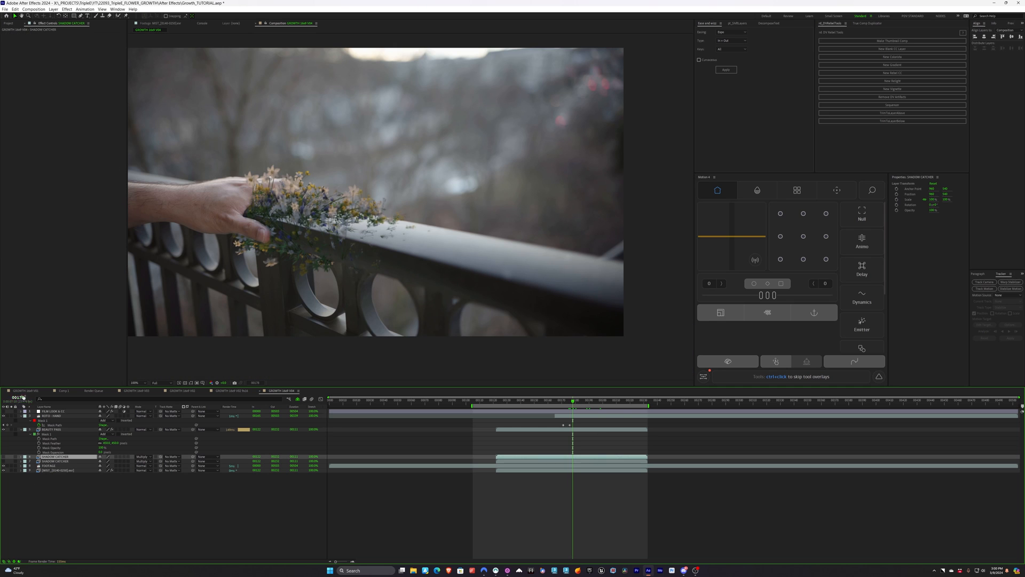
click(4, 457)
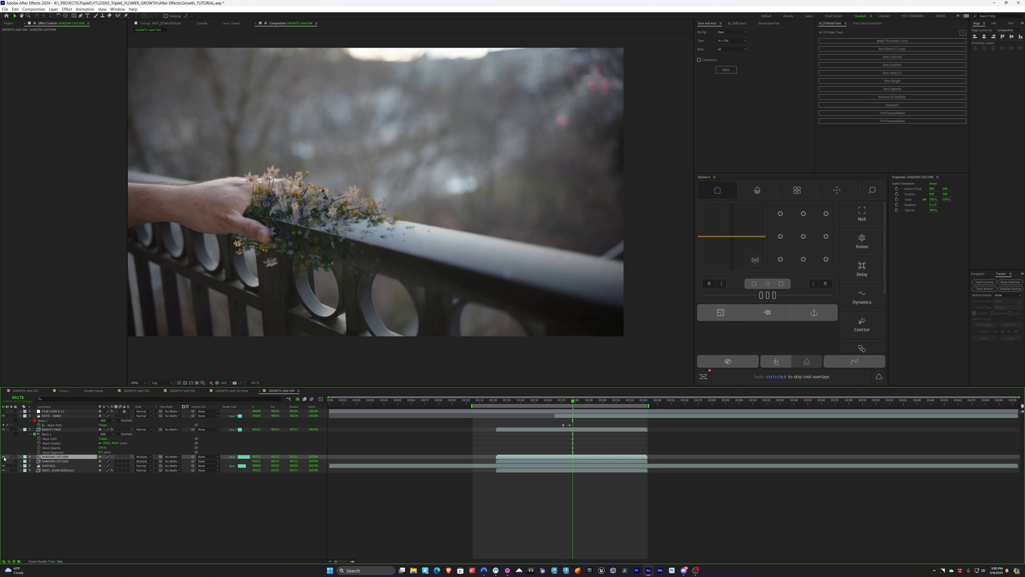
drag(574, 402, 578, 402)
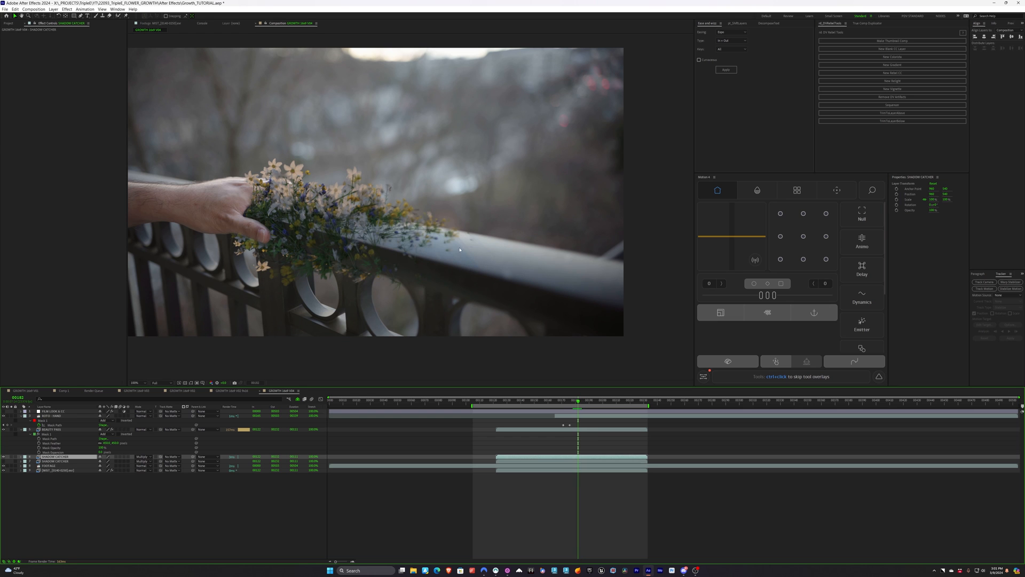
mouse_move(576, 402)
mouse_down()
mouse_move(531, 407)
mouse_move(574, 408)
mouse_up()
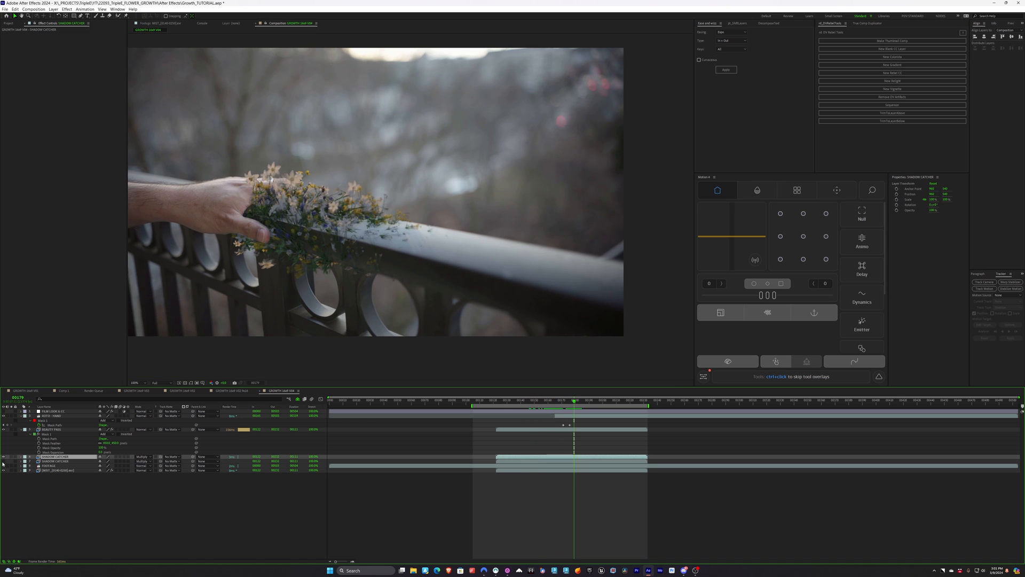
click(40, 462)
click(4, 461)
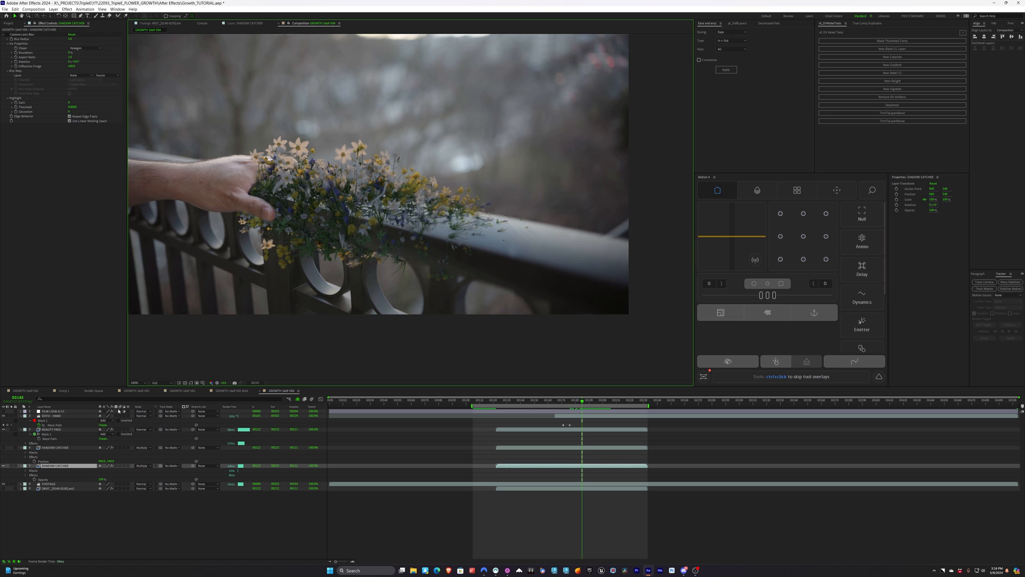
Toggle the BEAUTY PASS layer's Camera Lens Blur and inspect the flowers close up.
click(52, 429)
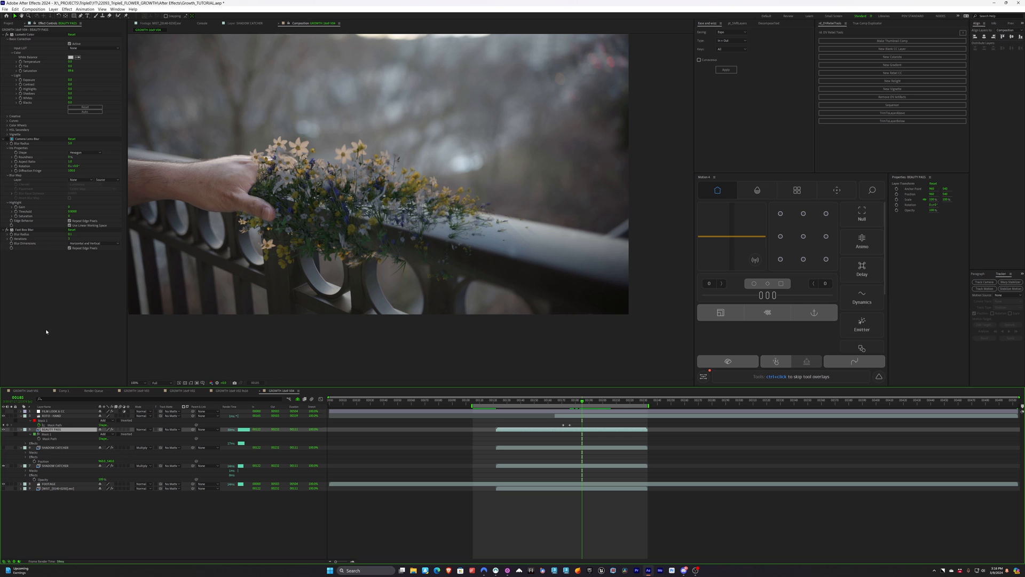
click(7, 138)
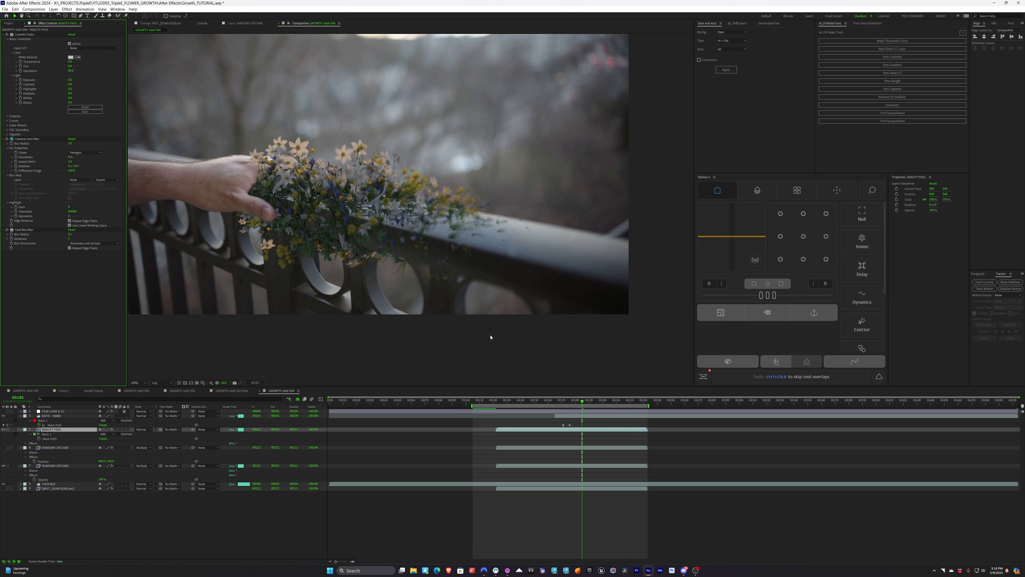
scroll(537, 235, up, 2)
scroll(418, 278, up, 2)
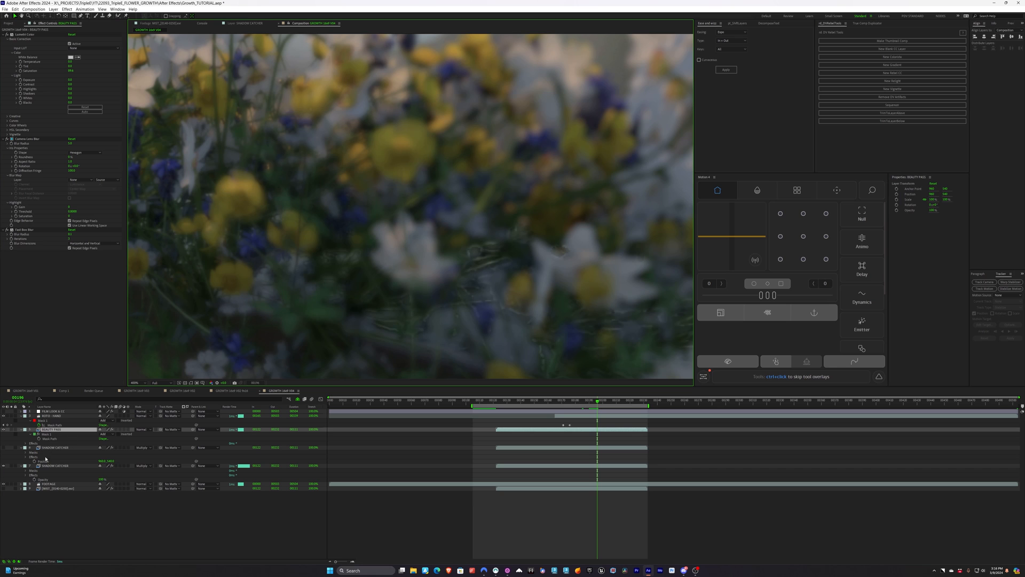
Compare the close-up with and without the lower SHADOW CATCHER layer and check that layer's Camera Lens Blur.
click(4, 466)
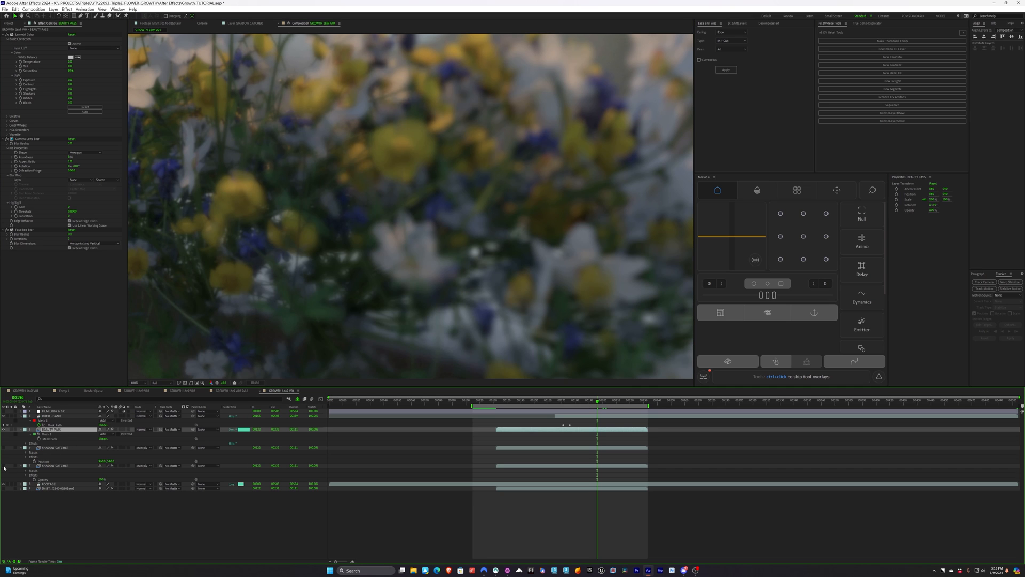
click(3, 465)
click(53, 466)
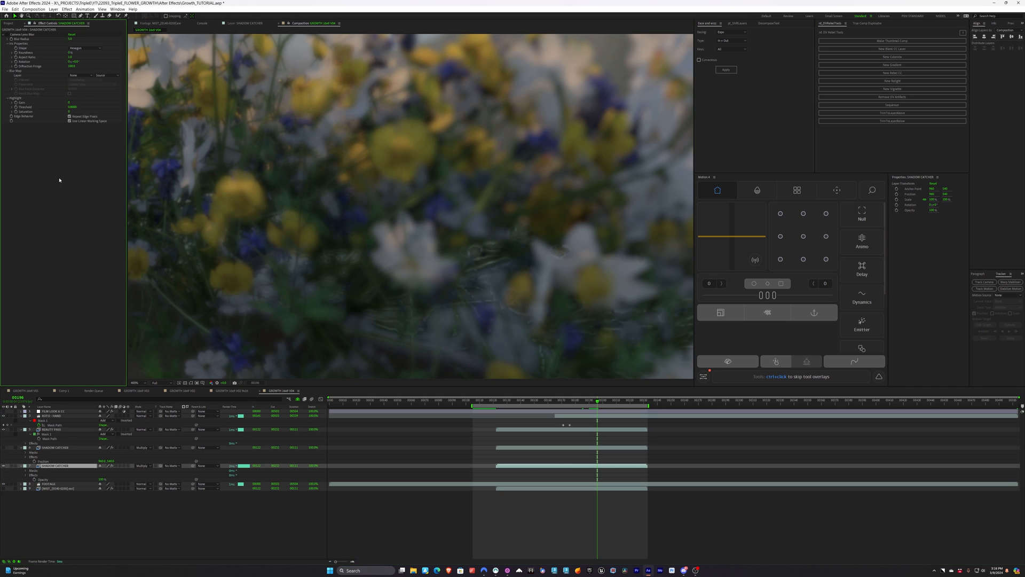
click(62, 466)
click(20, 35)
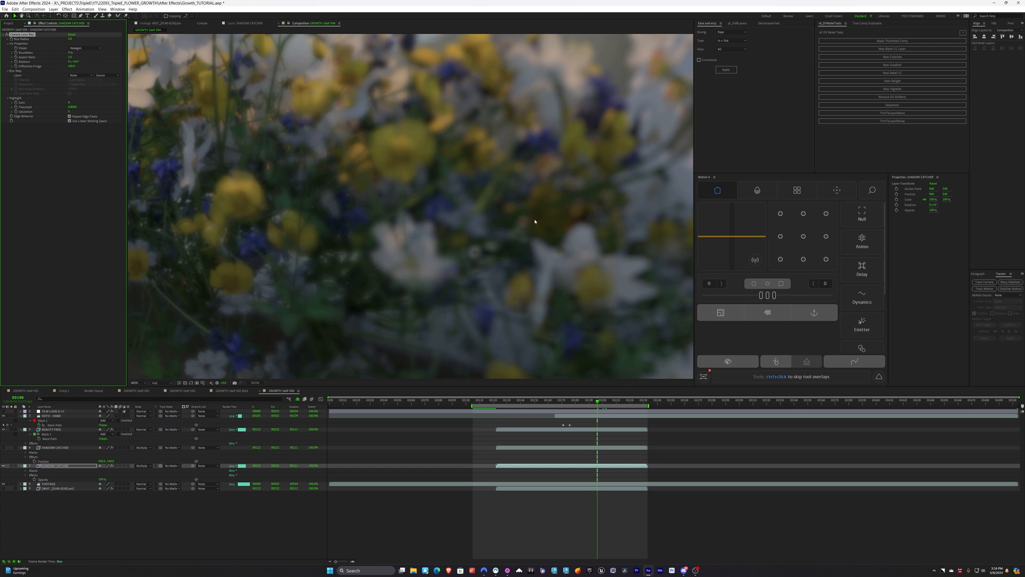
scroll(480, 307, down, 1)
middle_drag(473, 326, 442, 302)
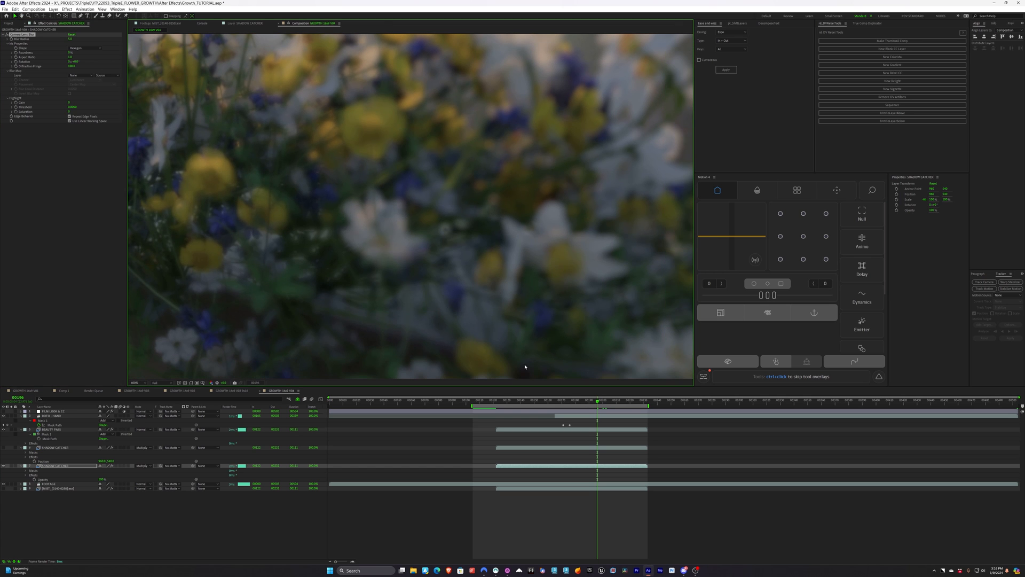
Hide the lower SHADOW CATCHER and BEAUTY PASS layers and examine the natural focus falloff along the railing in the footage.
click(47, 466)
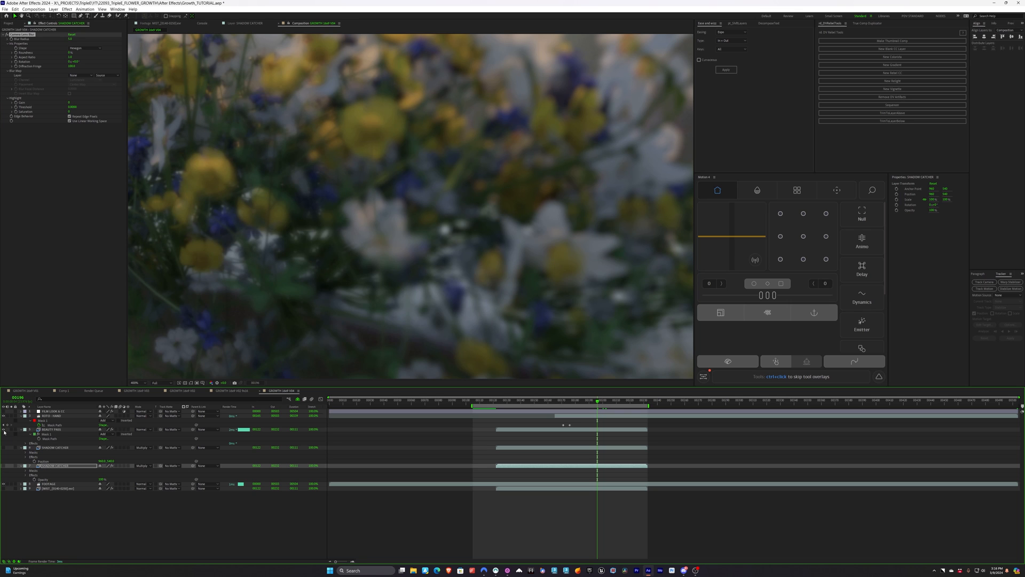
click(3, 430)
scroll(345, 270, down, 2)
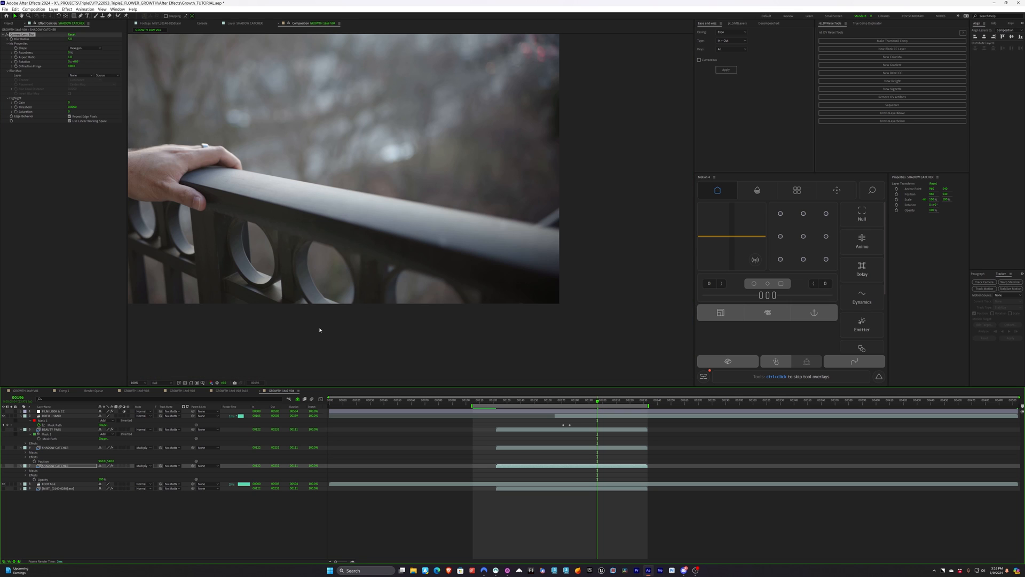
click(63, 430)
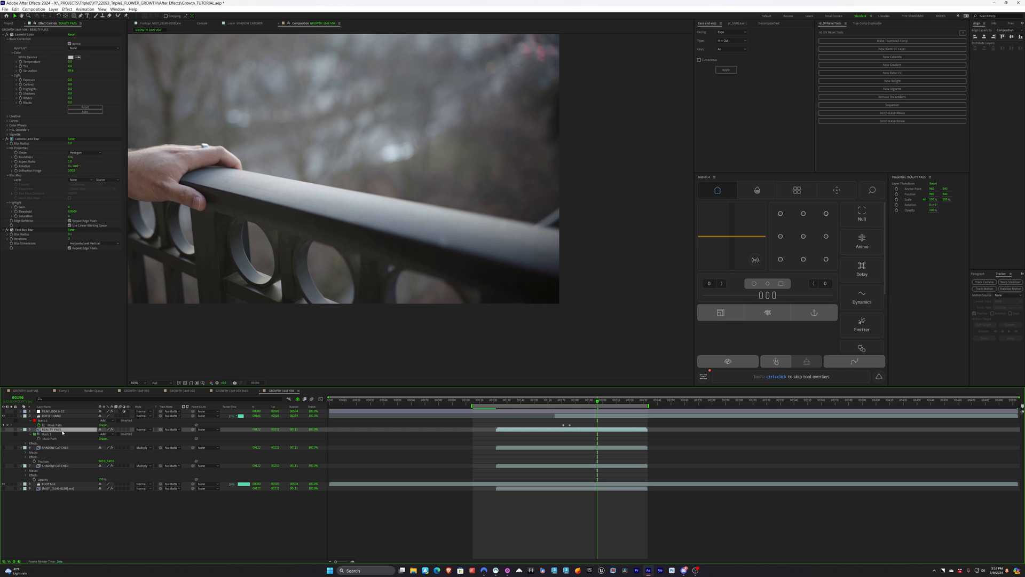
click(59, 483)
middle_drag(373, 217, 393, 221)
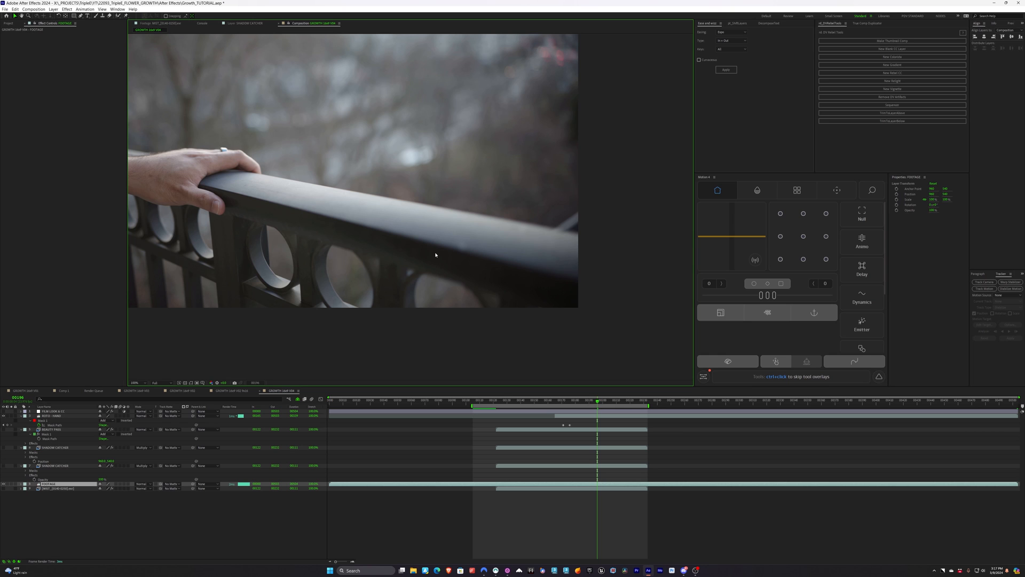
Reveal the masks on both SHADOW CATCHER layers.
click(60, 466)
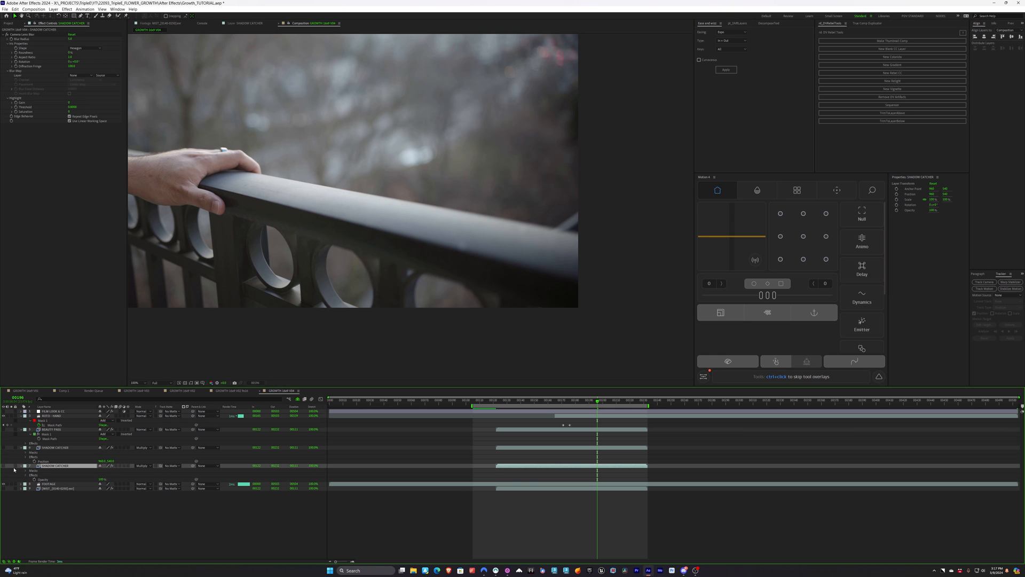
key(m)
click(44, 471)
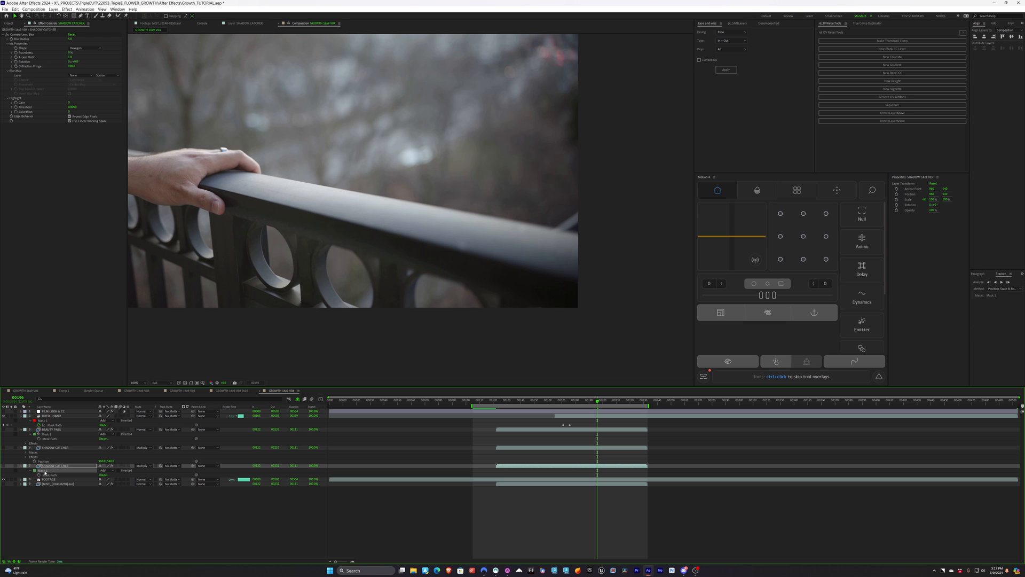
click(56, 447)
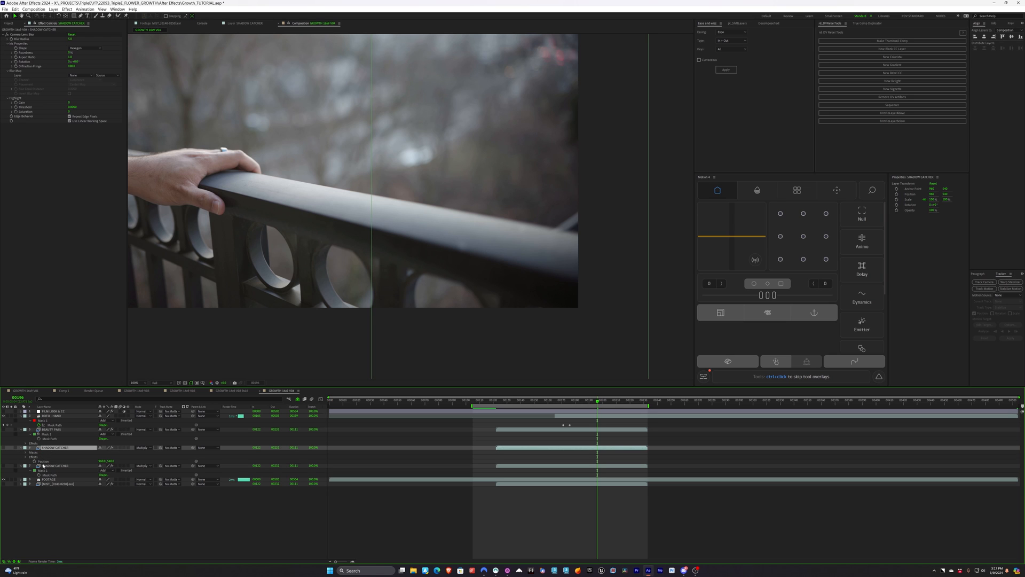
key(m)
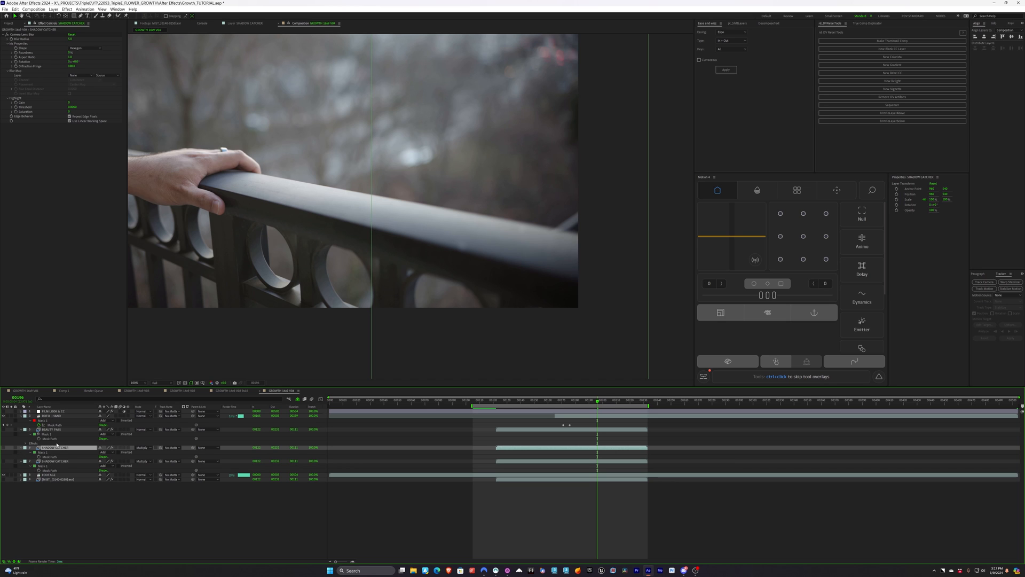
Make the lower SHADOW CATCHER and BEAUTY PASS layers visible again and inspect the shadows between the flowers.
click(53, 461)
click(4, 461)
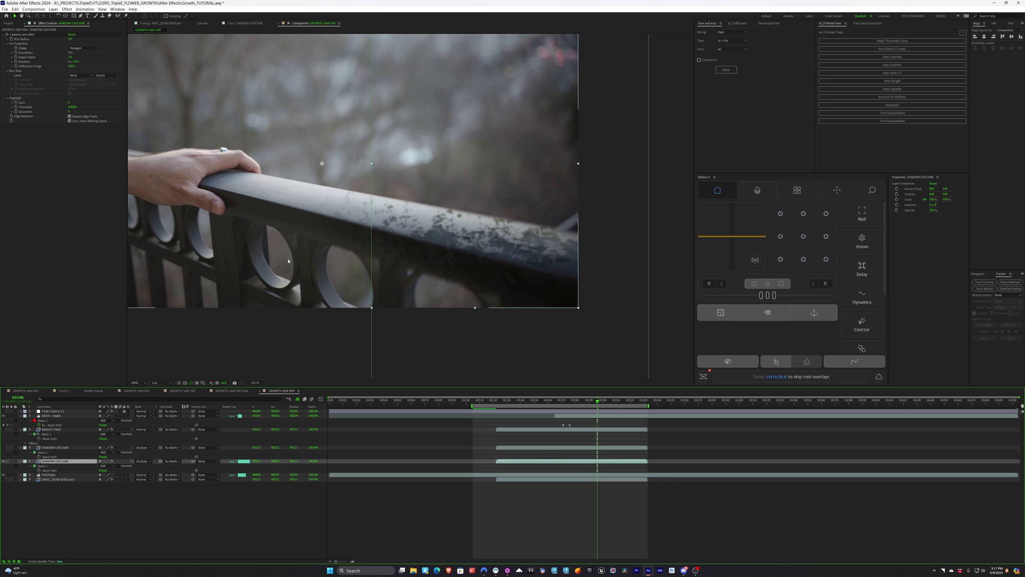
click(26, 34)
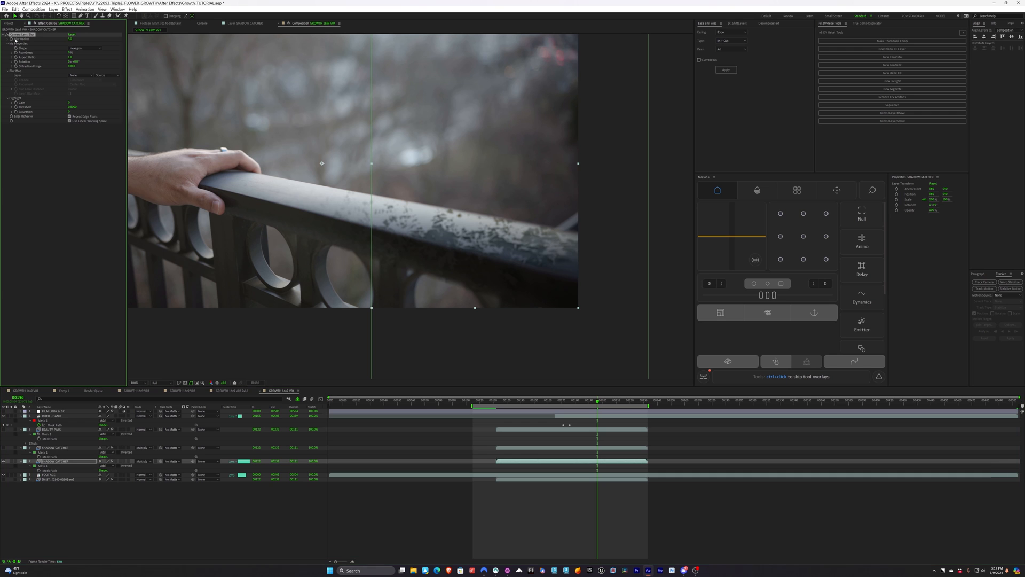
click(18, 430)
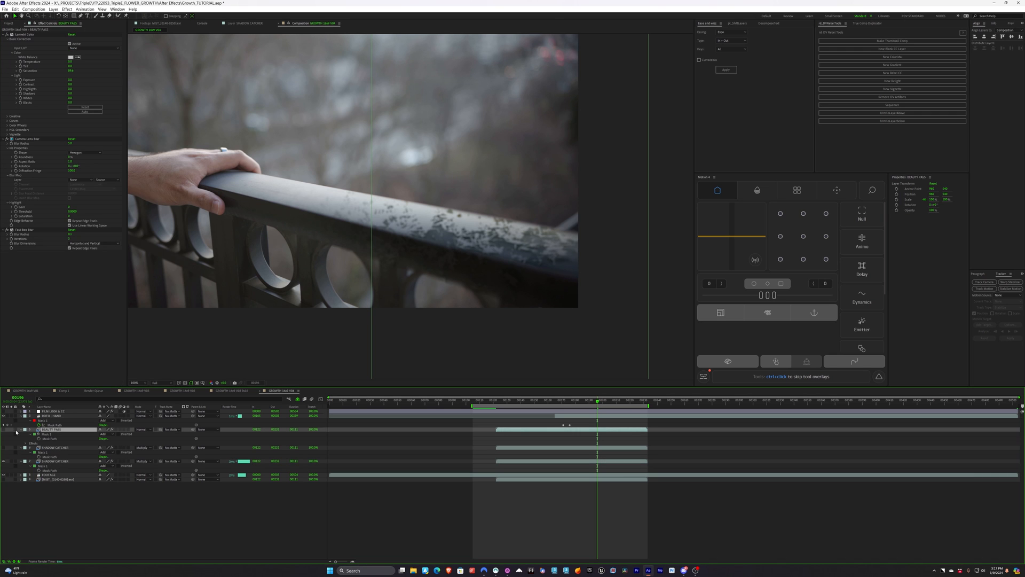
click(3, 429)
scroll(478, 214, up, 1)
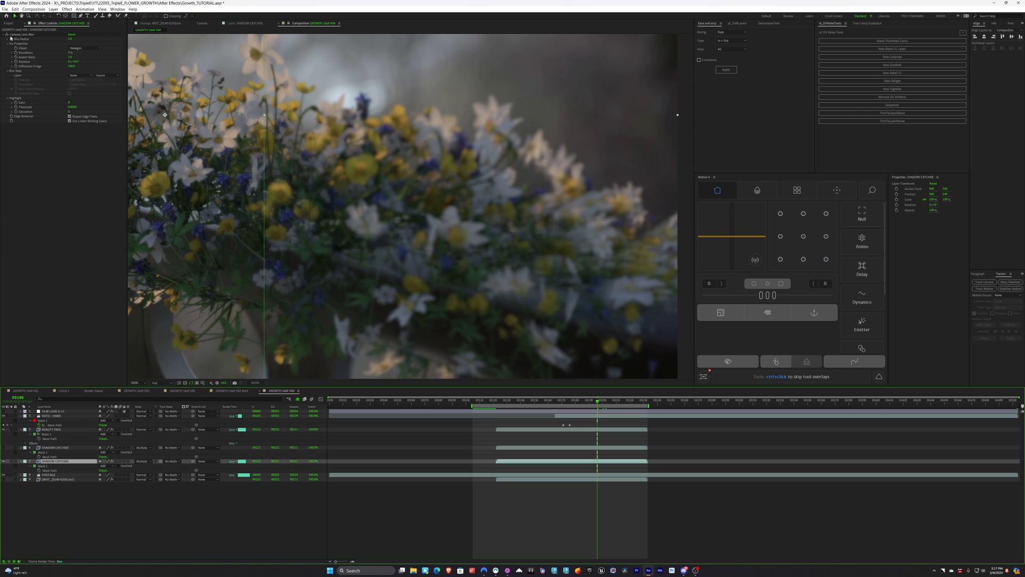
scroll(356, 251, up, 2)
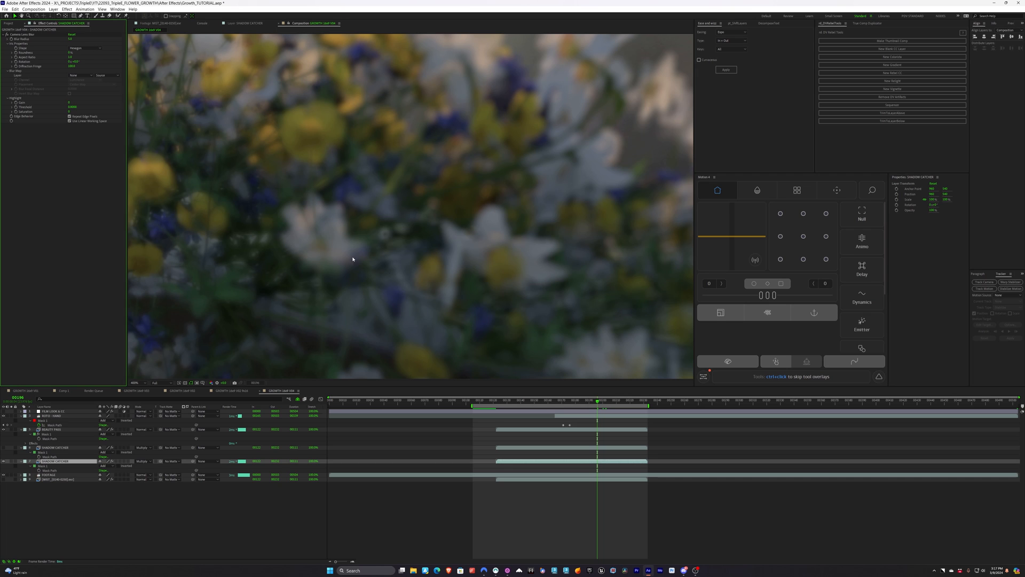
Toggle the upper SHADOW CATCHER layer's visibility to compare its effect on the shadows under the flowers.
click(19, 448)
click(4, 447)
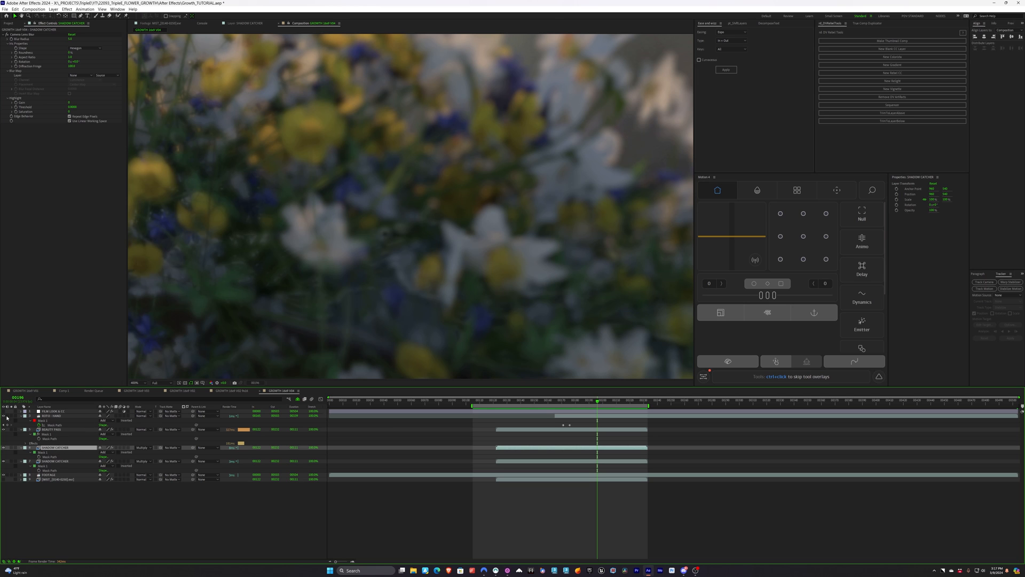
click(3, 448)
click(4, 448)
scroll(408, 267, down, 1)
scroll(366, 315, up, 1)
Apply a Curves effect to the lower SHADOW CATCHER layer and pull the RGB curve's lower midtones down to deepen the shadows.
click(67, 462)
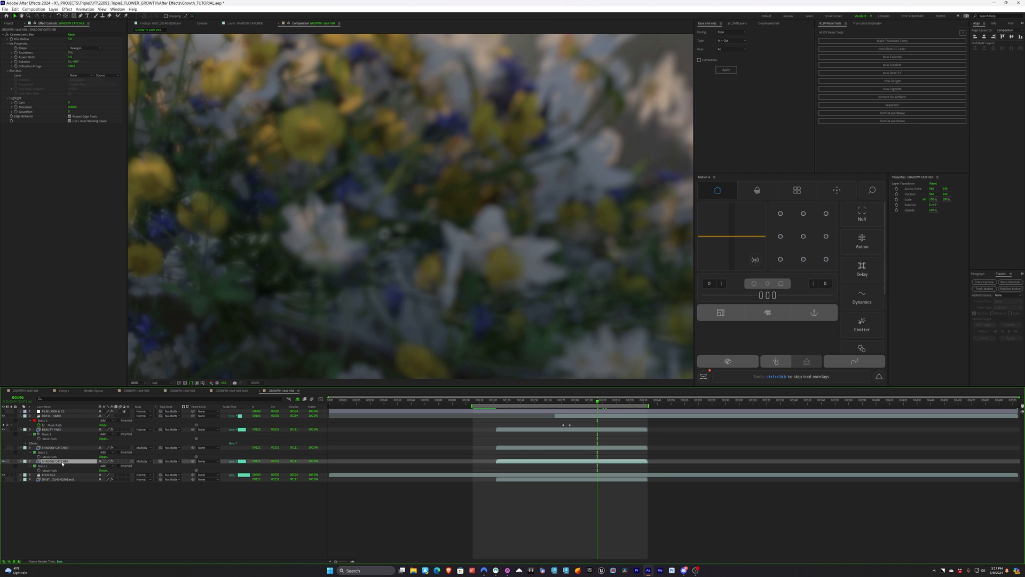
click(66, 9)
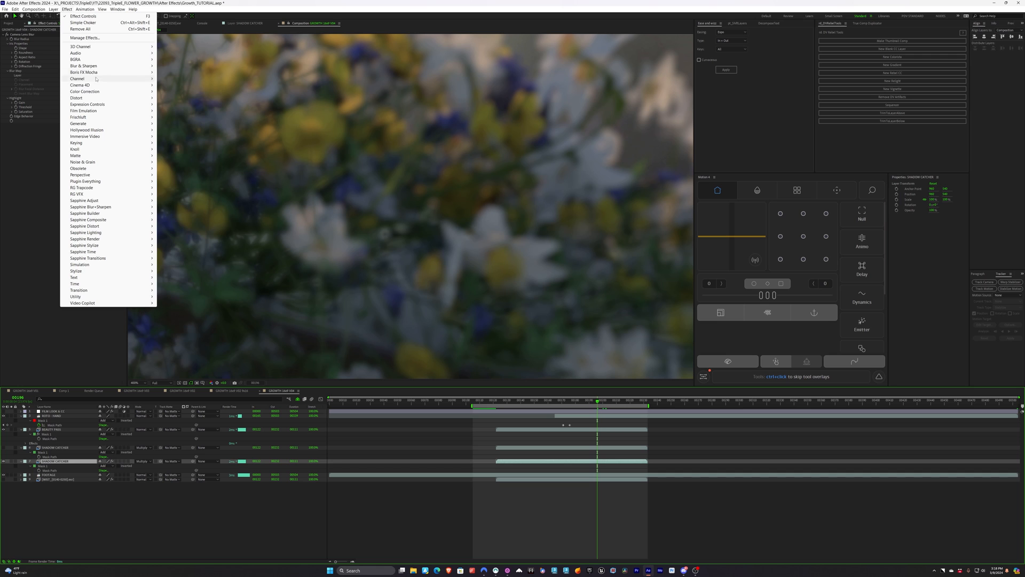
mouse_move(122, 91)
click(172, 207)
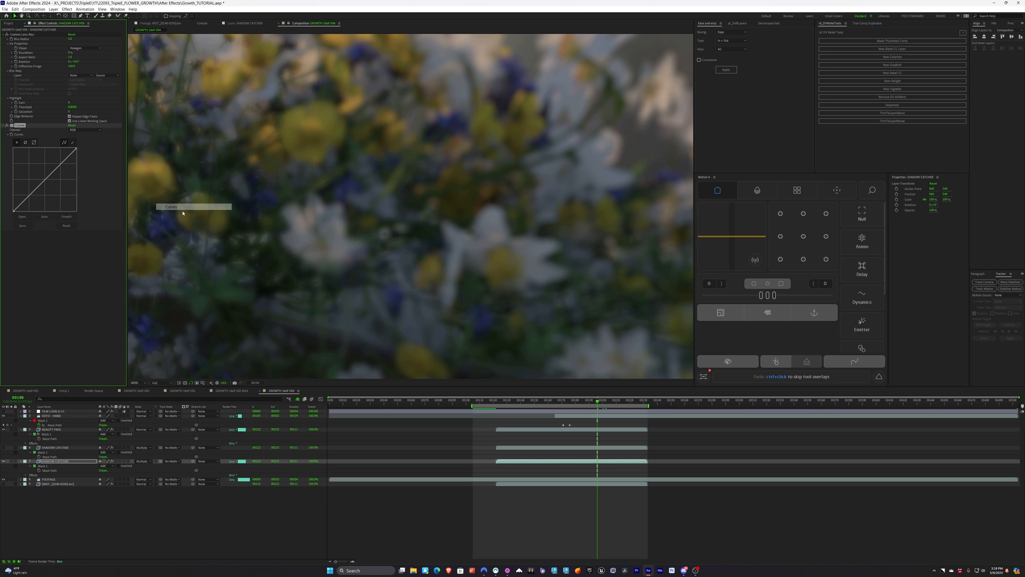
drag(46, 180, 53, 196)
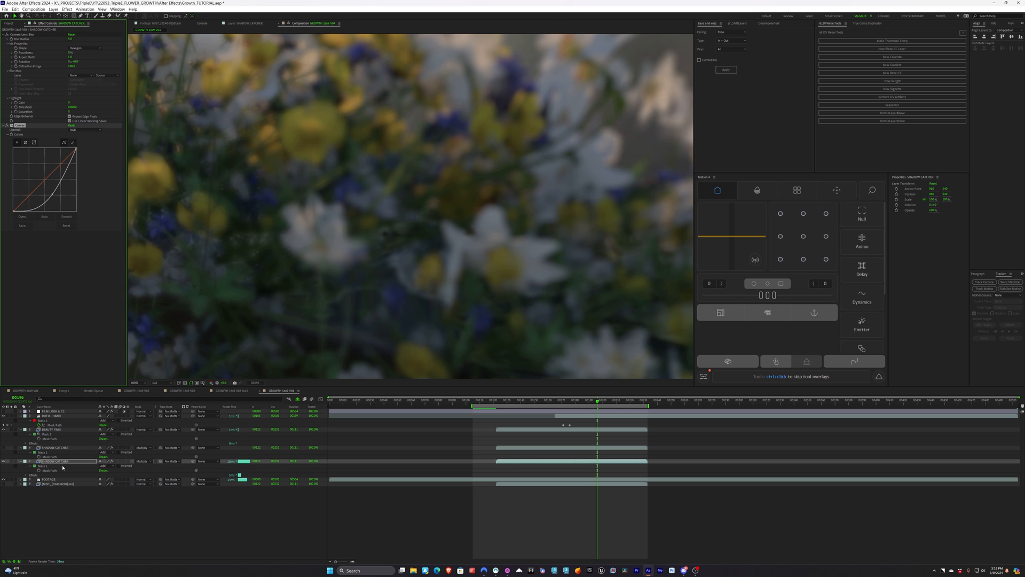
Refine the lower SHADOW CATCHER's RGB curve at an earlier frame and pull the Blue channel's midtones slightly down.
drag(572, 402, 581, 401)
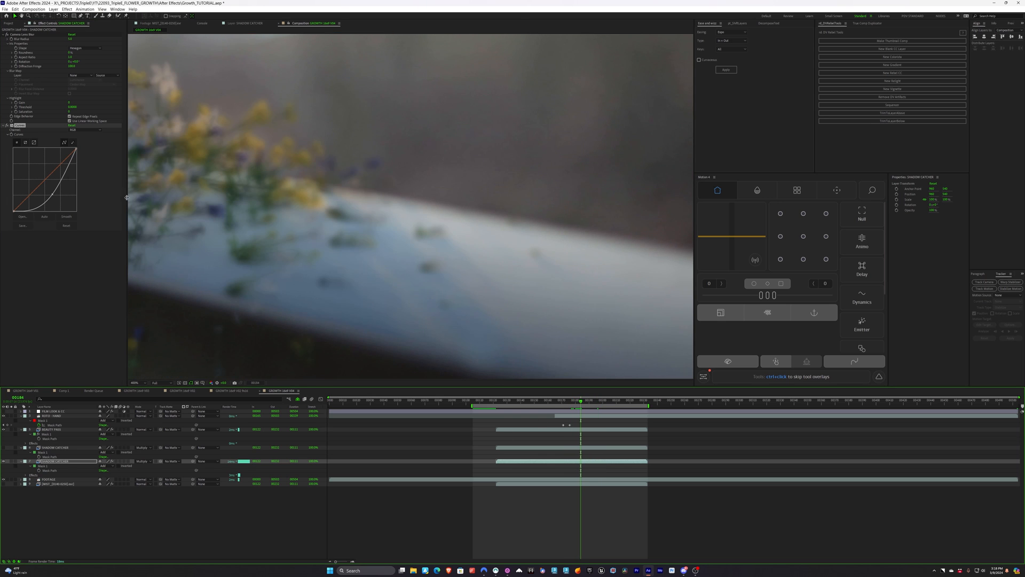
mouse_move(52, 195)
mouse_down()
mouse_move(46, 184)
mouse_move(50, 195)
mouse_up()
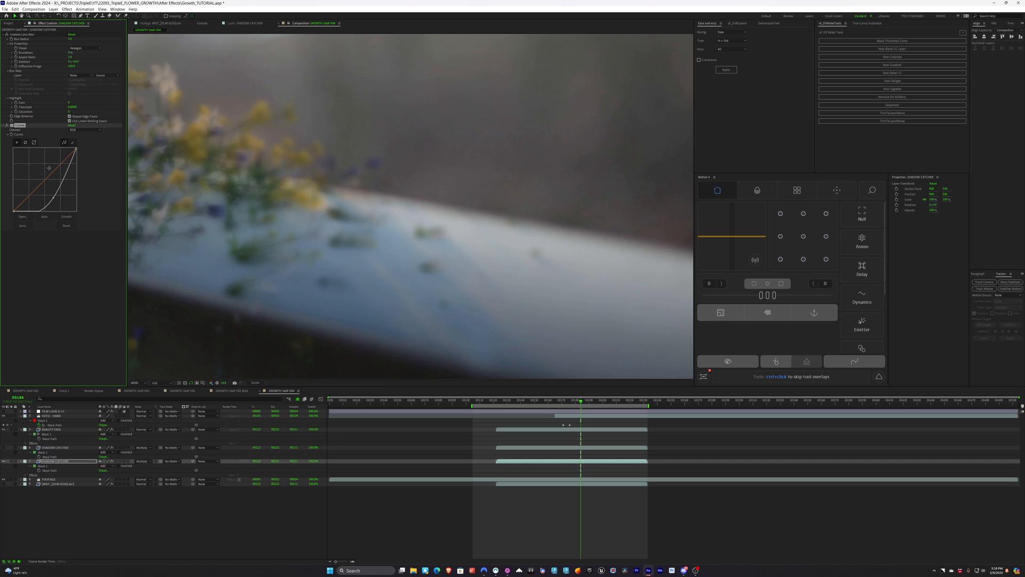
click(85, 129)
click(82, 156)
mouse_move(45, 179)
mouse_down()
mouse_move(50, 192)
mouse_move(46, 182)
mouse_up()
key(comma)
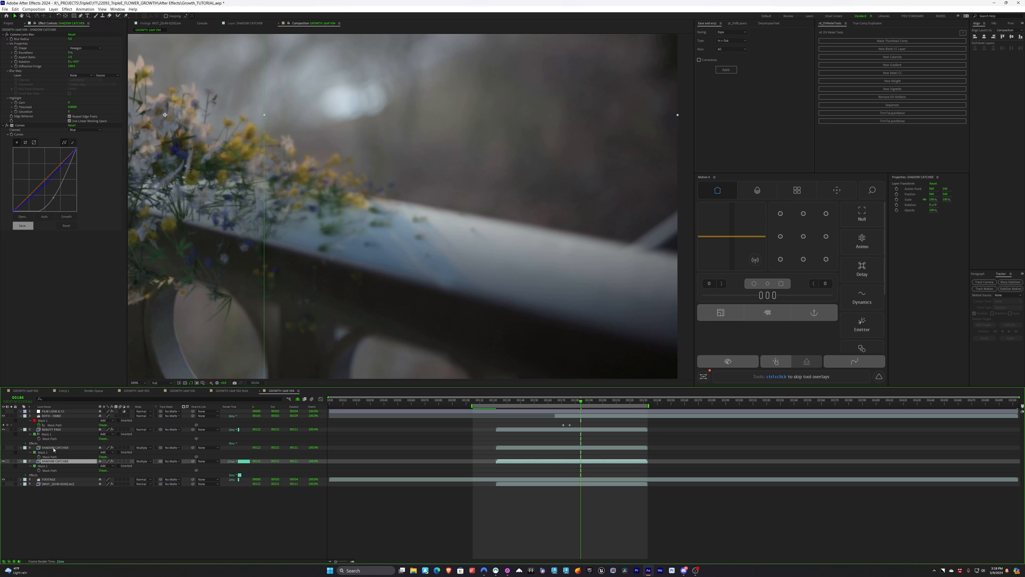
Apply a Tint effect to the lower SHADOW CATCHER layer and adjust its Amount to Tint to partly desaturate the shadows.
click(67, 9)
mouse_move(110, 92)
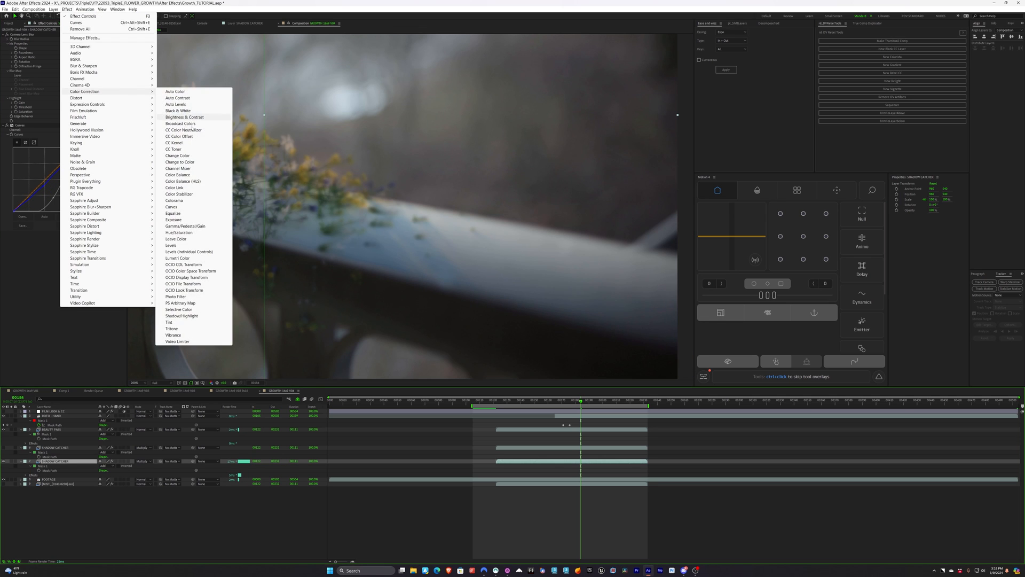
click(177, 323)
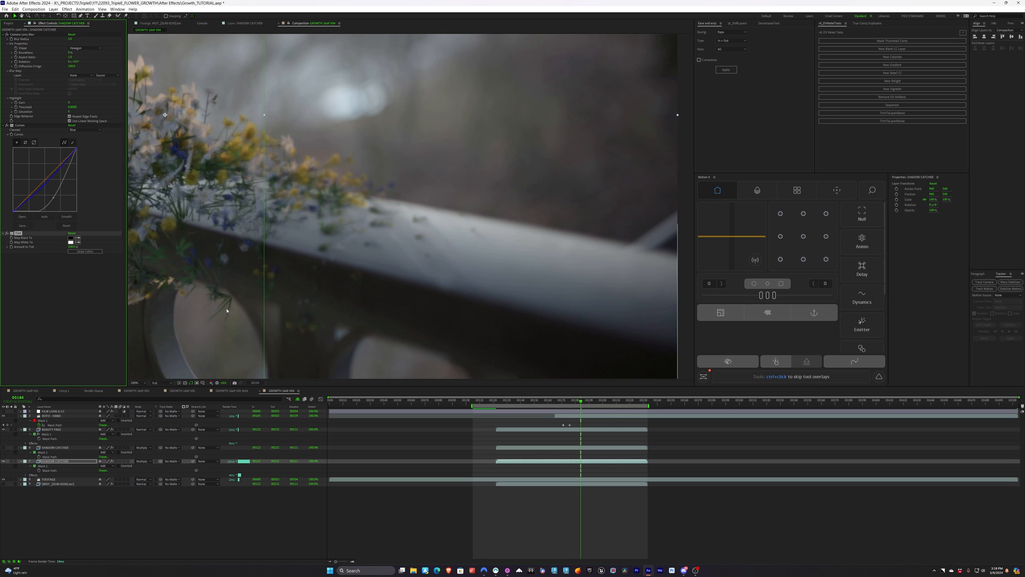
key(period)
key(comma)
drag(70, 249, 53, 249)
drag(70, 247, 68, 249)
drag(70, 247, 102, 247)
Lower the dark end of the SHADOW CATCHER's RGB curve and toggle the Curves effect off and on to compare.
click(83, 130)
click(78, 135)
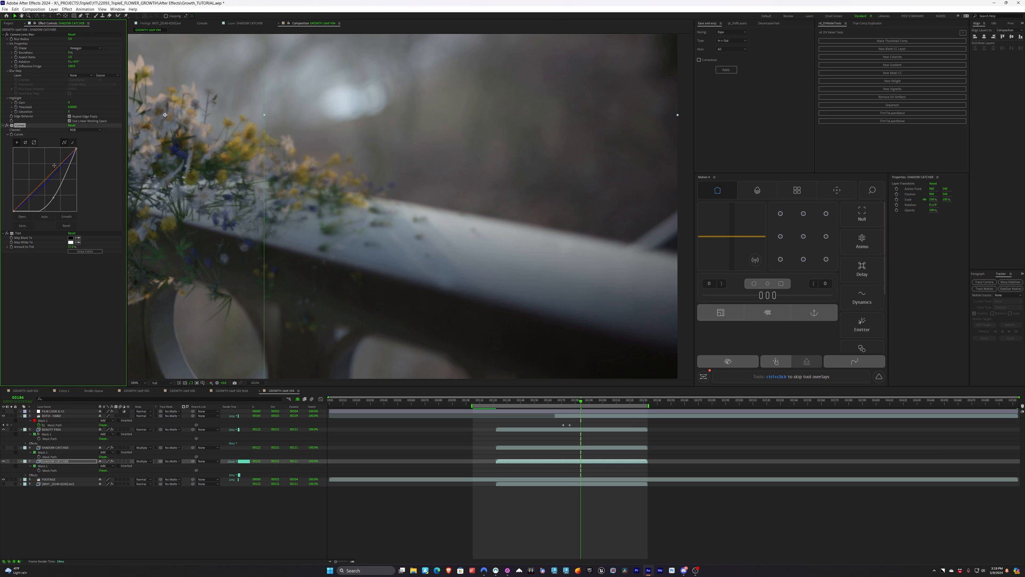
drag(40, 211, 32, 213)
click(8, 125)
click(8, 126)
Try placing Camera Lens Blur below Curves and Tint at a full-bloom frame, and return it above them.
drag(588, 399, 600, 405)
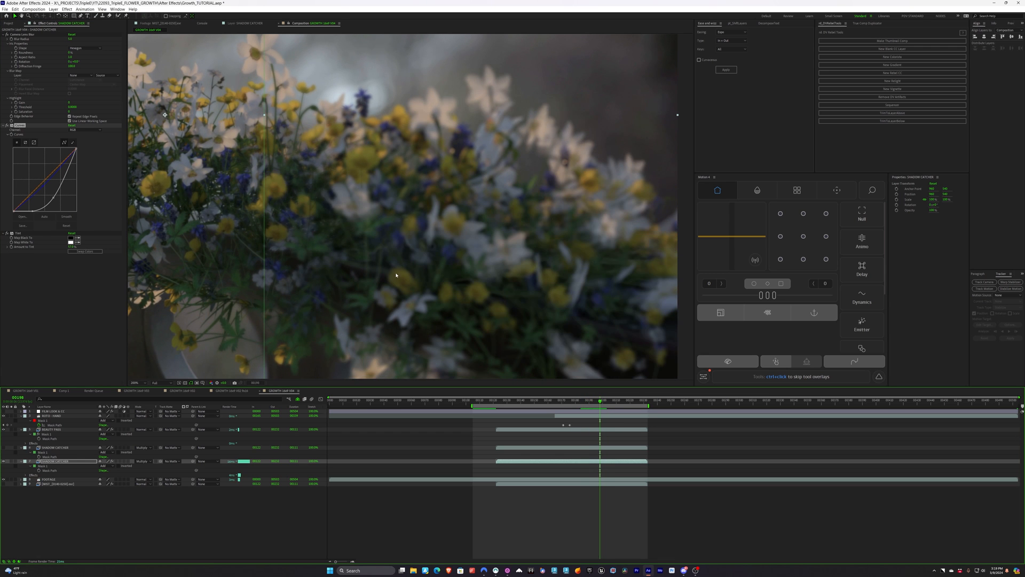
scroll(395, 275, up, 2)
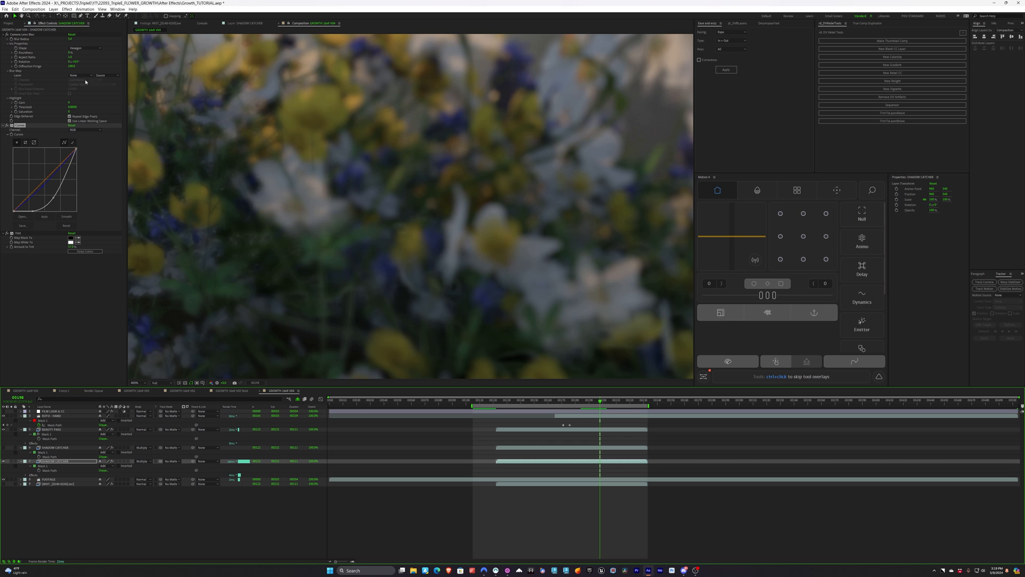
drag(35, 34, 32, 255)
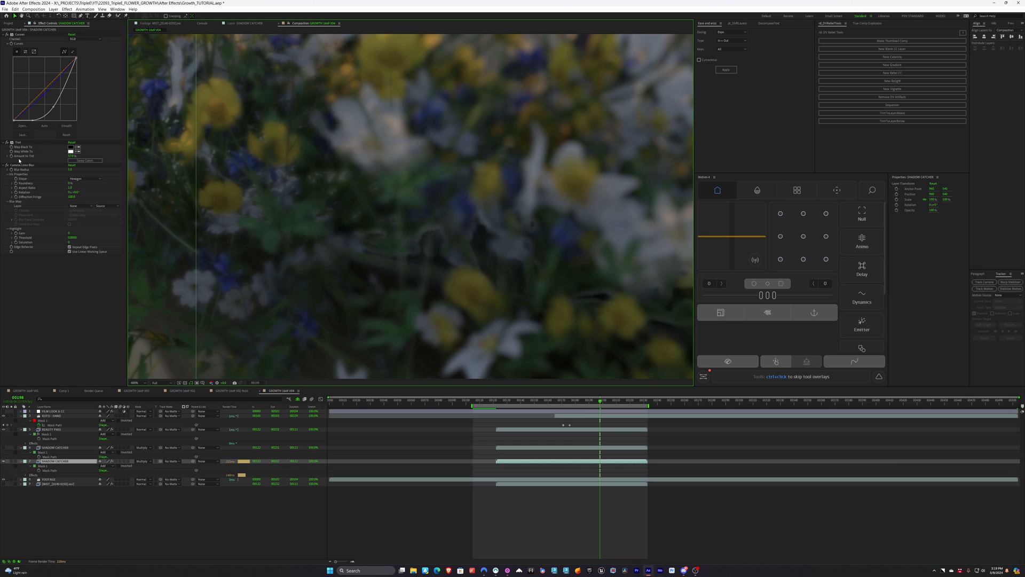
drag(20, 166, 33, 35)
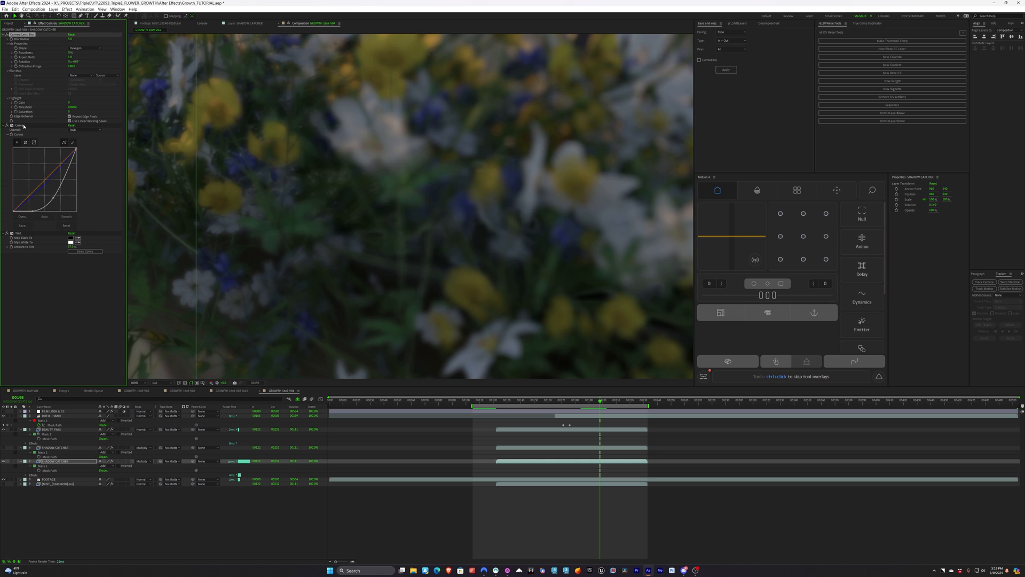
Play back the composite and examine the flowers and shadows around the hand and railing.
scroll(446, 279, down, 2)
scroll(415, 248, up, 1)
scroll(415, 247, up, 1)
scroll(417, 263, down, 2)
key(space)
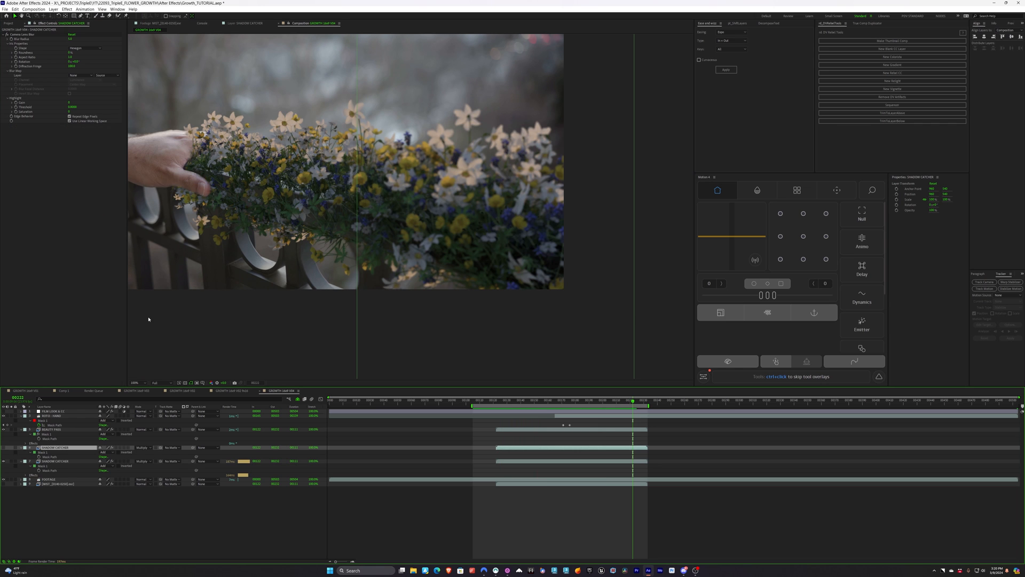
scroll(360, 224, up, 1)
scroll(360, 224, down, 1)
scroll(360, 224, up, 1)
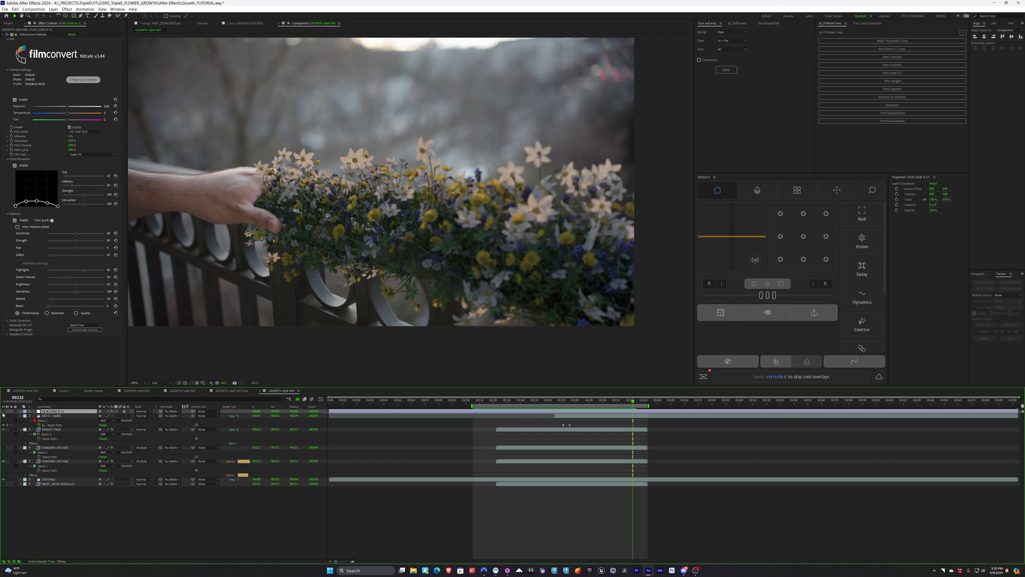
Make the FILM LOOK & CC layer visible and inspect the graded hand and flowers.
scroll(330, 219, up, 1)
middle_drag(330, 219, 441, 260)
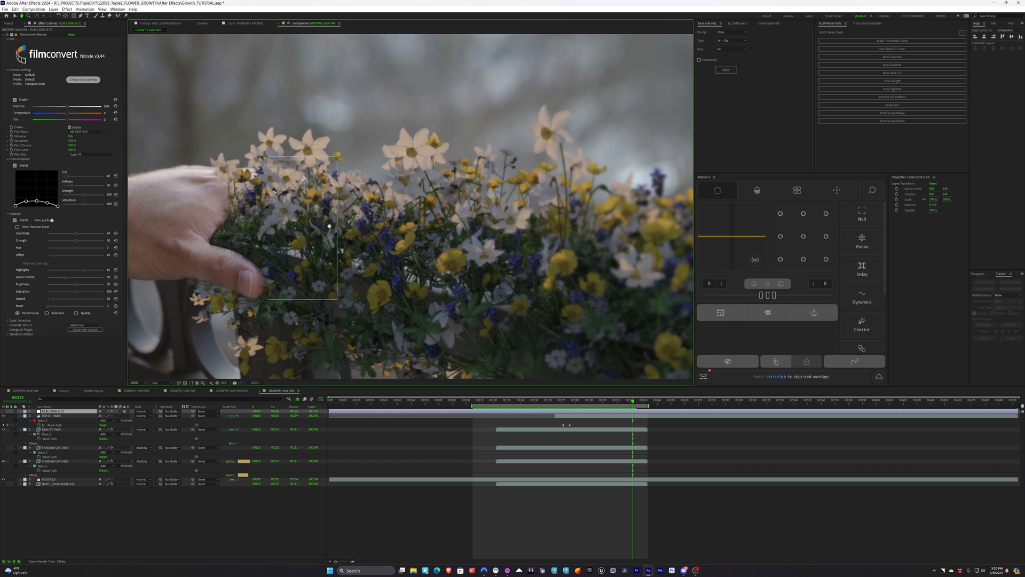
click(3, 412)
middle_drag(181, 223, 336, 201)
middle_drag(567, 131, 373, 170)
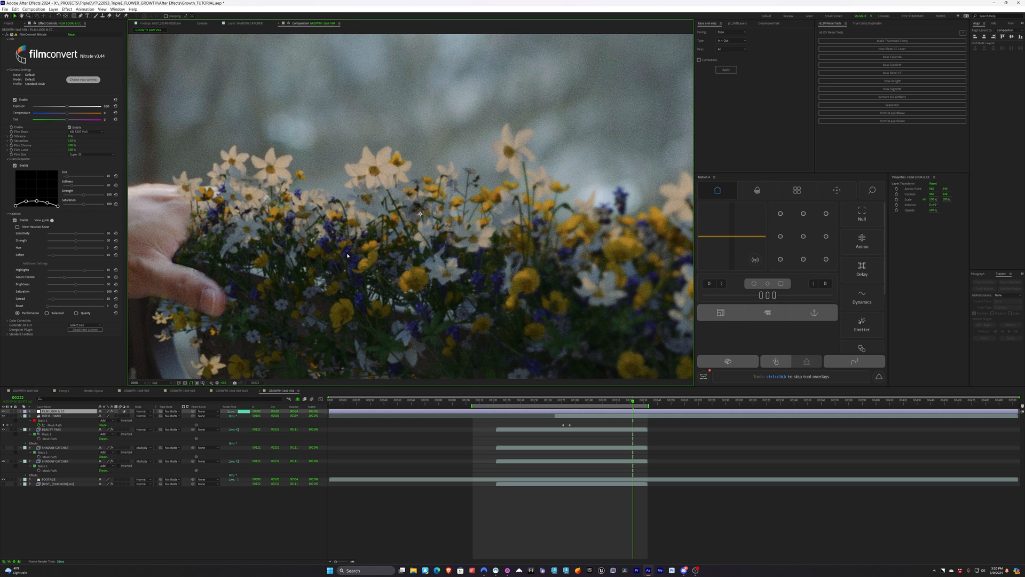
middle_drag(347, 256, 442, 208)
scroll(414, 207, up, 1)
scroll(414, 207, down, 1)
middle_drag(142, 172, 218, 198)
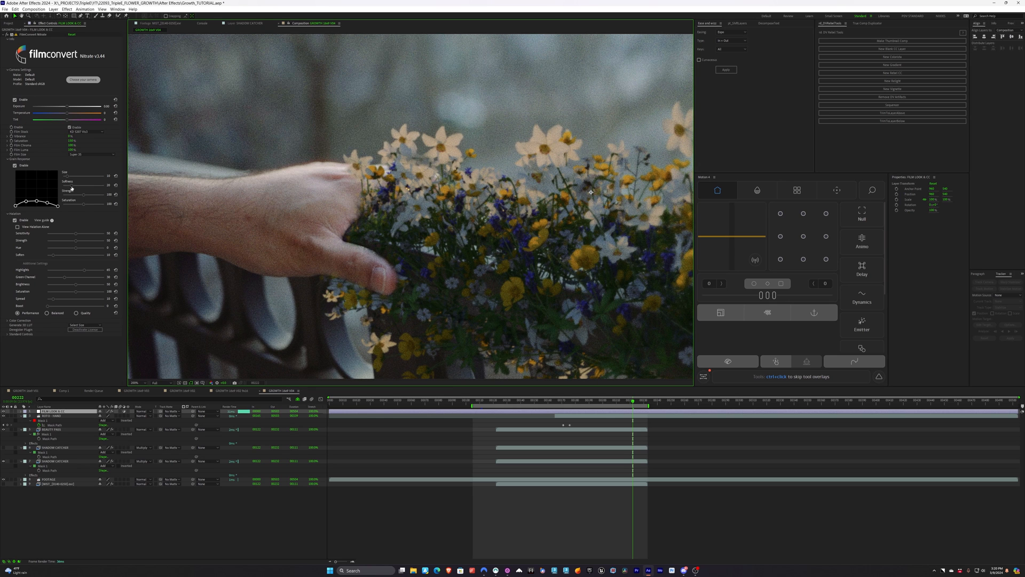
middle_drag(395, 239, 381, 246)
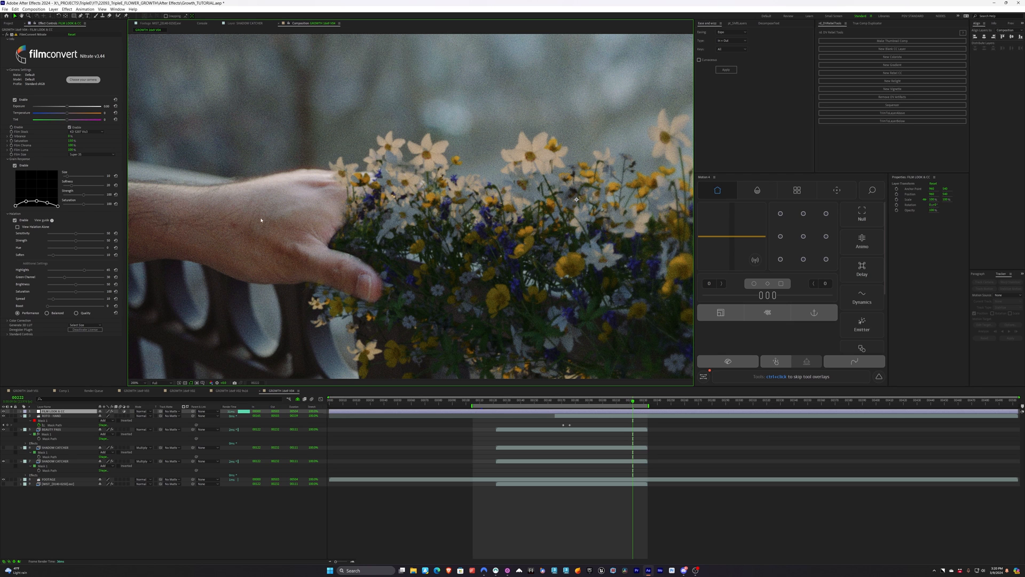
Toggle FilmConvert's Halation off and on to compare its effect around the hand and flowers.
key(period)
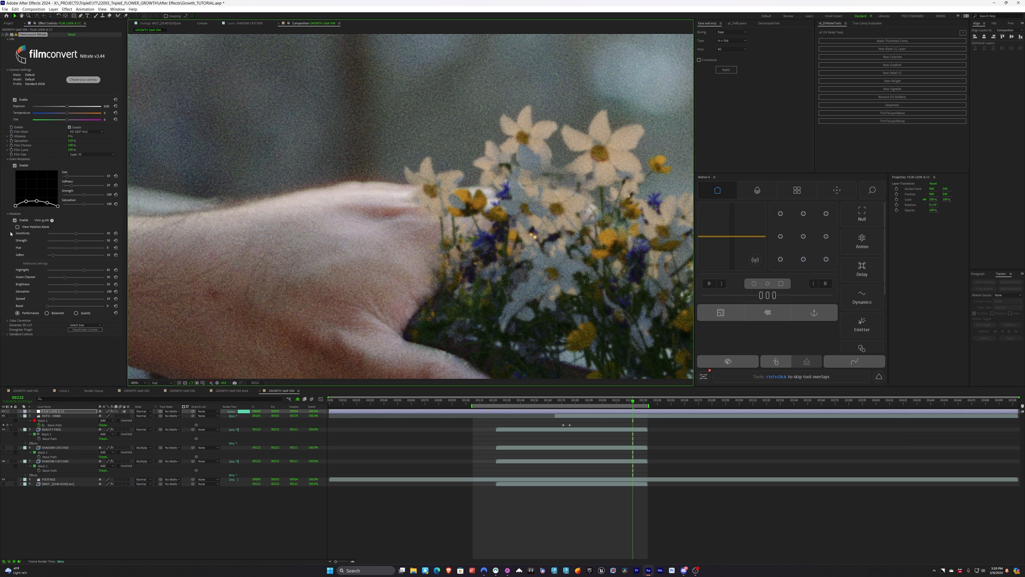
click(15, 221)
click(15, 220)
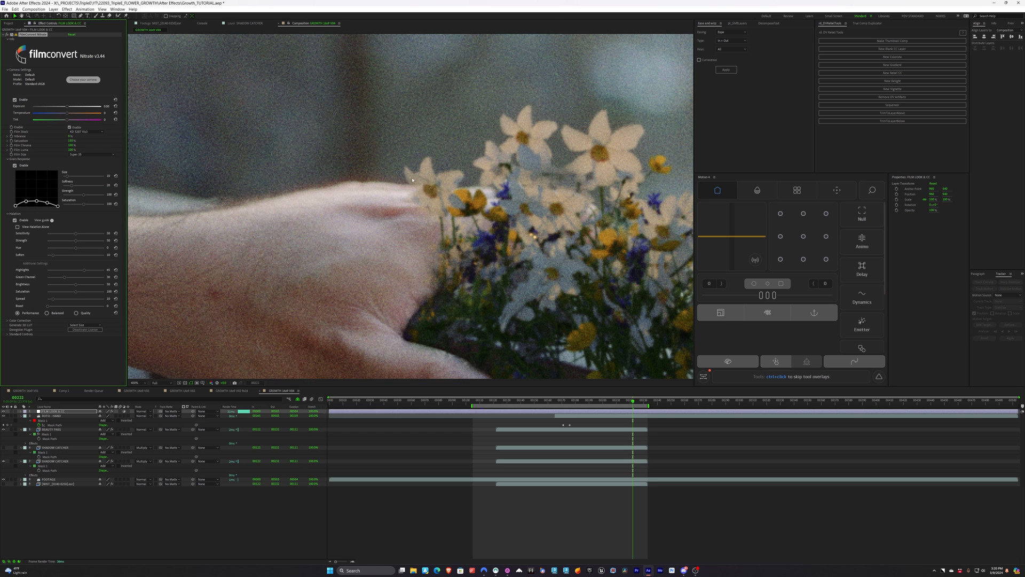
scroll(491, 203, down, 4)
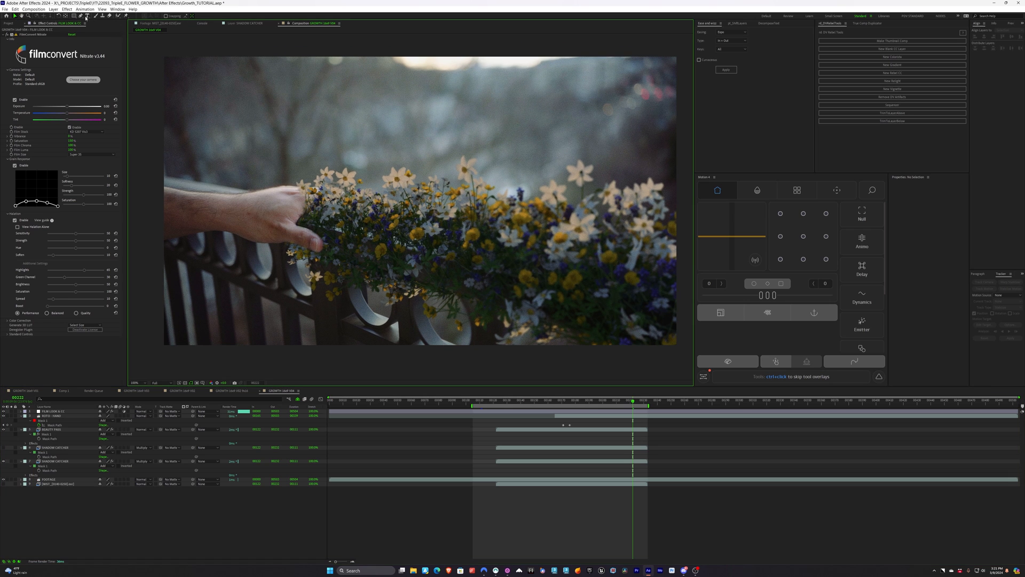
Create a new solid layer named OF.
click(53, 9)
mouse_move(96, 16)
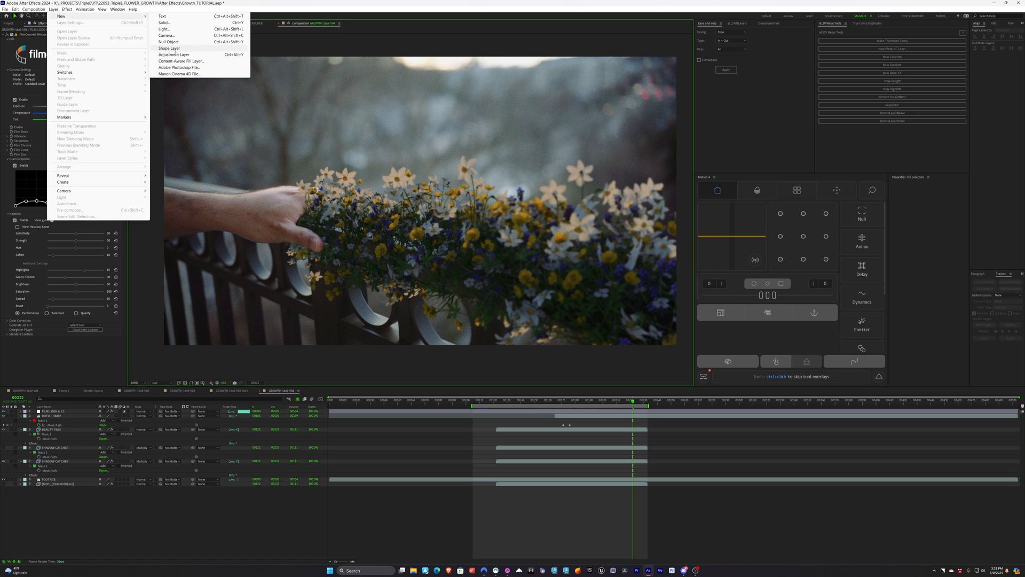
click(164, 22)
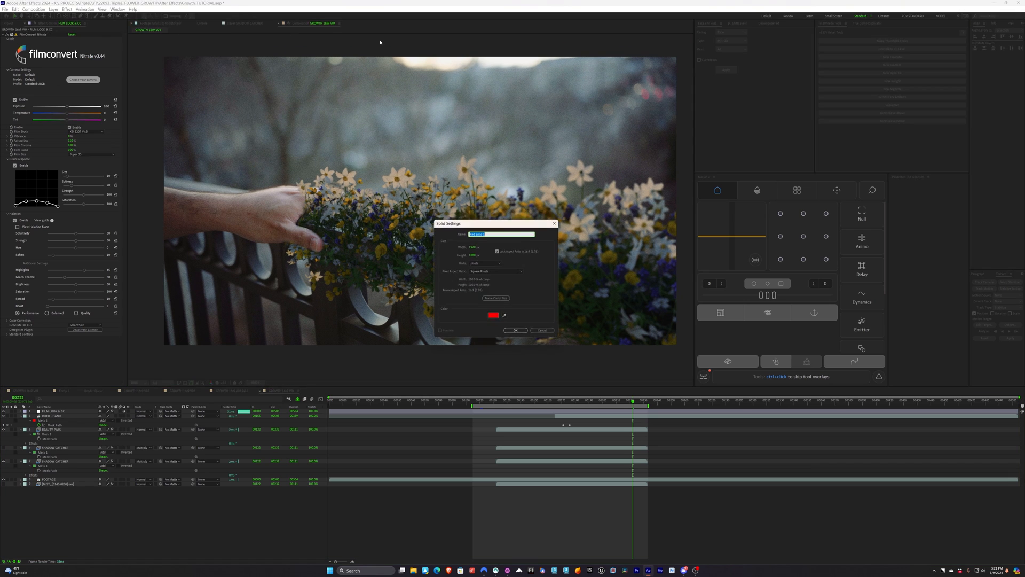
text(OF)
key(Return)
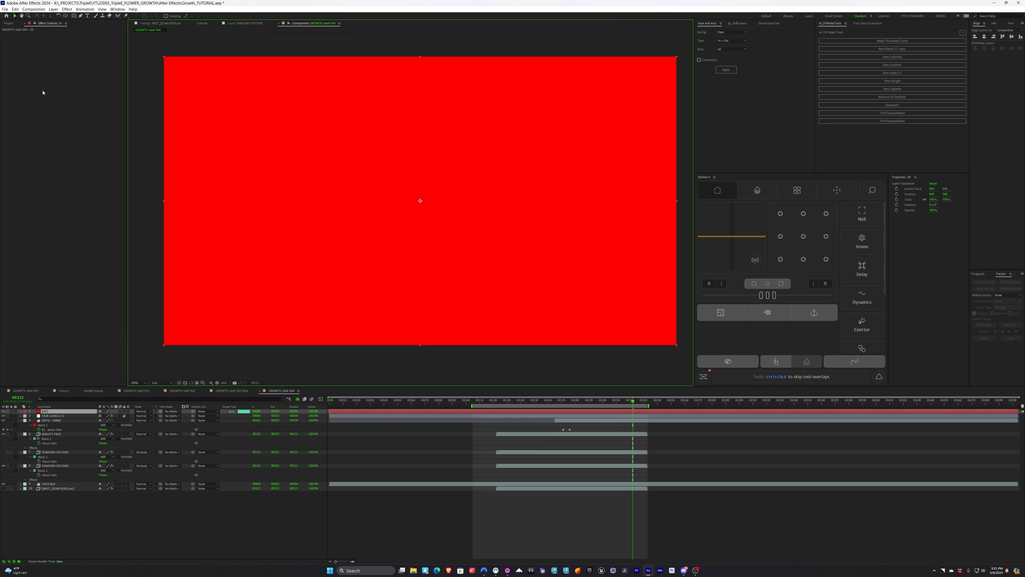
Apply Optical Flares to the OF solid and load a golden lens flare preset.
click(67, 9)
mouse_move(117, 303)
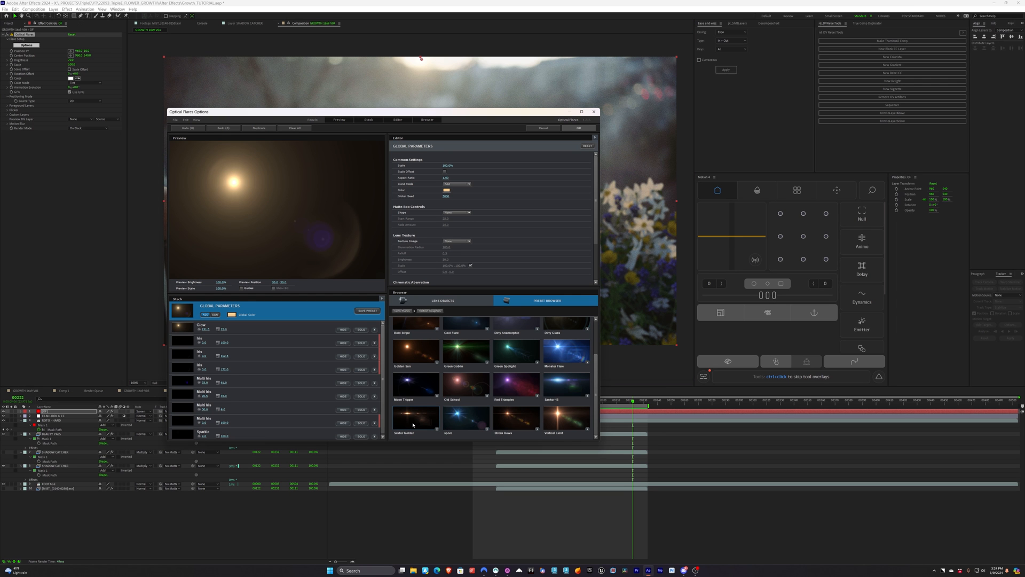
click(413, 422)
click(579, 127)
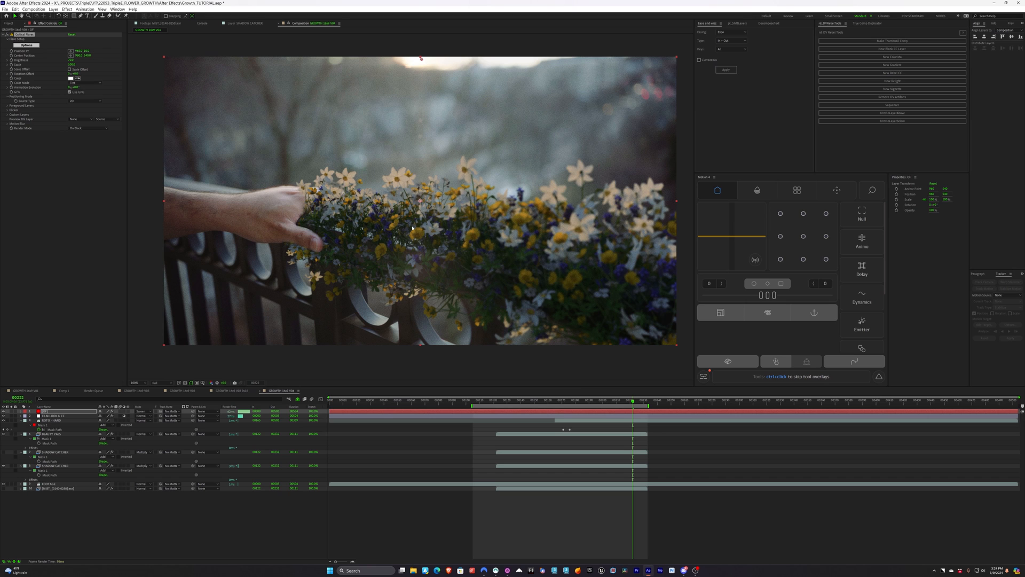
Set the flare's Brightness to 100 and nudge its source on the bright sky at the frame's top edge.
click(71, 60)
text(100)
key(Return)
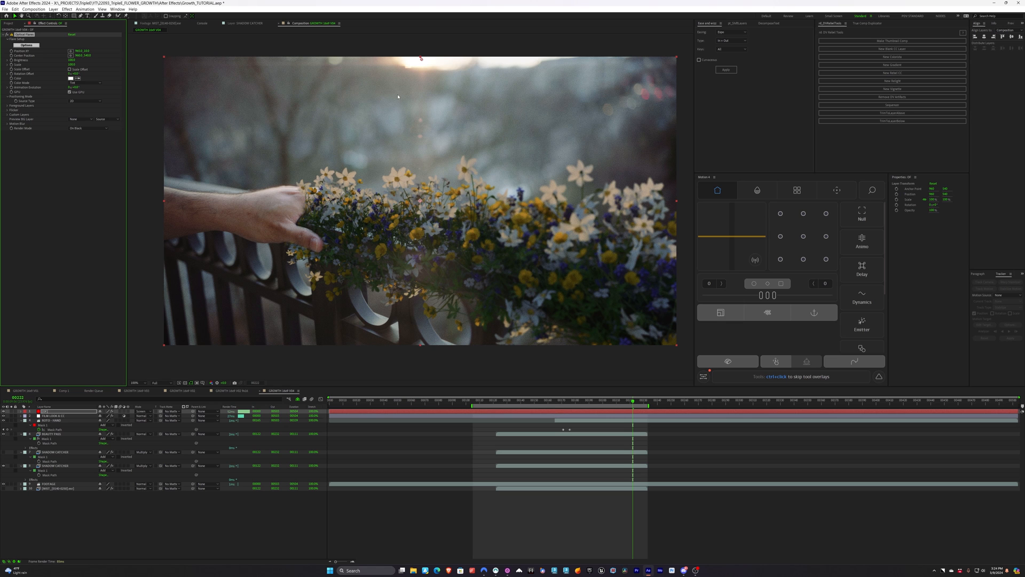
mouse_move(421, 60)
mouse_down()
mouse_move(394, 83)
mouse_move(380, 128)
mouse_move(421, 58)
mouse_up()
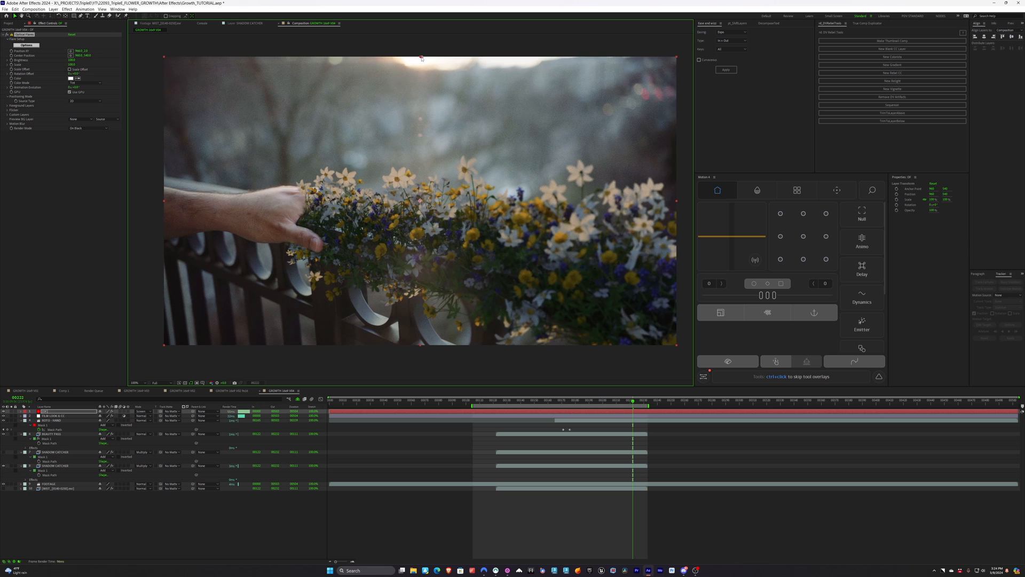
Inspect the flare over the flowers, set its Brightness to 80, and play back the composite.
scroll(429, 290, up, 2)
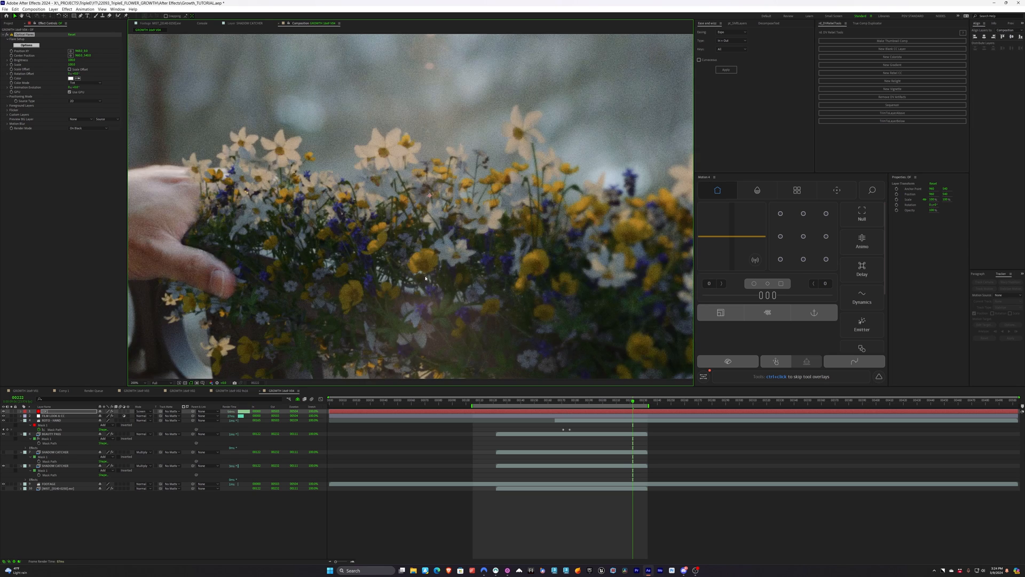
drag(437, 302, 470, 246)
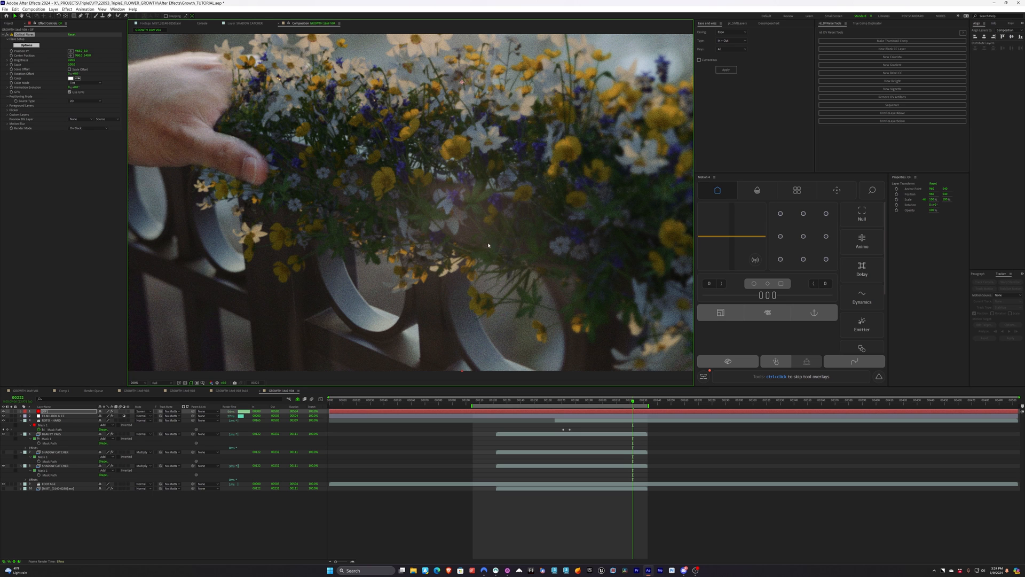
scroll(480, 247, down, 2)
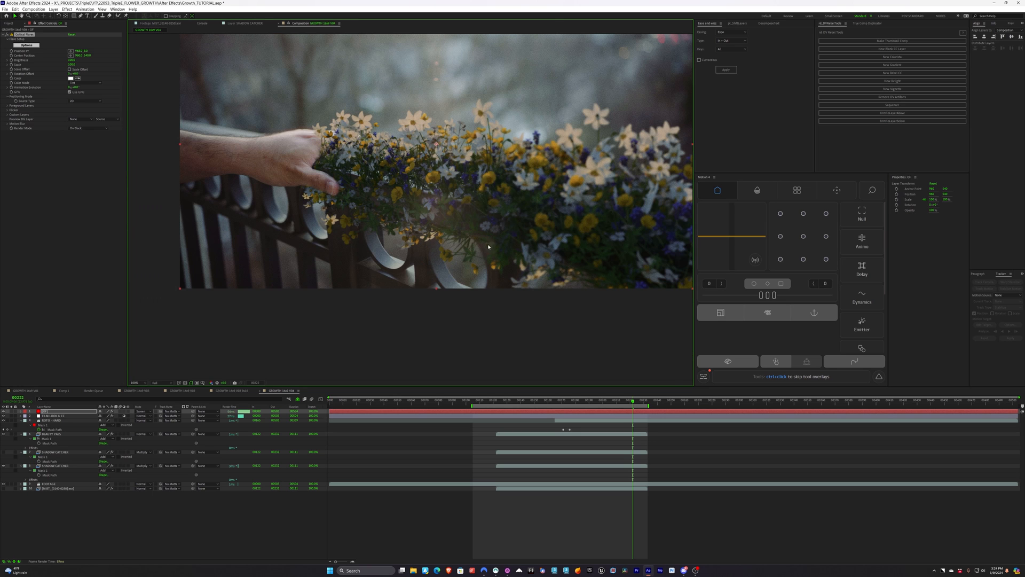
click(72, 60)
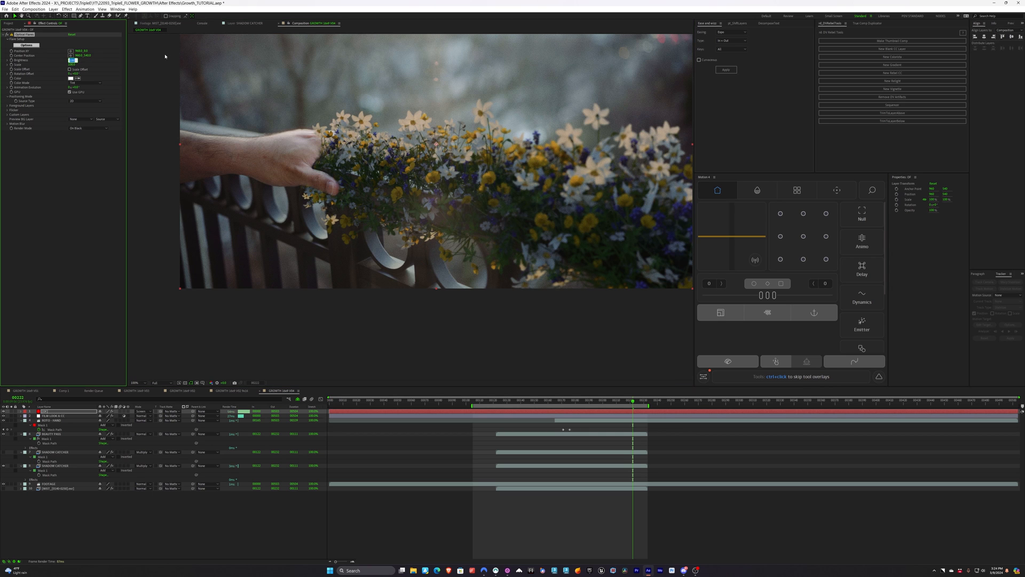
text(80)
key(Return)
key(comma)
key(space)
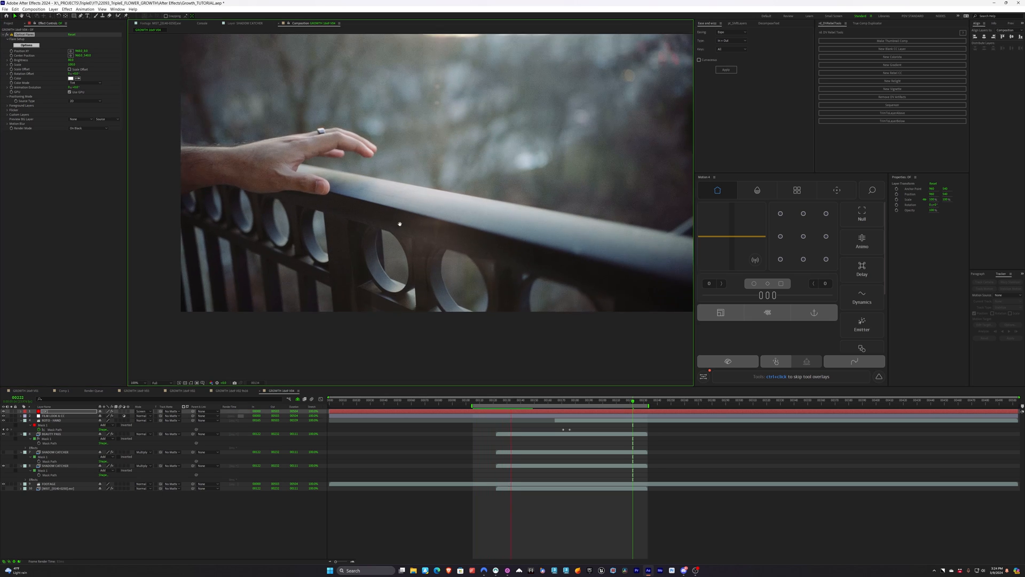